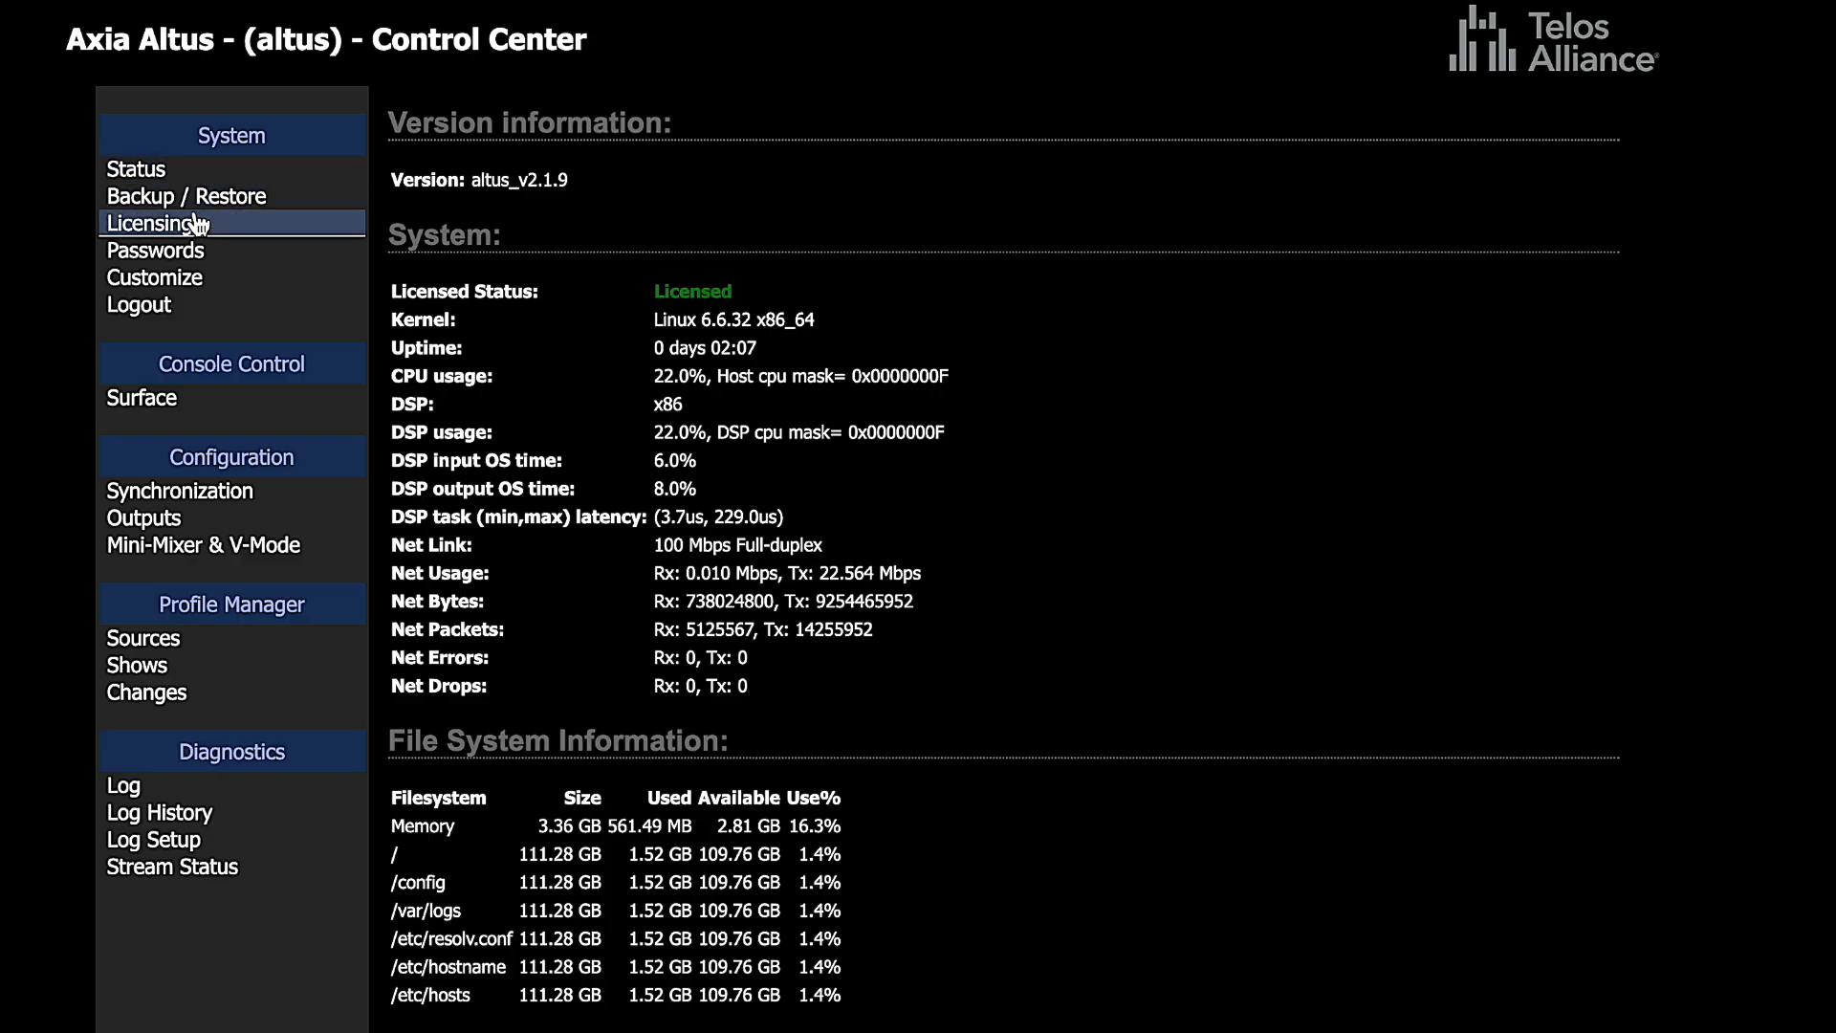
# Review the system customization settings and the page for the configuration and surface passwords.
pyautogui.click(208, 292)
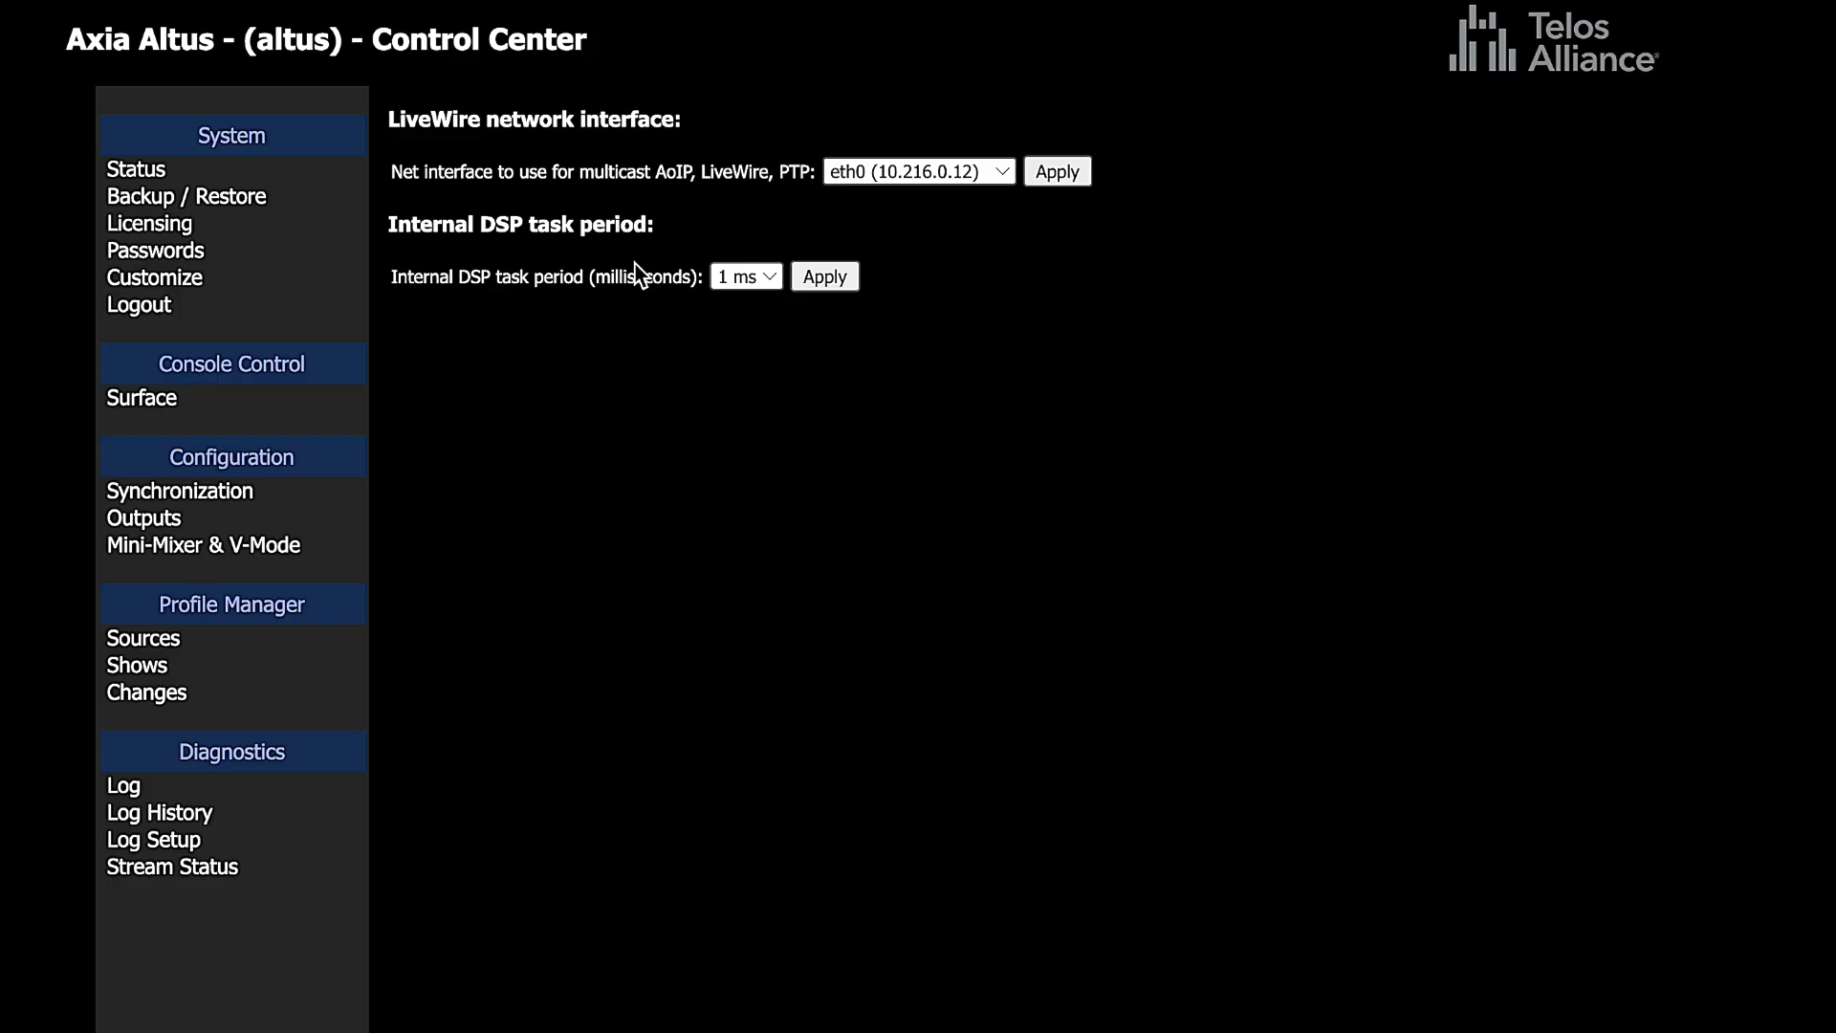
pyautogui.click(253, 261)
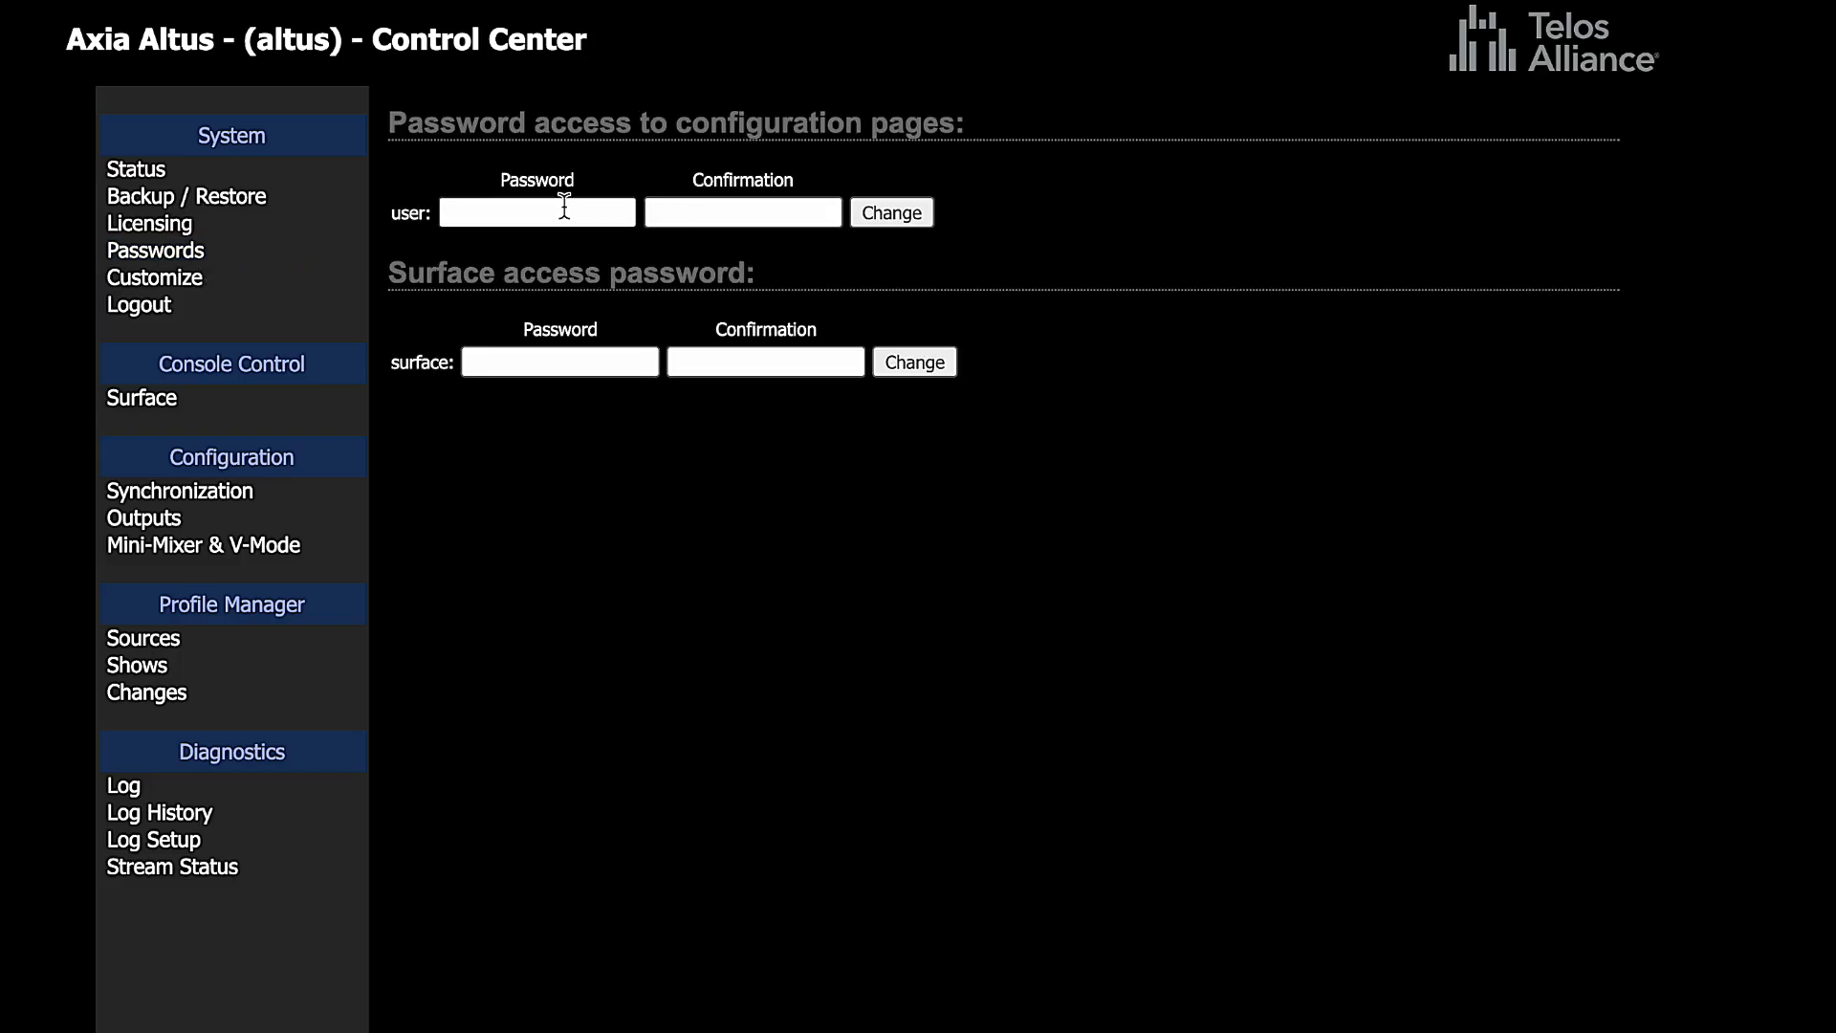
pyautogui.click(210, 281)
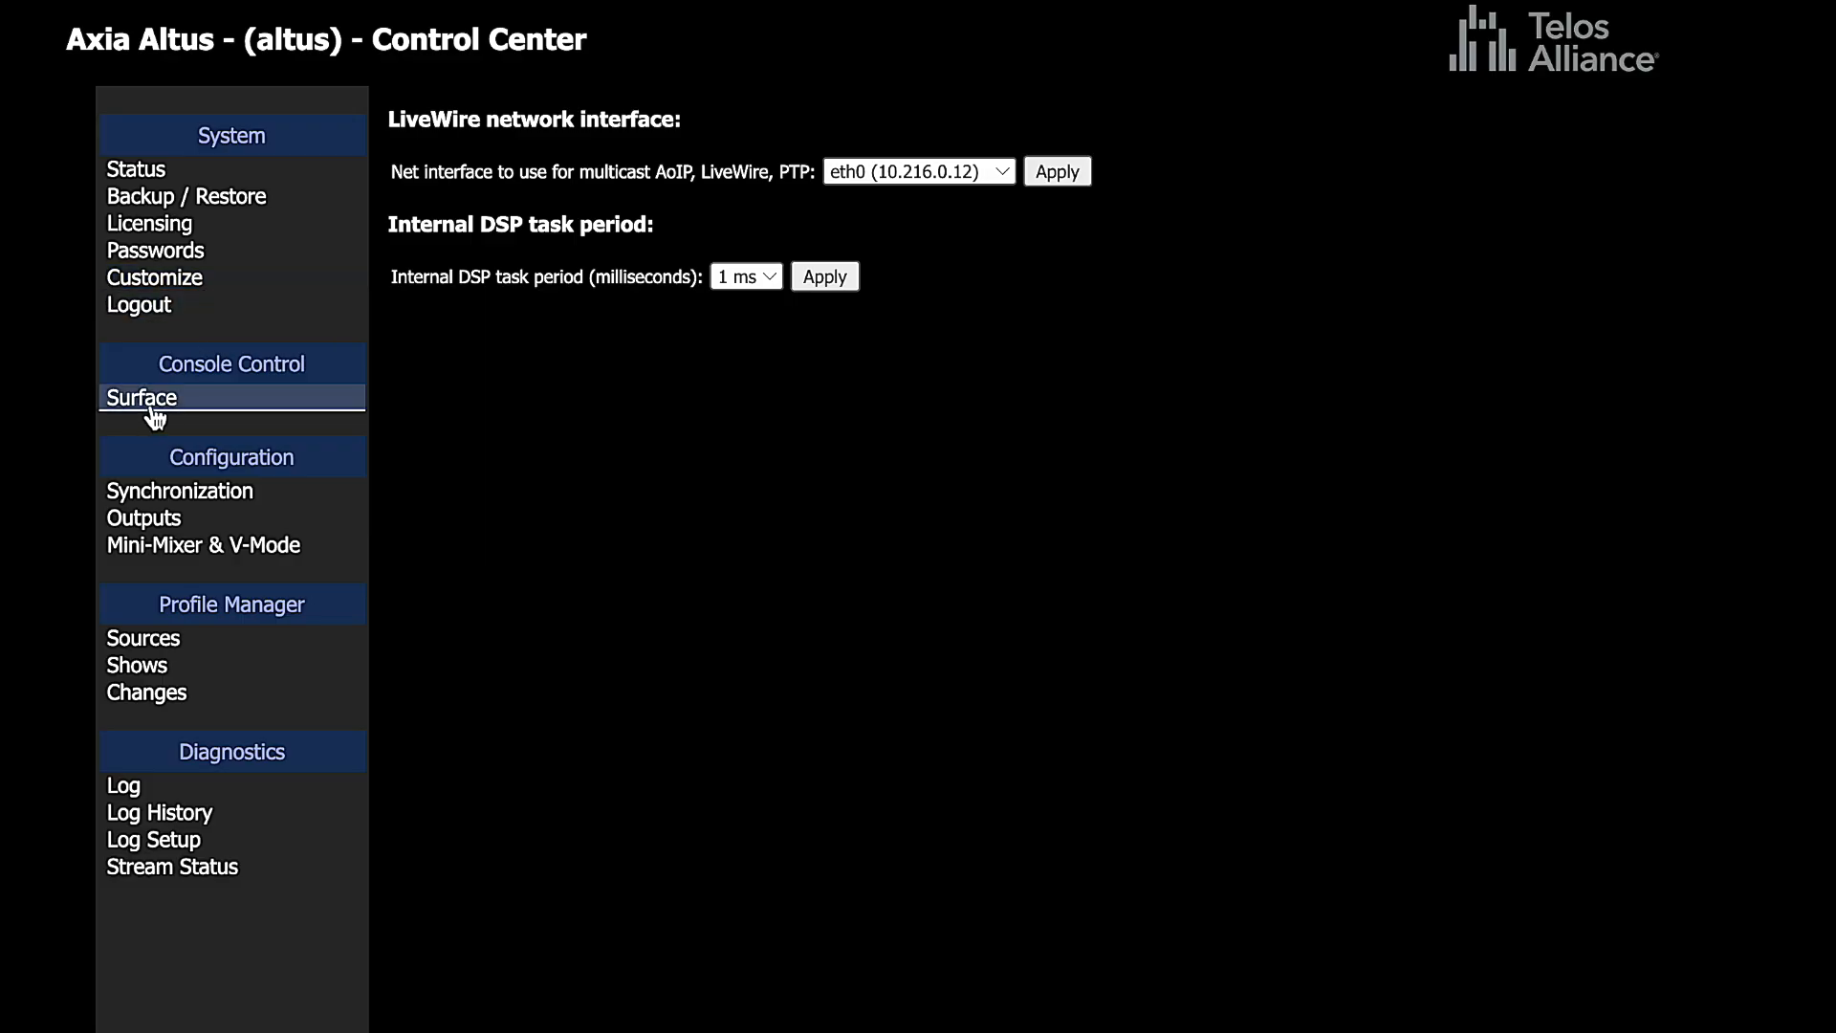
# Review the synchronization settings, checking the available sync sources and the PTP parent IP address.
pyautogui.click(175, 498)
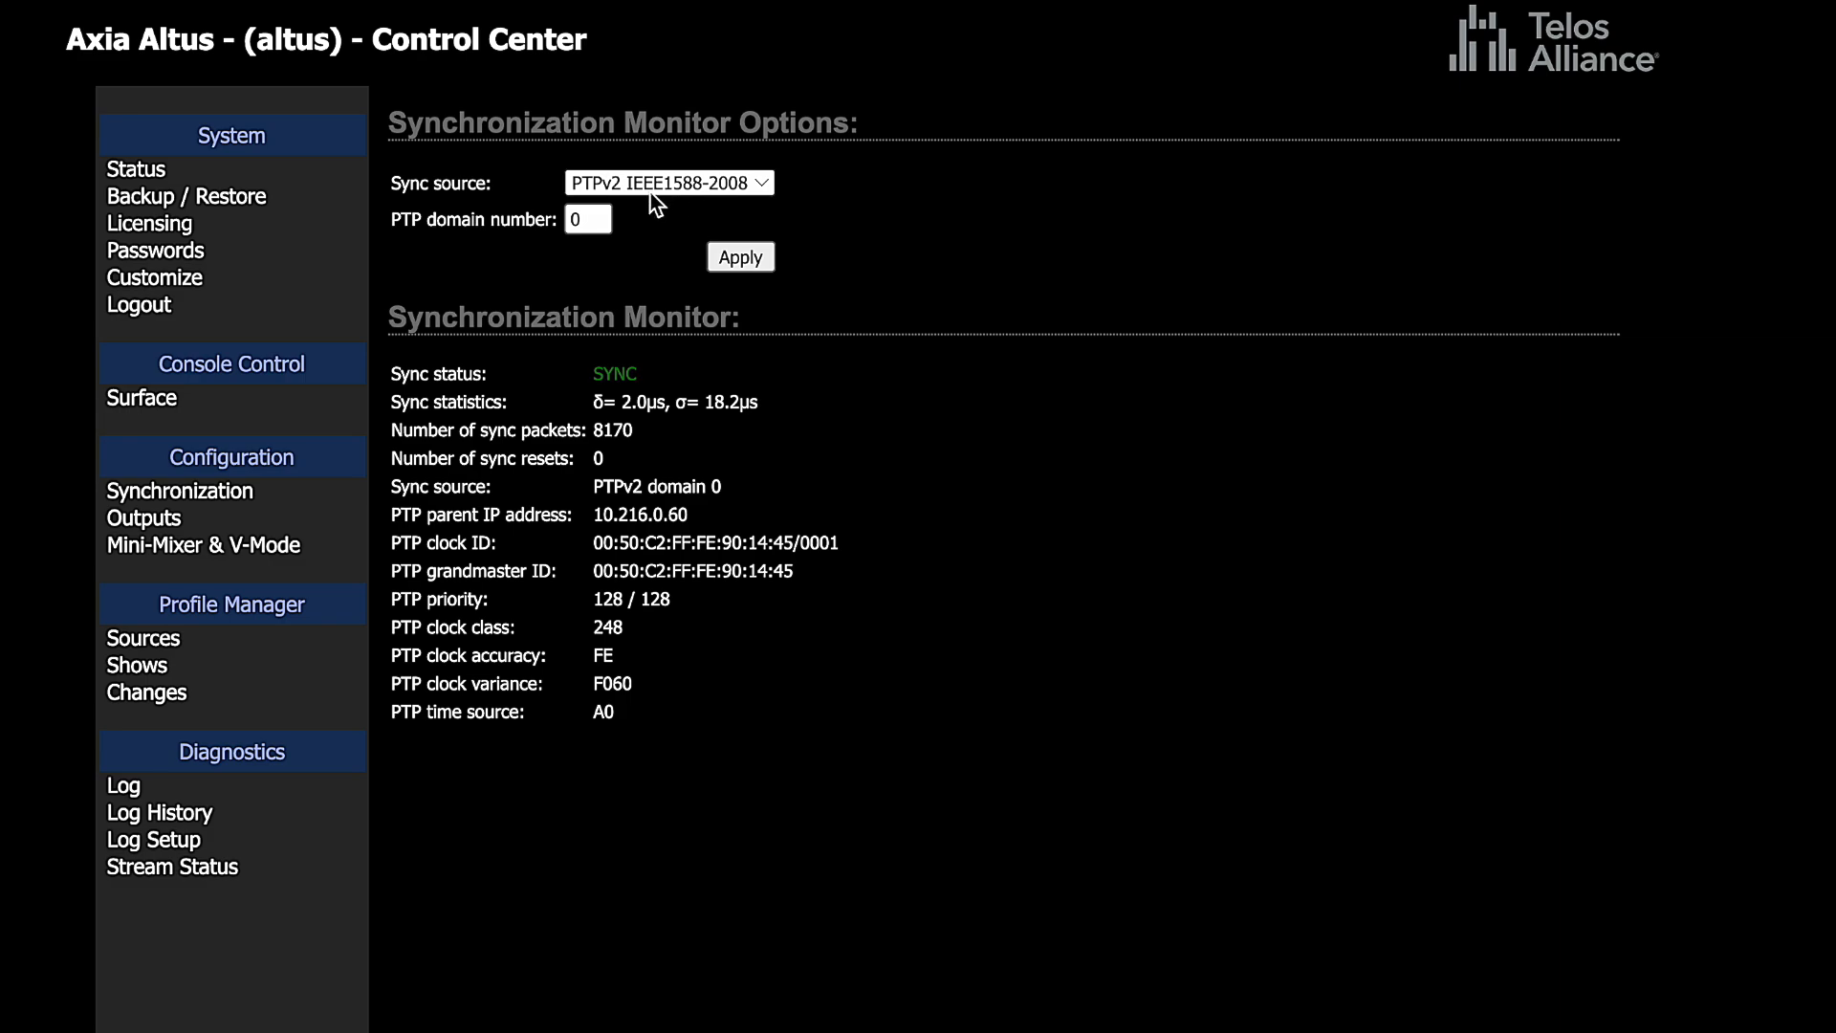
pyautogui.click(770, 186)
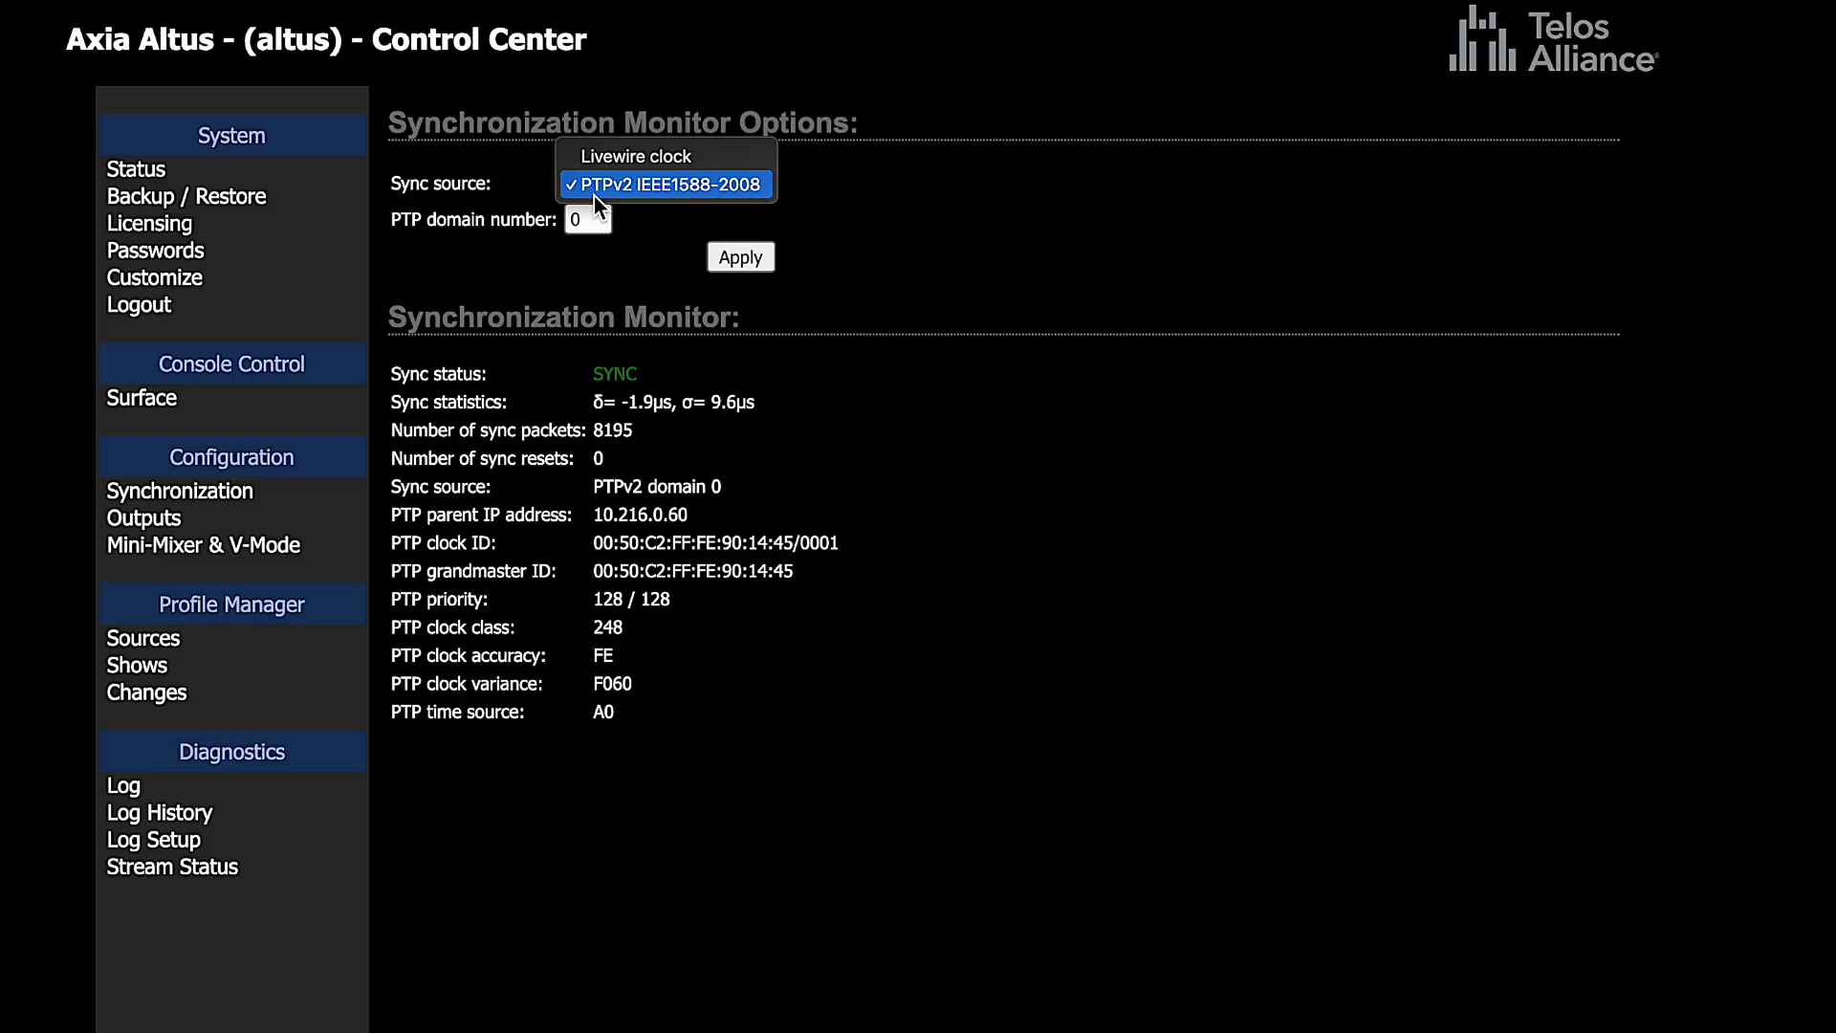
pyautogui.click(883, 185)
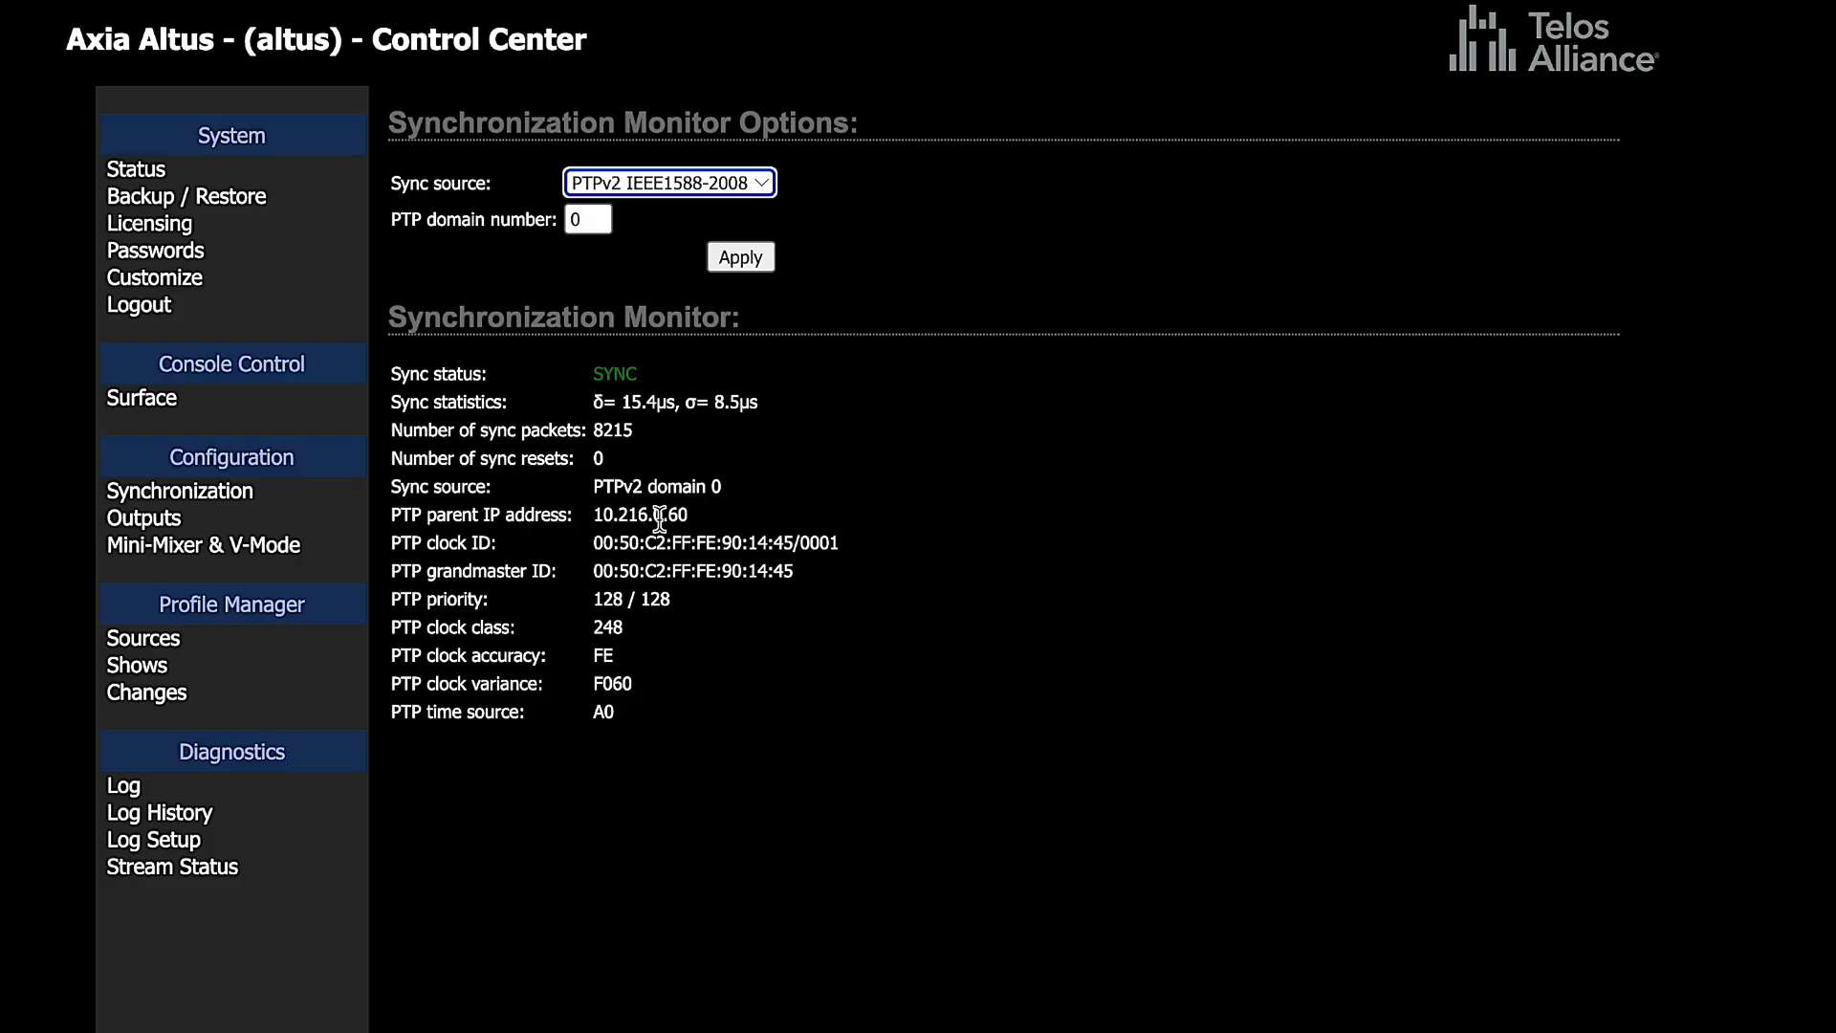
pyautogui.moveTo(702, 515); pyautogui.dragTo(593, 526)
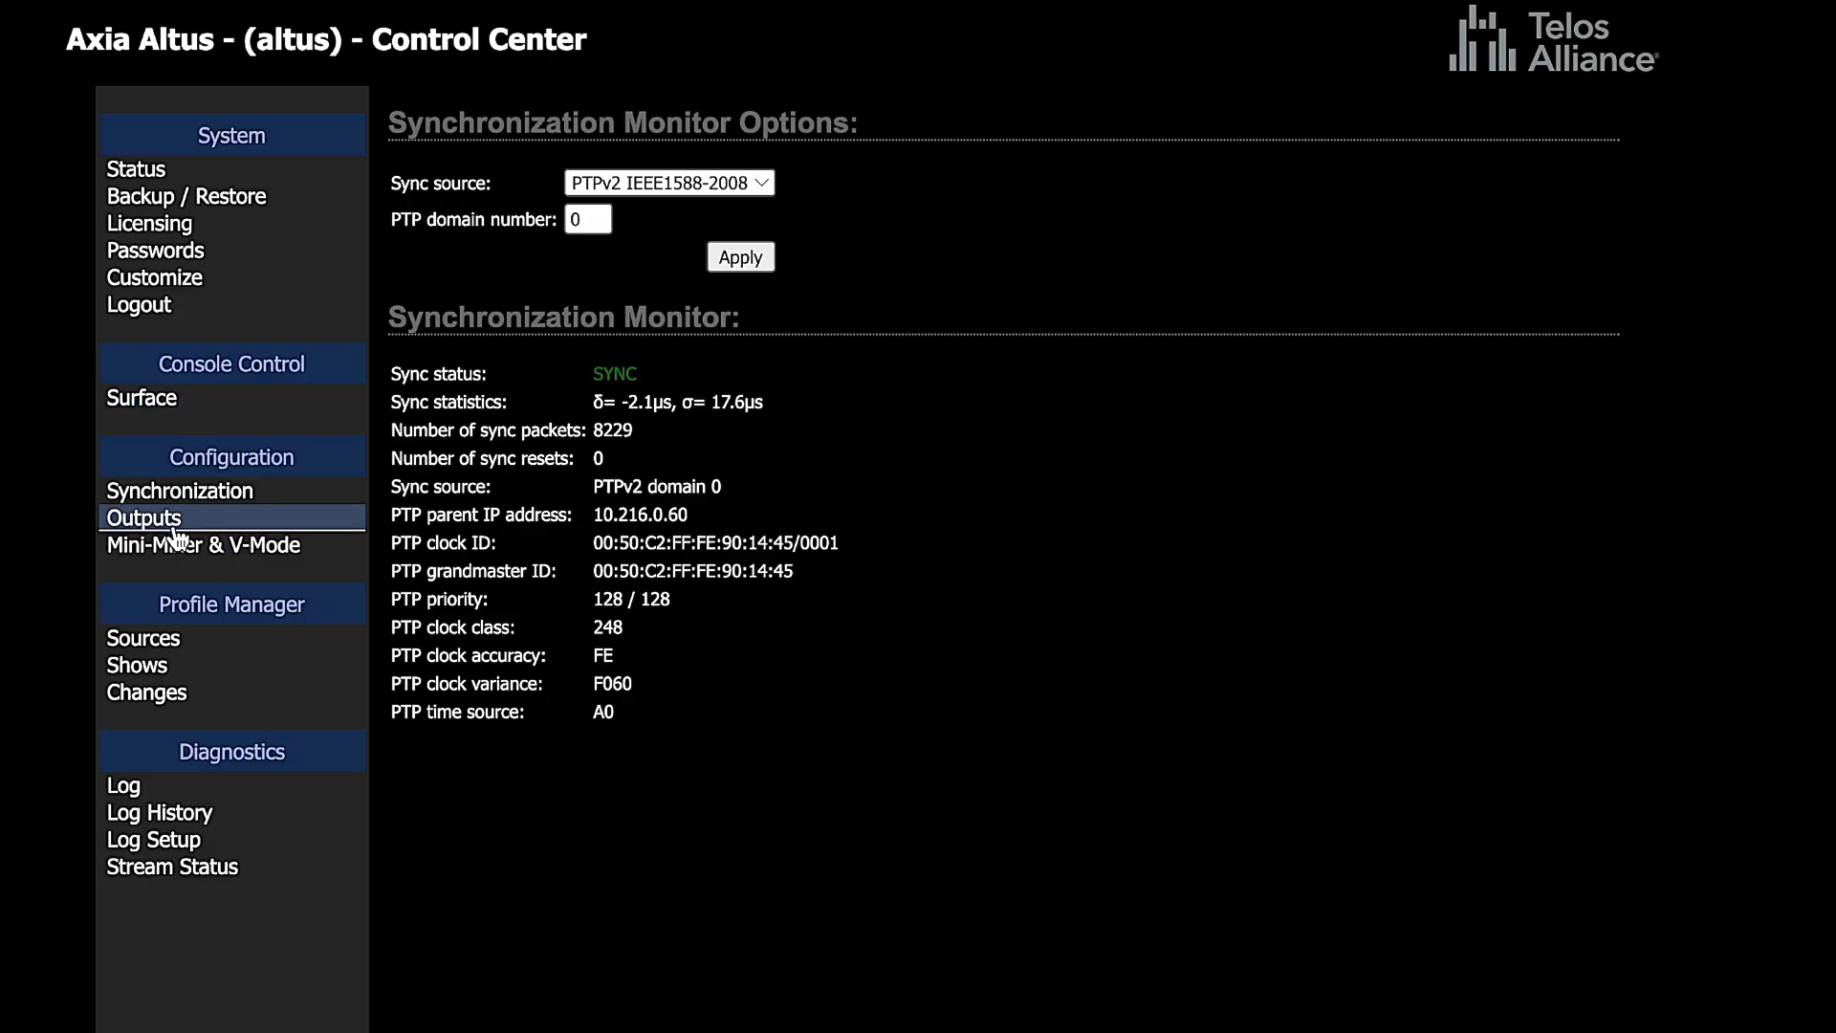
# Create a Line Input source profile named Tuner A with channel 602, Directed A@Node-03, as its primary source.
pyautogui.click(153, 639)
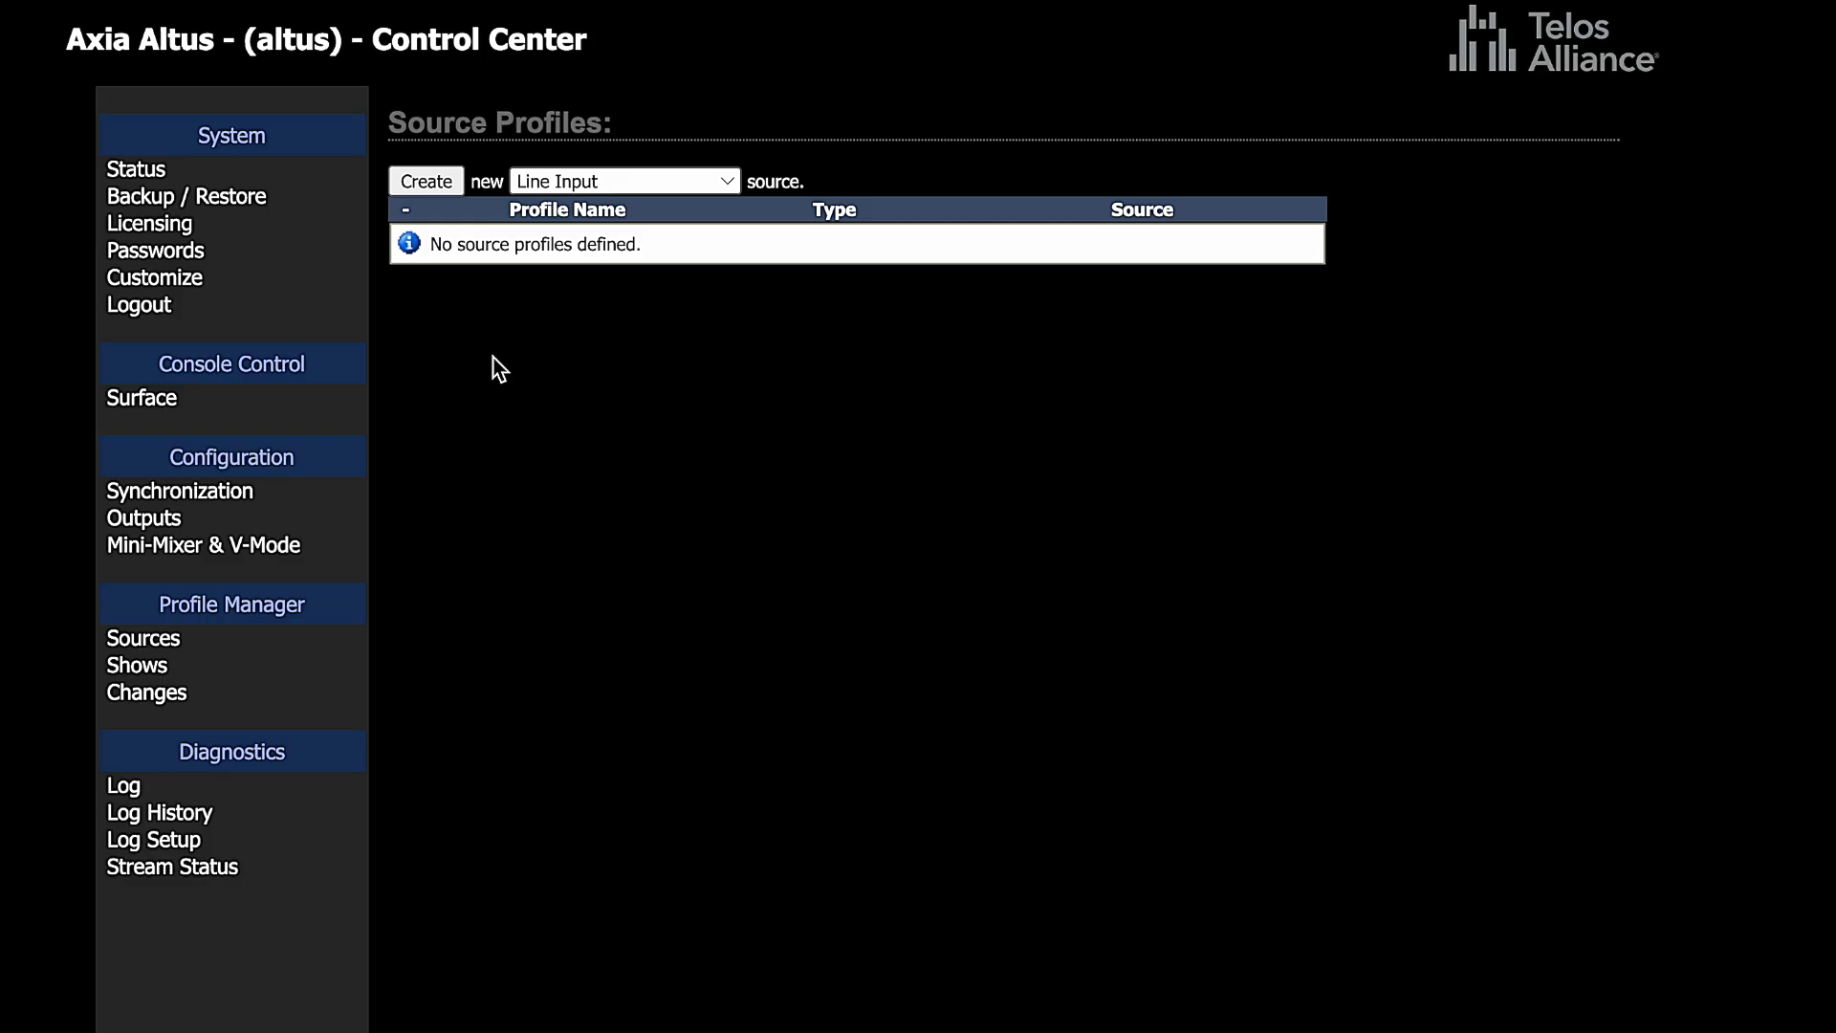
pyautogui.click(731, 183)
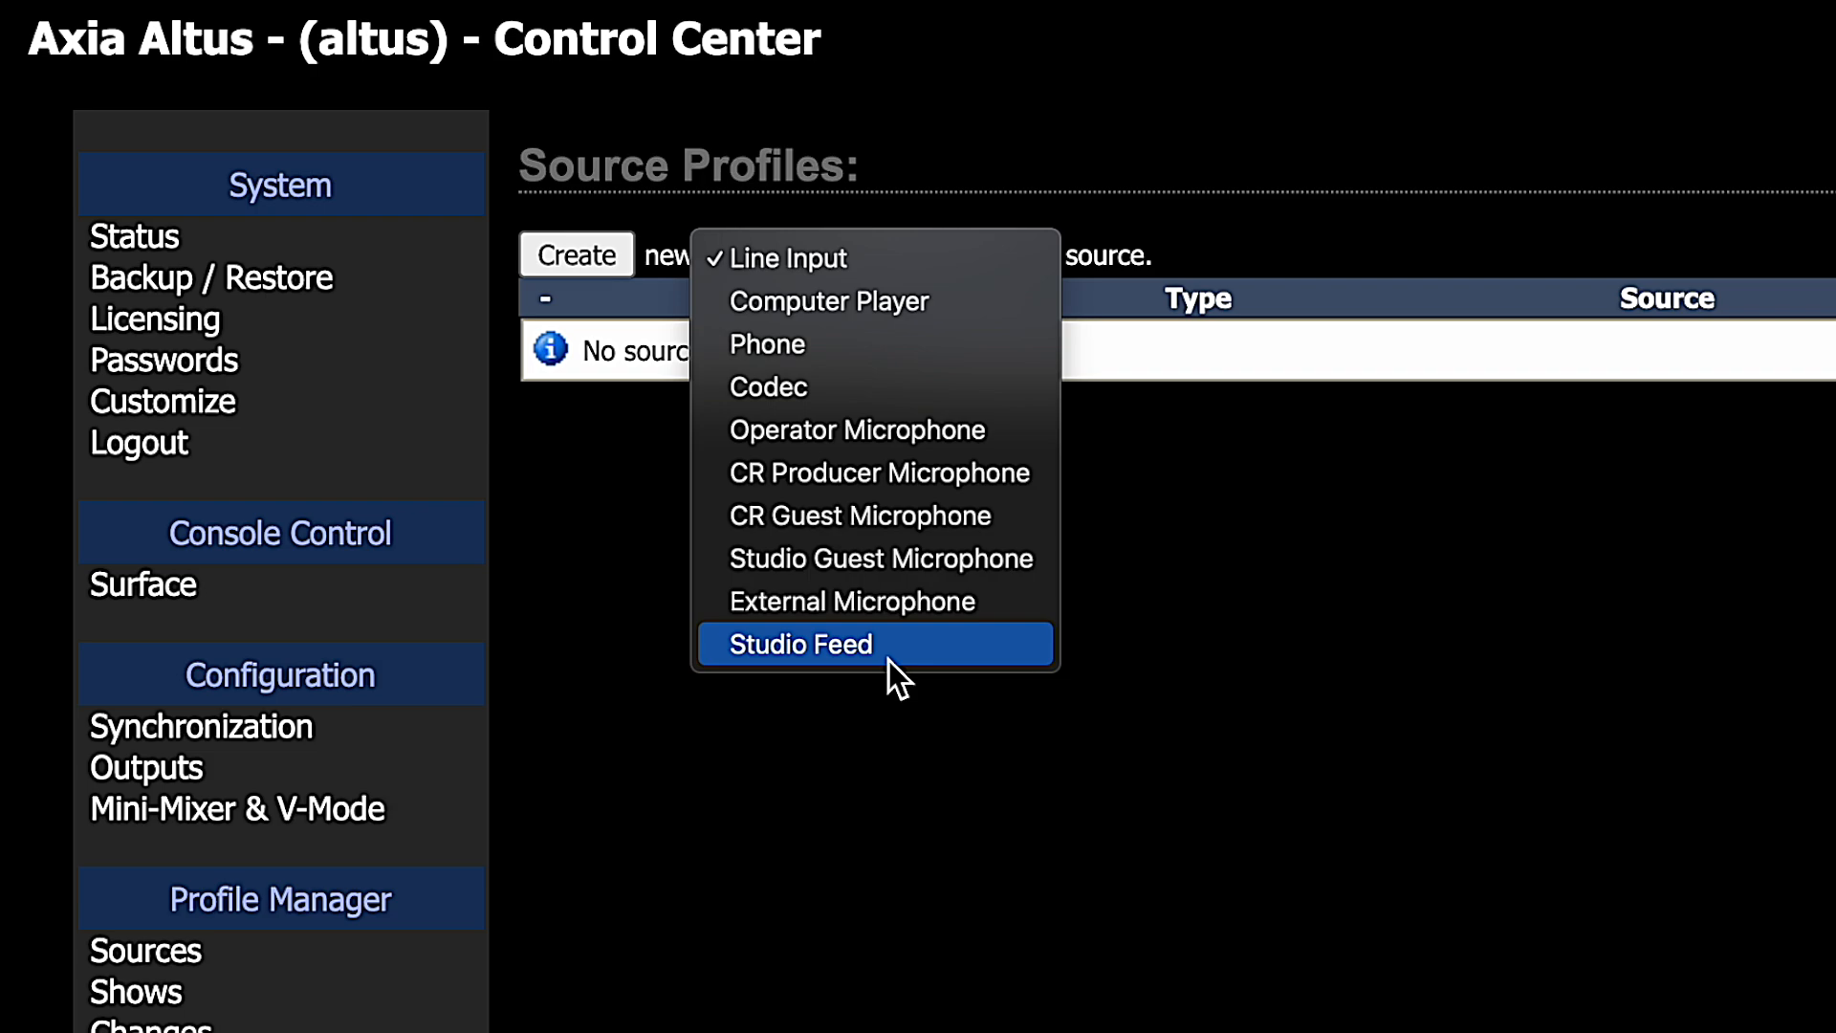
pyautogui.click(807, 263)
pyautogui.click(604, 265)
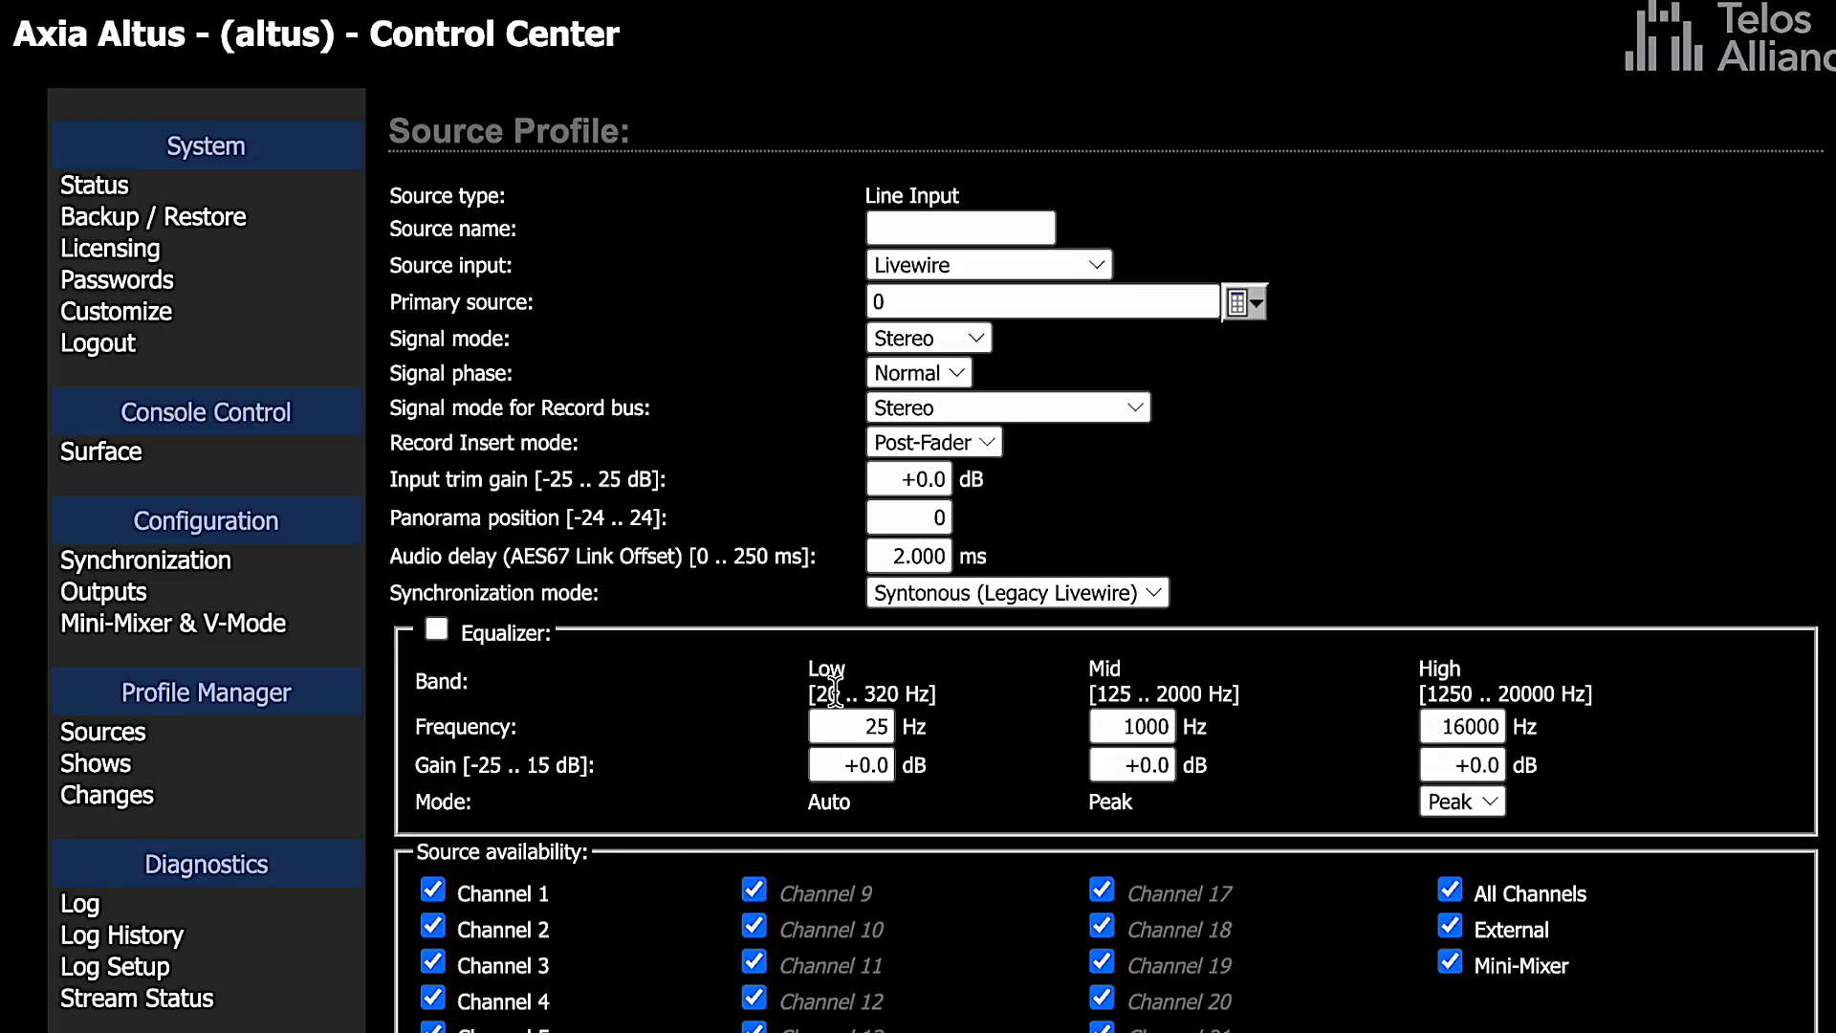
pyautogui.click(1030, 234)
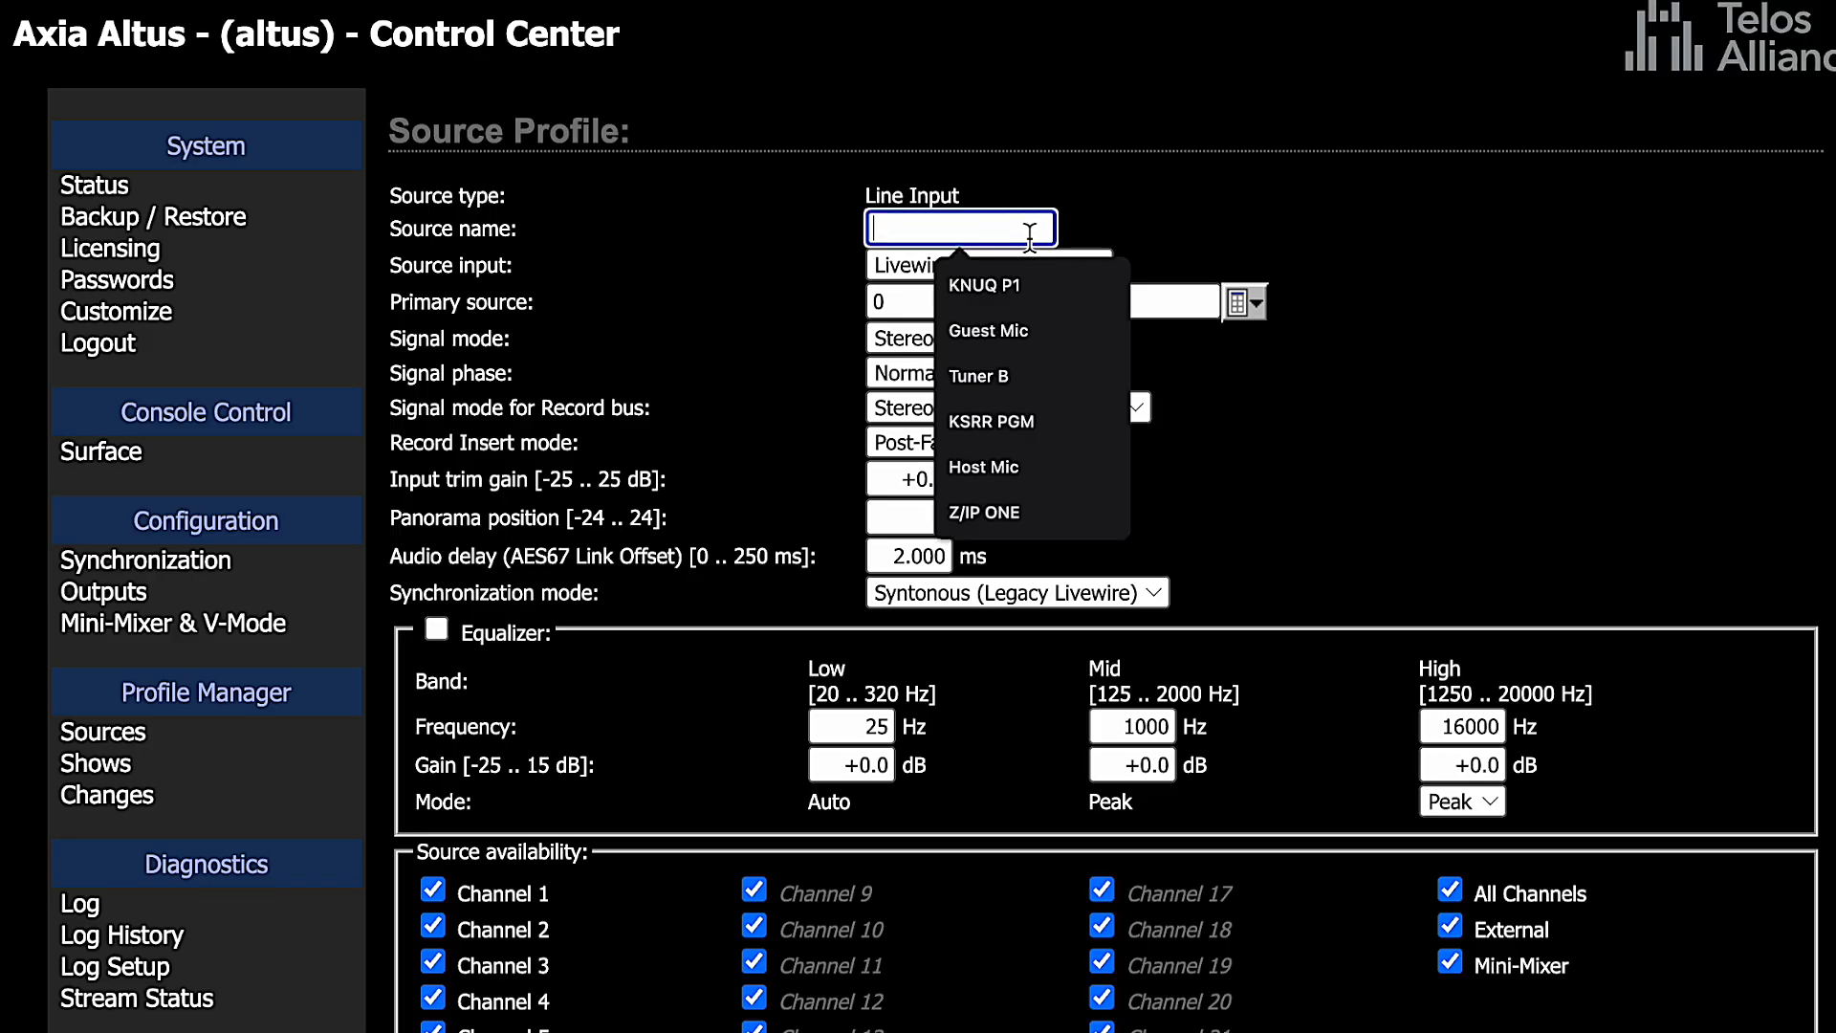
pyautogui.write('Tuner A')
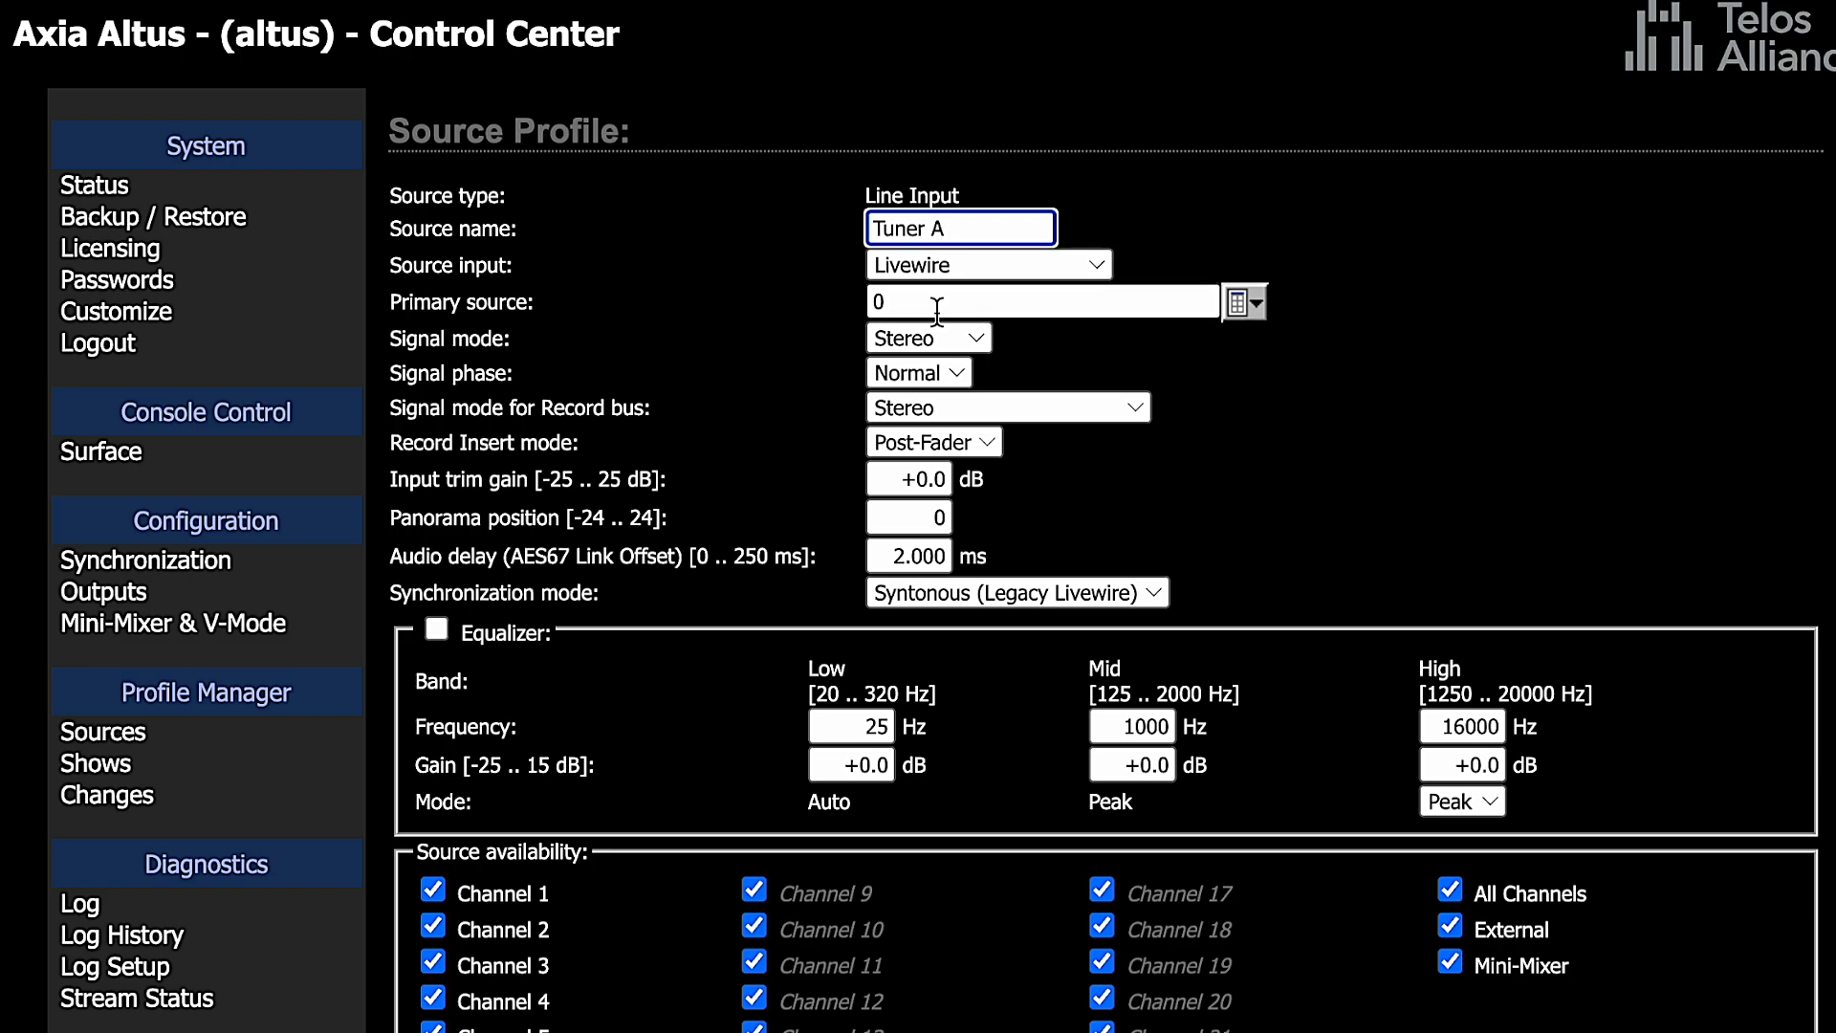
pyautogui.click(1261, 313)
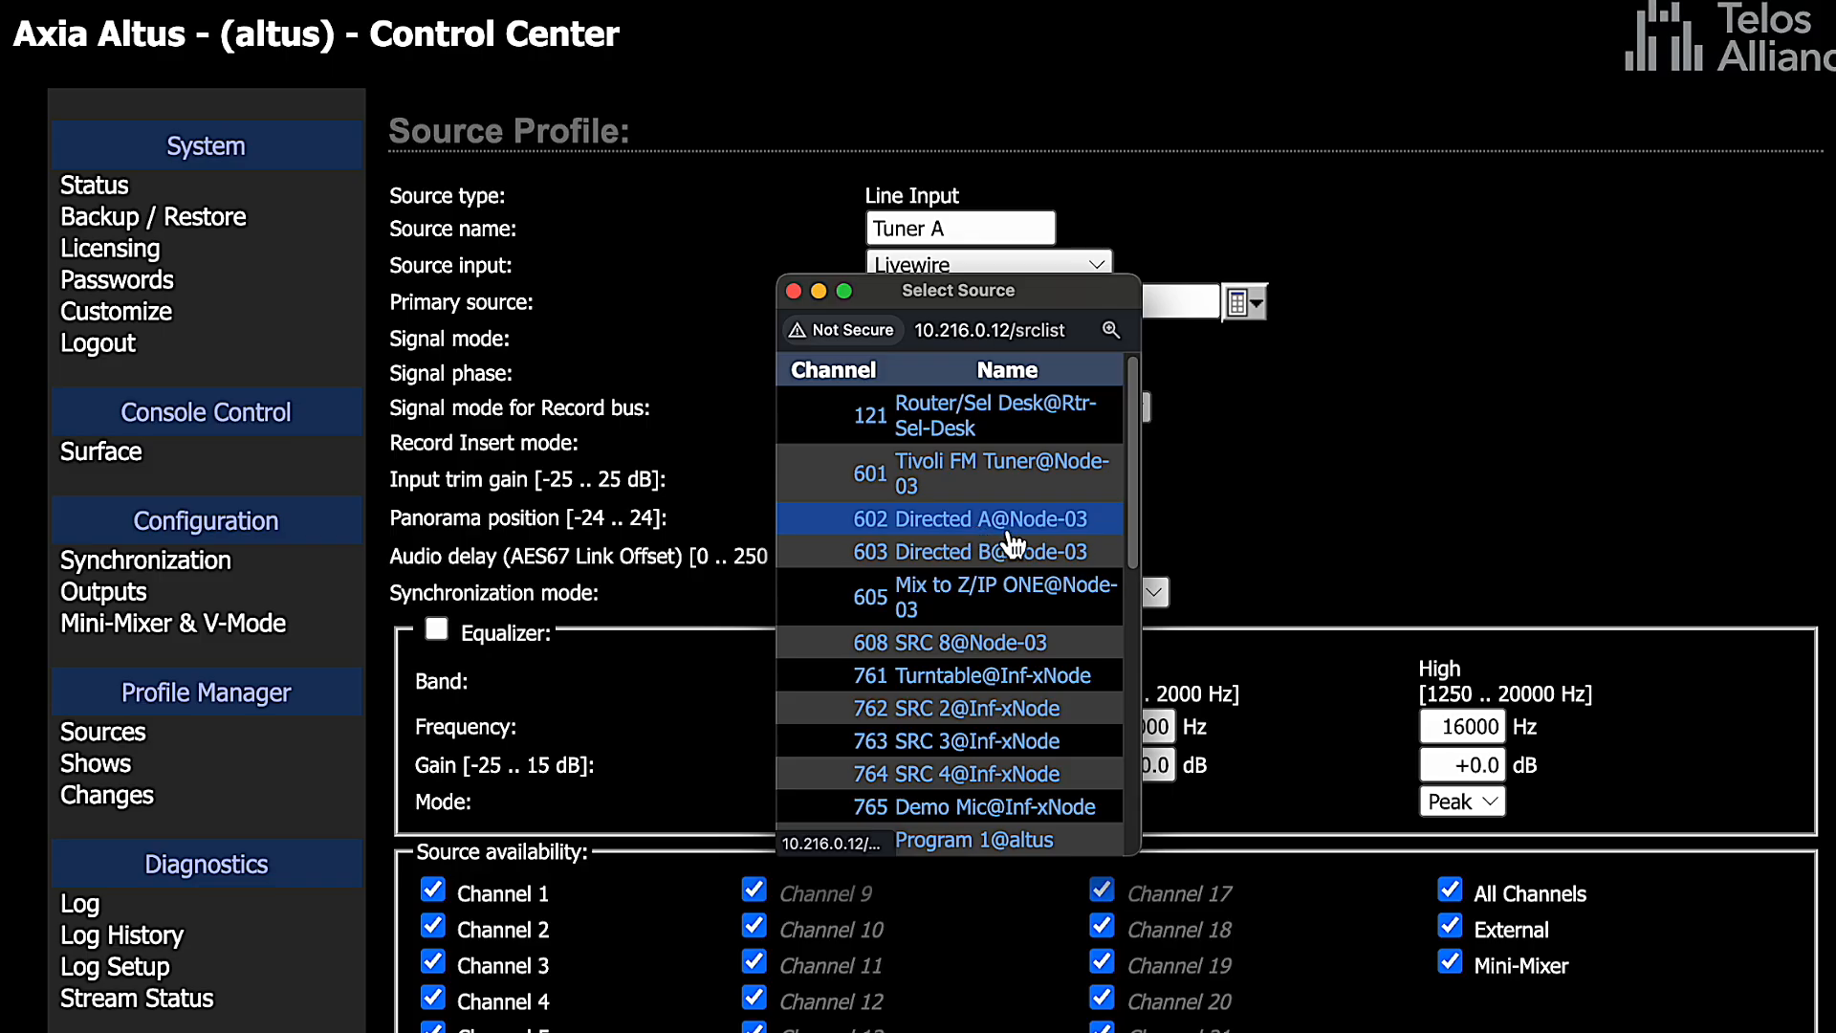
pyautogui.click(876, 528)
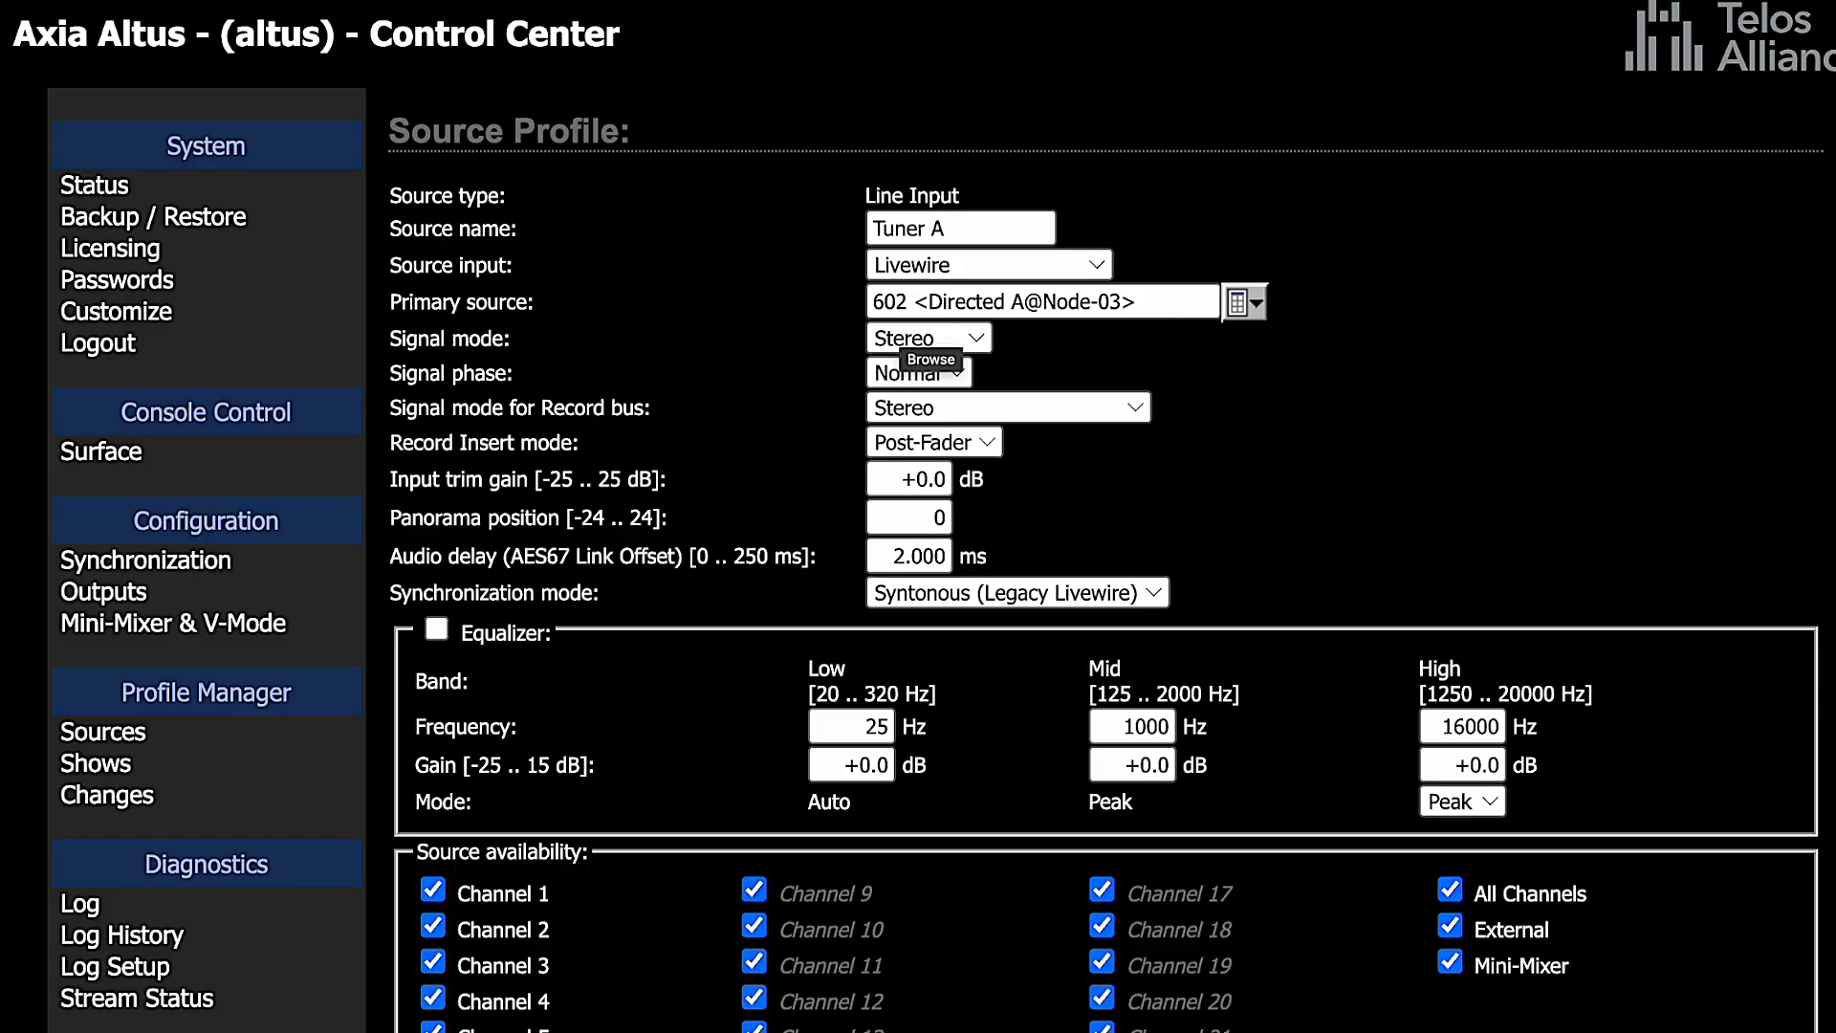
# Make Tuner A available on all channels and remove its External availability.
pyautogui.scroll(-5, 431, 771)
pyautogui.scroll(-1, 438, 492)
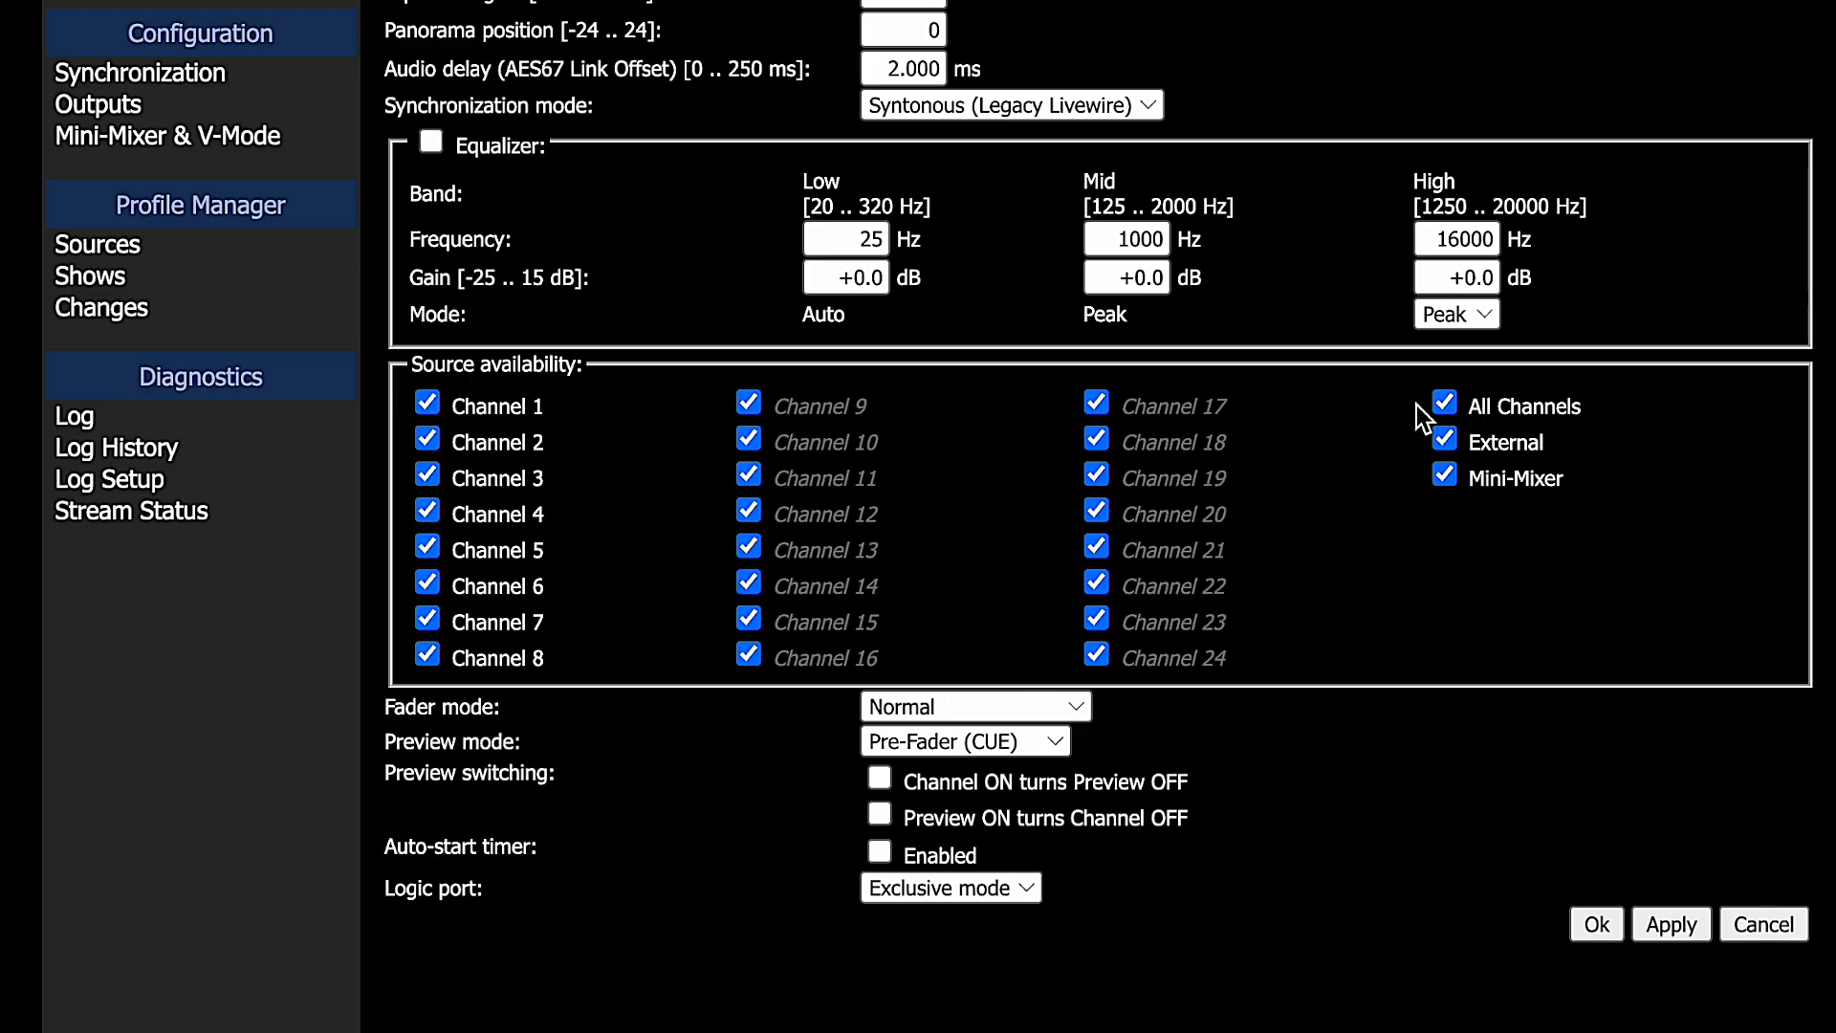
pyautogui.click(1445, 403)
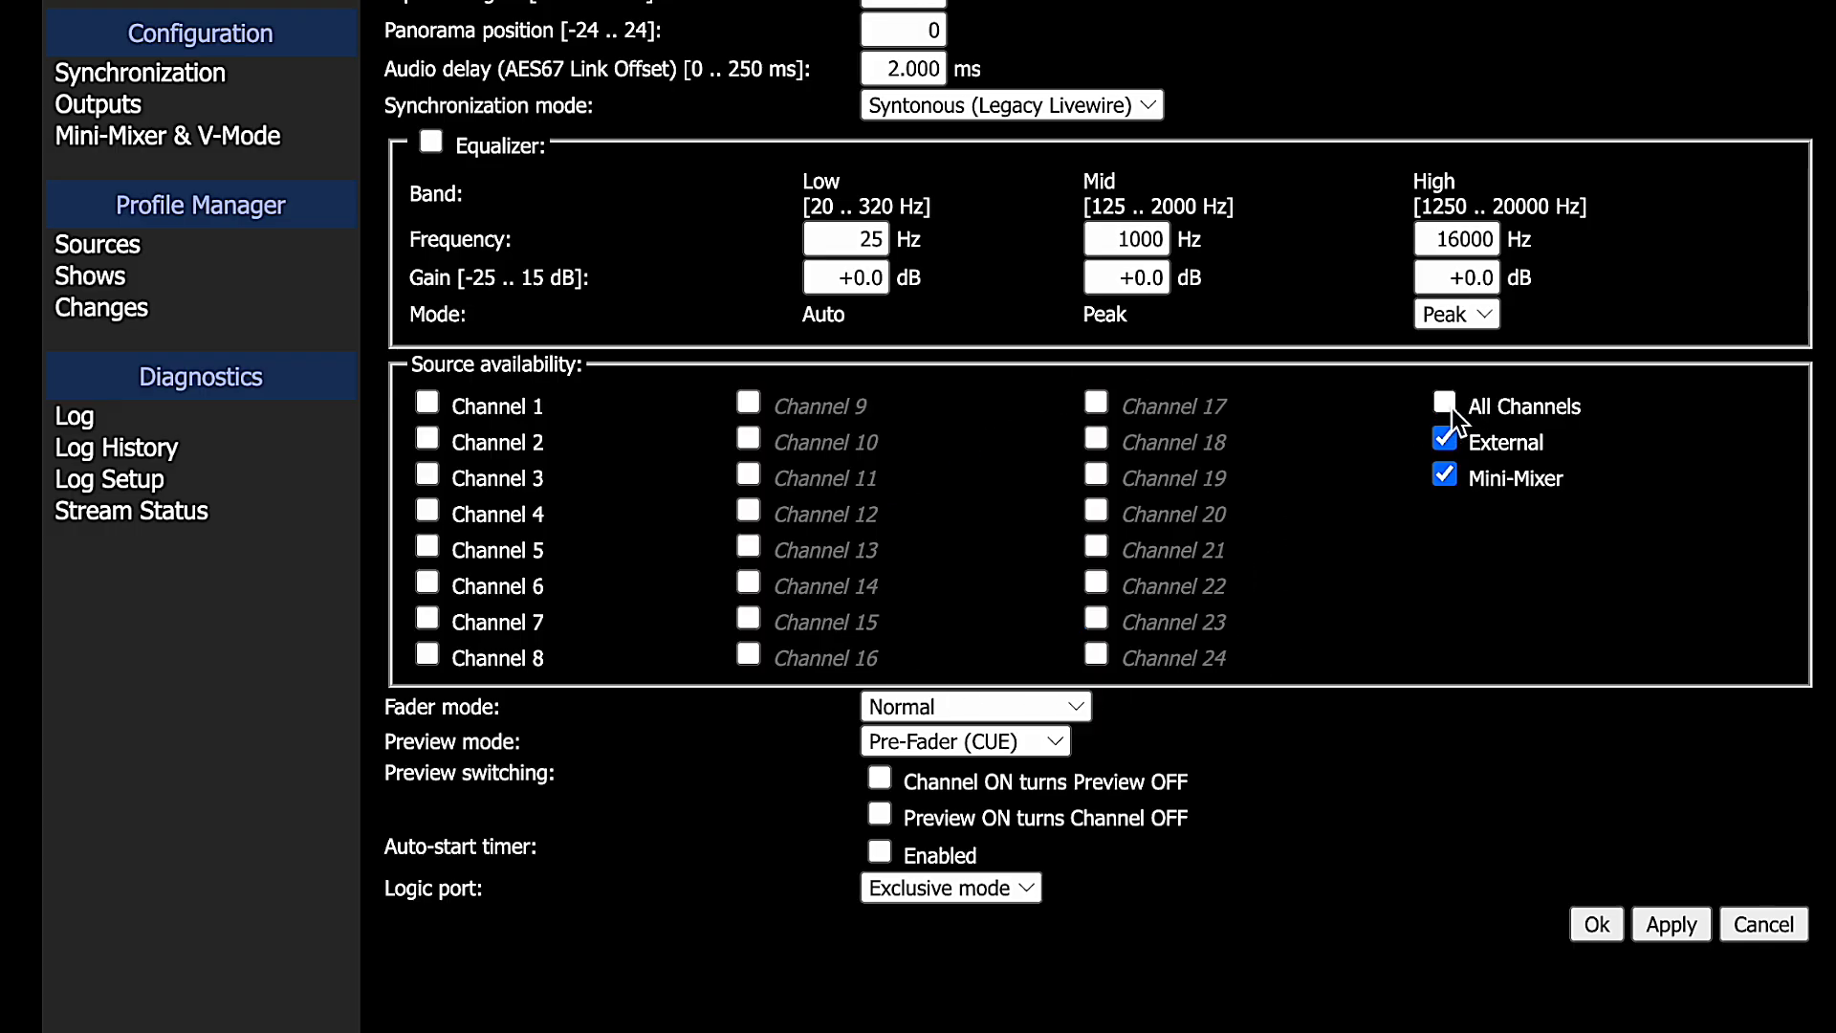
pyautogui.click(1447, 407)
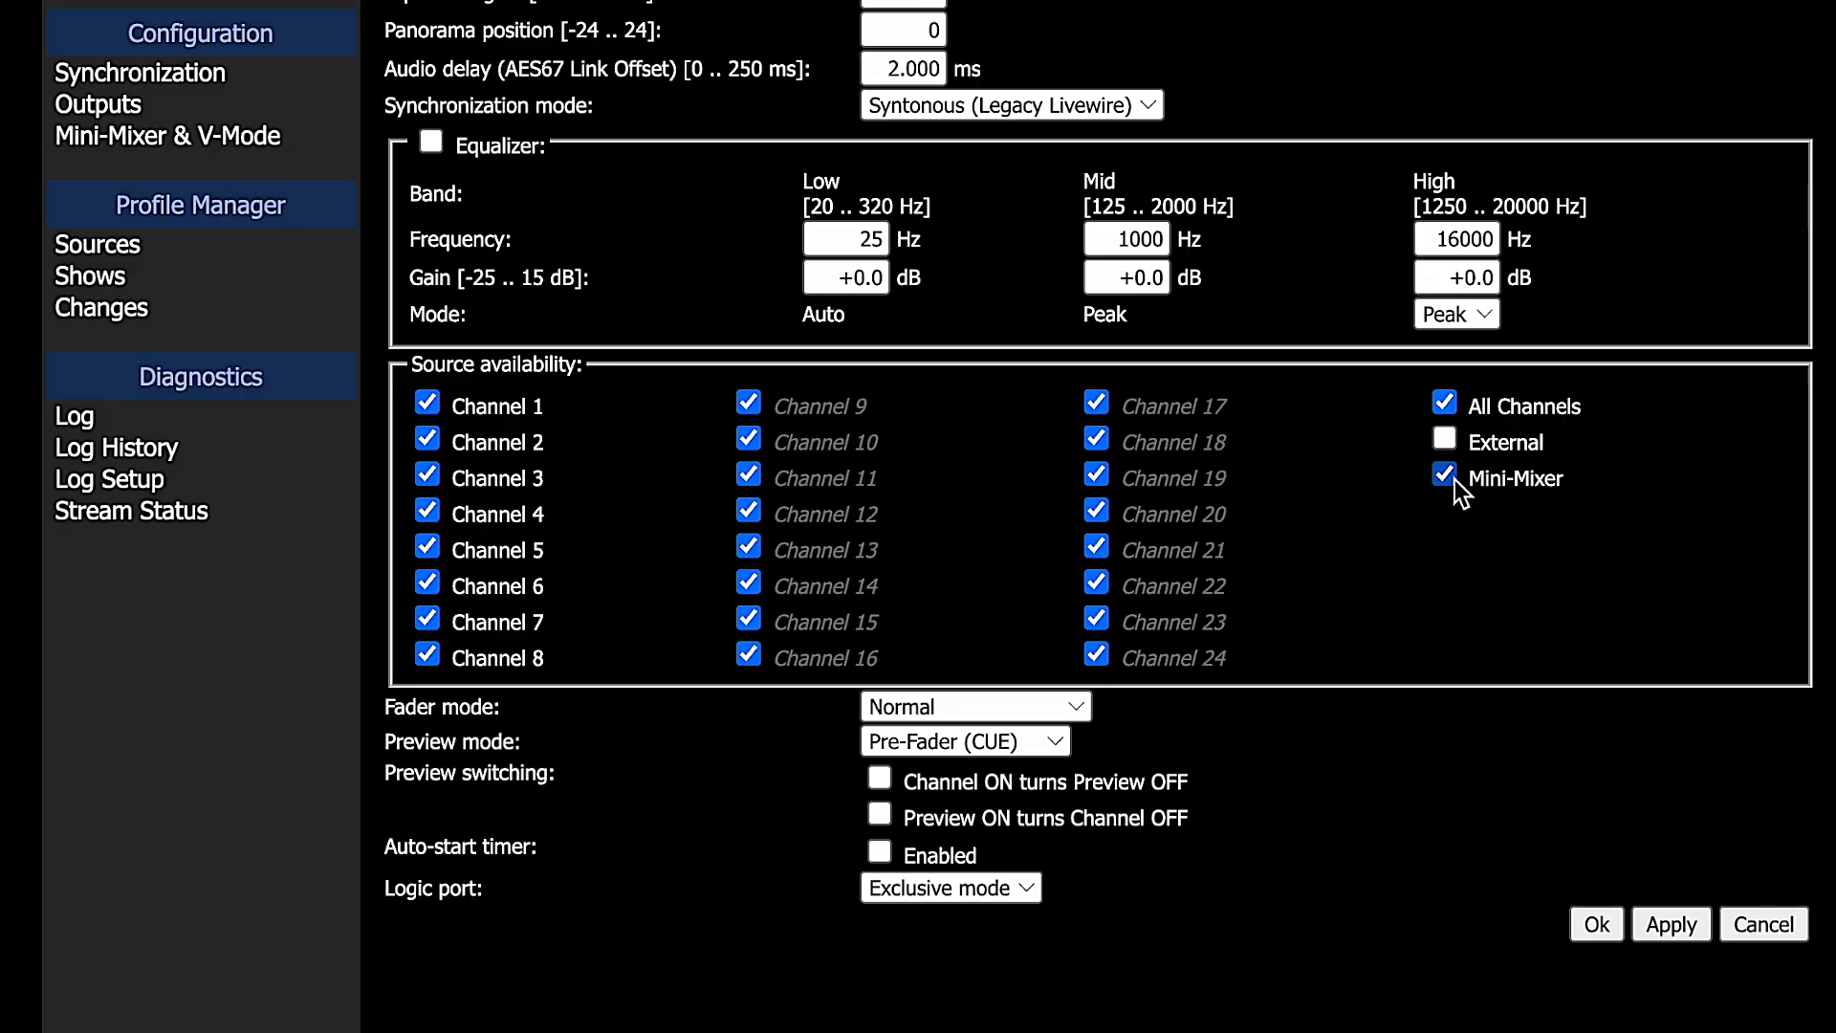
# Keep Tuner A's fader mode at Normal, set its logic port to Disabled, and save the source profile.
pyautogui.scroll(-1, 1381, 650)
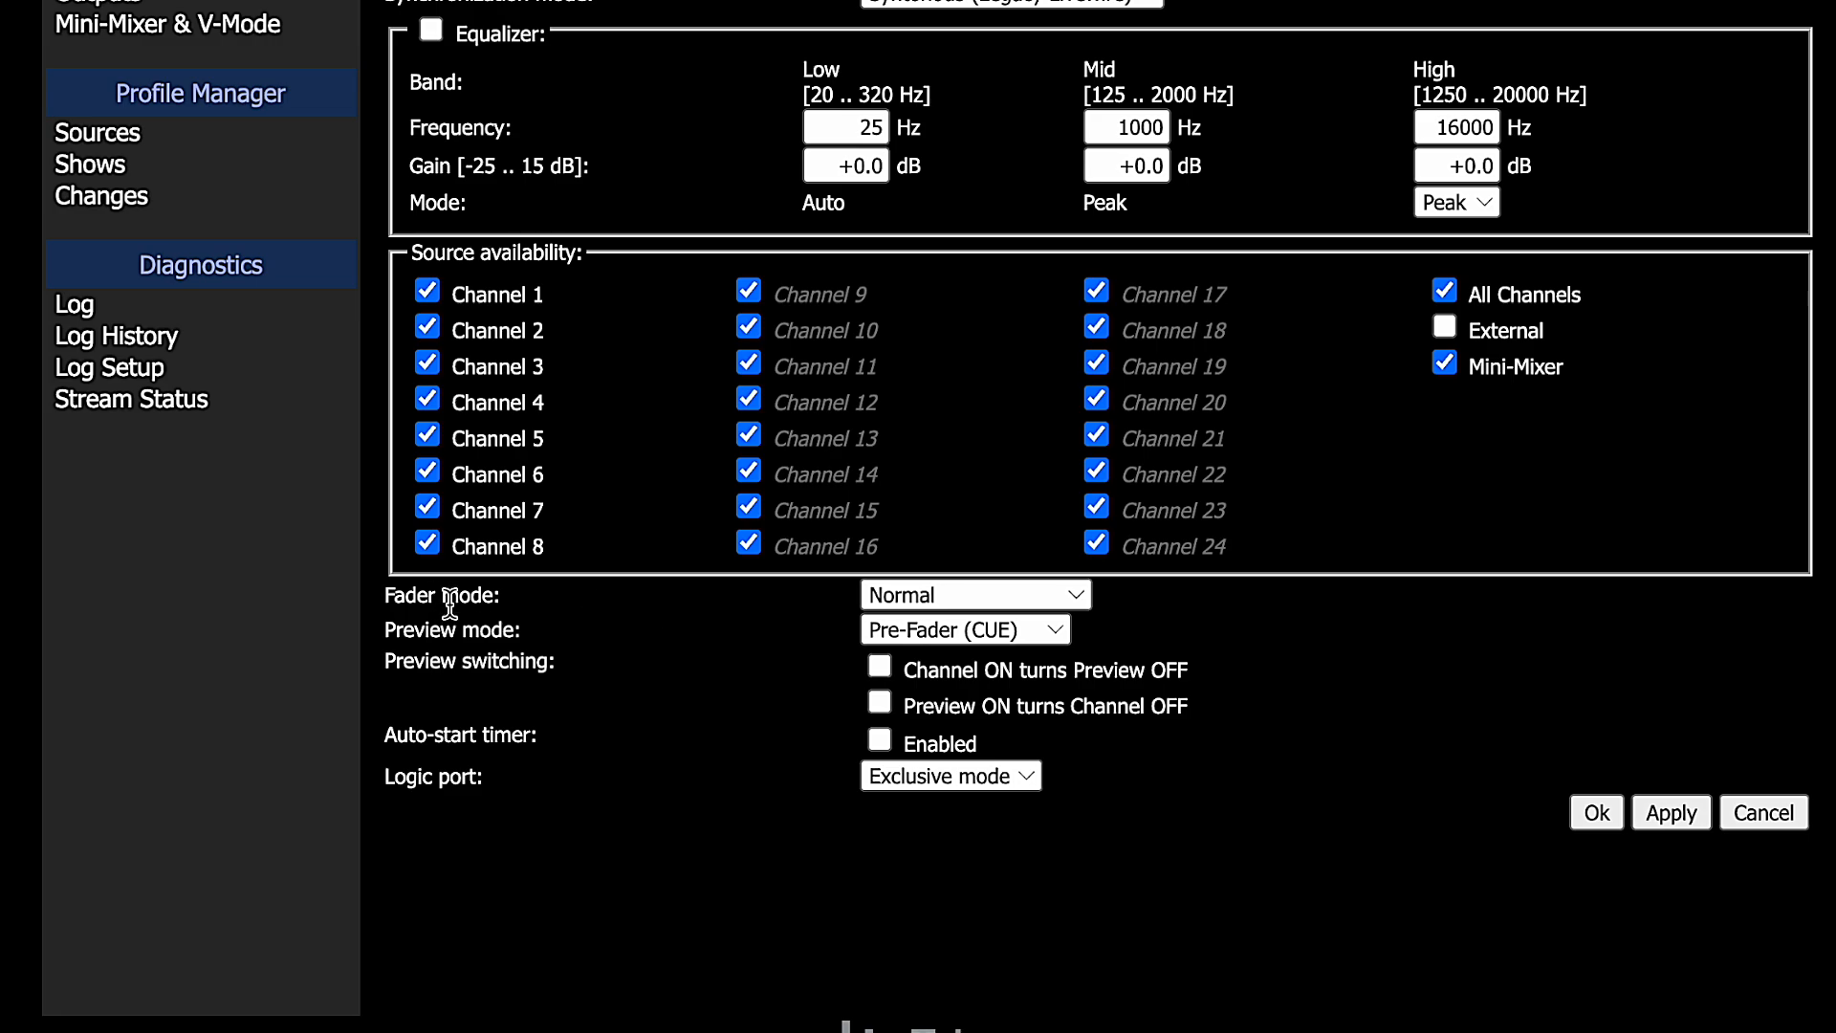
pyautogui.click(1077, 592)
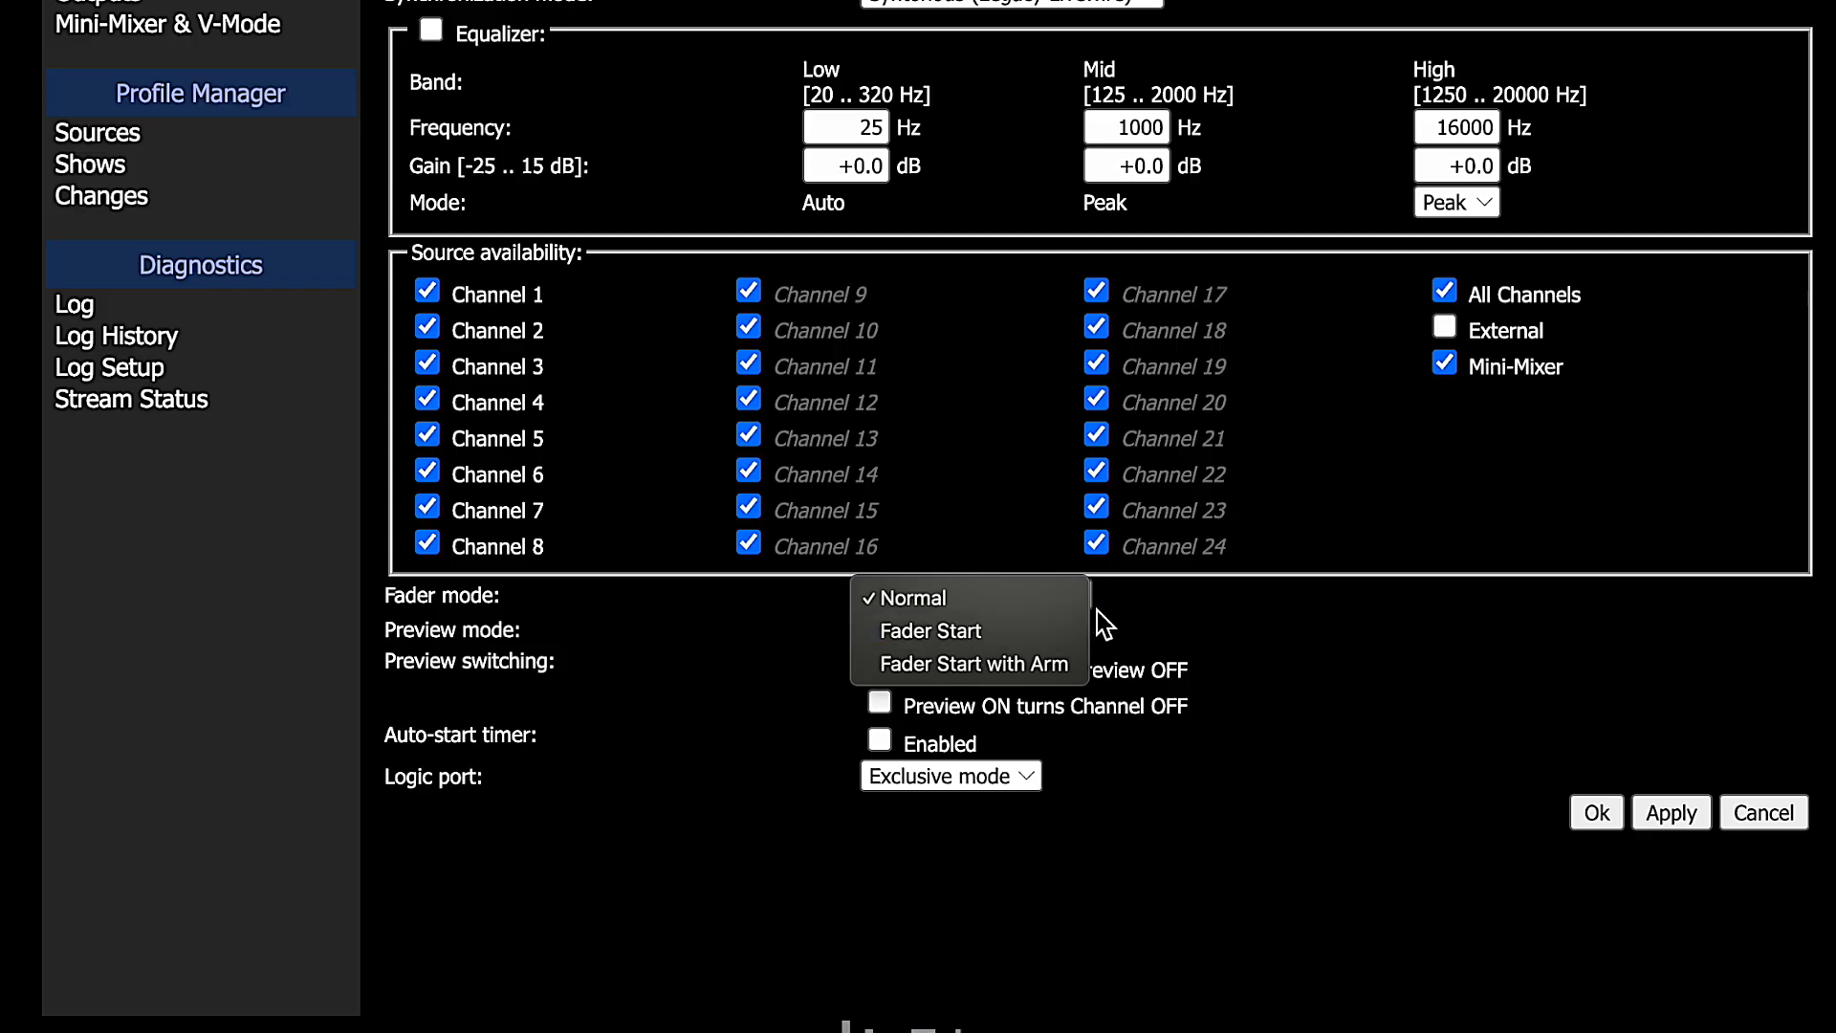
pyautogui.click(1157, 604)
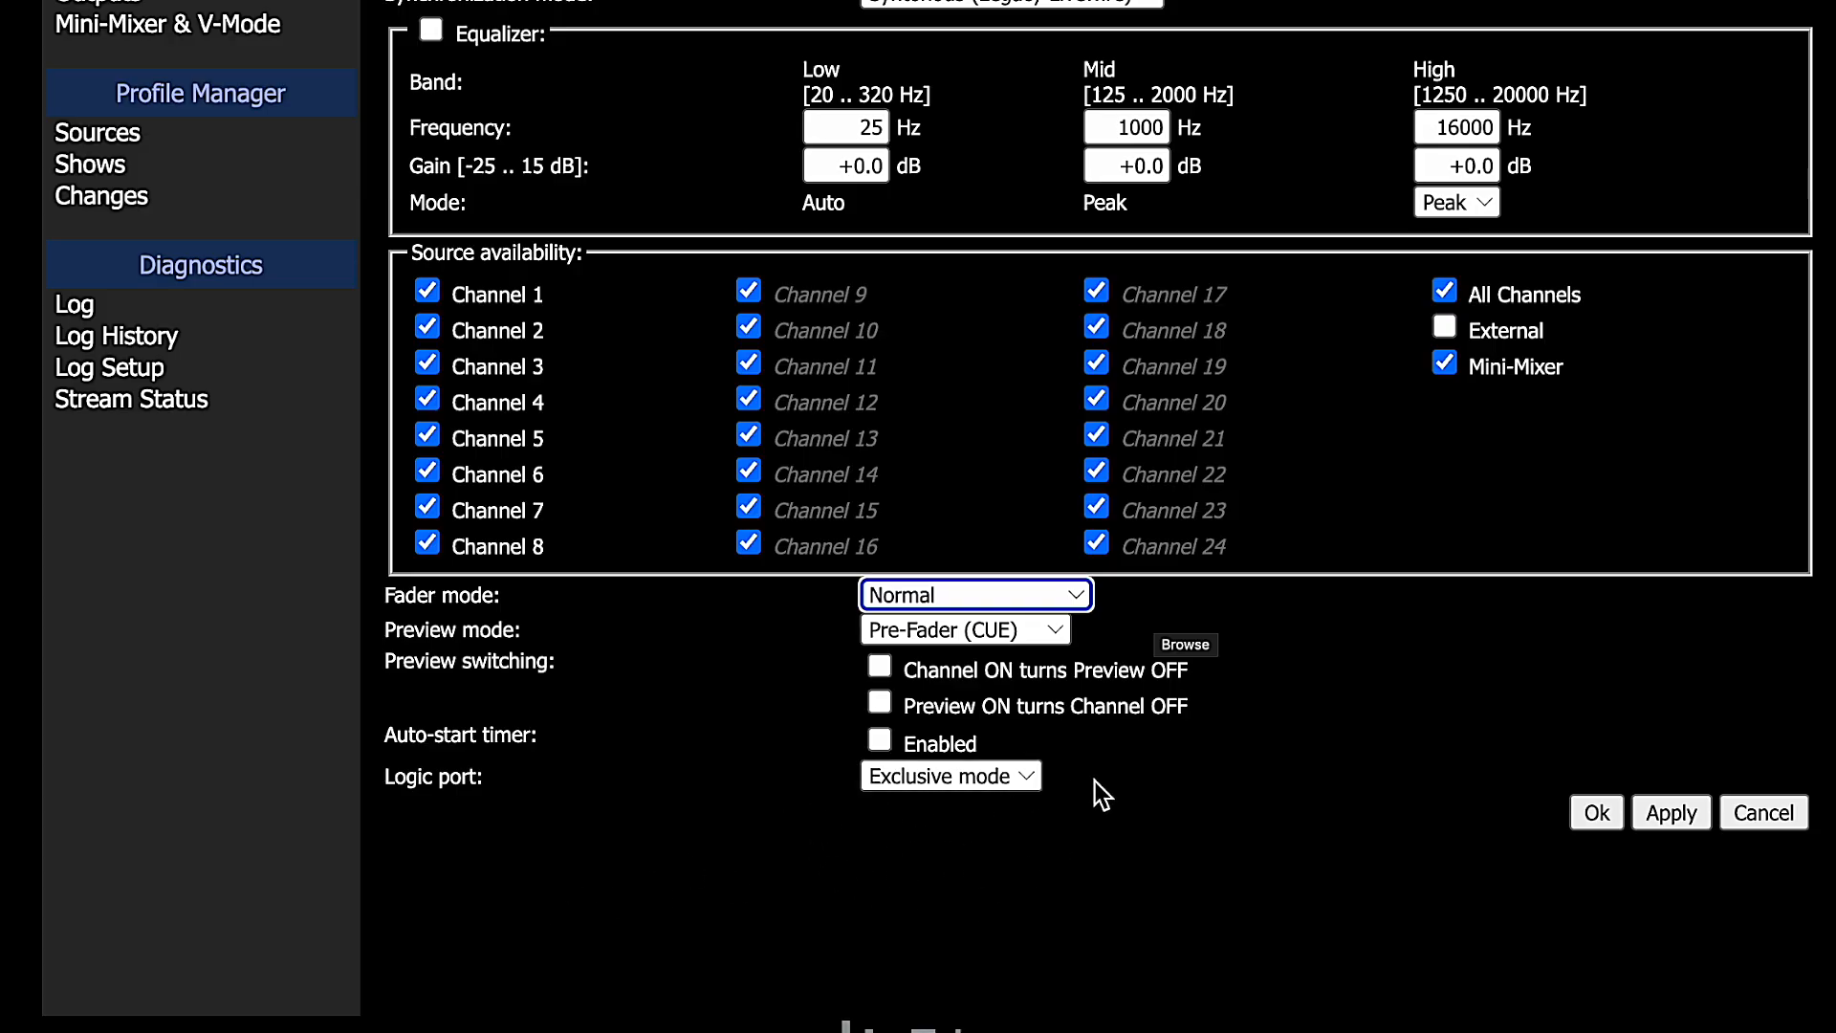
pyautogui.click(1030, 779)
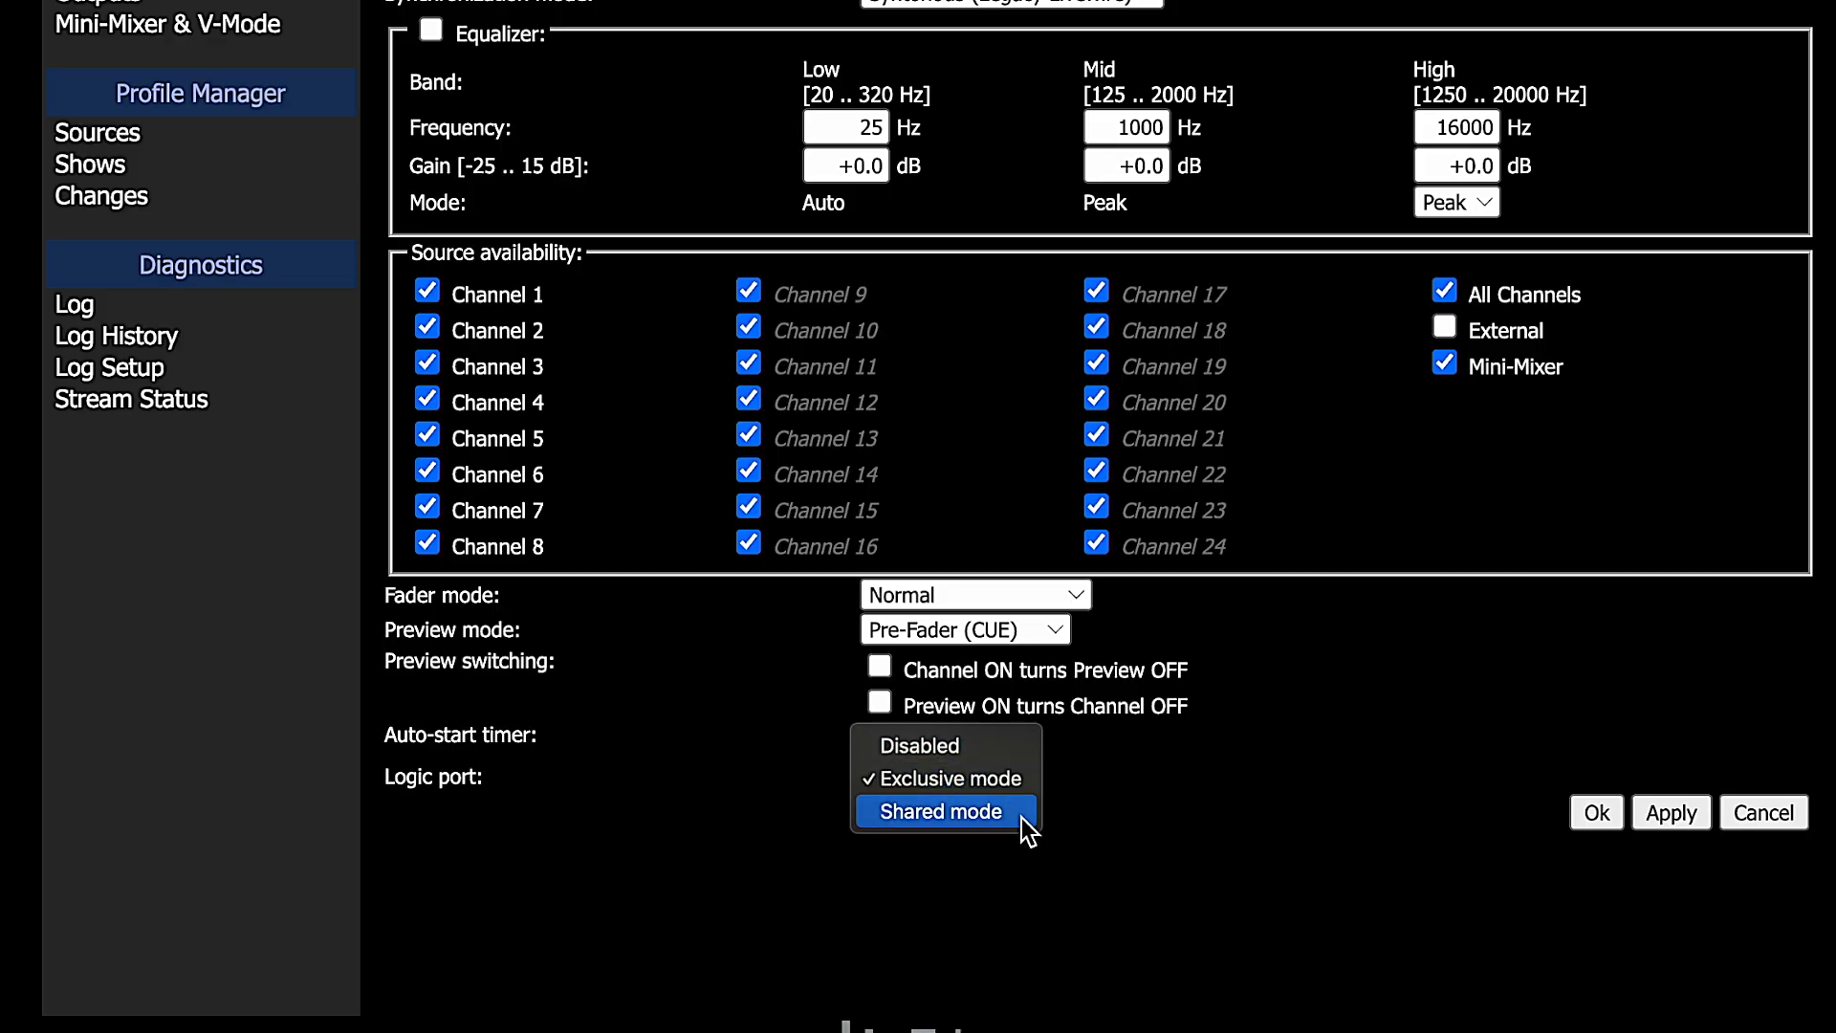
pyautogui.click(1140, 786)
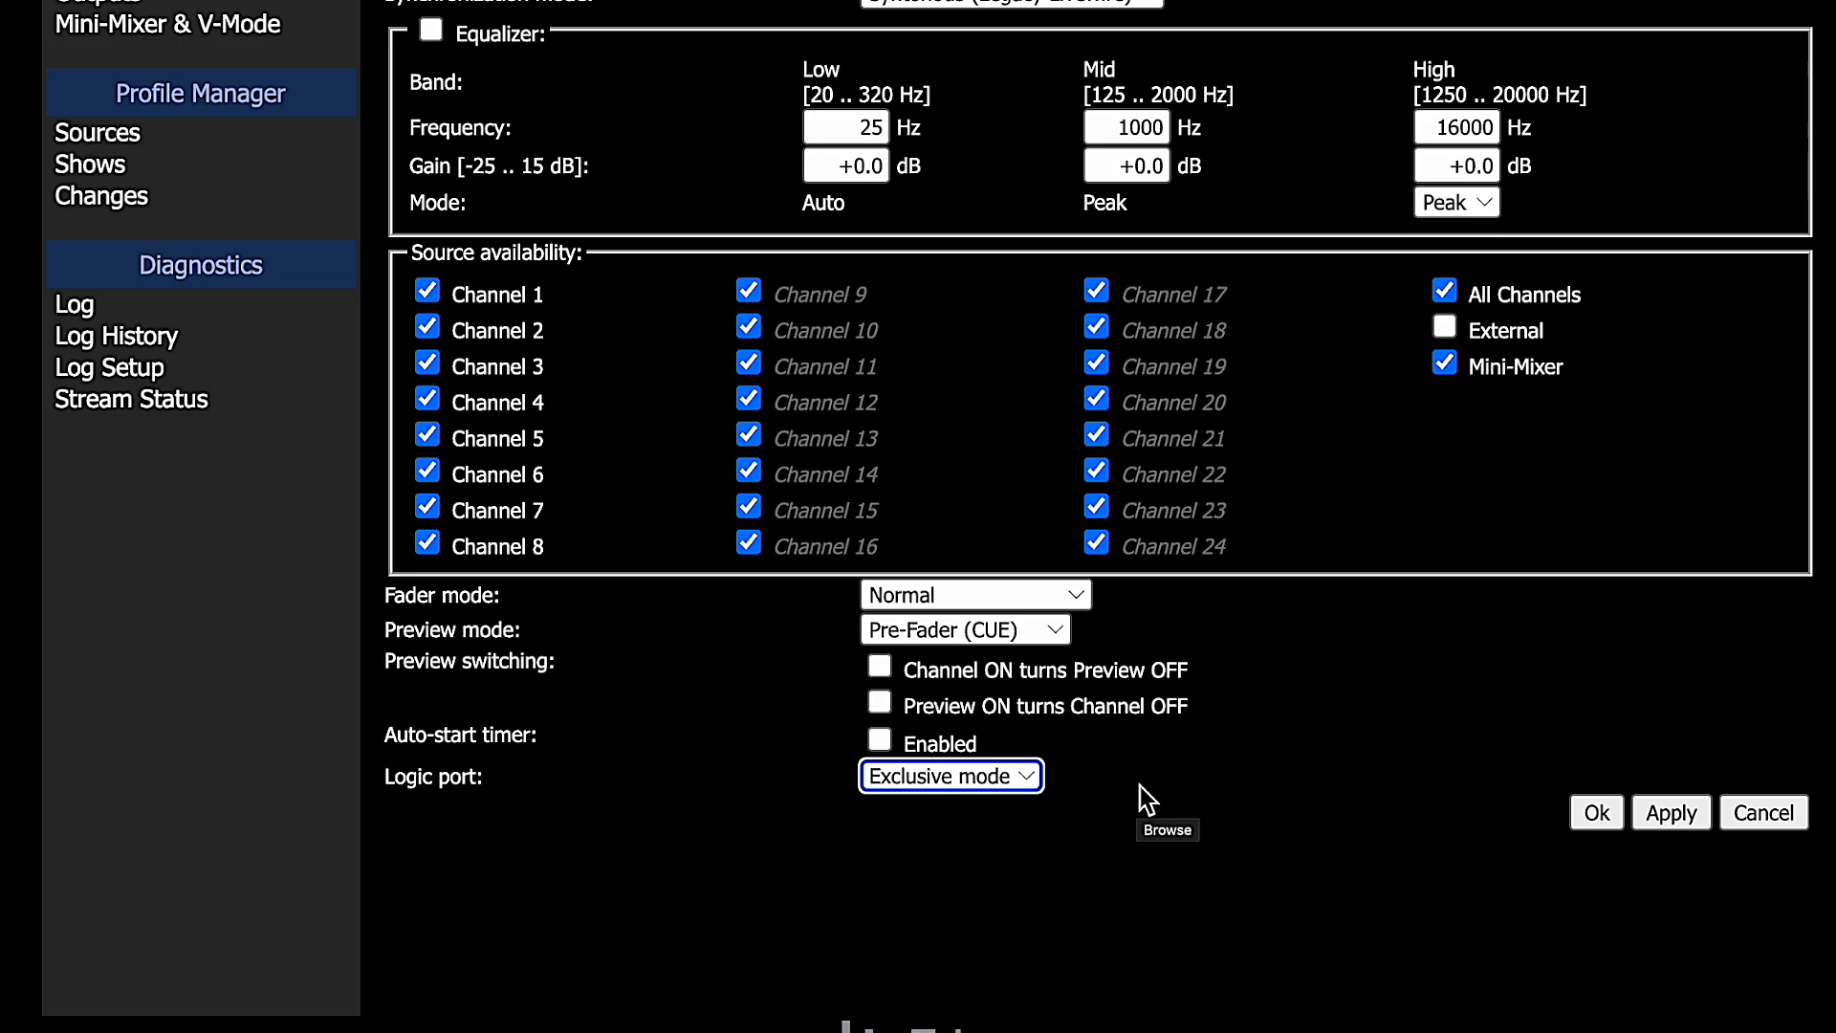
pyautogui.click(1035, 783)
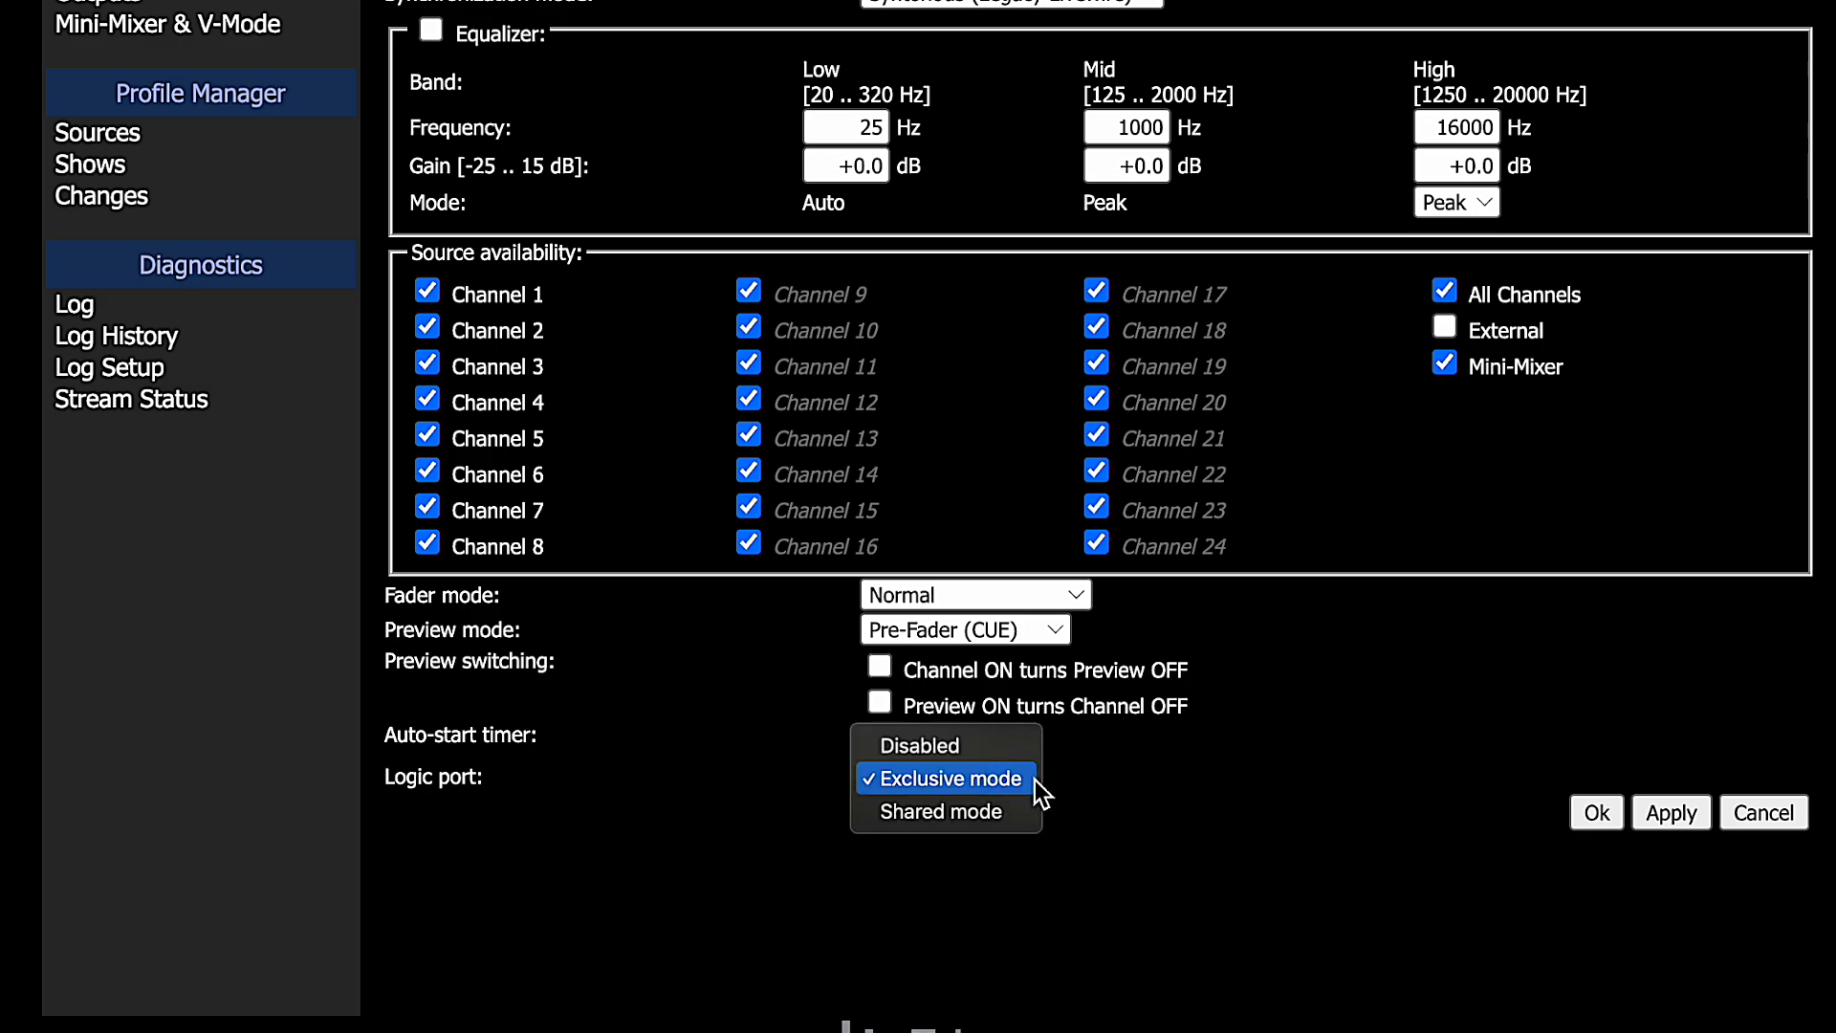
pyautogui.click(960, 748)
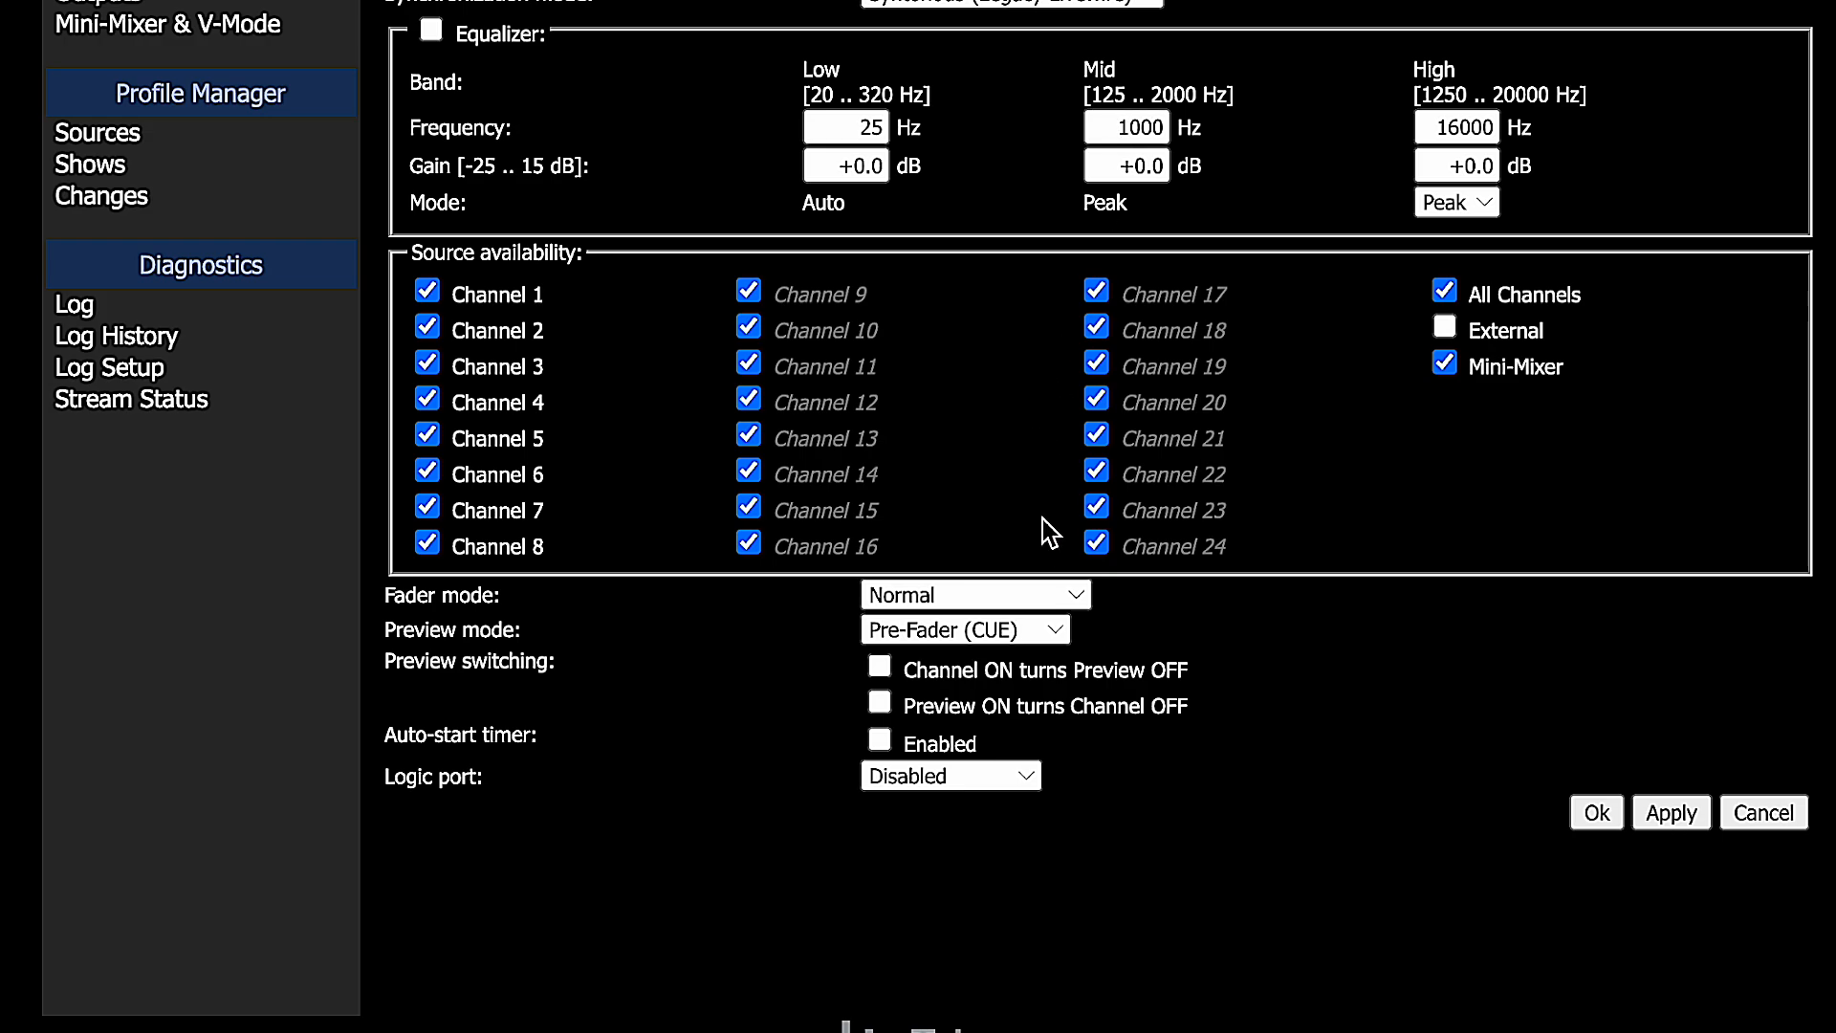
pyautogui.click(1604, 815)
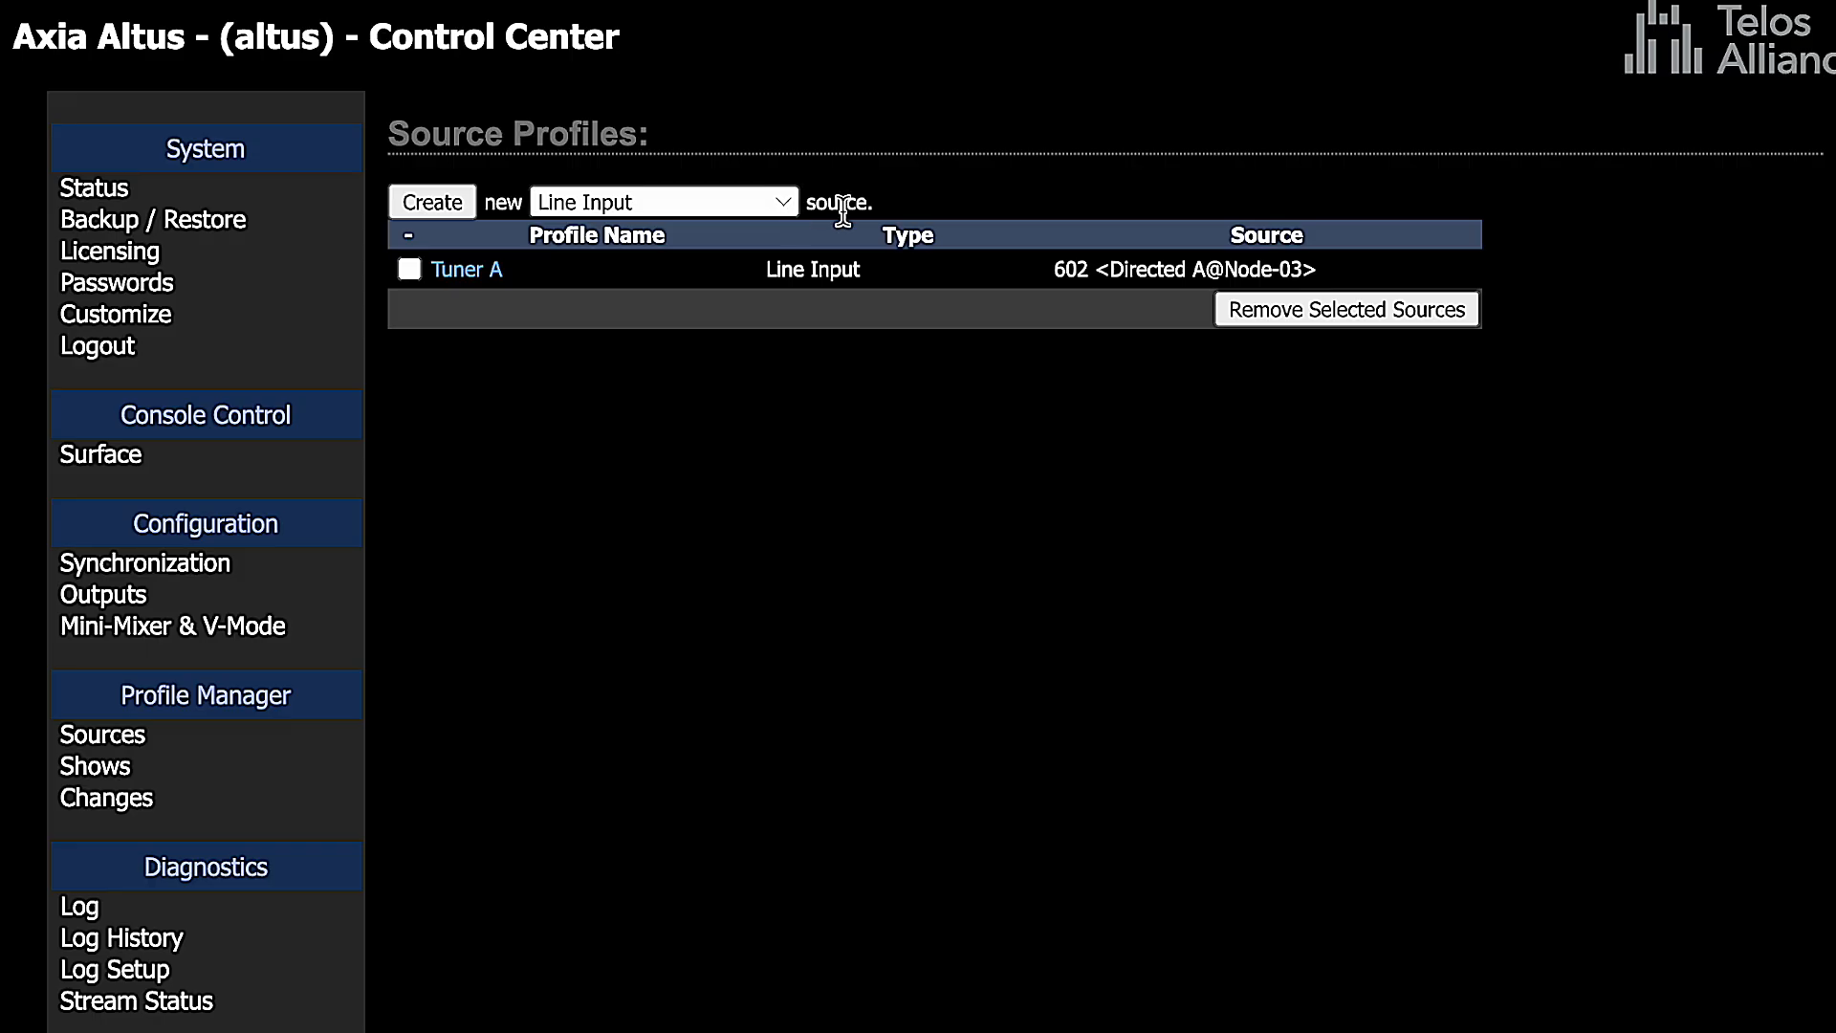
# Create a Line Input source profile named Tuner B with channel 603, Directed B@Node-03, as its primary source.
pyautogui.click(432, 202)
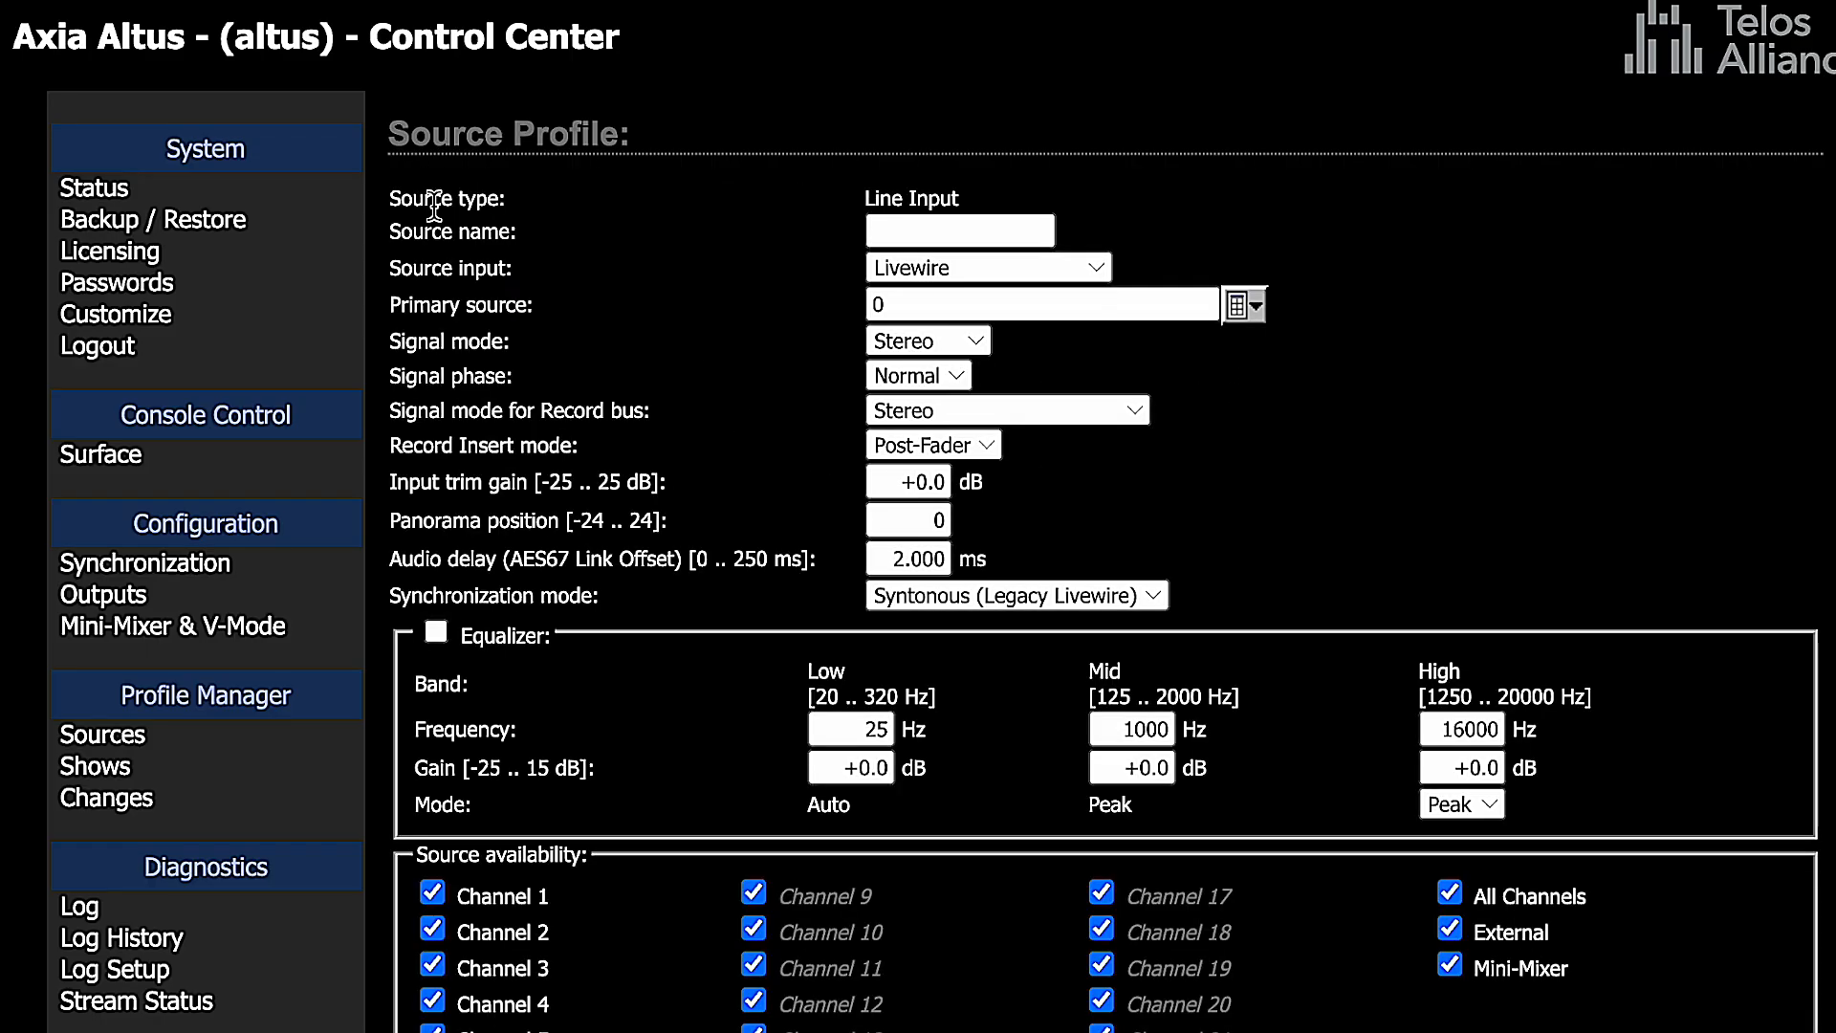
pyautogui.click(976, 233)
pyautogui.click(978, 424)
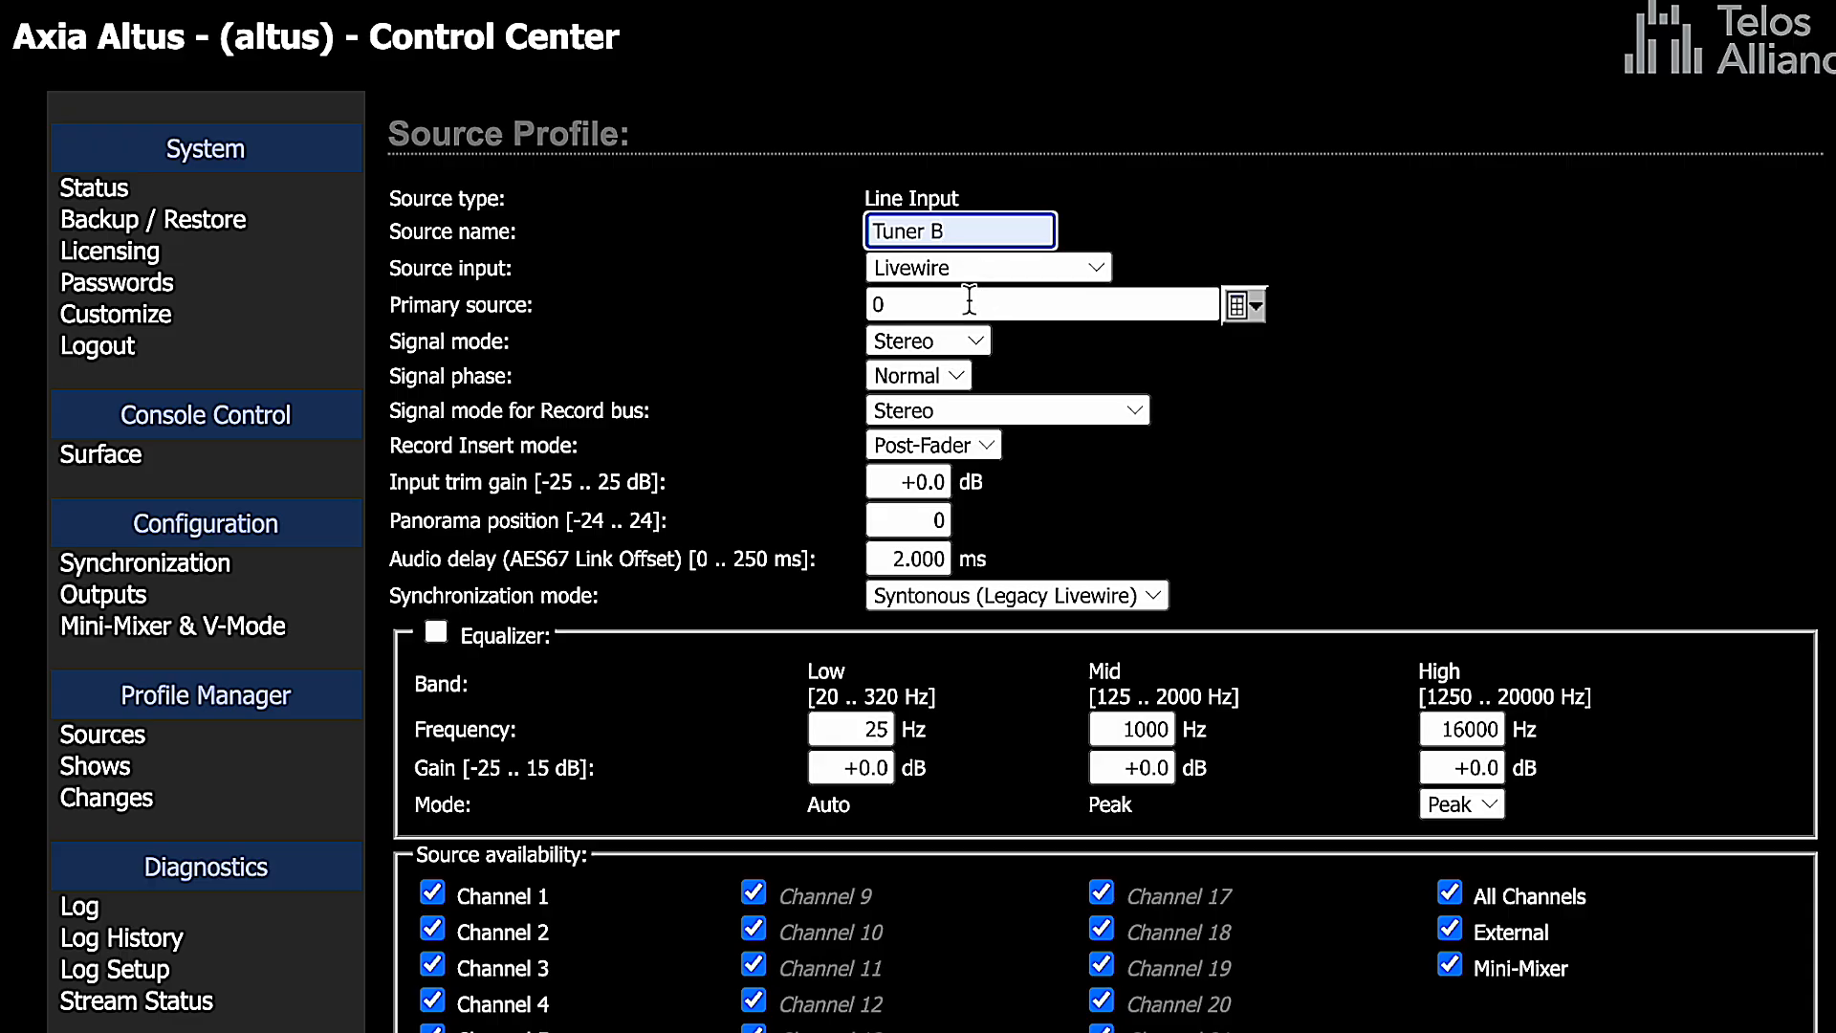
pyautogui.click(1259, 315)
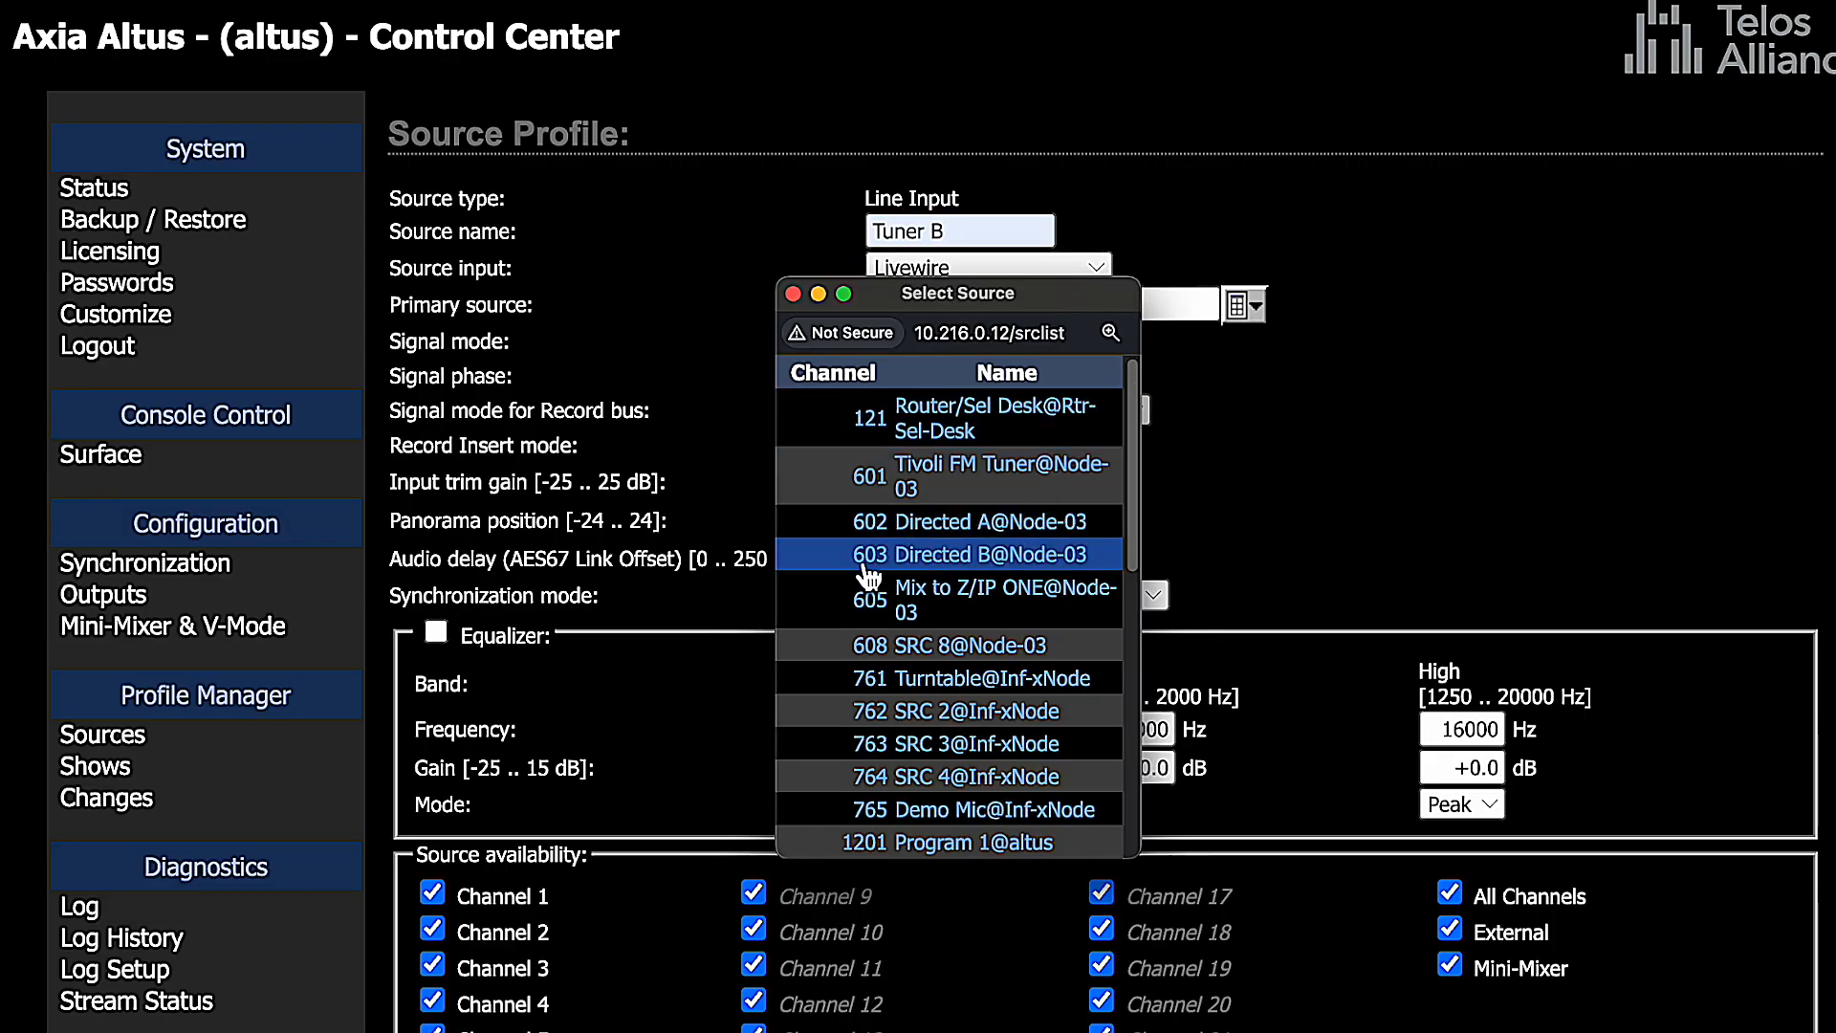
pyautogui.click(899, 560)
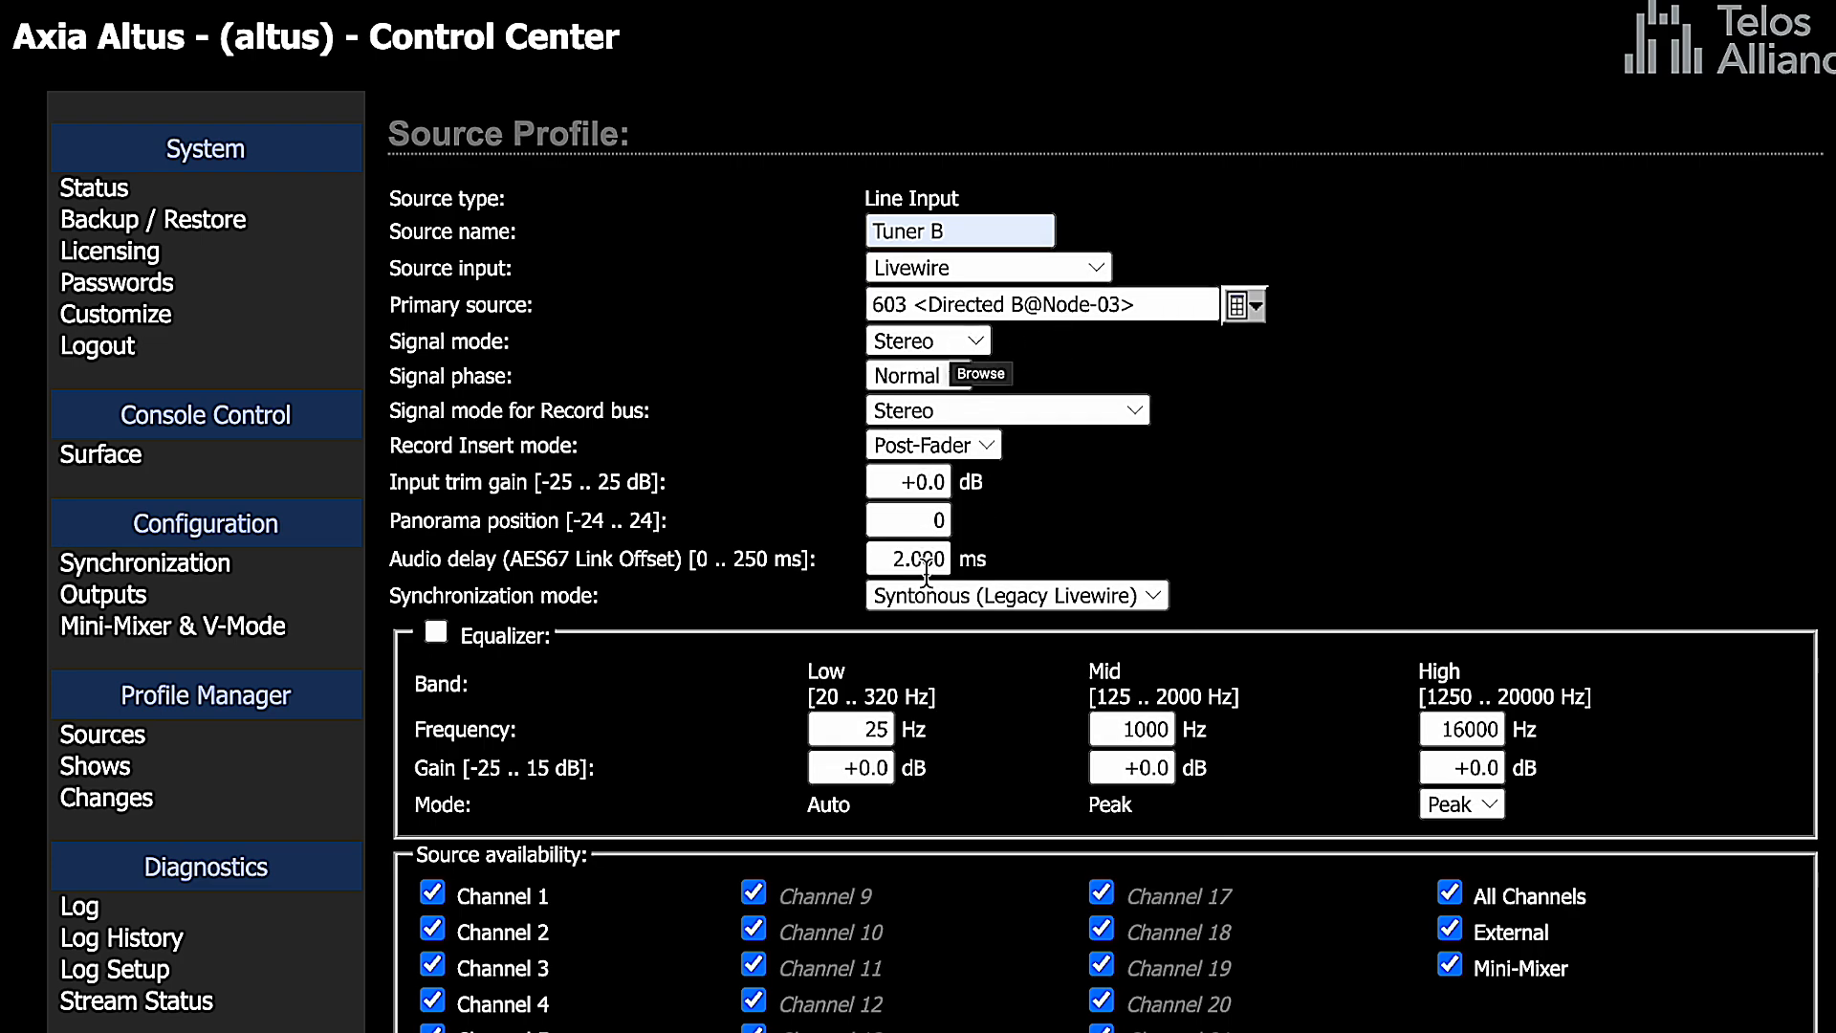
# Remove Tuner B's availability from all channels, set its logic port to Disabled, and save the source profile.
pyautogui.scroll(-1, 925, 581)
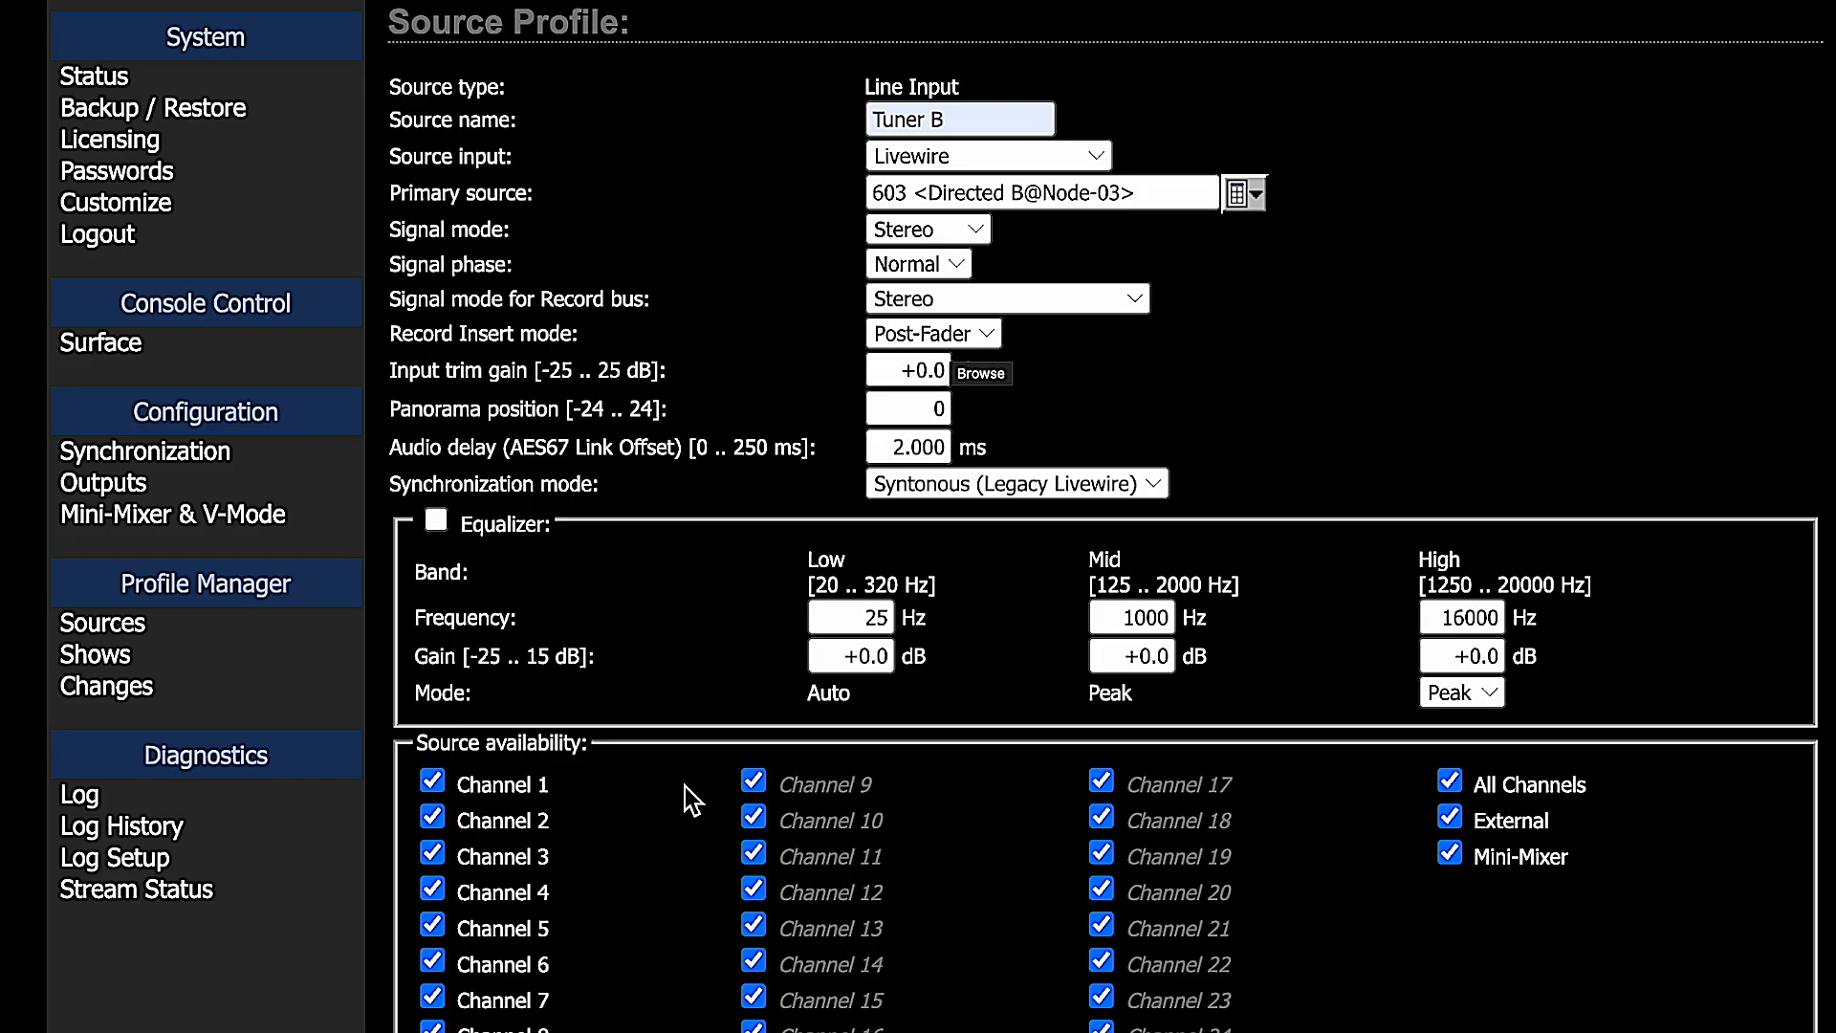
pyautogui.click(1449, 782)
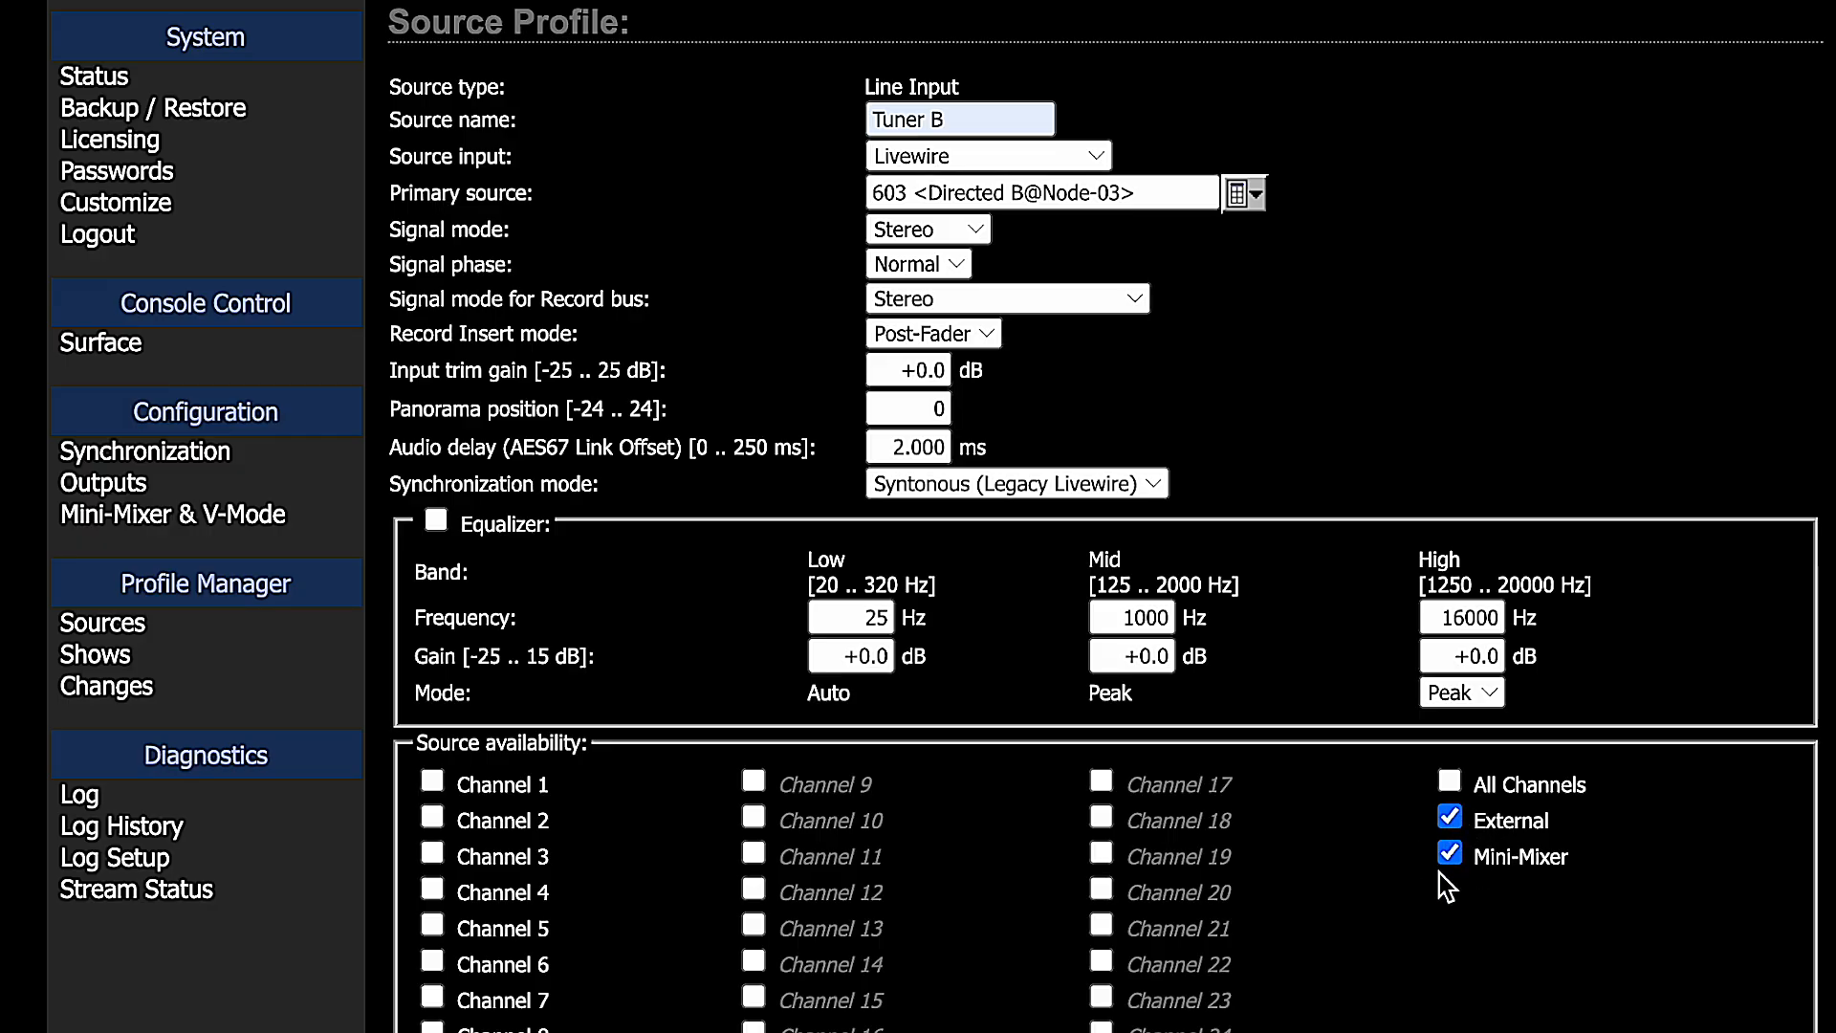
pyautogui.scroll(-4, 1004, 755)
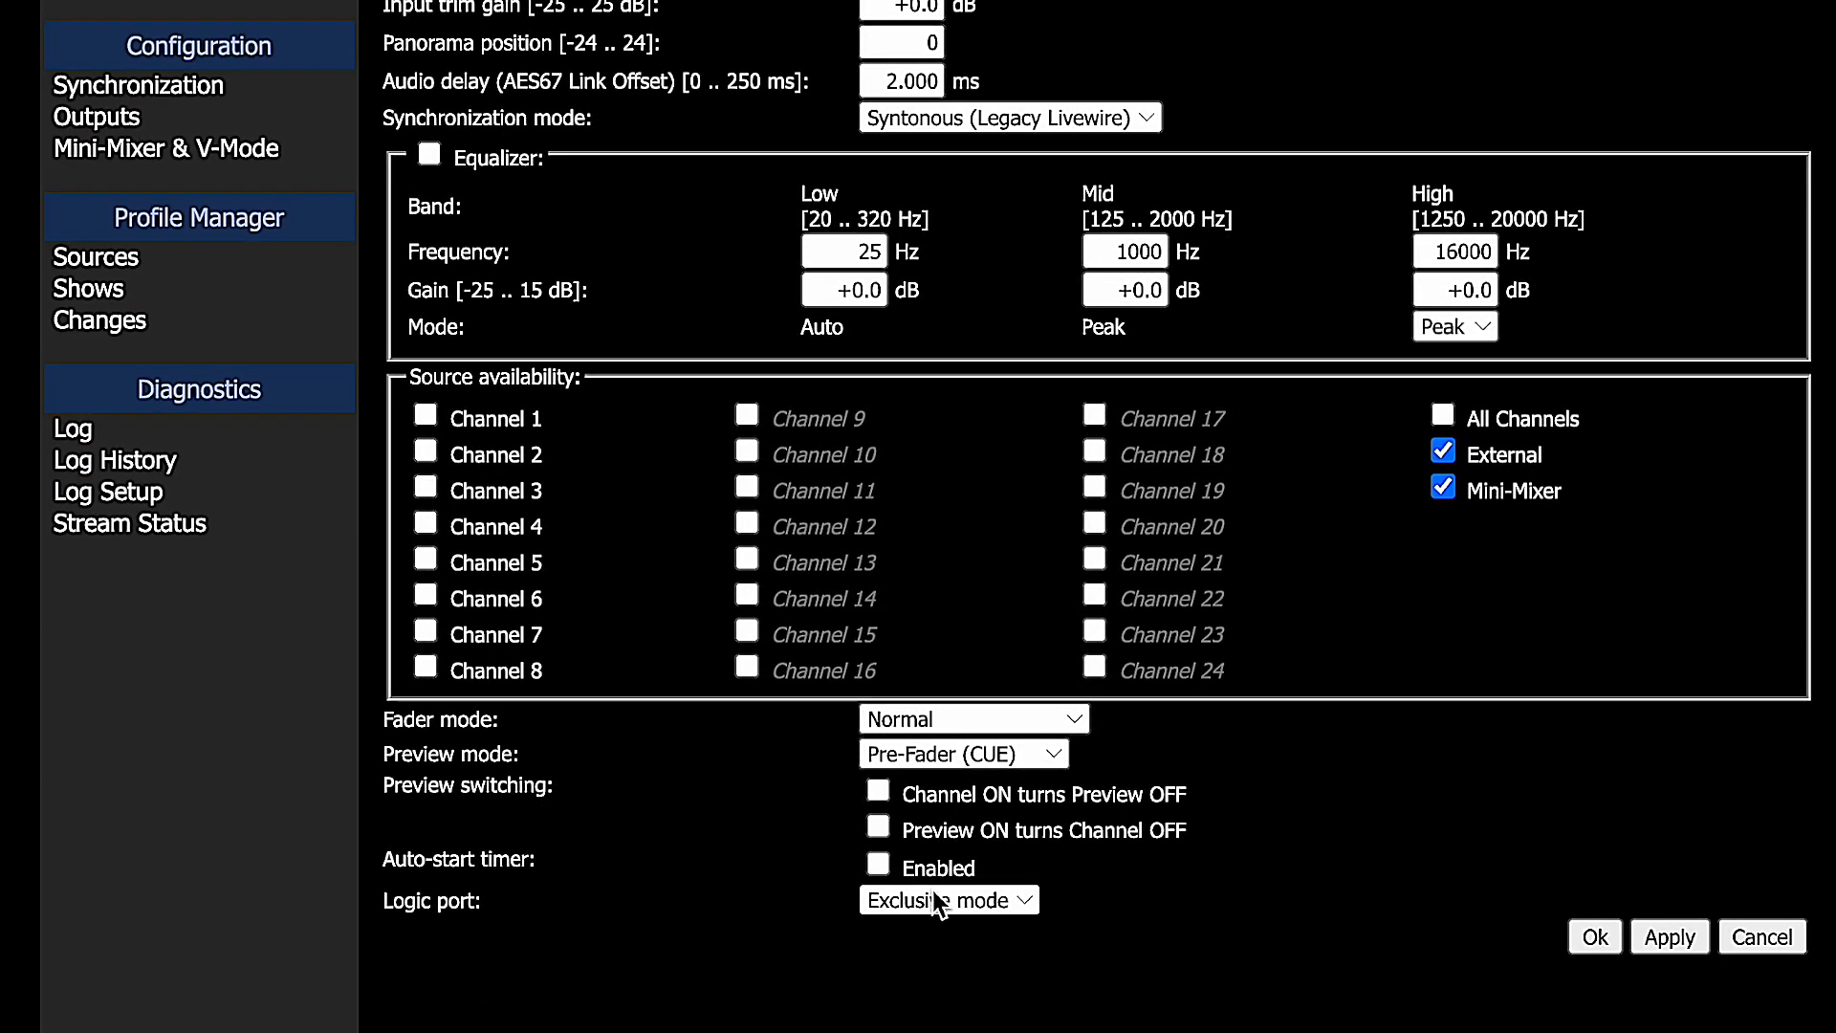
pyautogui.click(1031, 905)
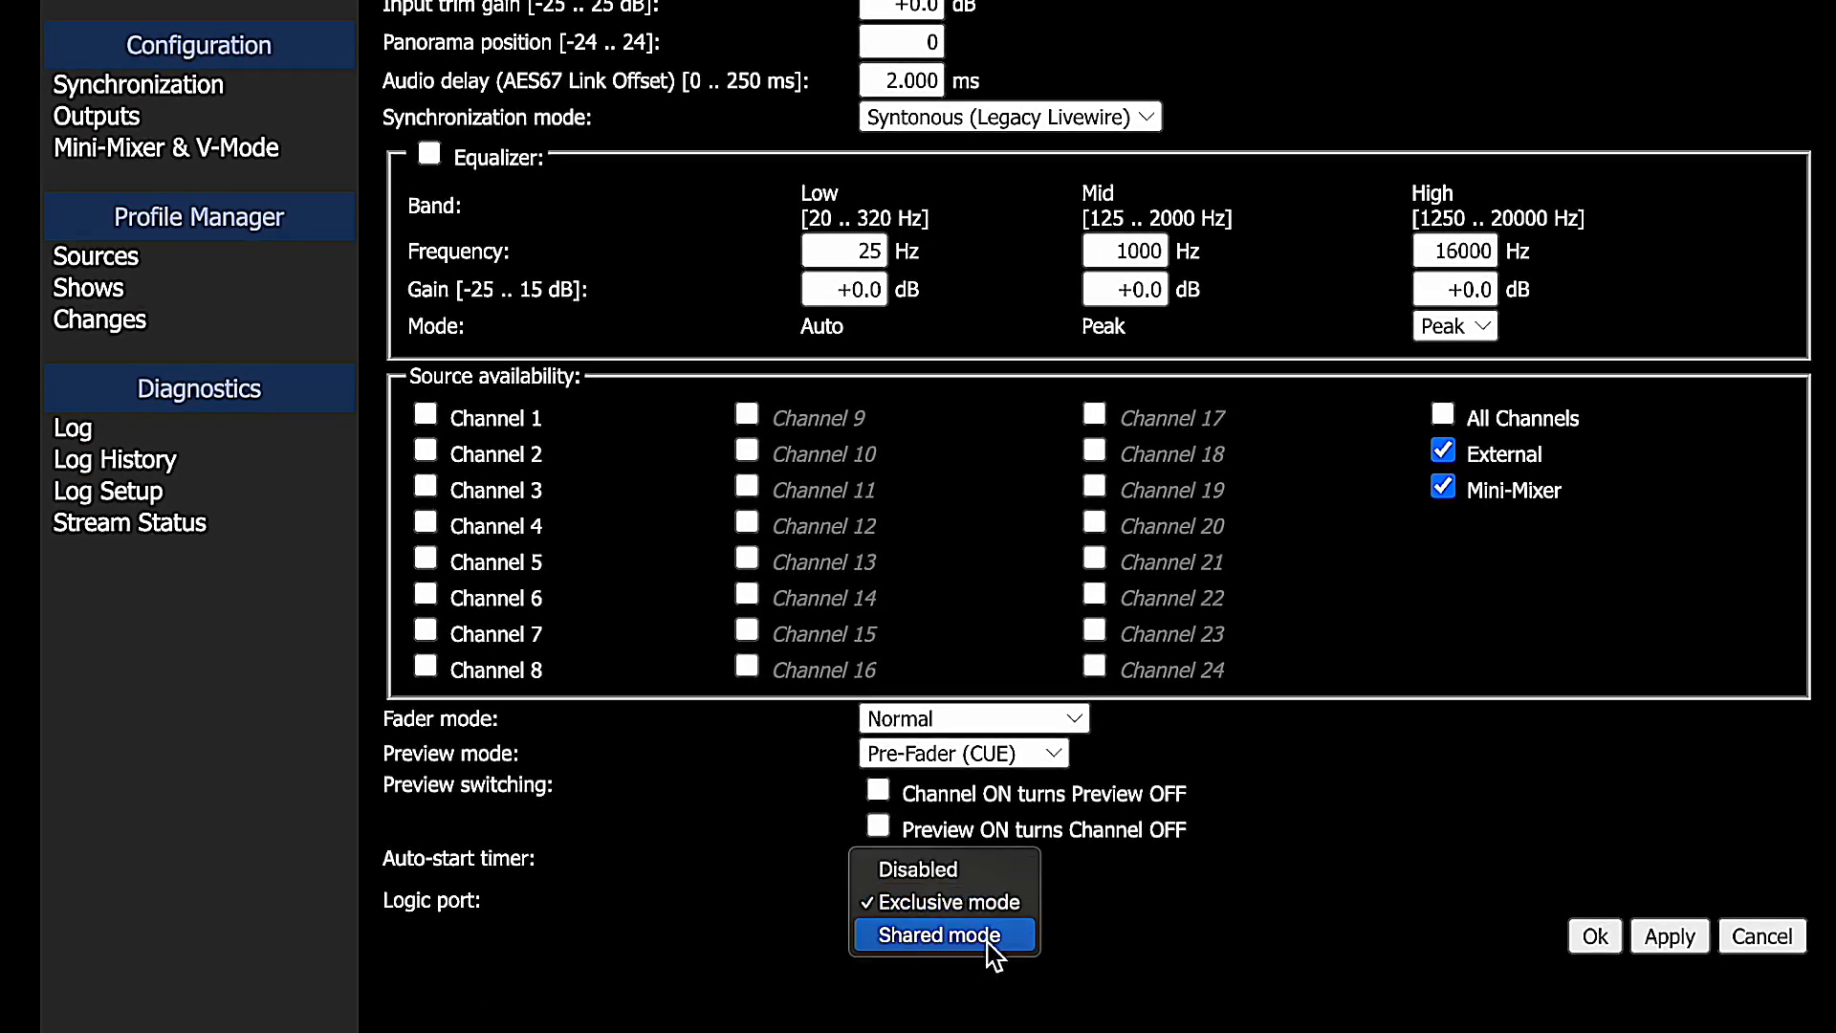
pyautogui.click(970, 874)
pyautogui.click(1662, 941)
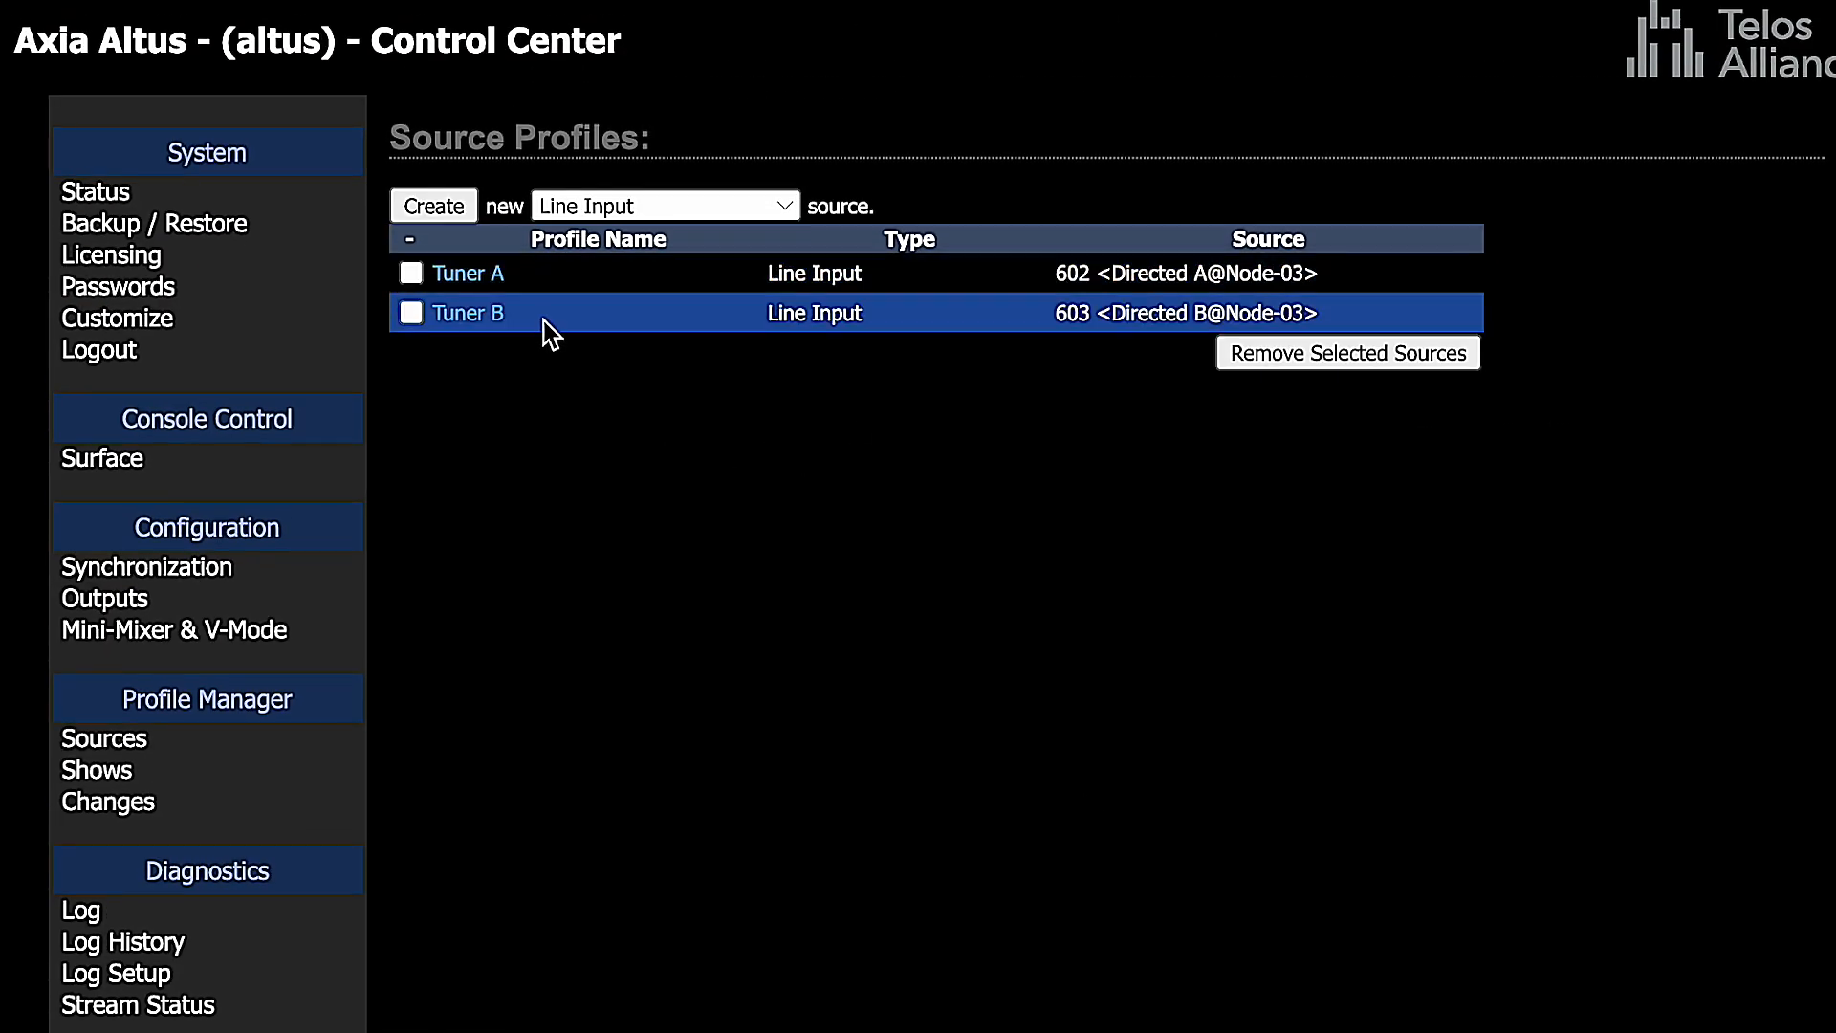
# Create an Operator Microphone source profile and name it Boss Jock.
pyautogui.click(788, 205)
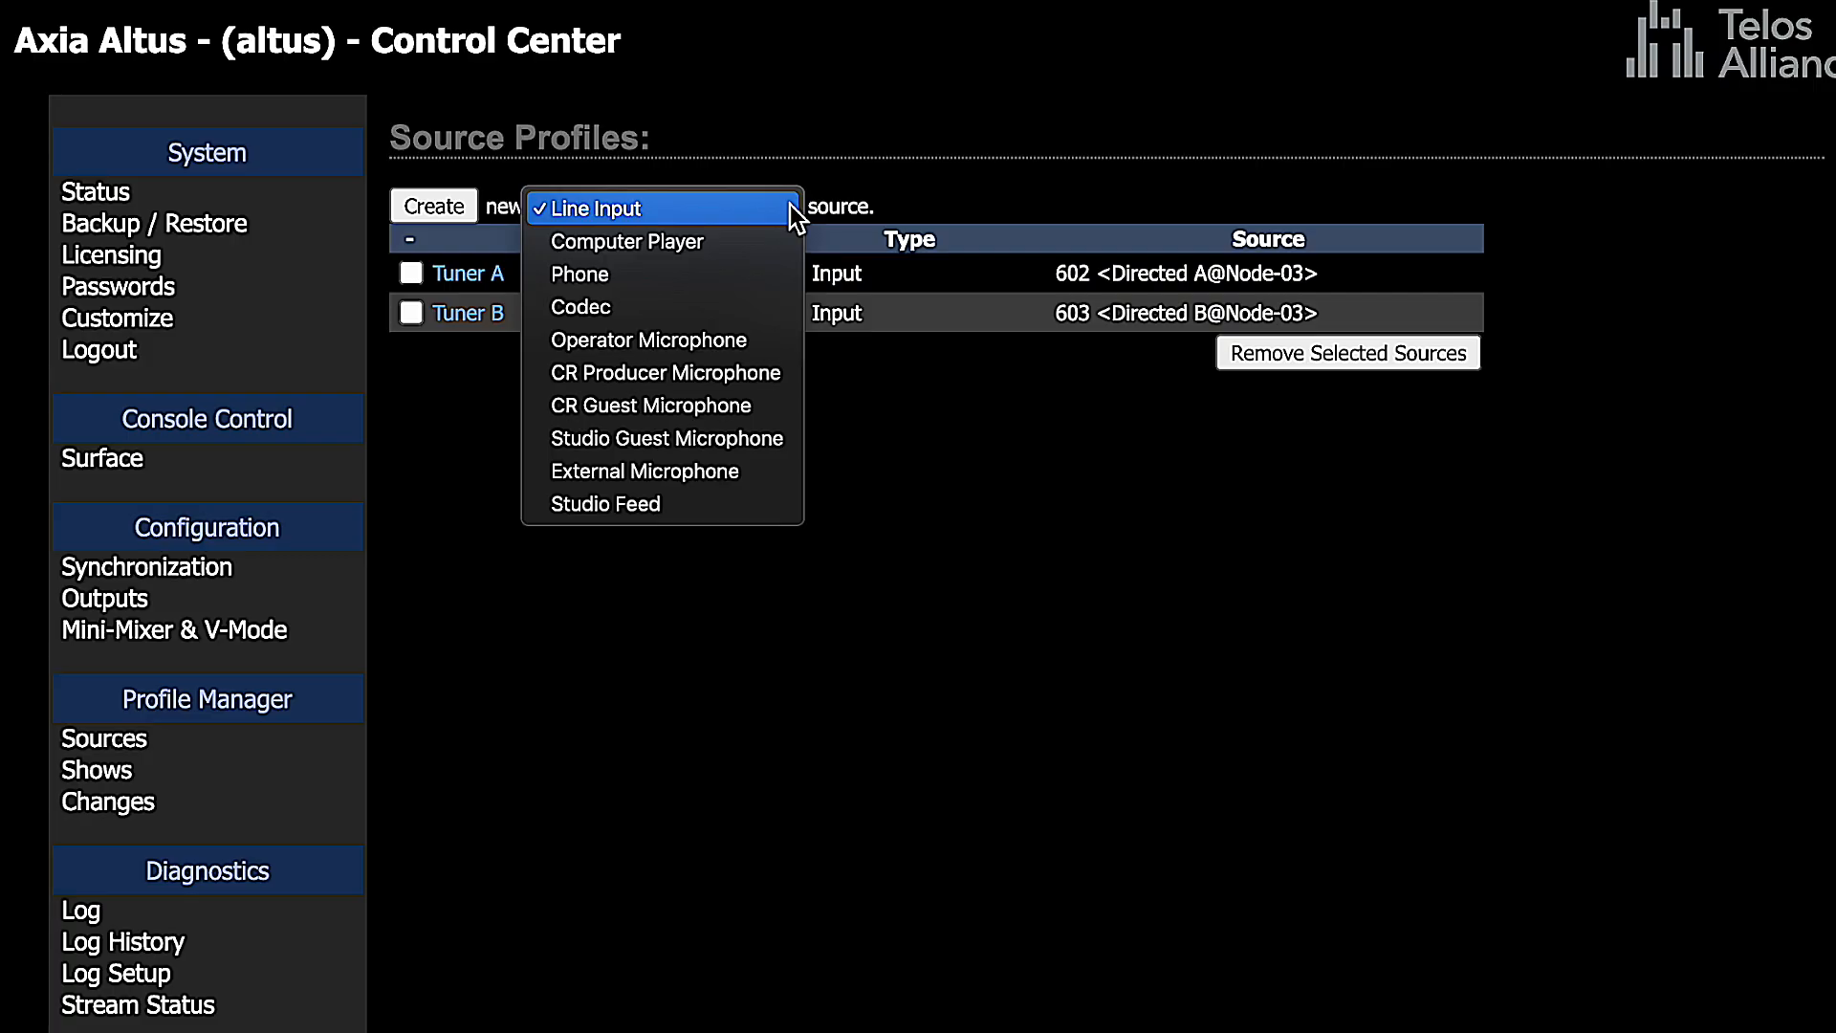
pyautogui.click(689, 343)
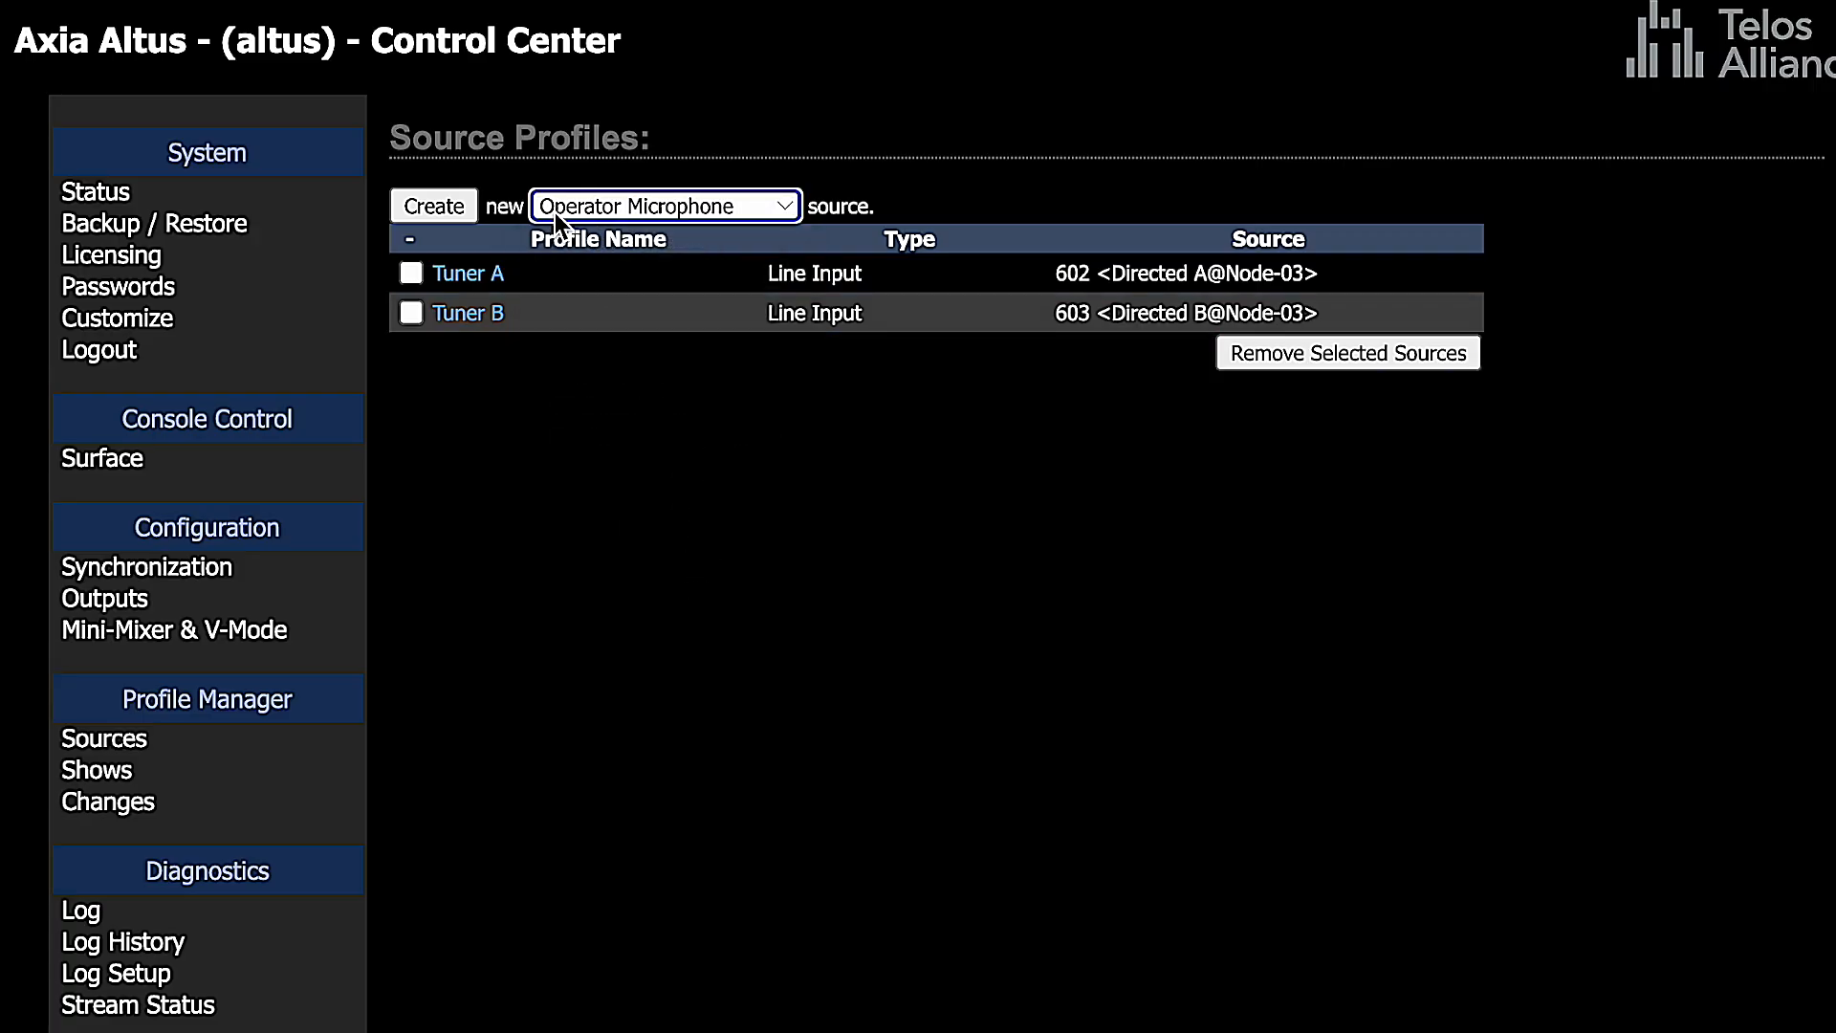
pyautogui.click(439, 215)
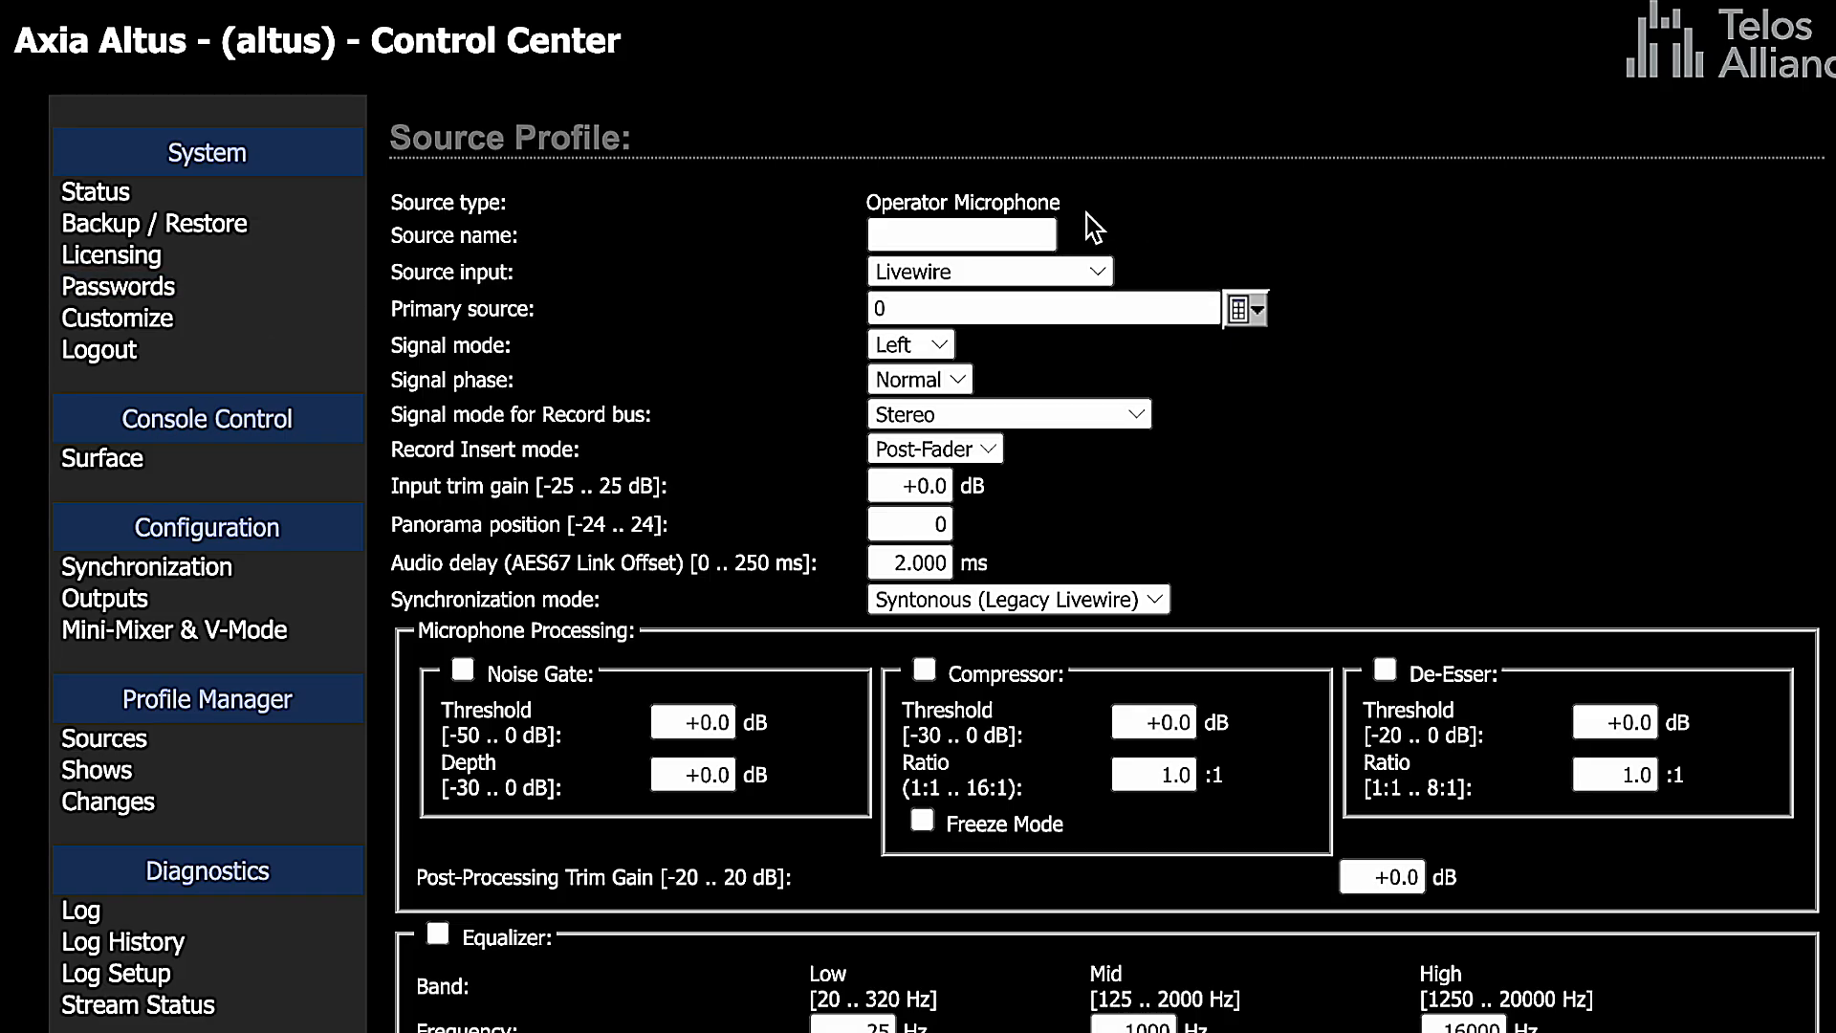
pyautogui.moveTo(1075, 209); pyautogui.dragTo(823, 215)
pyautogui.click(992, 218)
pyautogui.click(1033, 235)
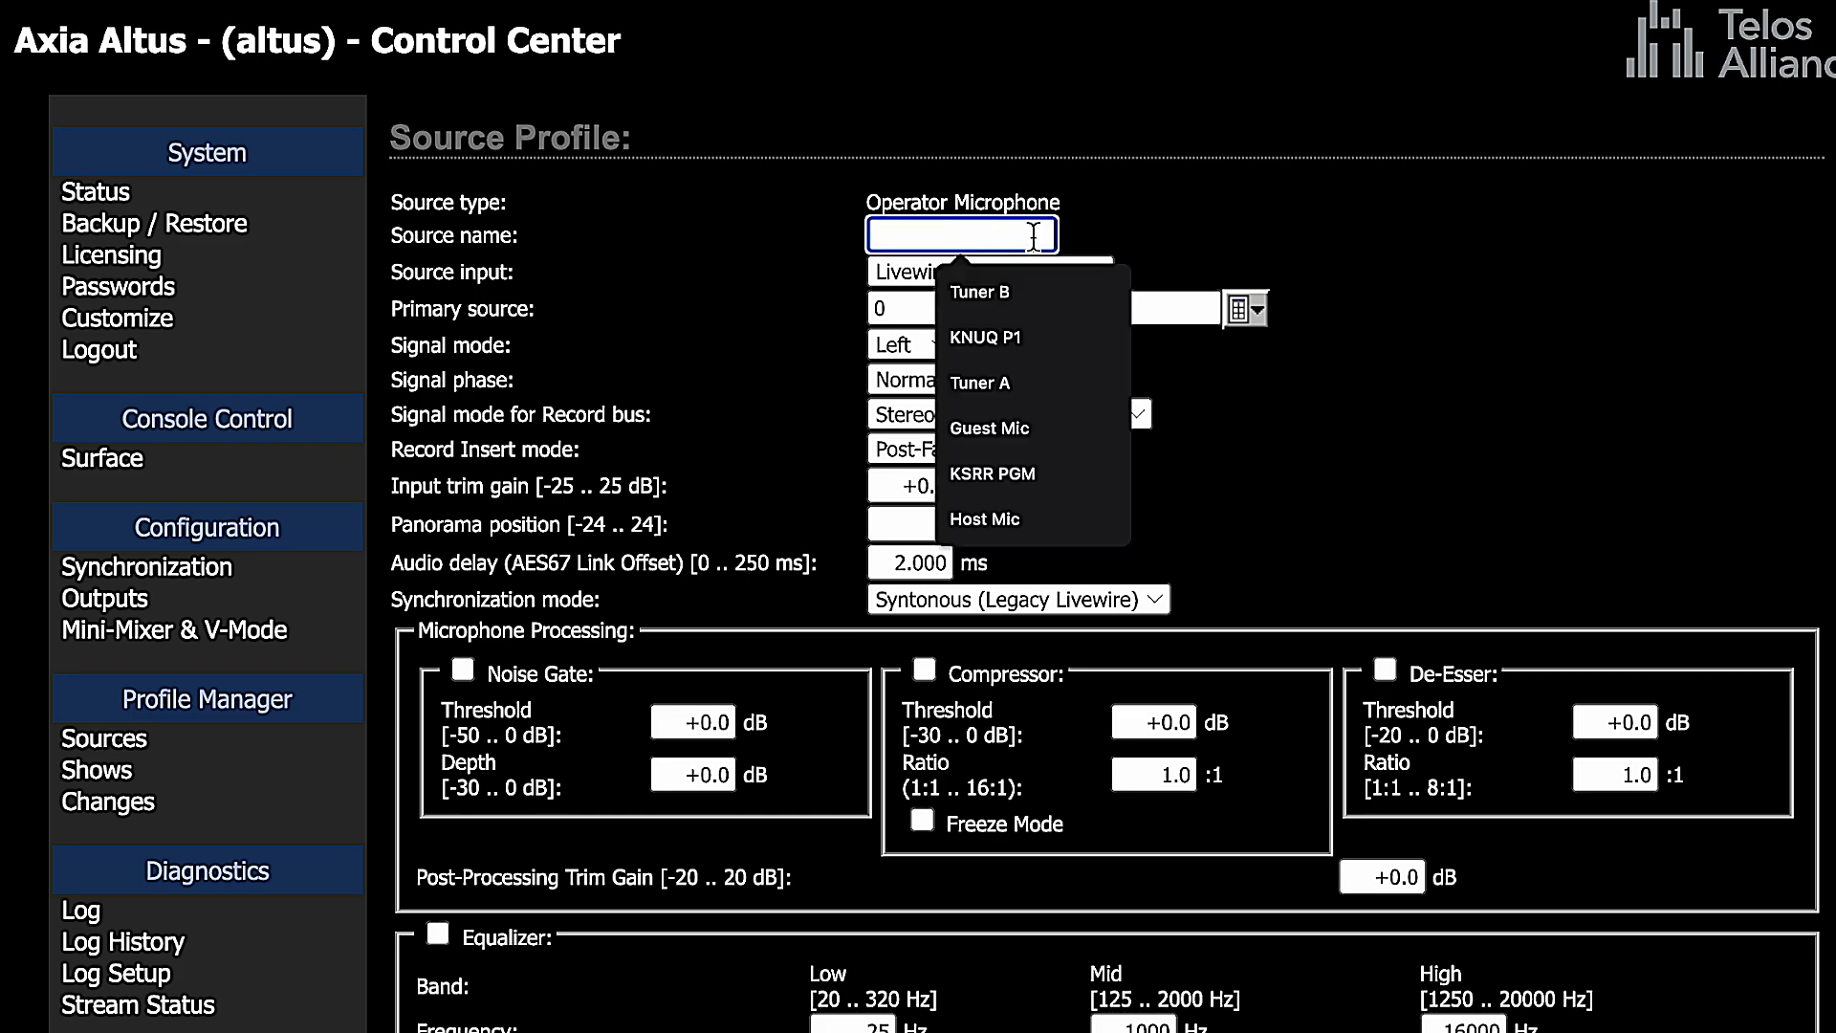
pyautogui.write('Boss Jok')
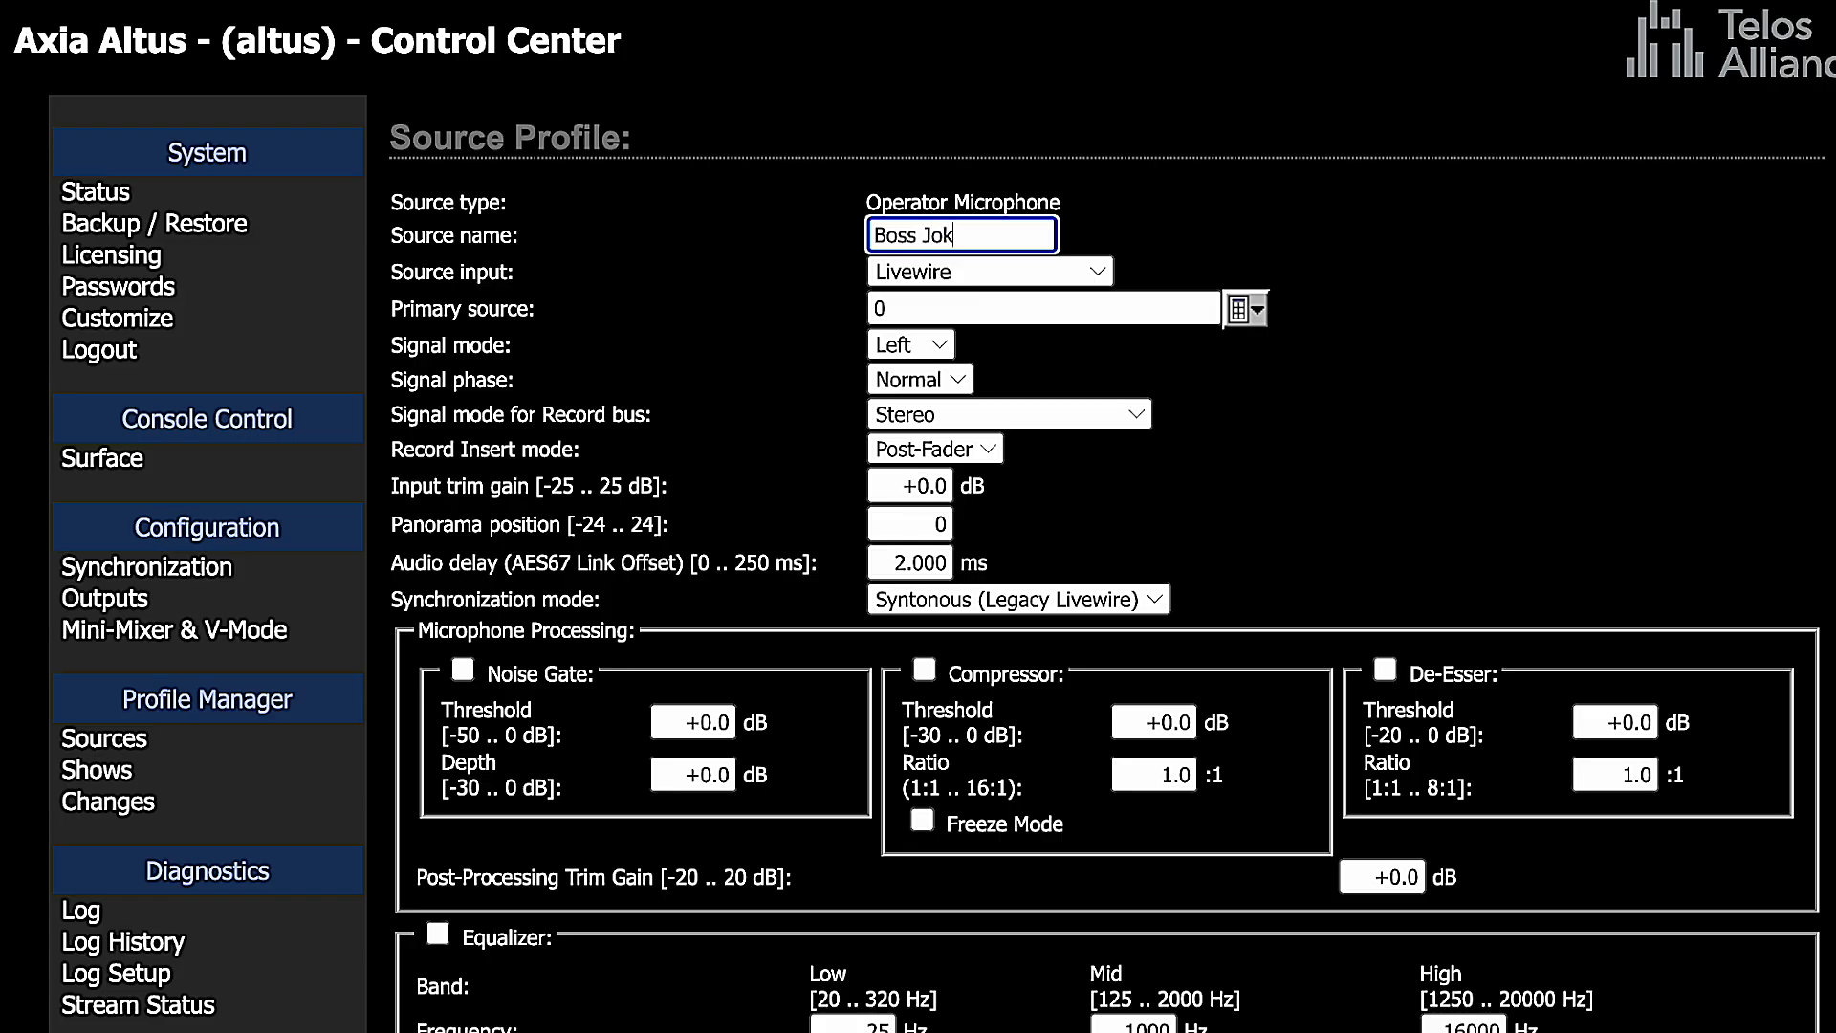
pyautogui.press('BackSpace')
pyautogui.write('ck')
pyautogui.press('Tab')
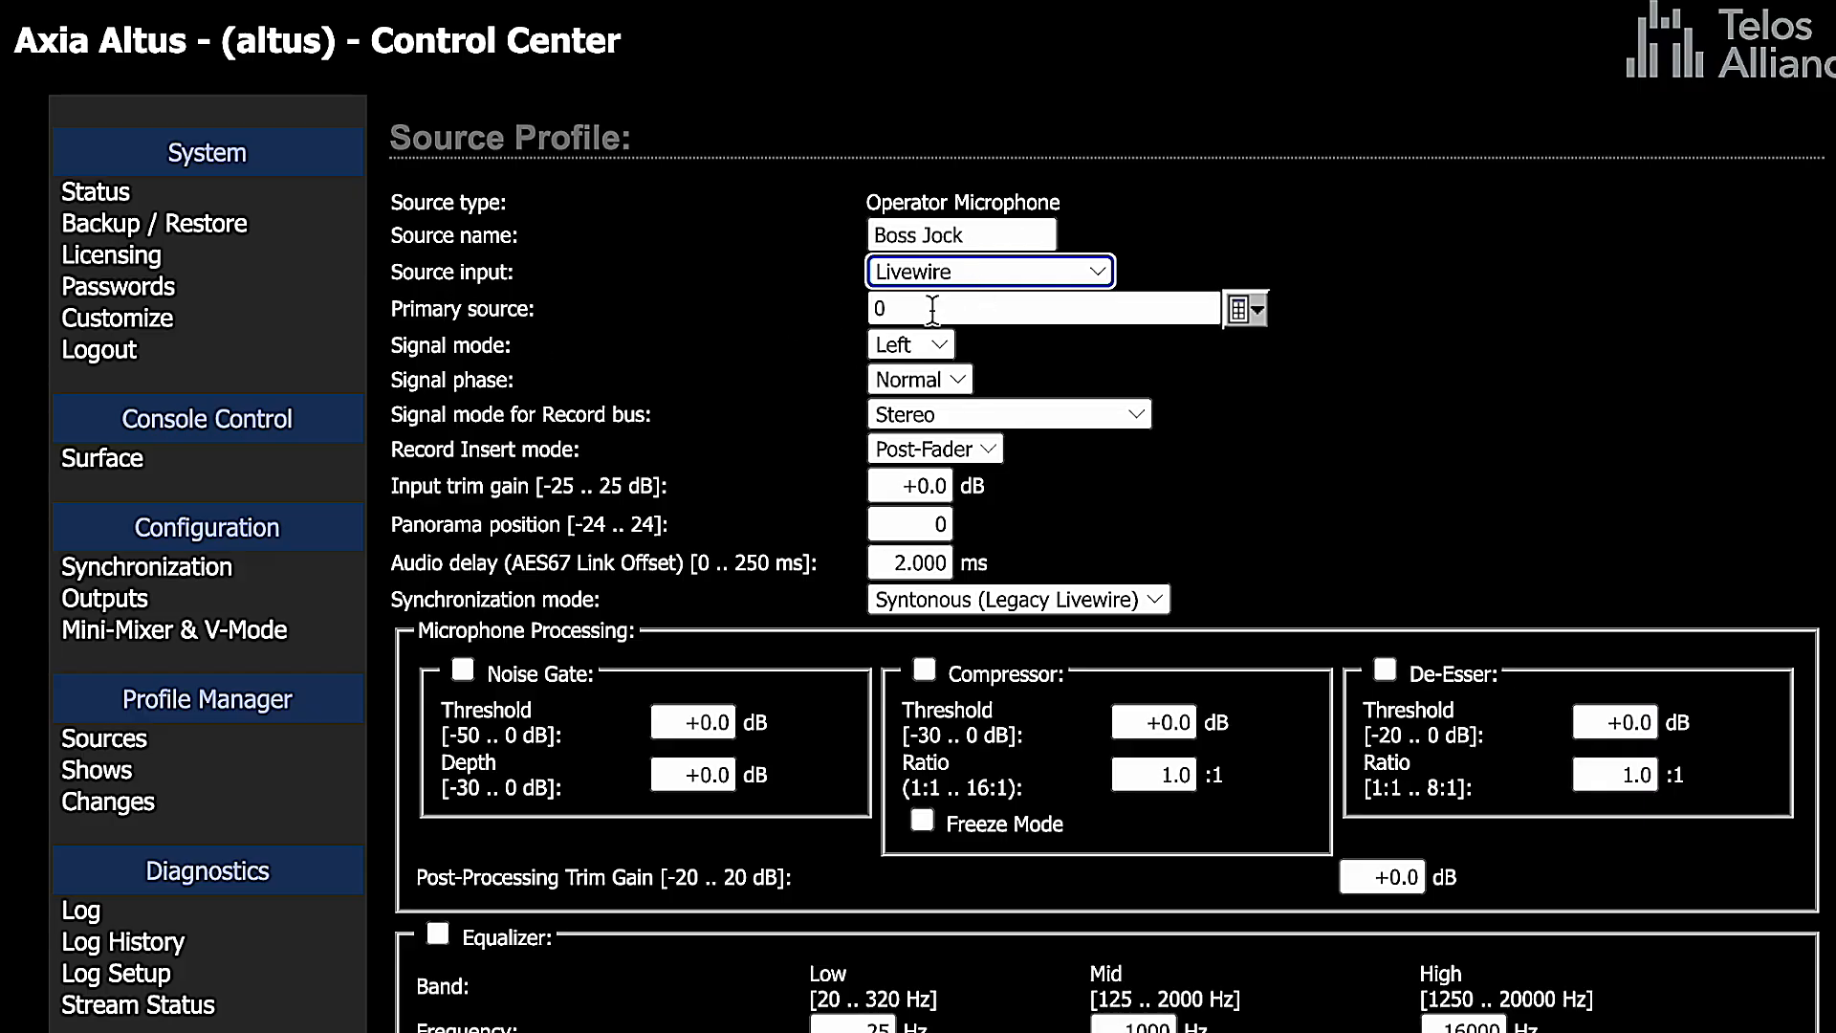
# Choose channel 765, Demo Mic@Inf-xNode, as Boss Jock's primary source.
pyautogui.click(1246, 310)
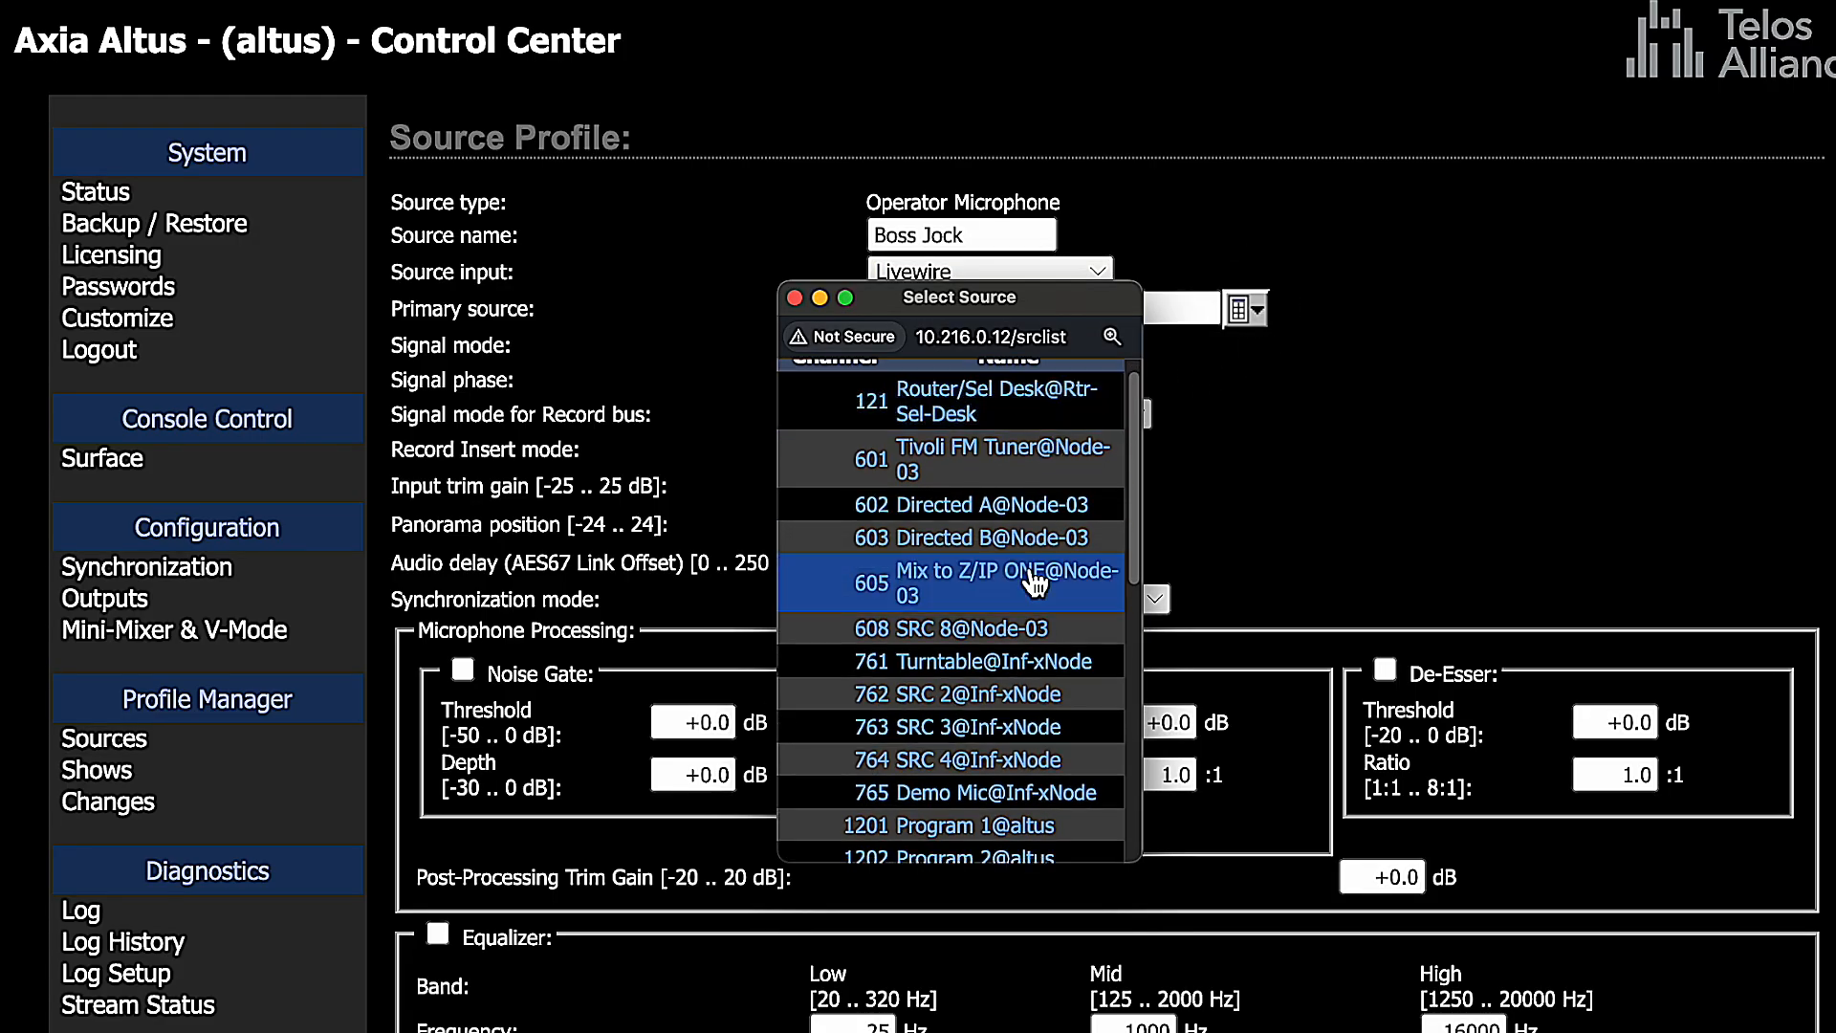
pyautogui.scroll(-3, 1028, 579)
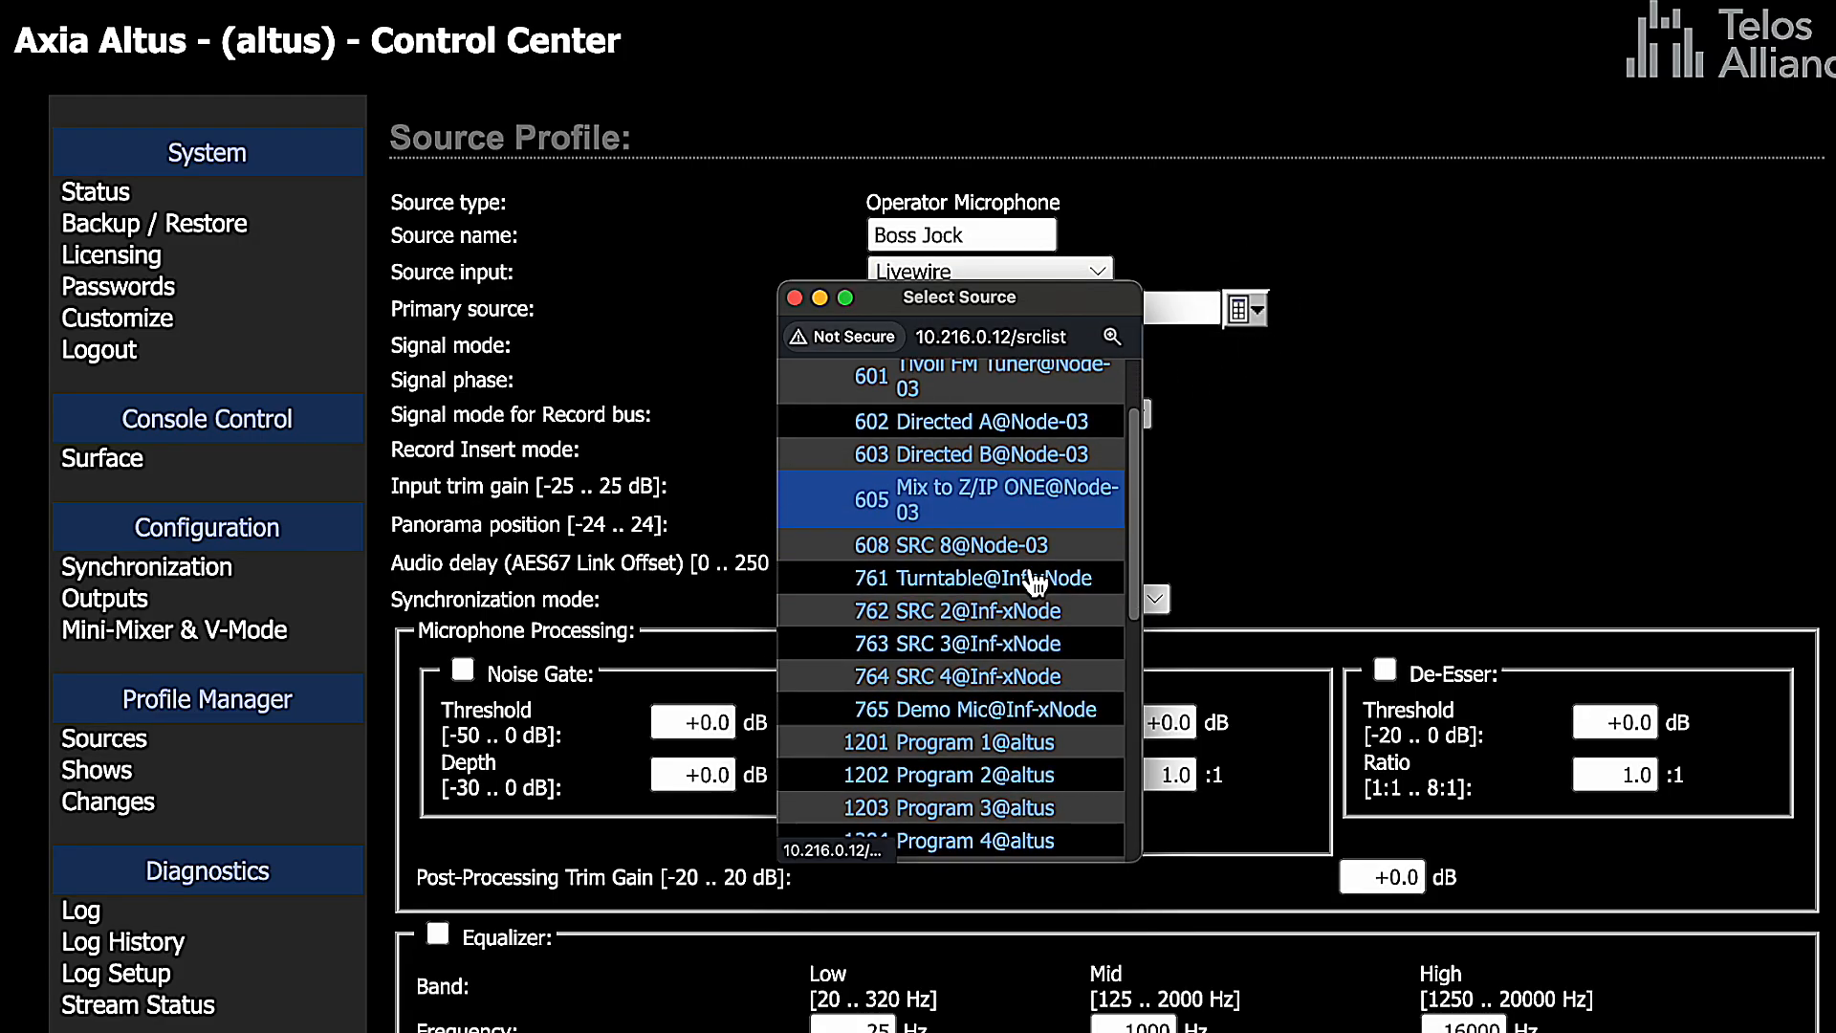
pyautogui.click(900, 707)
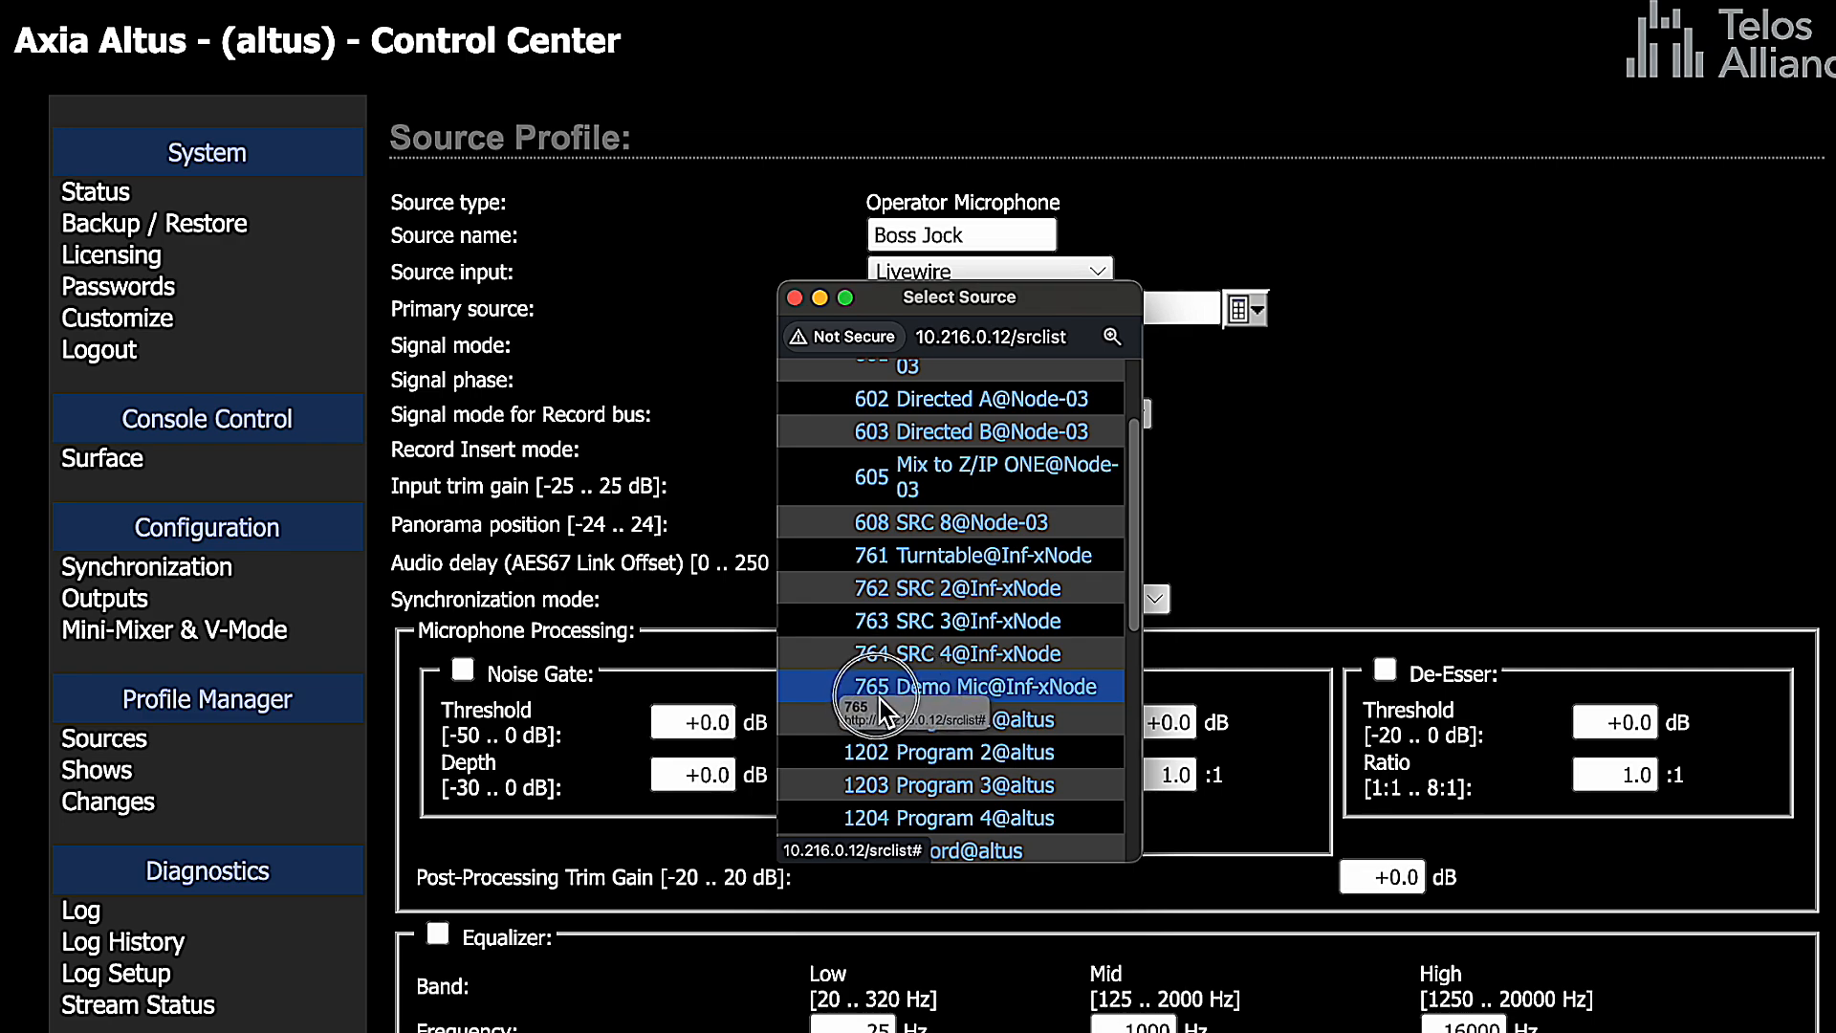
pyautogui.click(882, 700)
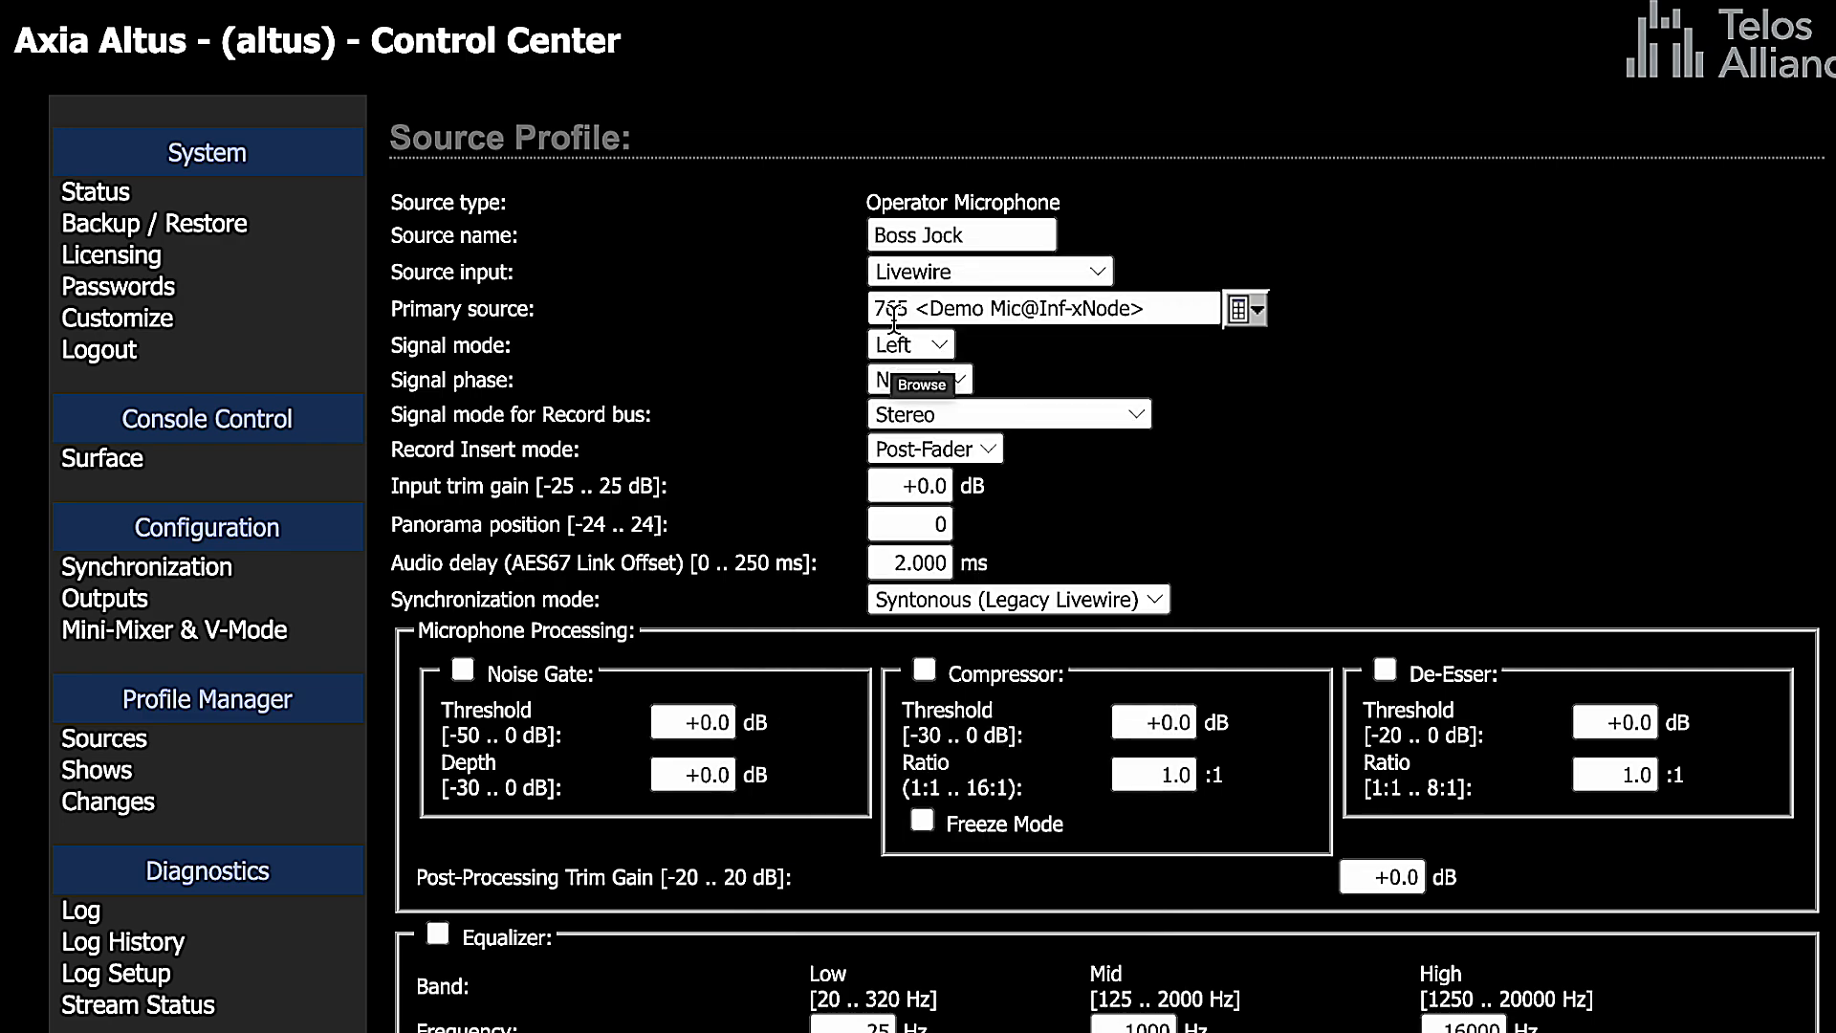
pyautogui.click(894, 311)
pyautogui.moveTo(893, 311); pyautogui.dragTo(872, 311)
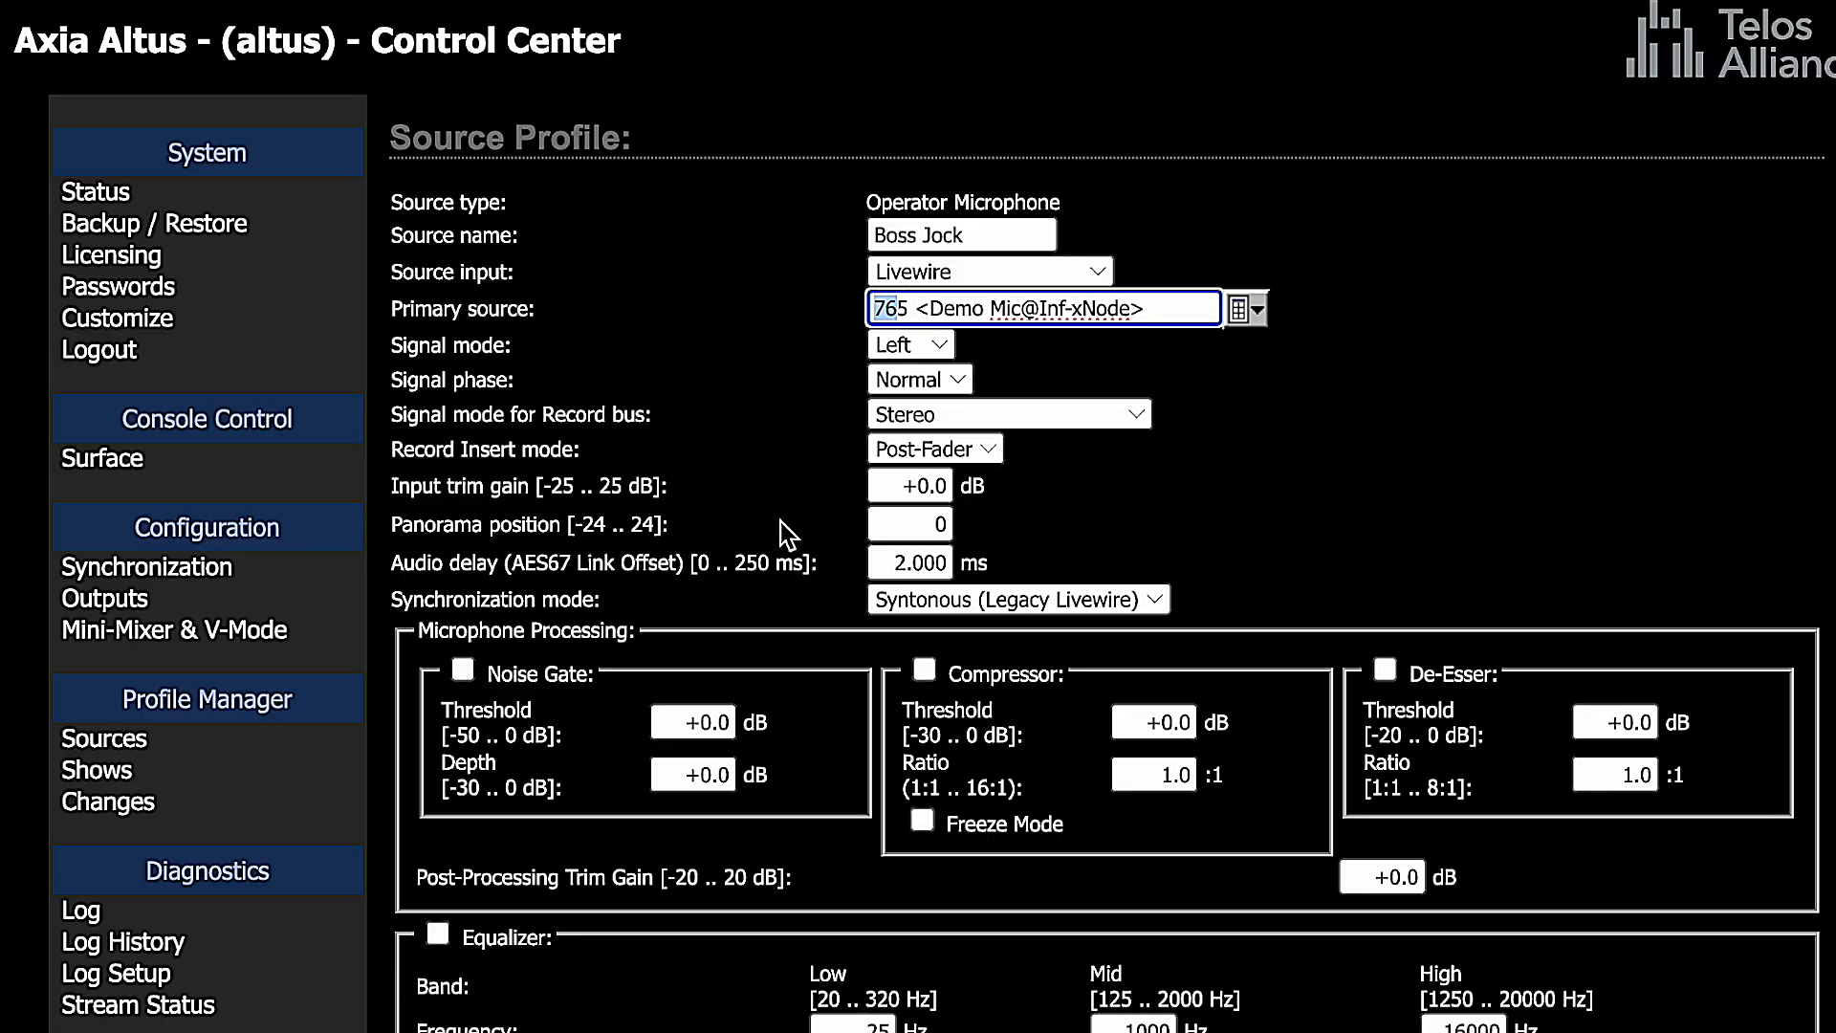
pyautogui.click(916, 310)
pyautogui.click(880, 310)
pyautogui.press('Left')
pyautogui.moveTo(915, 311); pyautogui.dragTo(868, 321)
pyautogui.click(873, 364)
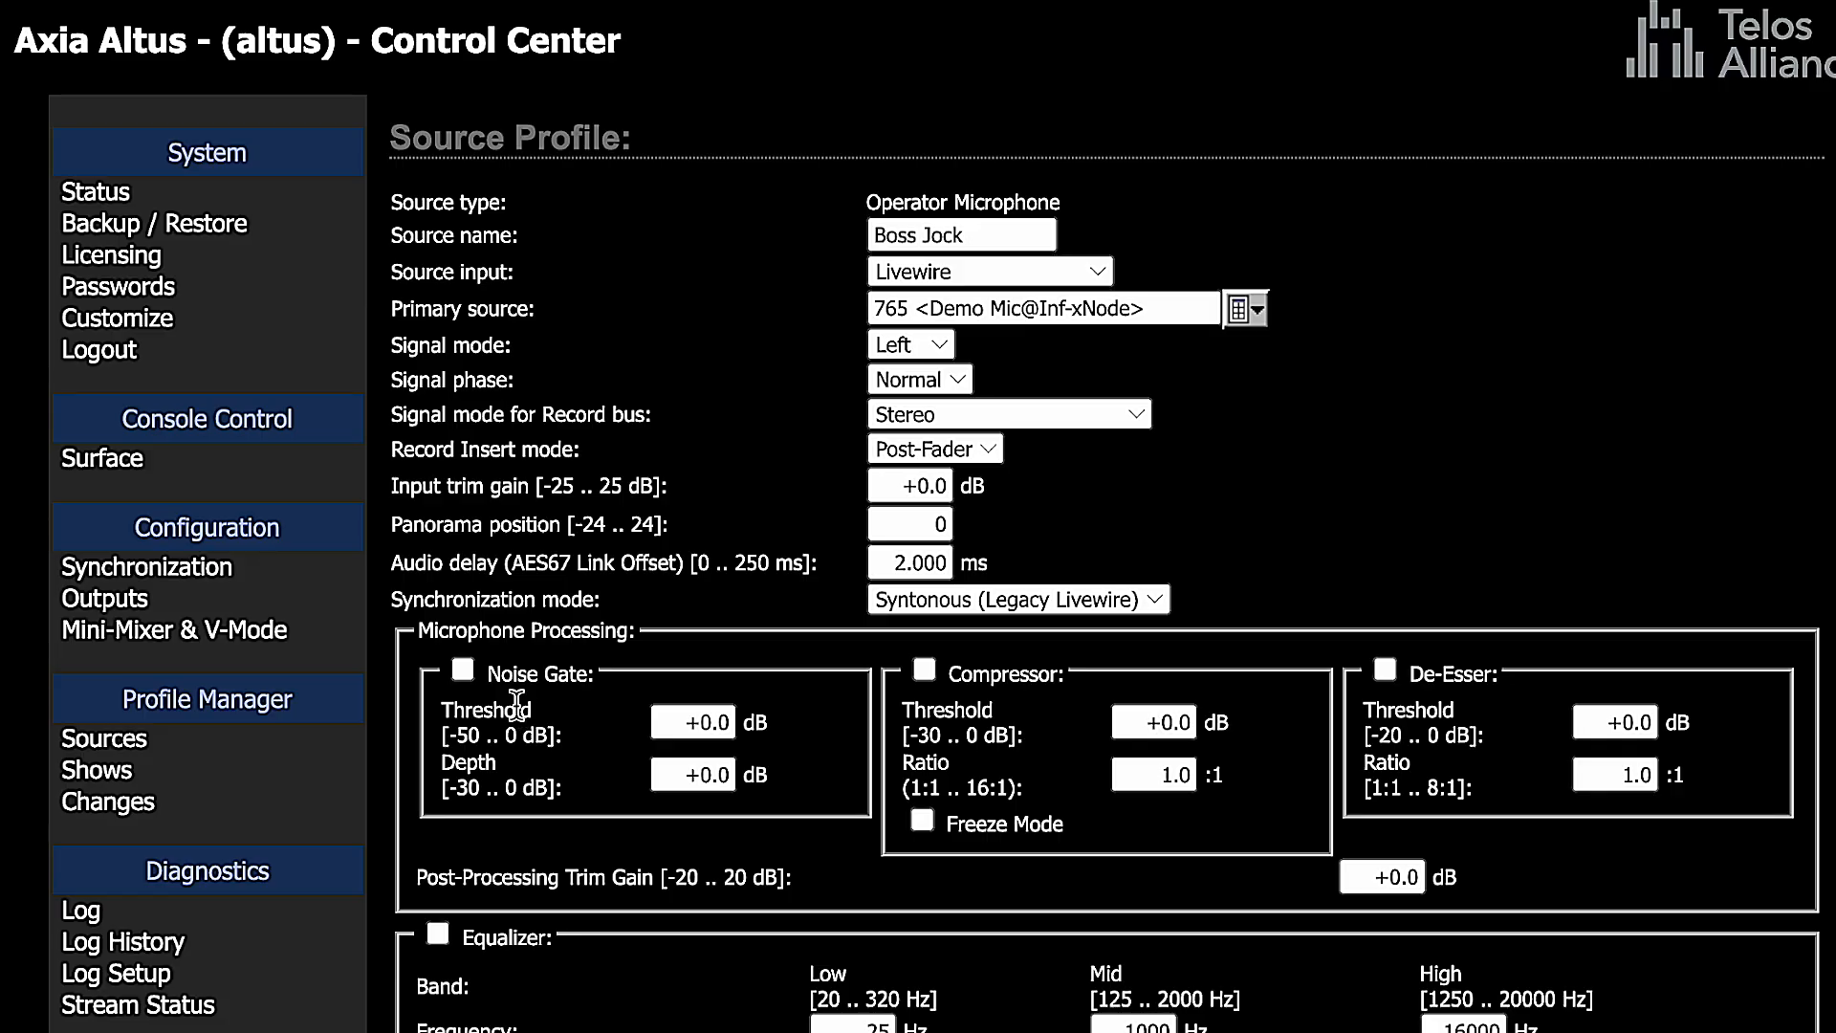
# Enable the noise gate and set its threshold to +20.0 dB and its depth to +14.0 dB.
pyautogui.click(463, 671)
pyautogui.click(705, 723)
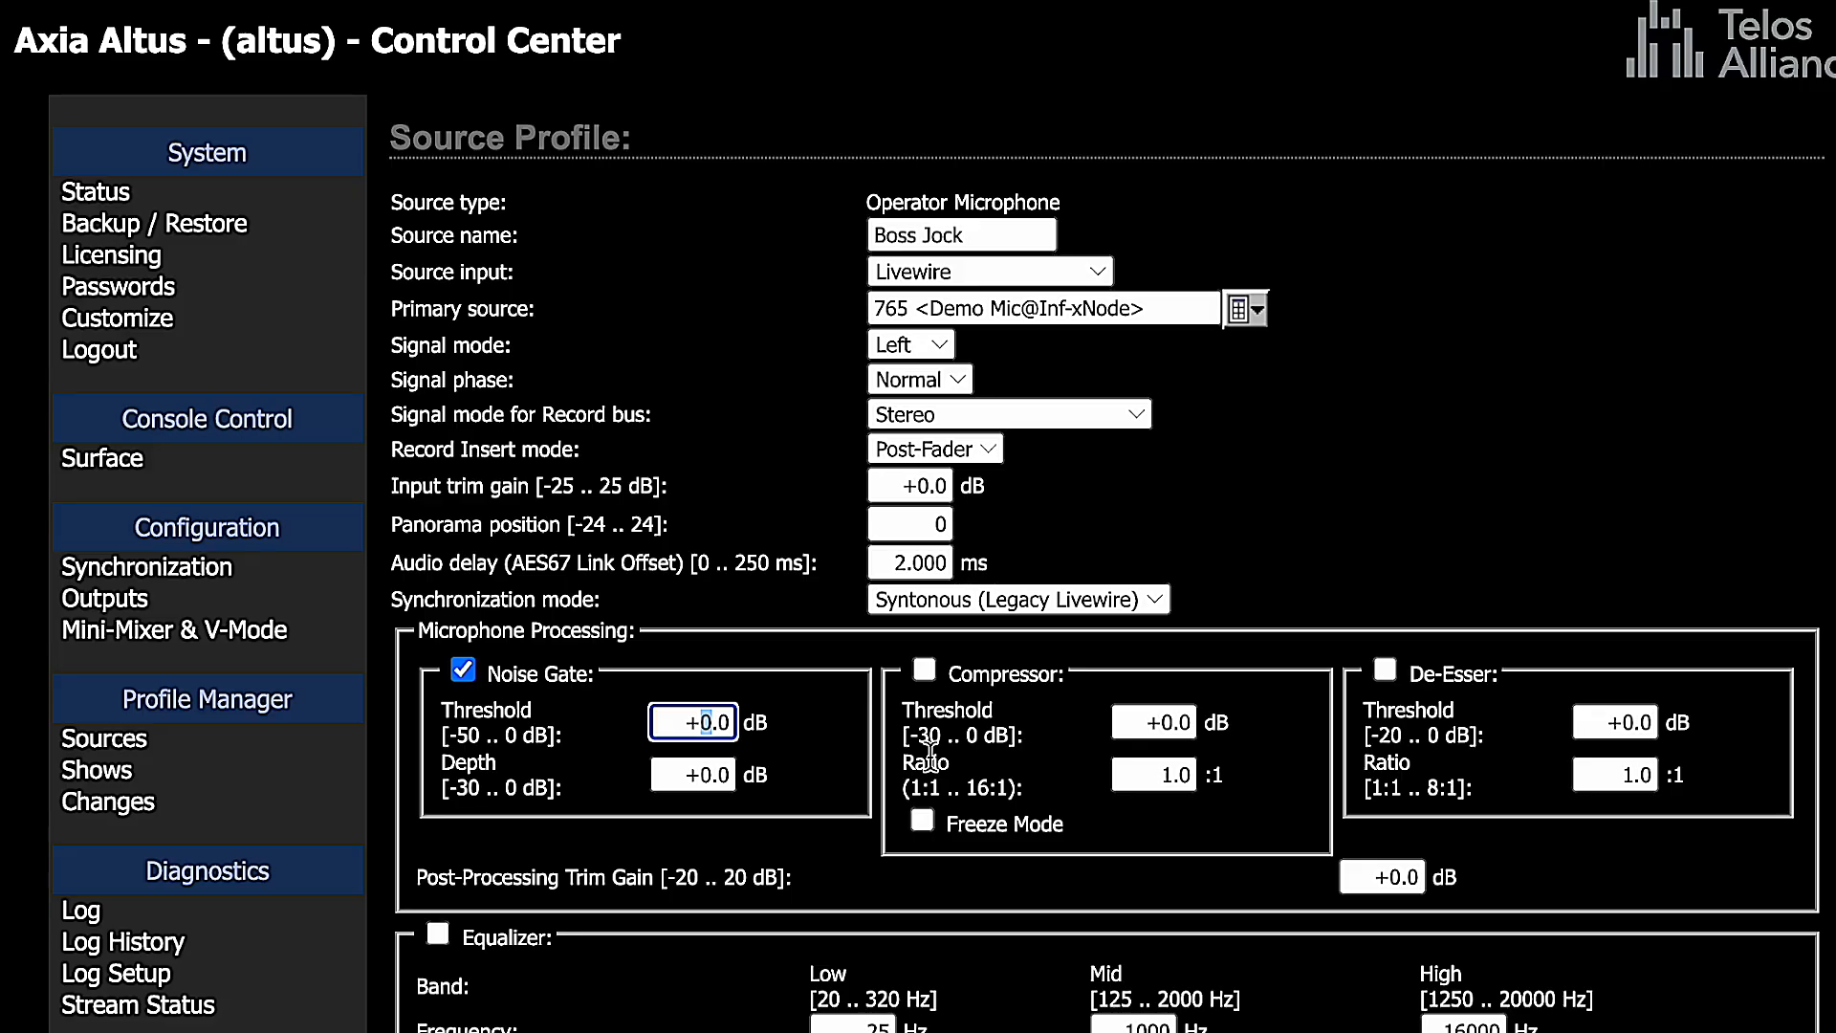
pyautogui.write('2')
pyautogui.click(712, 776)
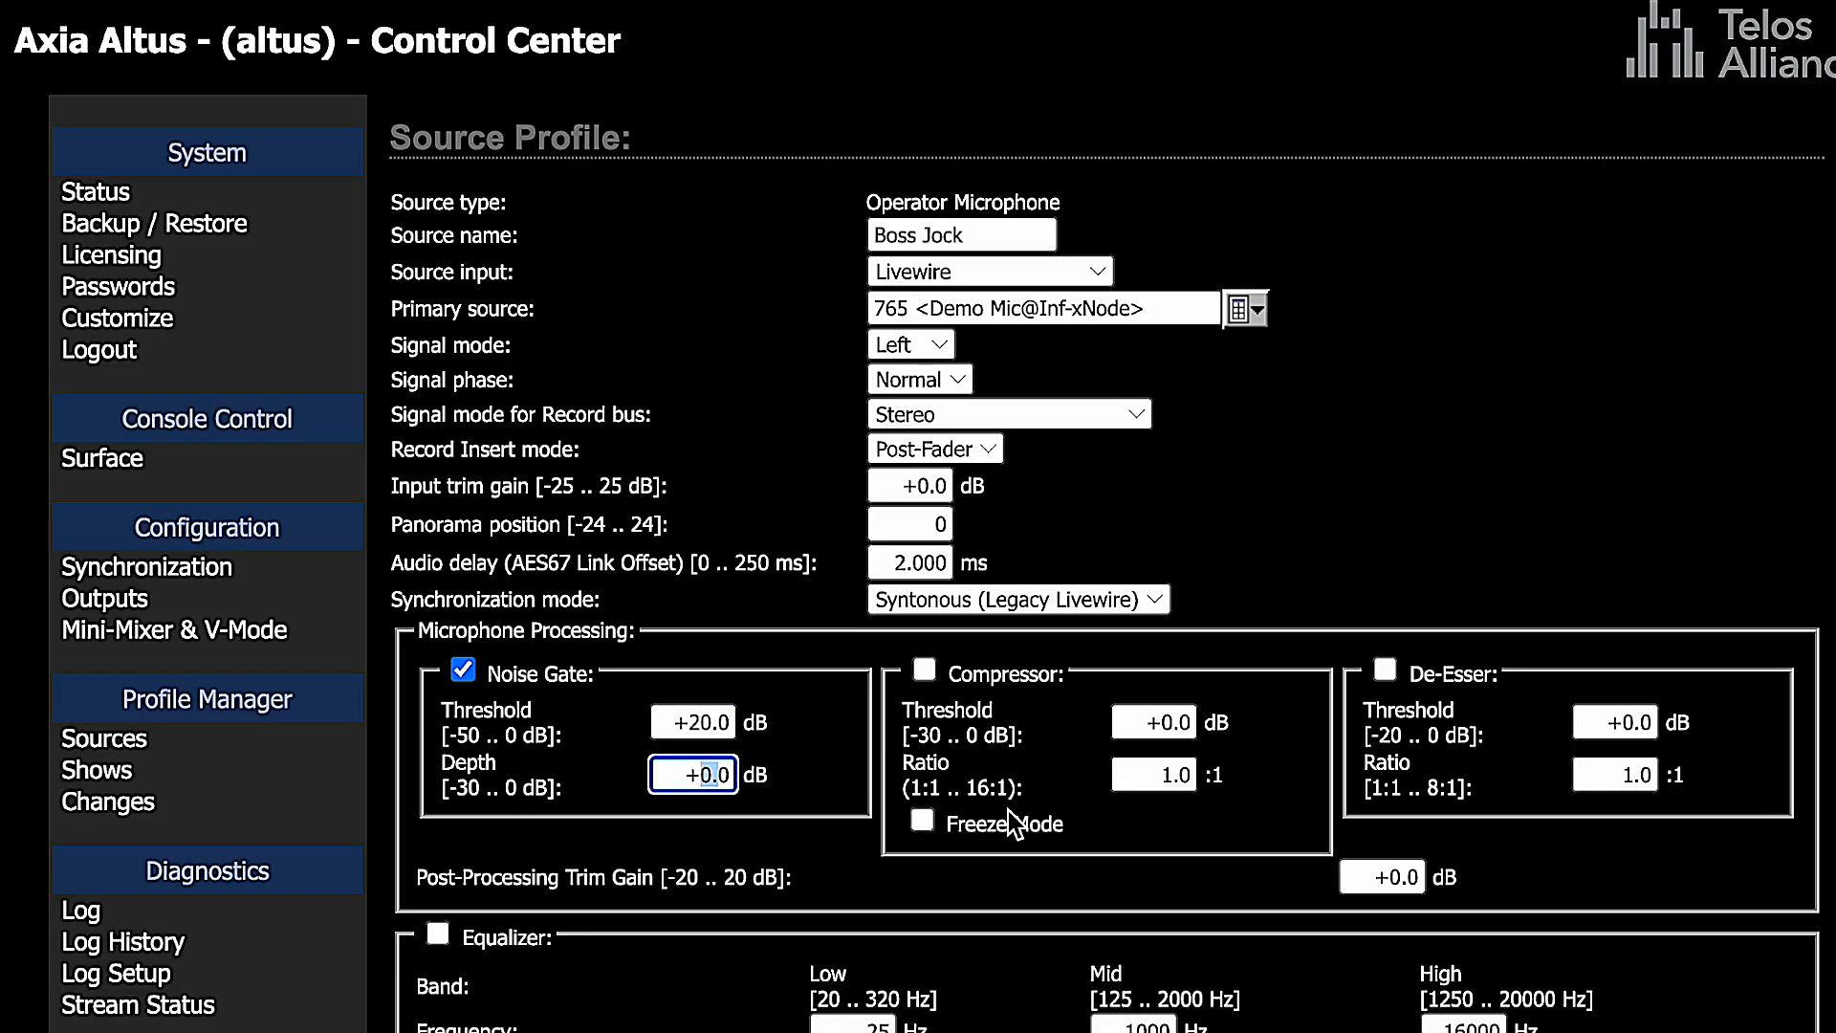
pyautogui.write('14')
# Enable the compressor and set its threshold to +16.0 dB and its ratio to 2.7:1.
pyautogui.click(924, 670)
pyautogui.click(1172, 724)
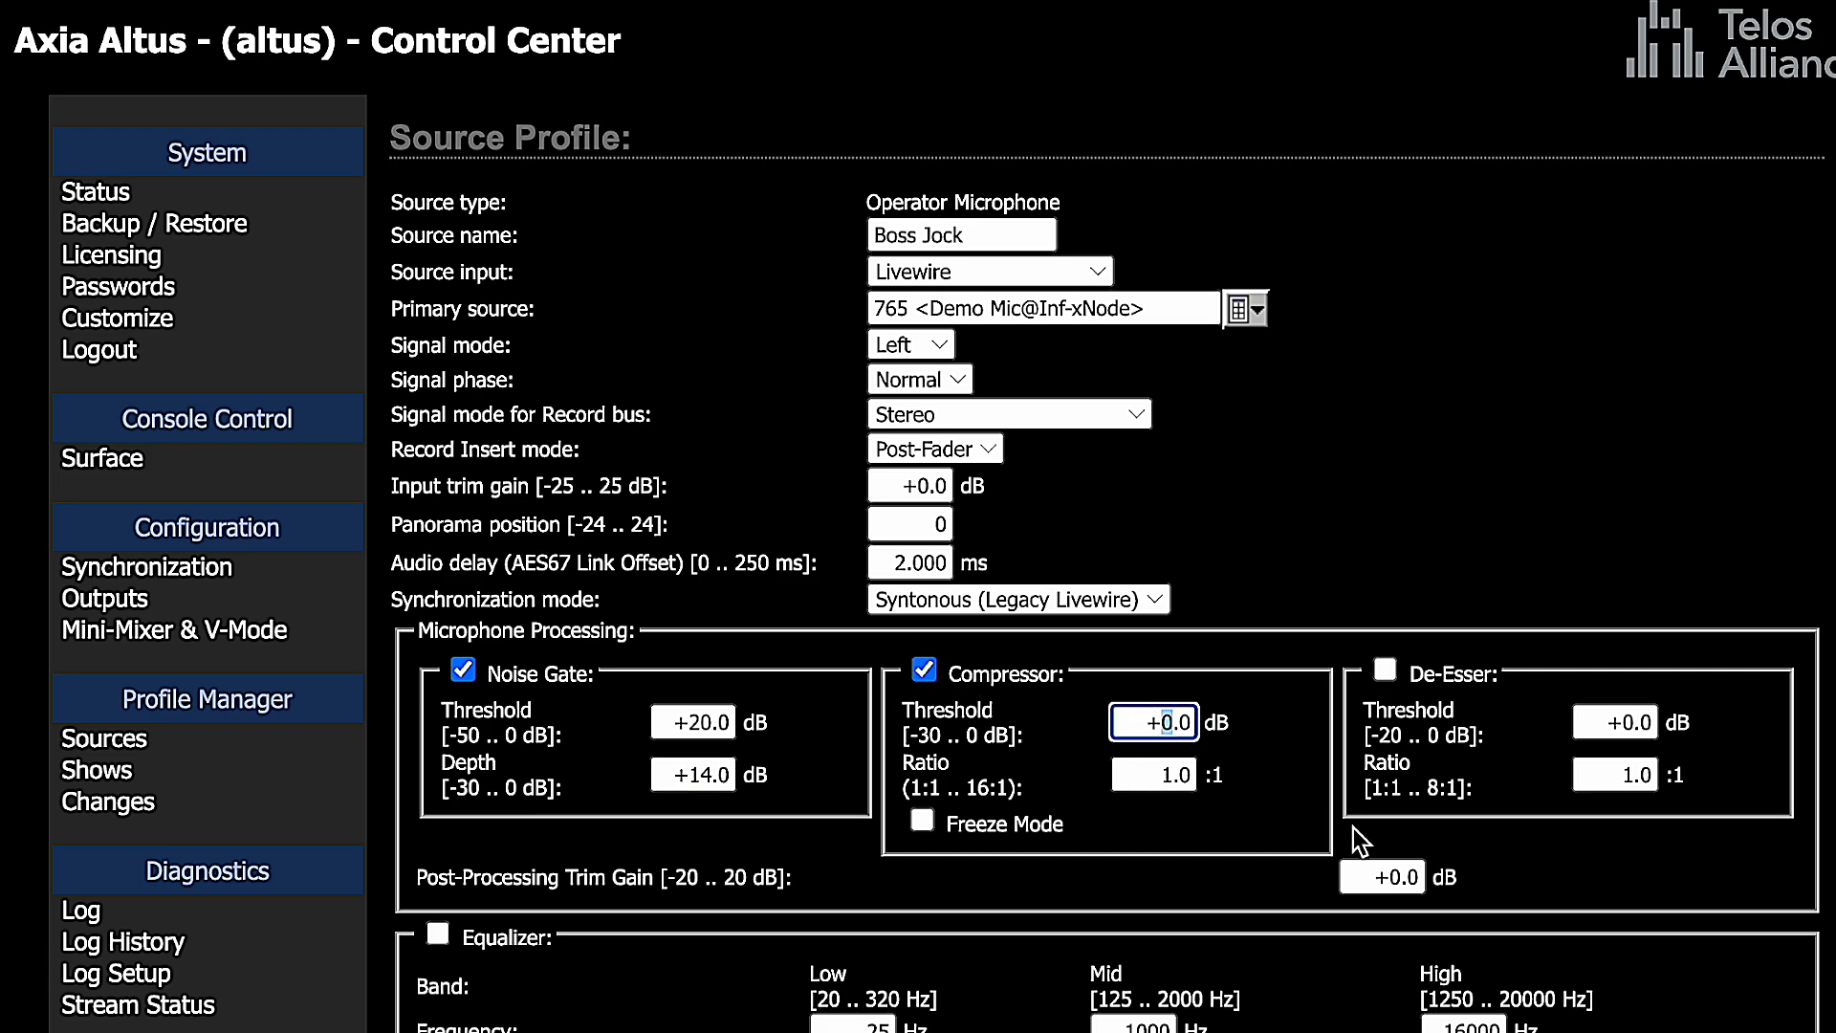
pyautogui.write('16')
pyautogui.click(1143, 776)
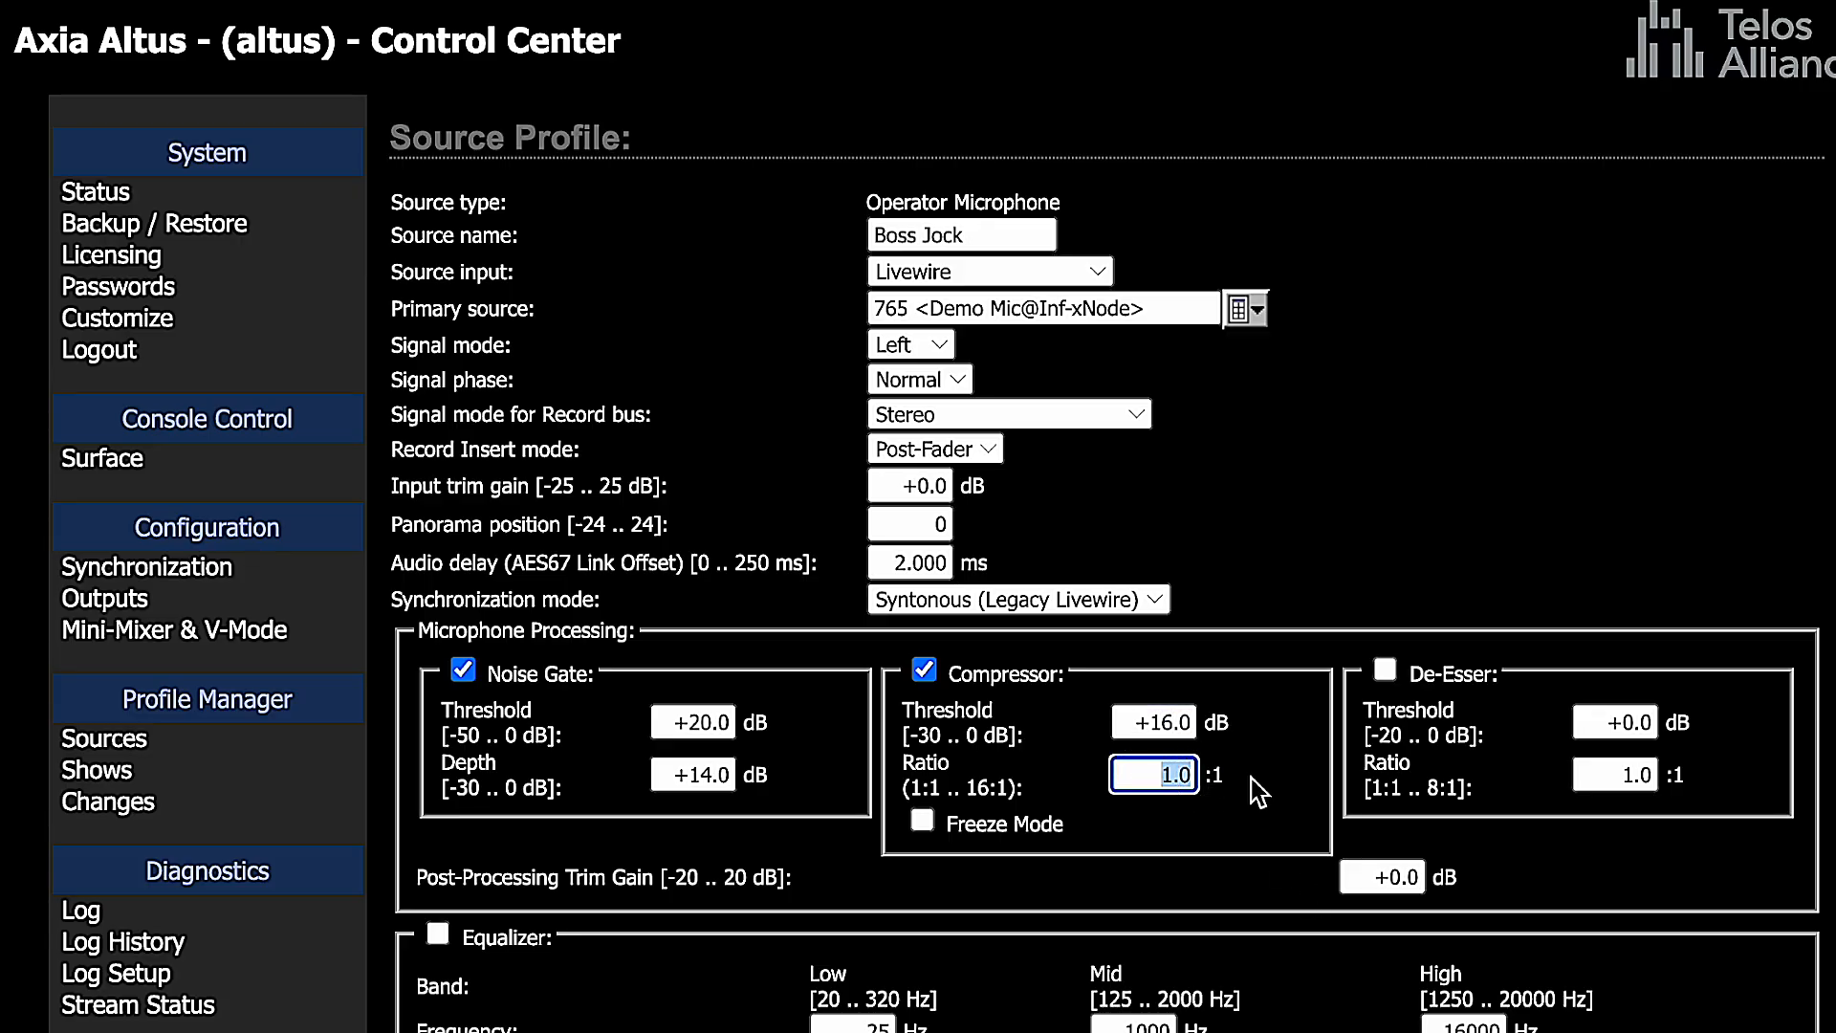
pyautogui.write('2.7')
pyautogui.press('Tab')
# Enable the de-esser with a -12 dB threshold and 6:1 ratio, and set the post-processing trim gain to +3.0 dB.
pyautogui.click(1385, 670)
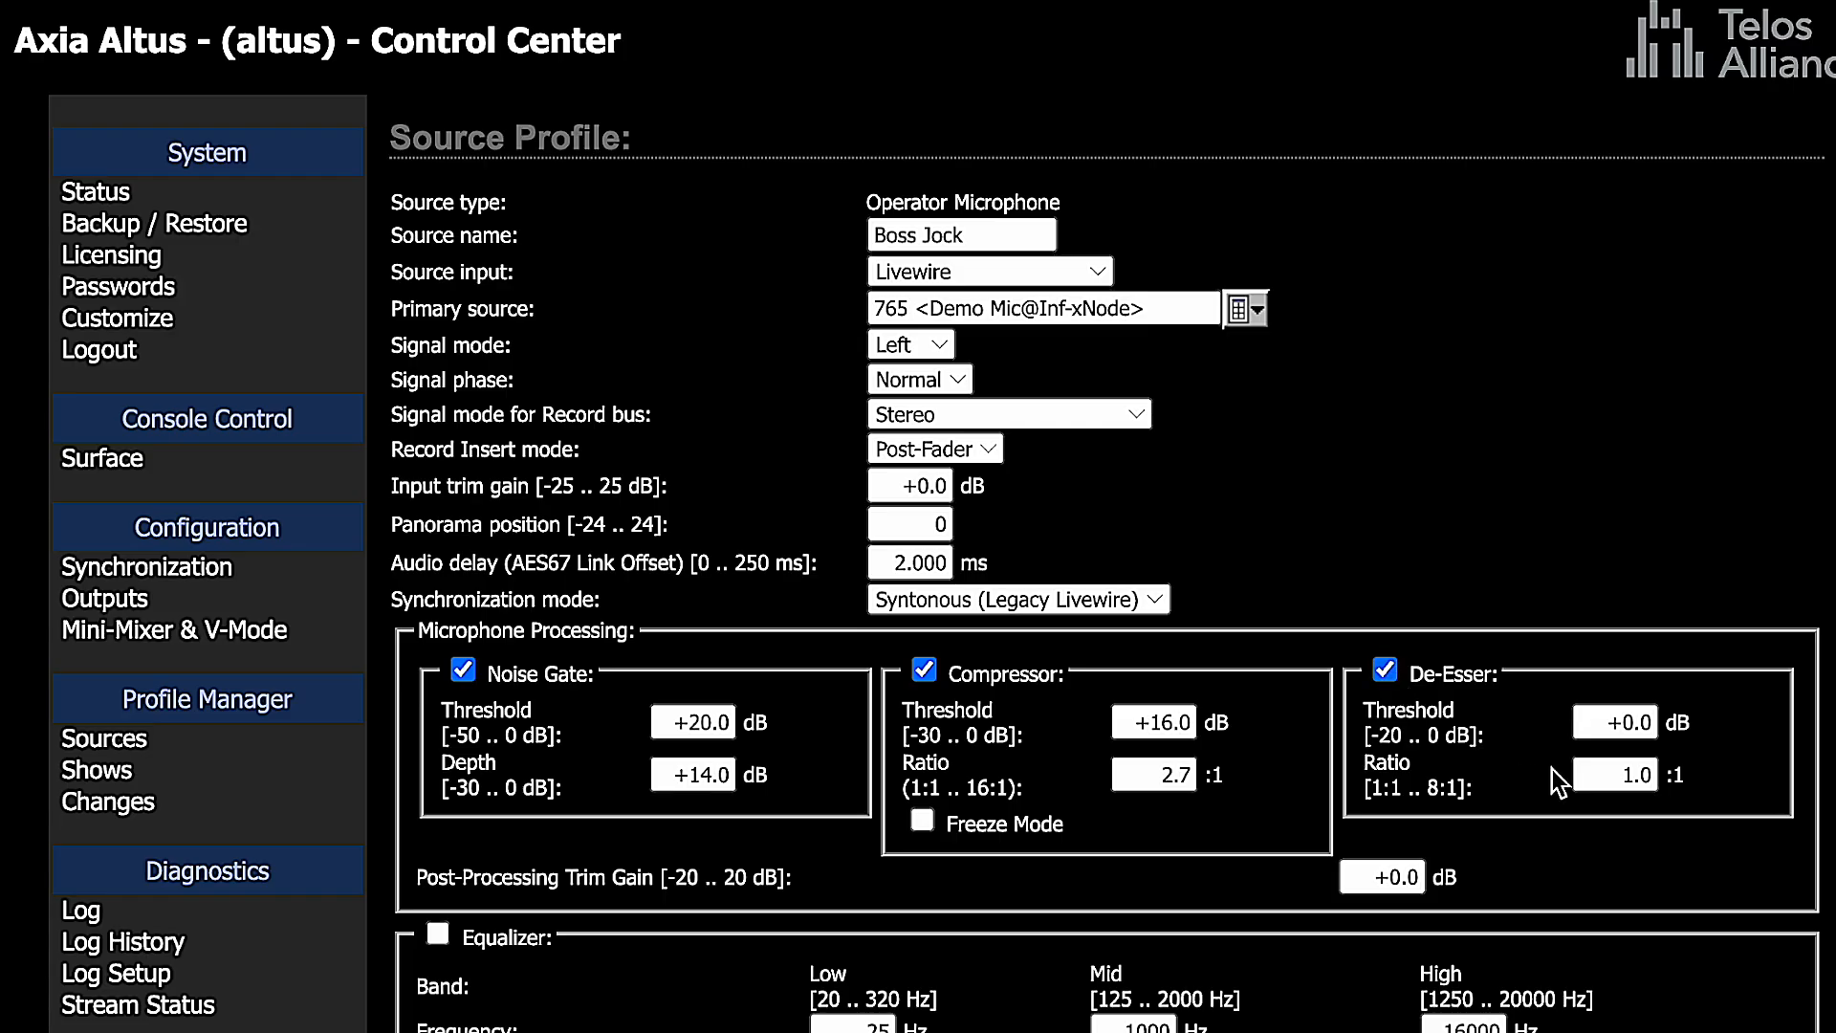
pyautogui.click(1683, 720)
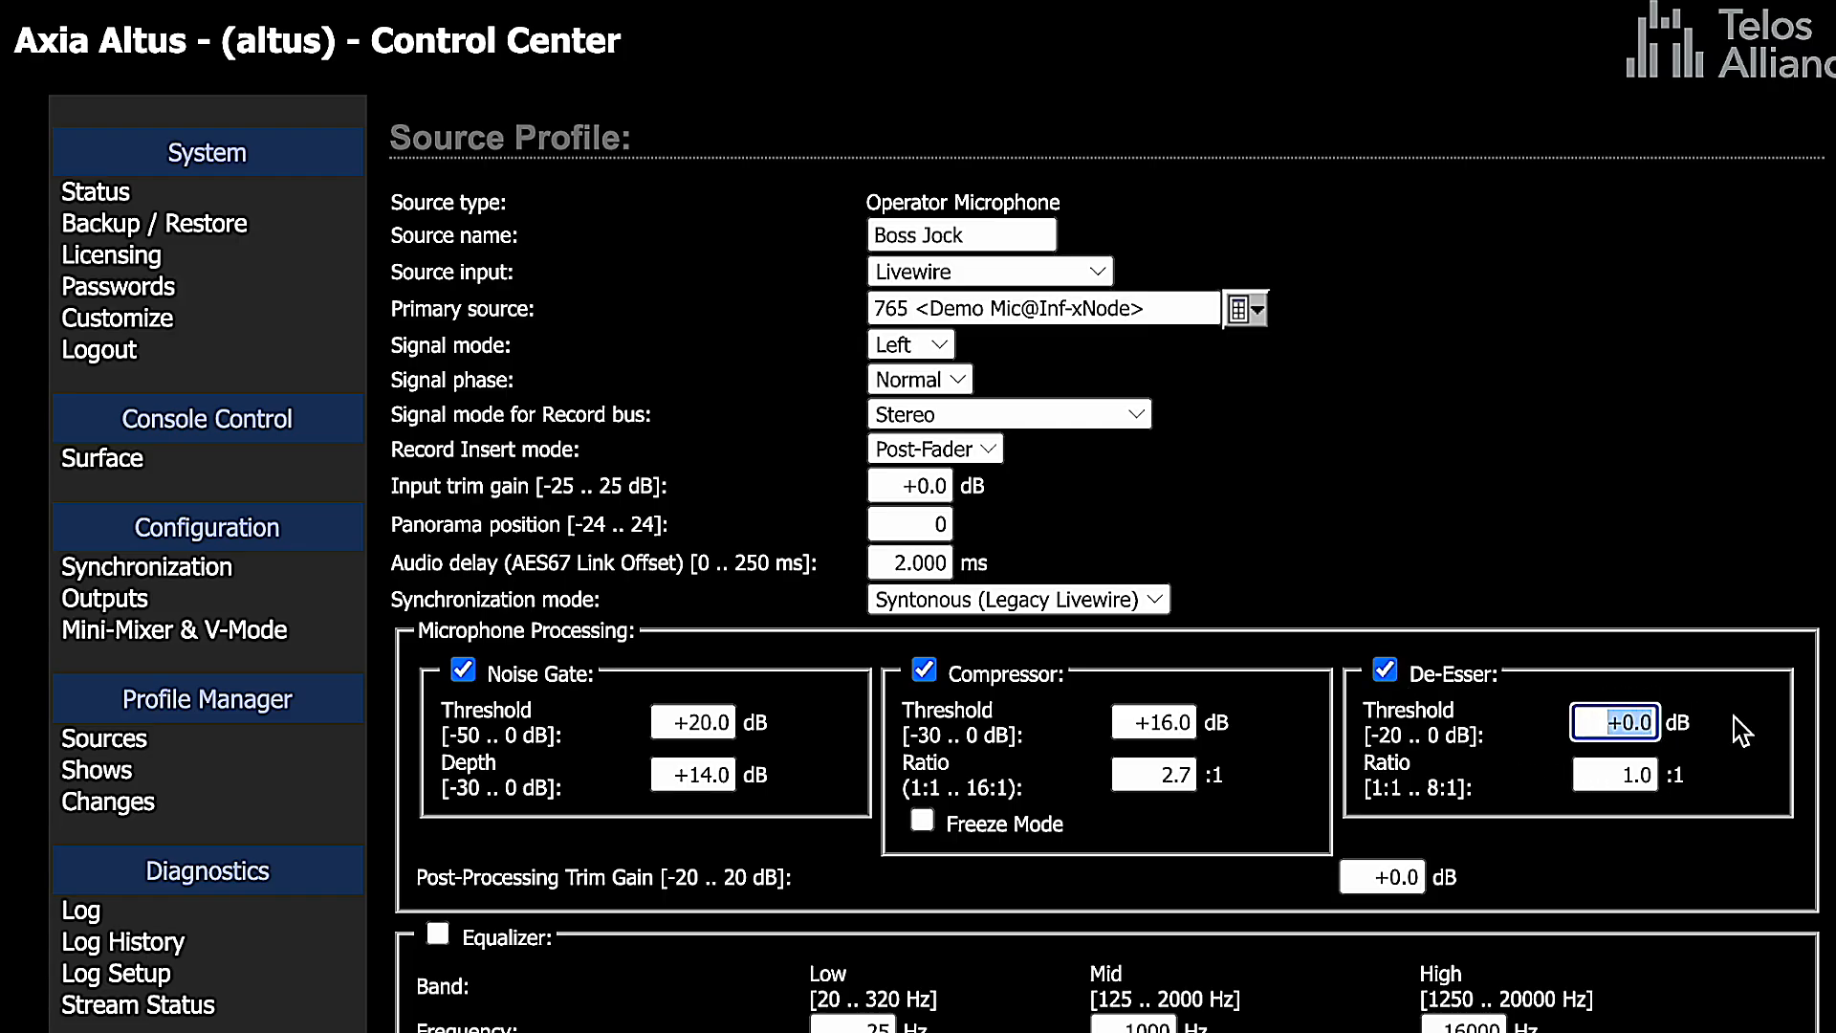
pyautogui.press('BackSpace')
pyautogui.write('.12')
pyautogui.press('Tab')
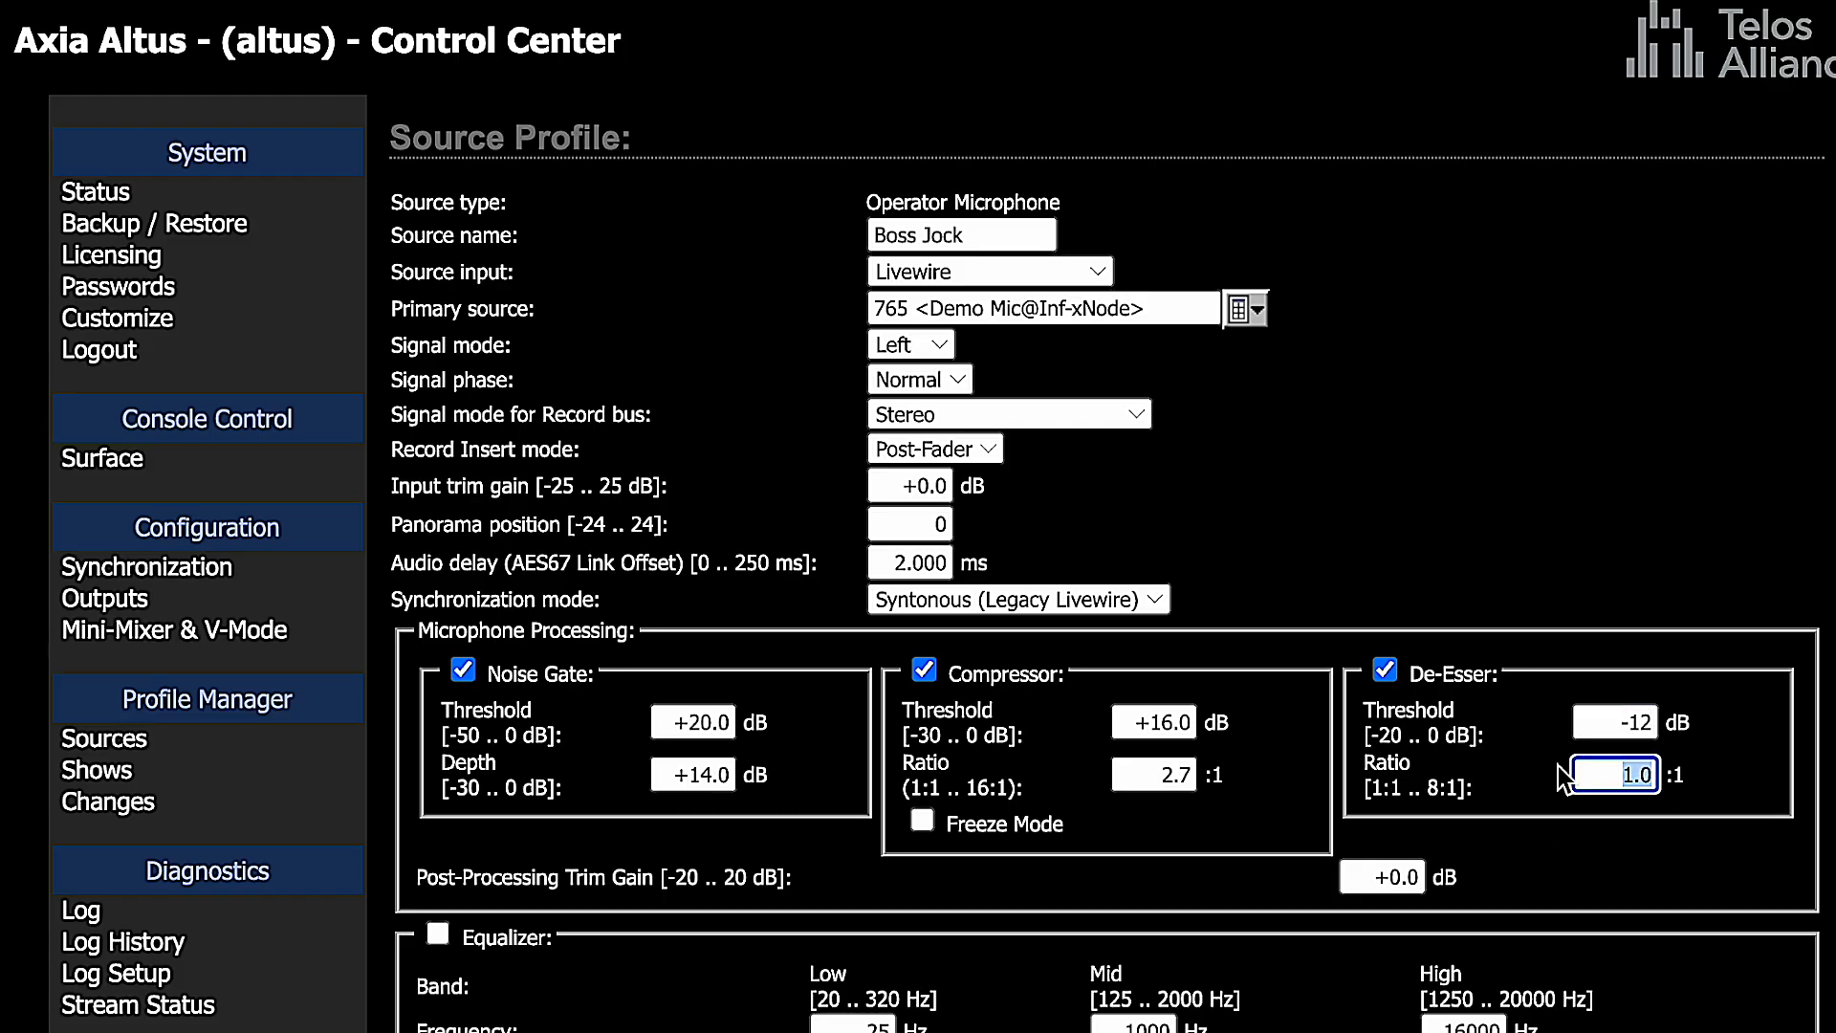
pyautogui.write('6')
pyautogui.press('Tab')
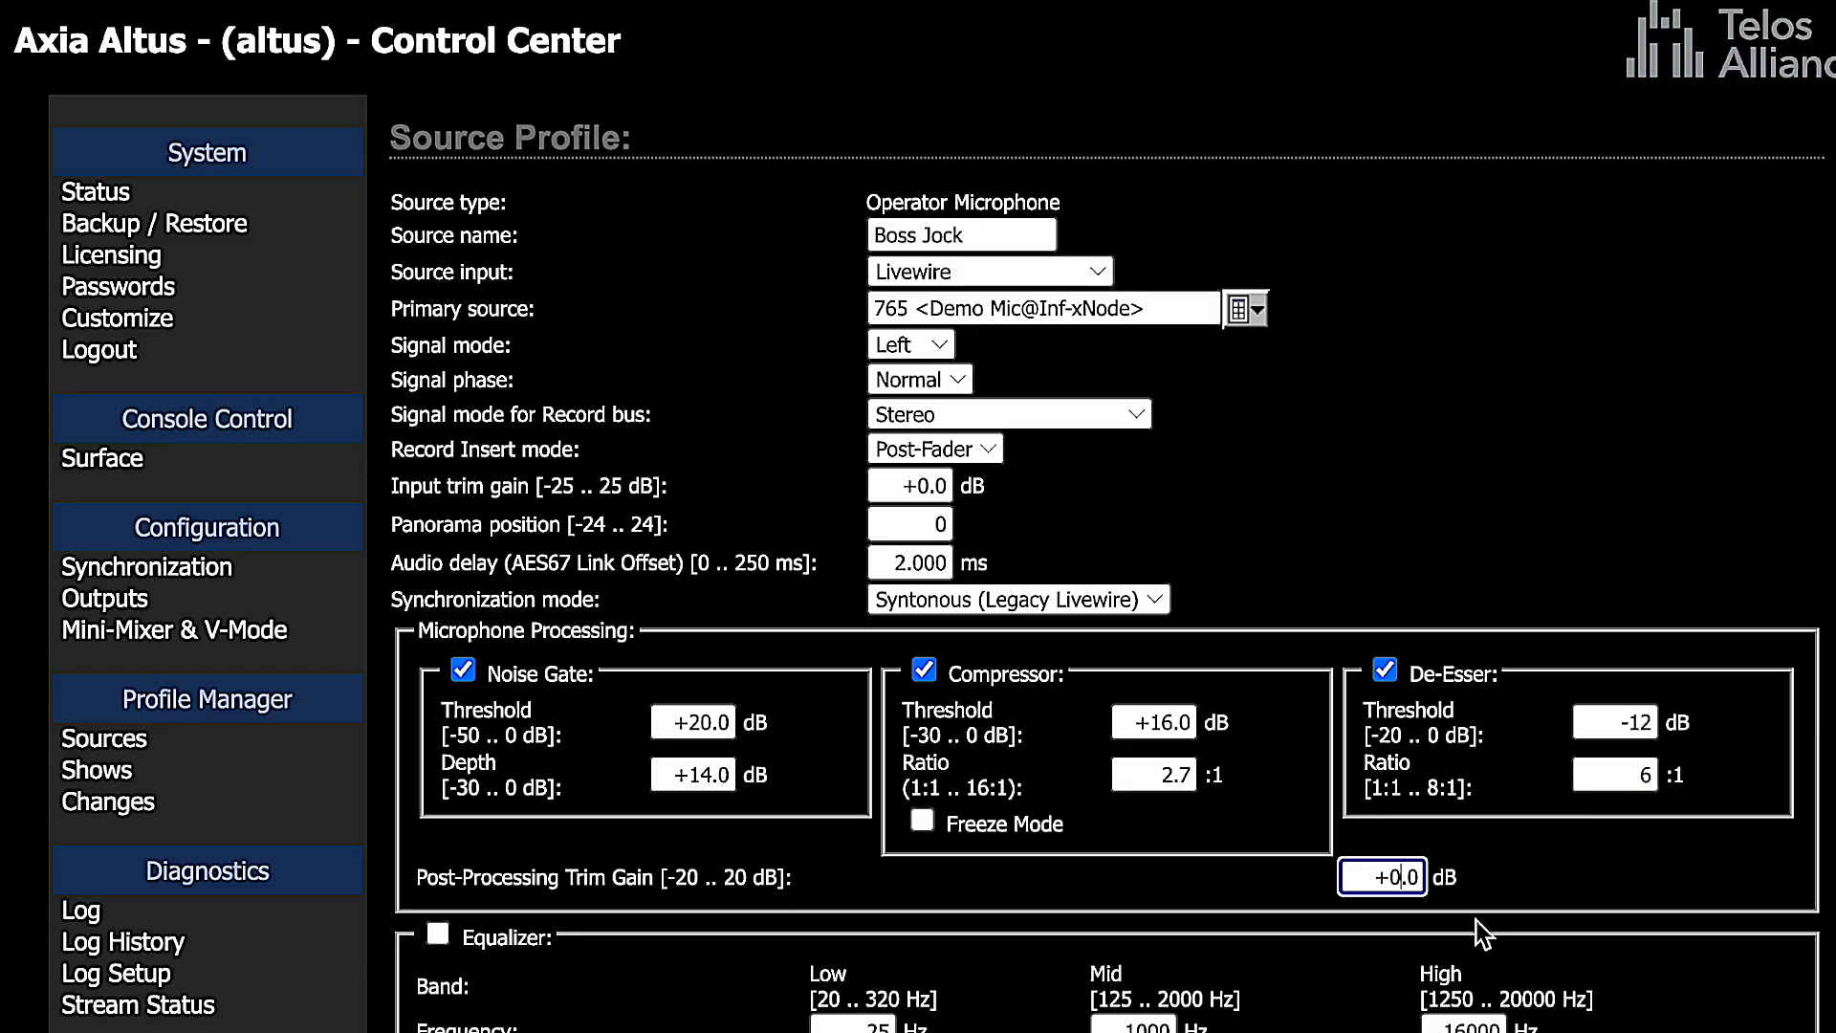
pyautogui.write('+3.0')
pyautogui.press('Tab')
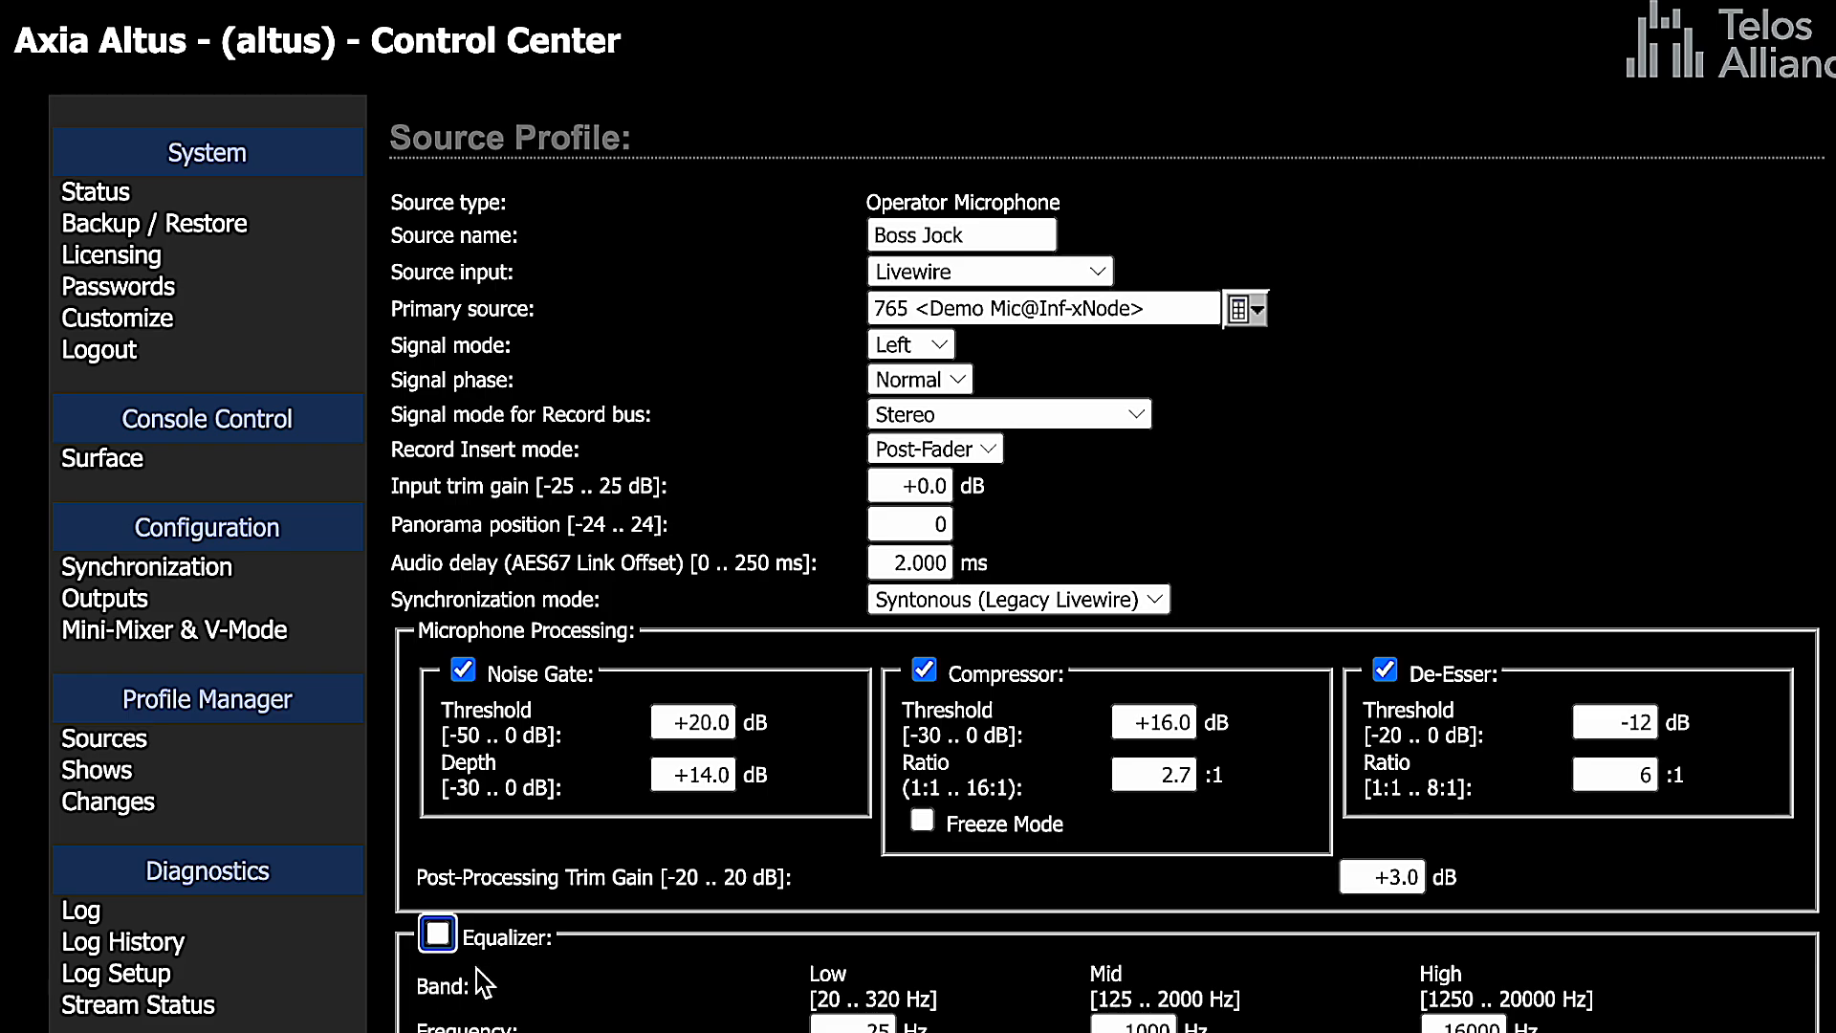
# Enable the equalizer and set its low band to 67 Hz with +2.0 dB gain.
pyautogui.click(437, 941)
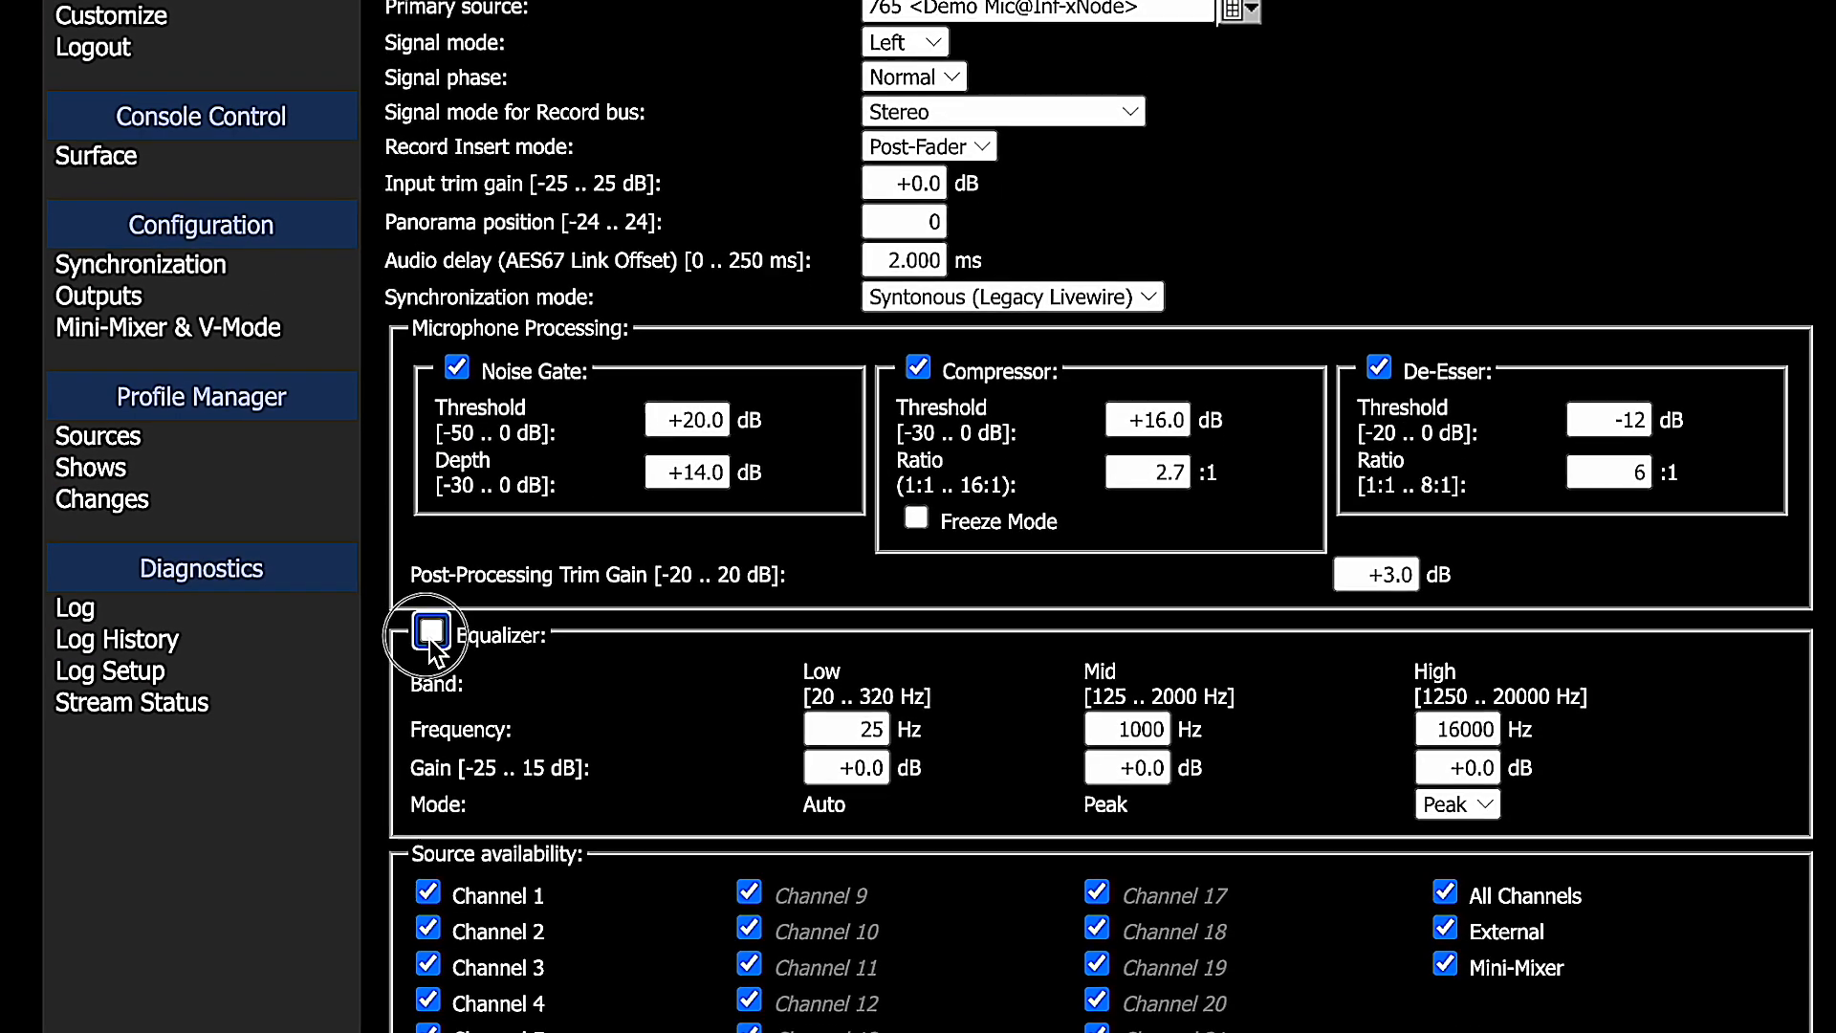
pyautogui.doubleClick(887, 725)
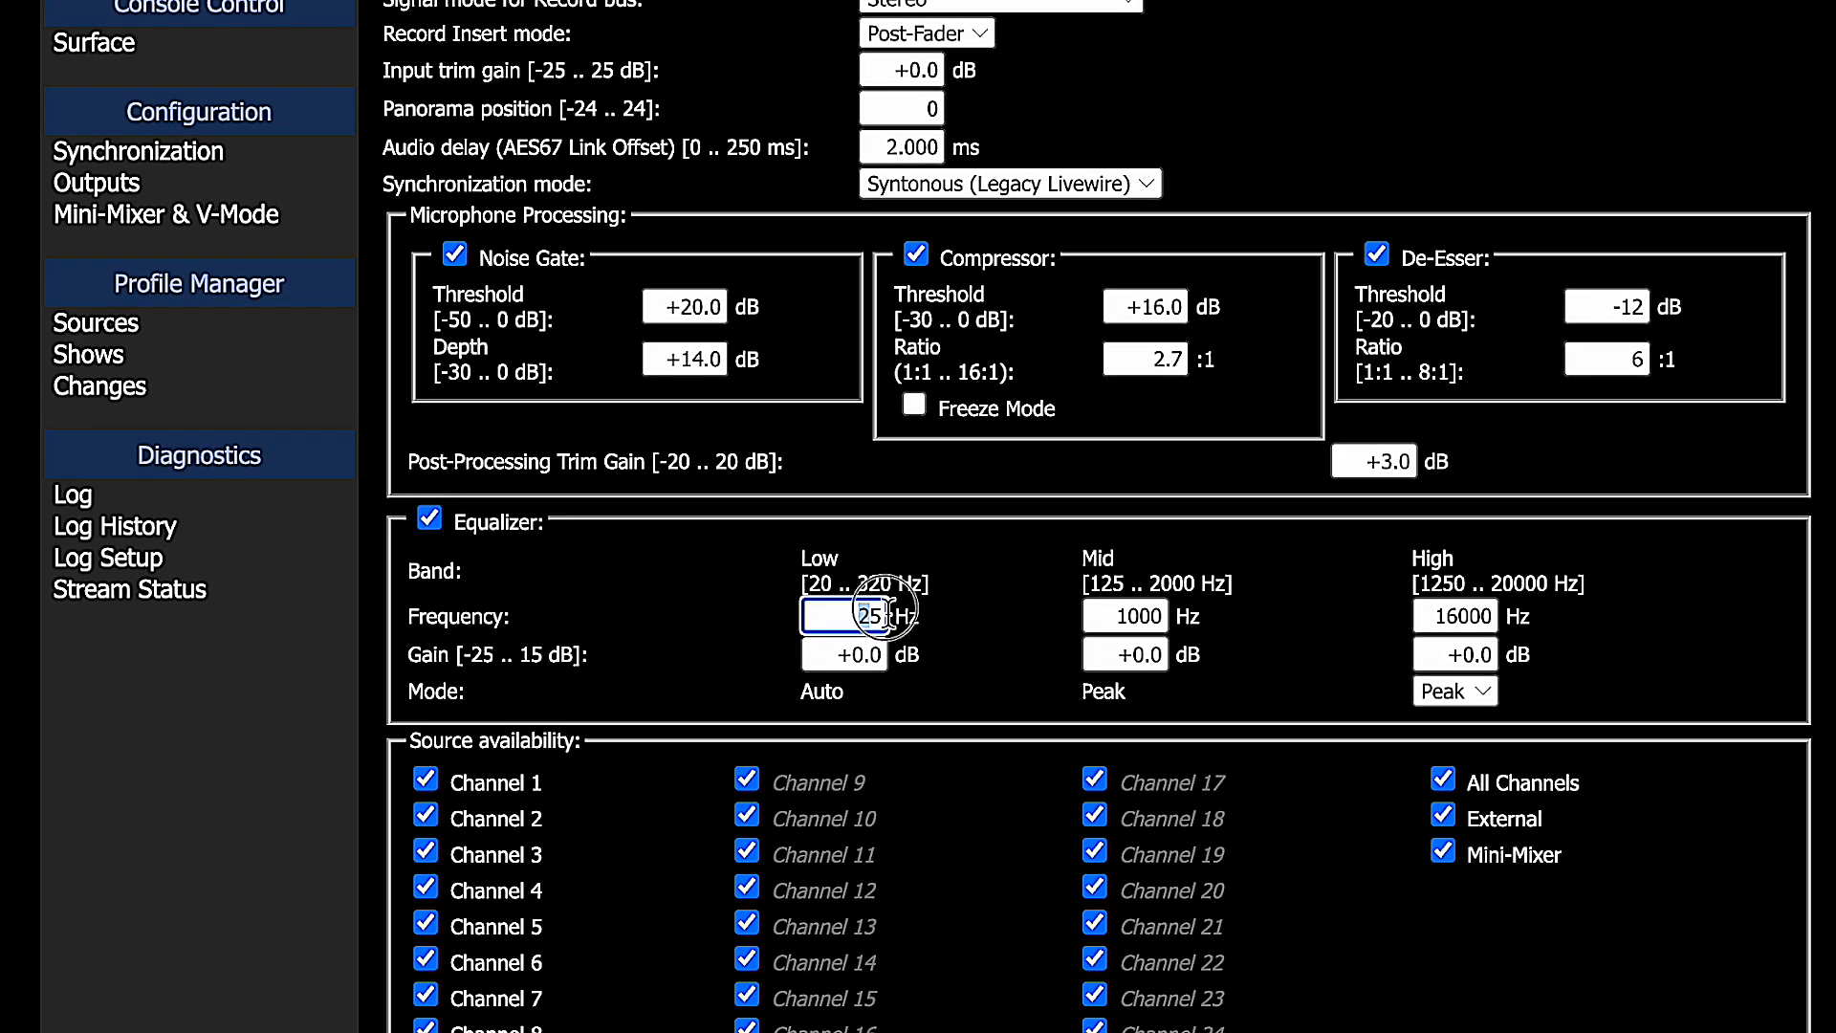
pyautogui.write('67')
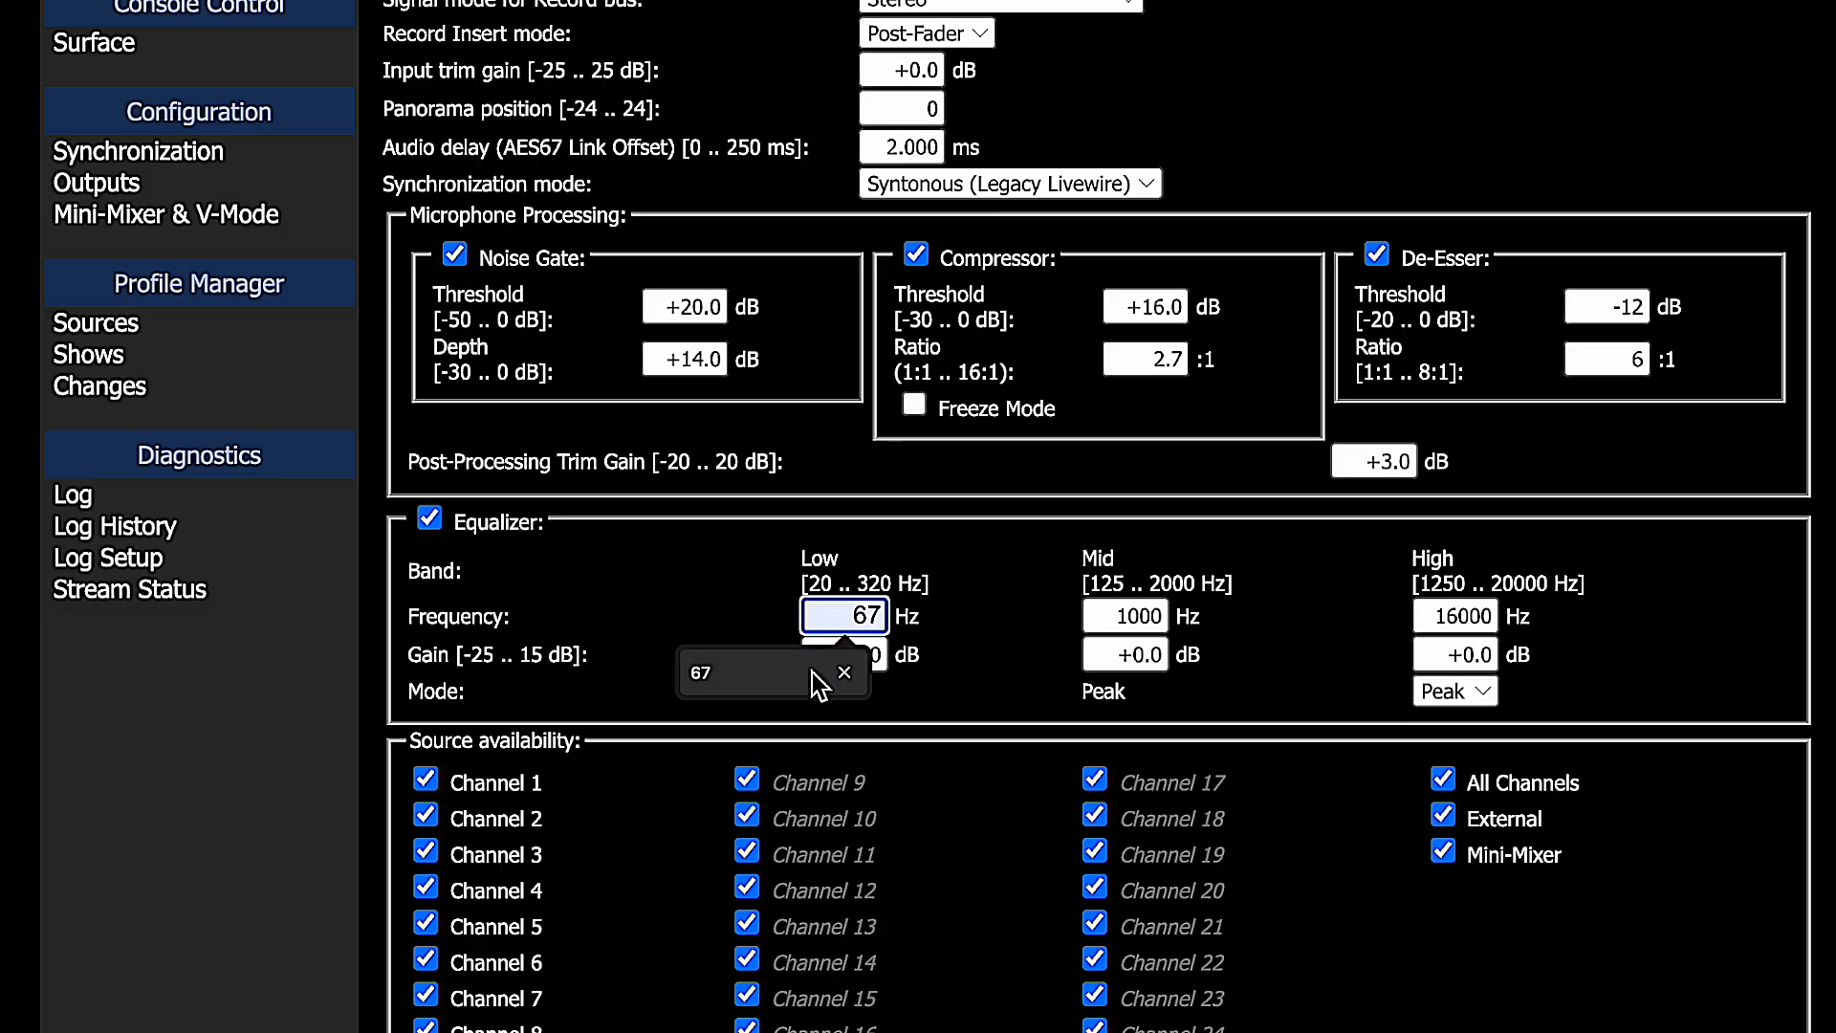
pyautogui.click(963, 587)
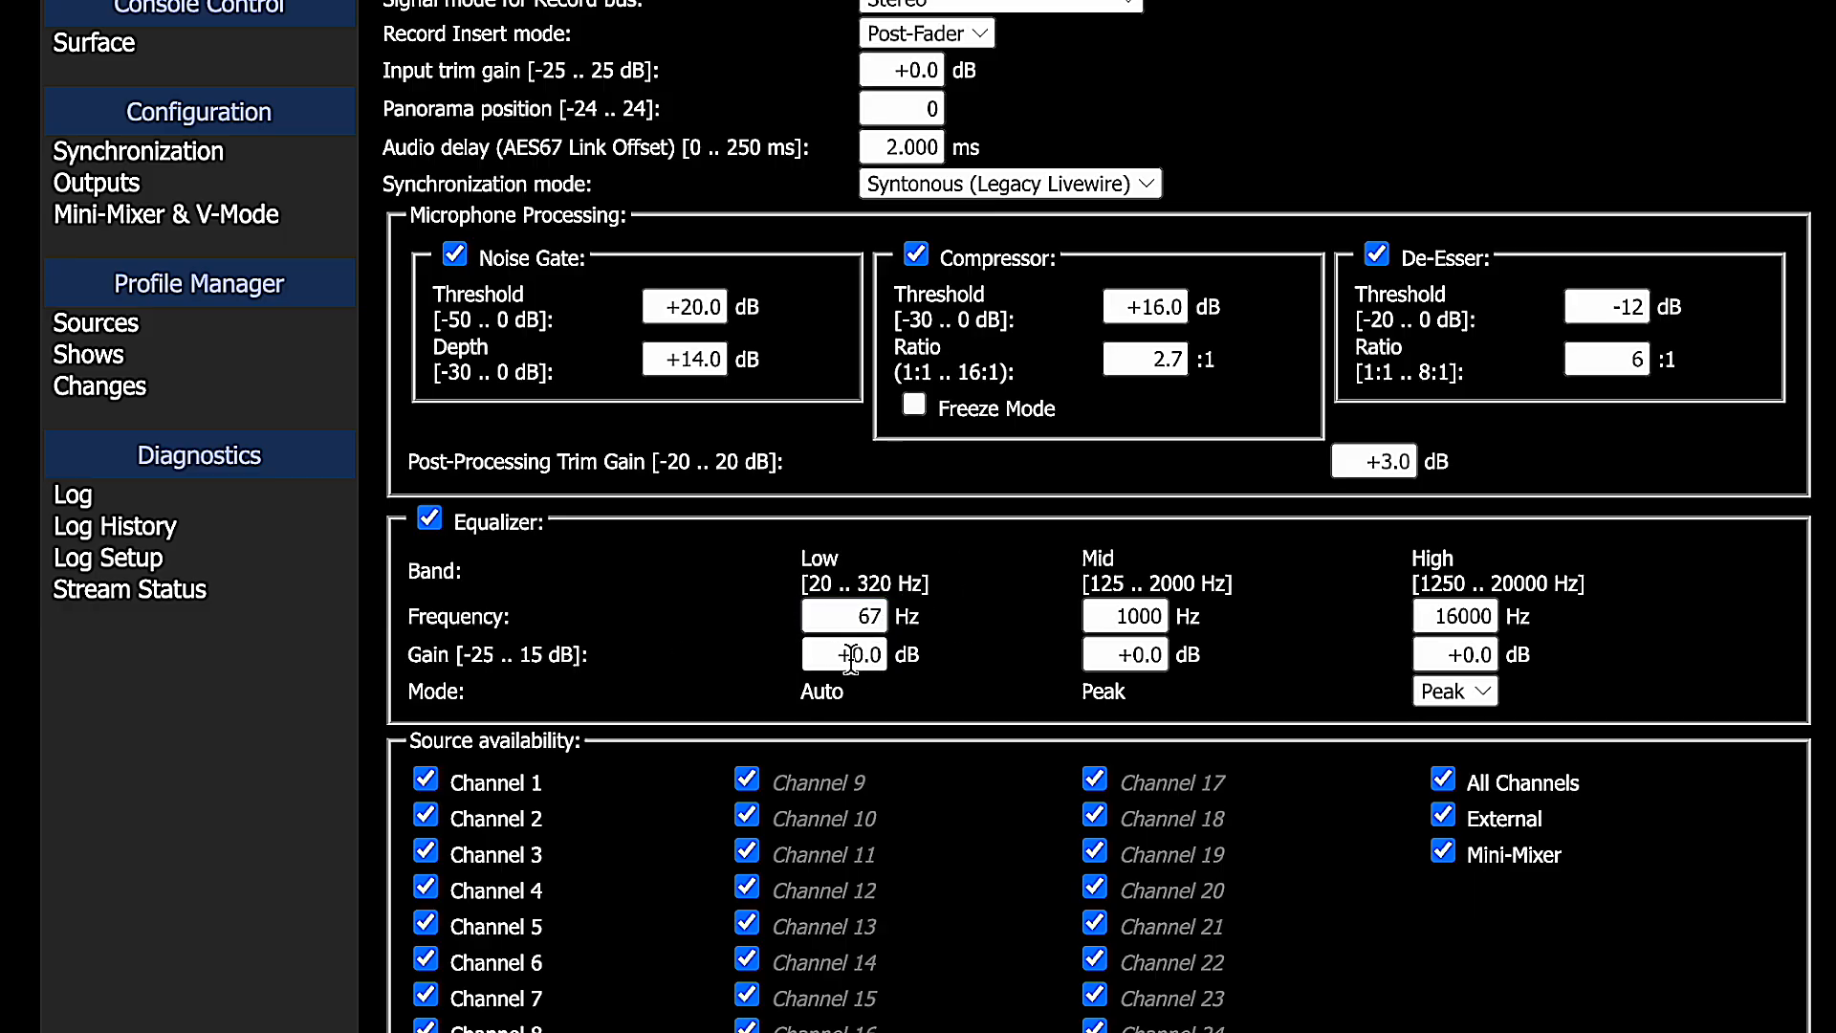
pyautogui.moveTo(850, 657); pyautogui.dragTo(867, 655)
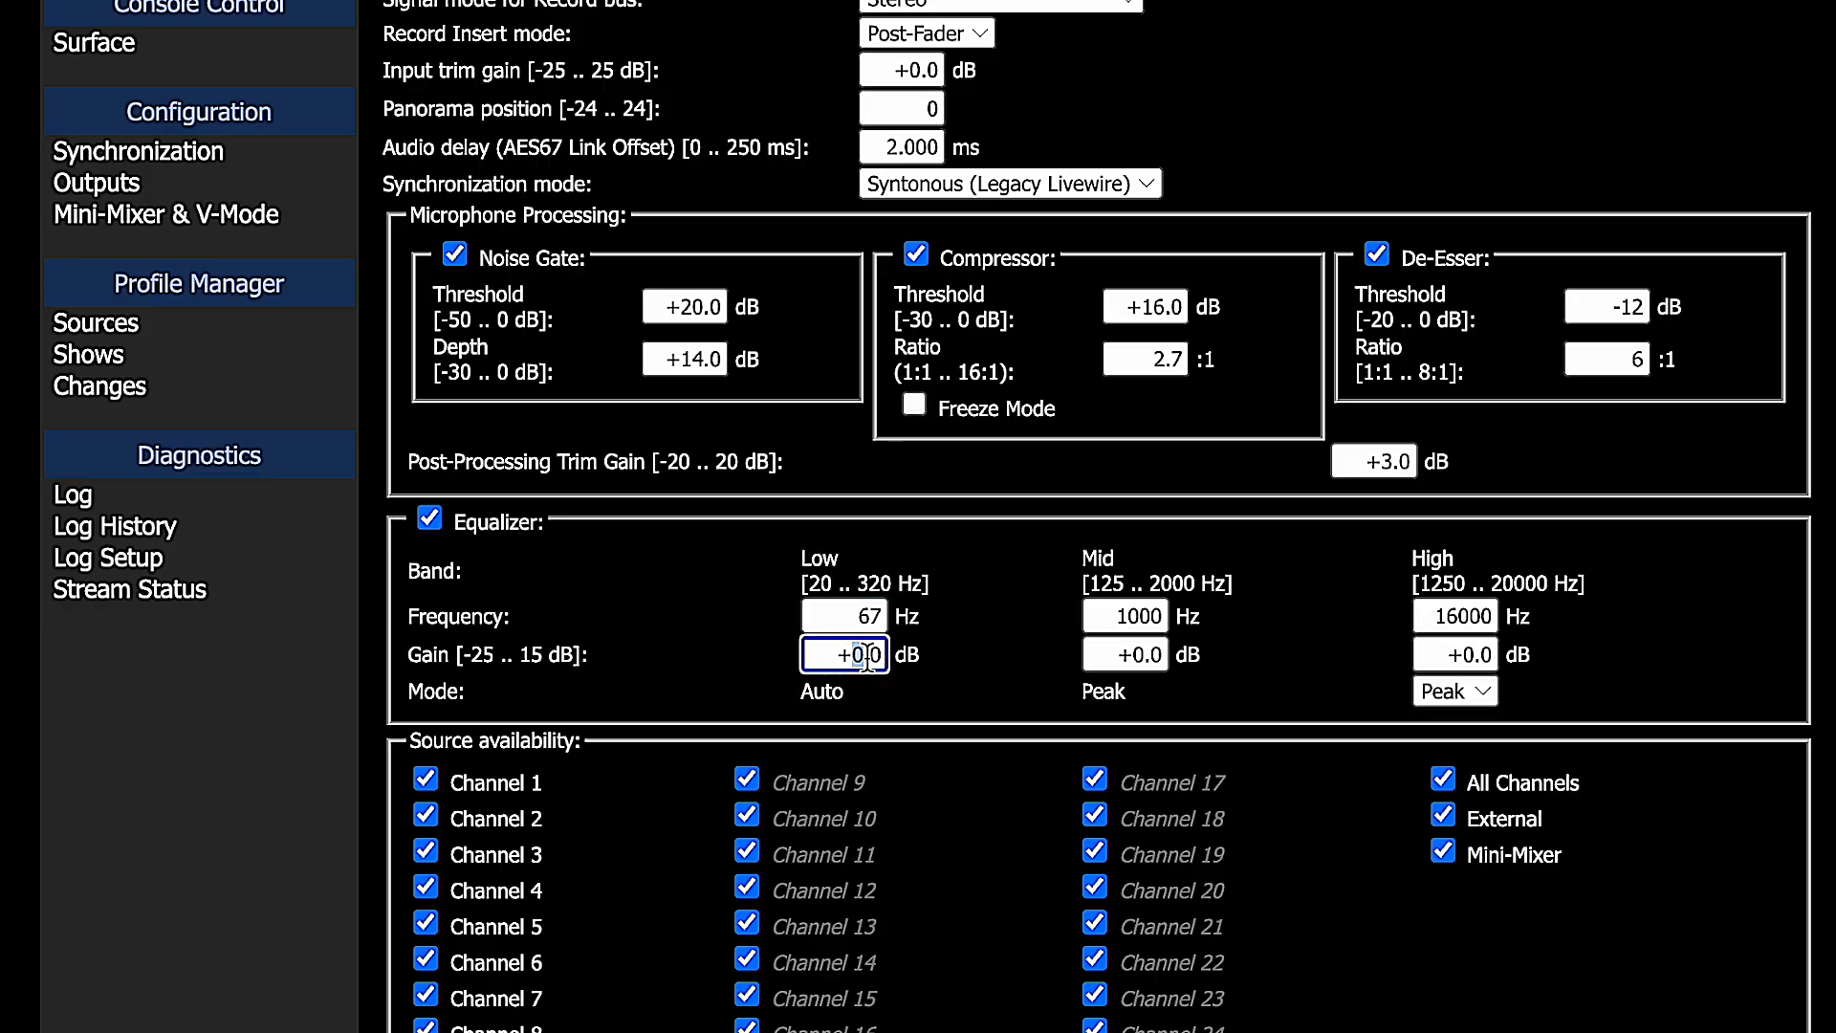
pyautogui.write('2')
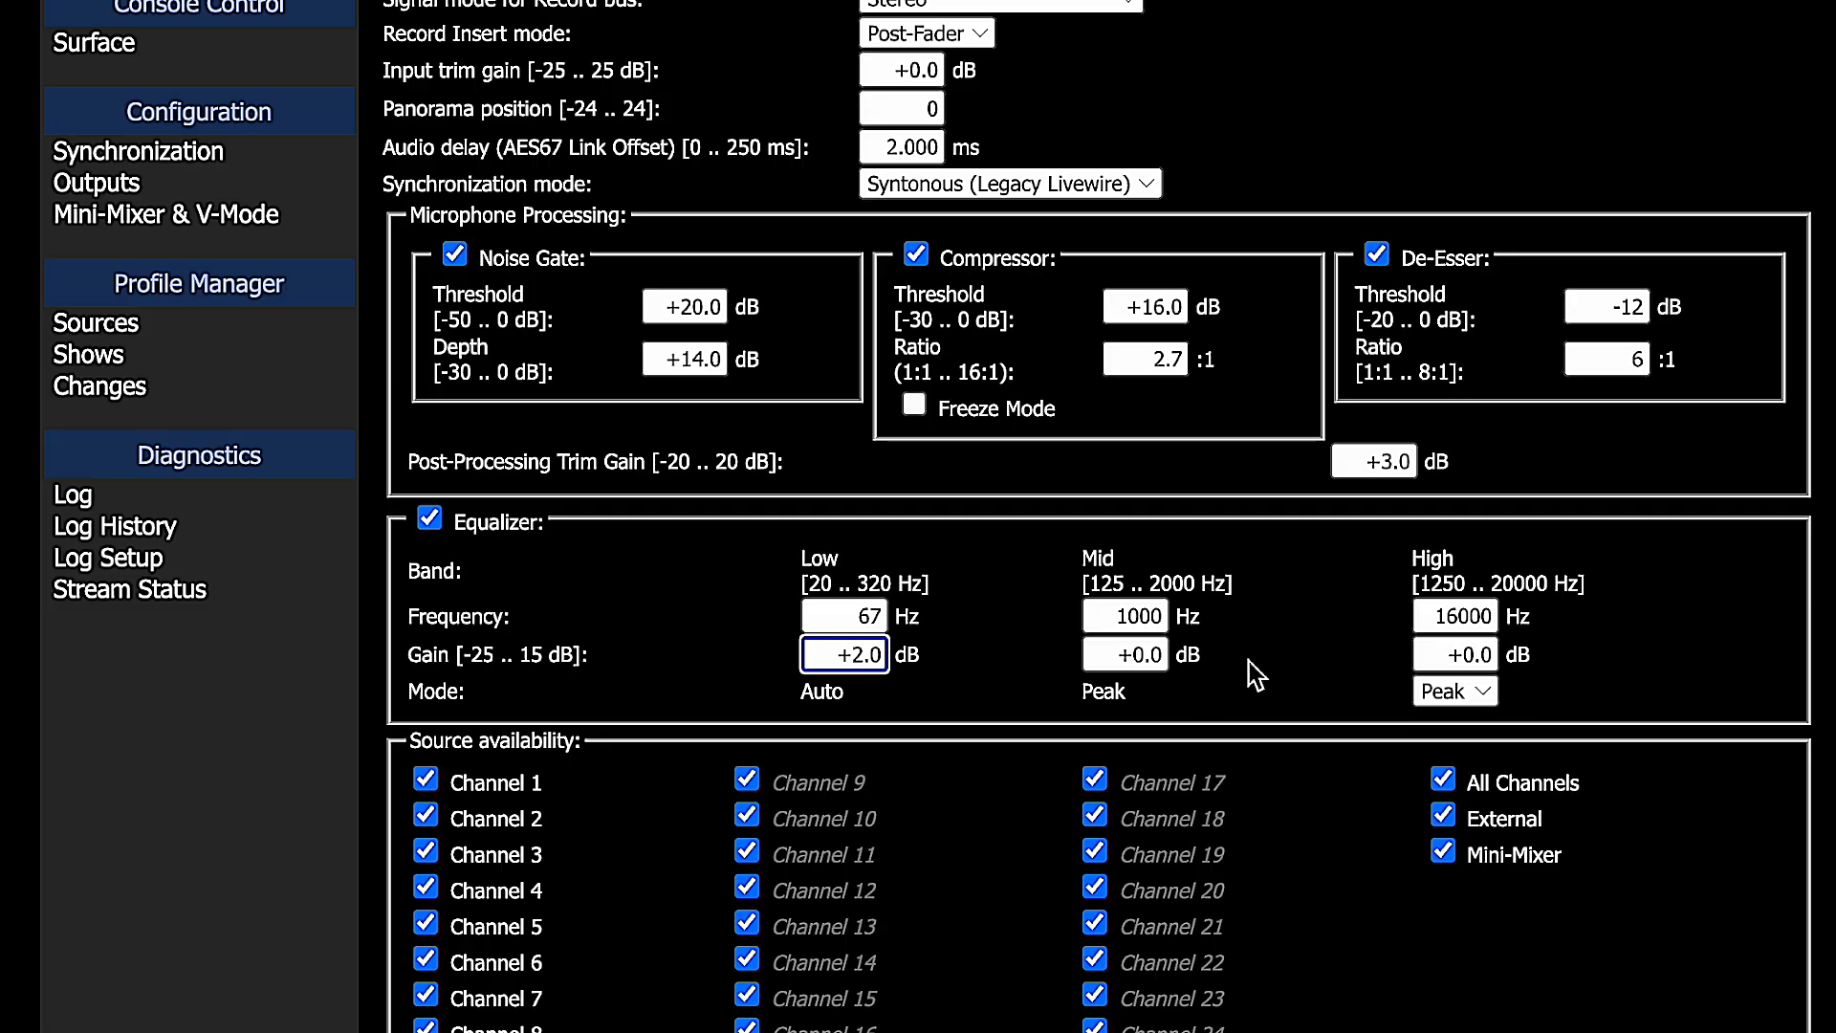
# Set the equalizer's high band to Shelf mode at 6000 Hz with +1.0 dB gain.
pyautogui.click(1454, 690)
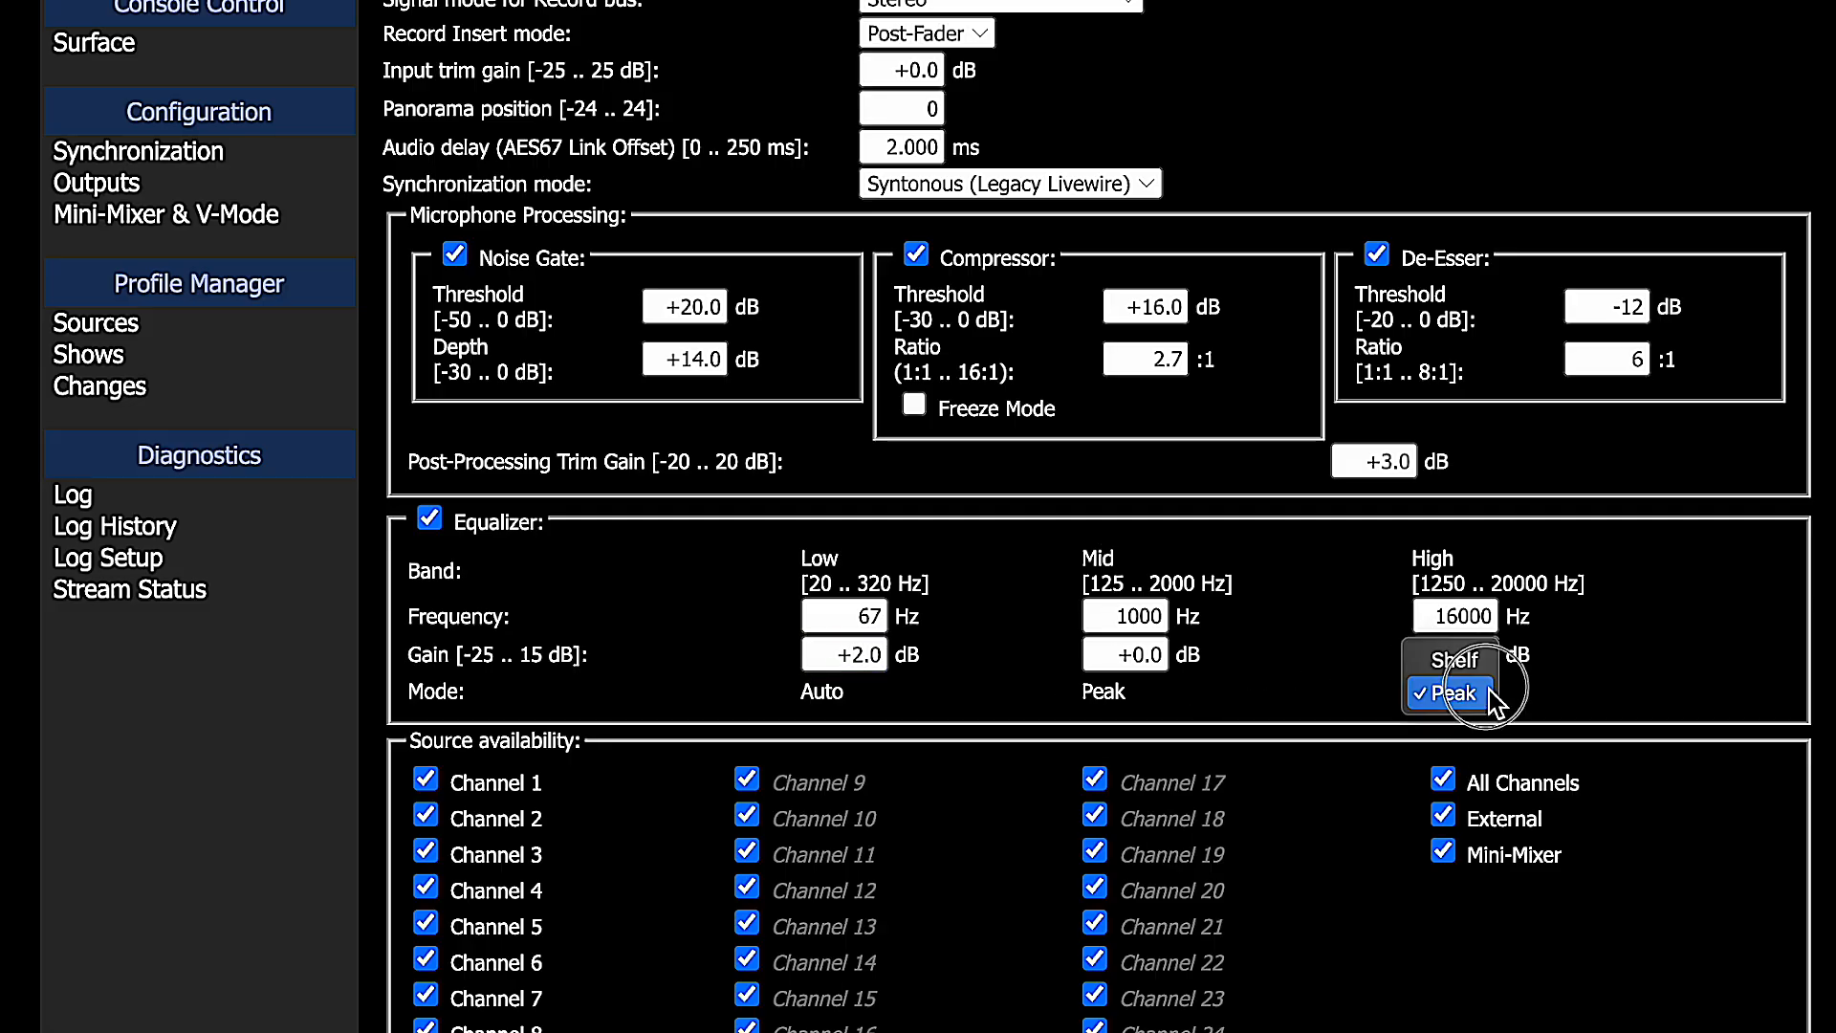
pyautogui.click(1448, 656)
pyautogui.doubleClick(1424, 620)
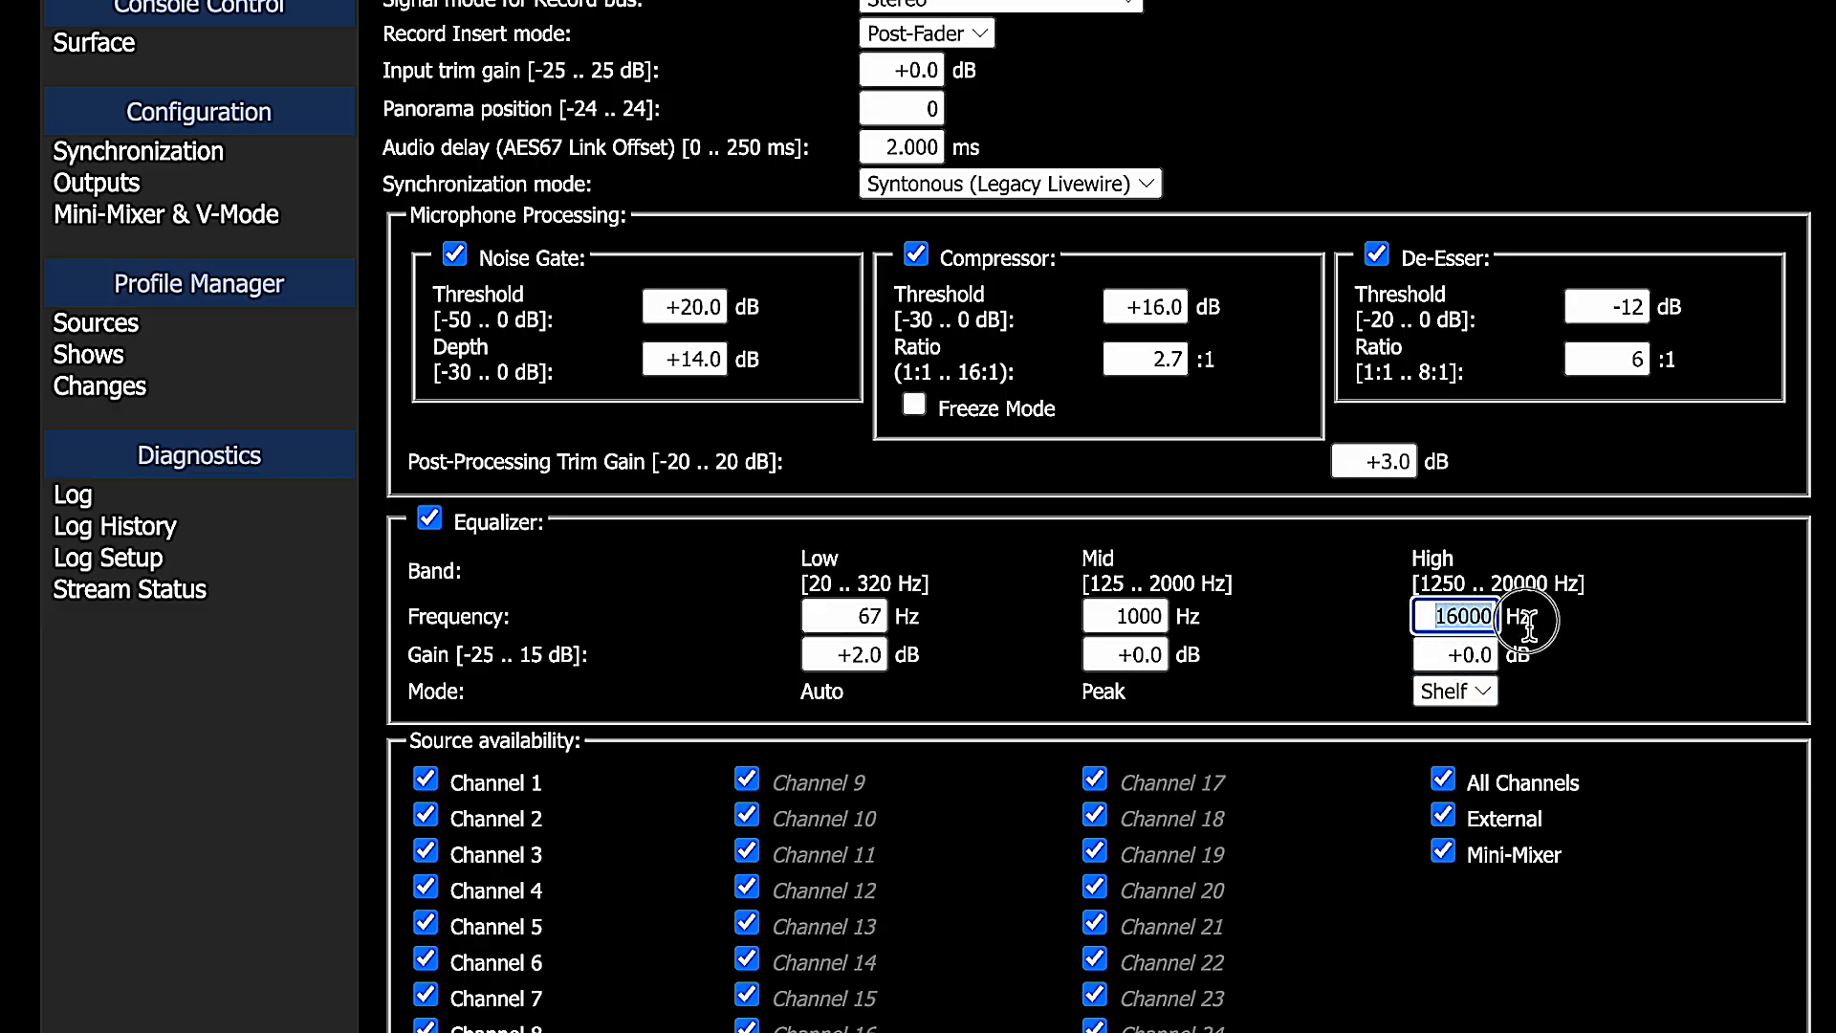
pyautogui.write('6')
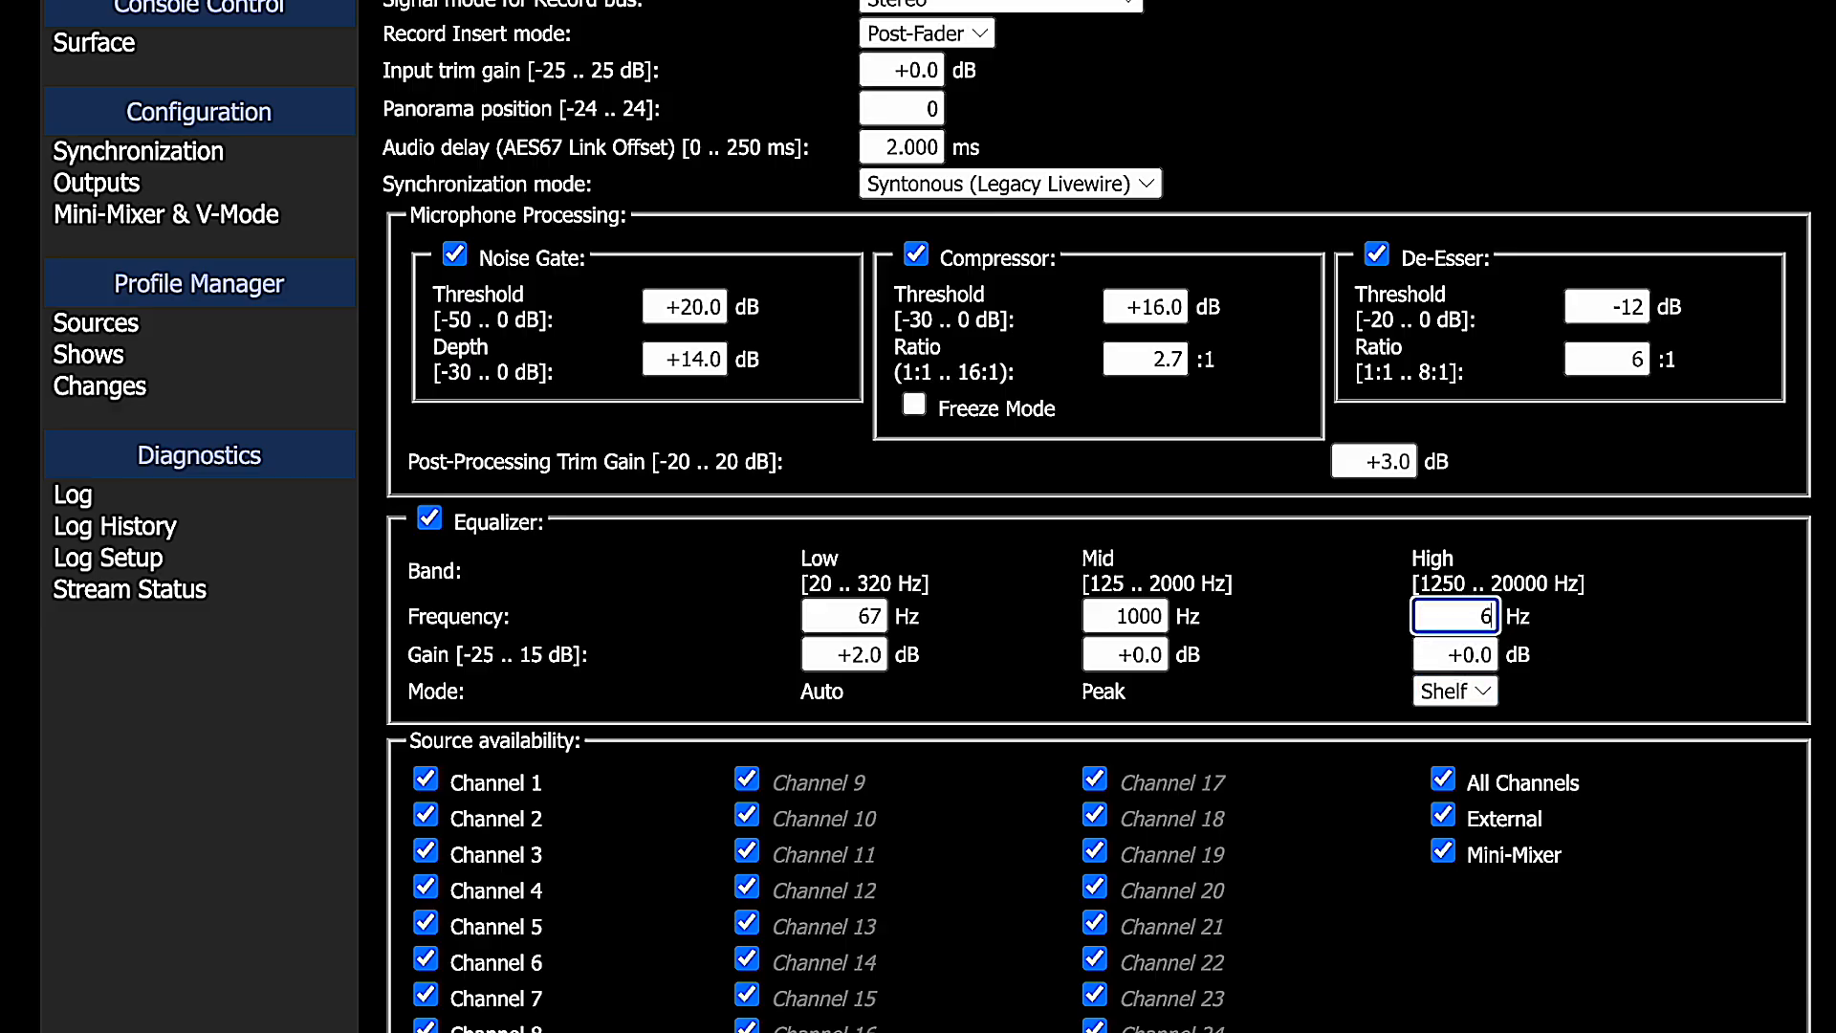
pyautogui.write('000')
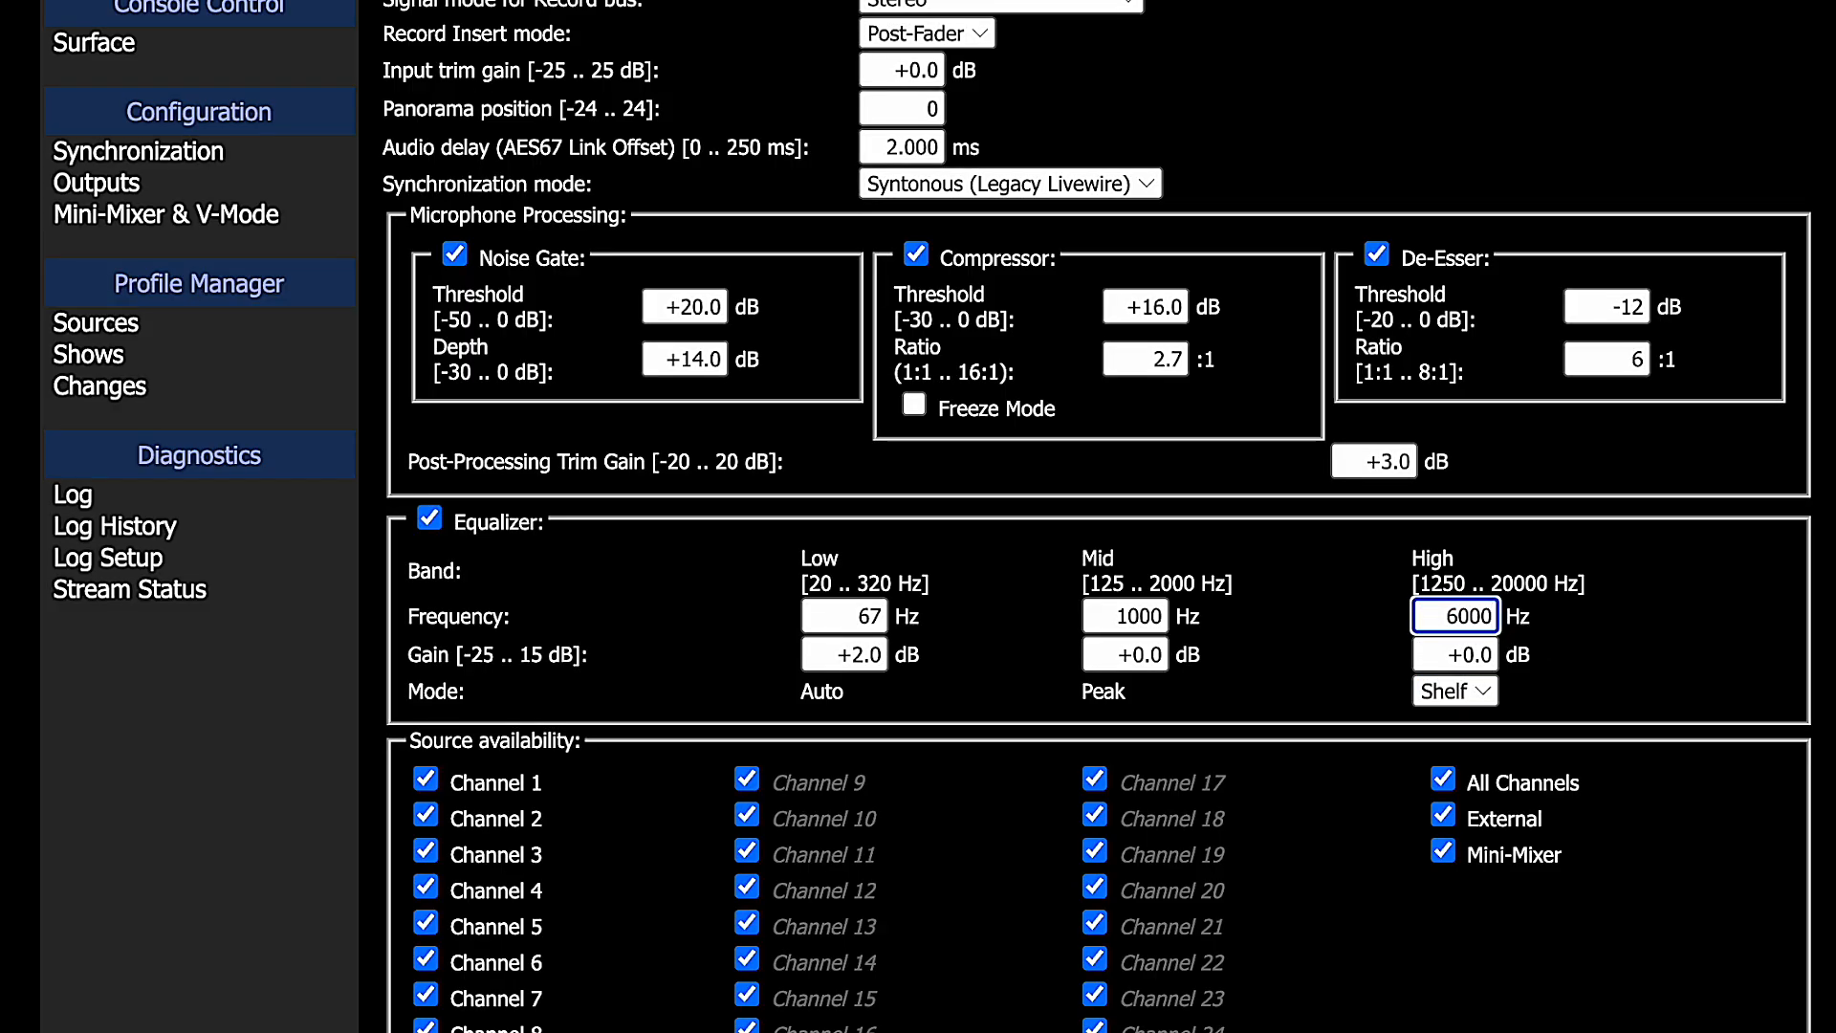
pyautogui.moveTo(1464, 660); pyautogui.dragTo(1480, 660)
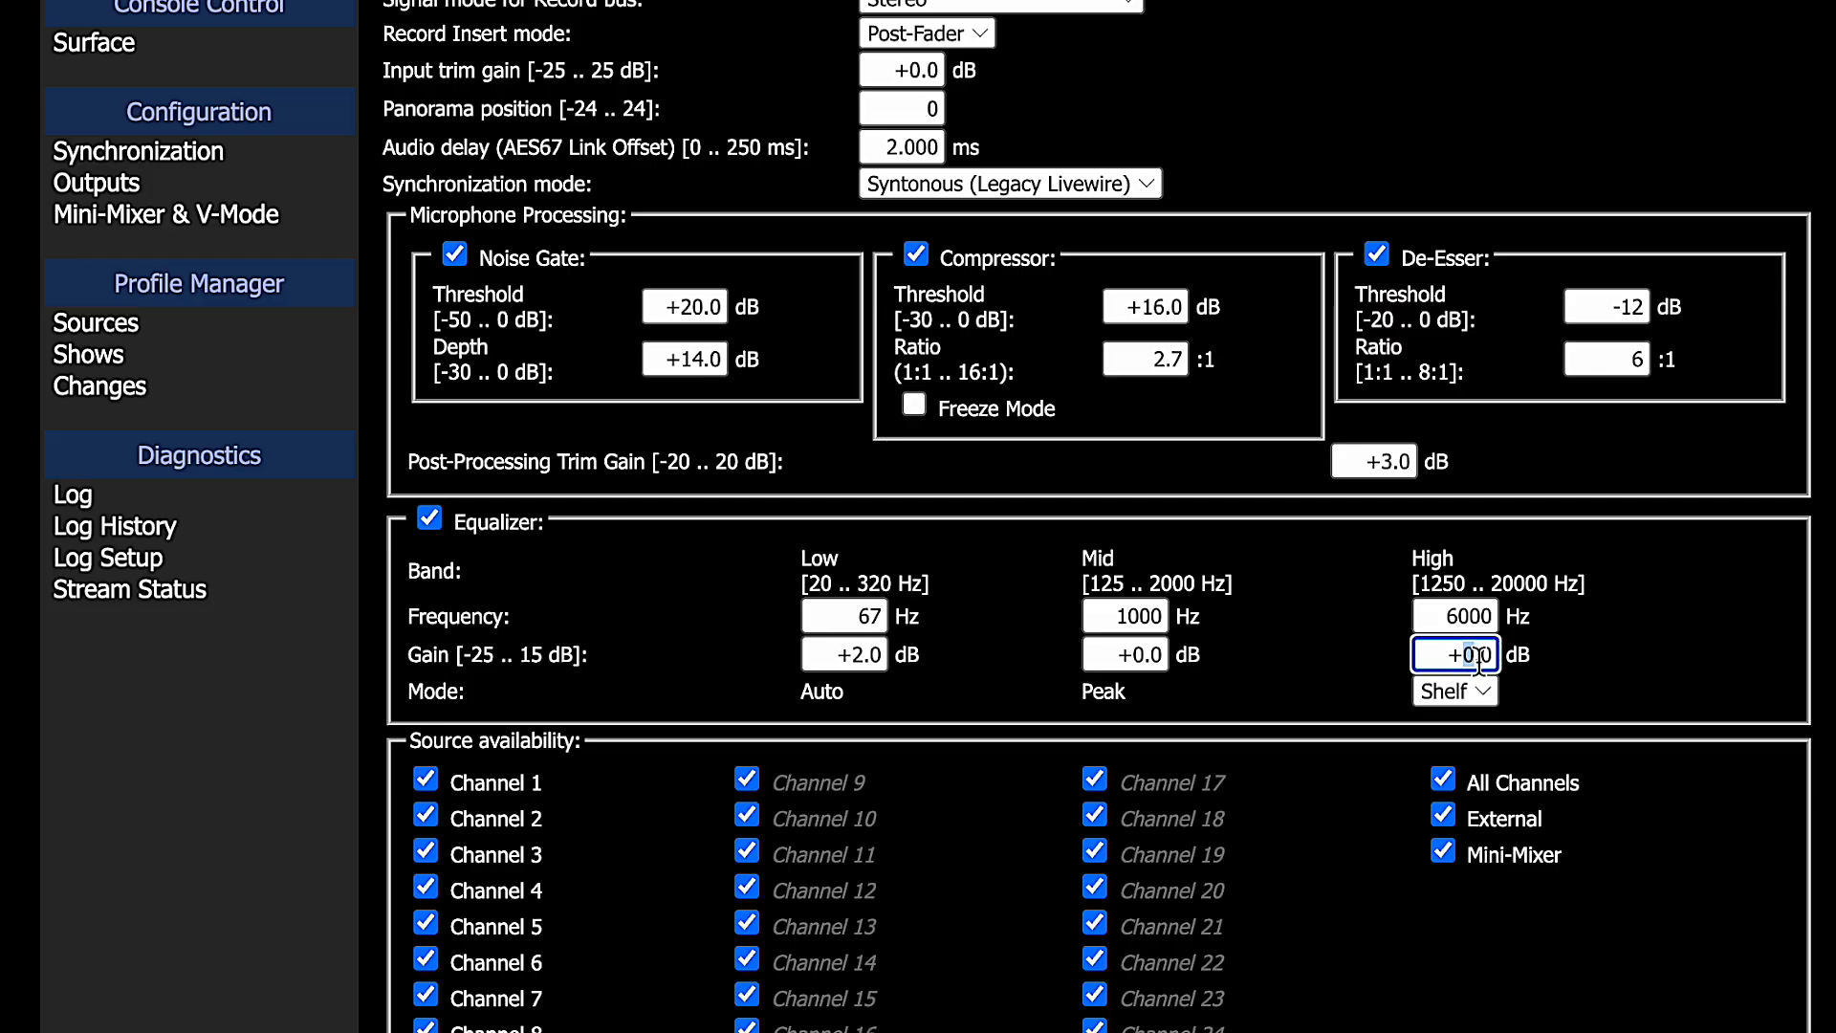
pyautogui.write('2')
pyautogui.press('BackSpace')
pyautogui.write('1')
# Remove Boss Jock's External availability and set its fader mode to Fader Start.
pyautogui.scroll(-3, 1672, 649)
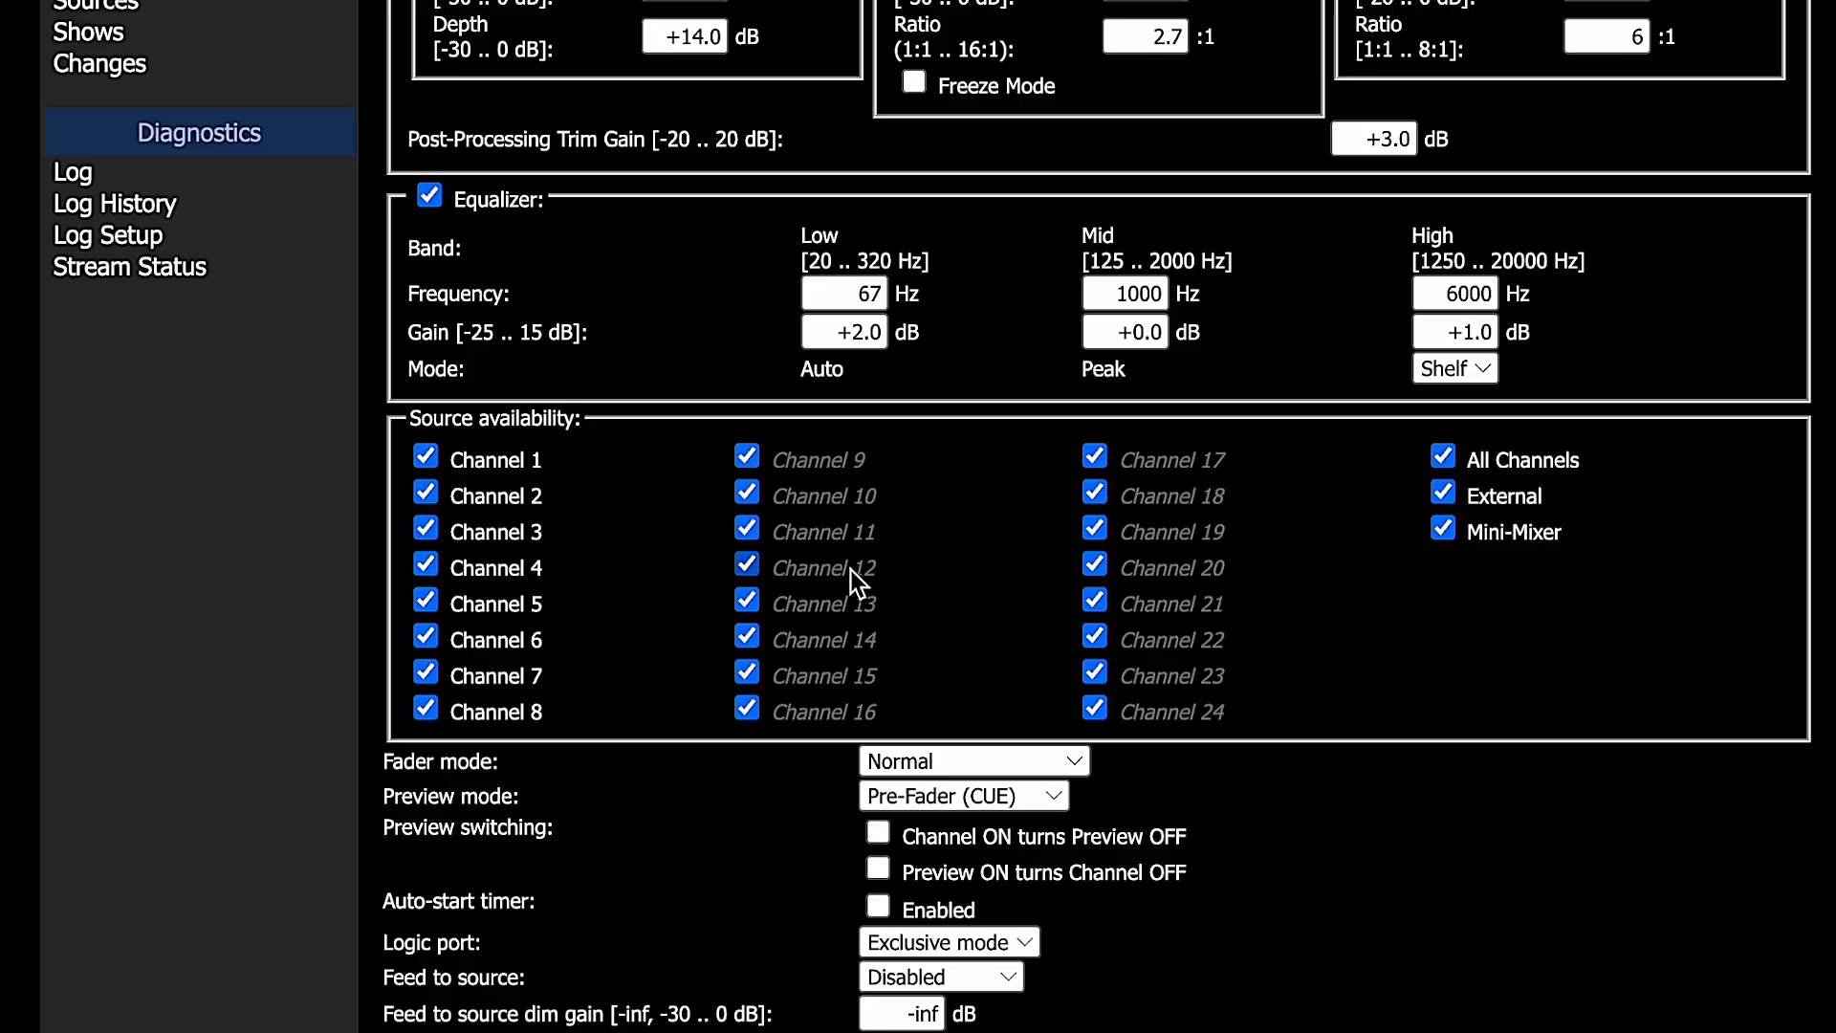
pyautogui.click(1447, 496)
pyautogui.click(1075, 765)
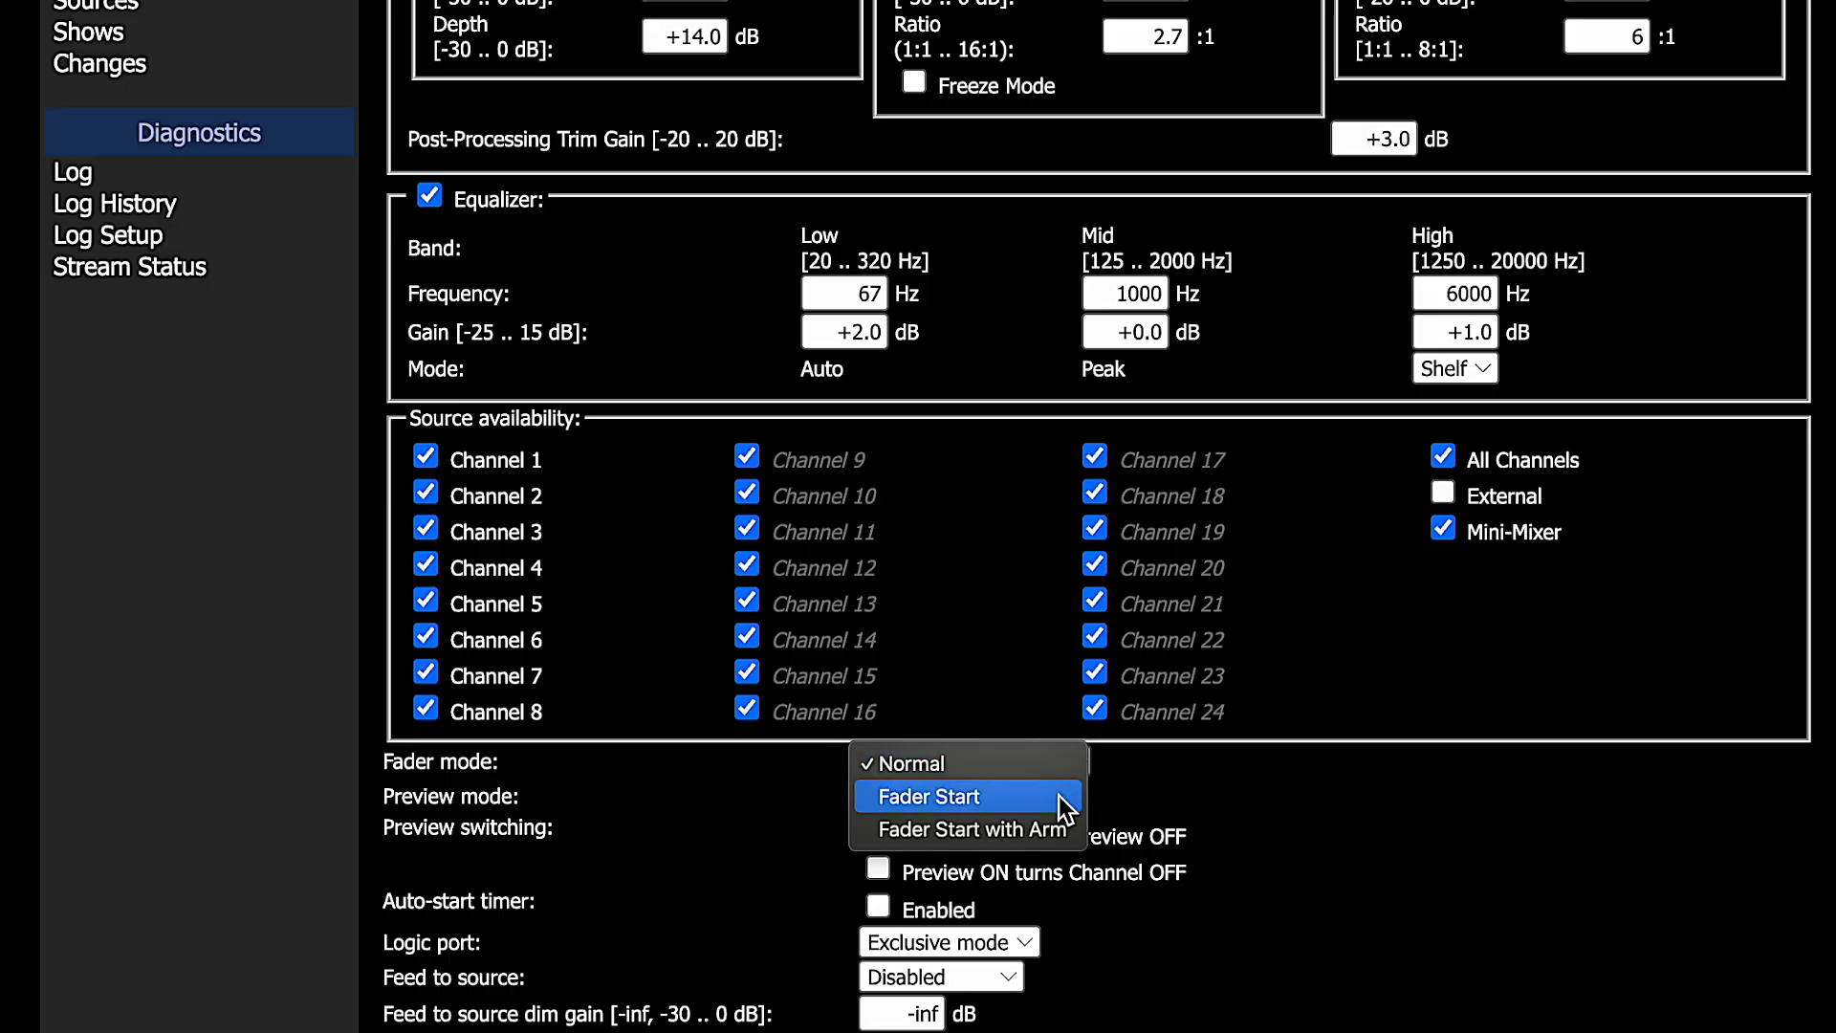
pyautogui.click(1065, 797)
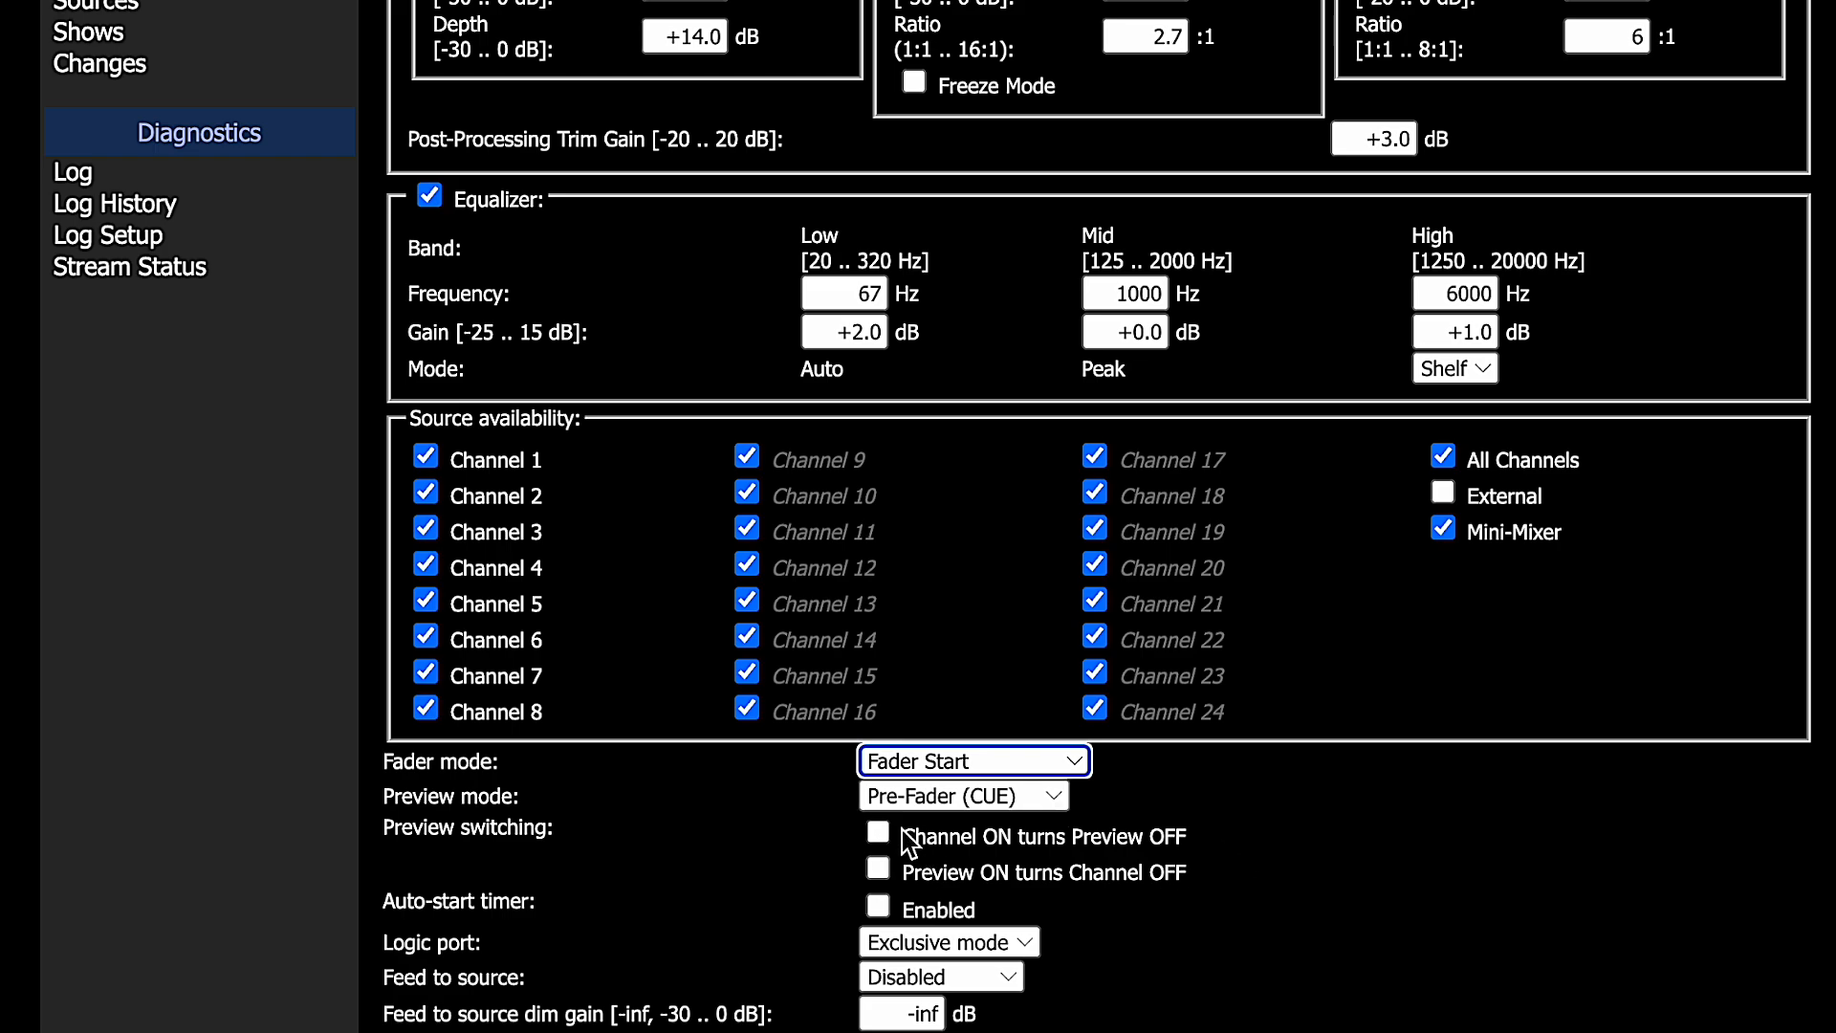
# Enable Channel ON turns Preview OFF and the auto-start timer for Boss Jock, and save the profile.
pyautogui.click(878, 833)
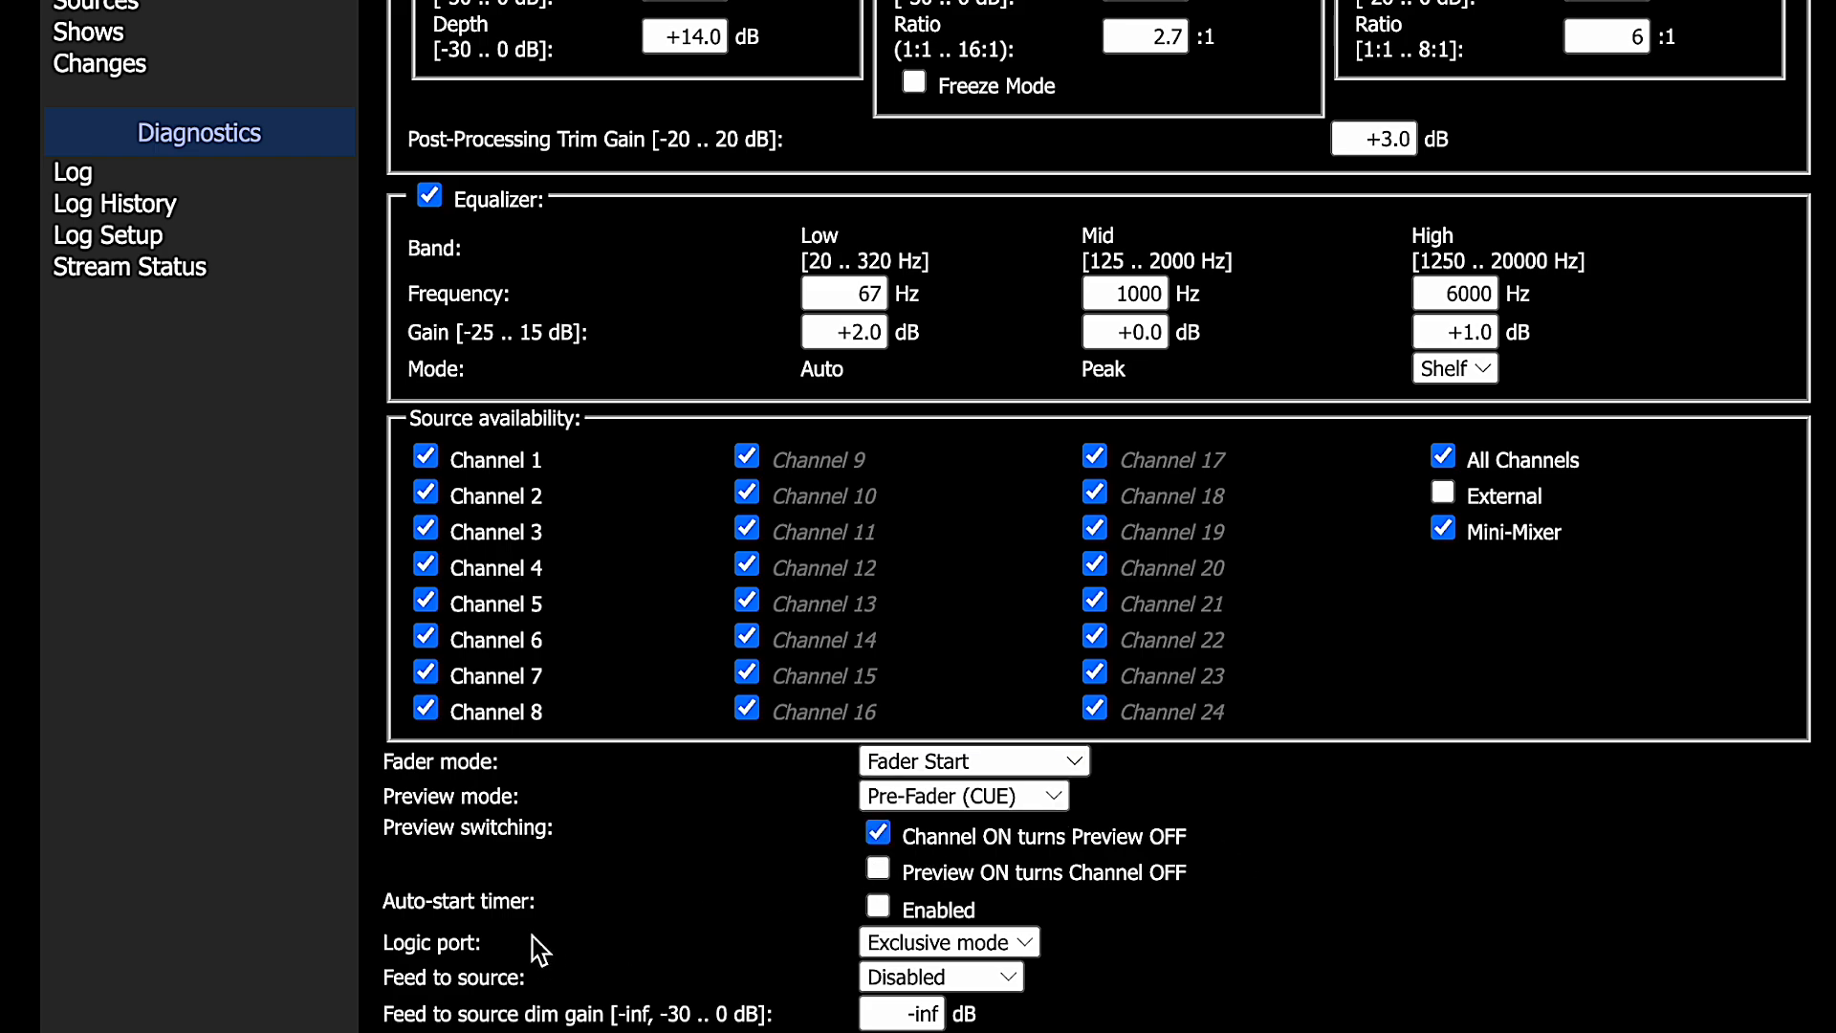
pyautogui.click(884, 908)
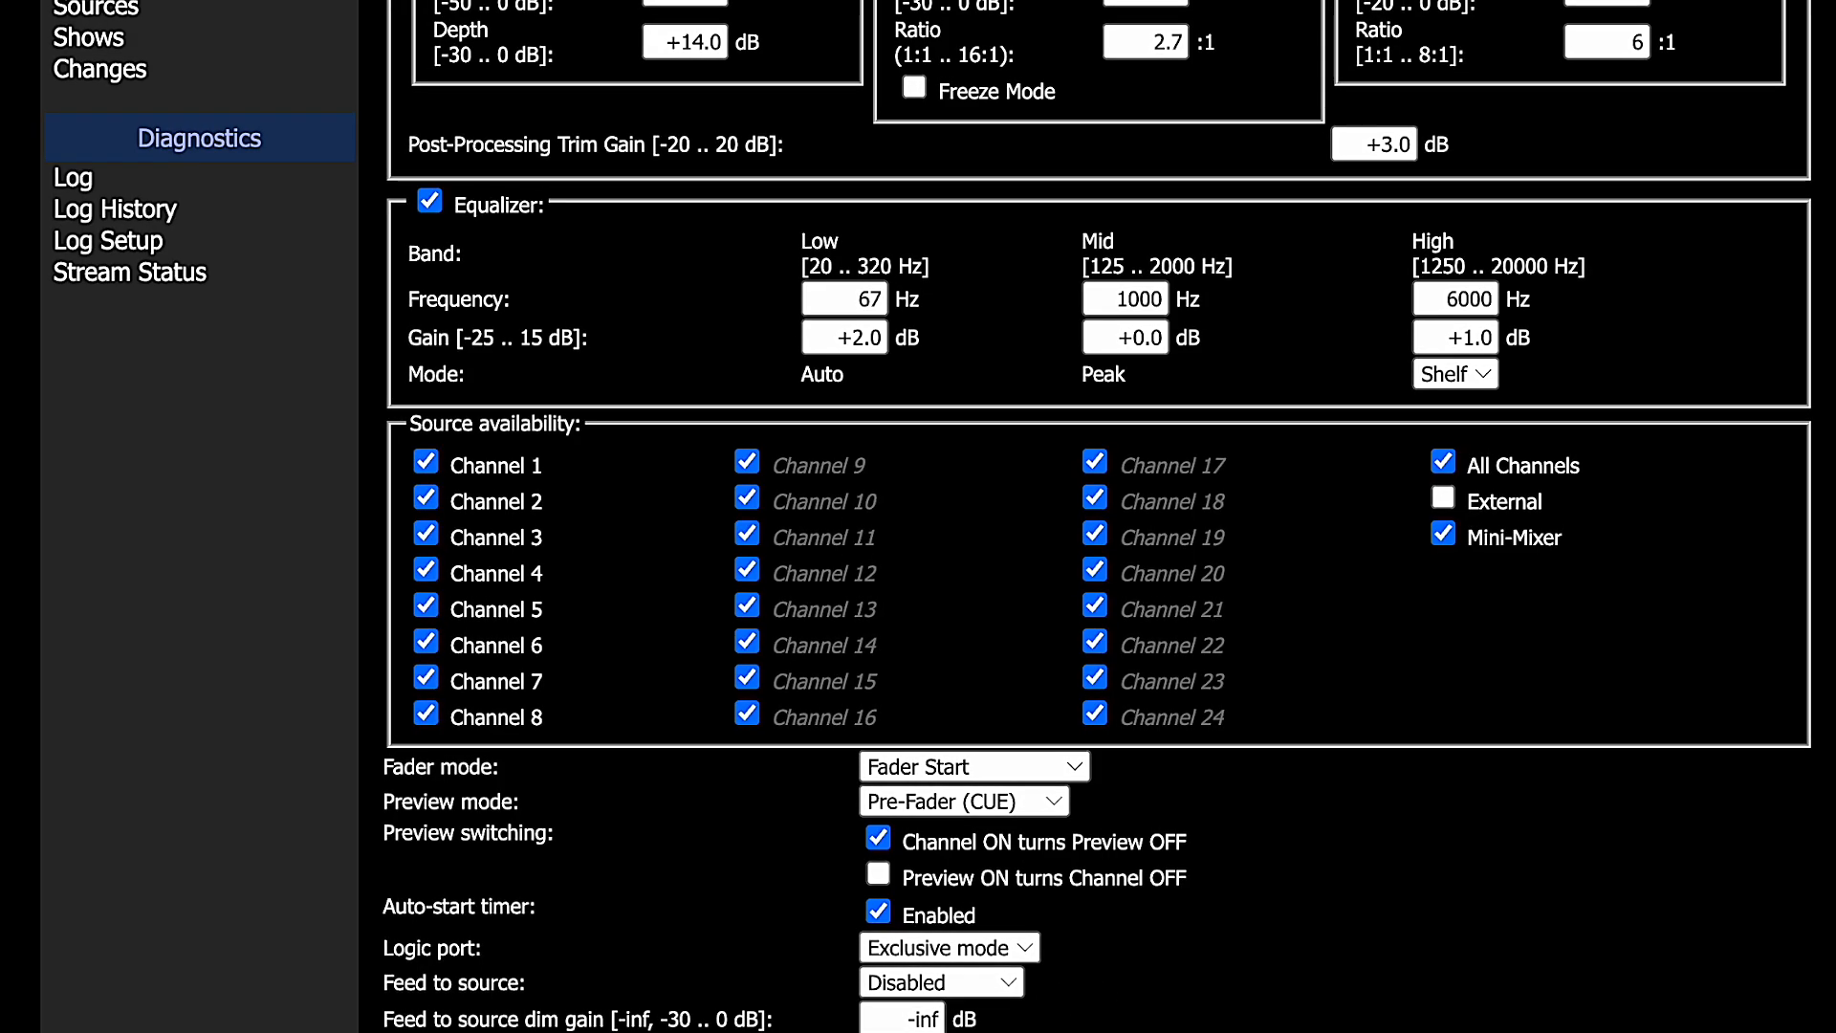
pyautogui.scroll(-3, 1597, 889)
pyautogui.click(1593, 886)
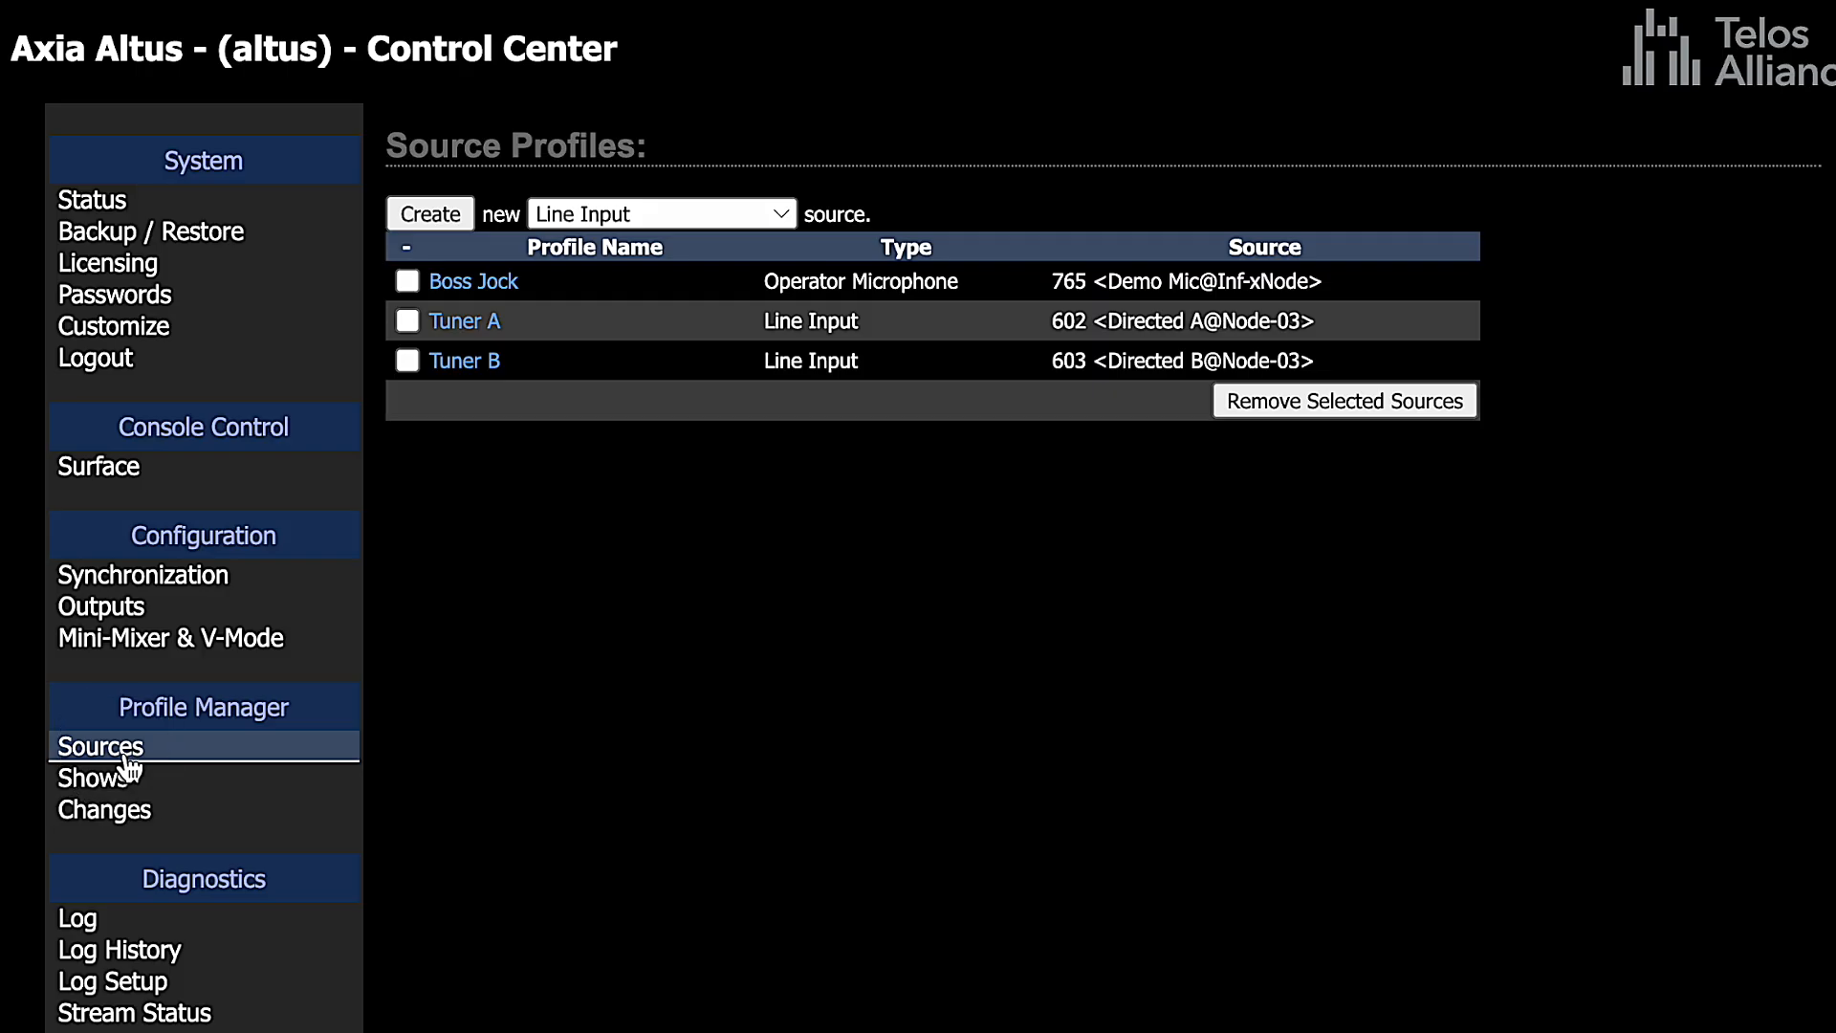
# Create a Line Input source profile named Turntable with 761 <Turntable@Inf-xNode> as its primary source.
pyautogui.click(788, 215)
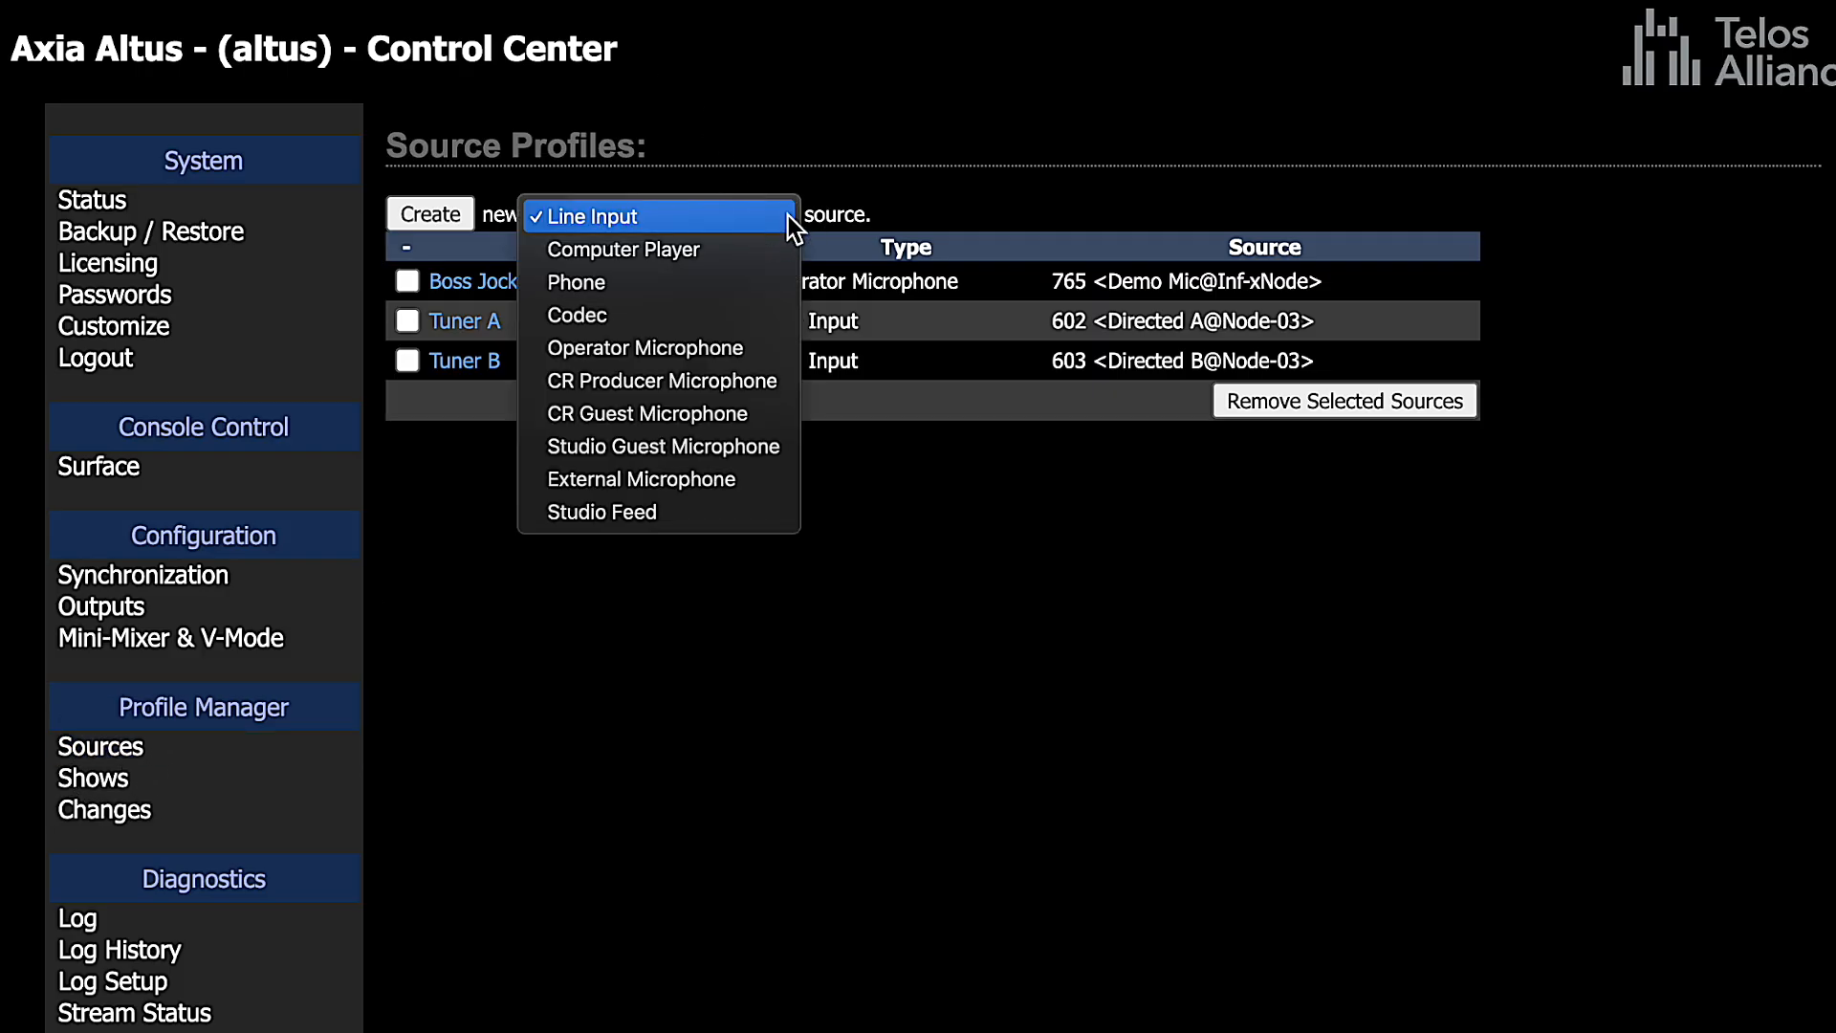
pyautogui.click(696, 219)
pyautogui.click(421, 214)
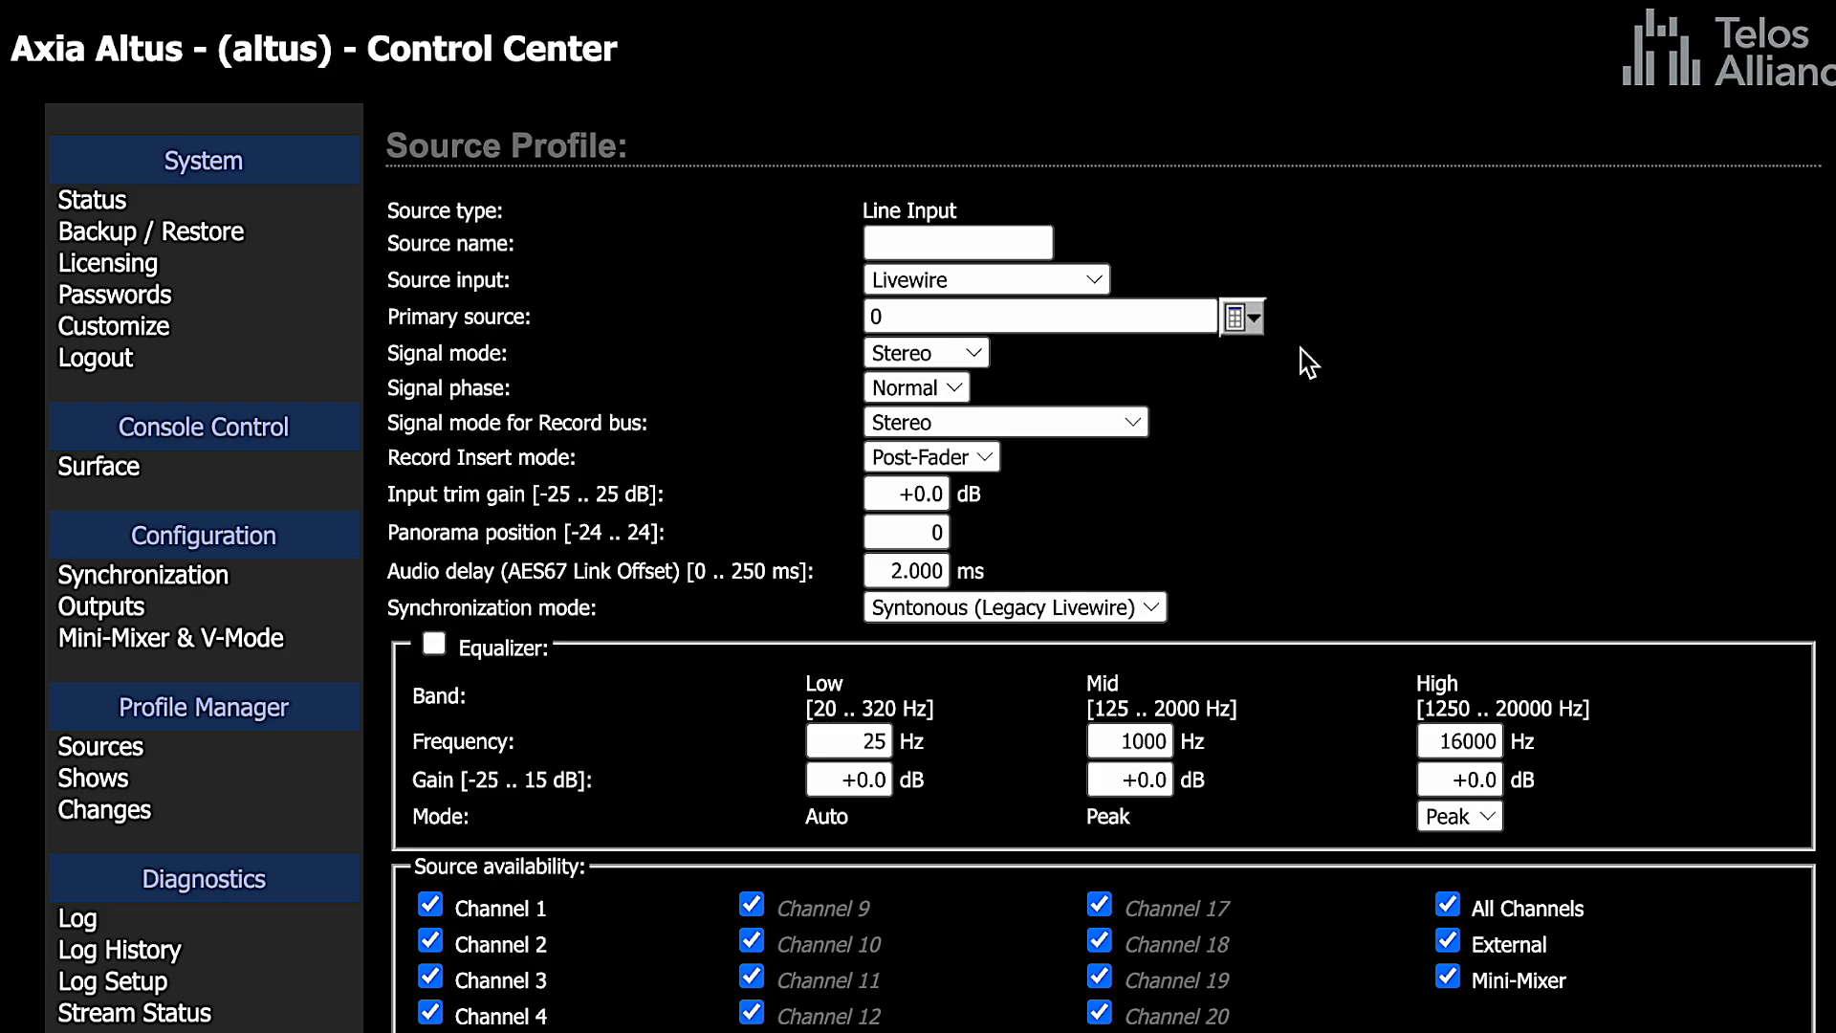
pyautogui.click(1259, 325)
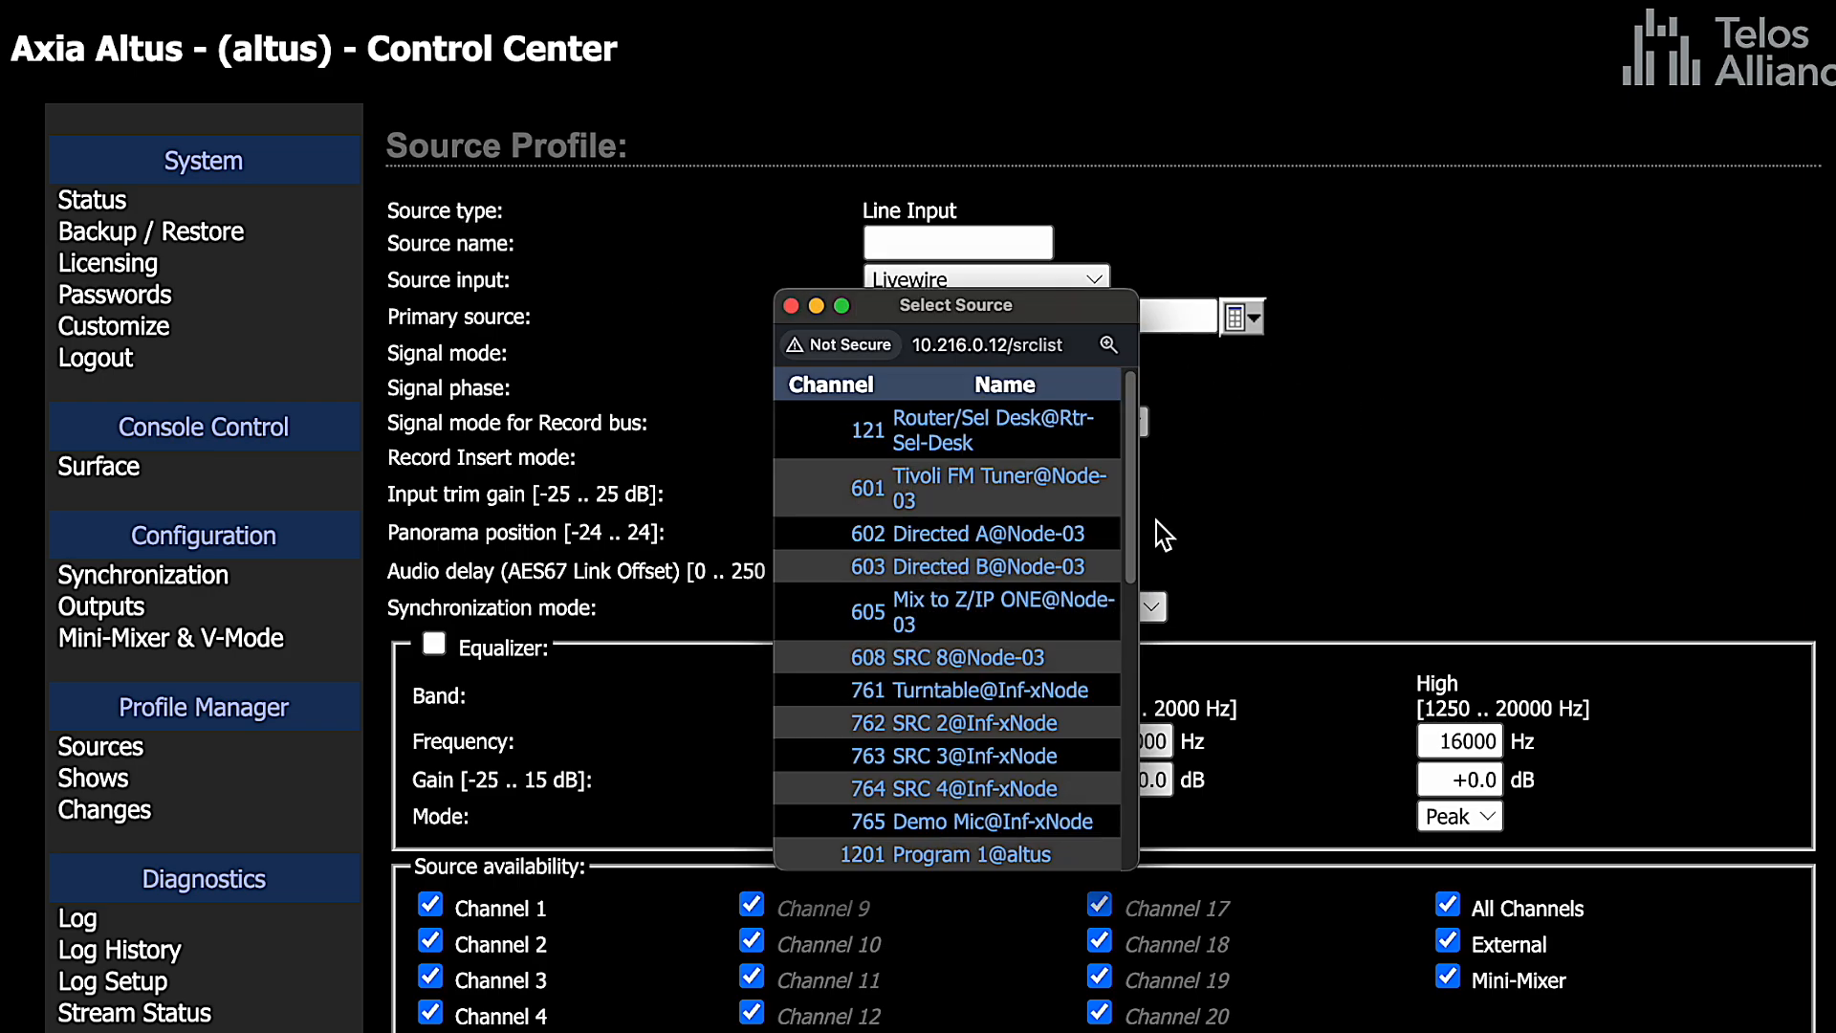
pyautogui.click(885, 698)
pyautogui.click(991, 247)
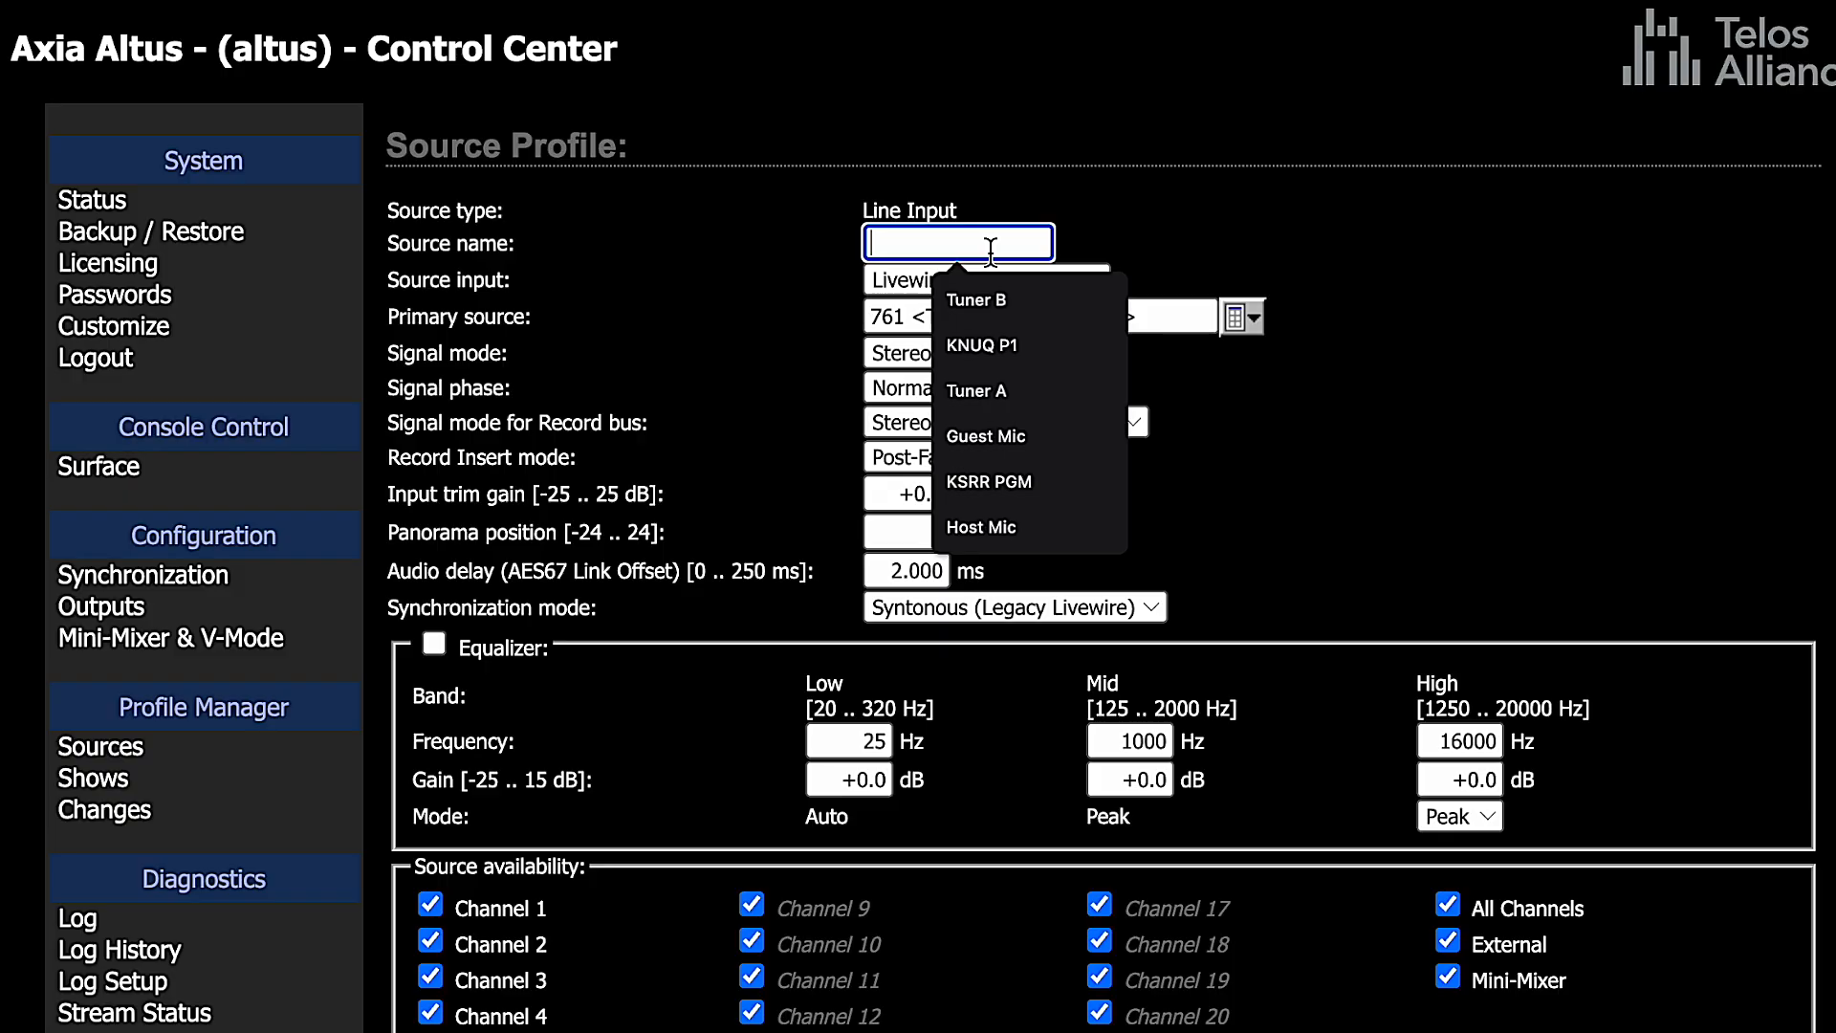
pyautogui.write('Turntable')
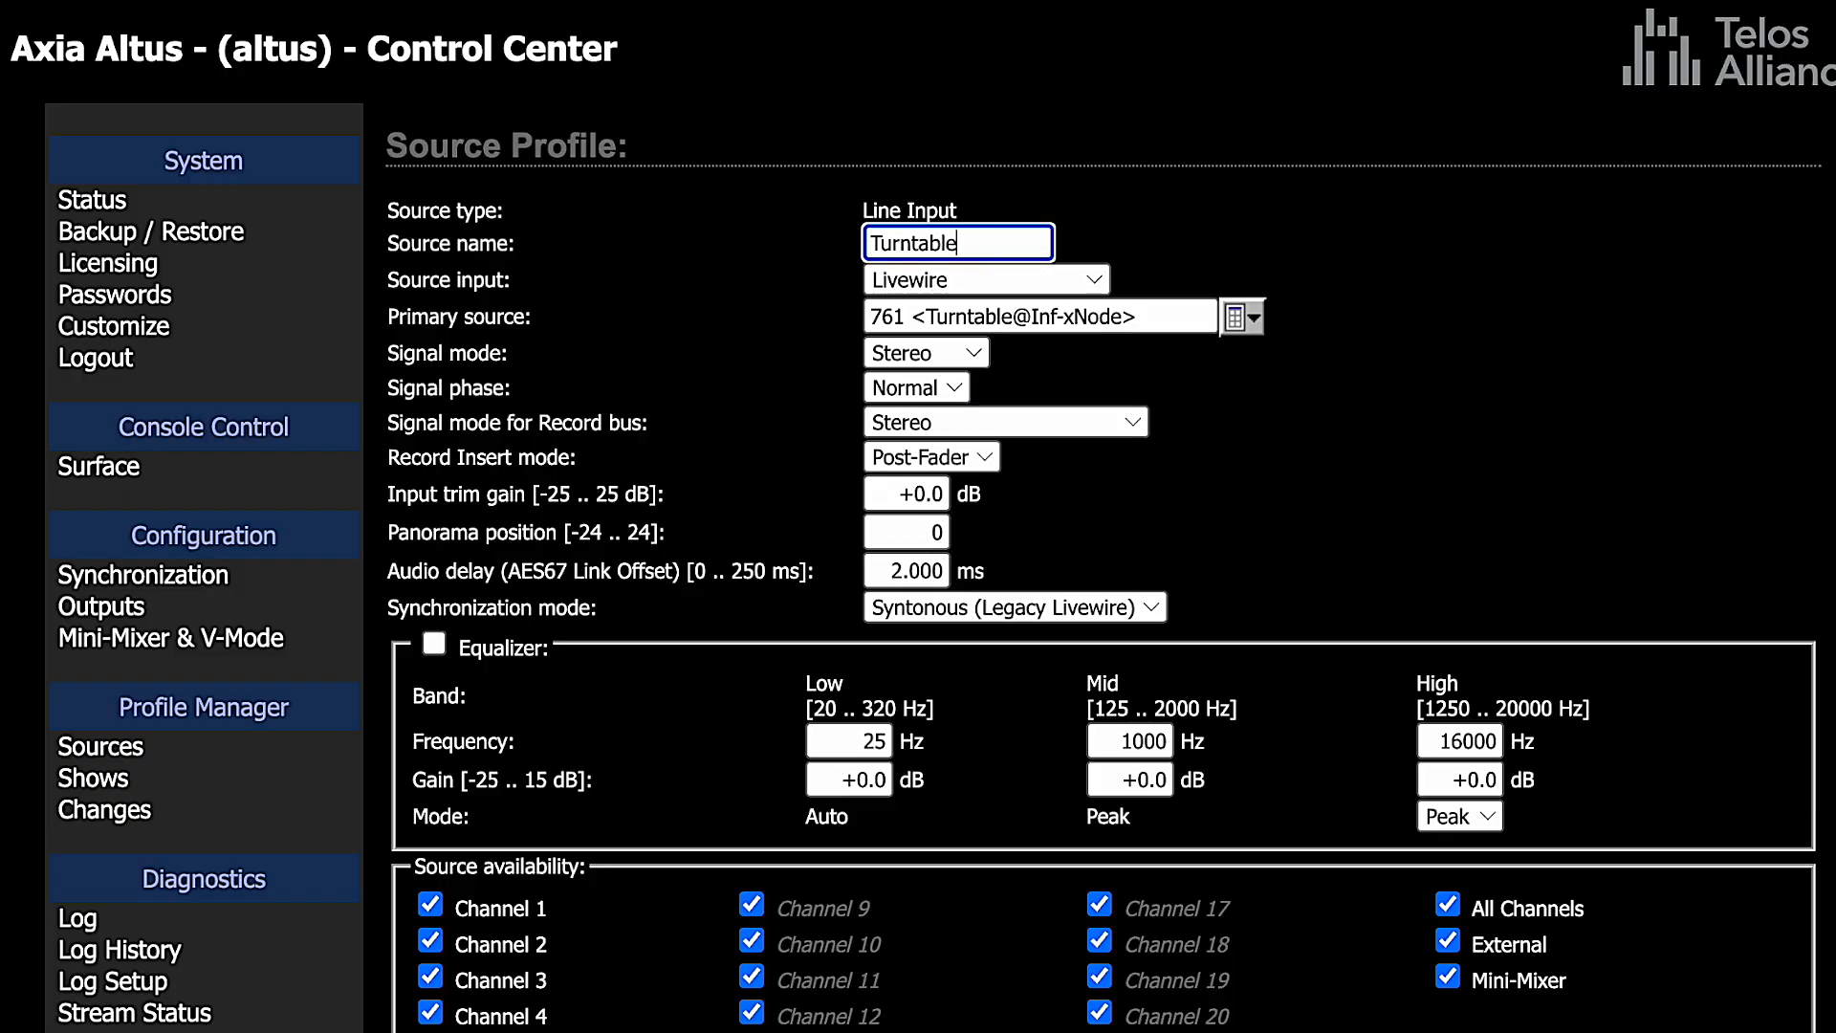
pyautogui.press('Tab')
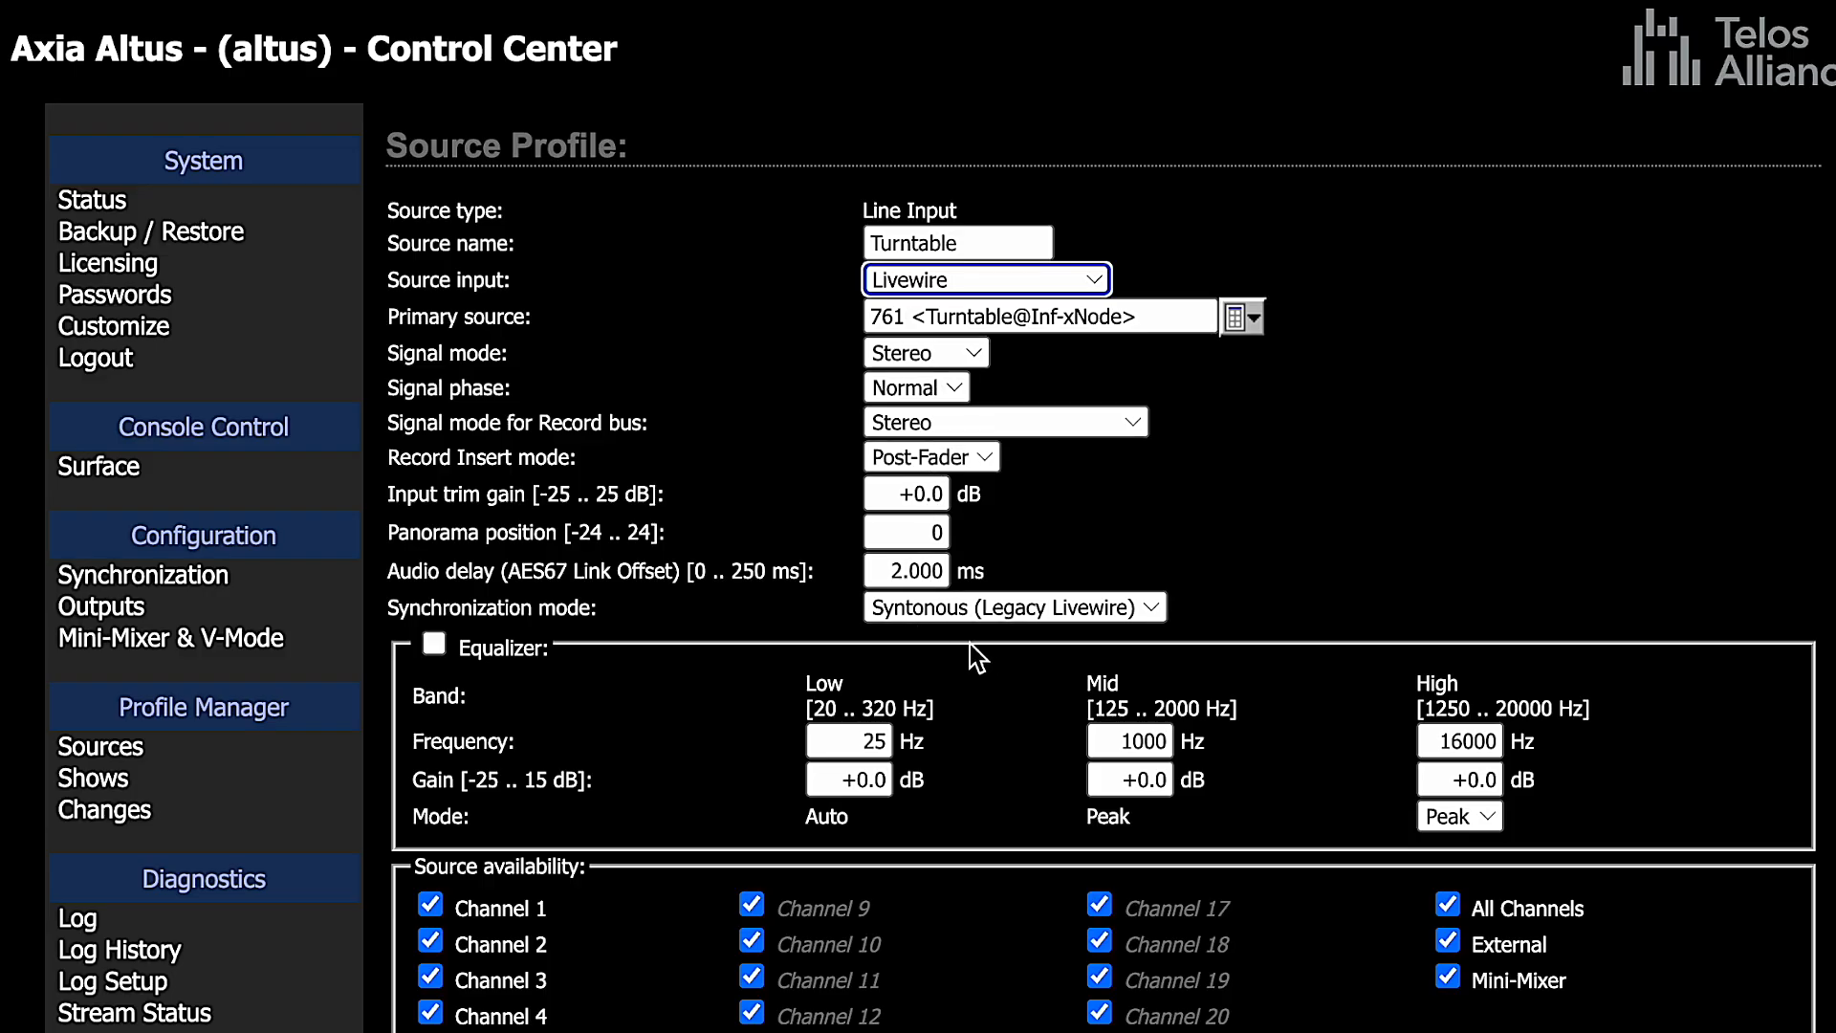
# Remove the Turntable source's External availability and save the profile.
pyautogui.scroll(-1, 623, 743)
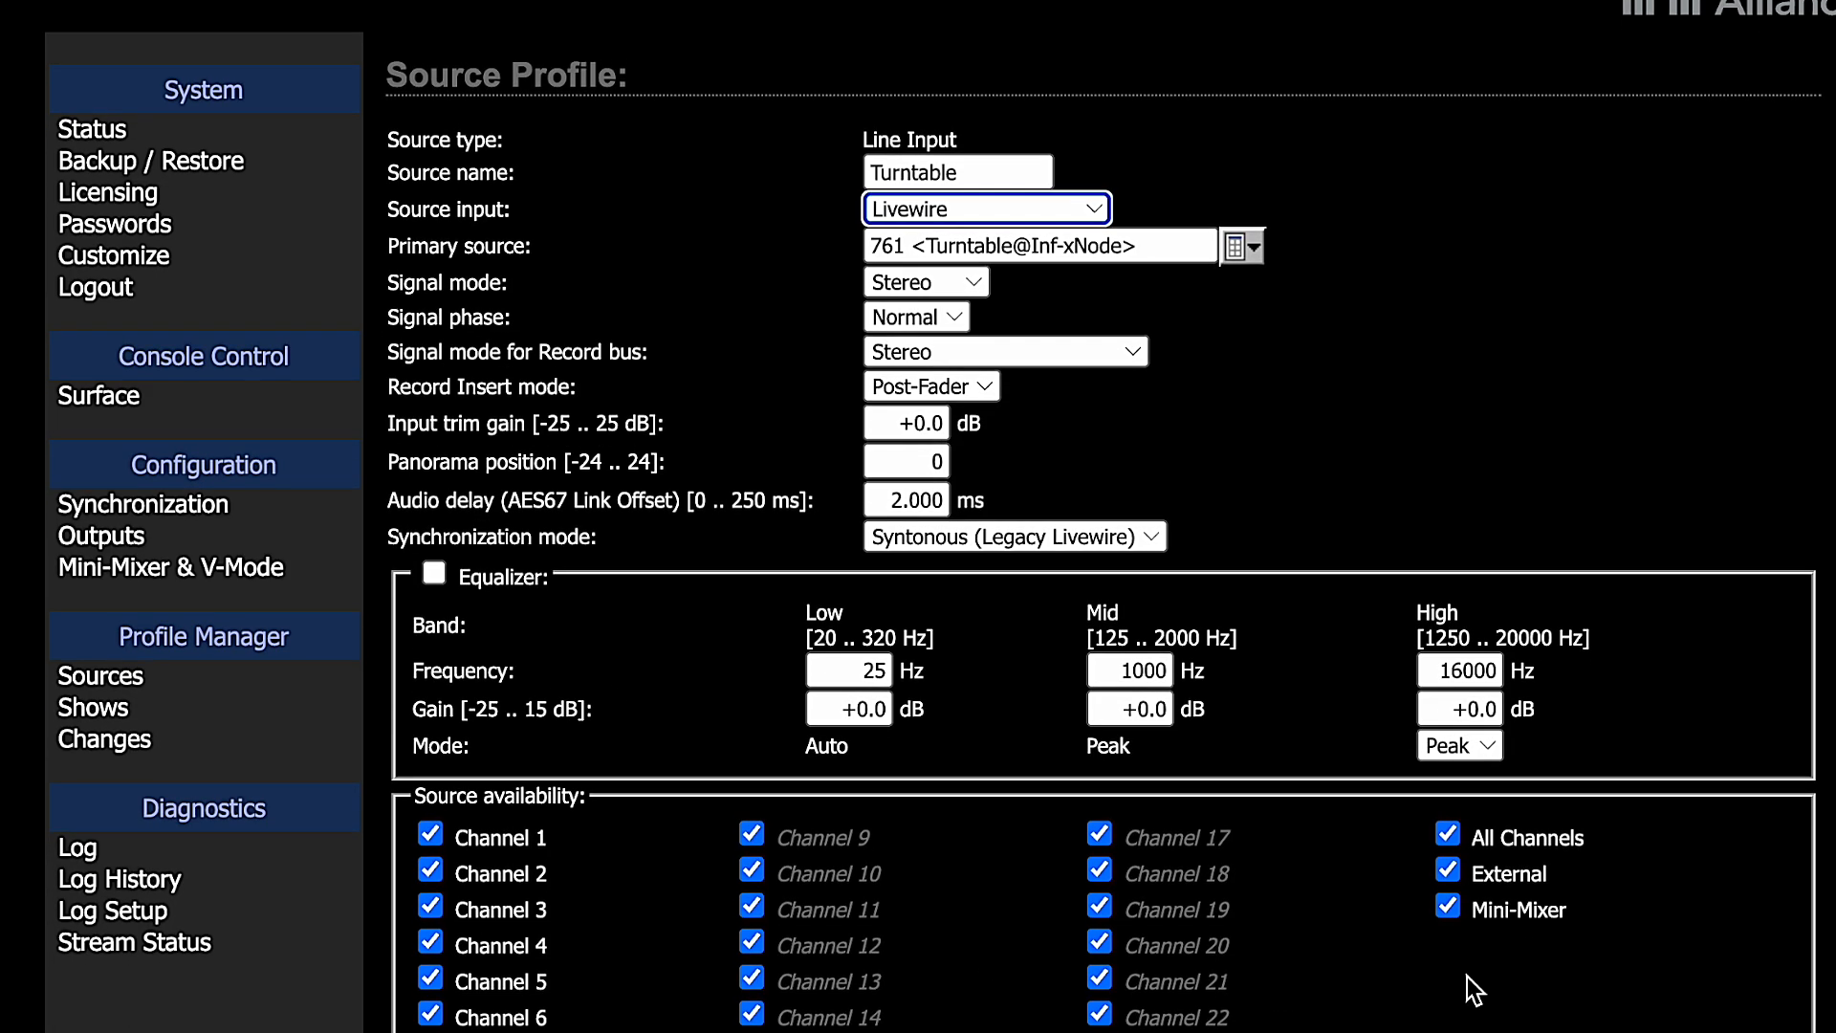
pyautogui.click(1475, 875)
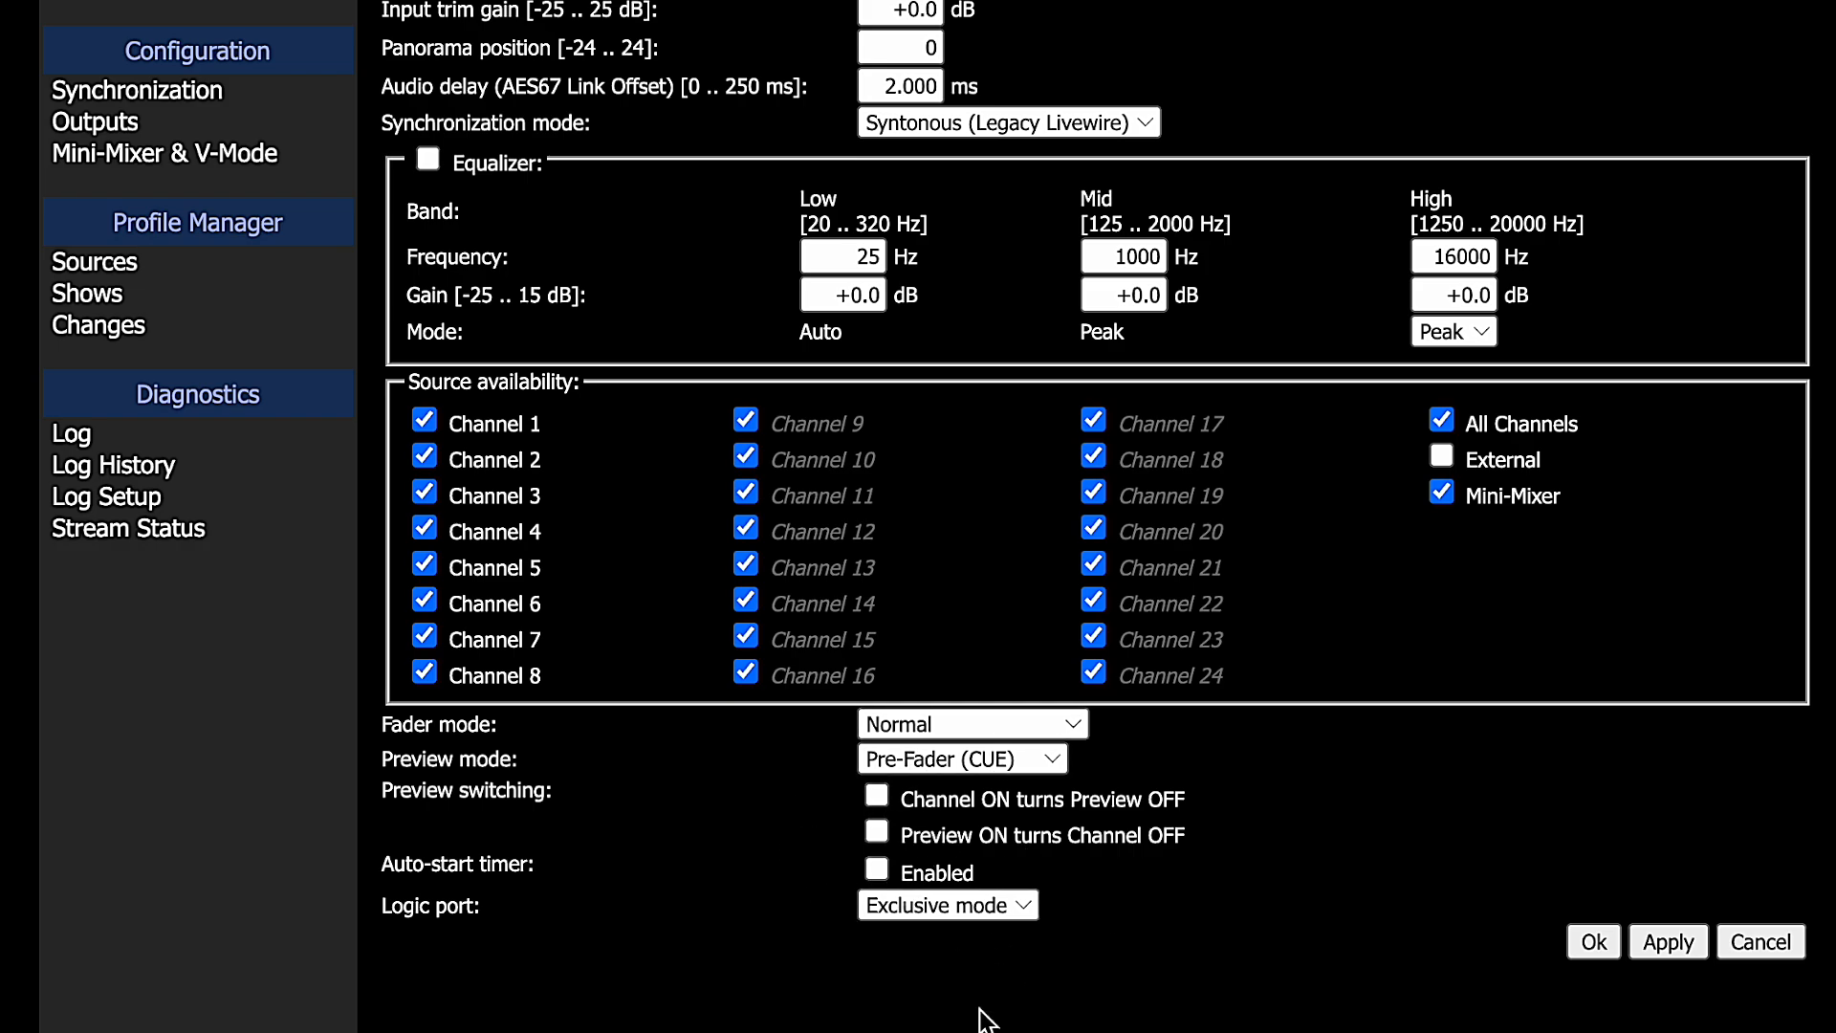
pyautogui.click(1587, 942)
pyautogui.scroll(4, 909, 415)
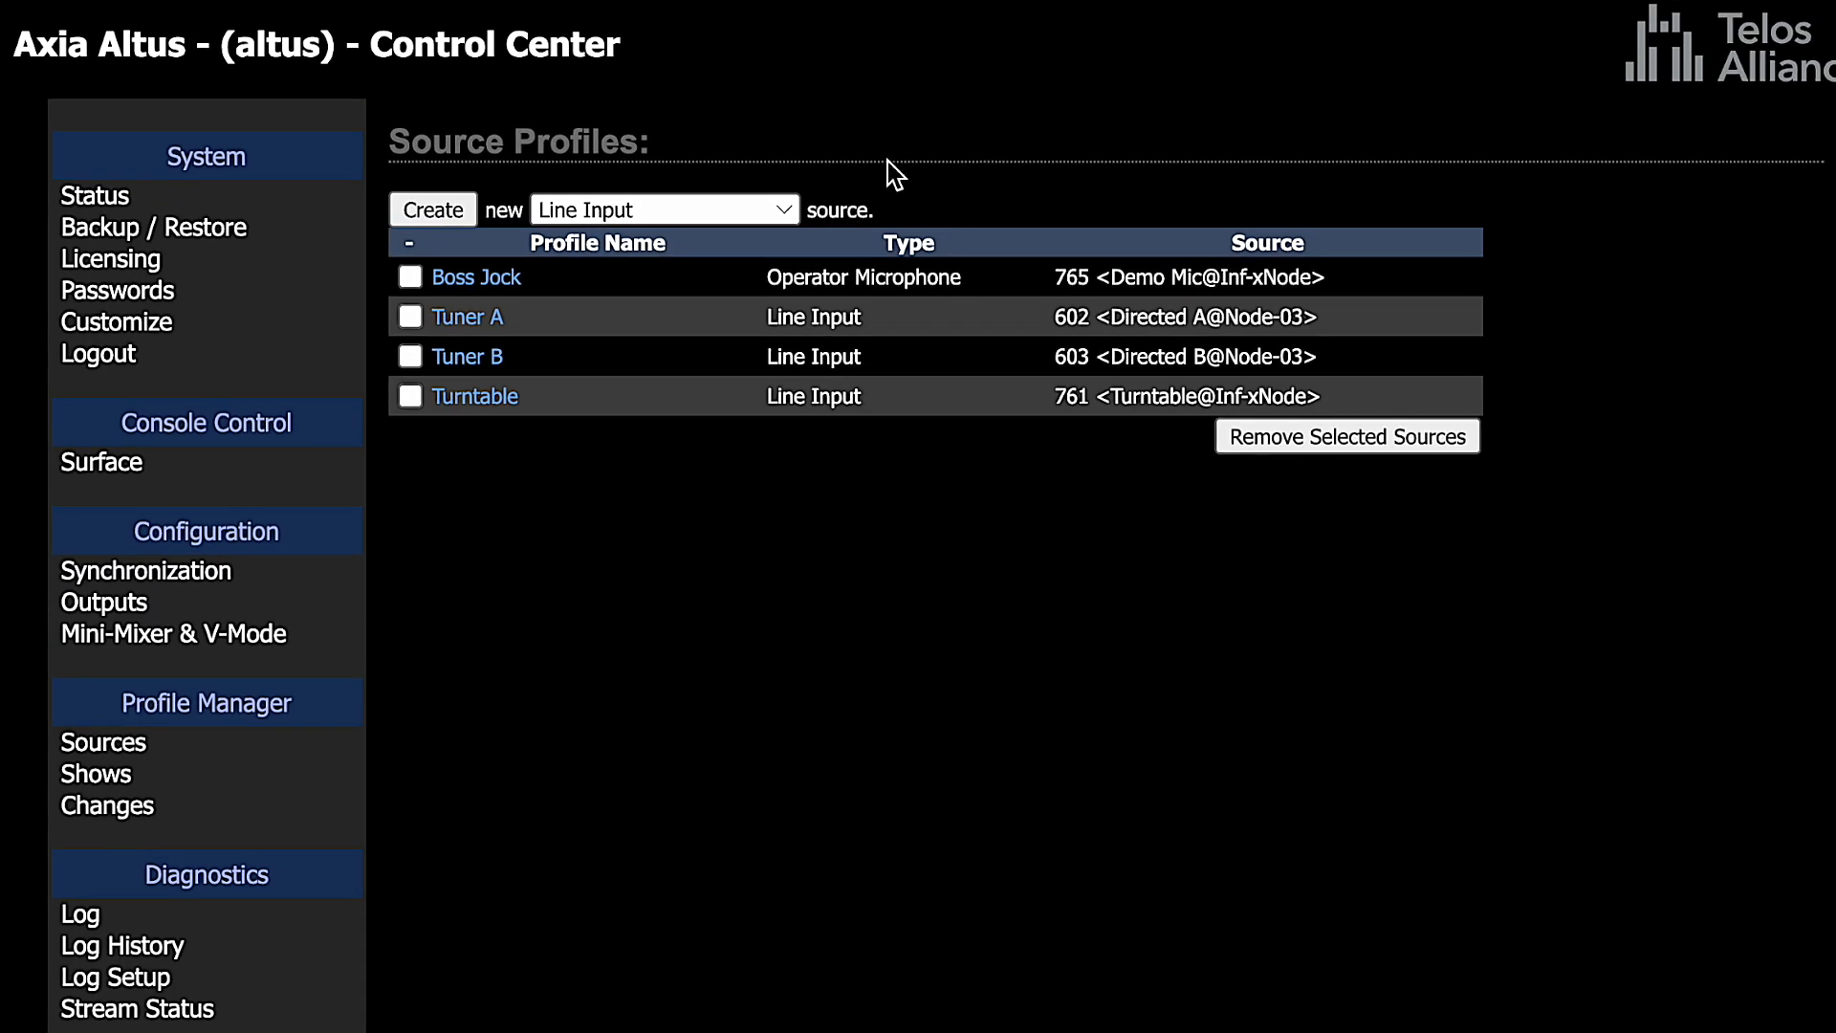
# Create a Computer Player source profile named Prod PC with channel 1301 DreamFyre01 as its primary source.
pyautogui.click(783, 214)
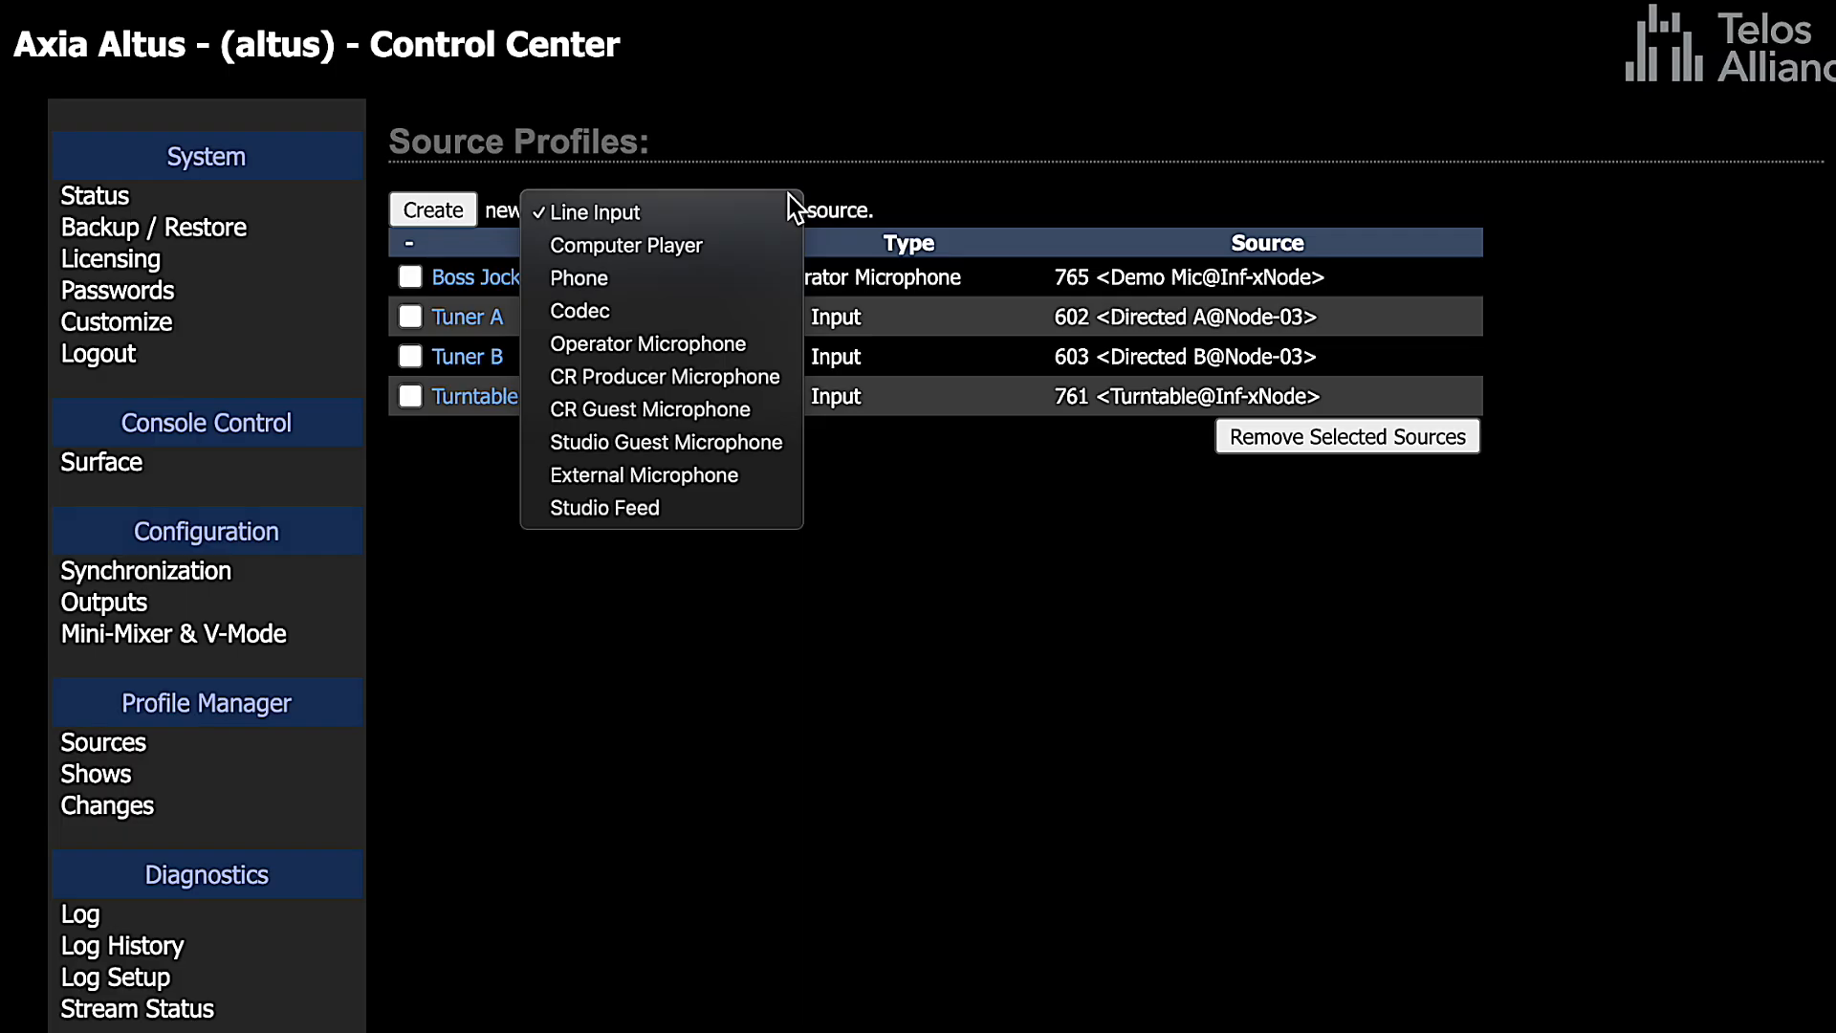
pyautogui.click(703, 251)
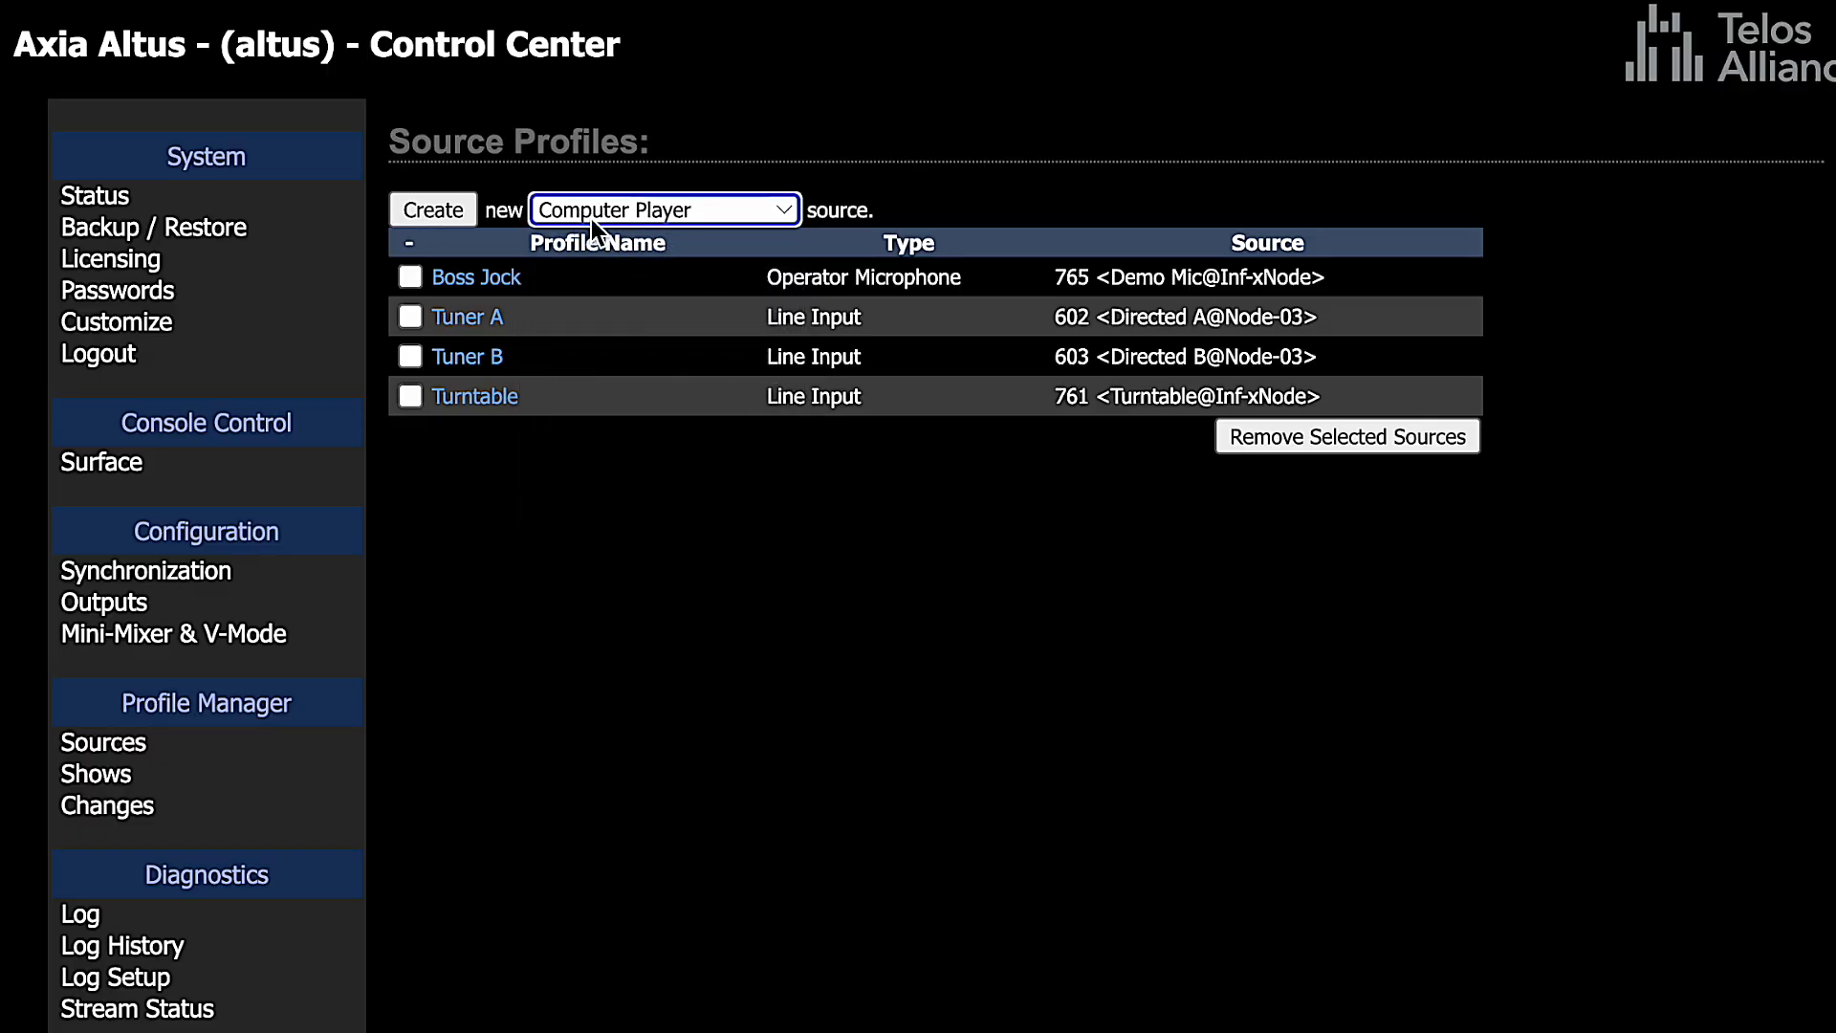
pyautogui.click(465, 206)
pyautogui.click(889, 239)
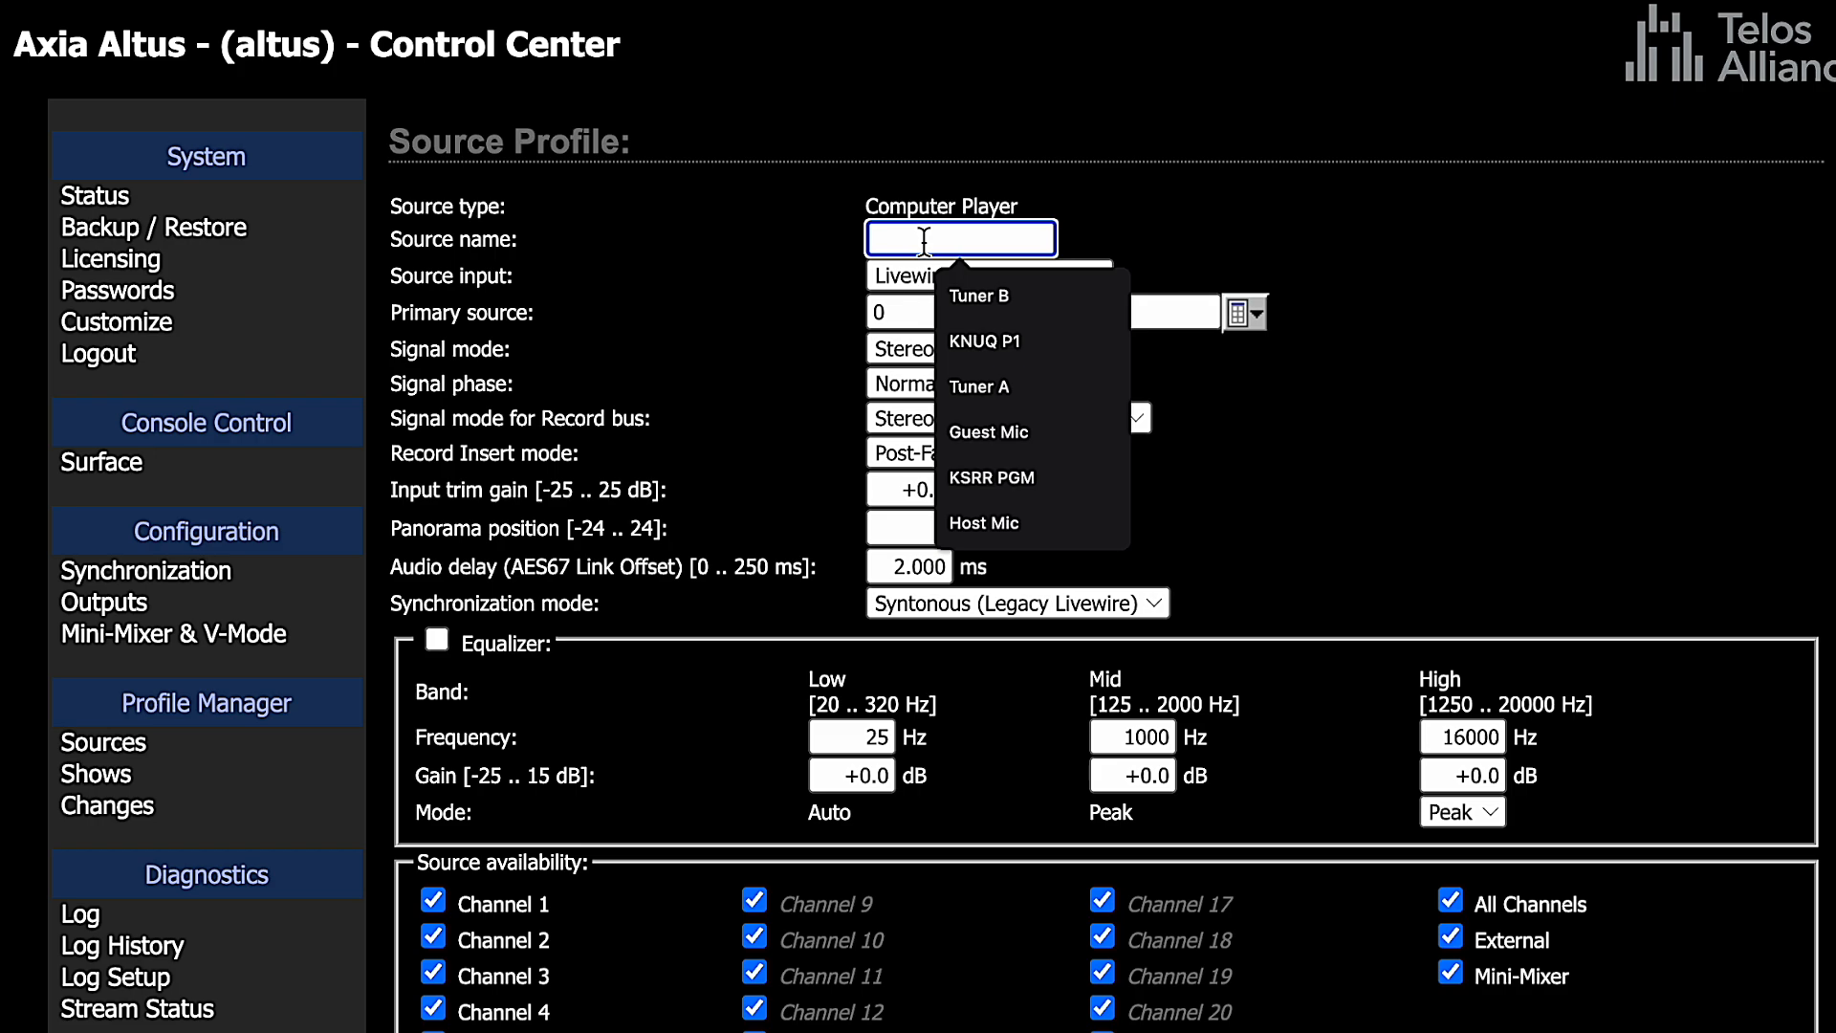
pyautogui.write('Prod PC')
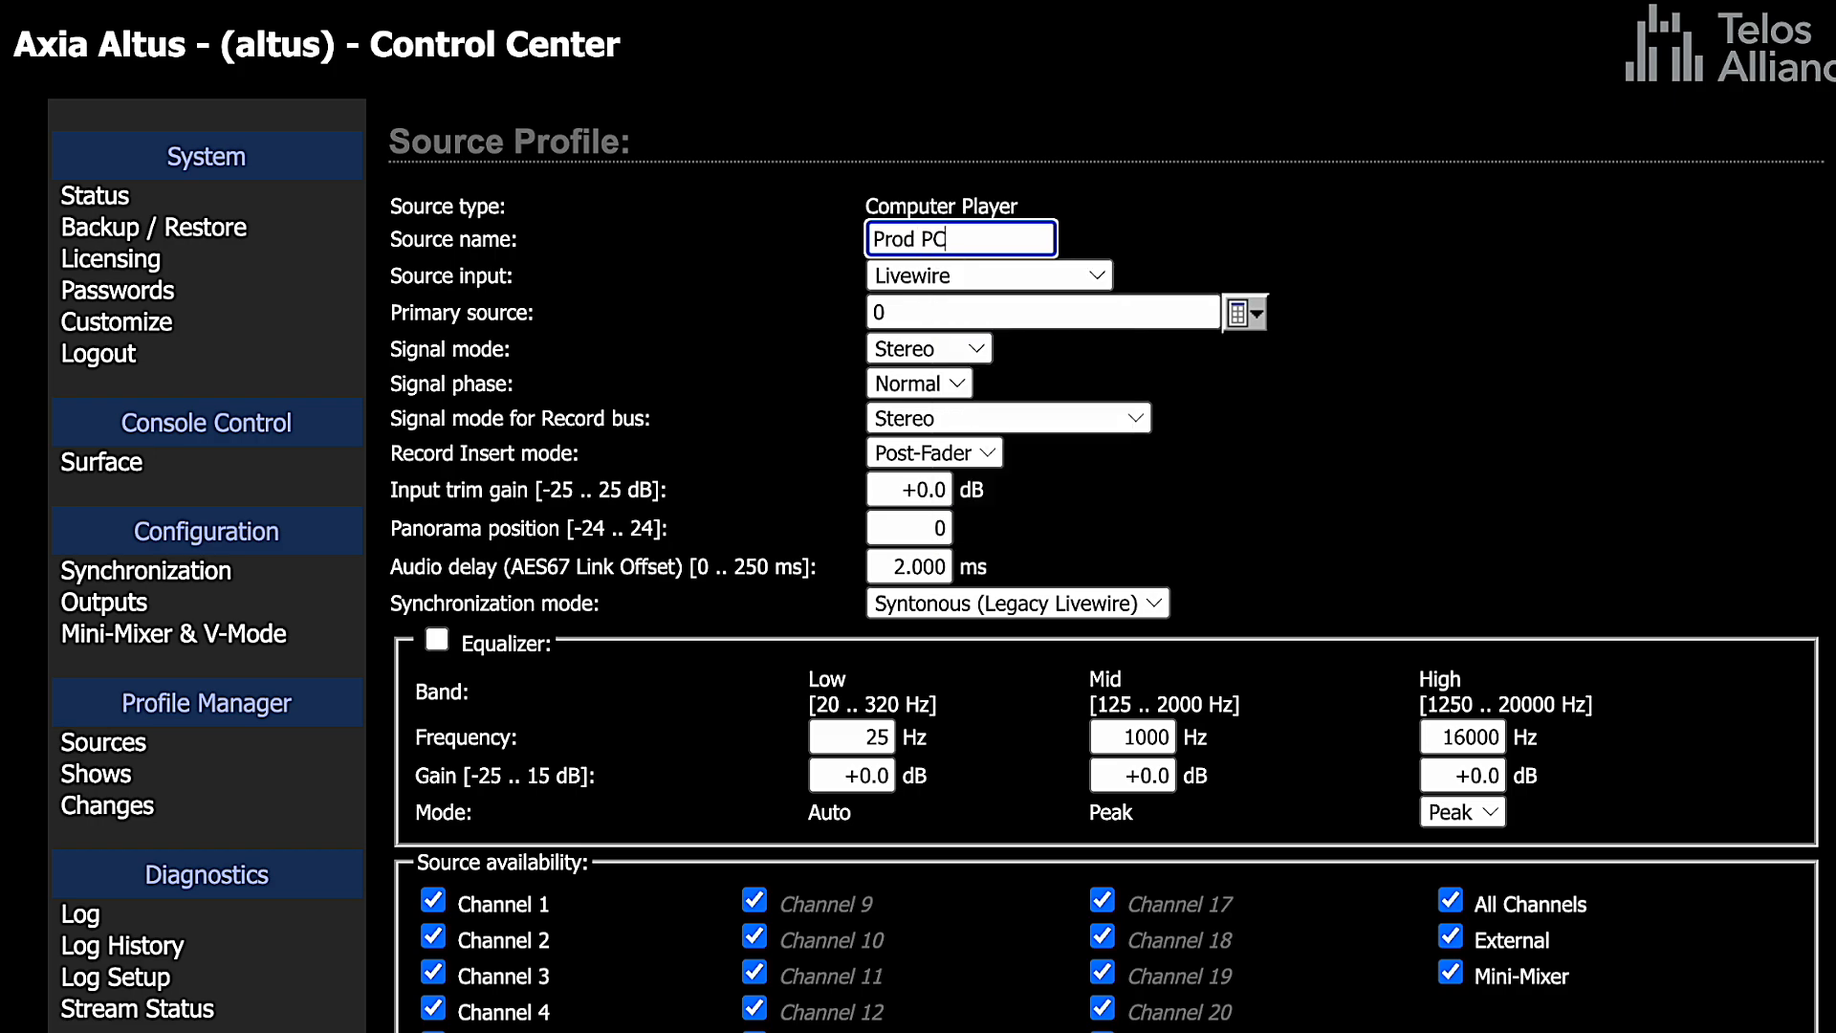
pyautogui.click(1243, 313)
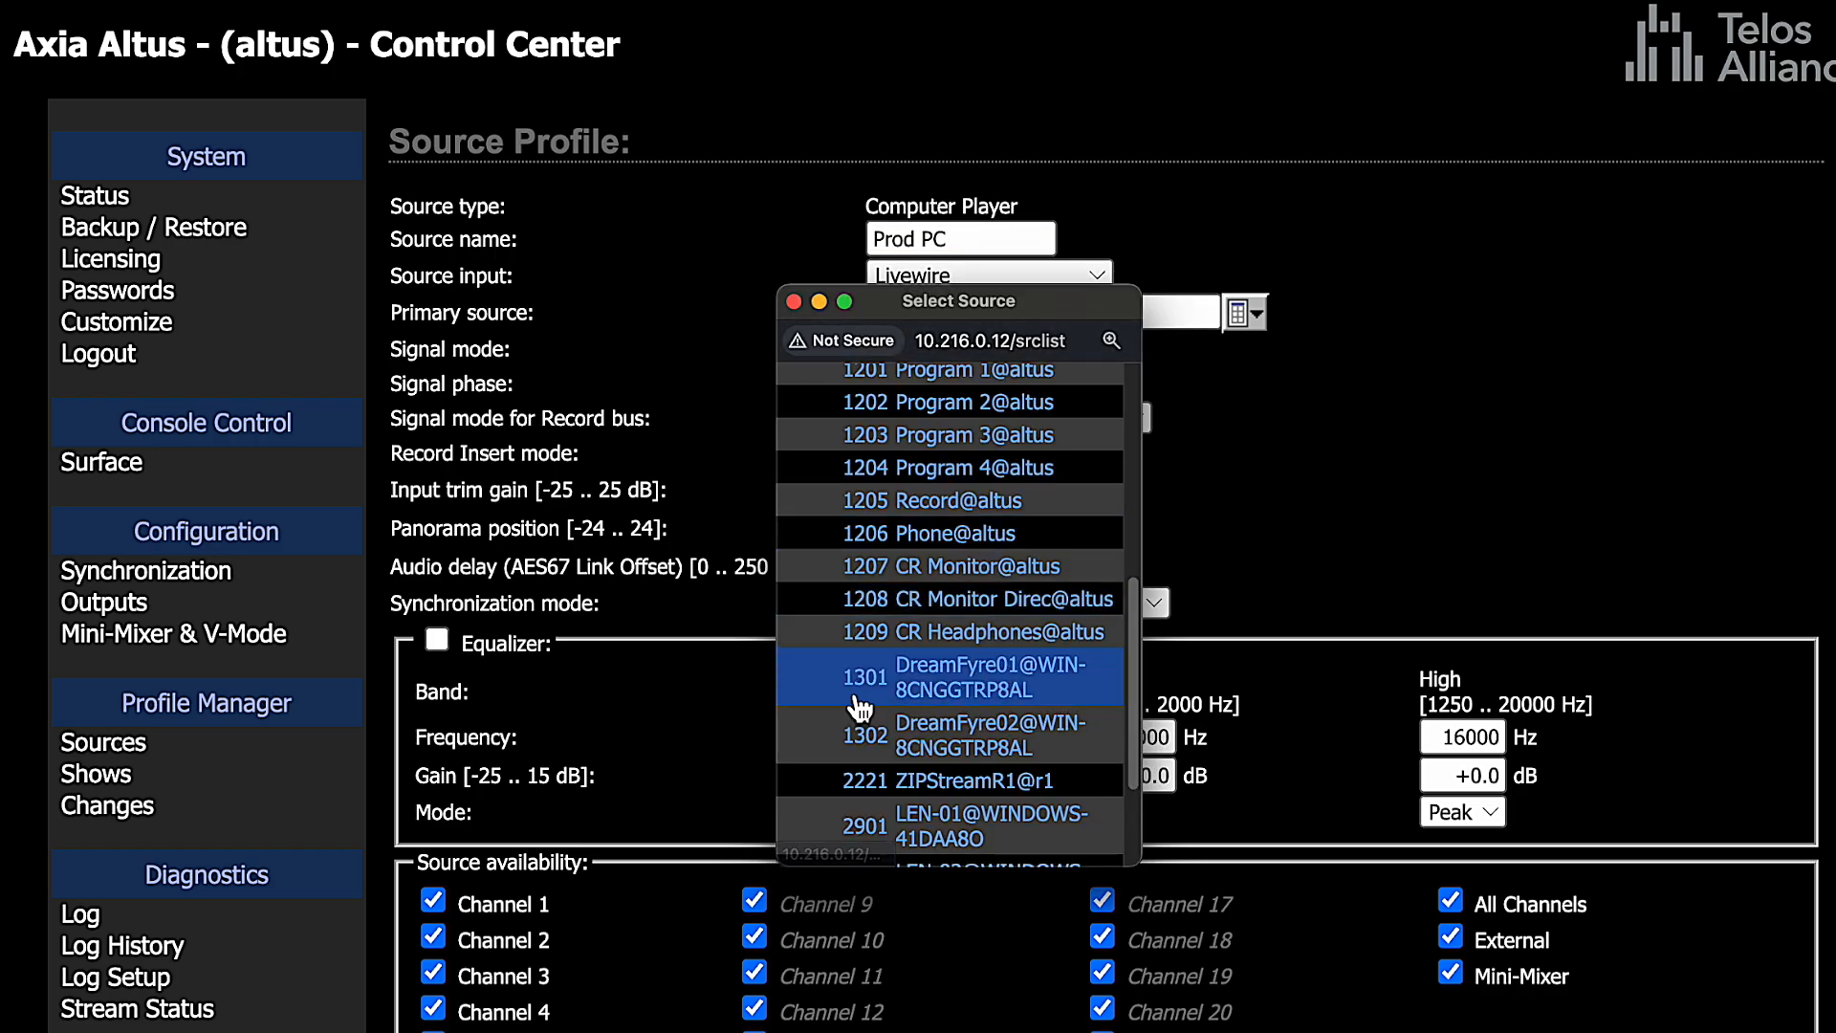
pyautogui.click(1021, 691)
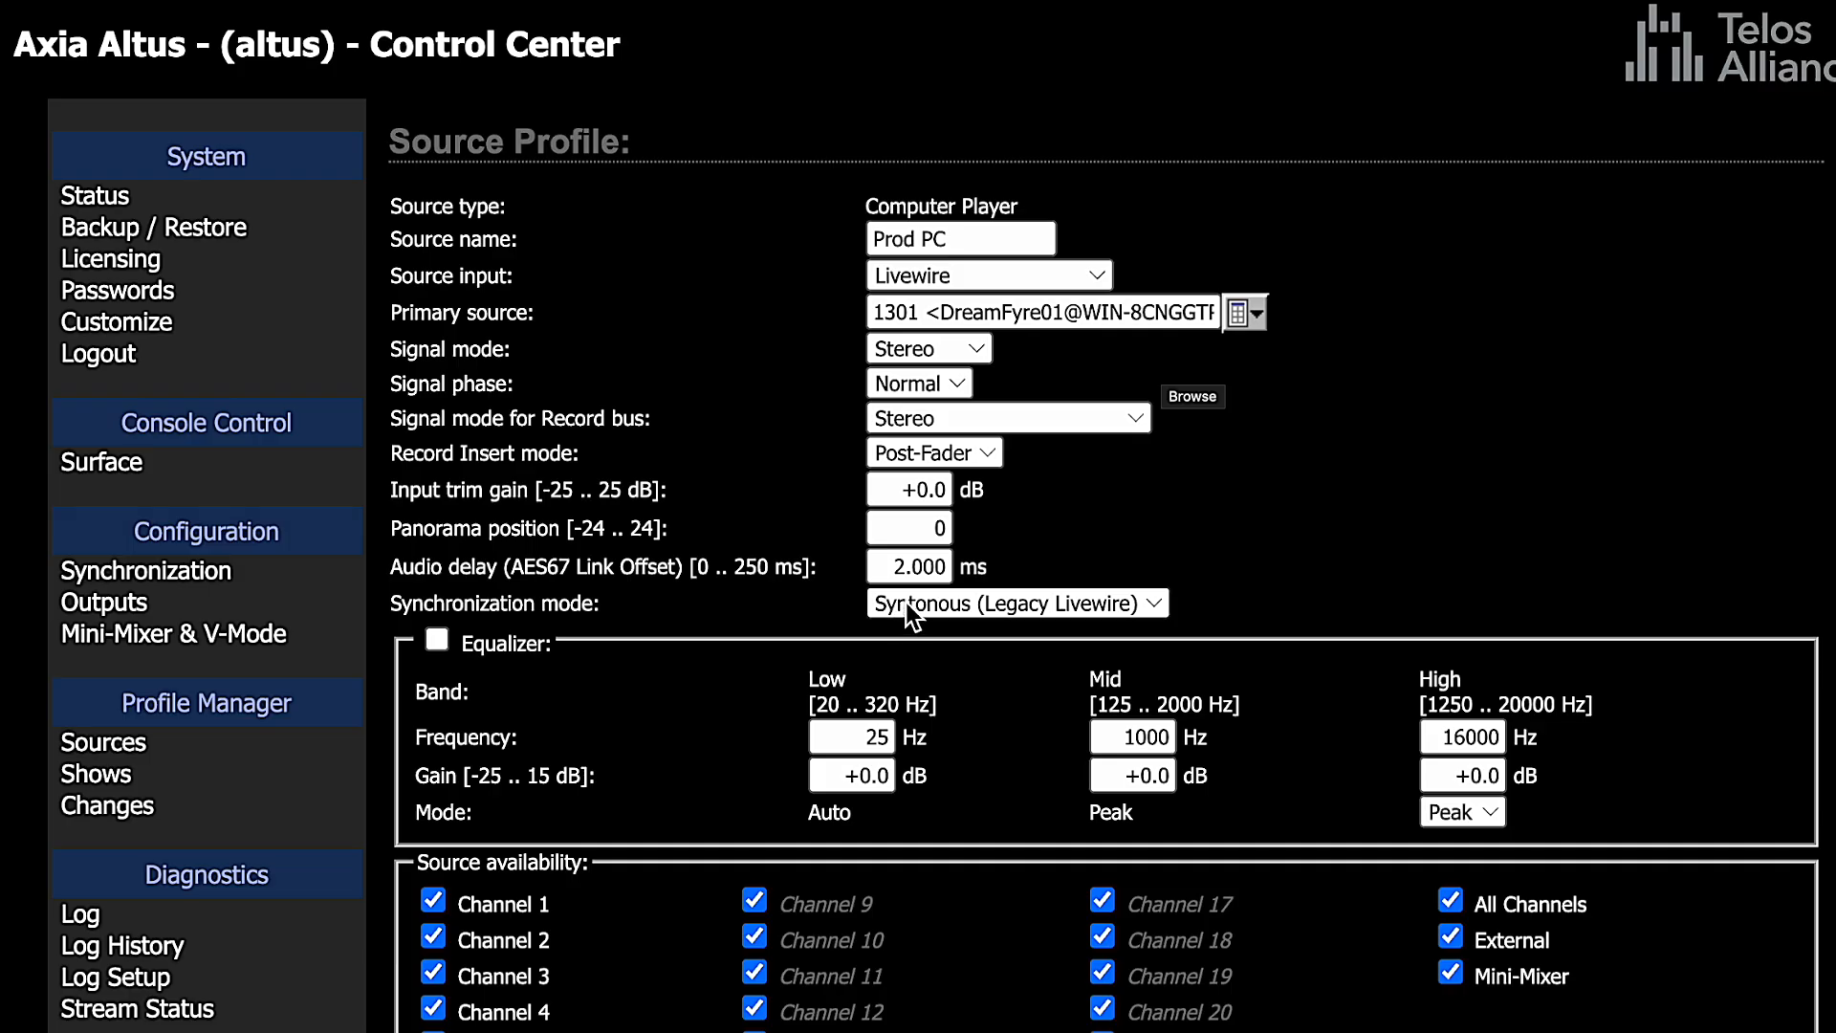
# Remove Prod PC's External availability, set its logic port to Disabled, and save the profile.
pyautogui.click(1454, 939)
pyautogui.scroll(-1, 1337, 933)
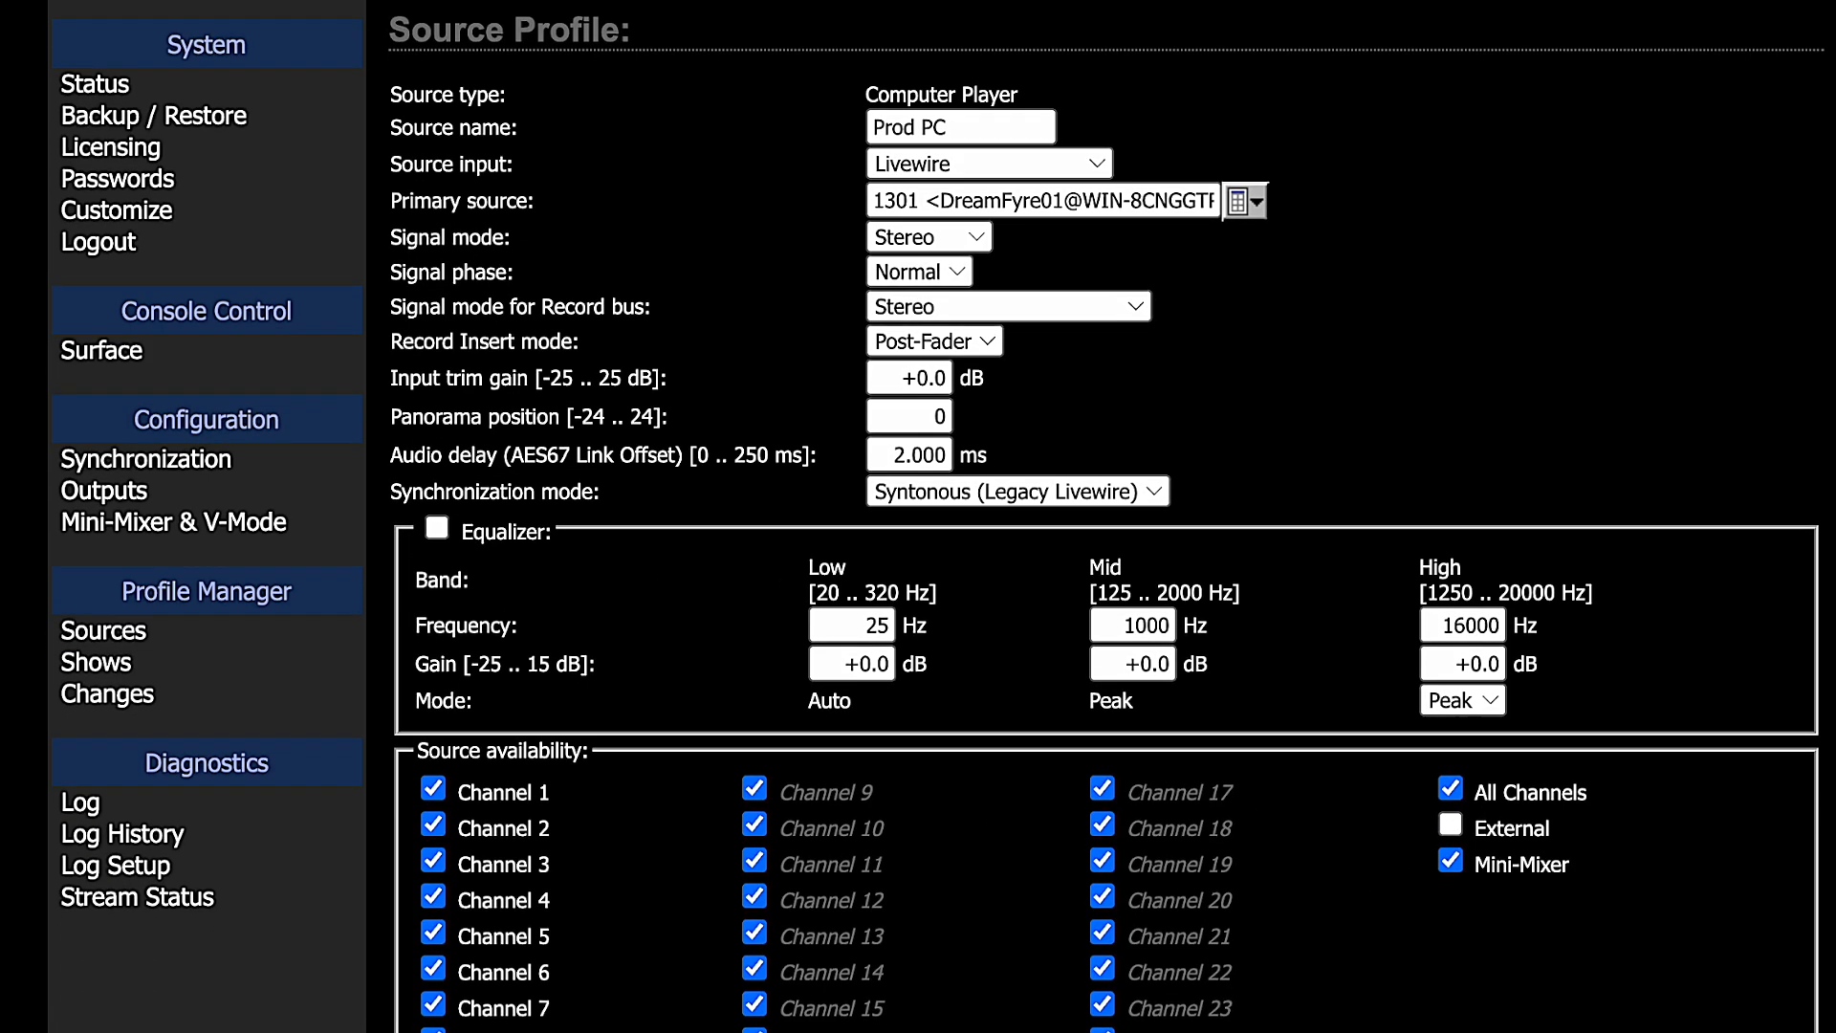
pyautogui.scroll(-4, 1013, 937)
pyautogui.click(1013, 983)
pyautogui.click(1004, 882)
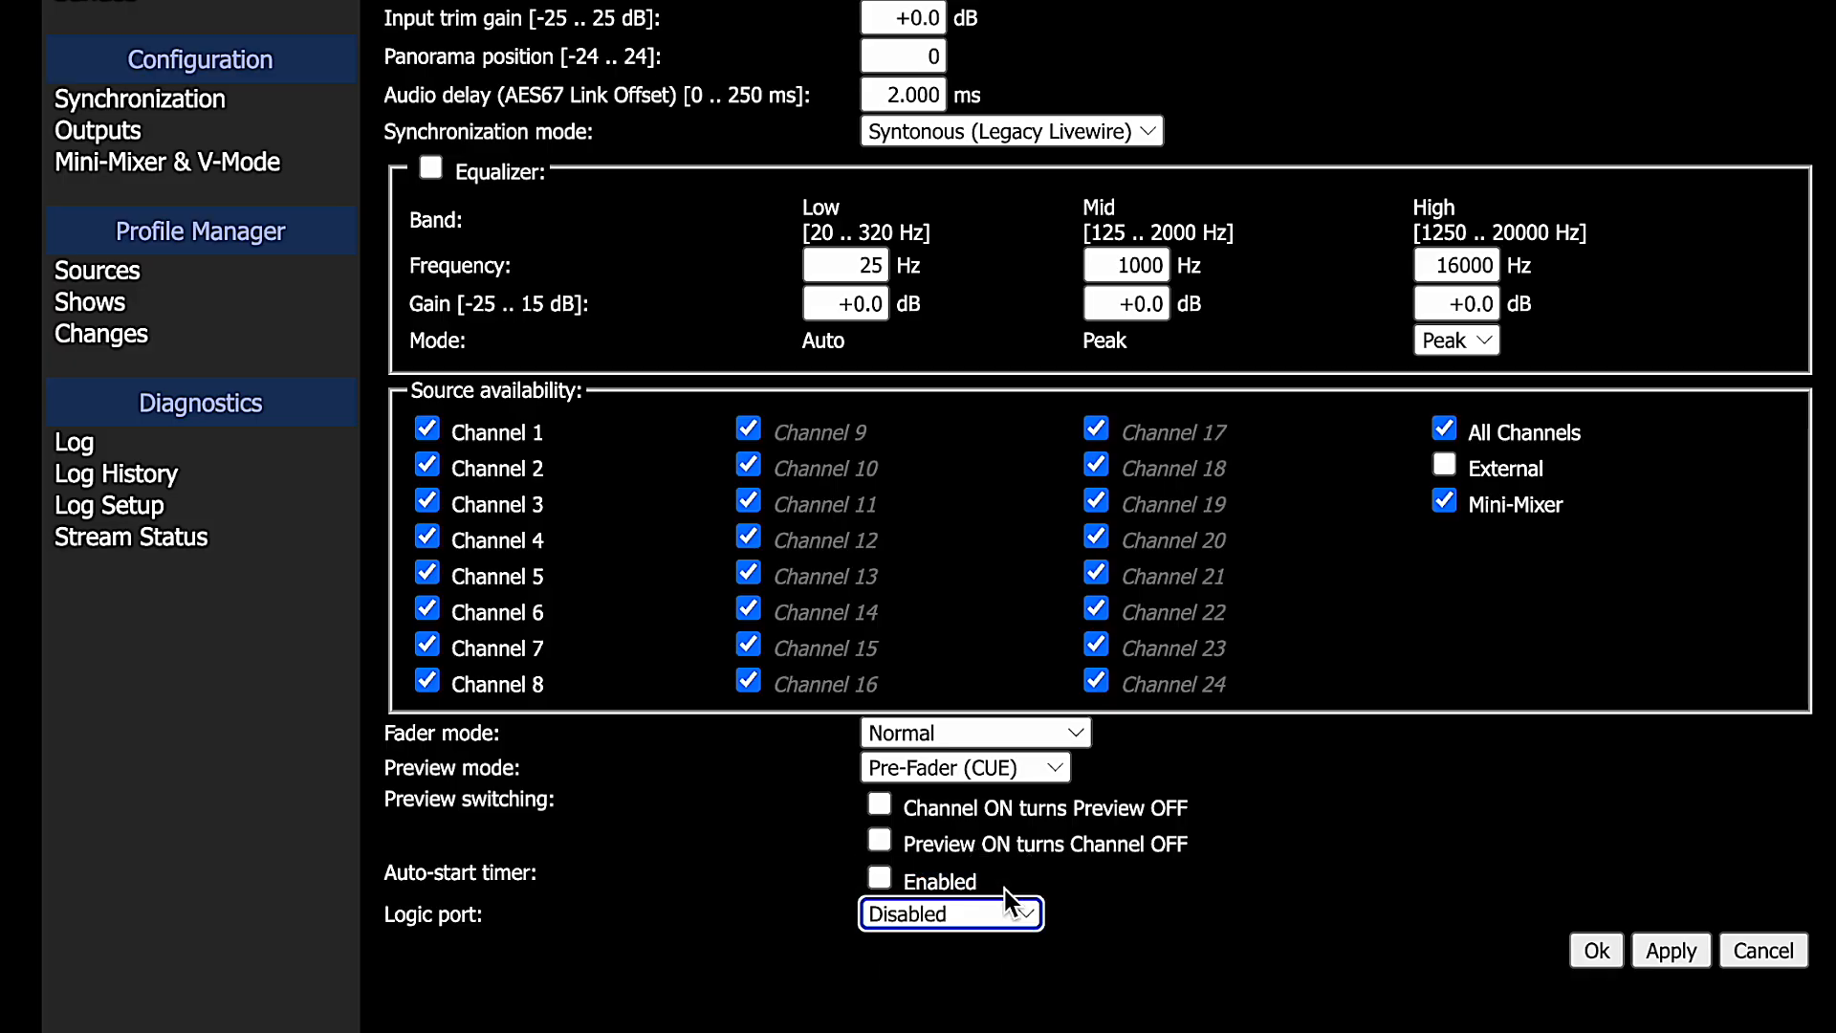
pyautogui.click(1596, 949)
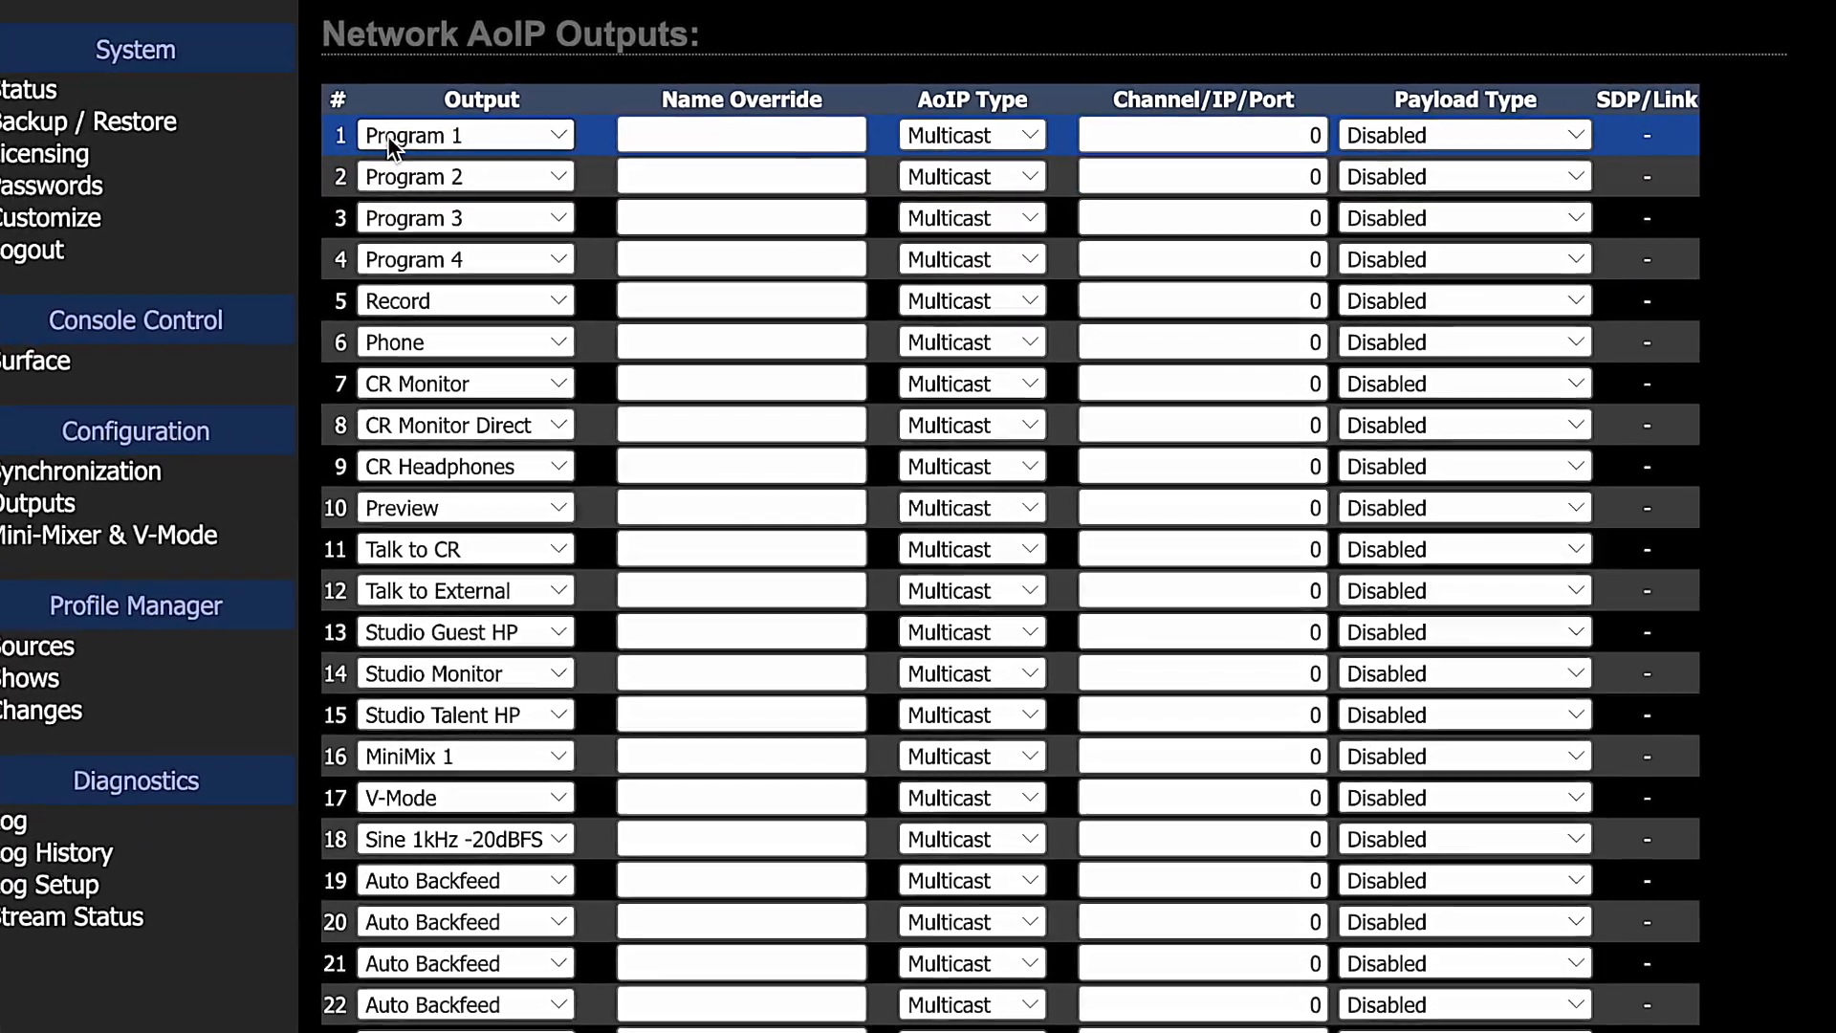
# Choose Program 1 for network output 1 and set its name override to WXYZ PGM 1.
pyautogui.click(529, 144)
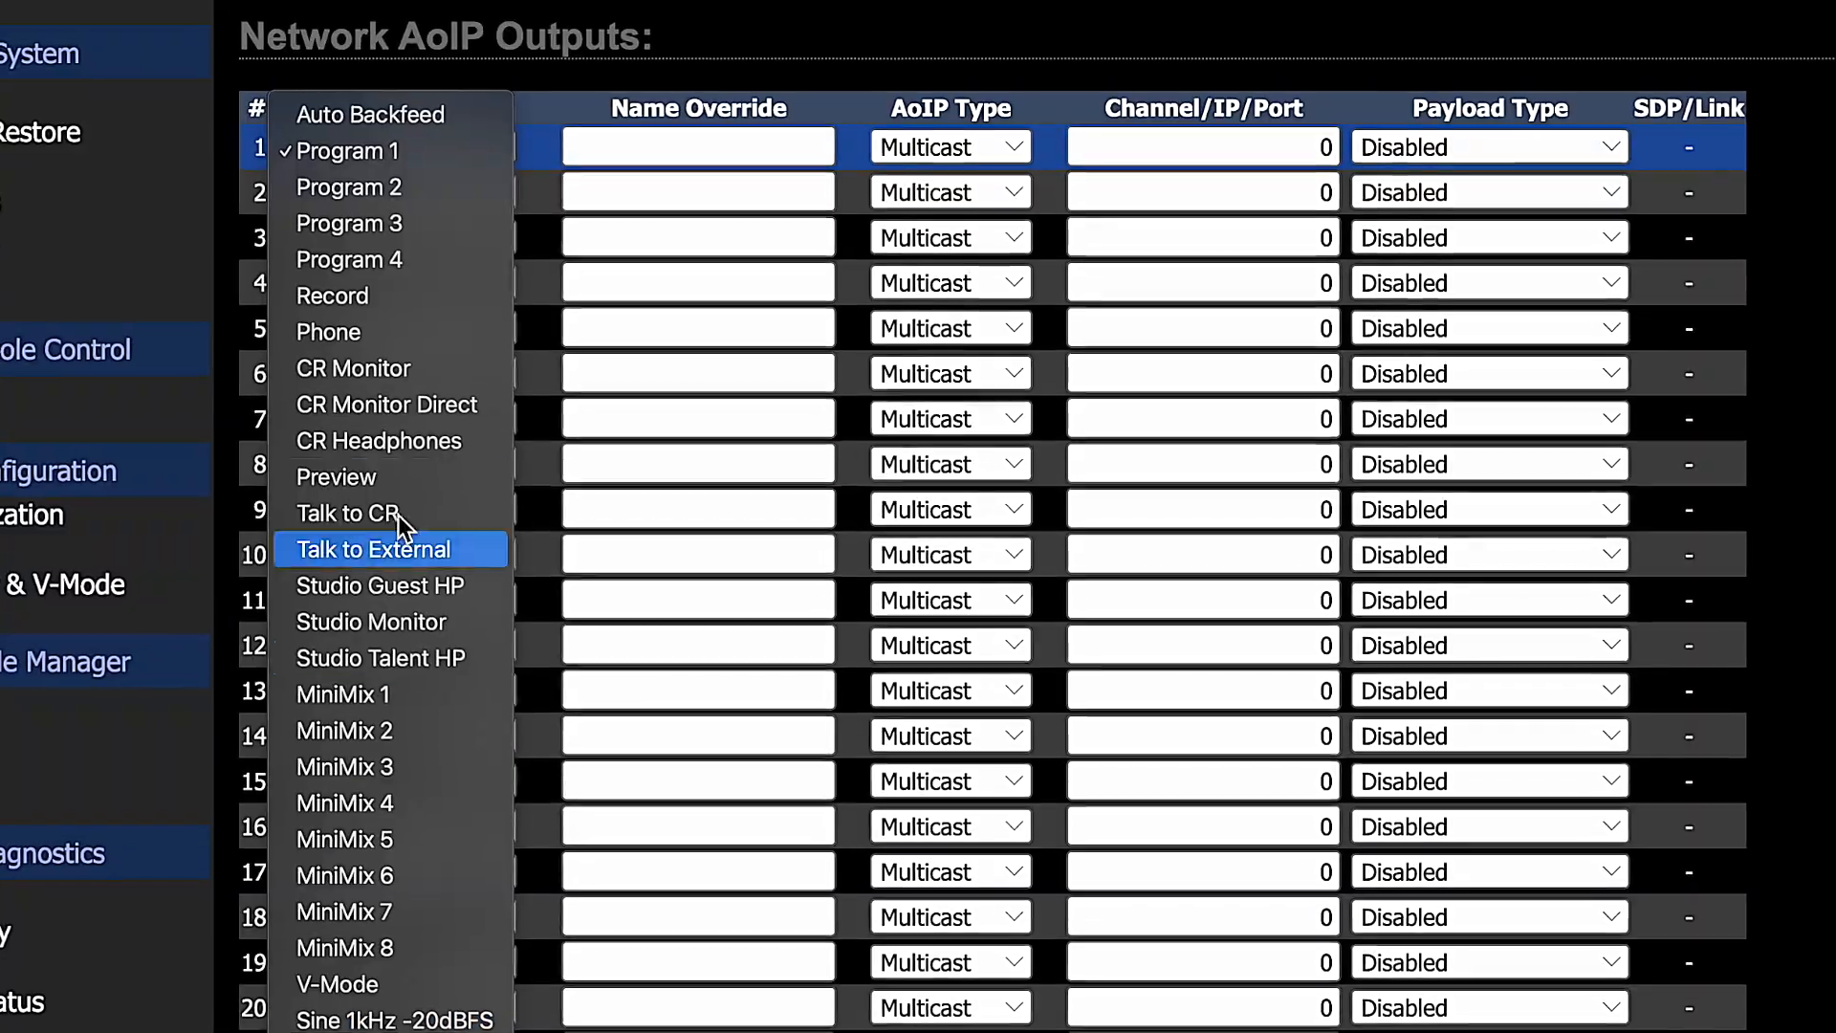
pyautogui.click(378, 151)
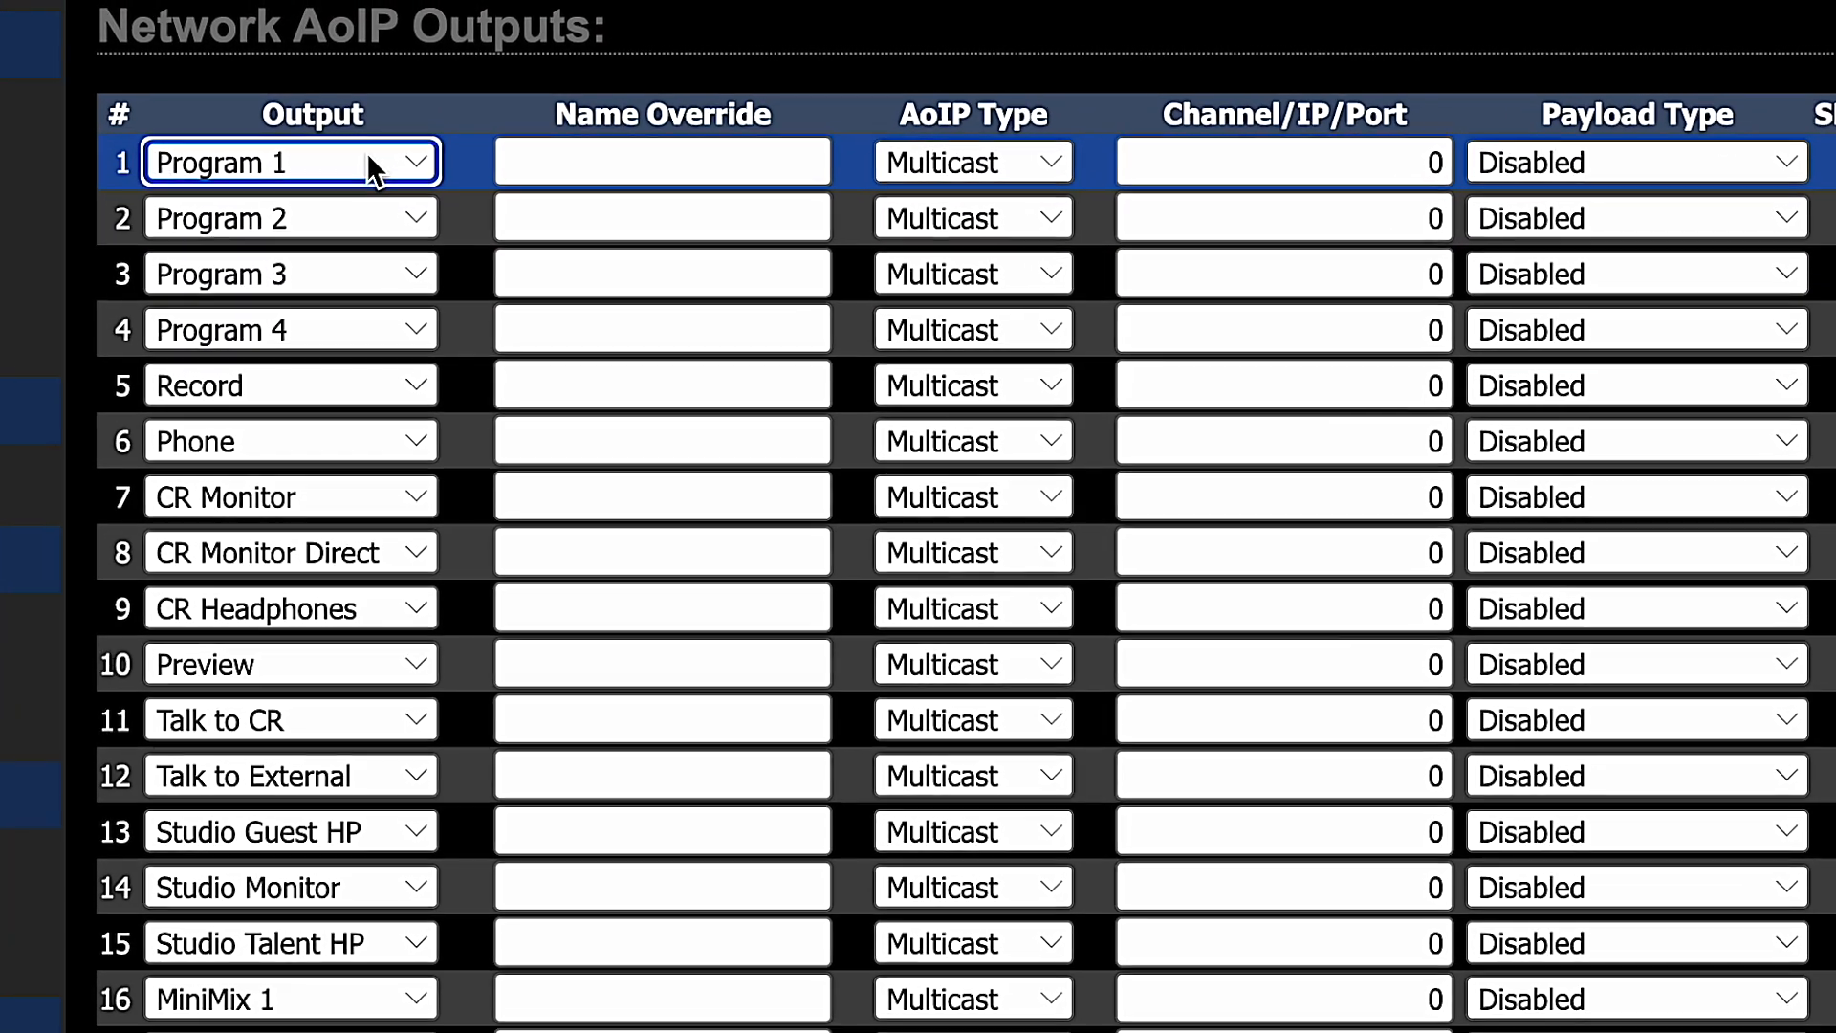
pyautogui.click(649, 172)
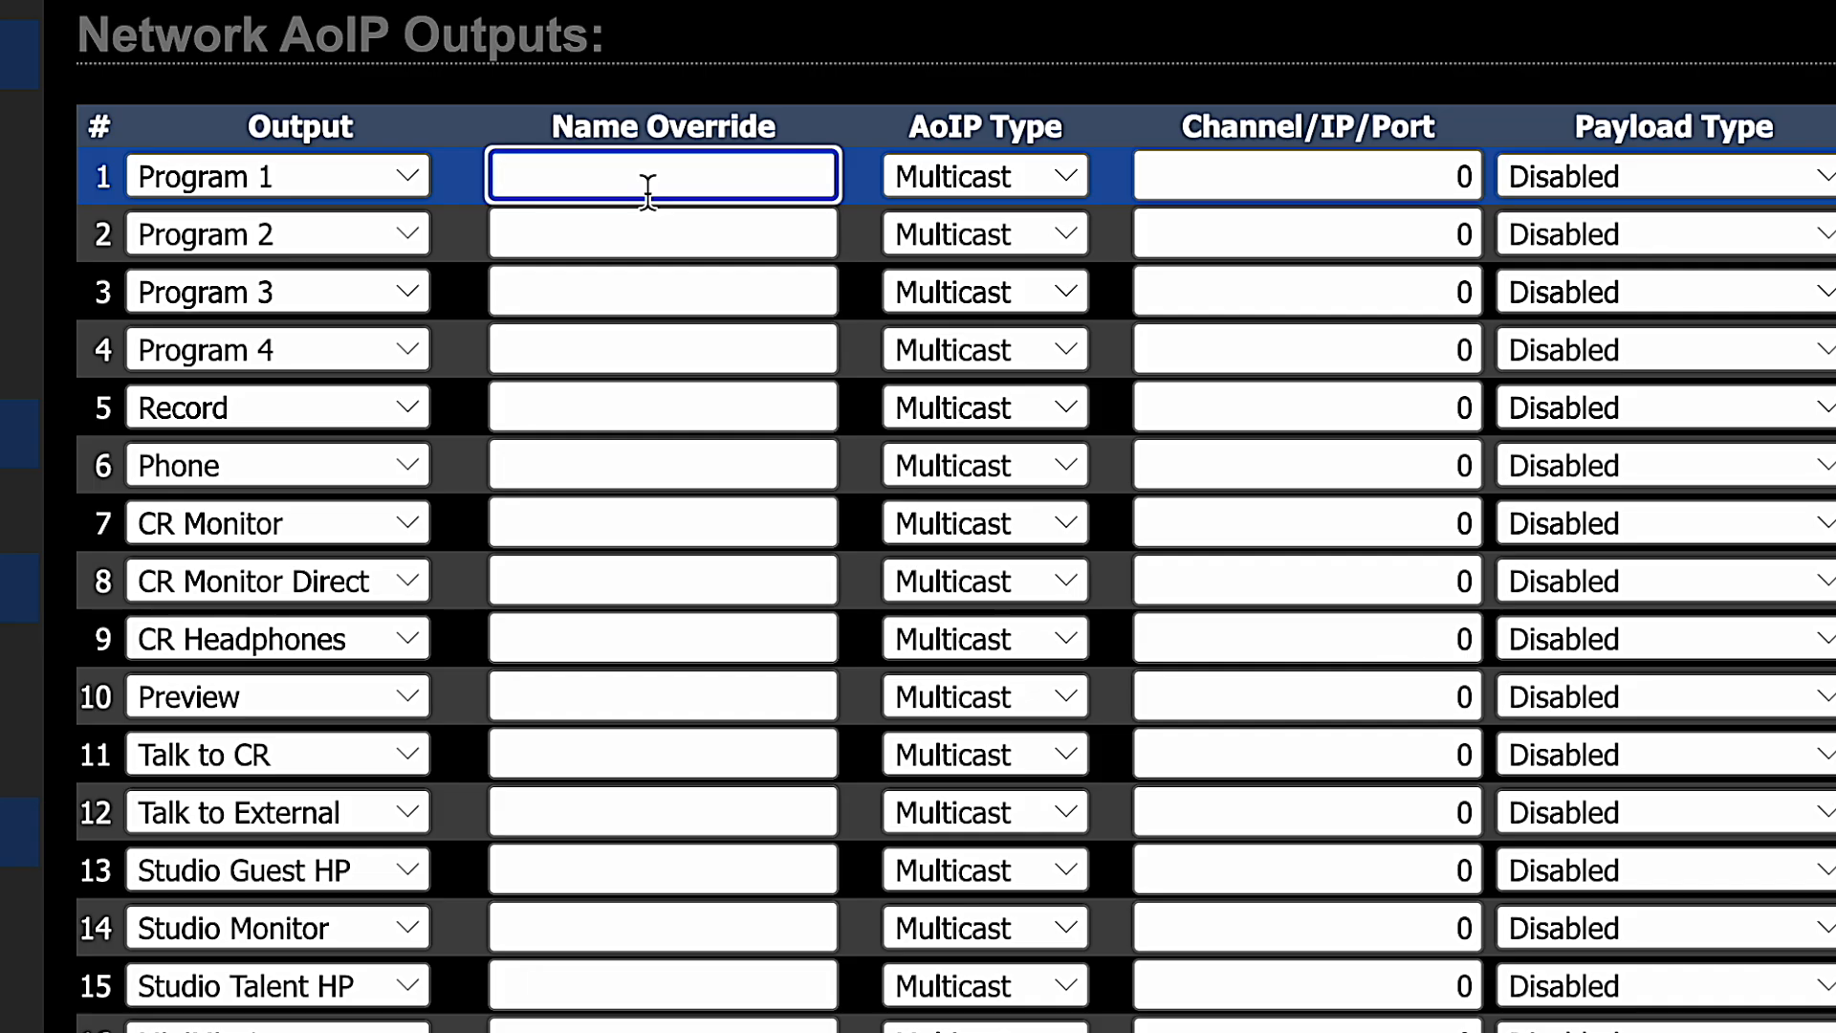
pyautogui.write('WXYZ PGM ')
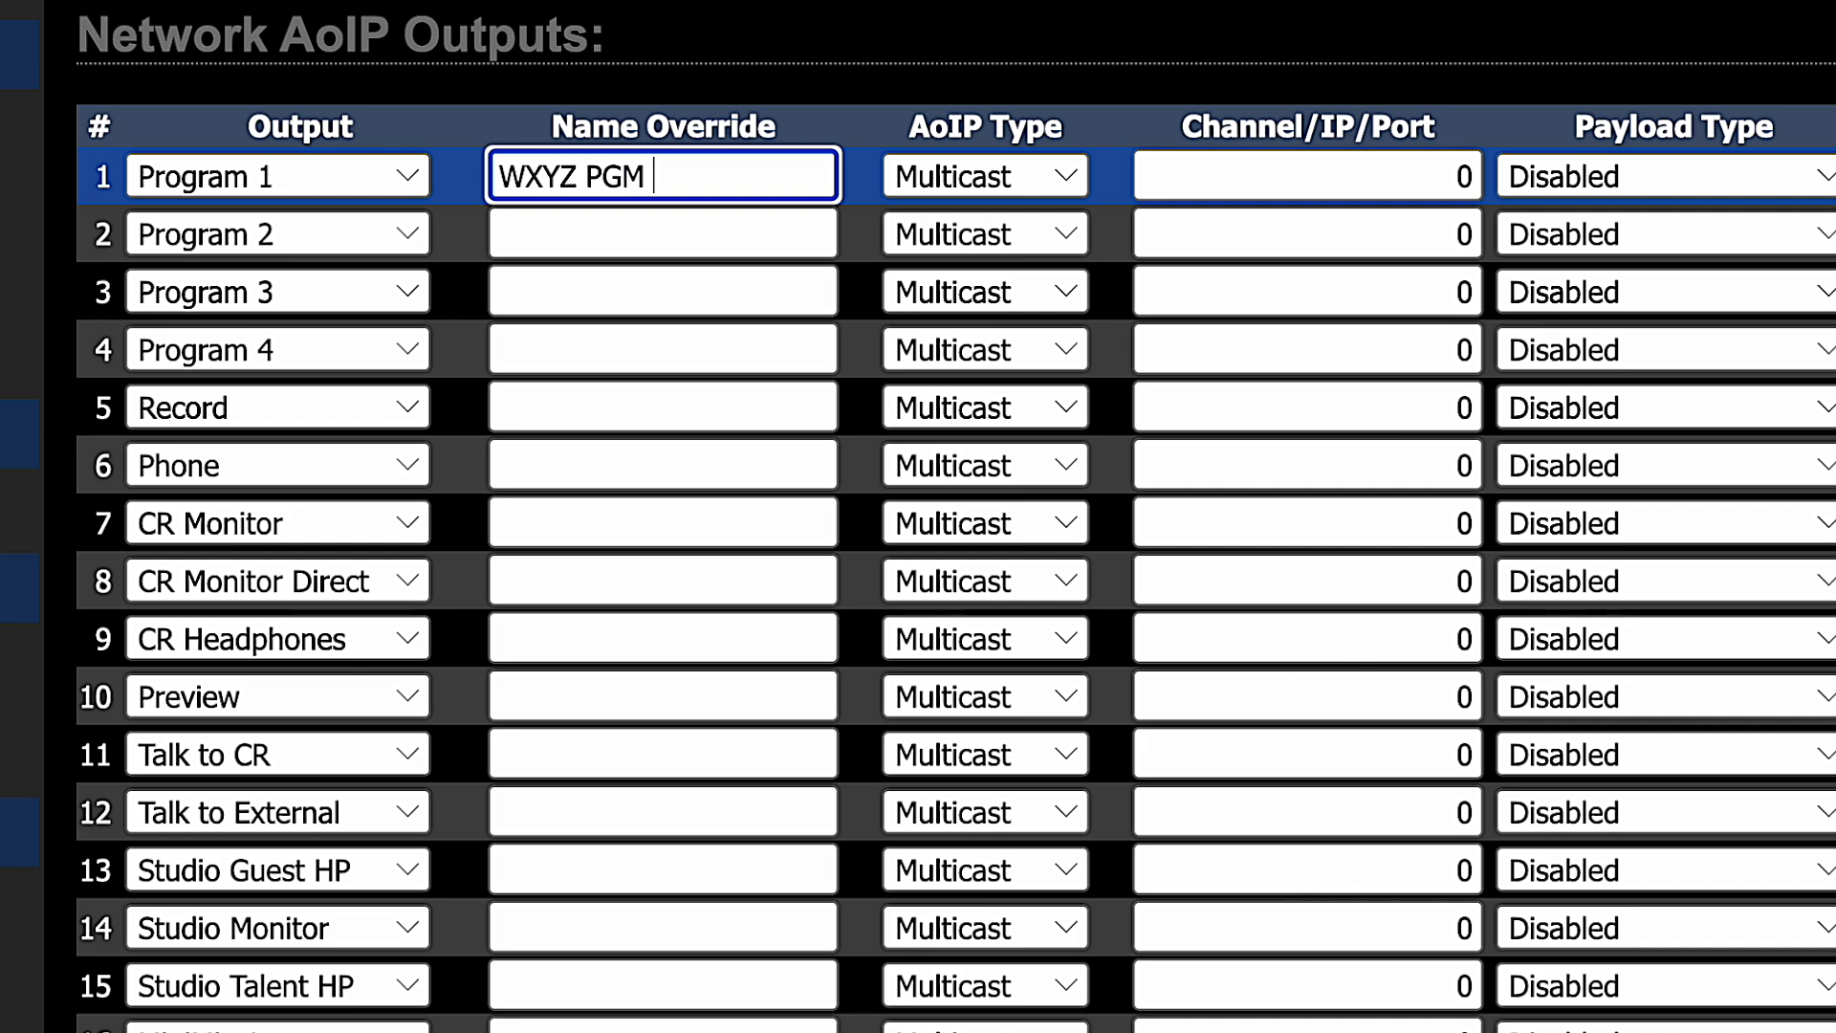
pyautogui.write('1')
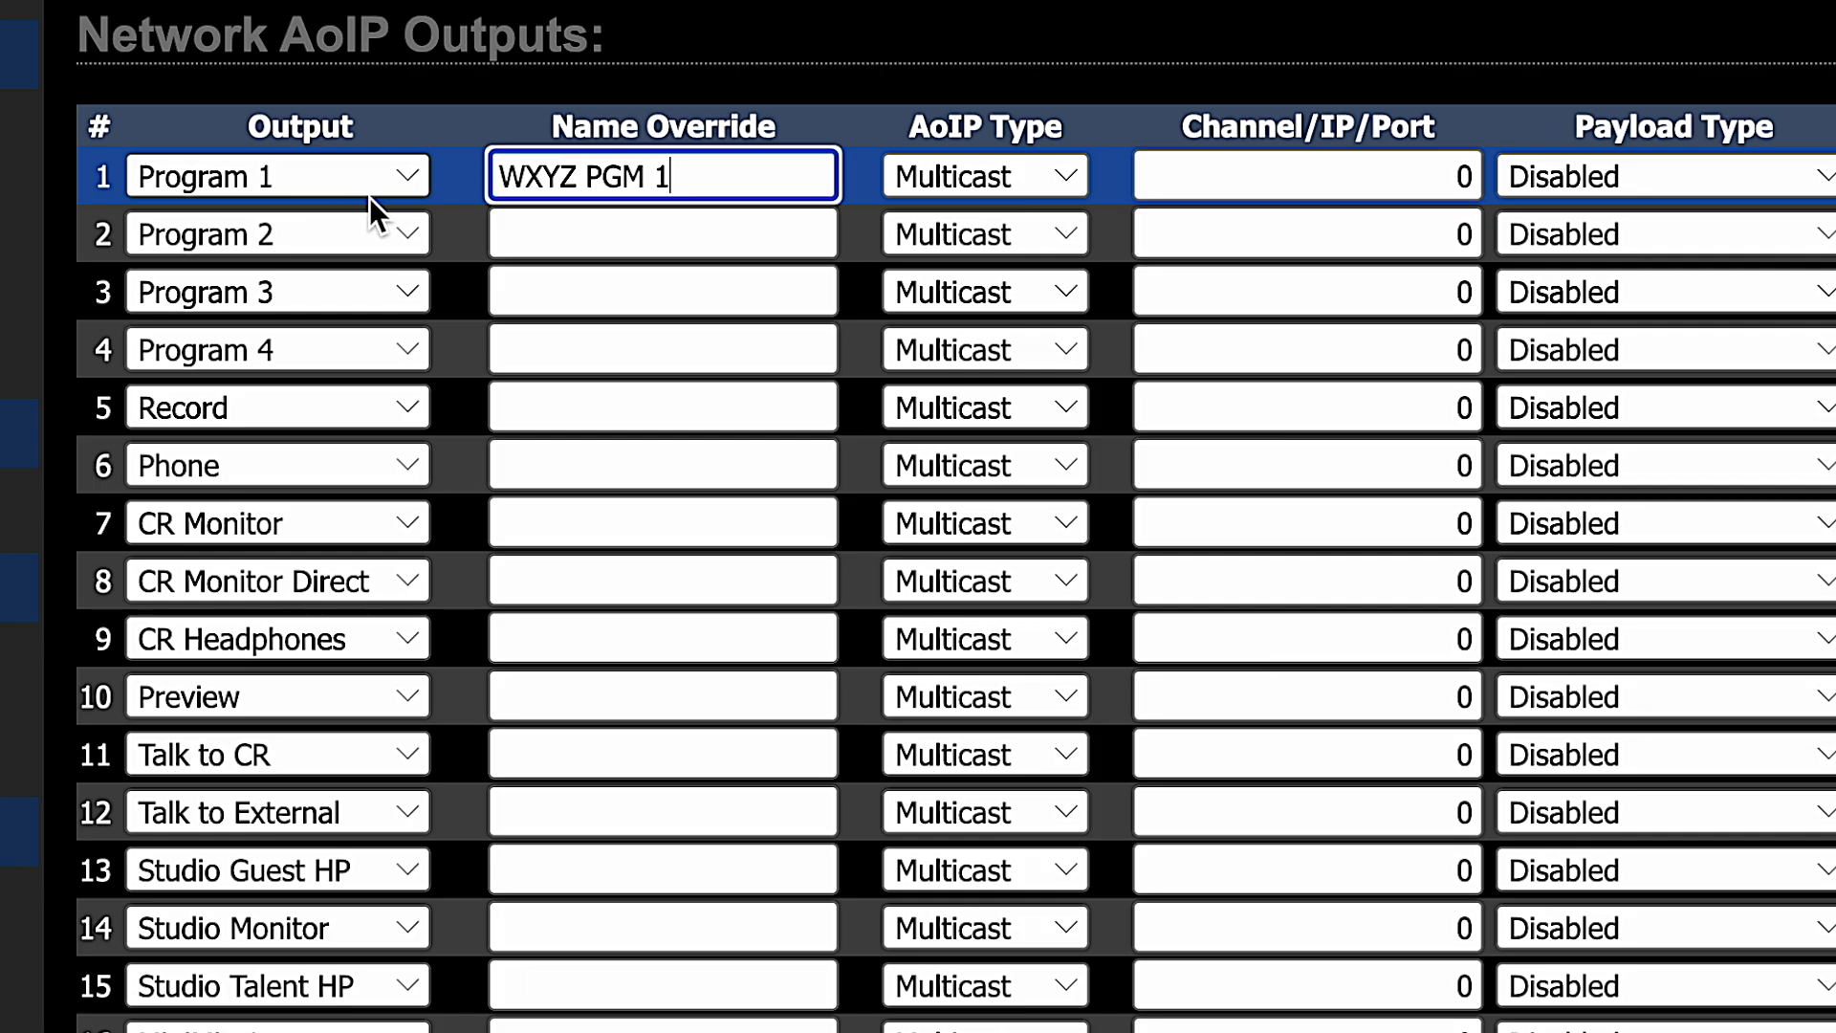
# Set the Program 1 output's AoIP type to Multicast and its channel to 1201.
pyautogui.click(1073, 174)
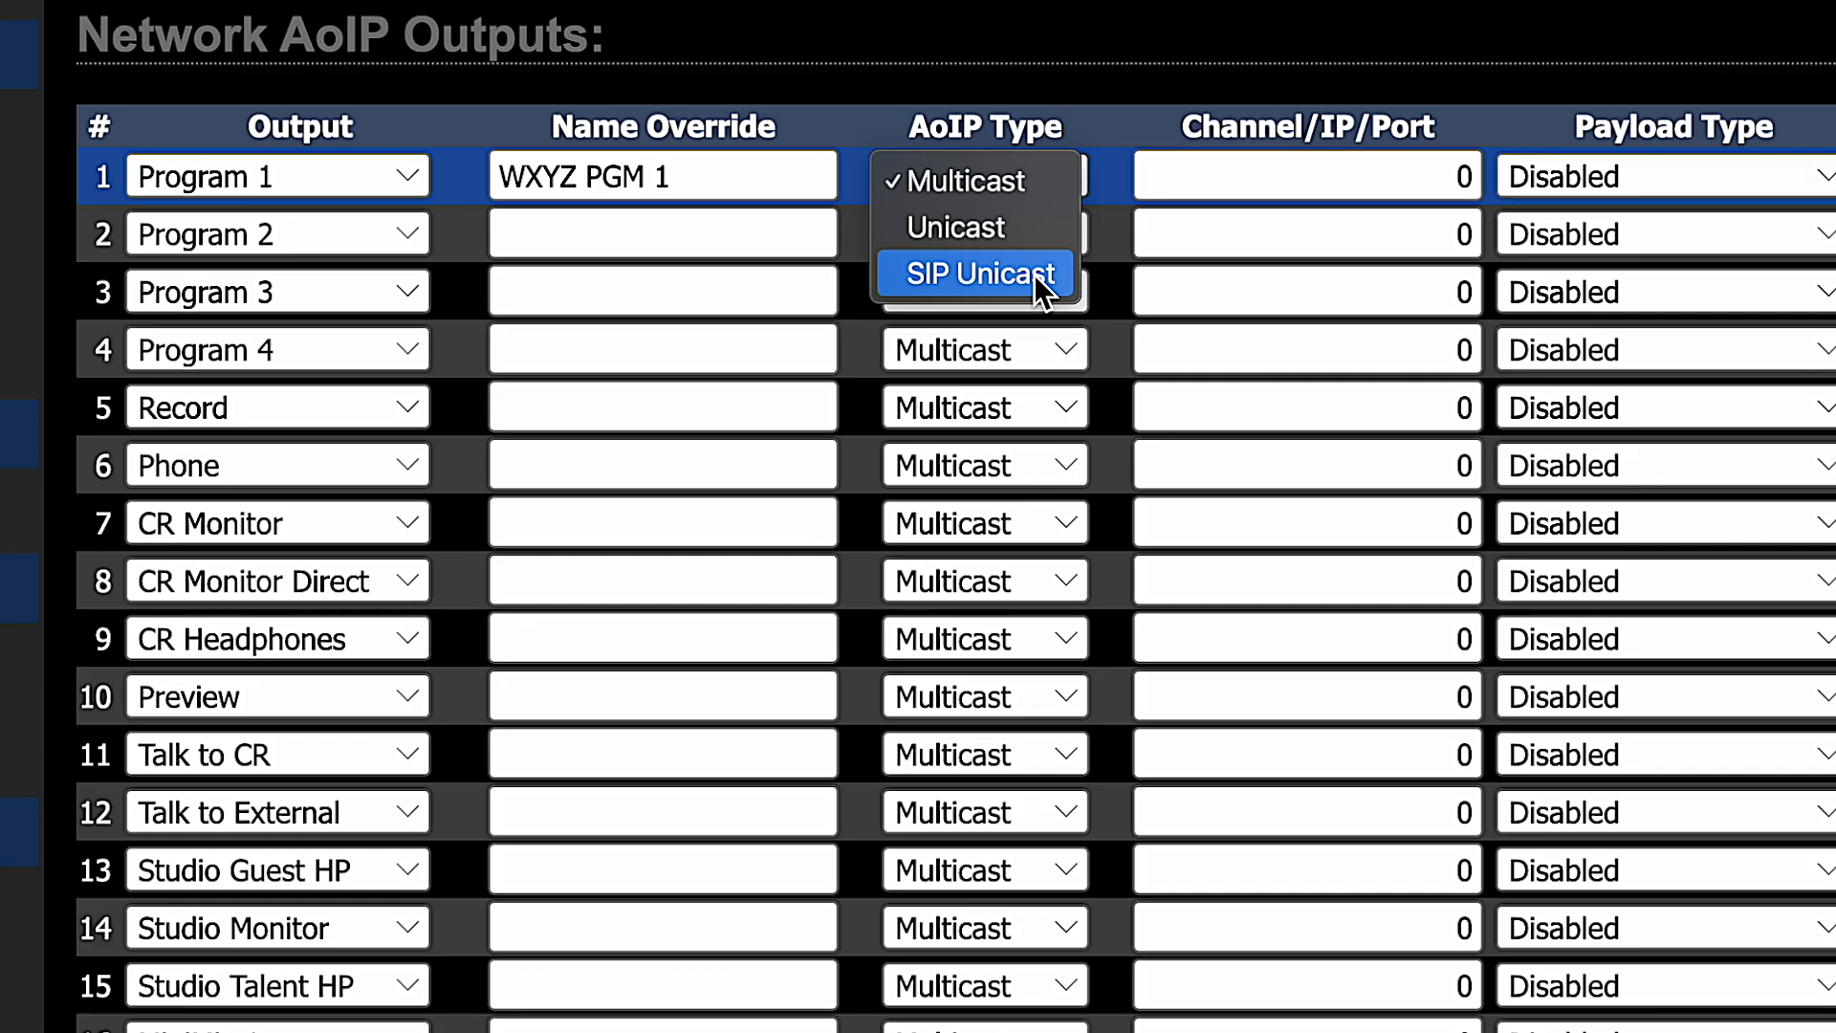
pyautogui.click(1019, 186)
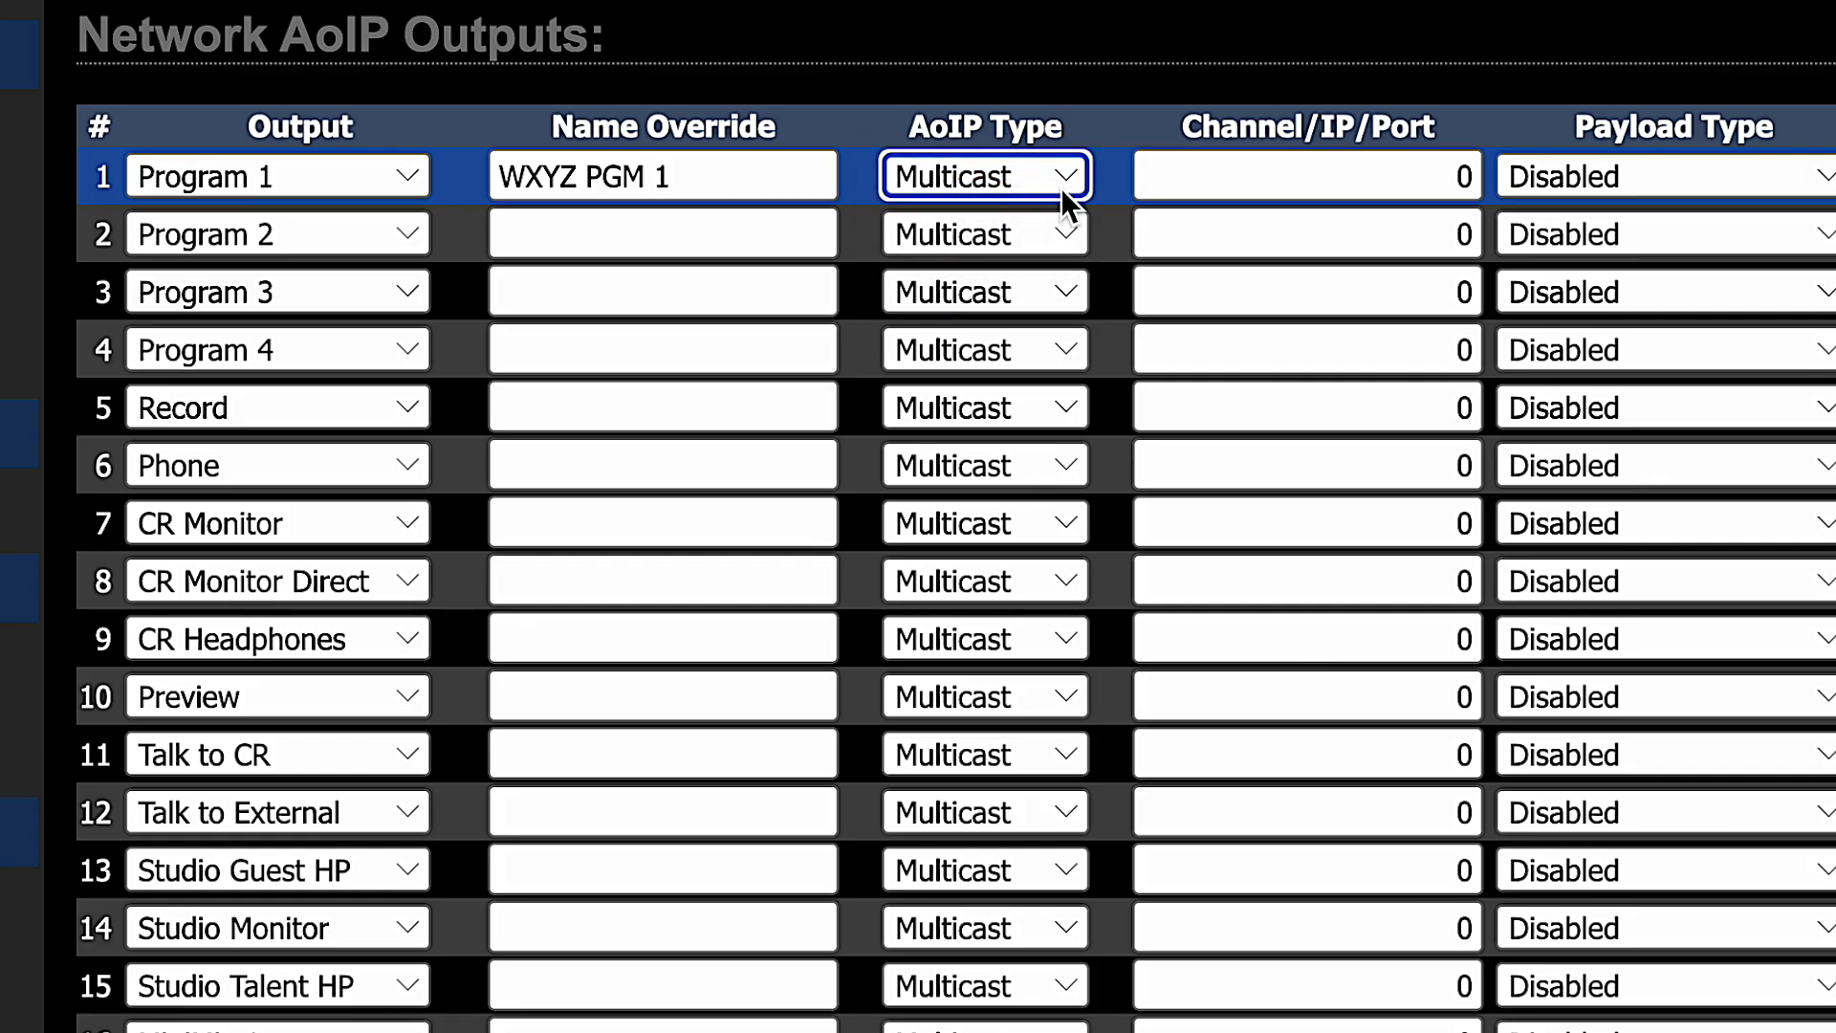
pyautogui.click(1415, 191)
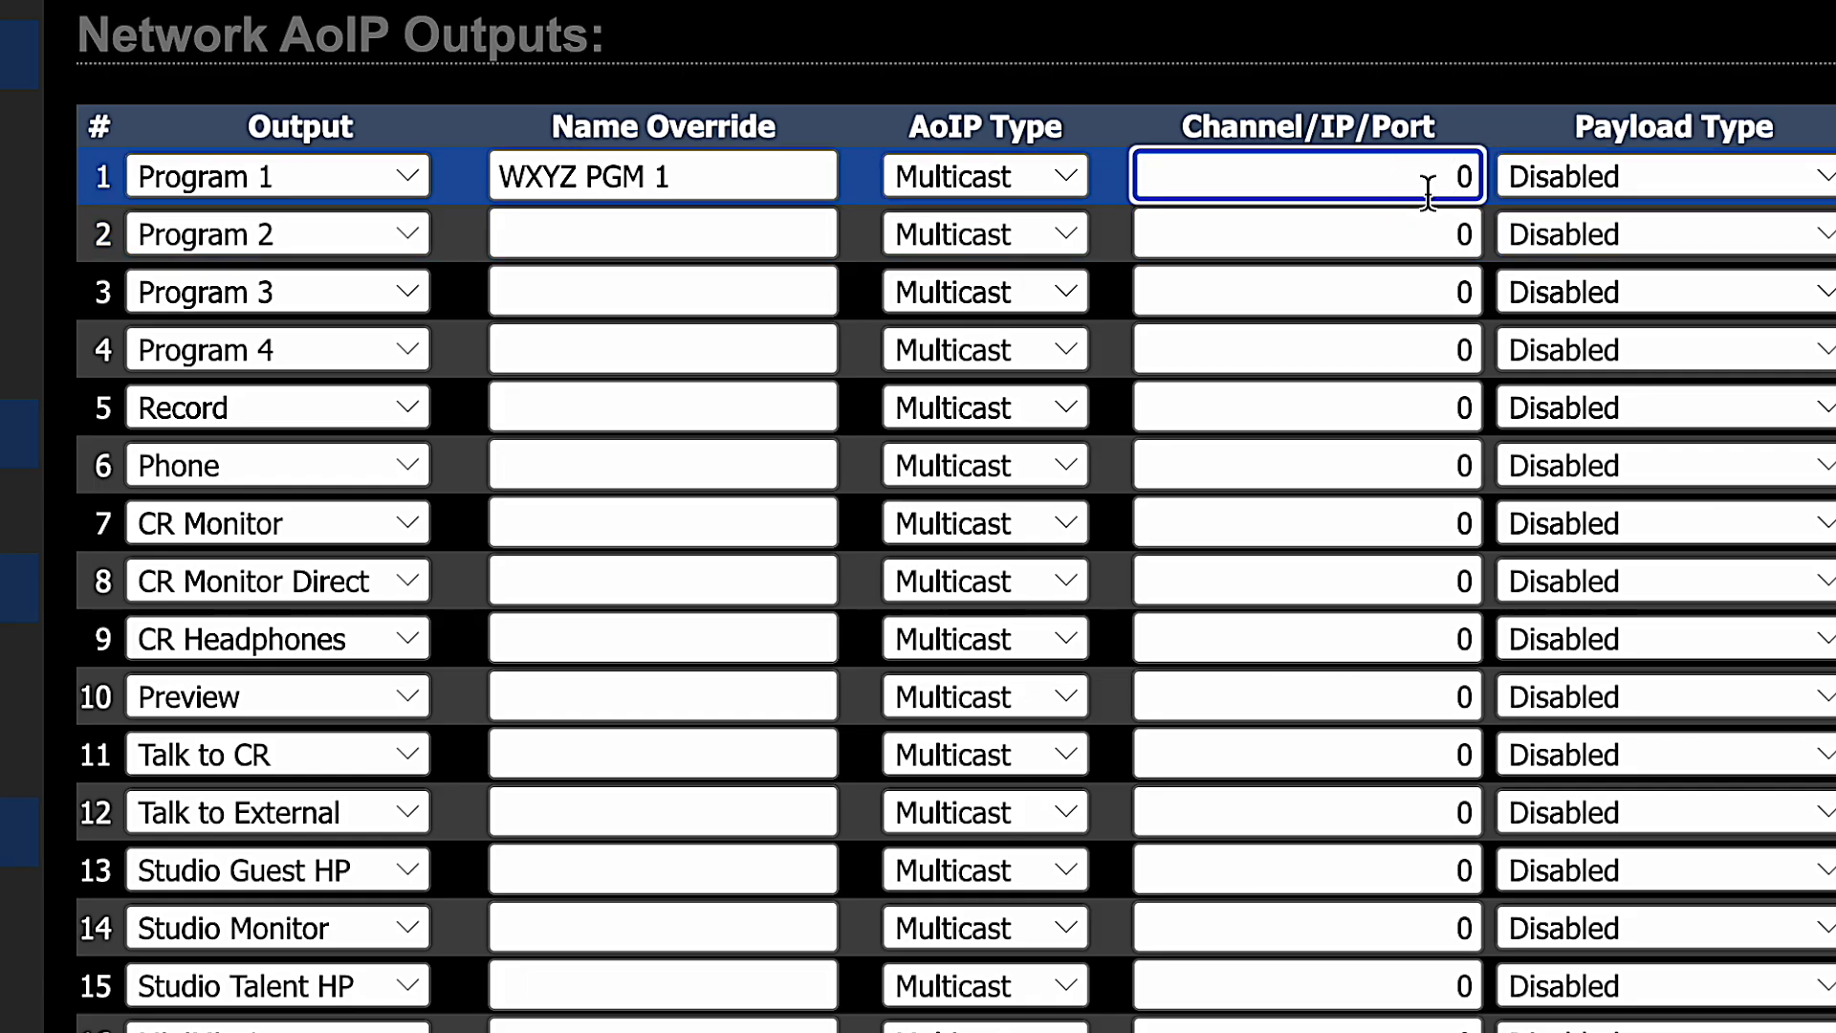
pyautogui.doubleClick(1428, 187)
pyautogui.write('1201')
pyautogui.click(1446, 177)
pyautogui.moveTo(1449, 180); pyautogui.dragTo(1464, 218)
# Assign channel 1202 to the Program 2 output and channel 1203 to the Program 3 output.
pyautogui.click(1421, 234)
pyautogui.doubleClick(1421, 234)
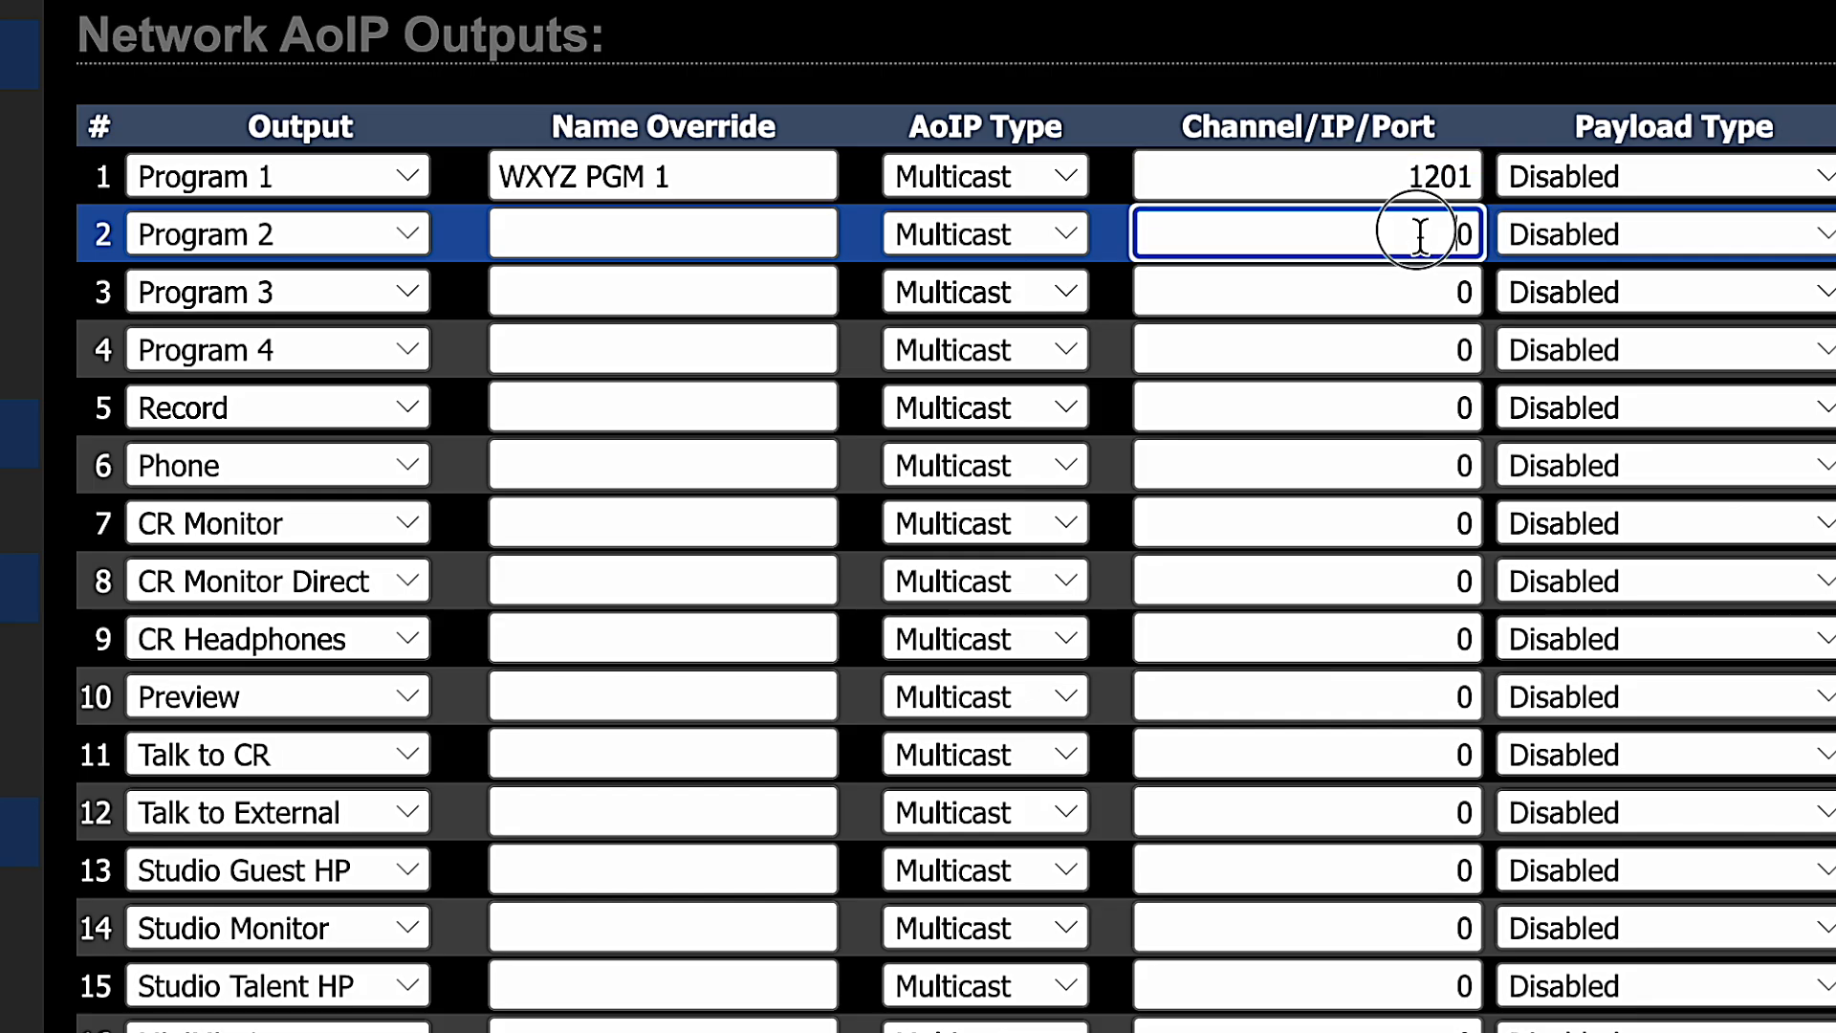
pyautogui.write('1202')
pyautogui.click(1405, 292)
pyautogui.doubleClick(1406, 293)
pyautogui.write('1203')
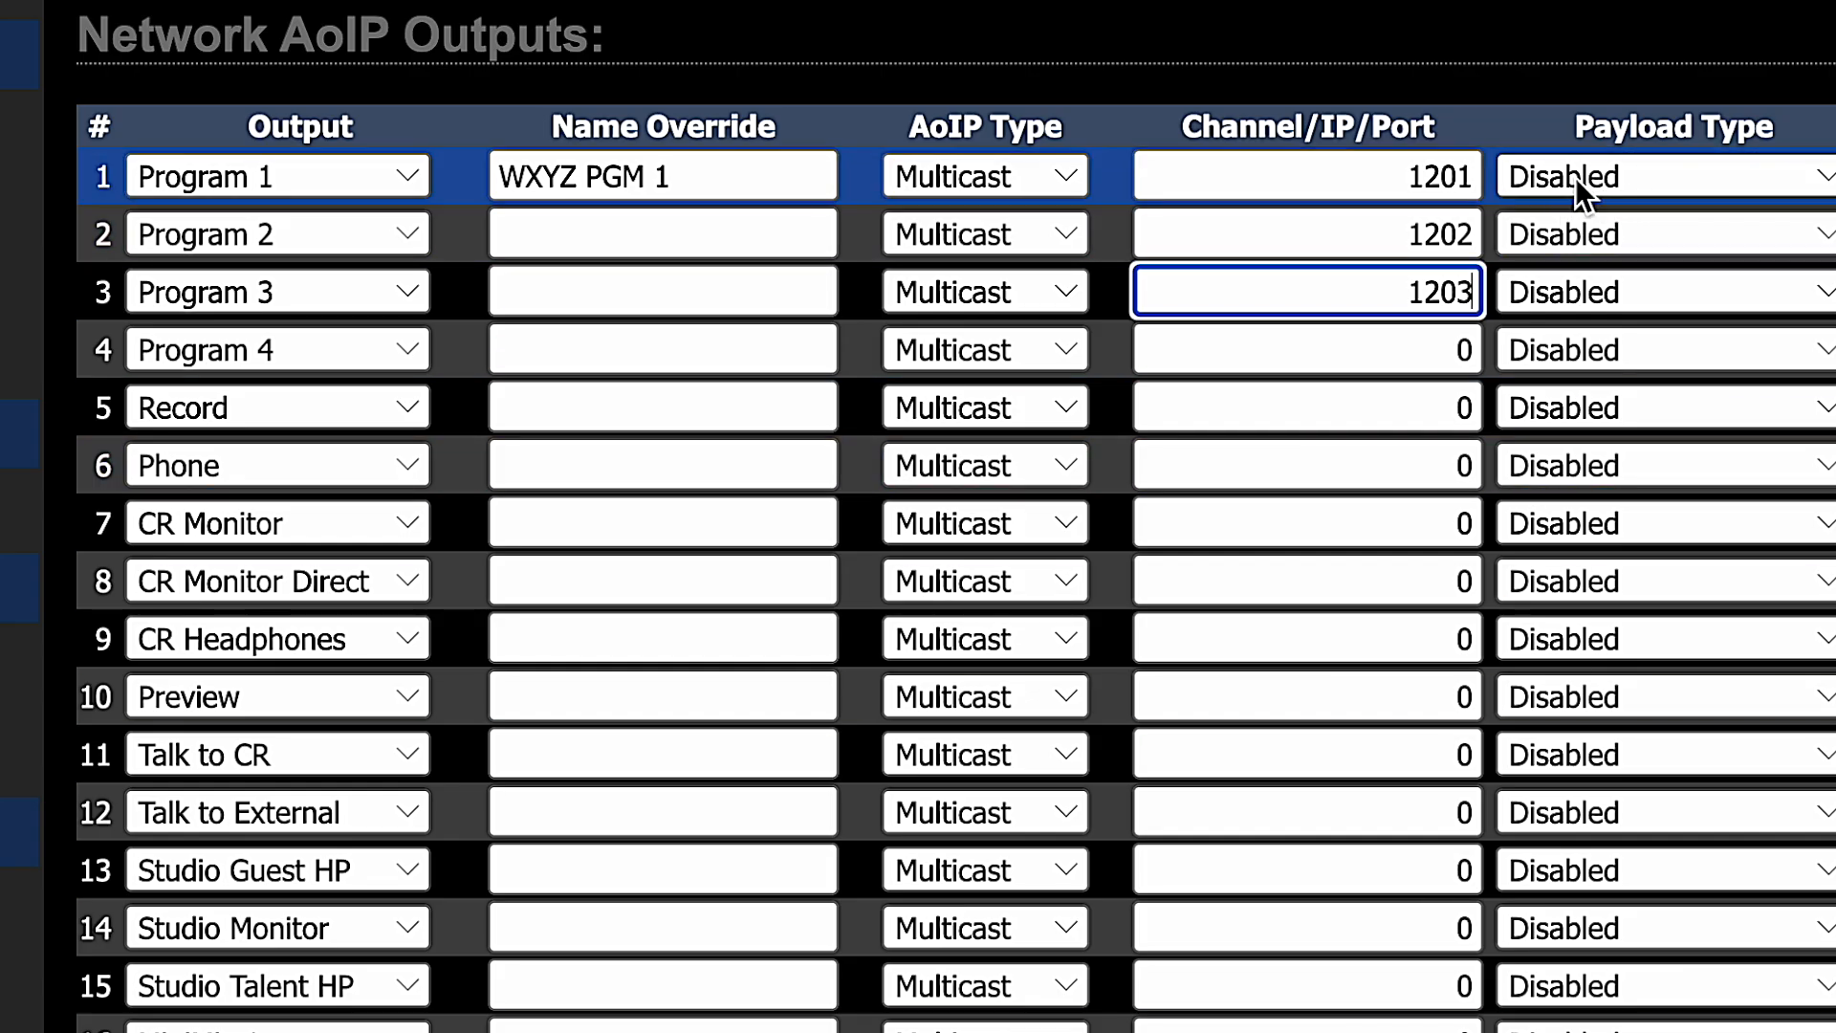
# Set the Program 1 output's payload type to AES67 Stereo (1ms) and the CR Headphones output's channel to 1209.
pyautogui.click(1825, 183)
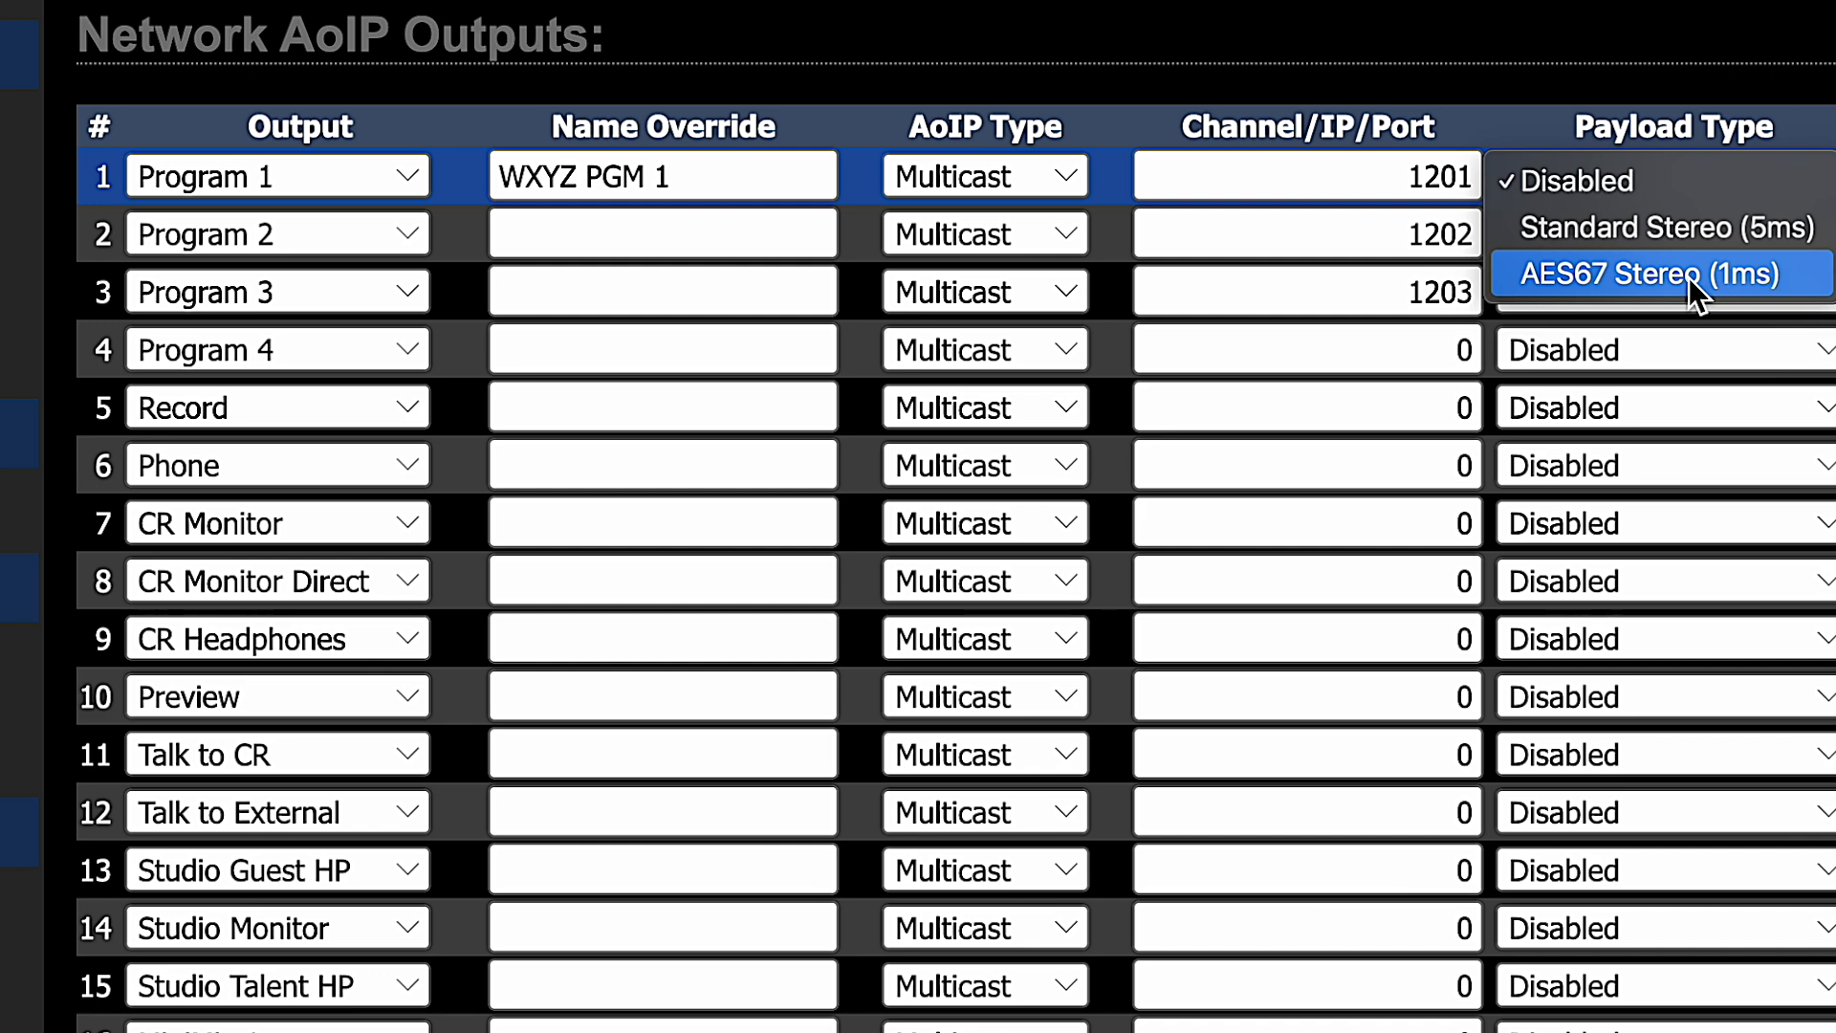
pyautogui.click(1523, 277)
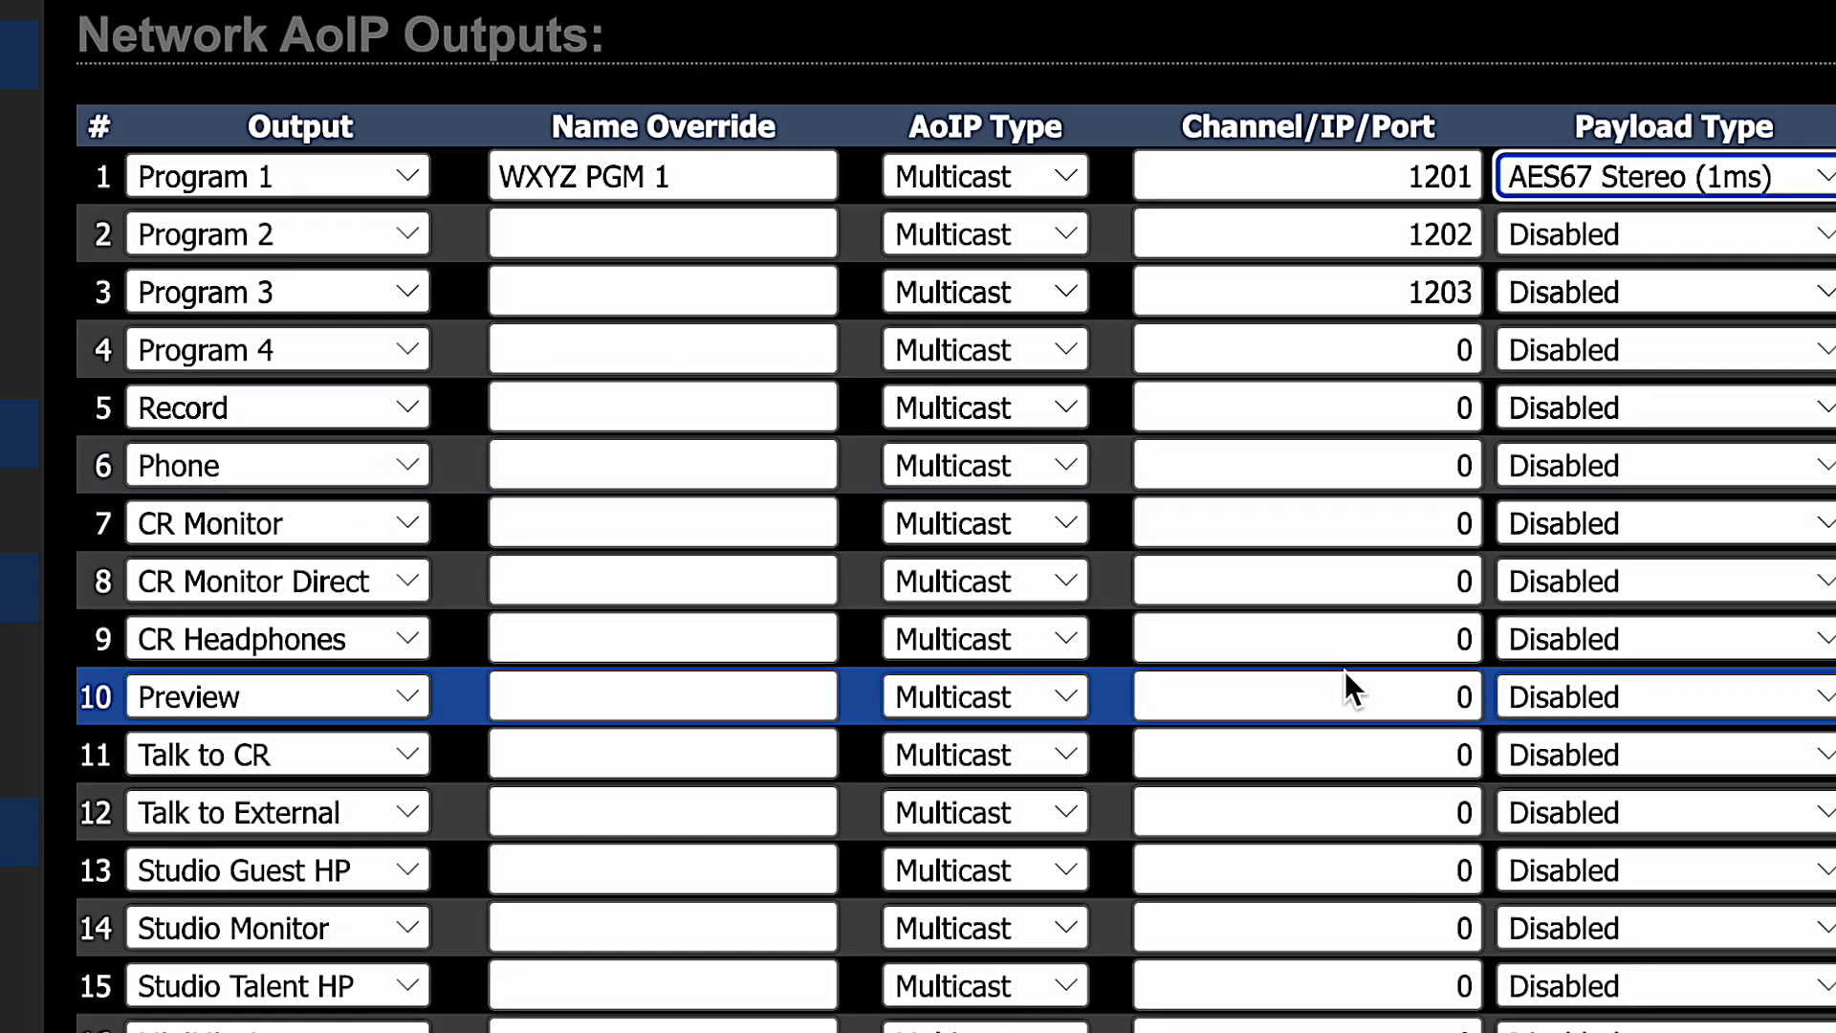
pyautogui.click(1374, 651)
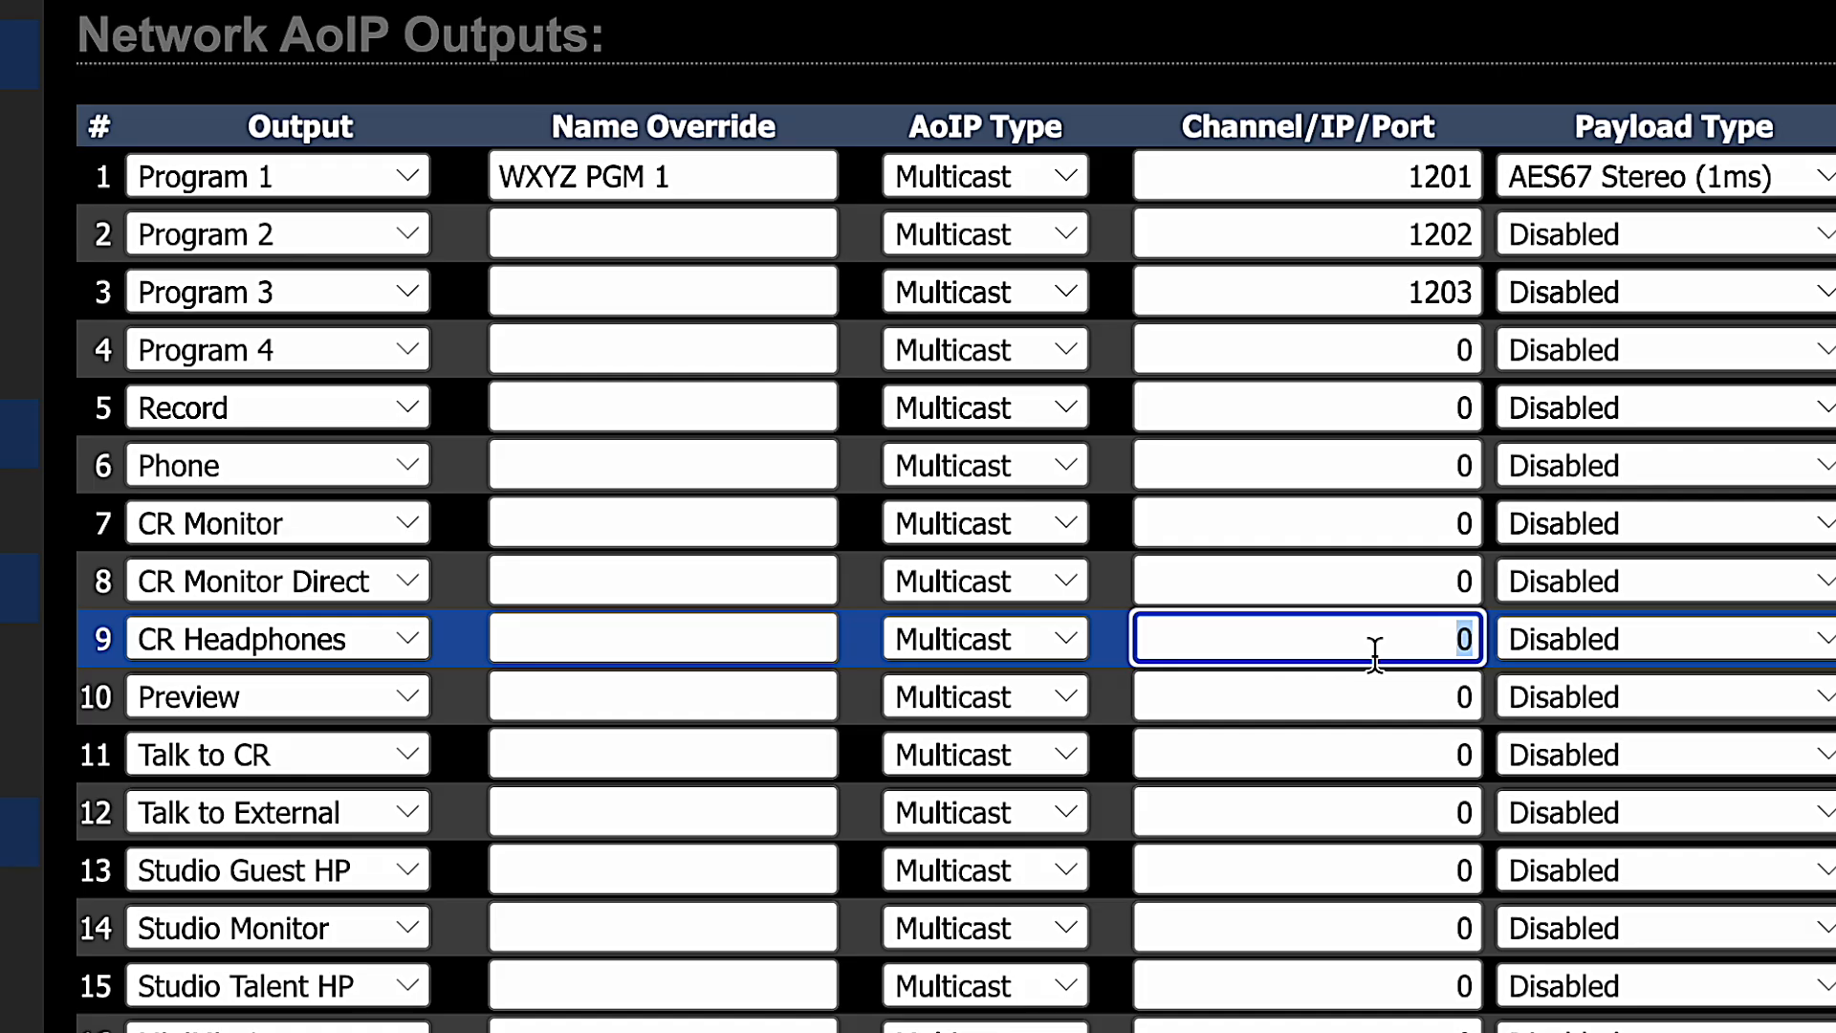
pyautogui.write('1209')
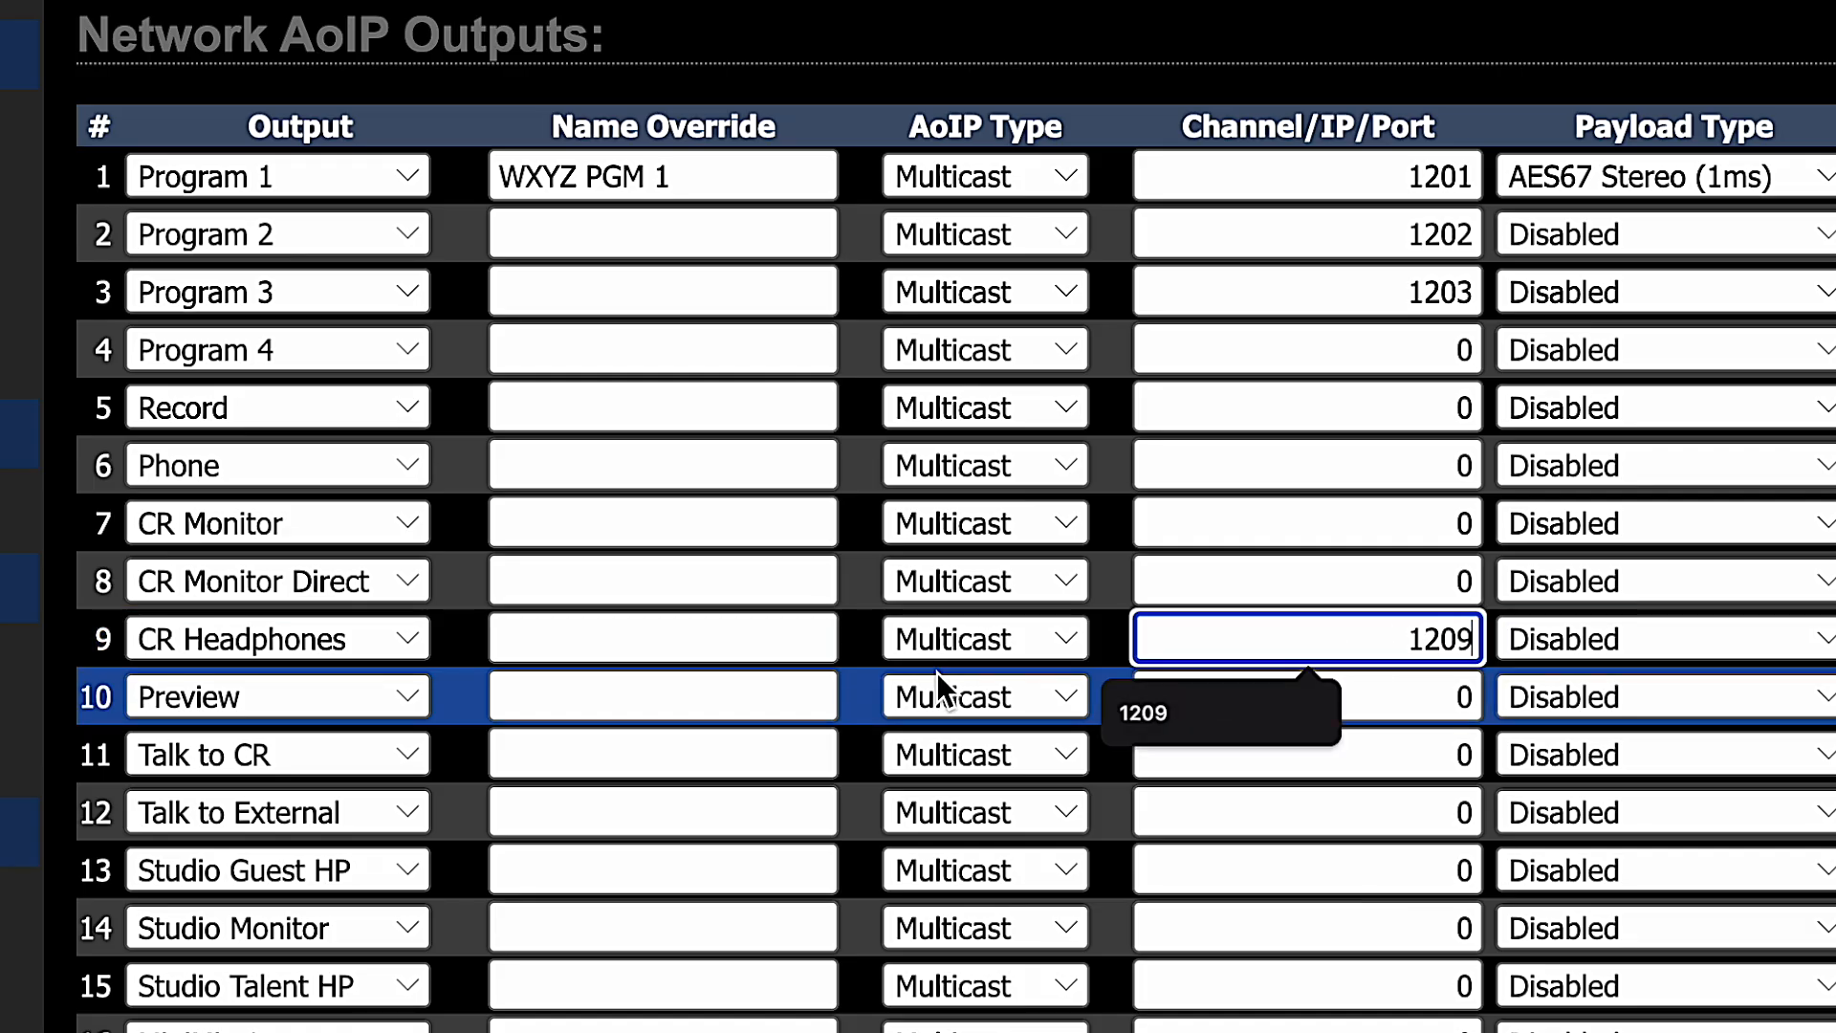
# Set the CR Headphones output's payload type to AES67 Stereo (1ms).
pyautogui.click(1389, 635)
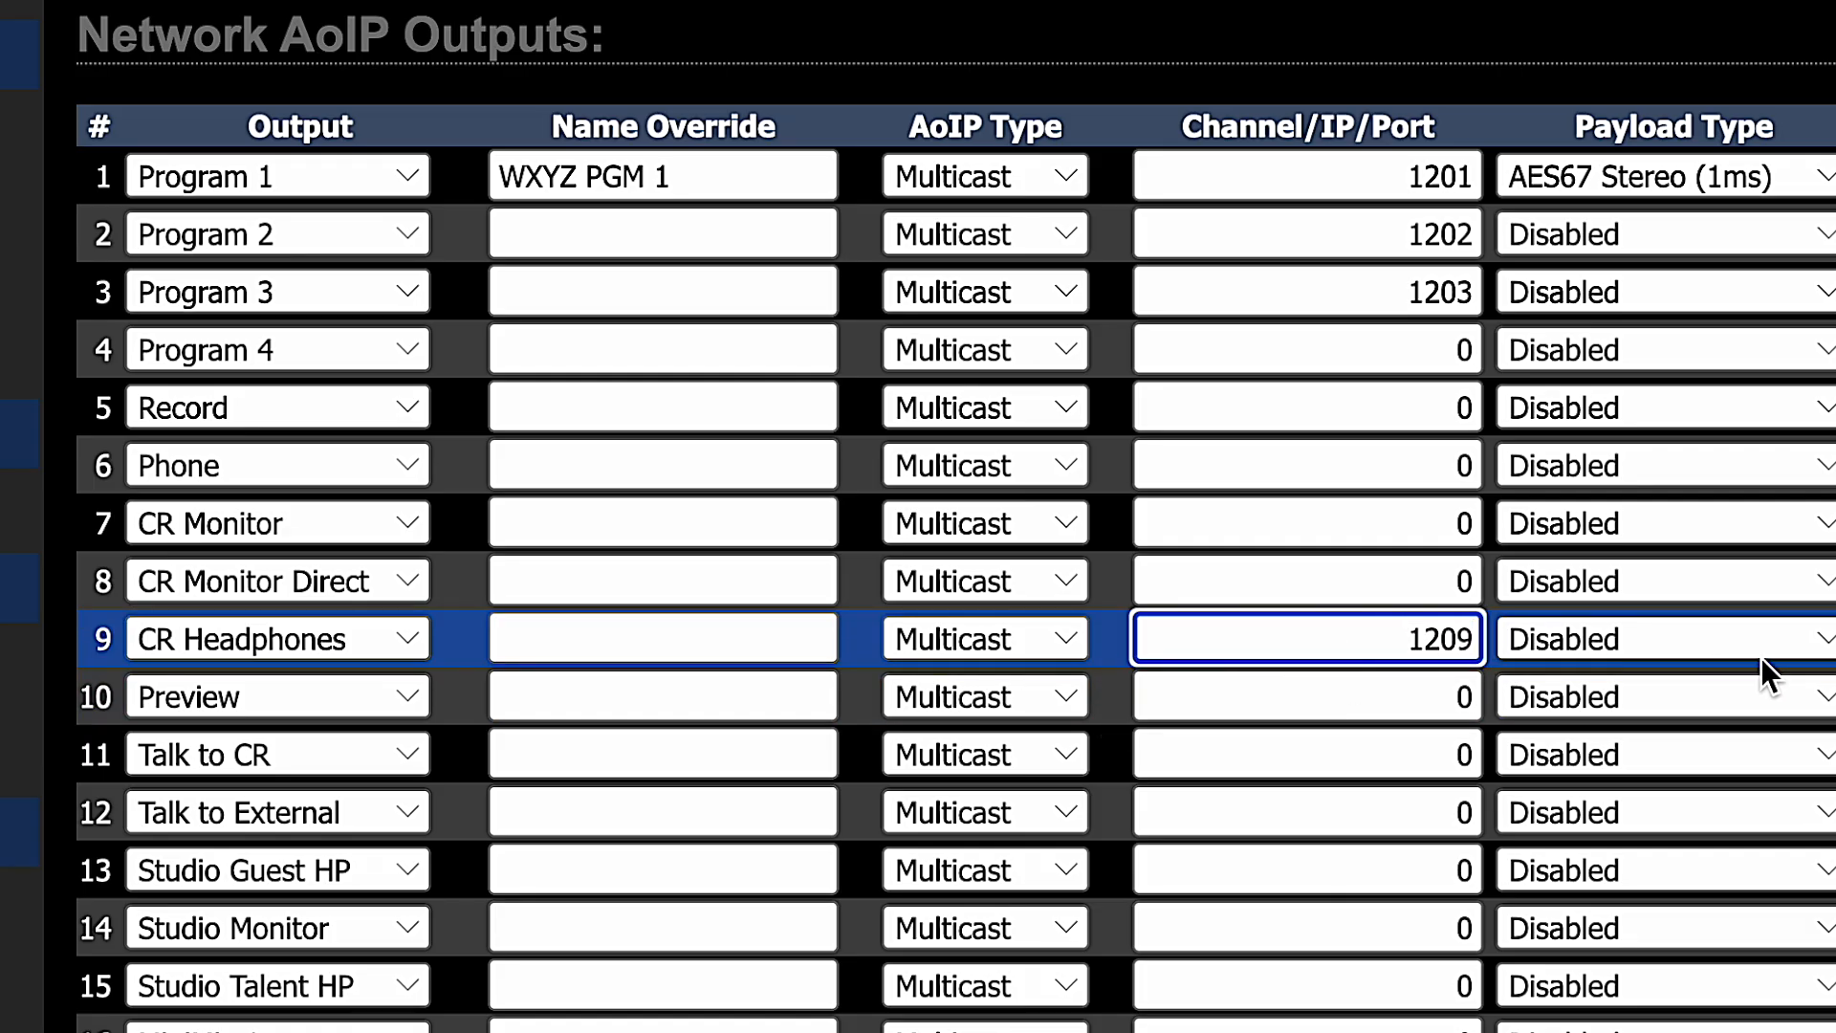
pyautogui.click(1831, 646)
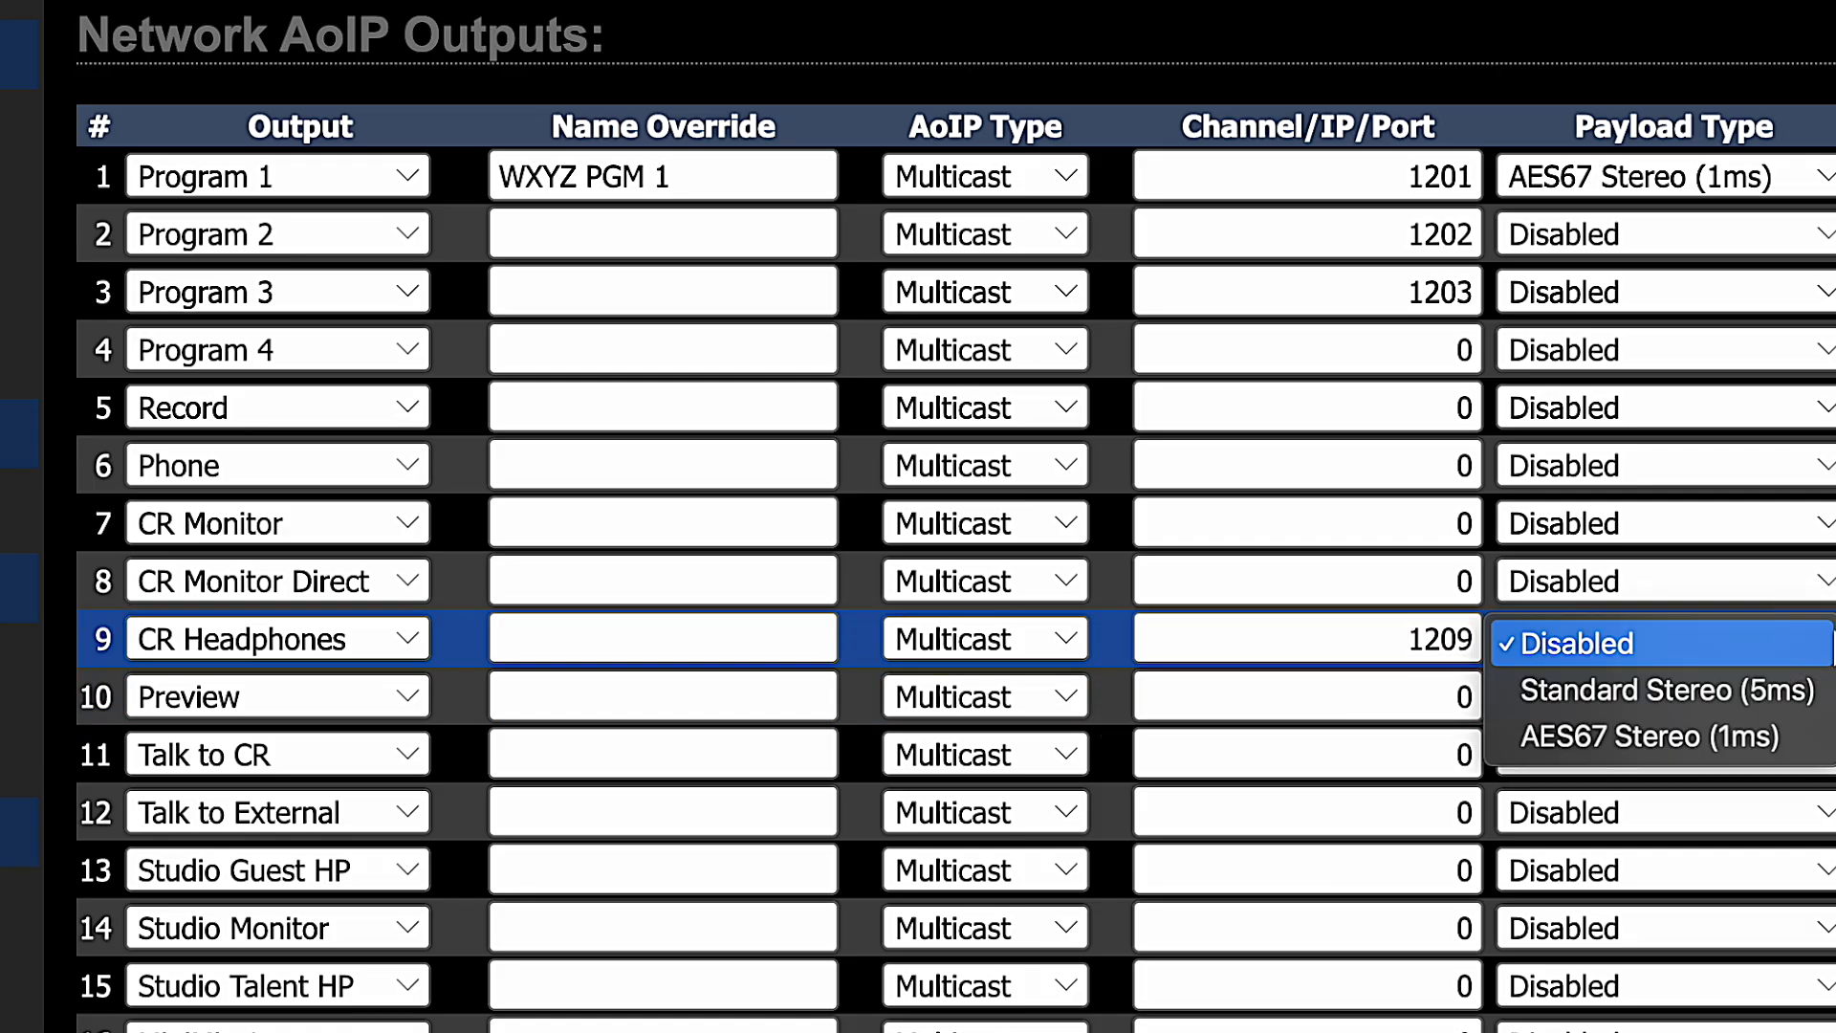
pyautogui.click(1641, 736)
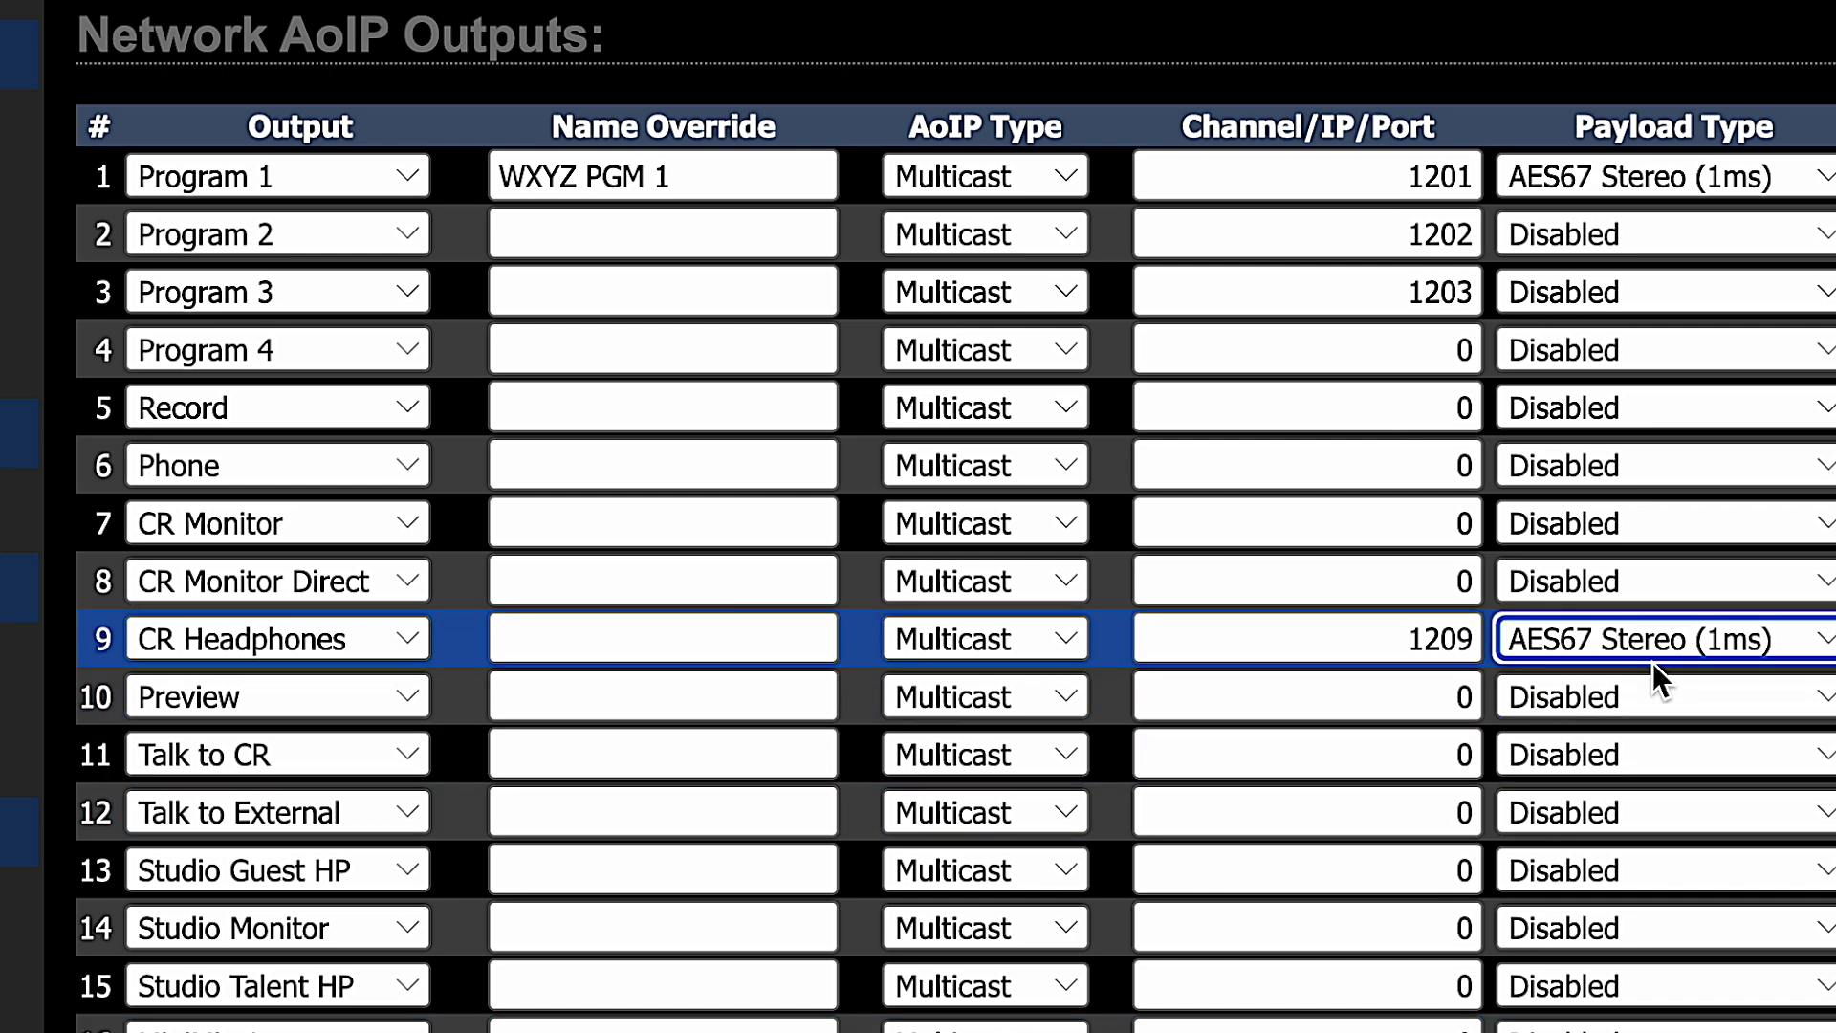
# Set the payload type of the Program 2, Program 3 and Program 4 outputs to Standard Stereo (5ms).
pyautogui.click(1824, 239)
pyautogui.click(1803, 287)
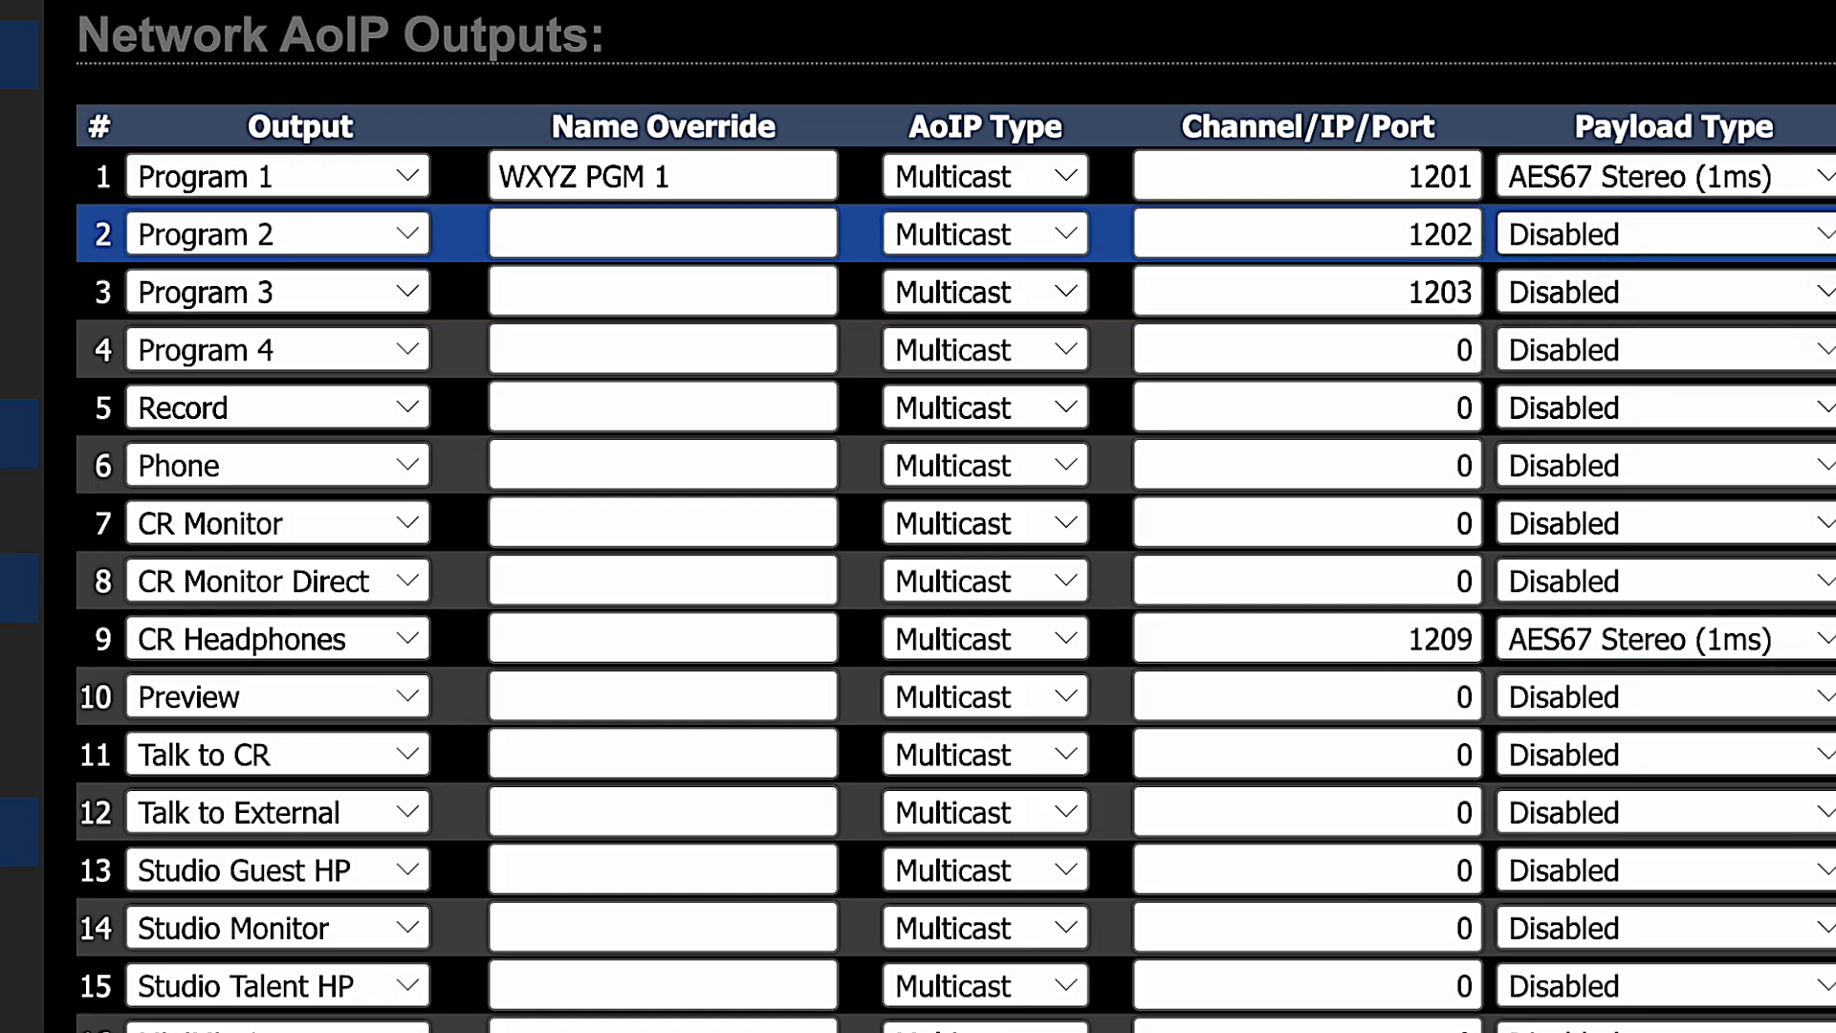
pyautogui.click(1803, 291)
pyautogui.click(1822, 343)
pyautogui.click(1825, 350)
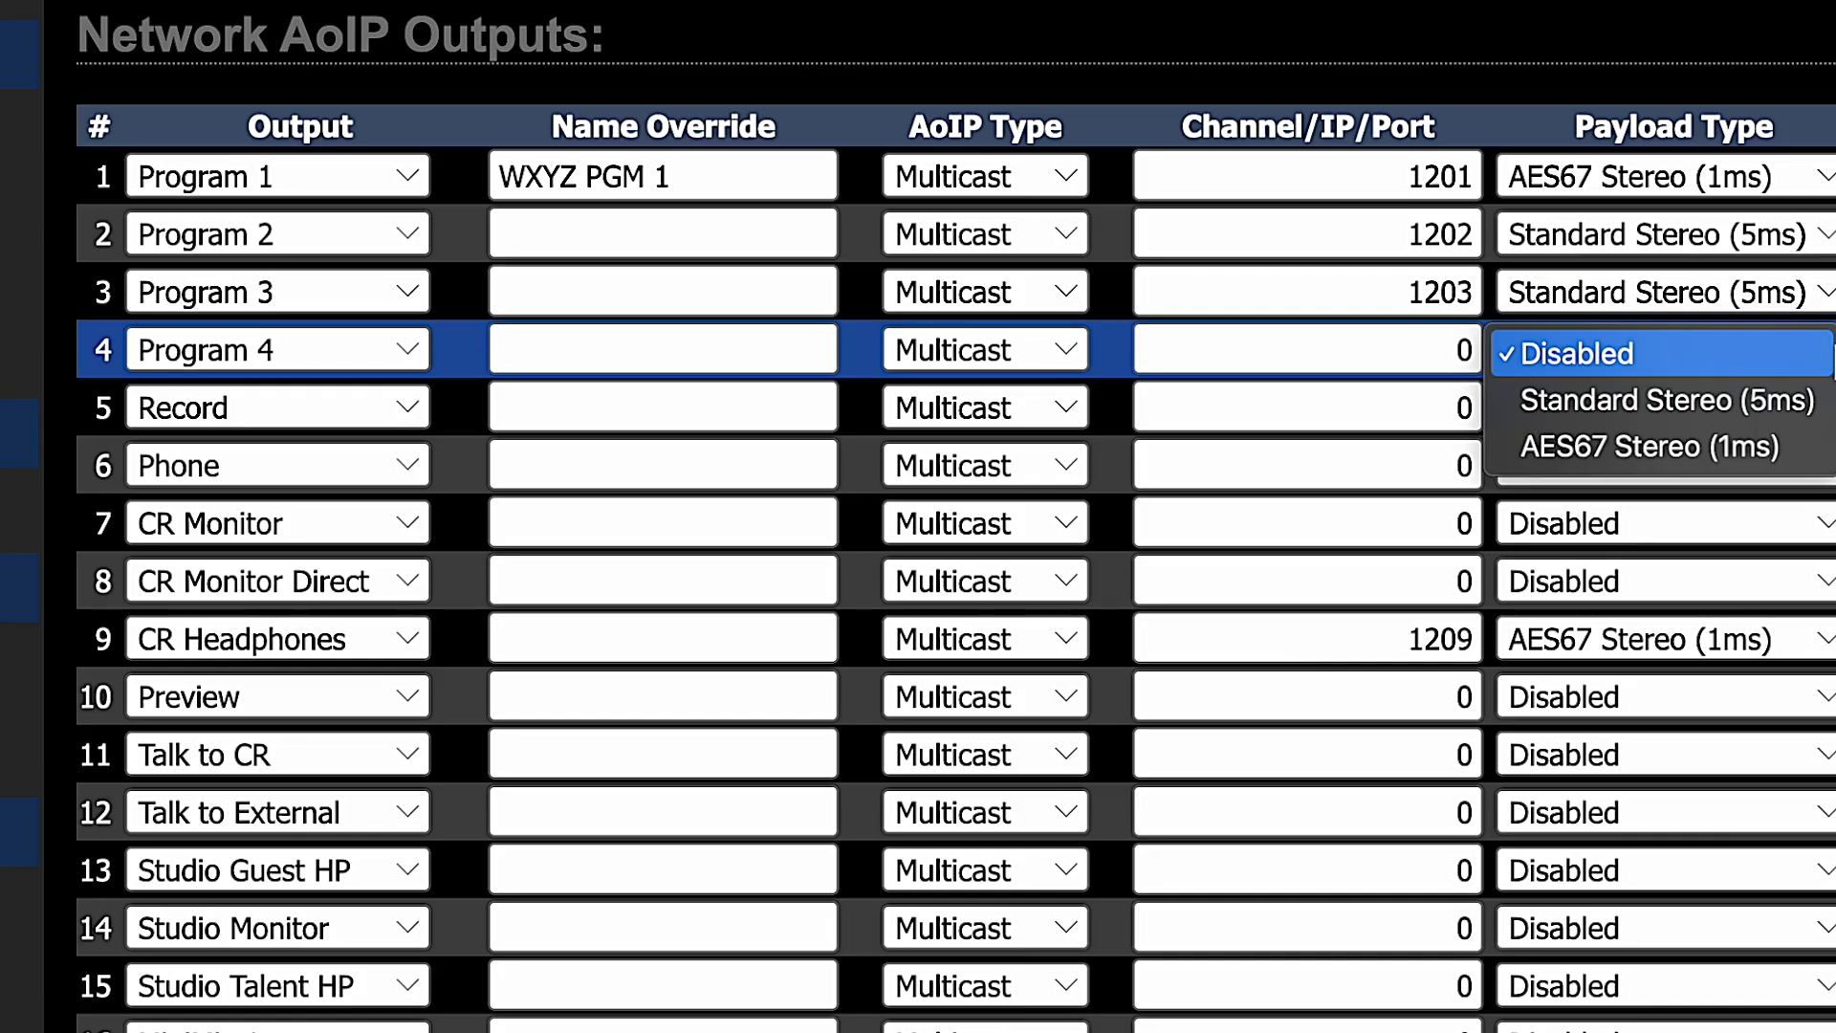
pyautogui.click(1825, 401)
# Set the payload type of the Record, Phone, CR Monitor and CR Monitor Direct outputs to Standard Stereo (5ms).
pyautogui.click(1823, 408)
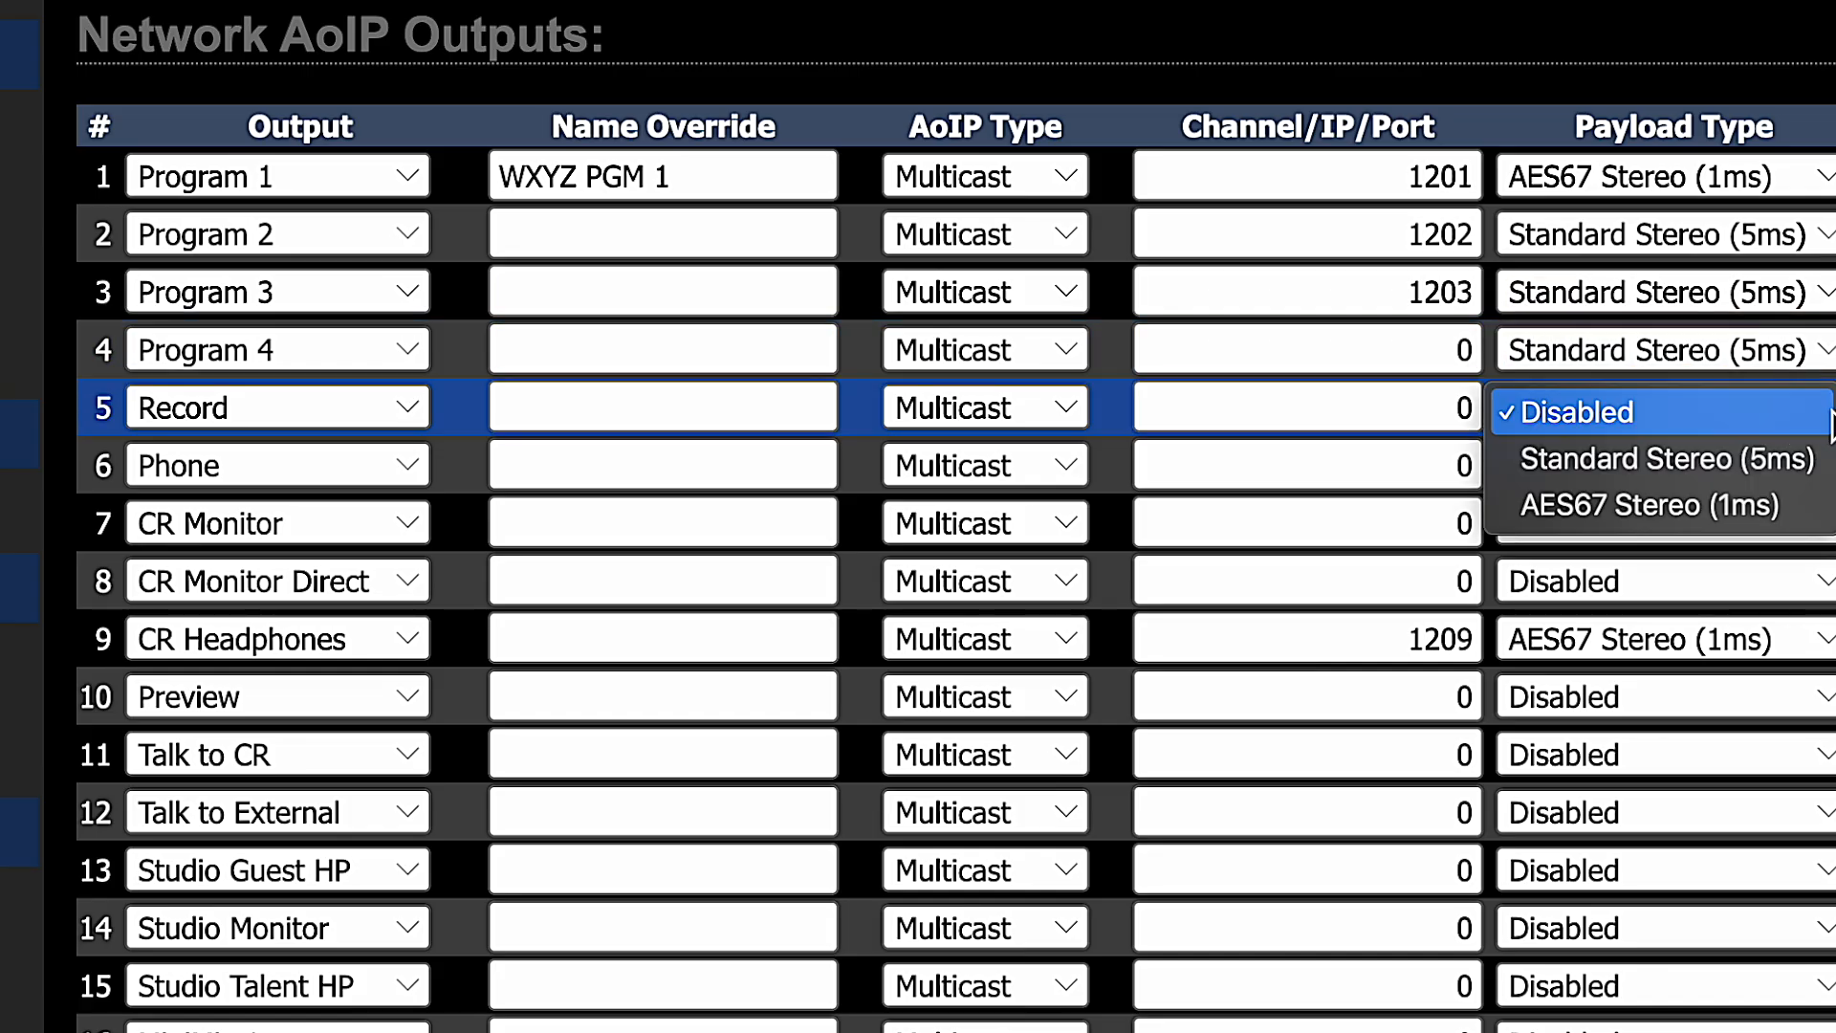
pyautogui.click(1822, 459)
pyautogui.click(1822, 469)
pyautogui.click(1816, 517)
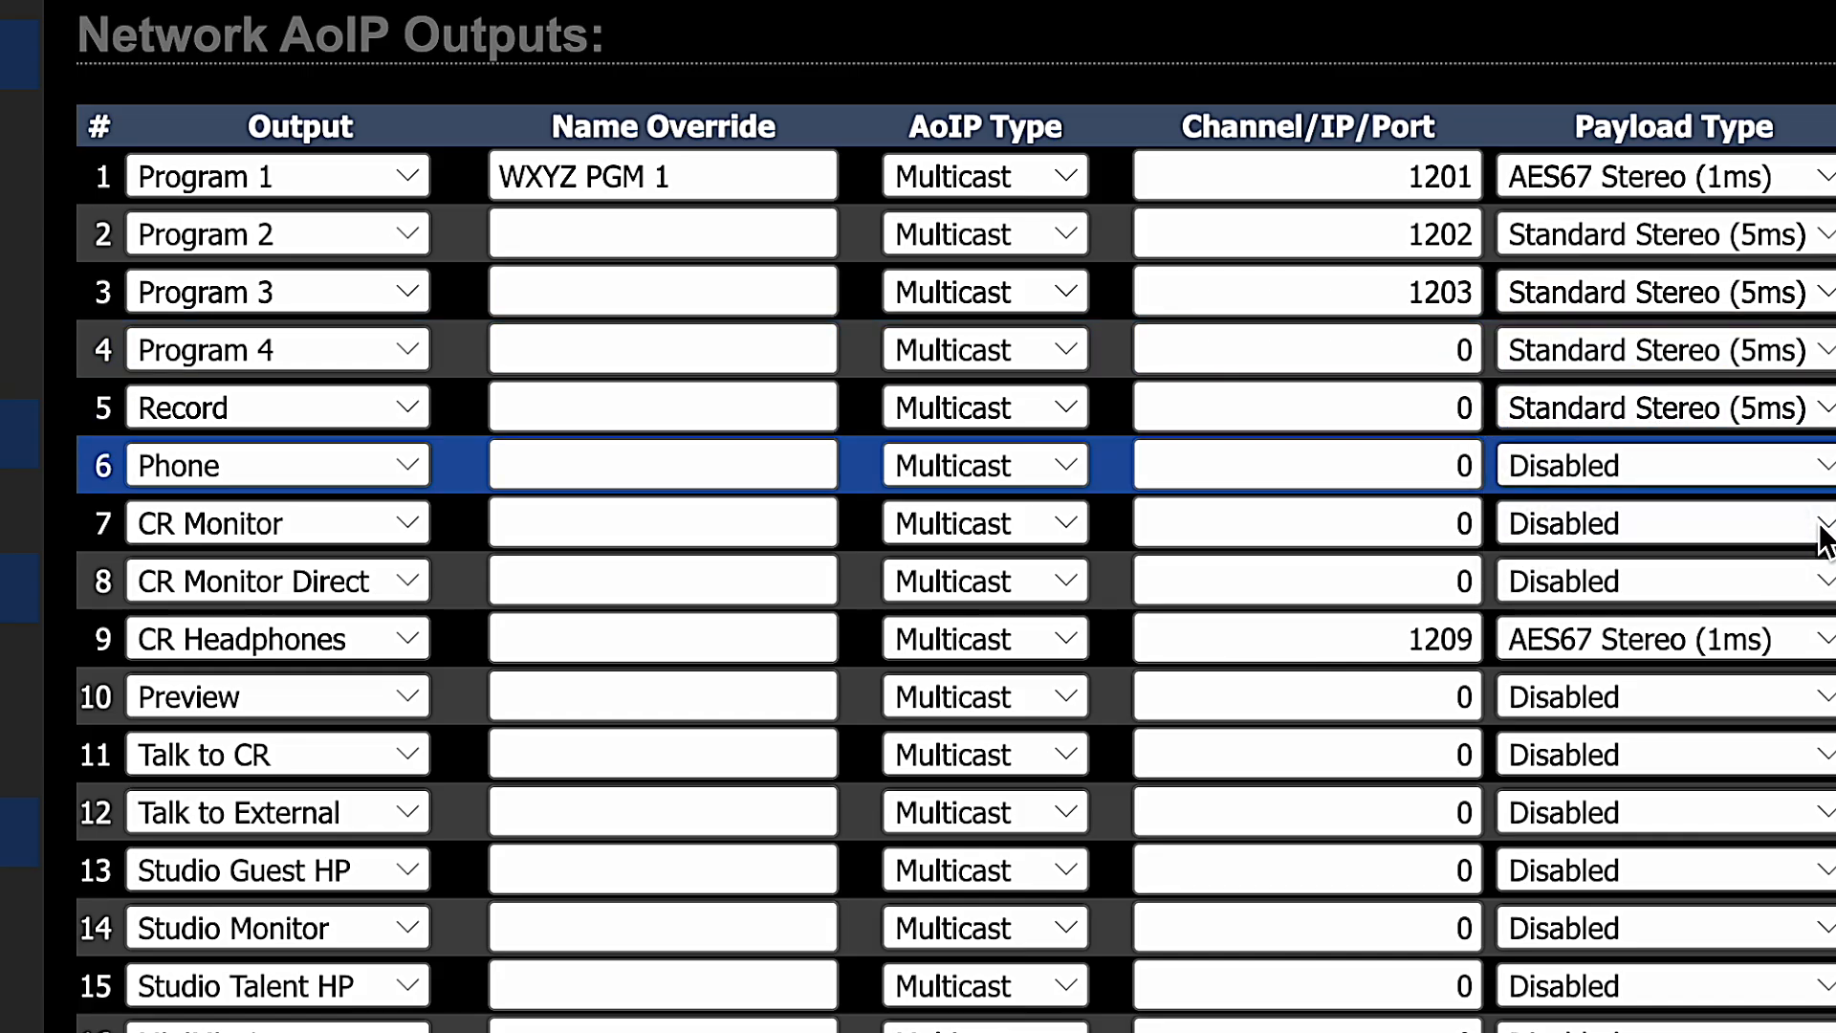
pyautogui.click(1820, 528)
pyautogui.click(1816, 576)
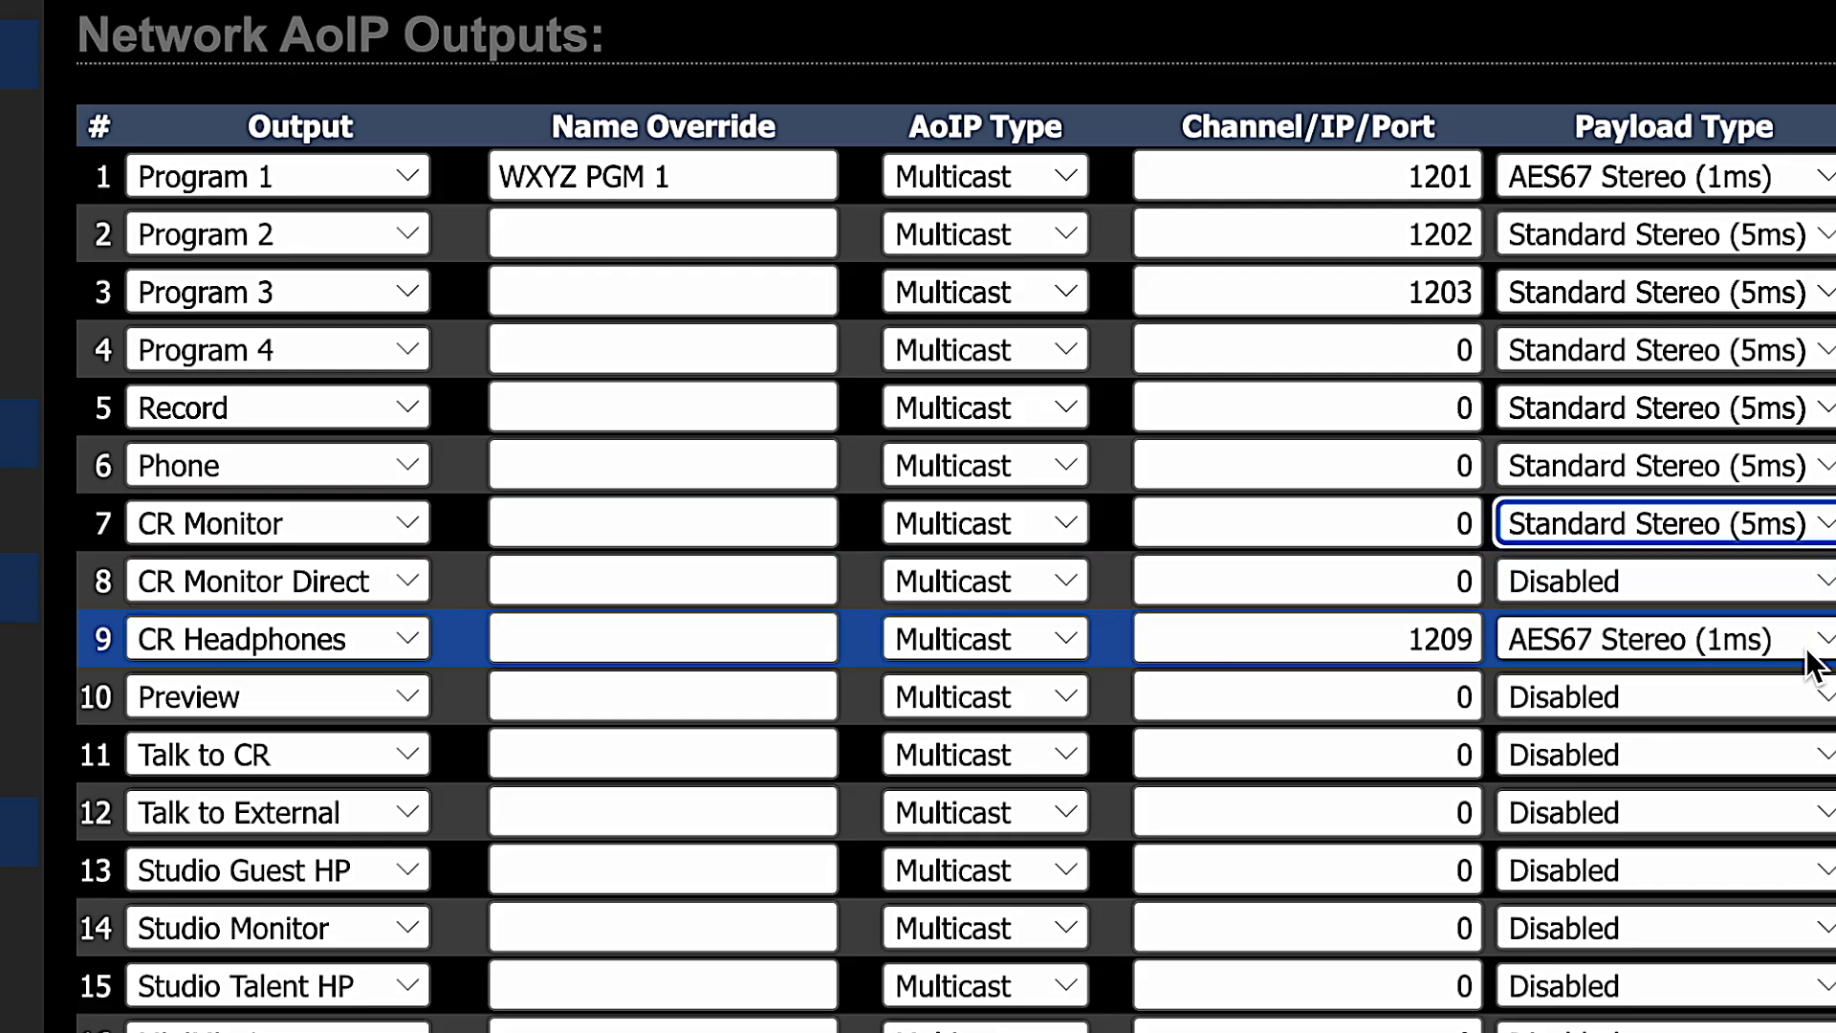
pyautogui.click(1821, 581)
pyautogui.click(1822, 631)
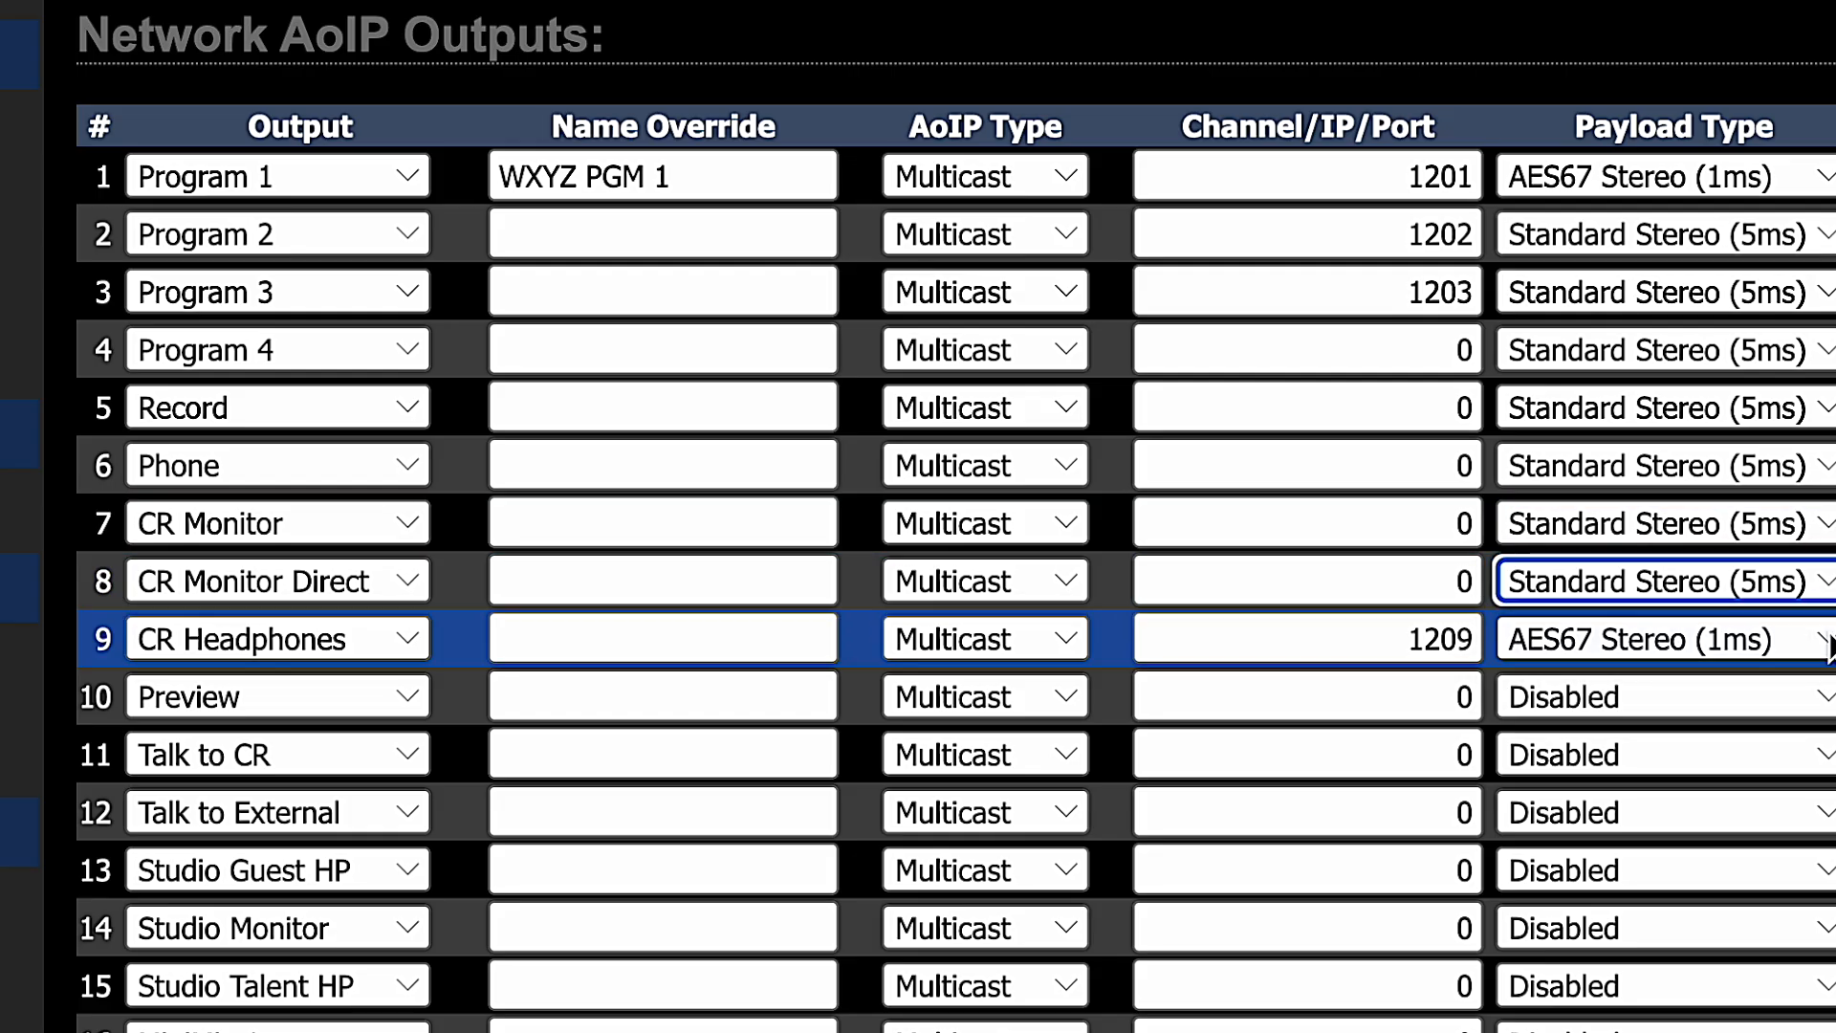
# Assign channel 1204 to the Program 4 output and channel 1205 to the Record output.
pyautogui.doubleClick(1396, 354)
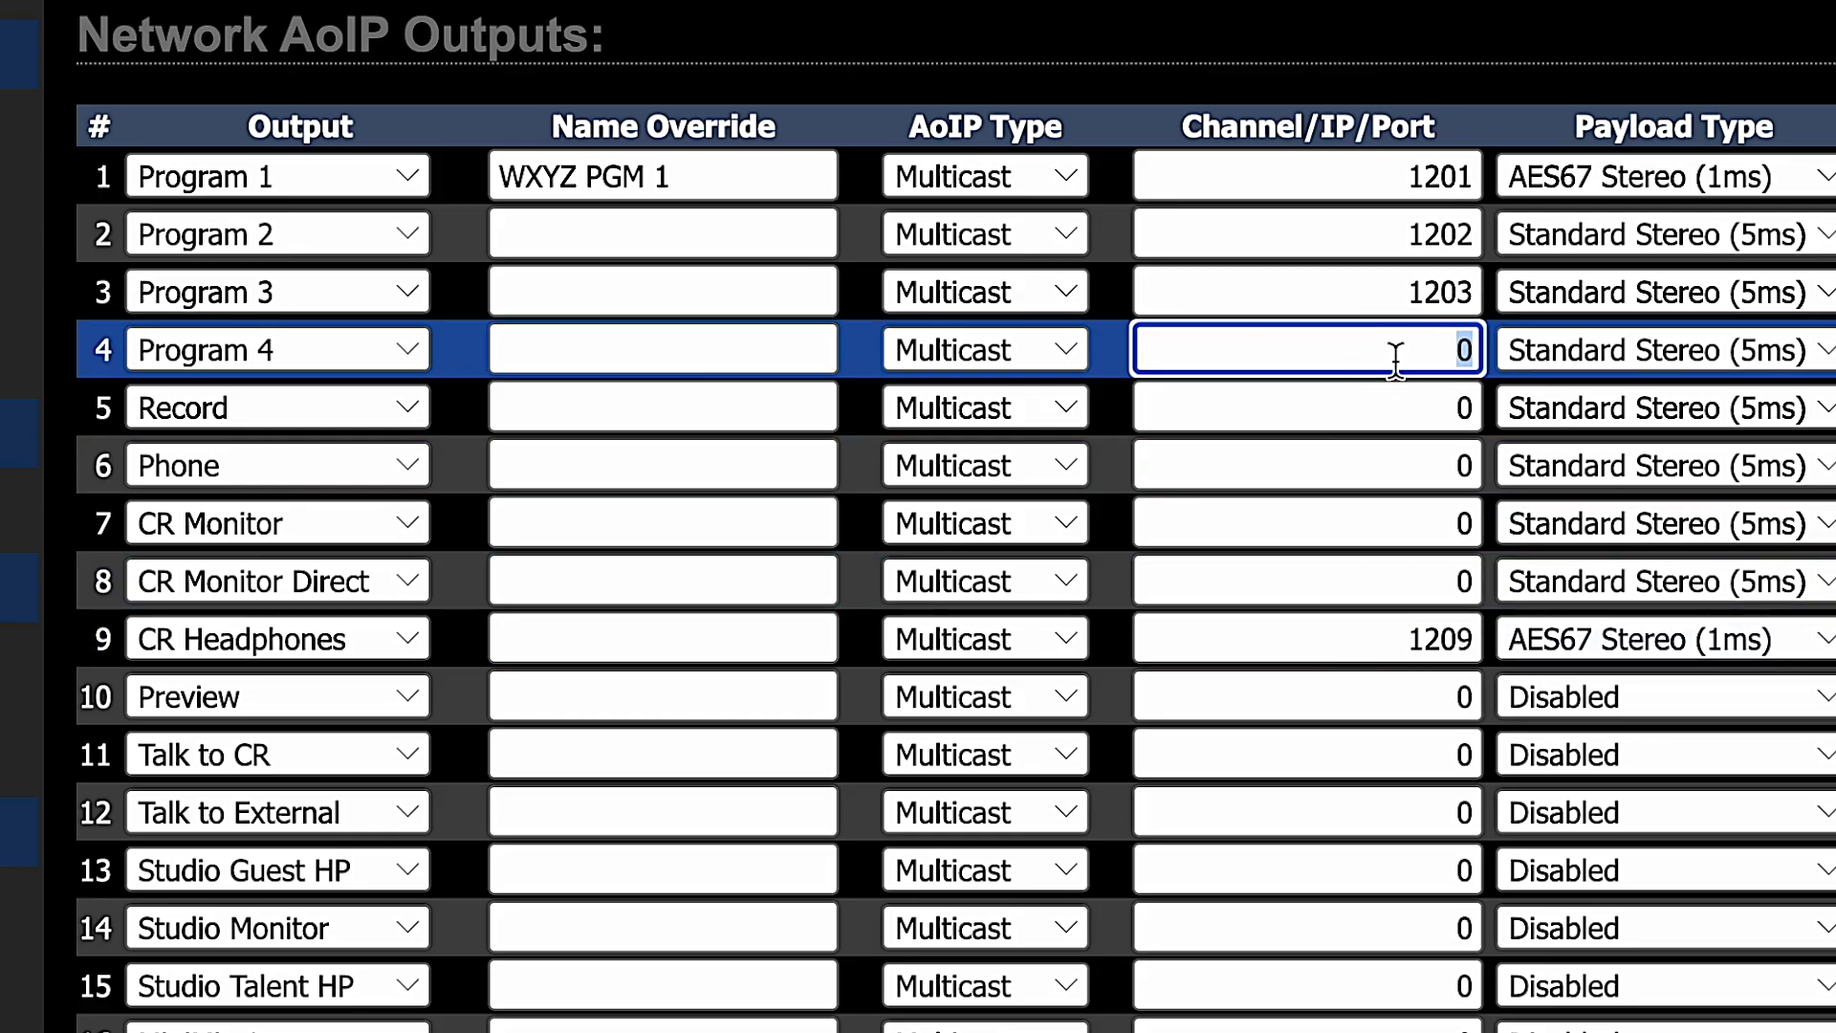
pyautogui.write('120')
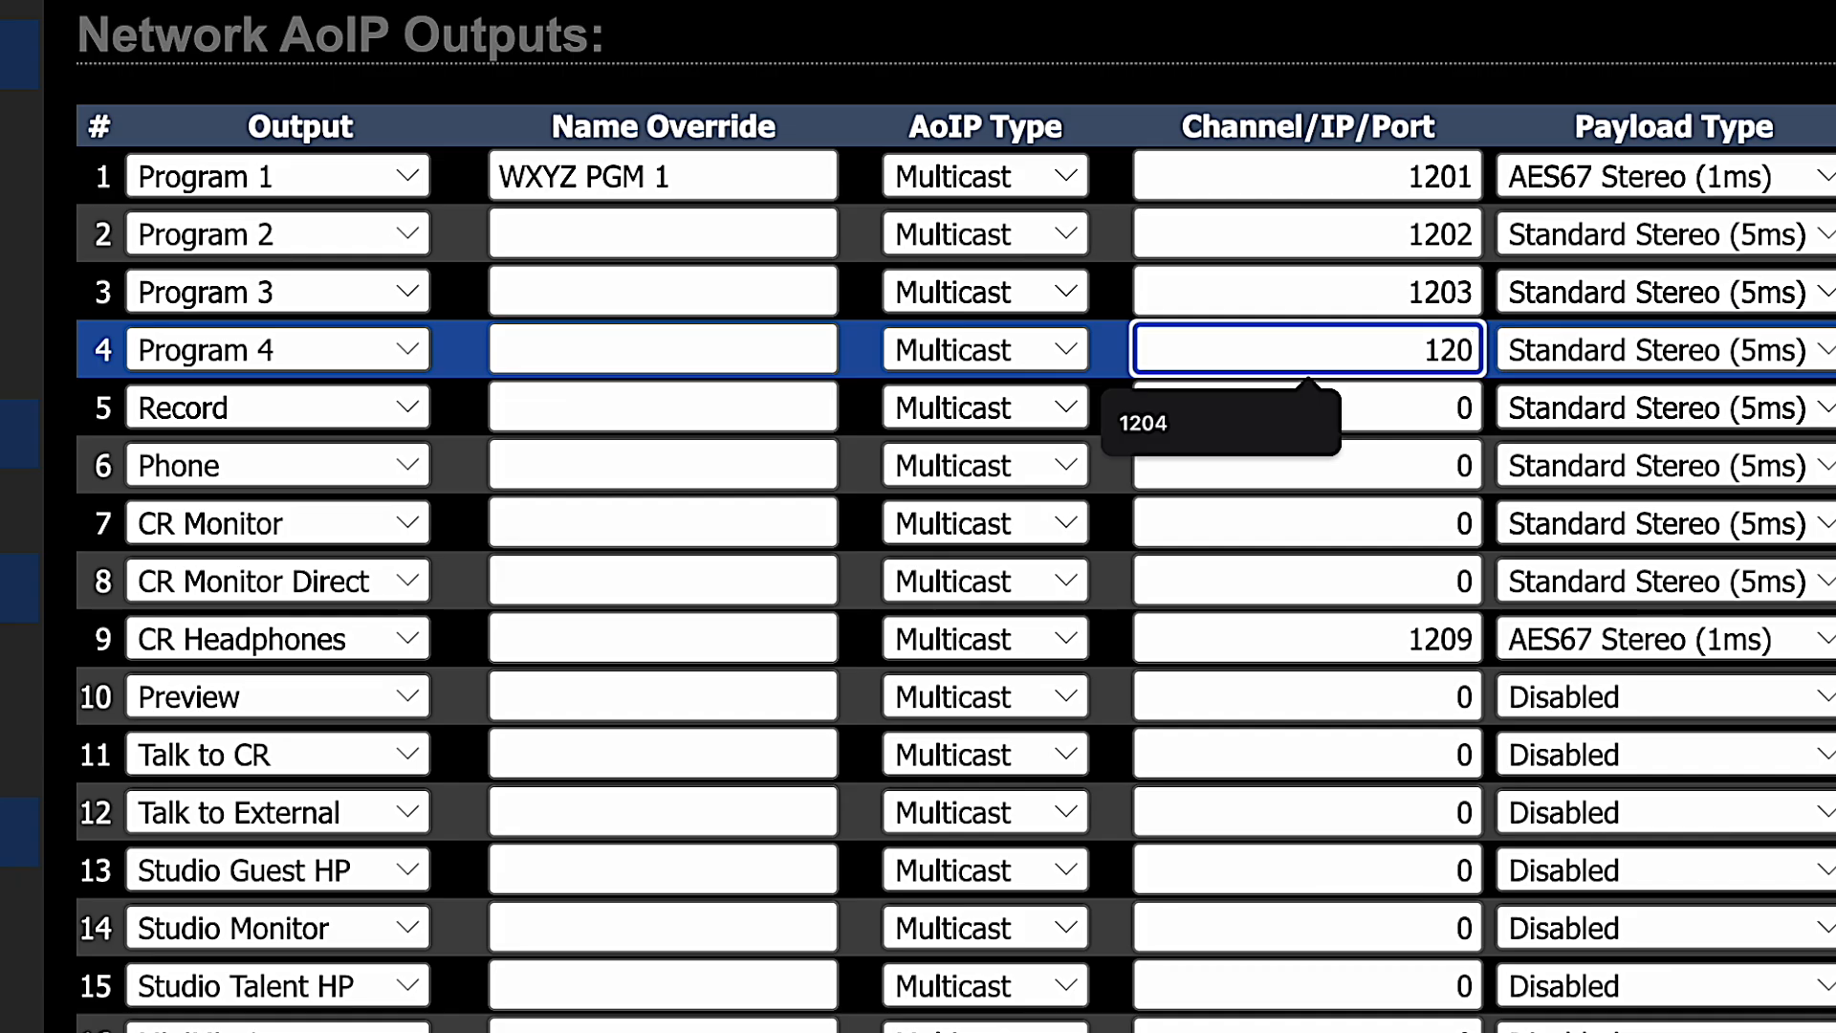
pyautogui.write('4')
pyautogui.doubleClick(1402, 409)
pyautogui.write('12')
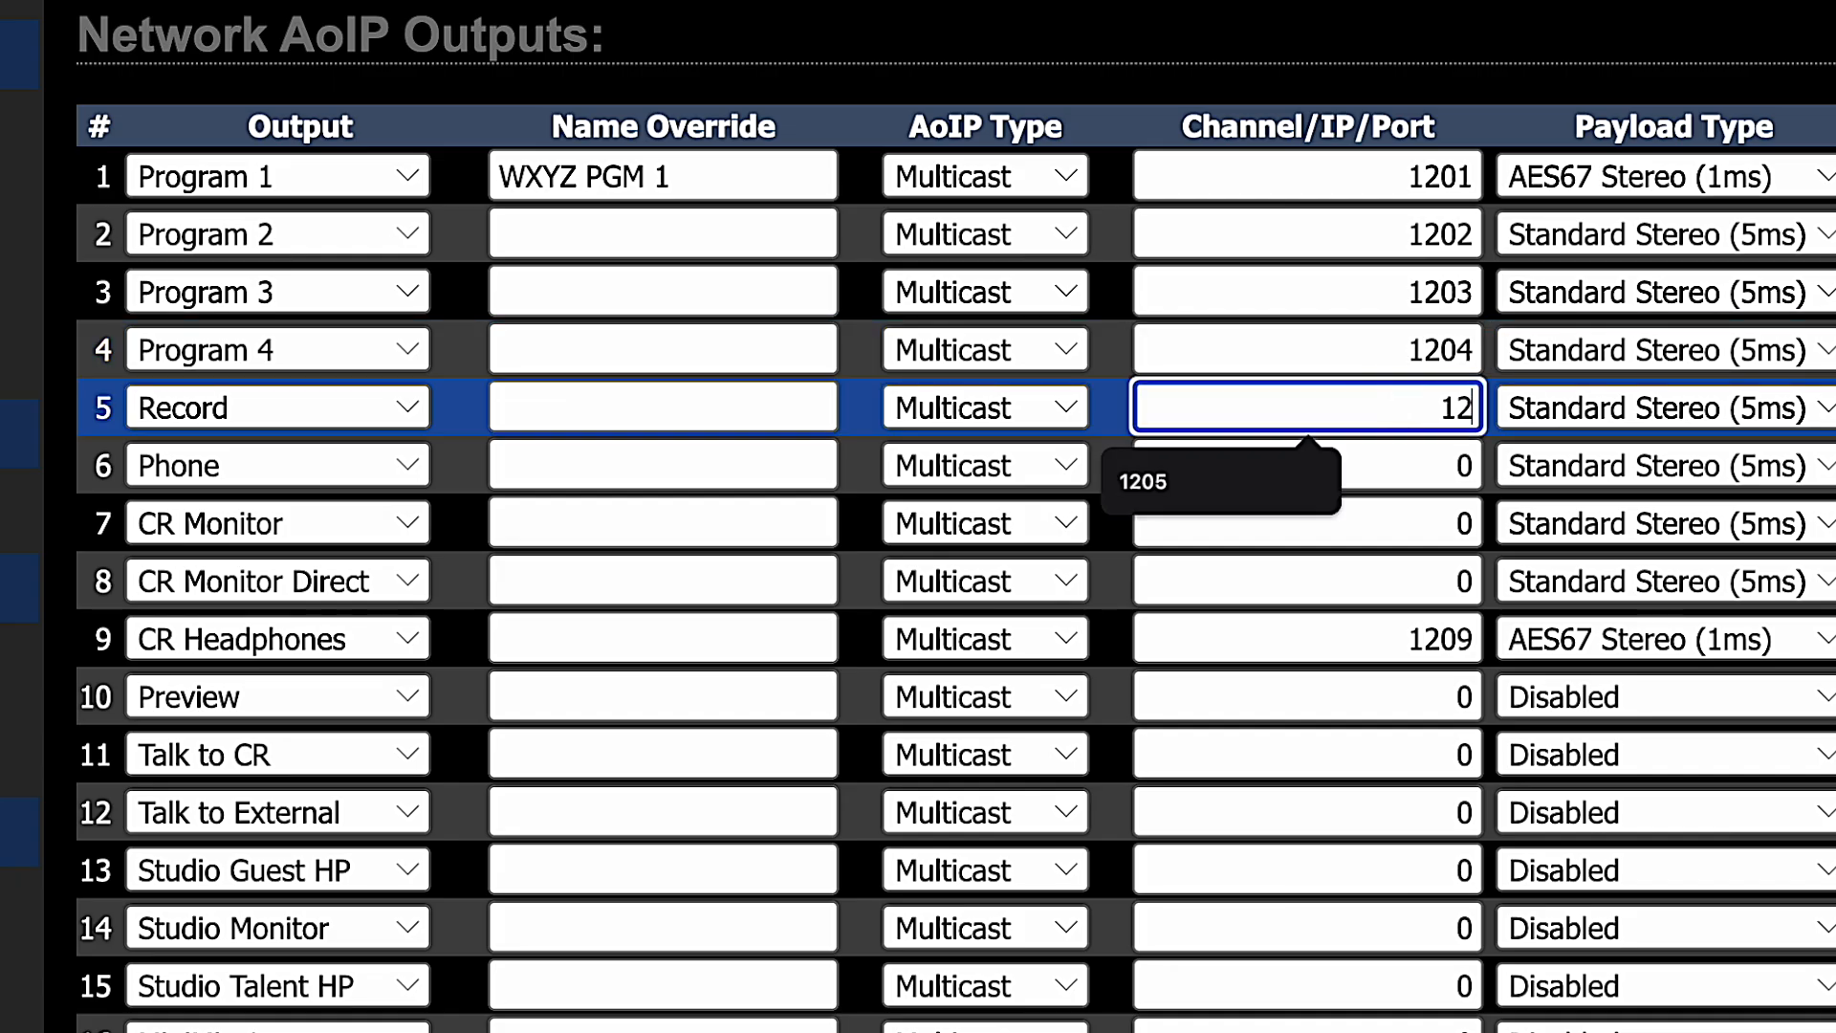
pyautogui.write('-')
pyautogui.press('BackSpace')
pyautogui.write('05')
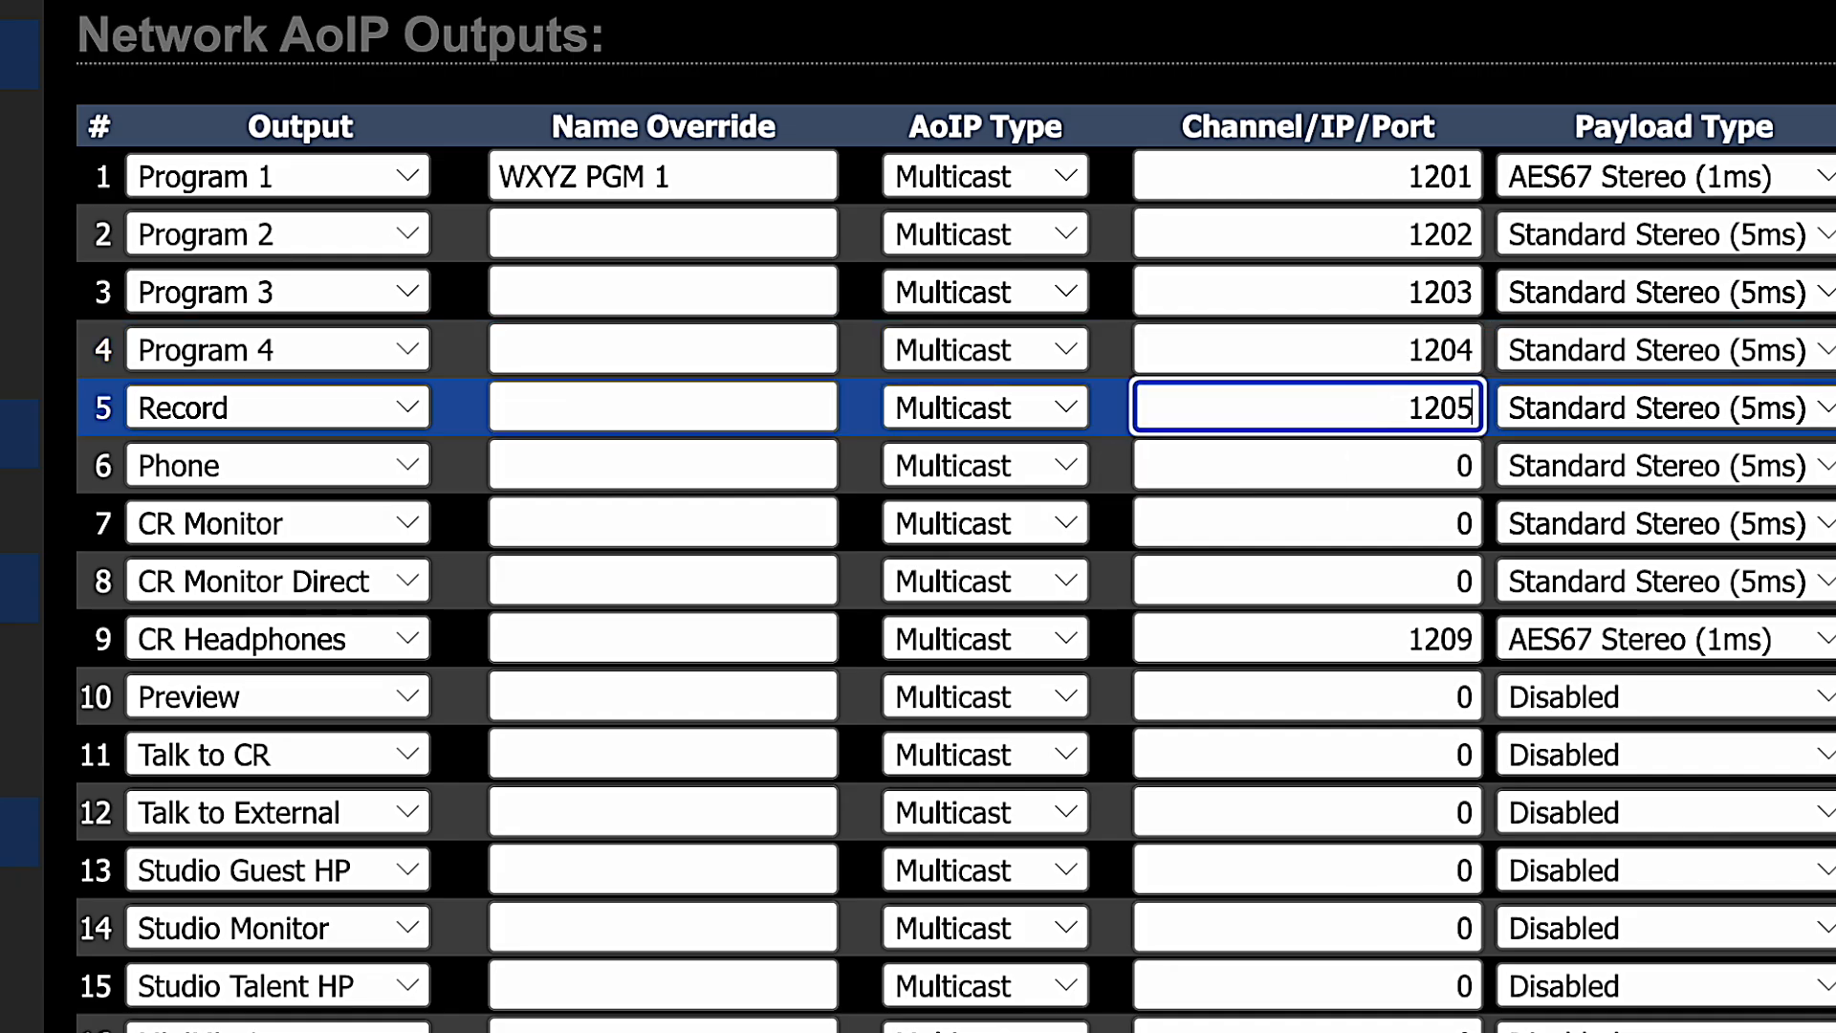
# Assign channel 1206 to the Phone output.
pyautogui.click(1409, 468)
pyautogui.doubleClick(1410, 469)
pyautogui.write('1205')
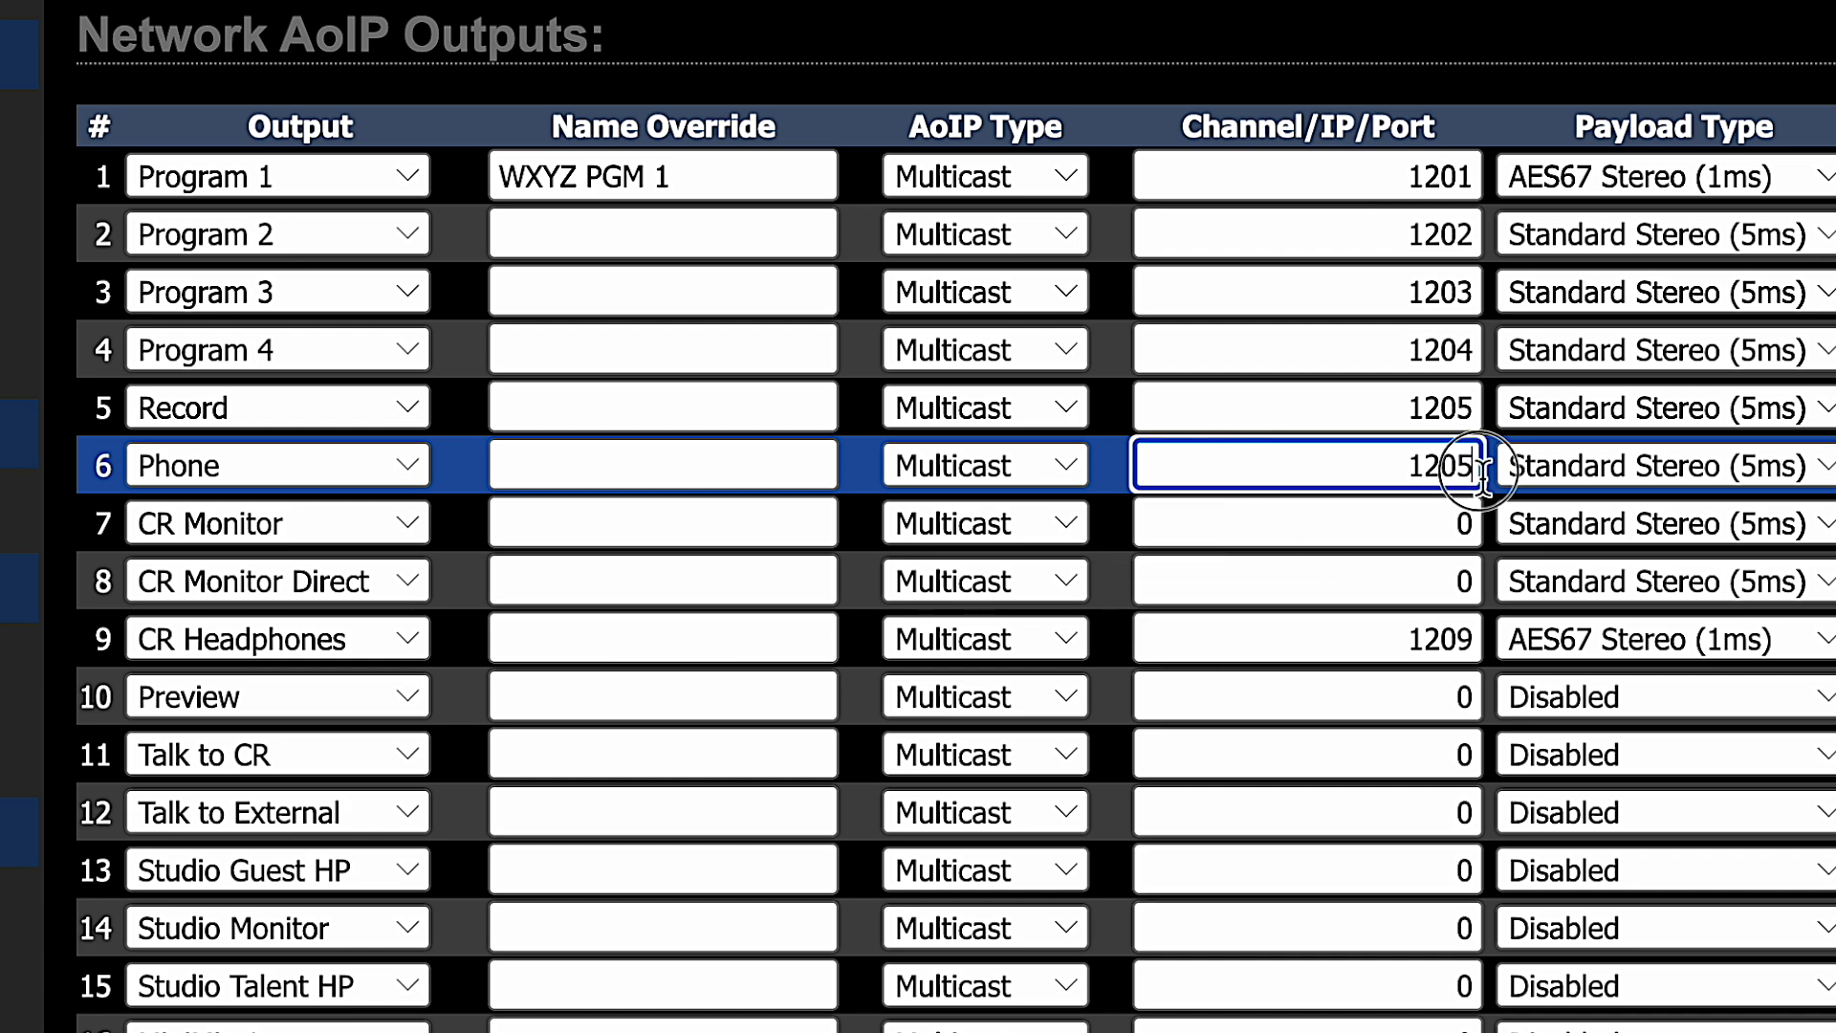
pyautogui.press('BackSpace')
pyautogui.write('6')
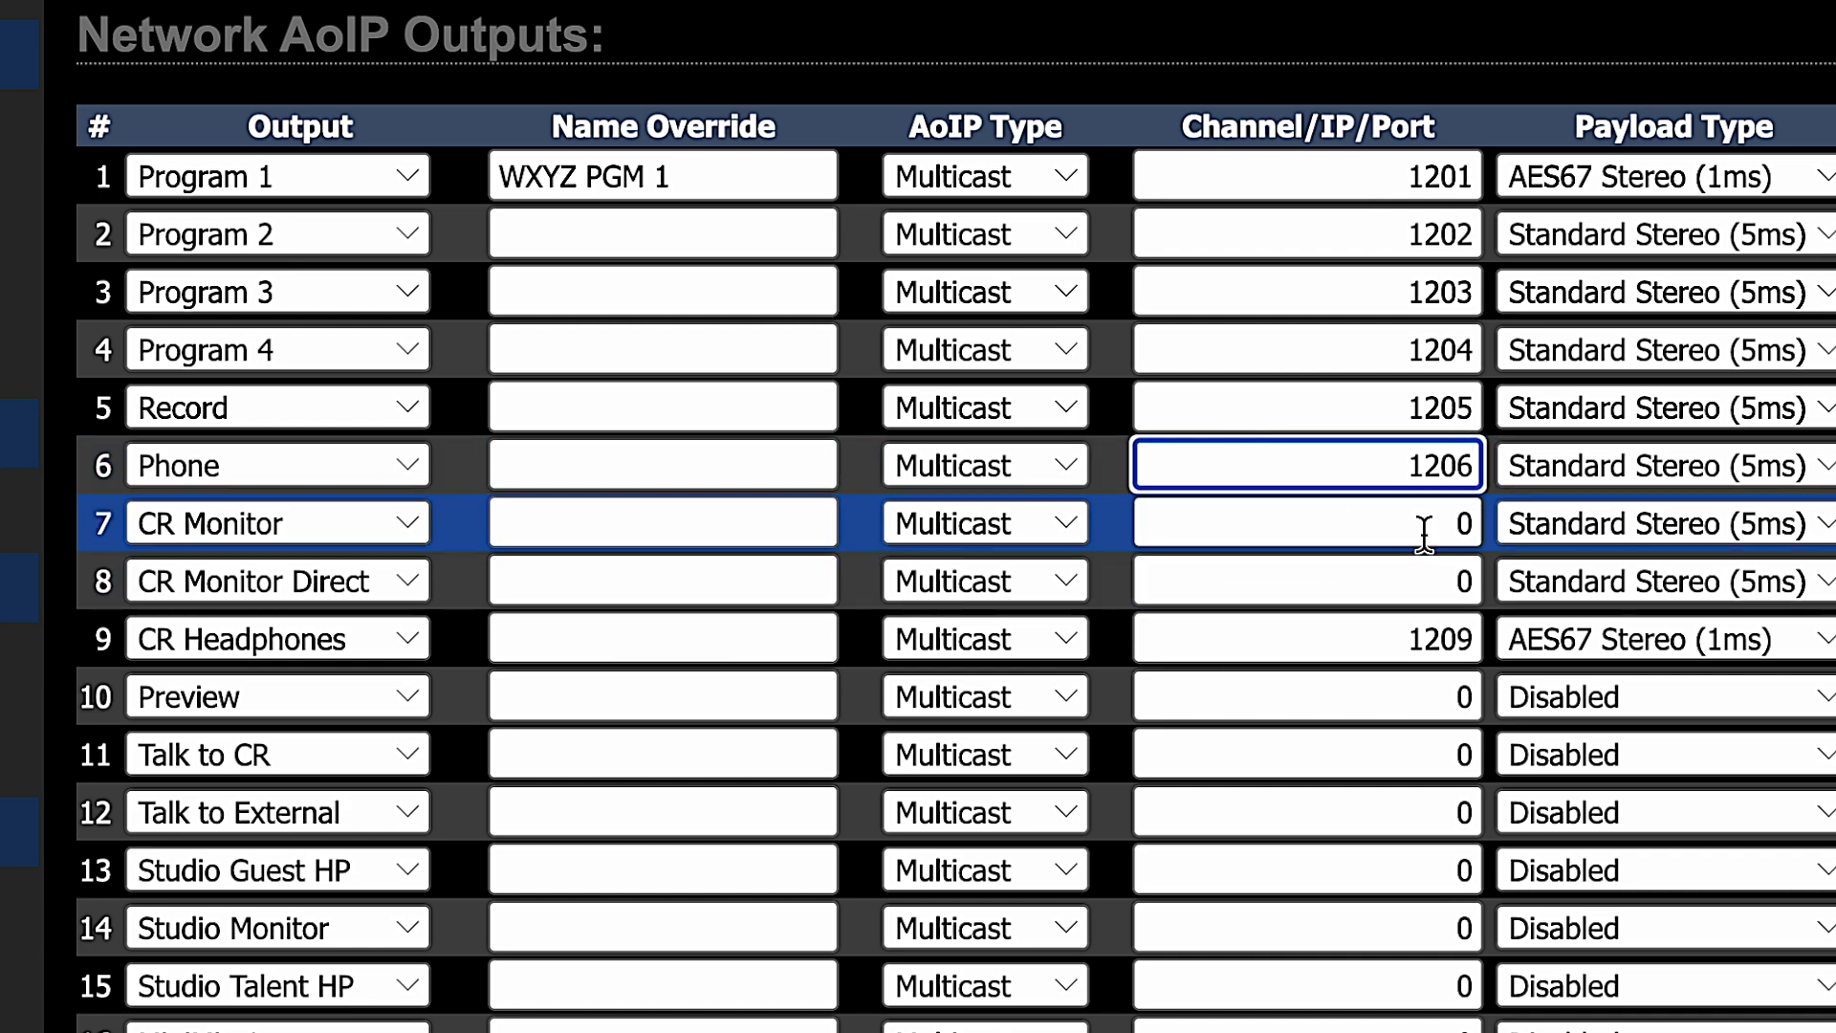
# Assign channel 1207 to the CR Monitor output and channel 1208 to the CR Monitor Direct output.
pyautogui.doubleClick(1393, 522)
pyautogui.write('1207')
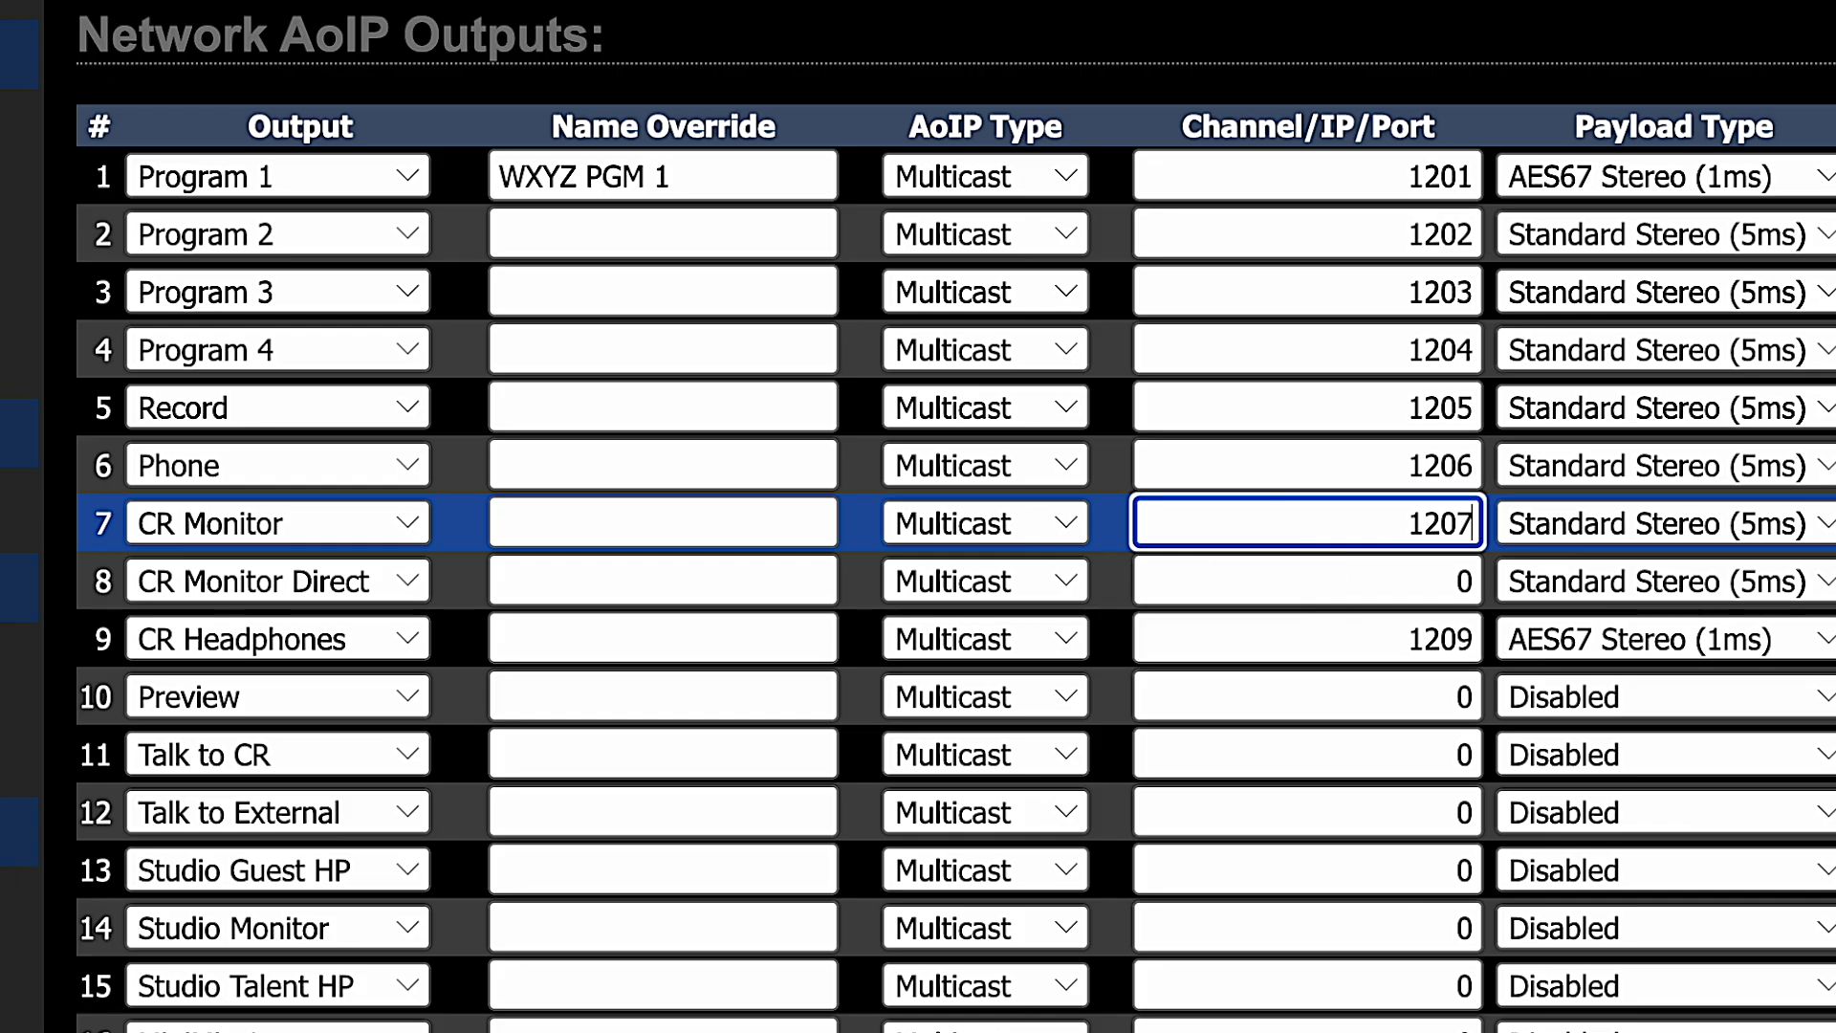
pyautogui.doubleClick(1392, 577)
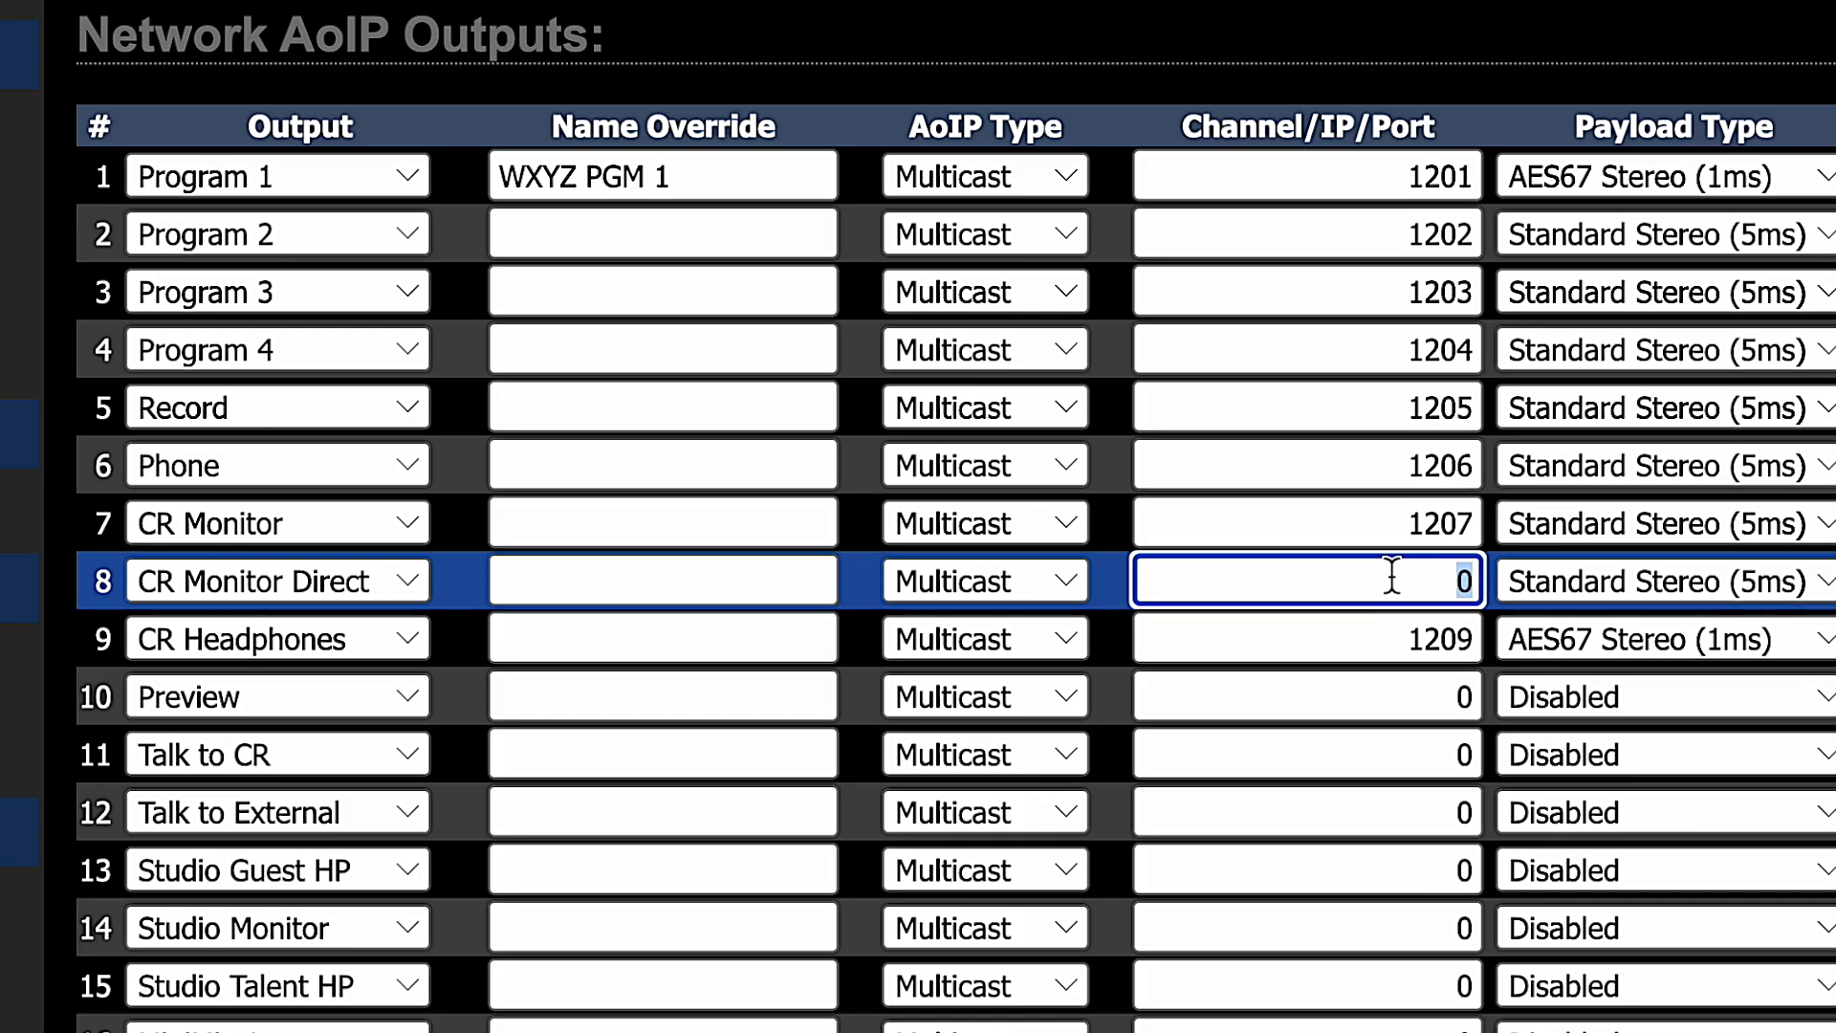
pyautogui.write('1208')
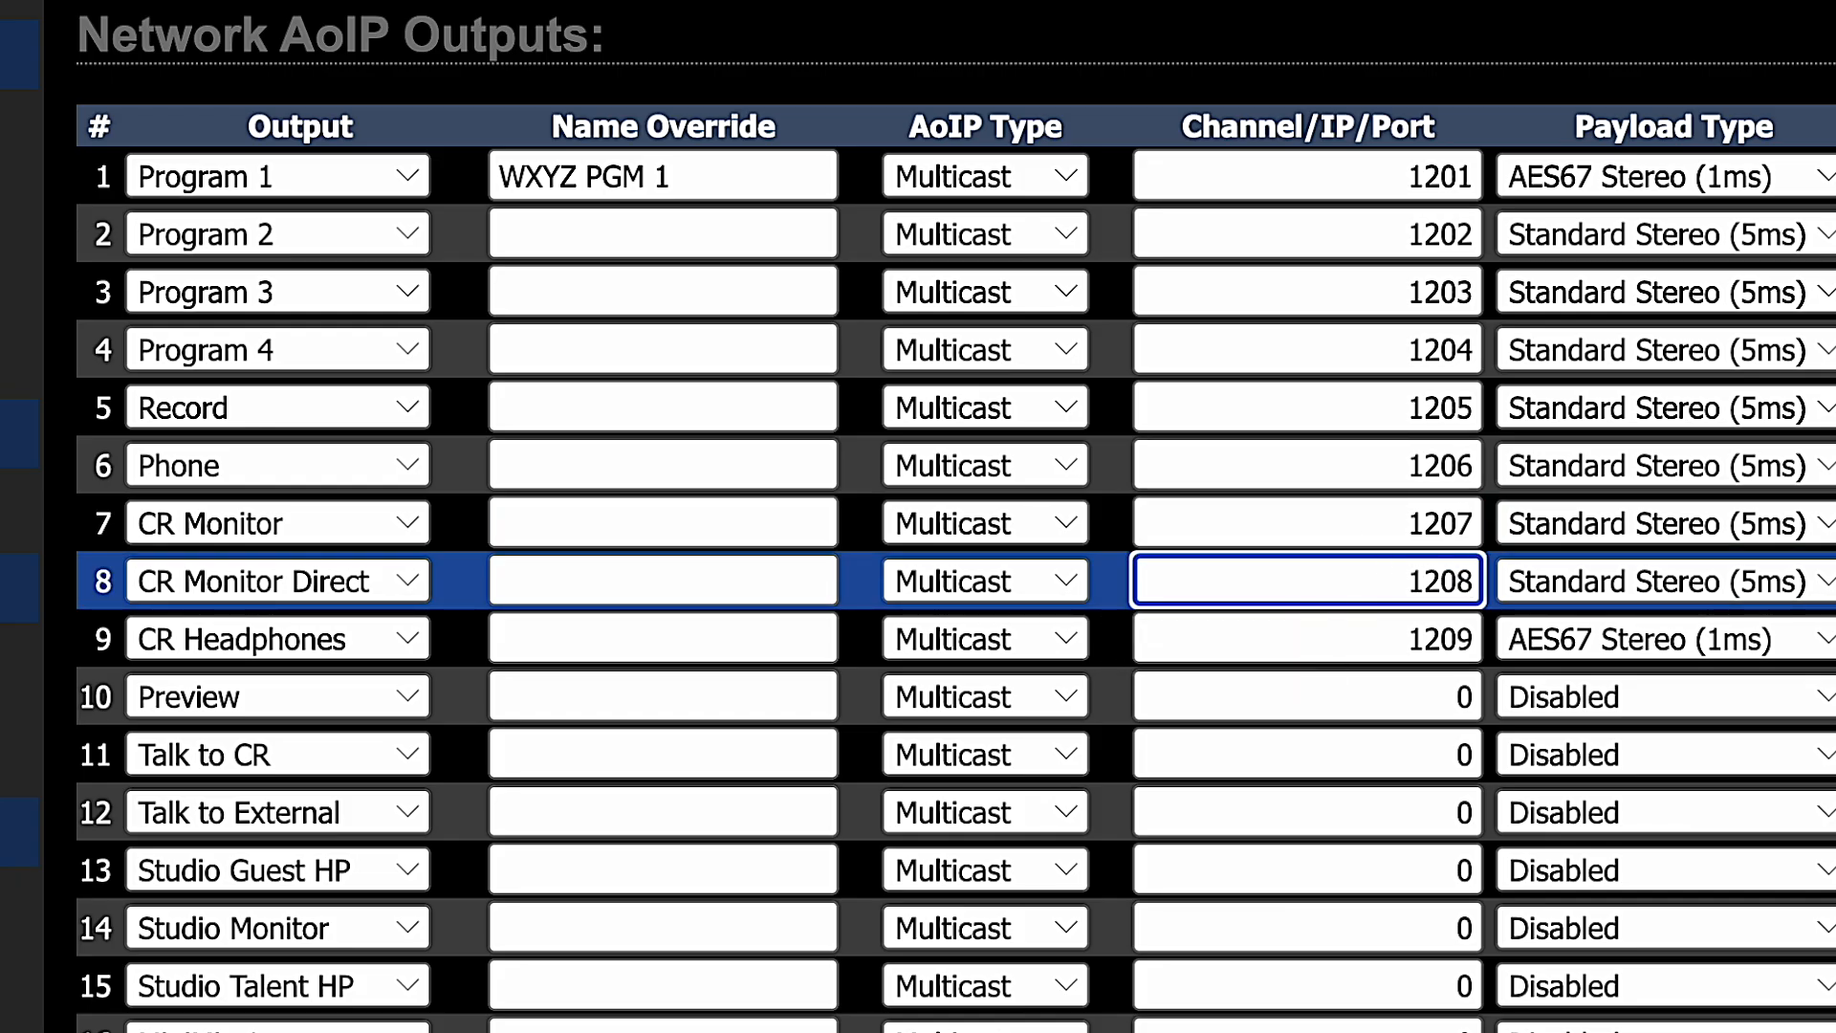
# Assign channels 1210, 1211 and 1212 to the Preview, Talk to CR and Talk to External outputs respectively.
pyautogui.doubleClick(1397, 702)
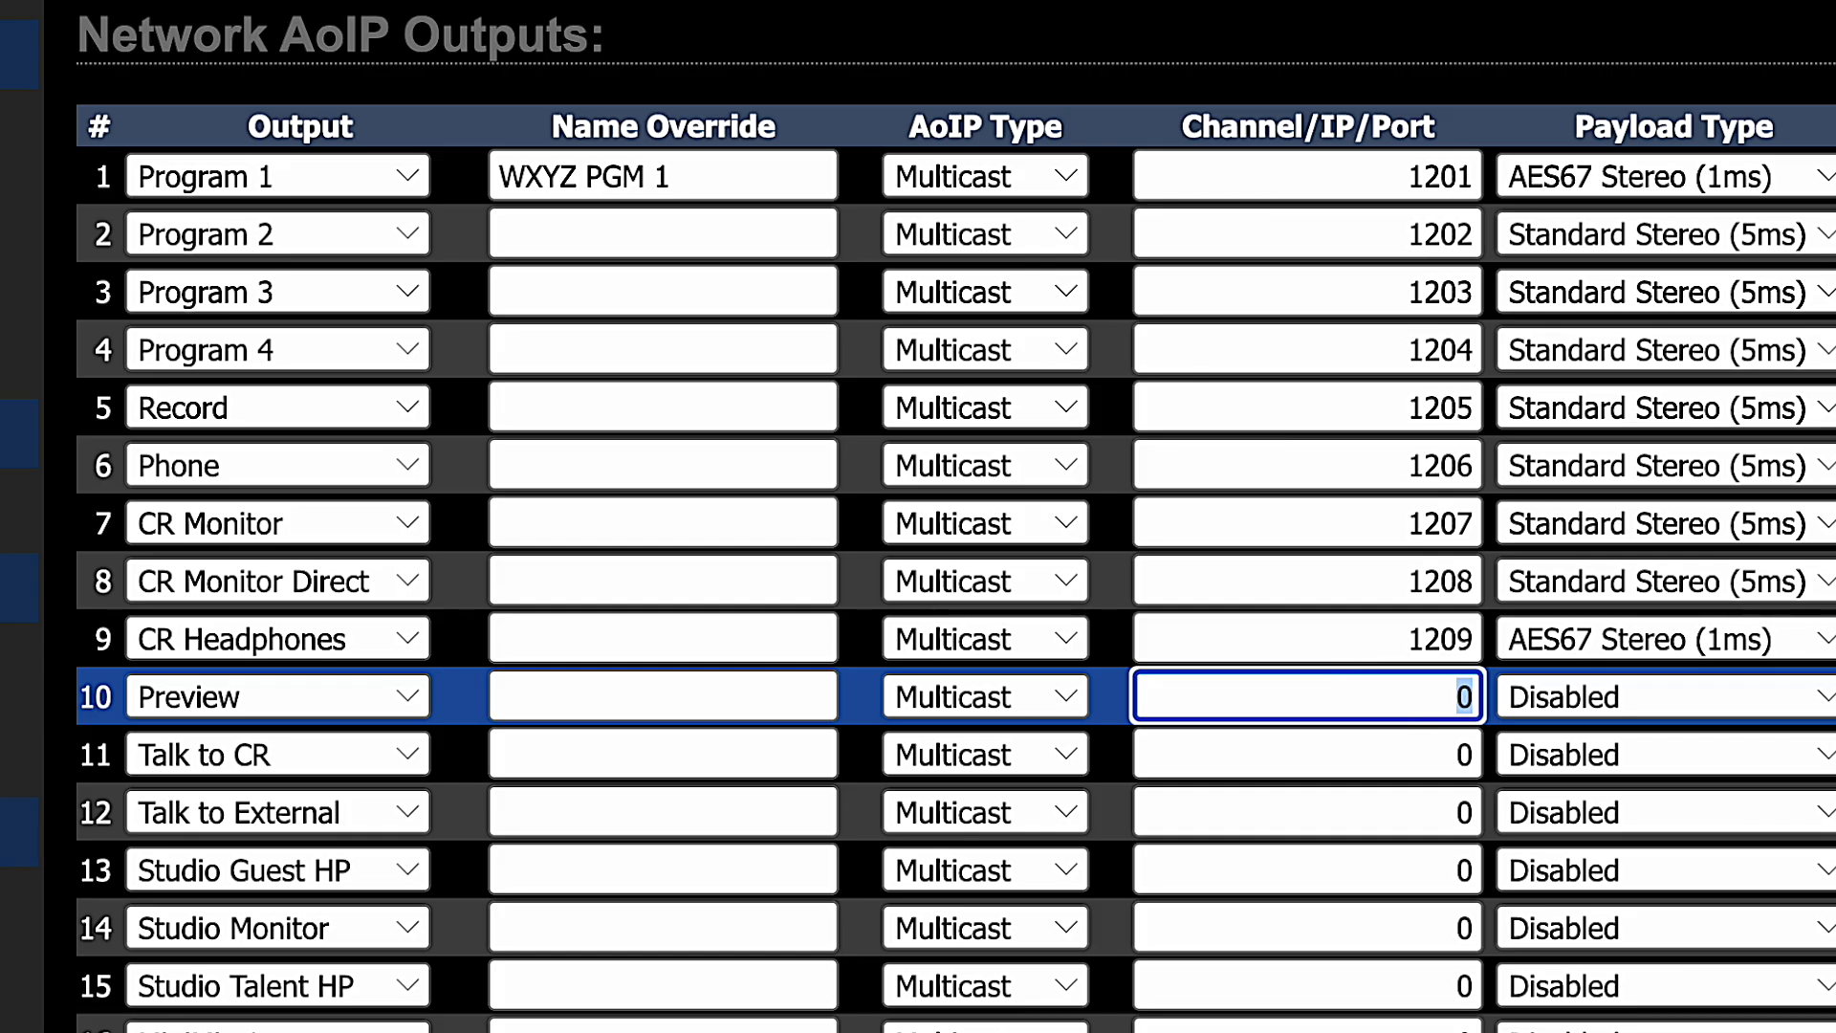
pyautogui.write('1210')
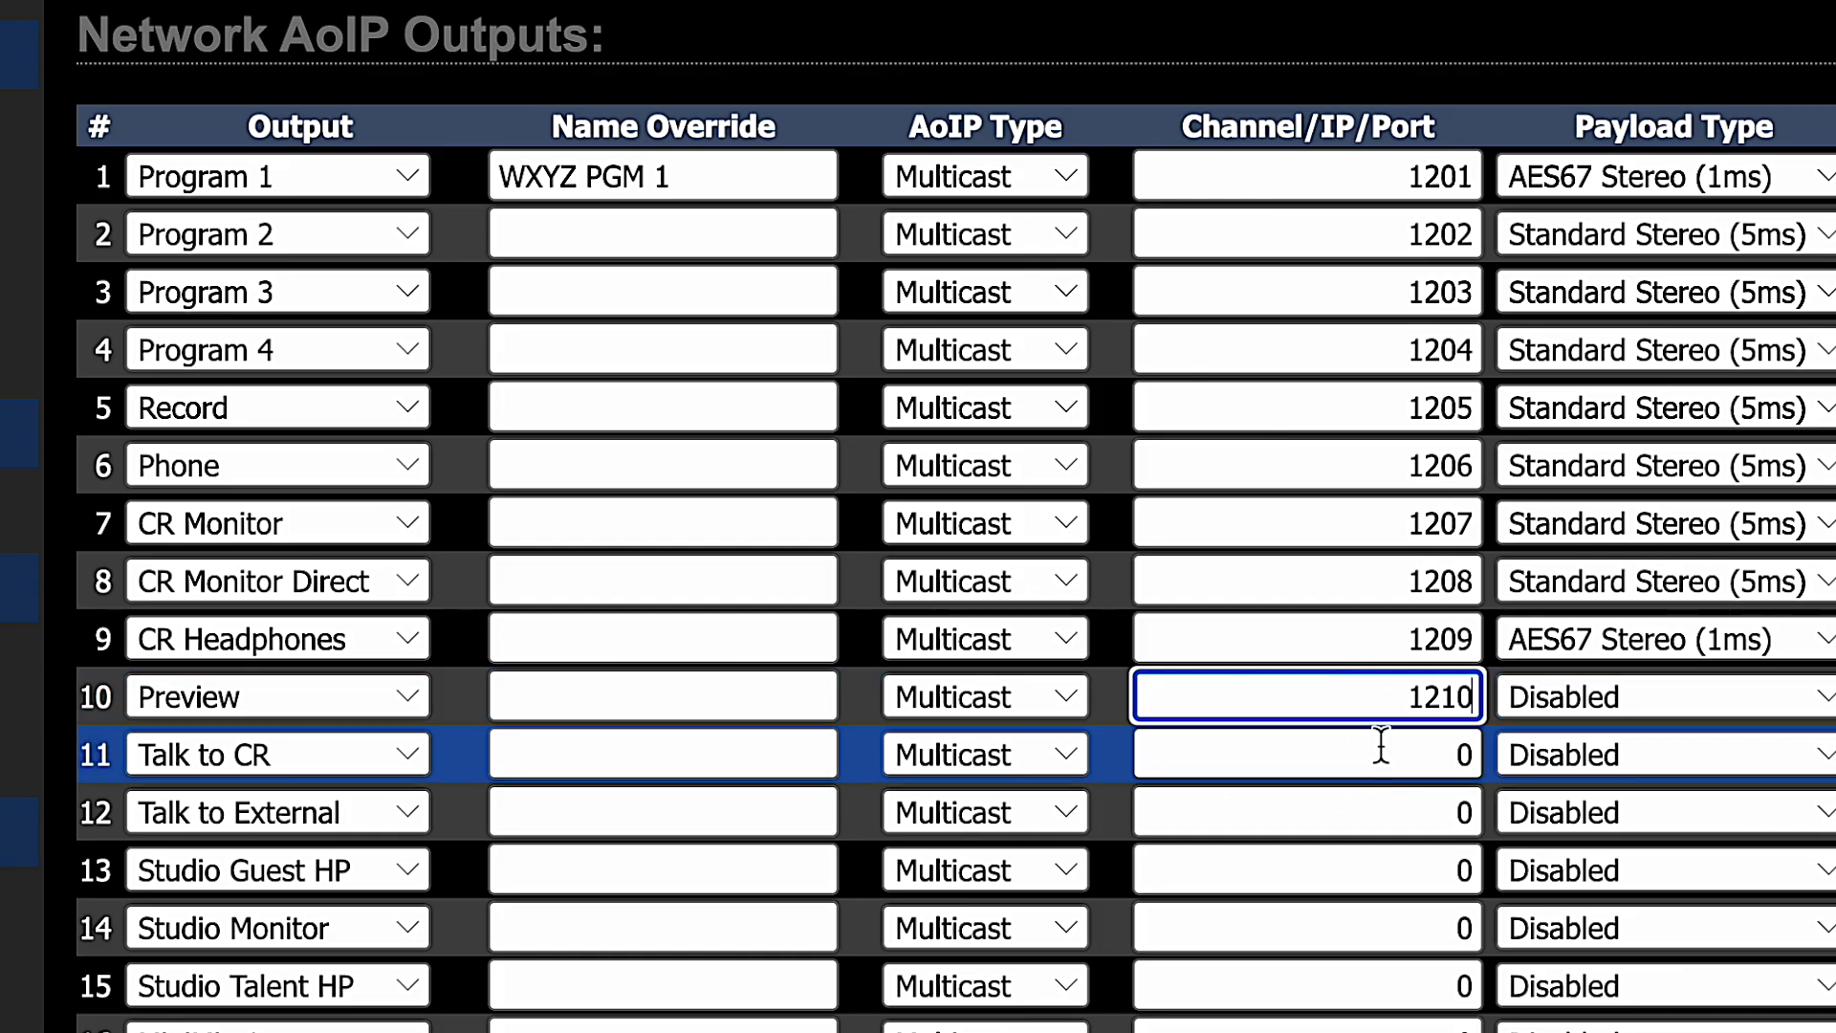
pyautogui.doubleClick(1383, 745)
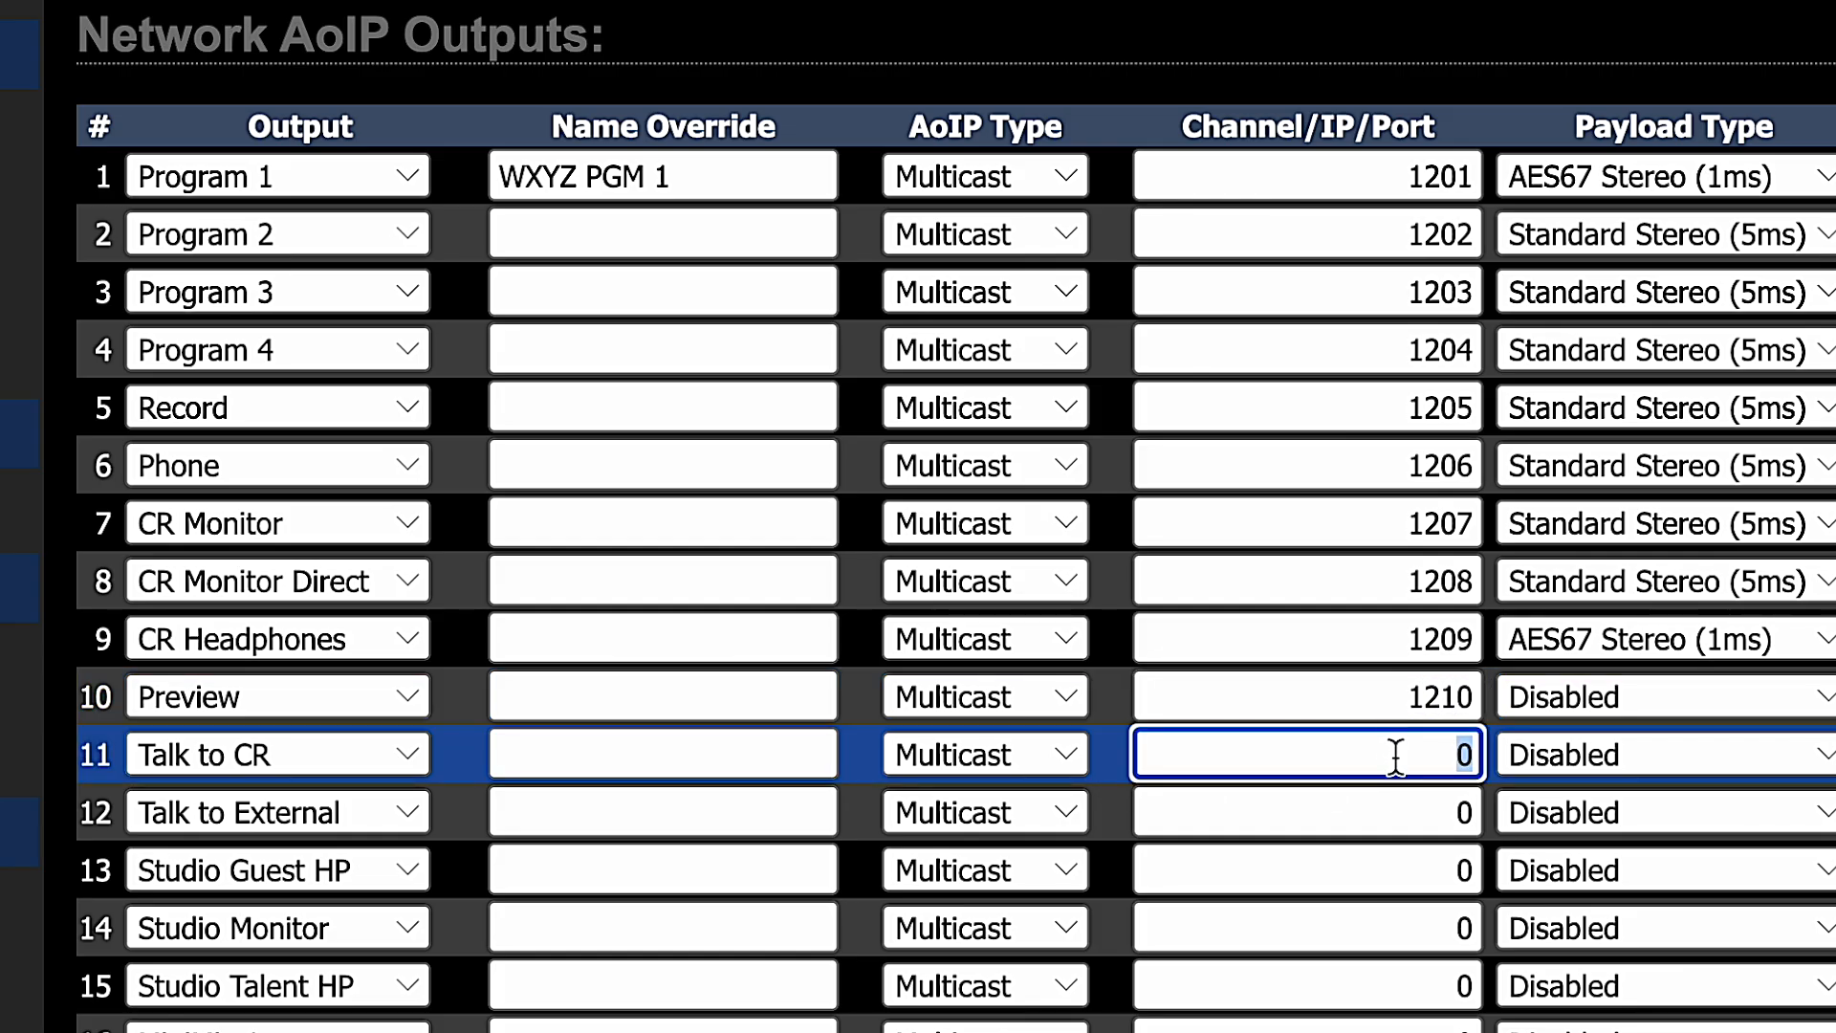
pyautogui.write('1211')
pyautogui.click(1411, 813)
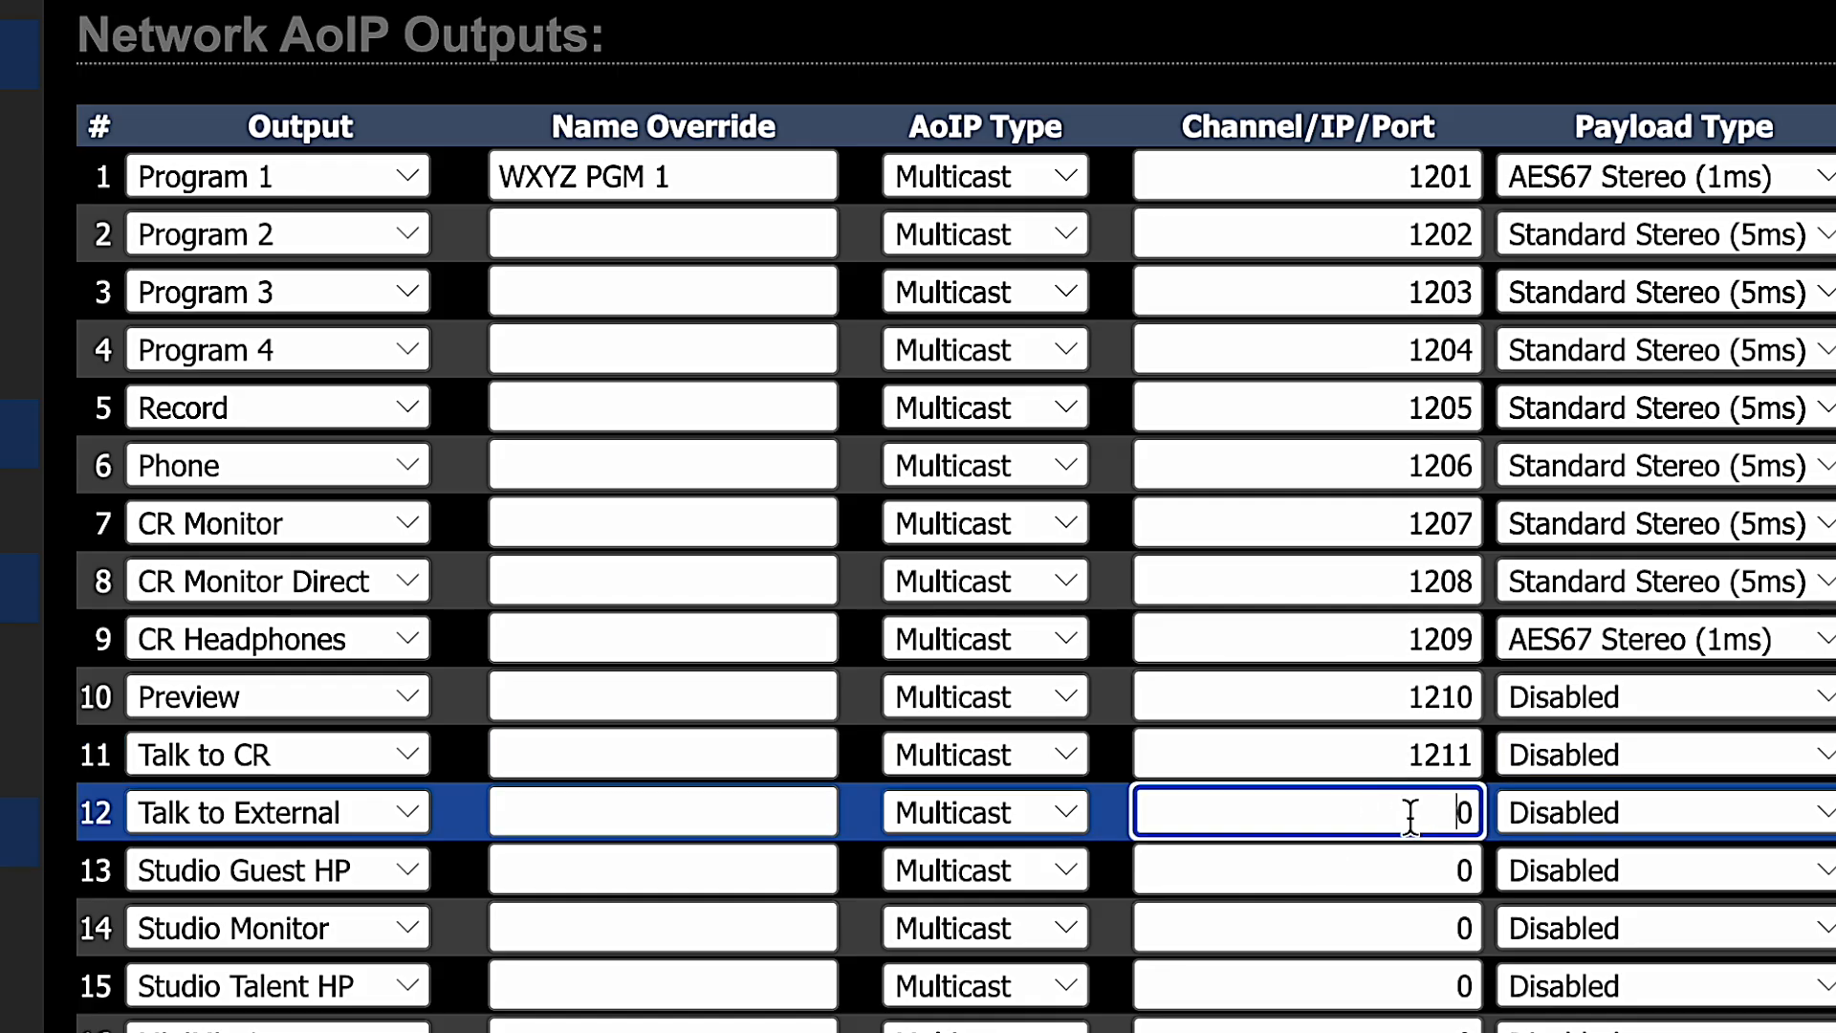
pyautogui.write('1212')
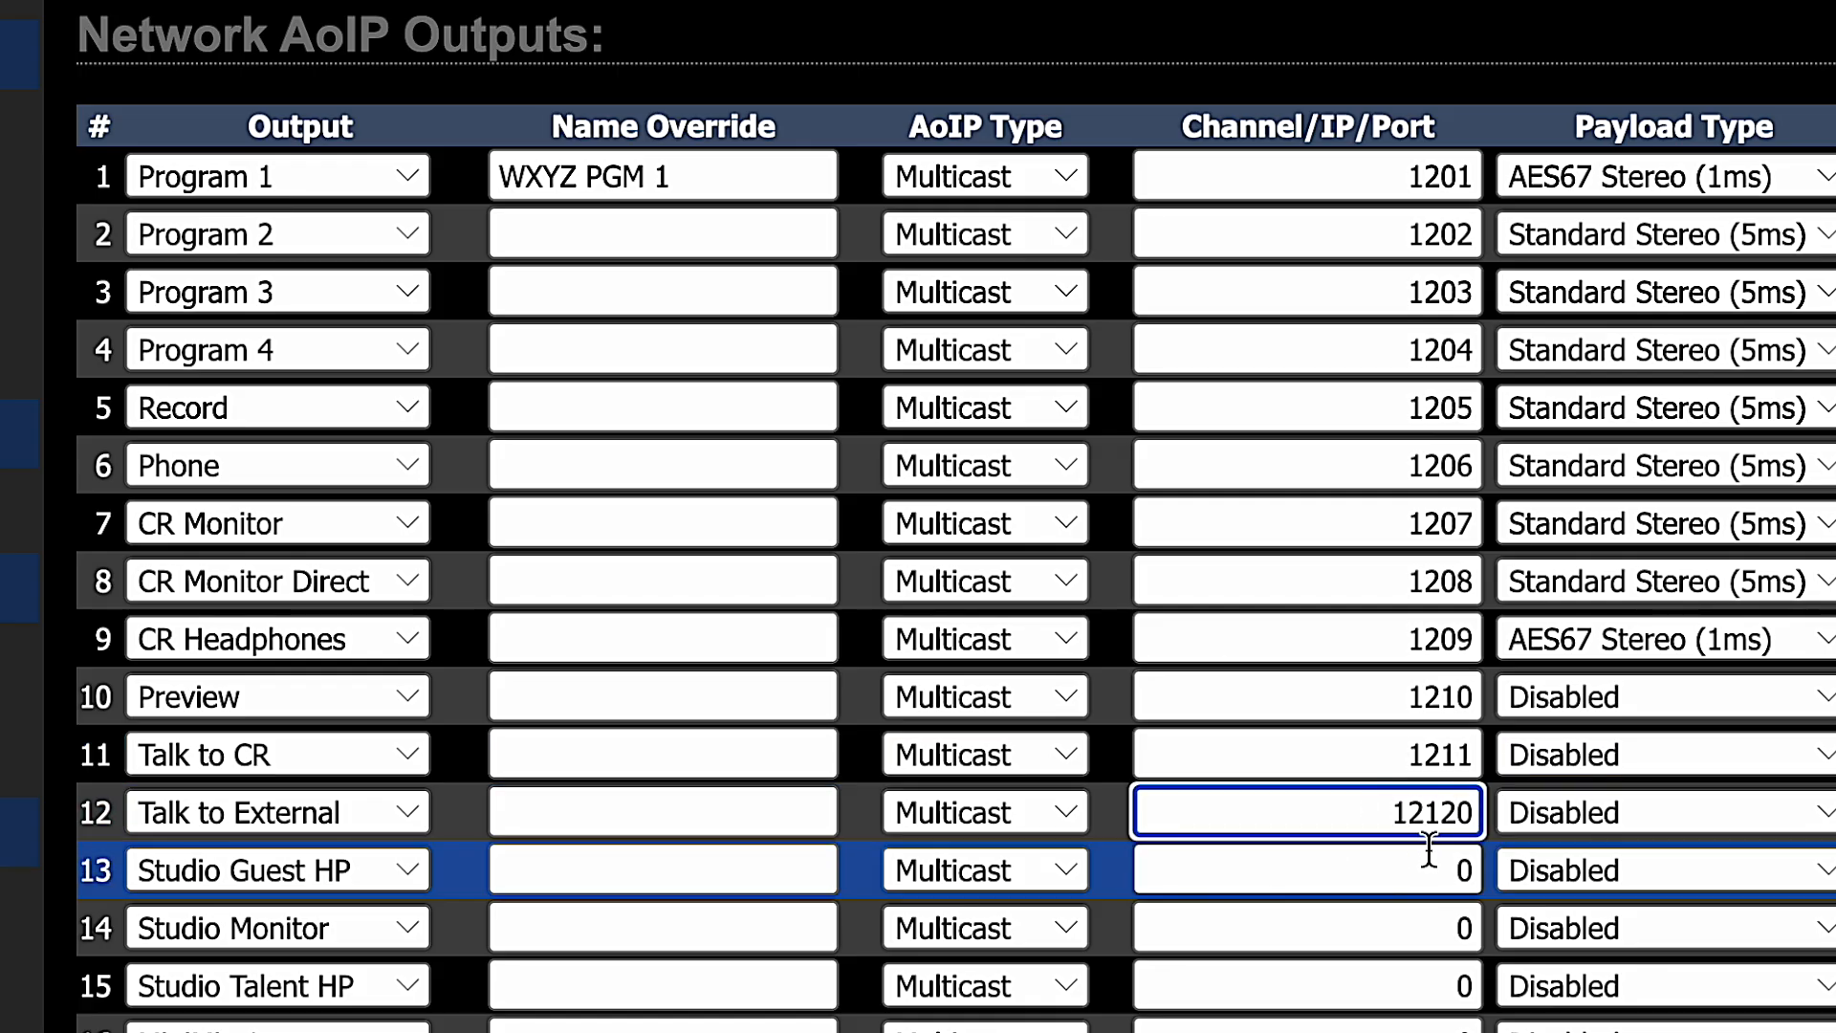
pyautogui.press('Delete')
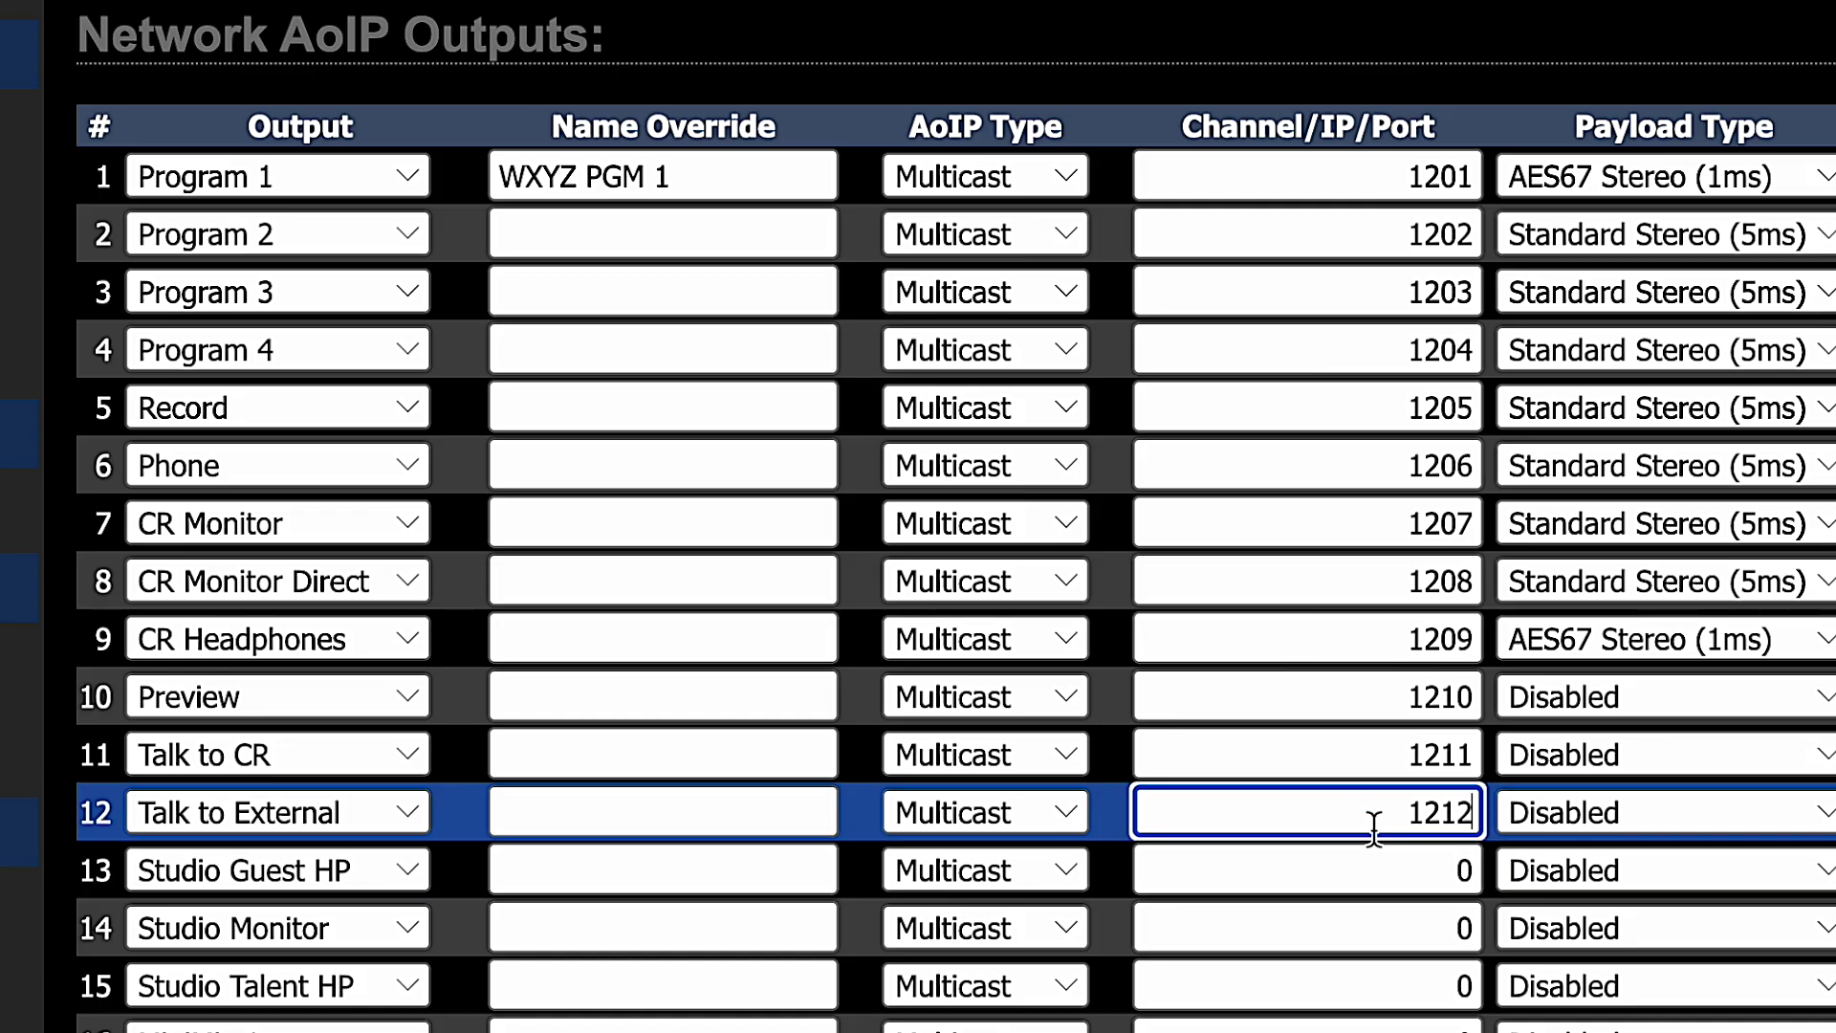
# Set the Studio Guest HP output's channel to 1213 and its payload type to AES67 Stereo (1ms).
pyautogui.doubleClick(1323, 891)
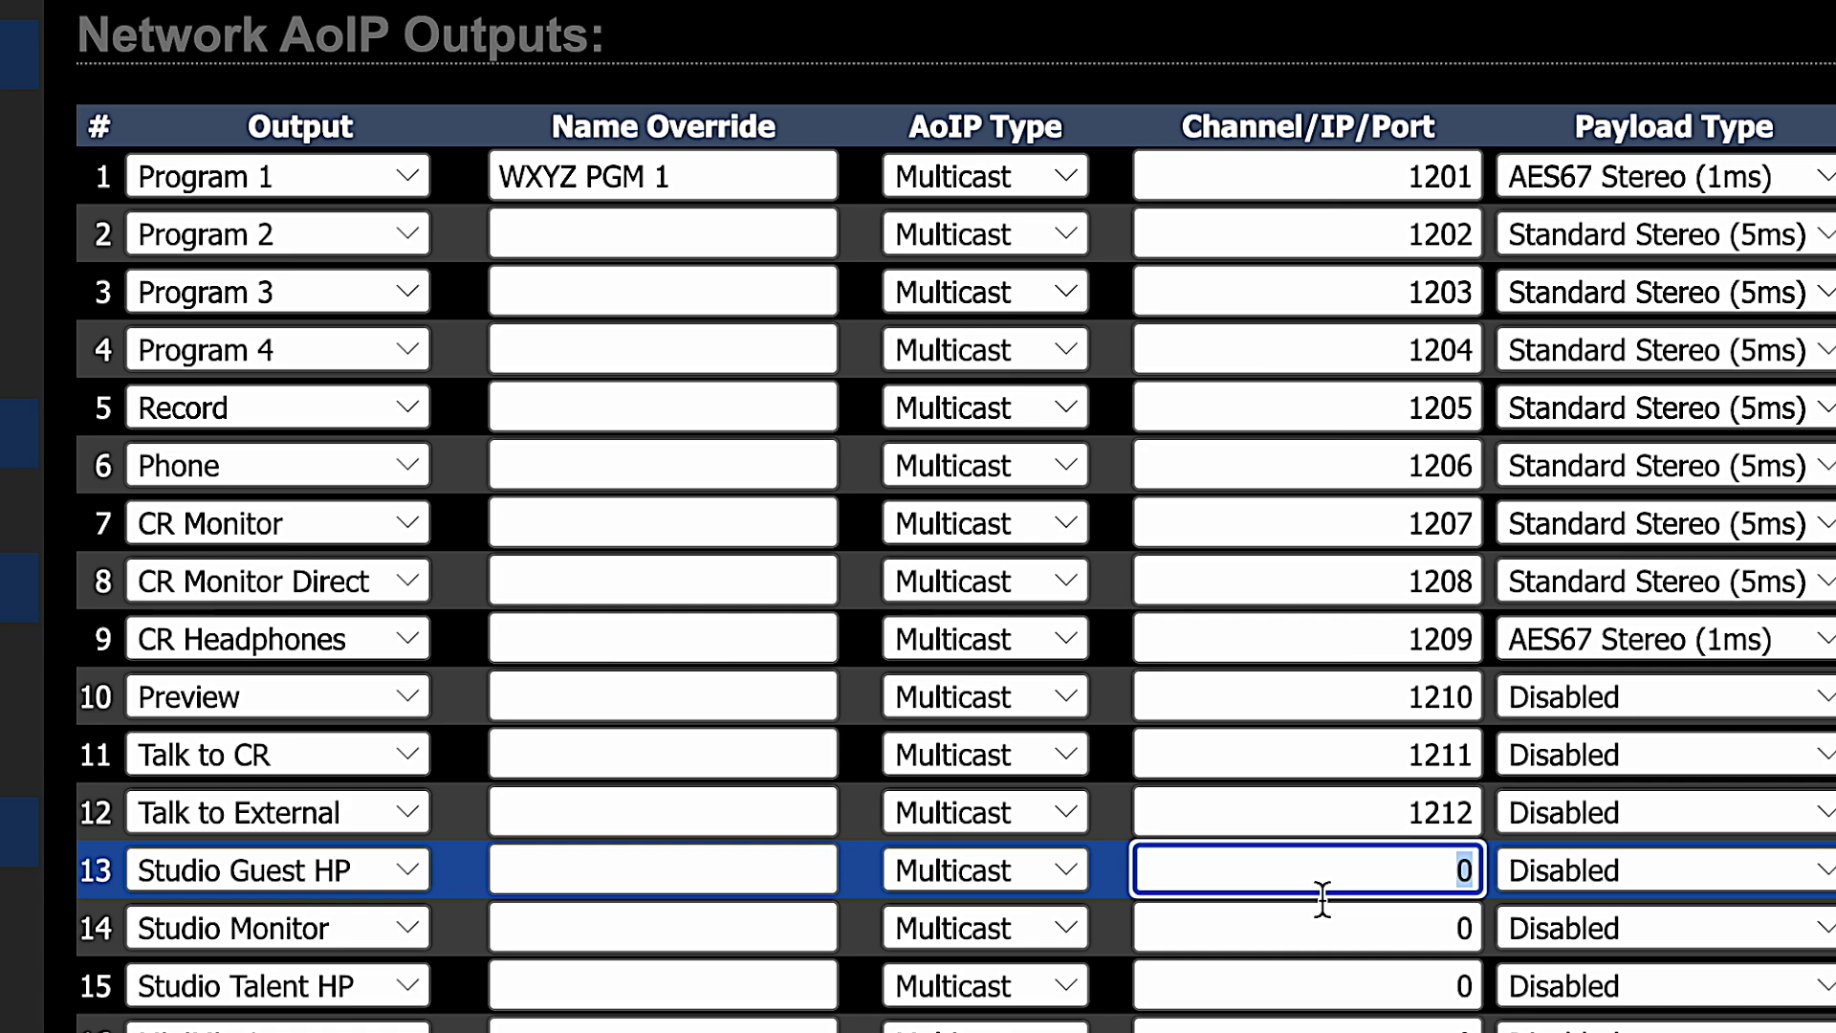
pyautogui.write('1213')
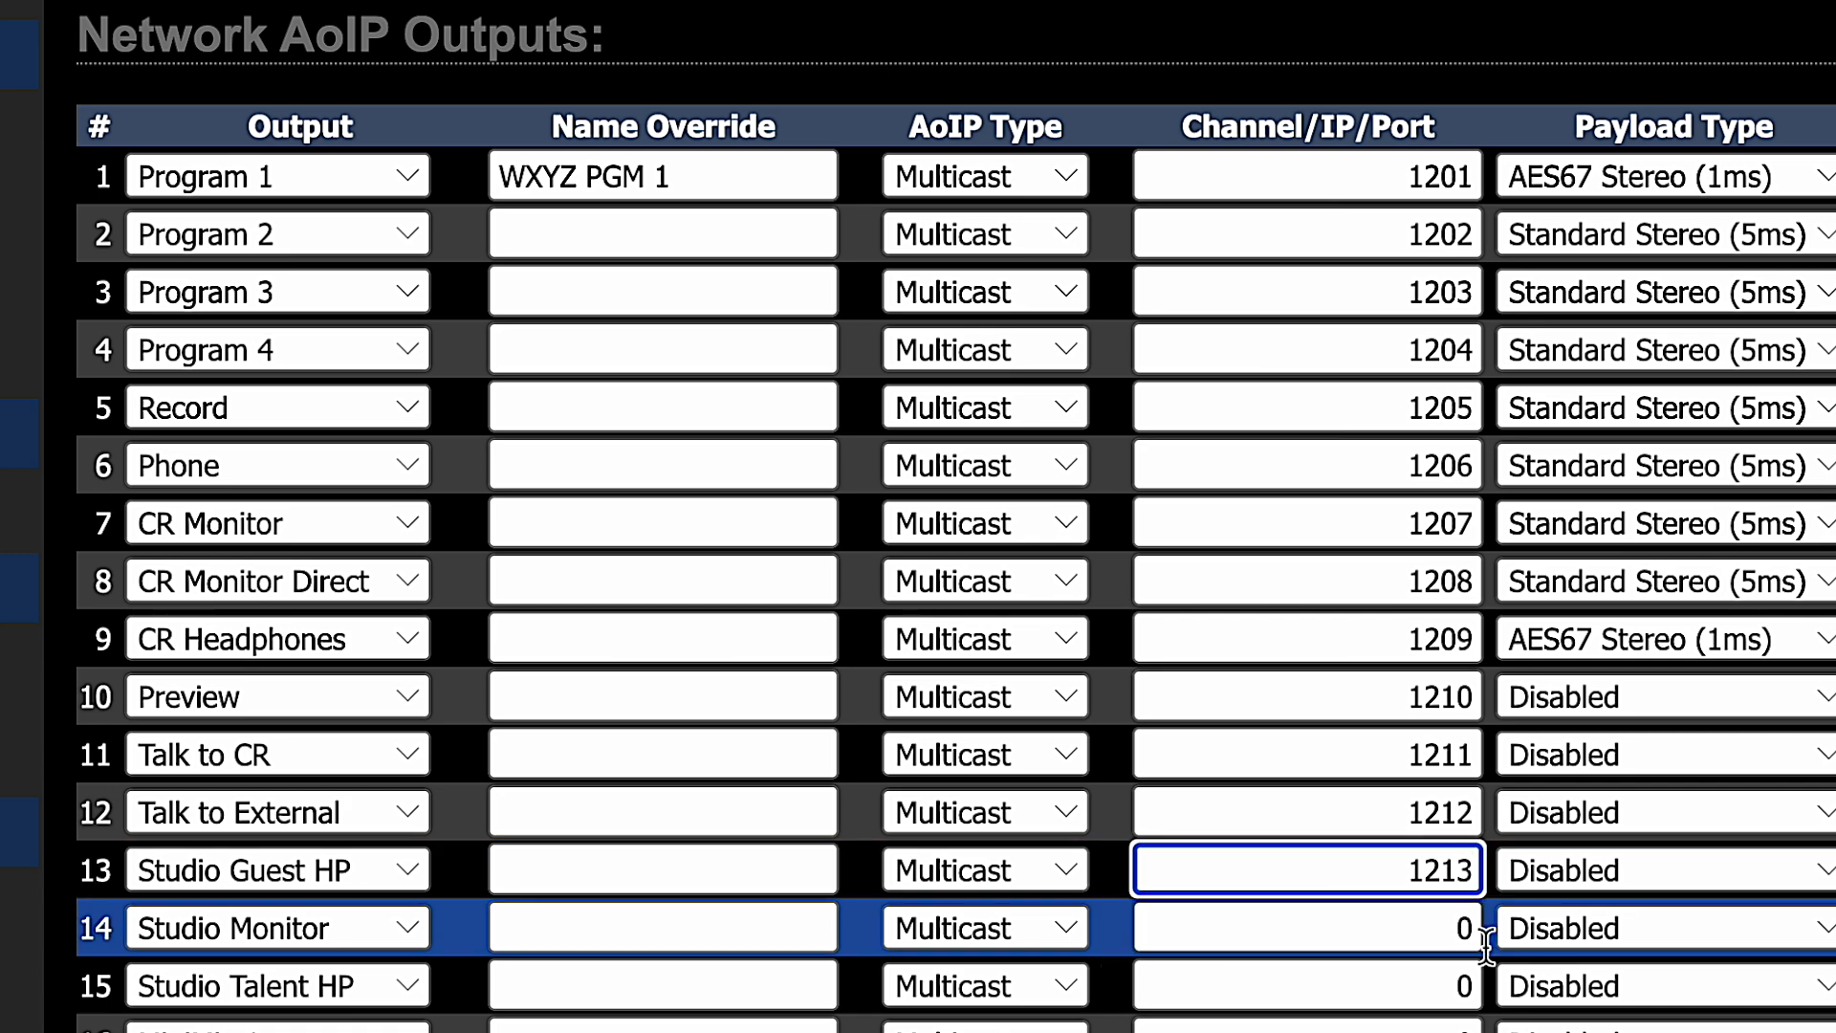
pyautogui.click(1663, 871)
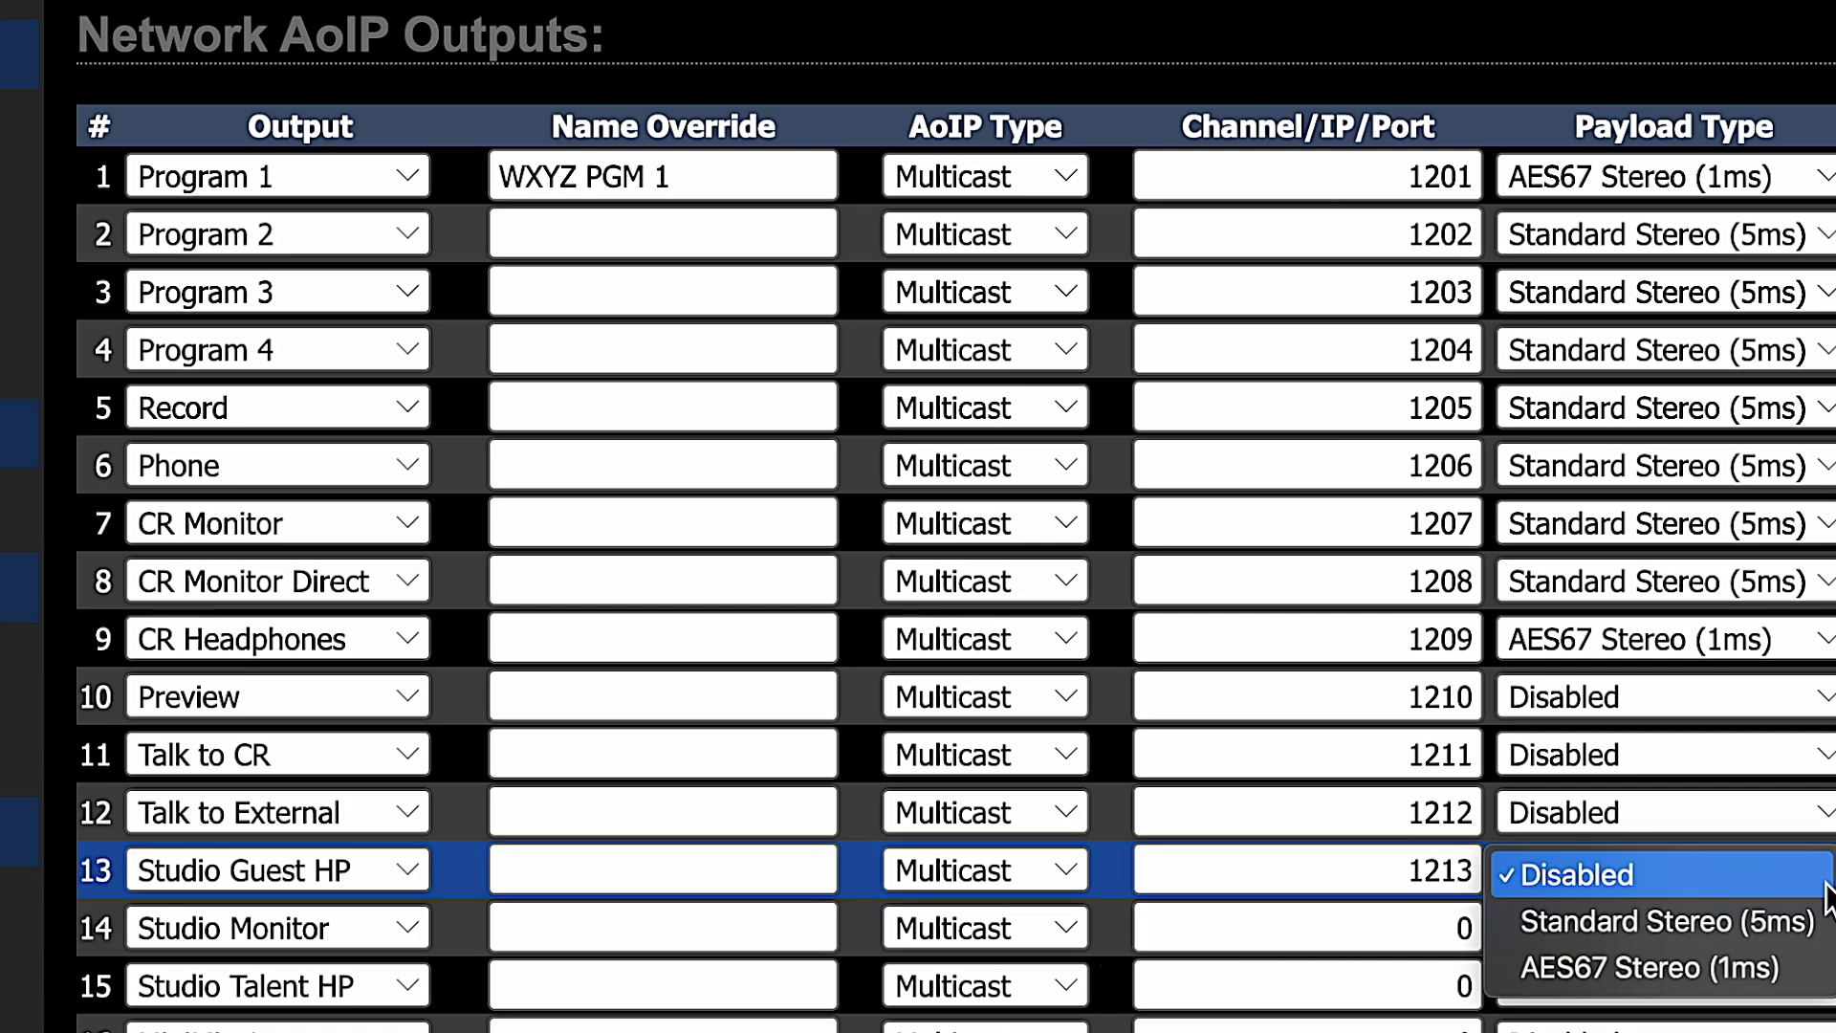
pyautogui.click(1736, 965)
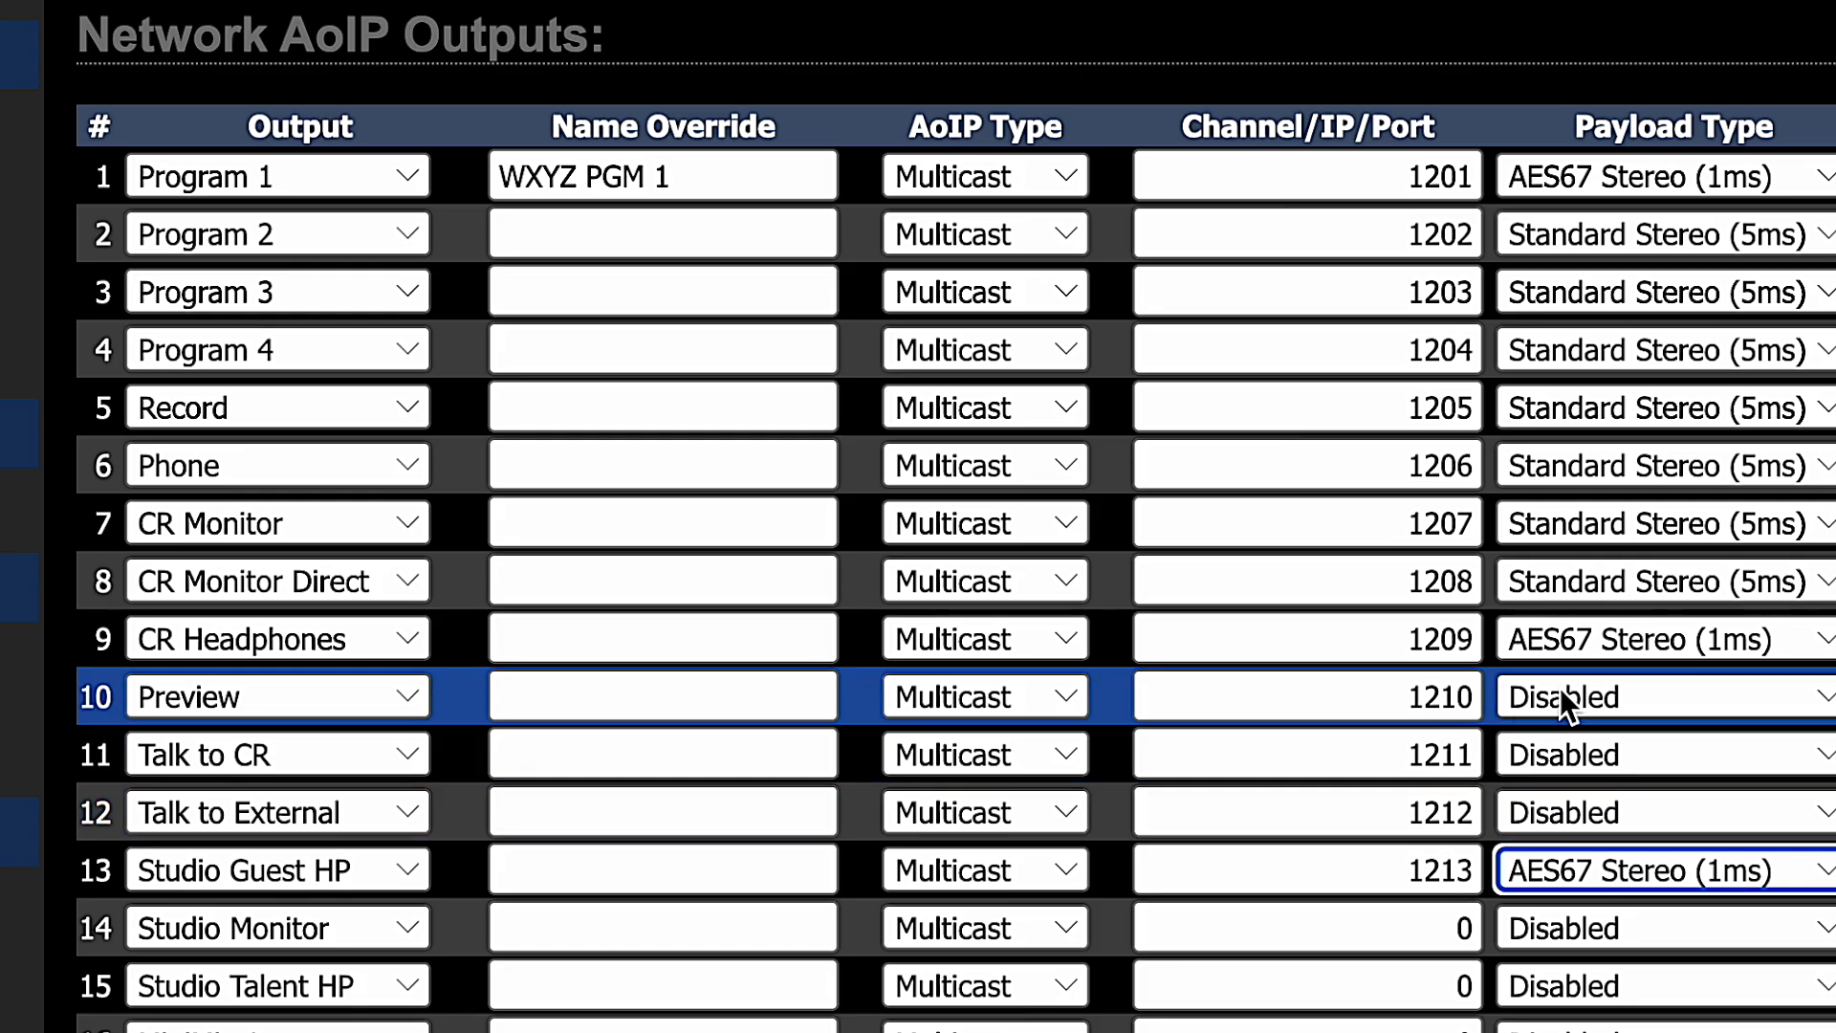
# Set the payload type of the Preview, Talk to CR and Talk to External outputs to Standard Stereo (5ms).
pyautogui.click(1816, 700)
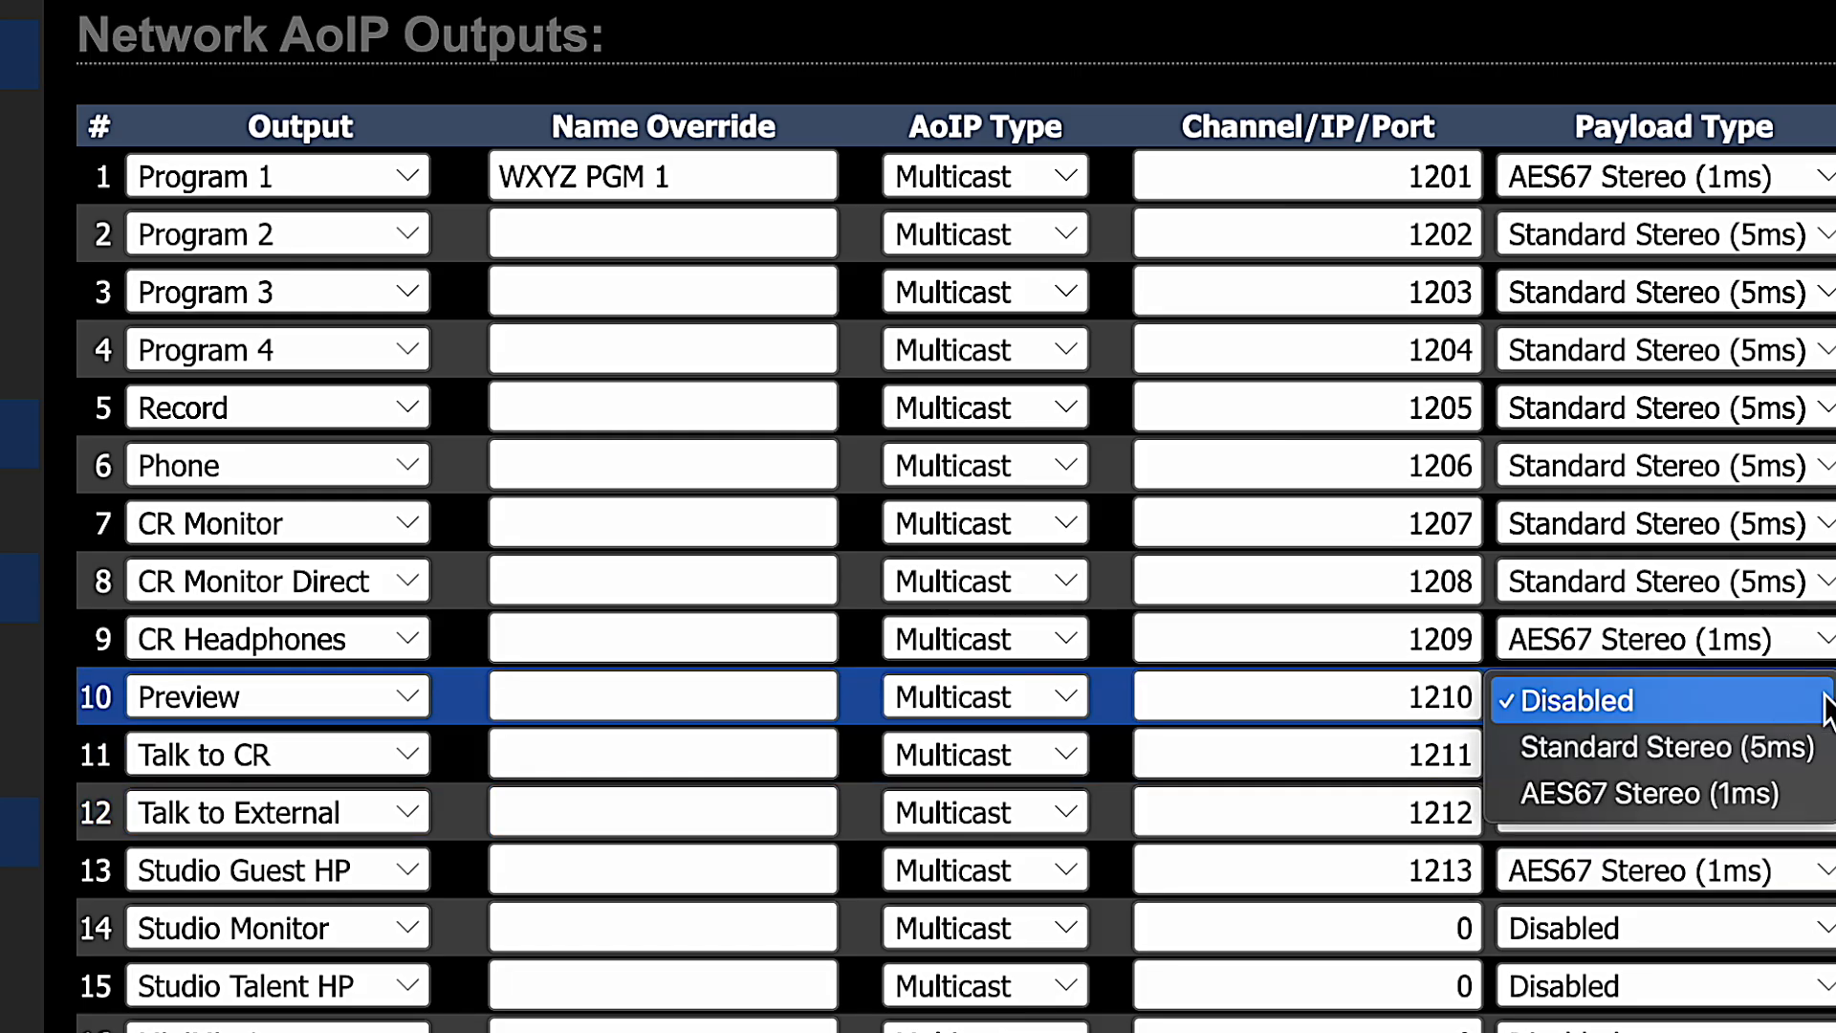
pyautogui.click(1791, 747)
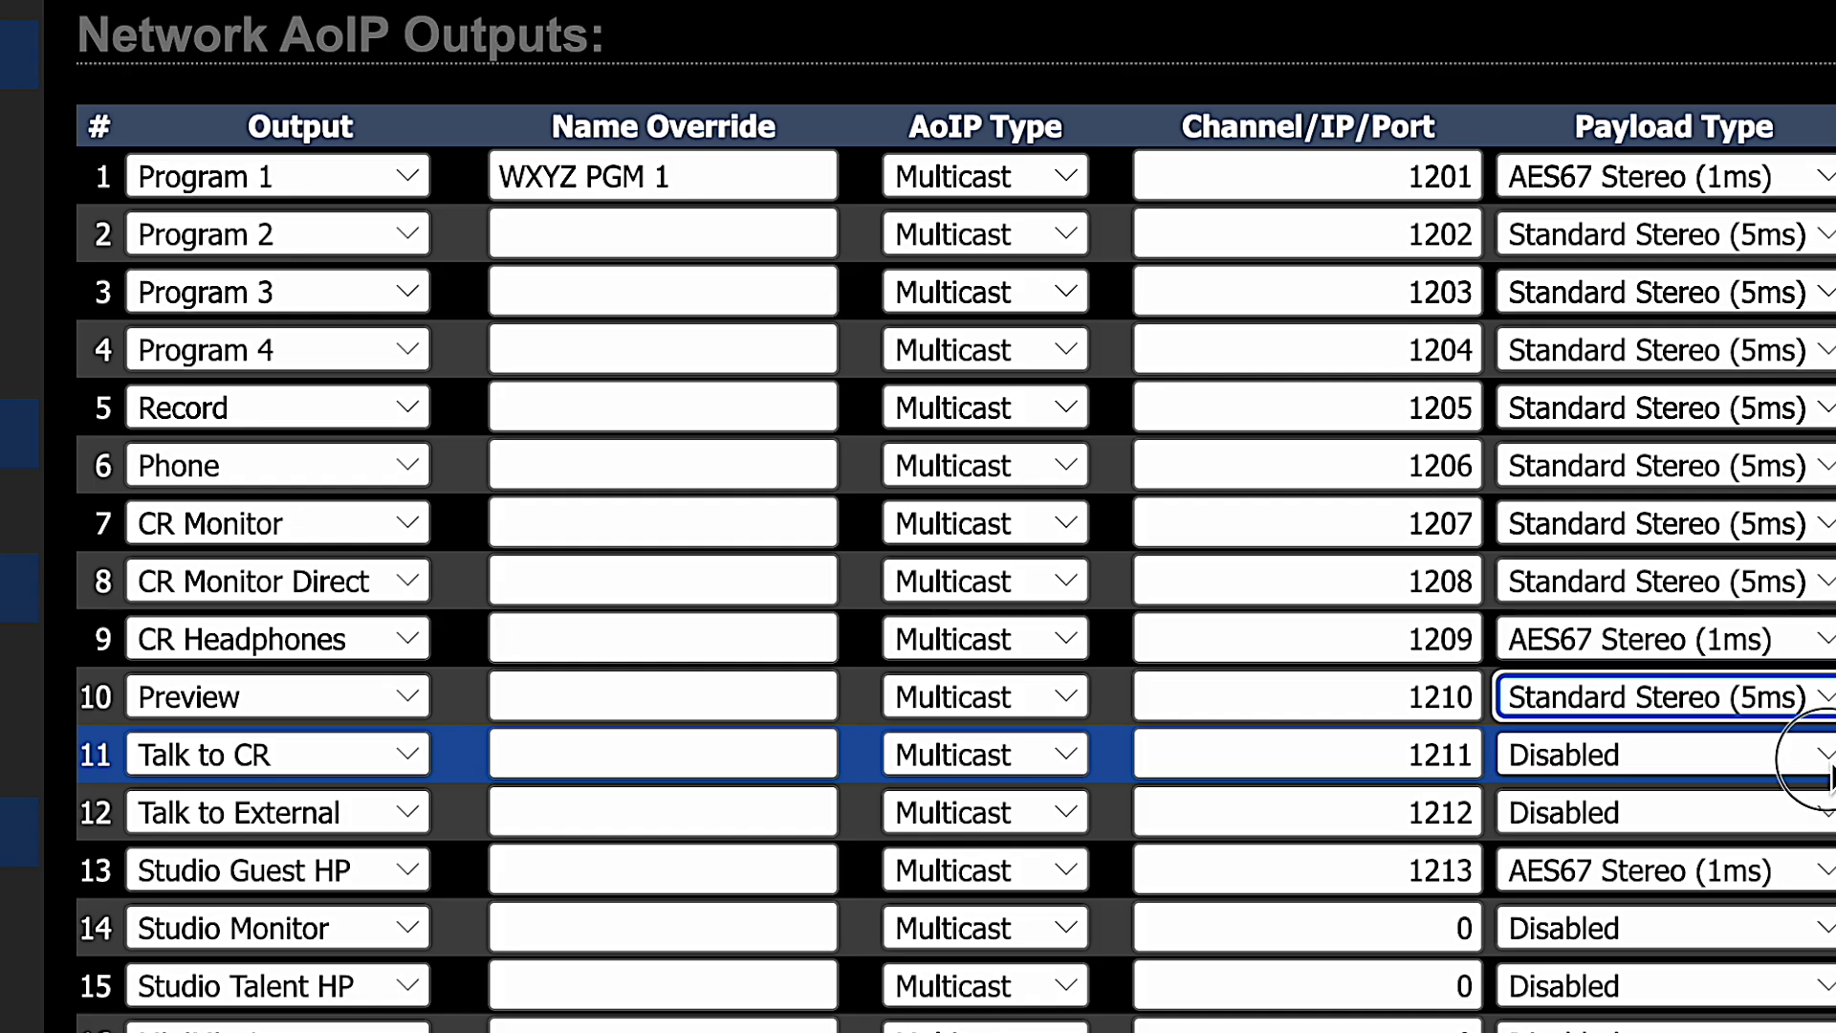
pyautogui.click(1793, 754)
pyautogui.click(1798, 808)
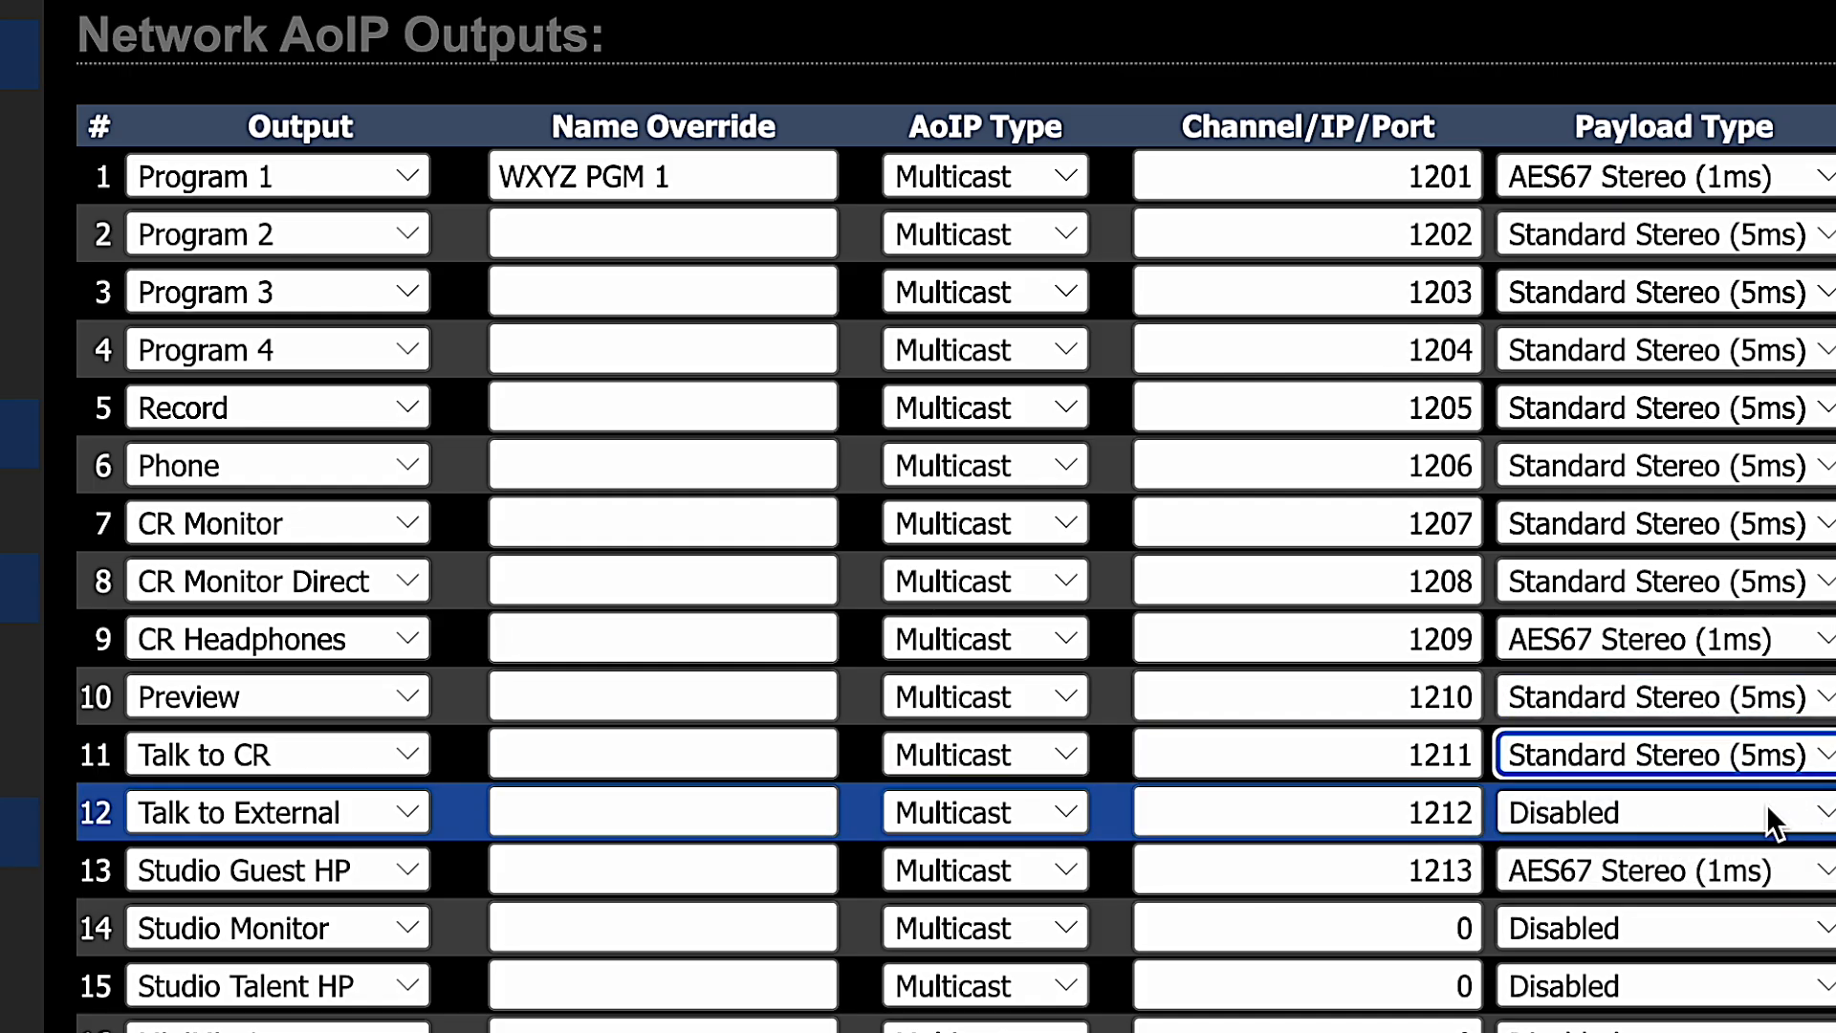
pyautogui.click(1767, 806)
pyautogui.click(1782, 870)
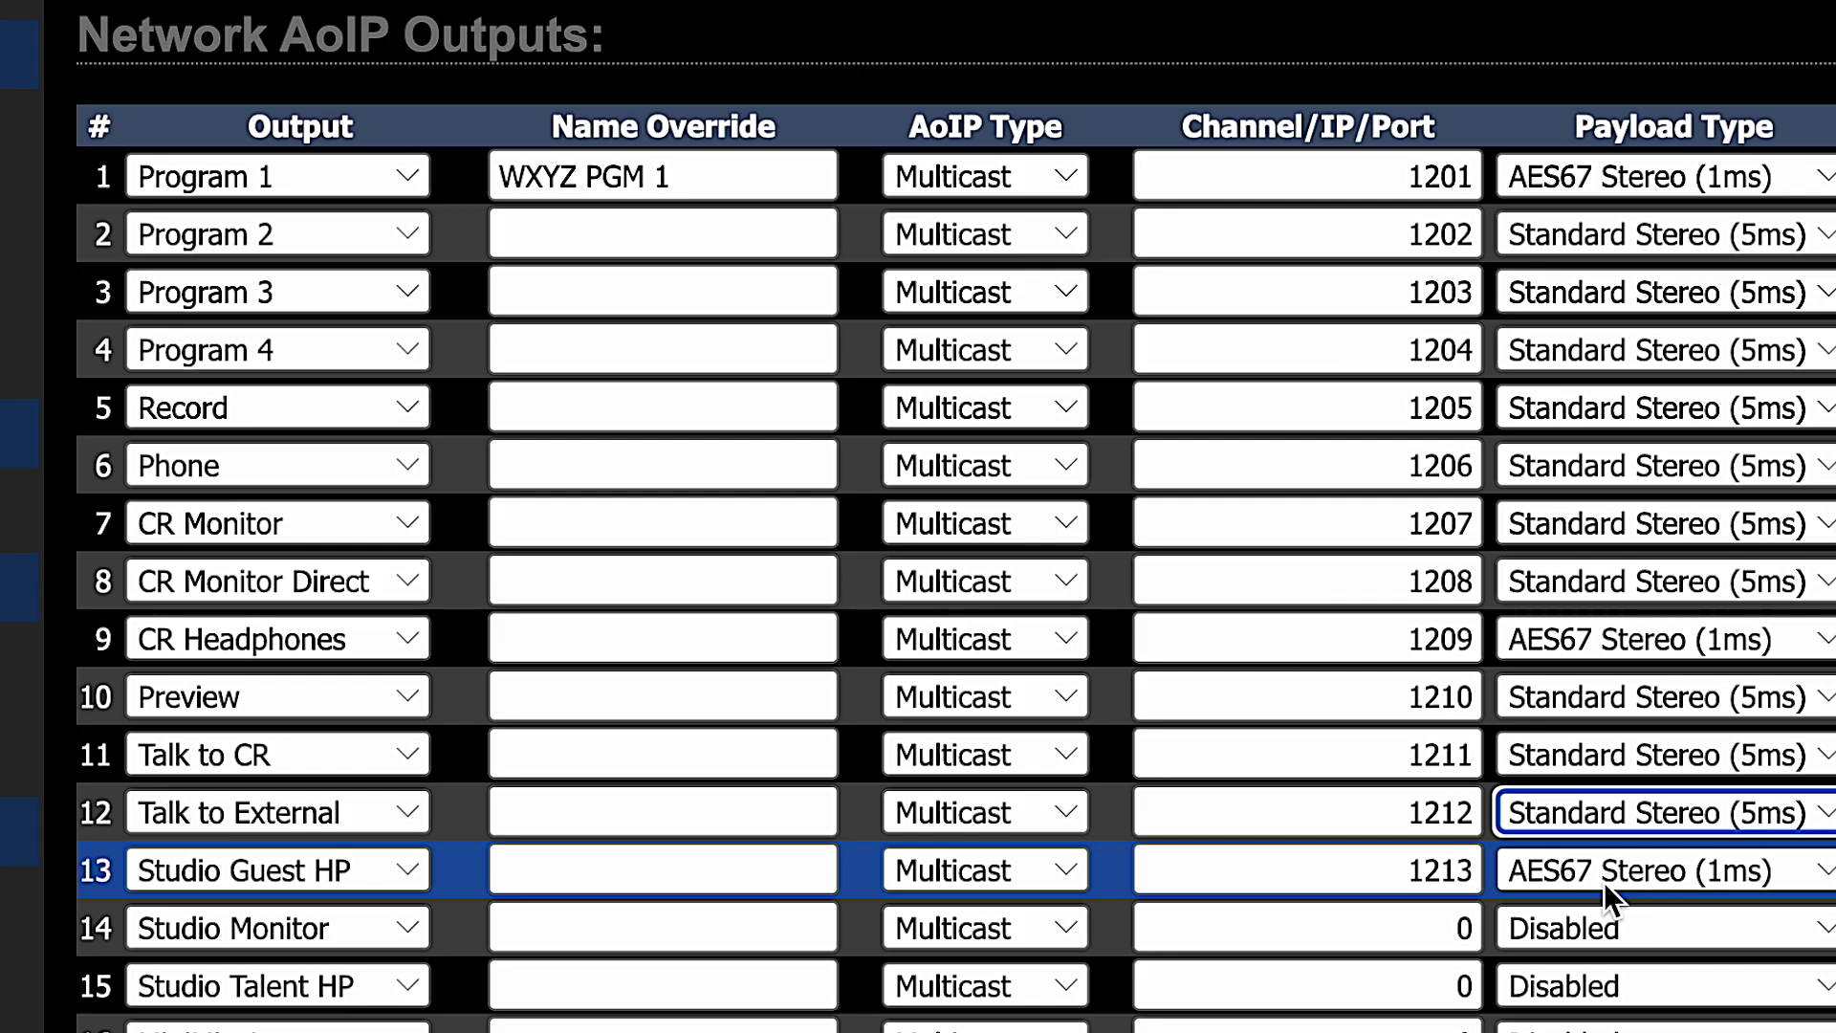
# Set the Studio Monitor output's channel to 1214 and its payload type to Standard Stereo (5ms).
pyautogui.click(1372, 934)
pyautogui.write('1214')
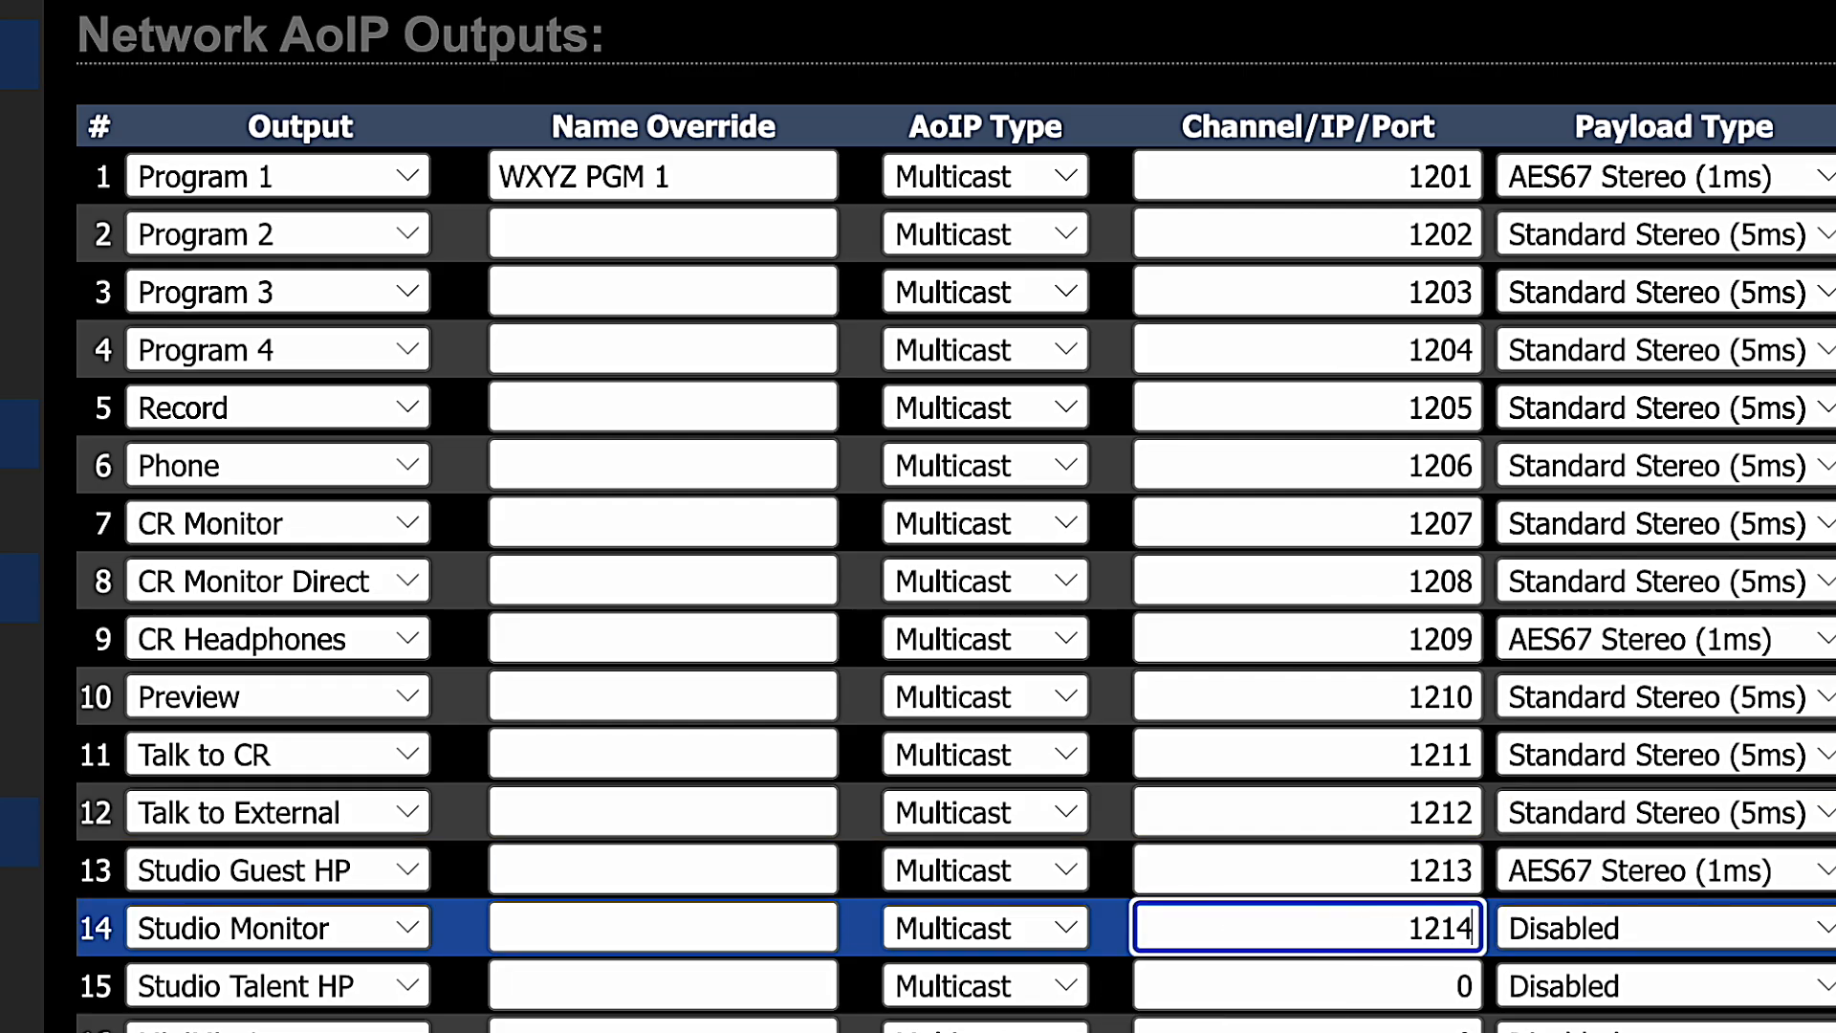
pyautogui.click(1643, 926)
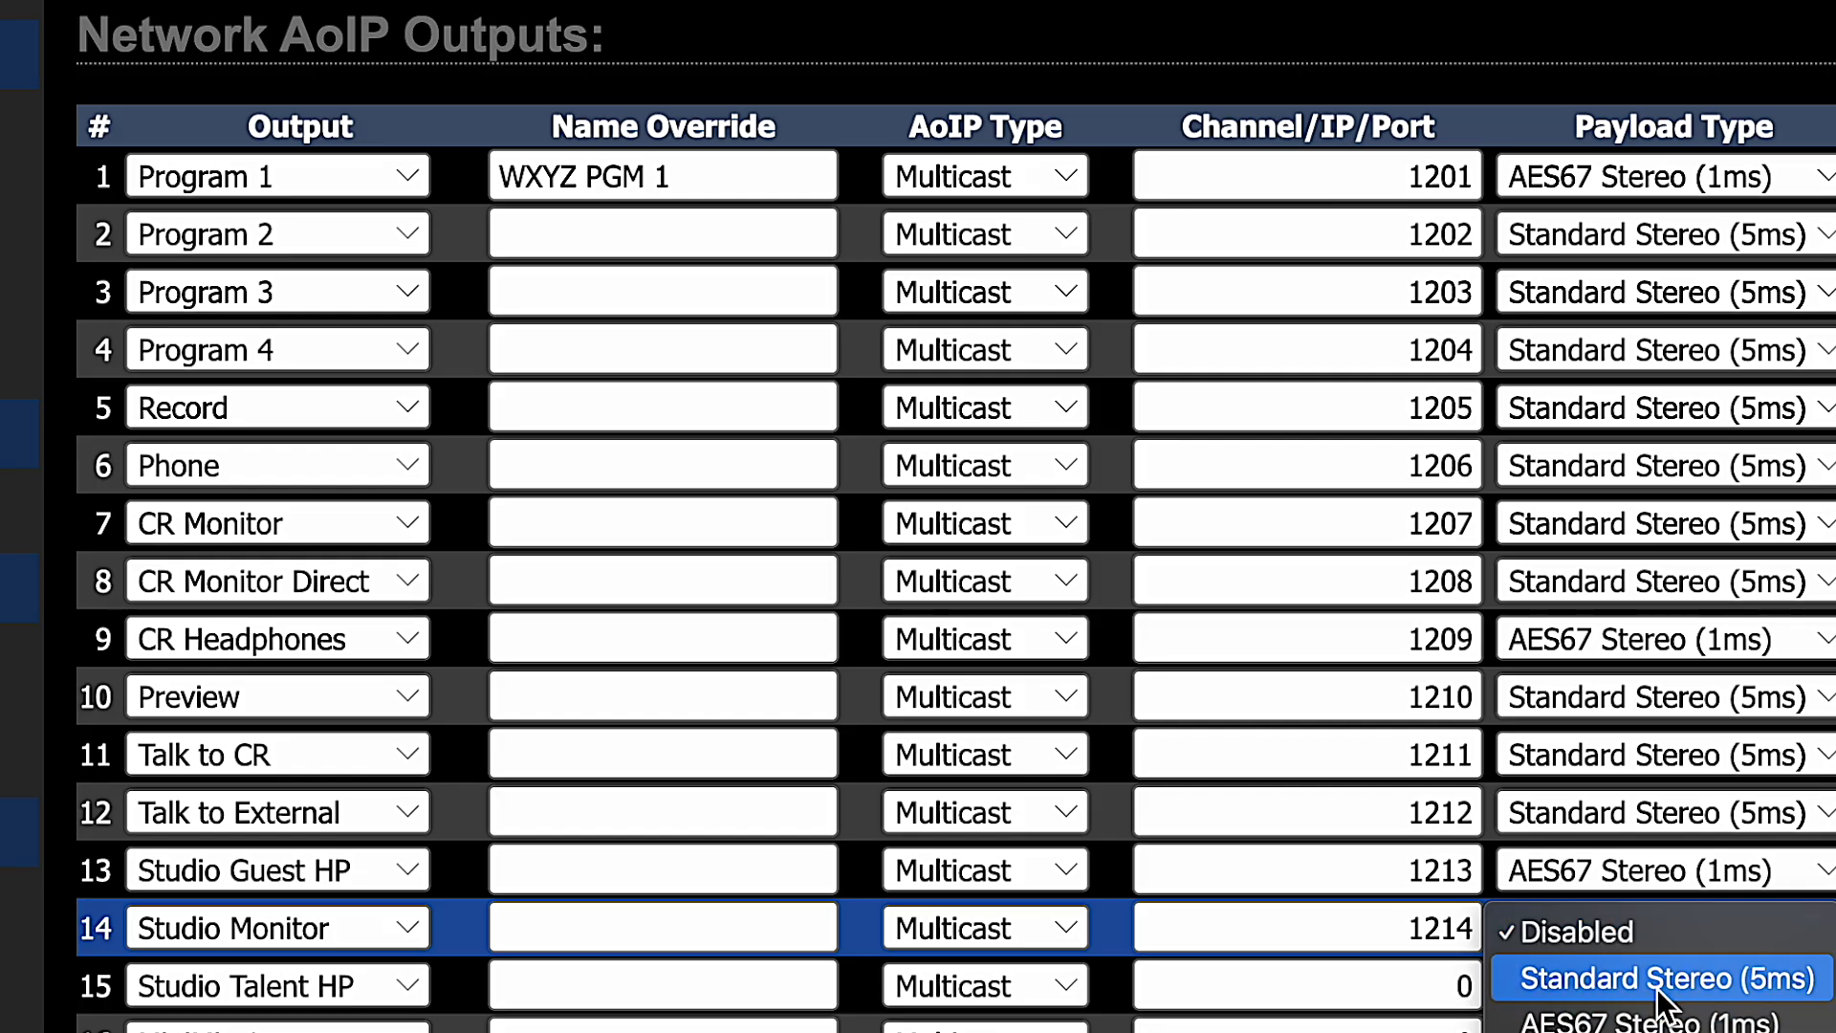
pyautogui.click(1656, 985)
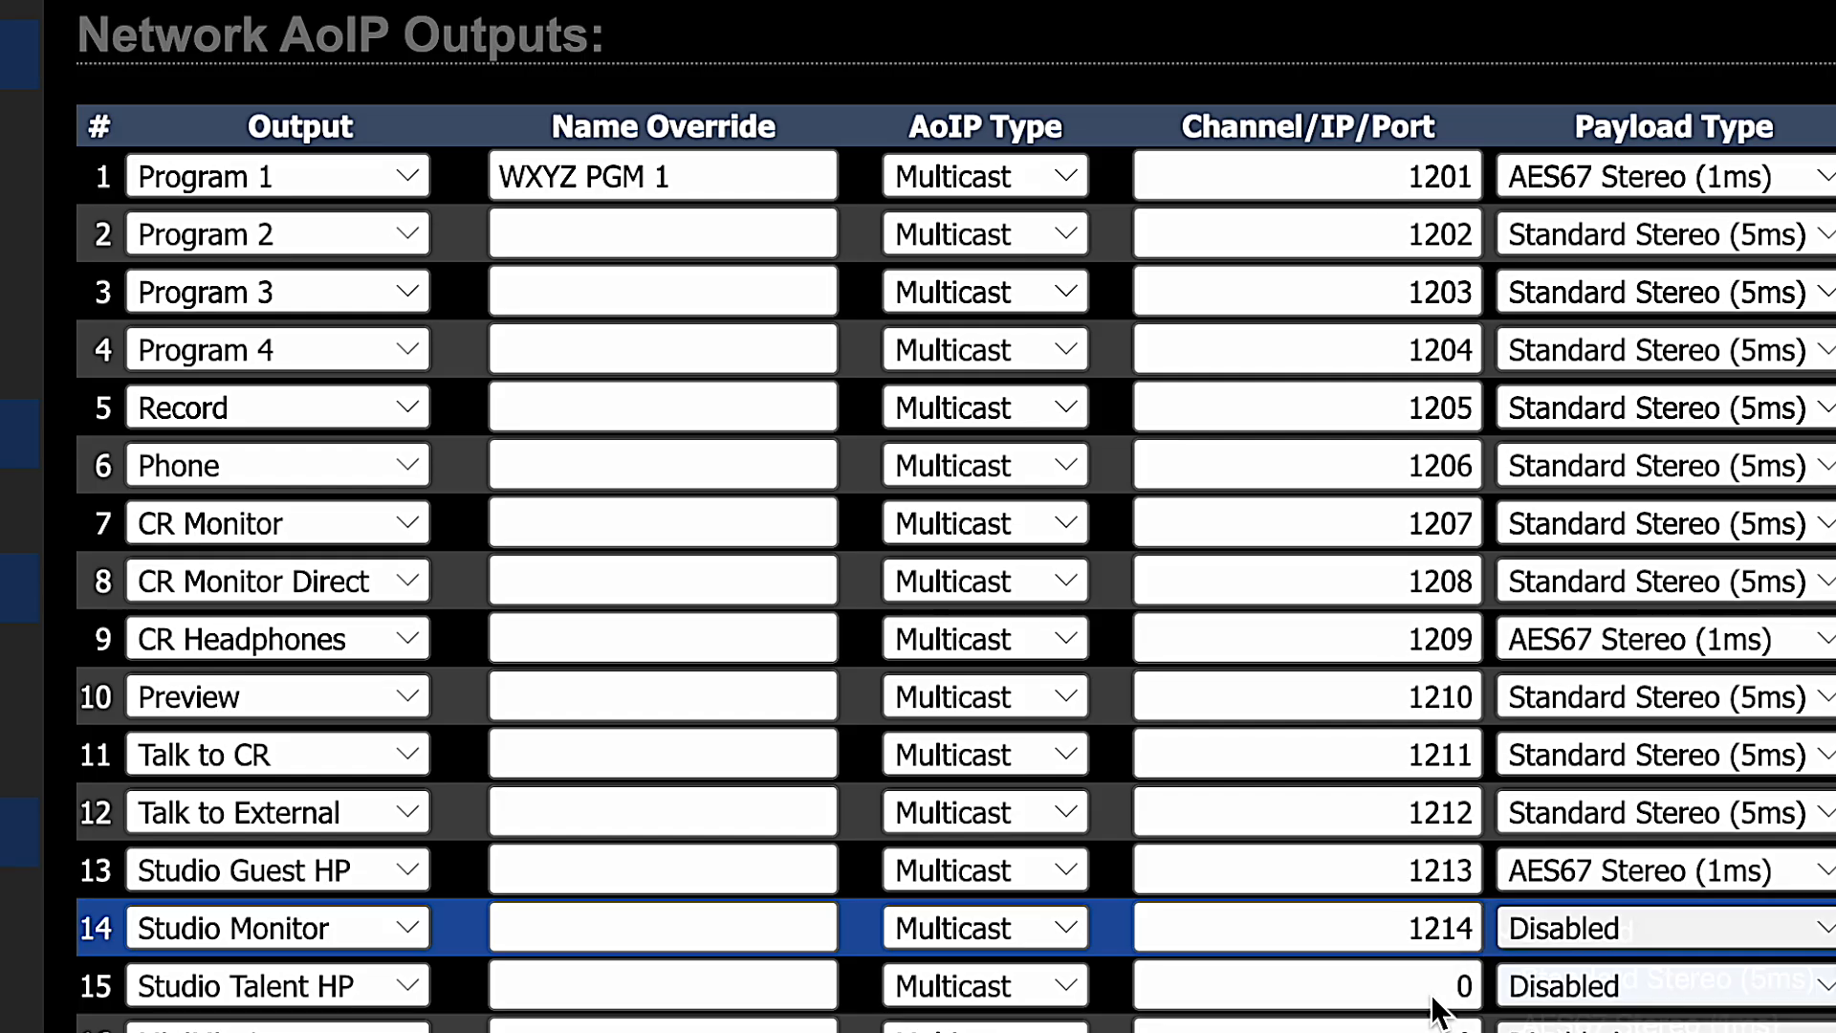
# Set the Studio Talent HP output's channel to 1215 and its payload type to AES67 Stereo (1ms).
pyautogui.click(1376, 988)
pyautogui.write('1215')
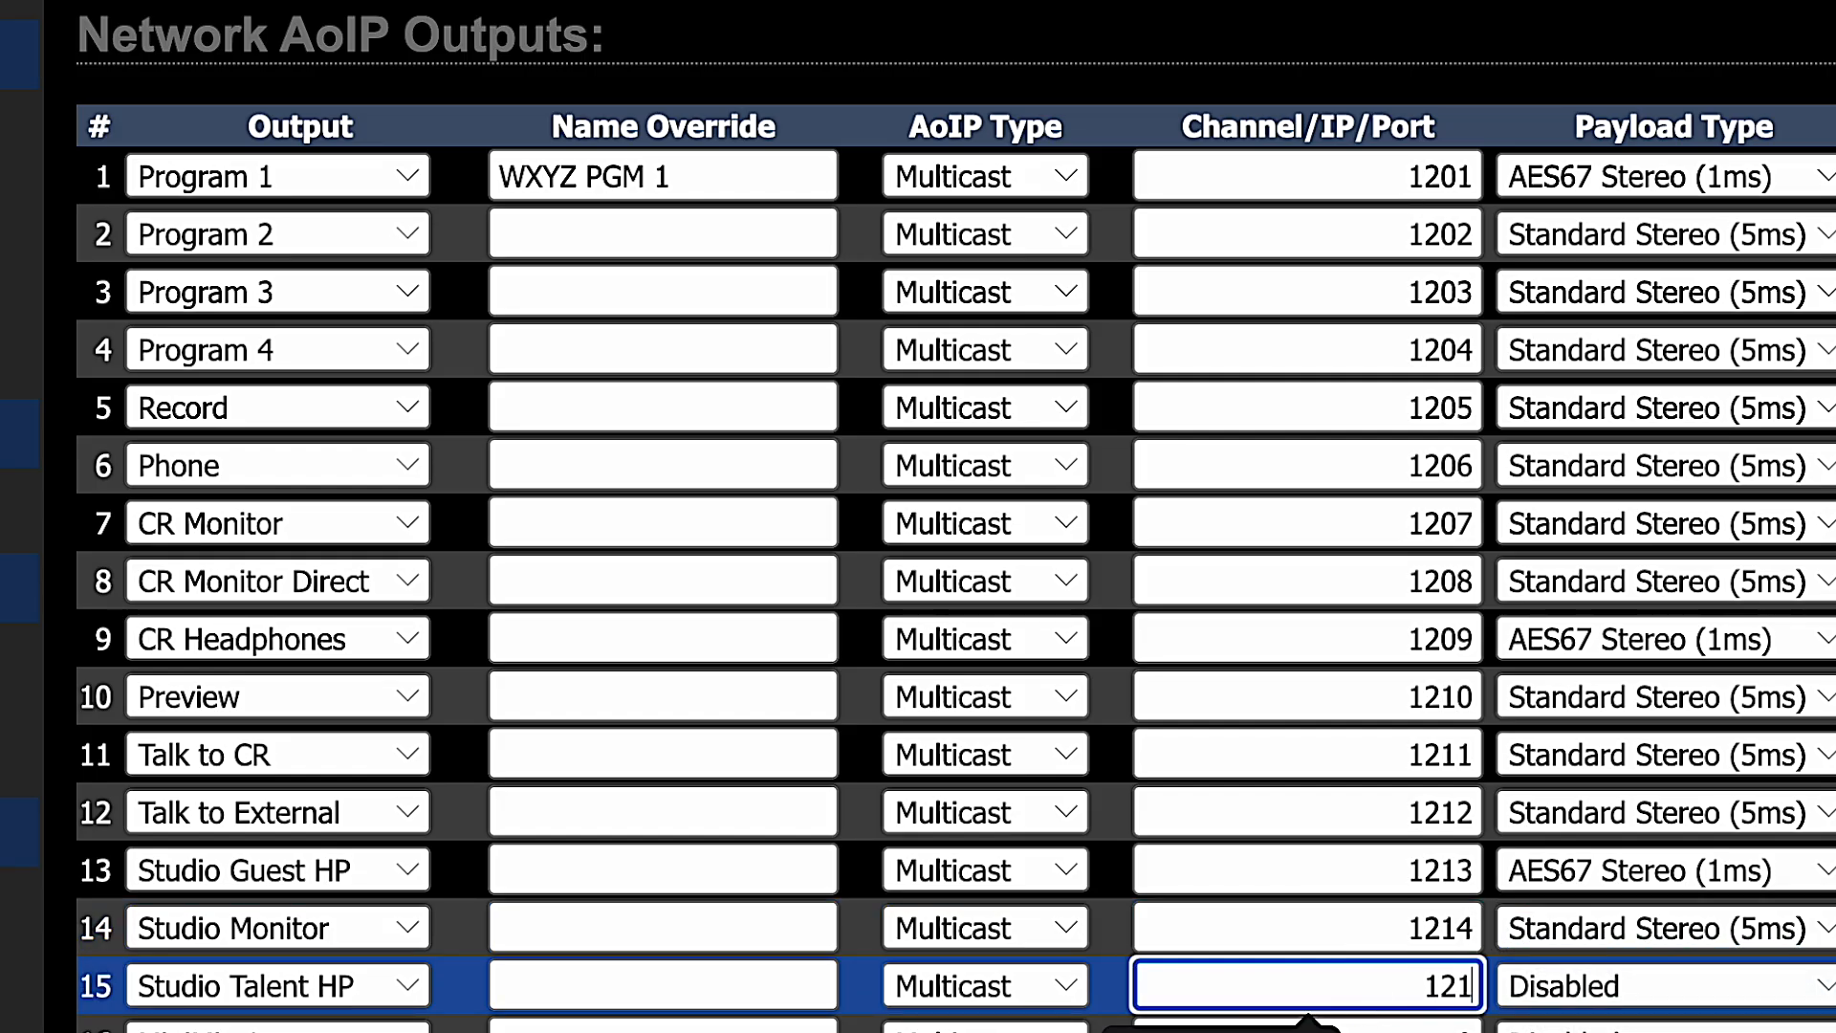
pyautogui.click(1625, 989)
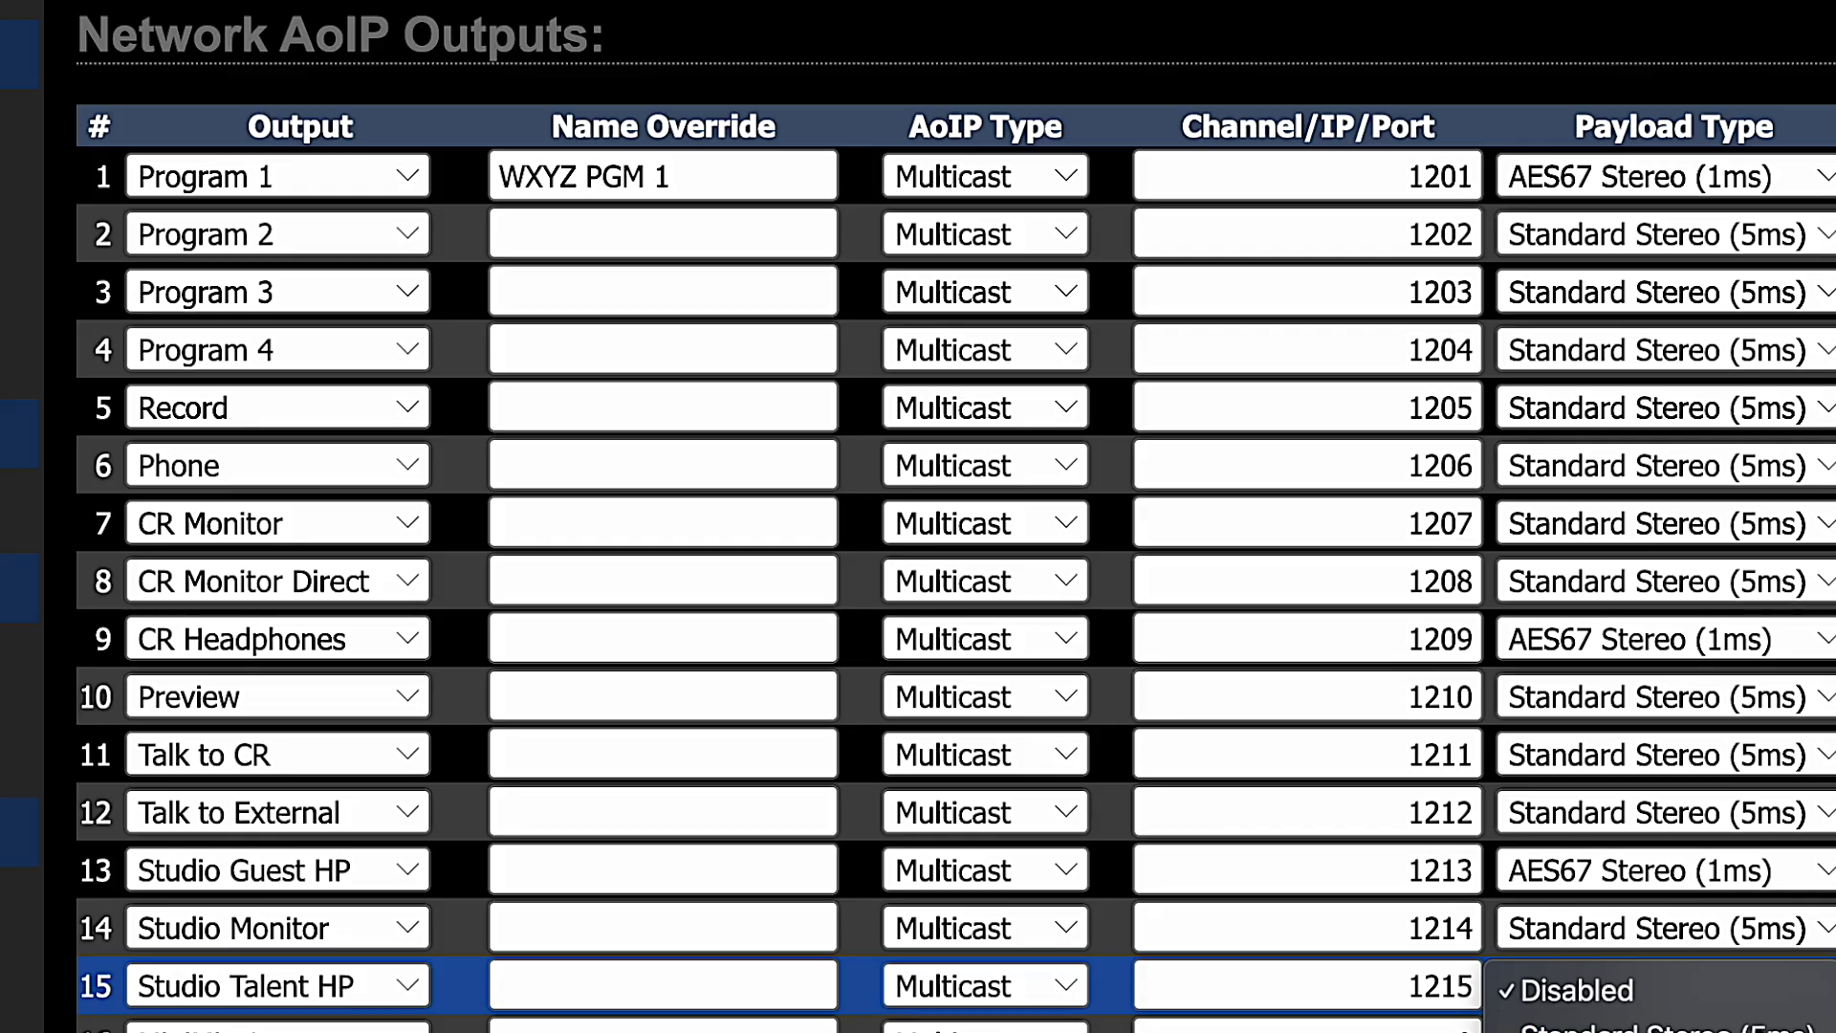
pyautogui.click(1637, 1032)
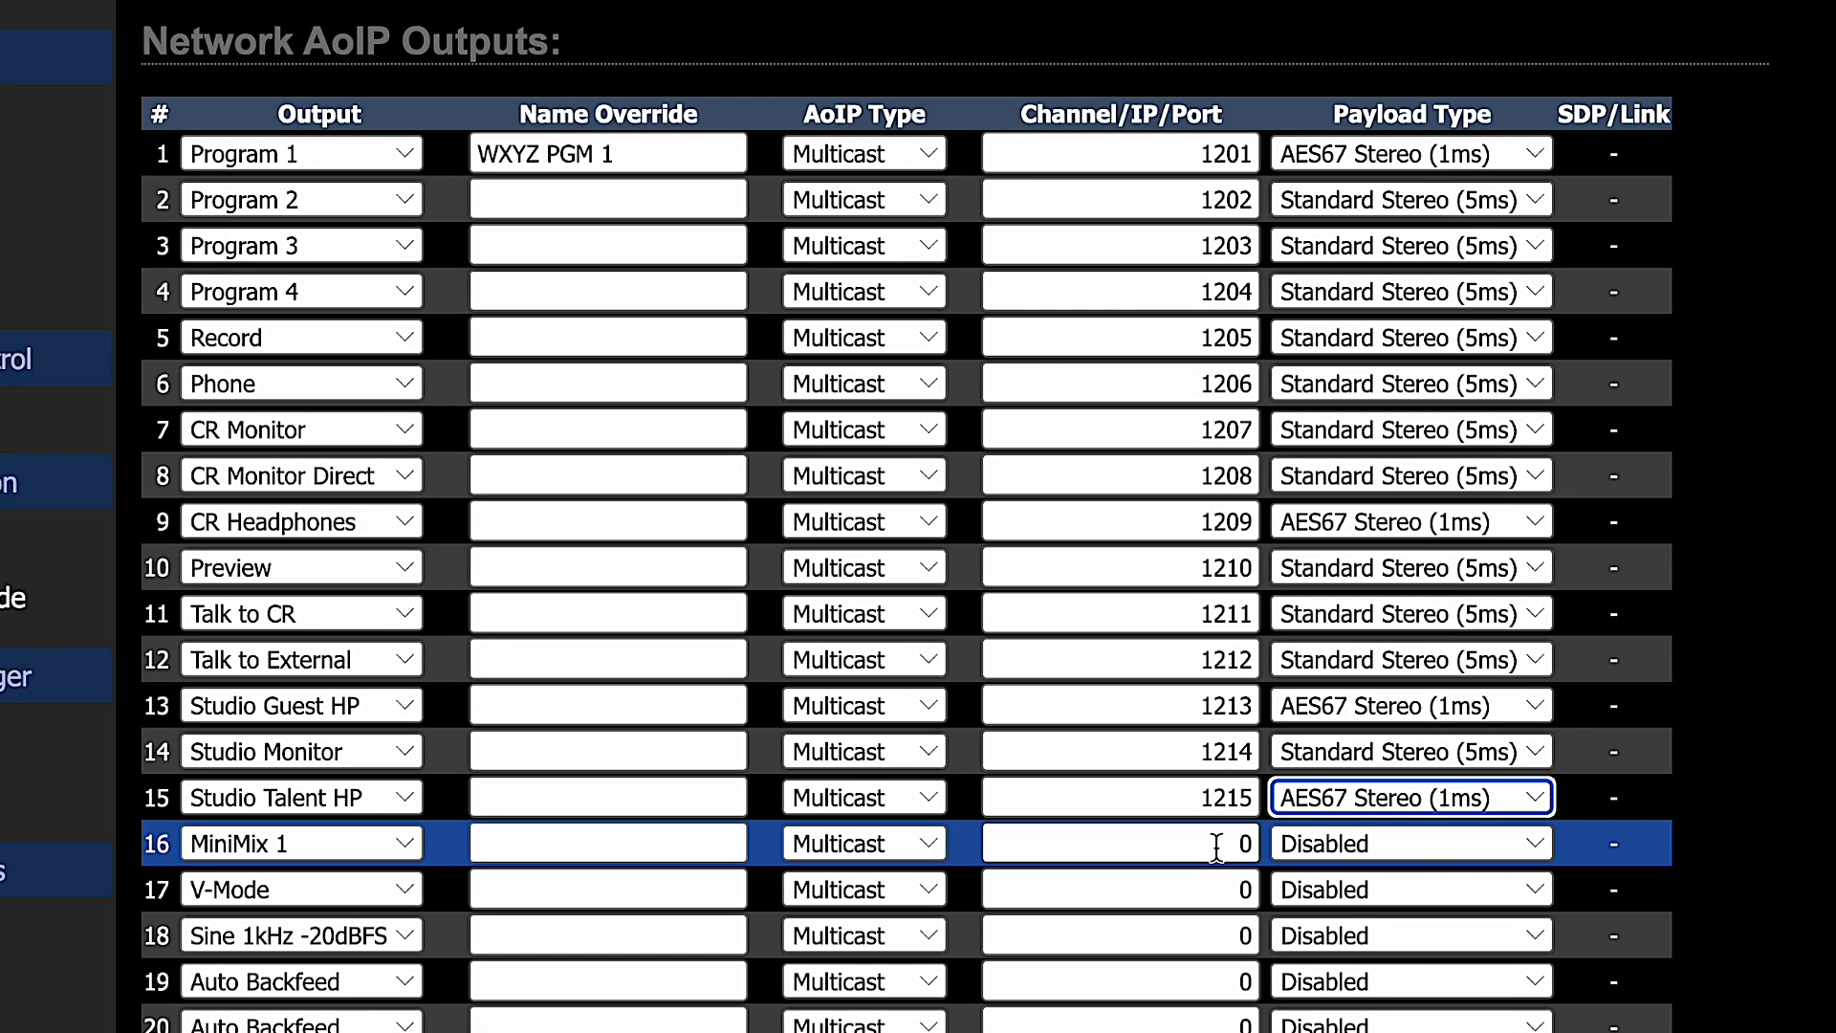
# Set the MiniMix 1 output's channel to 1216 and its payload type to Standard Stereo (5ms).
pyautogui.click(1185, 842)
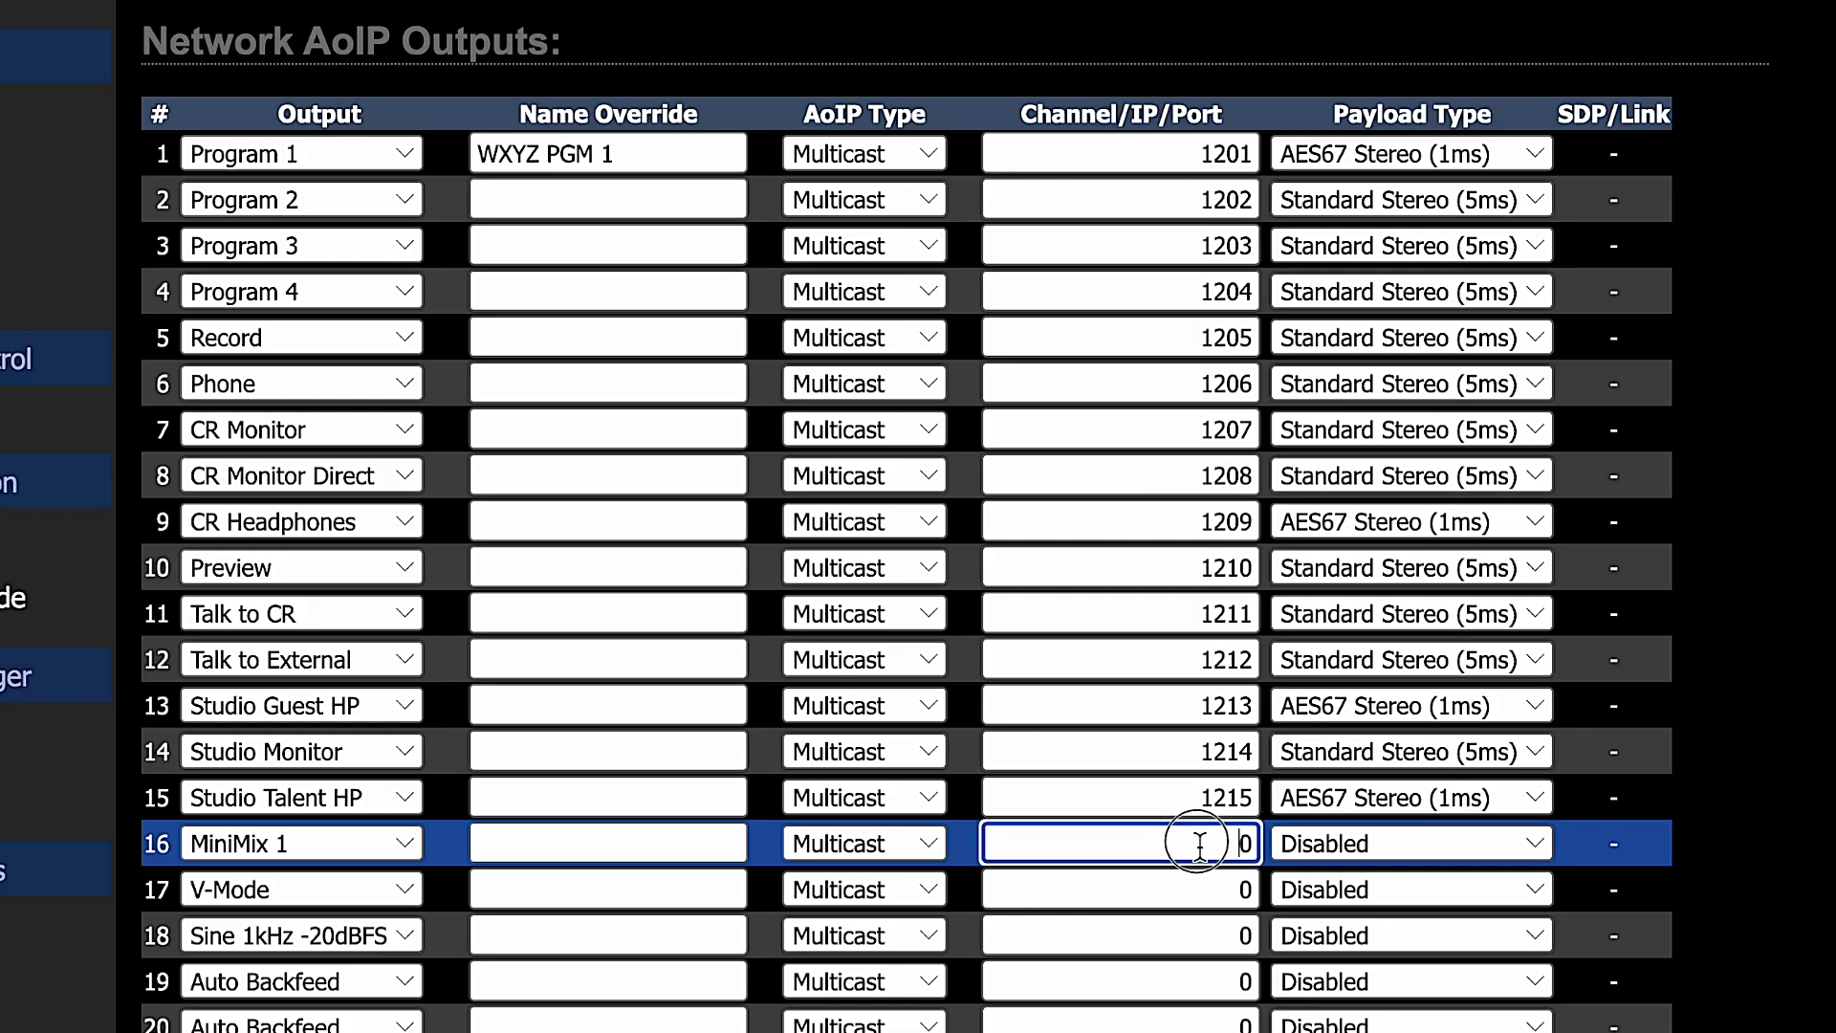
pyautogui.write('12')
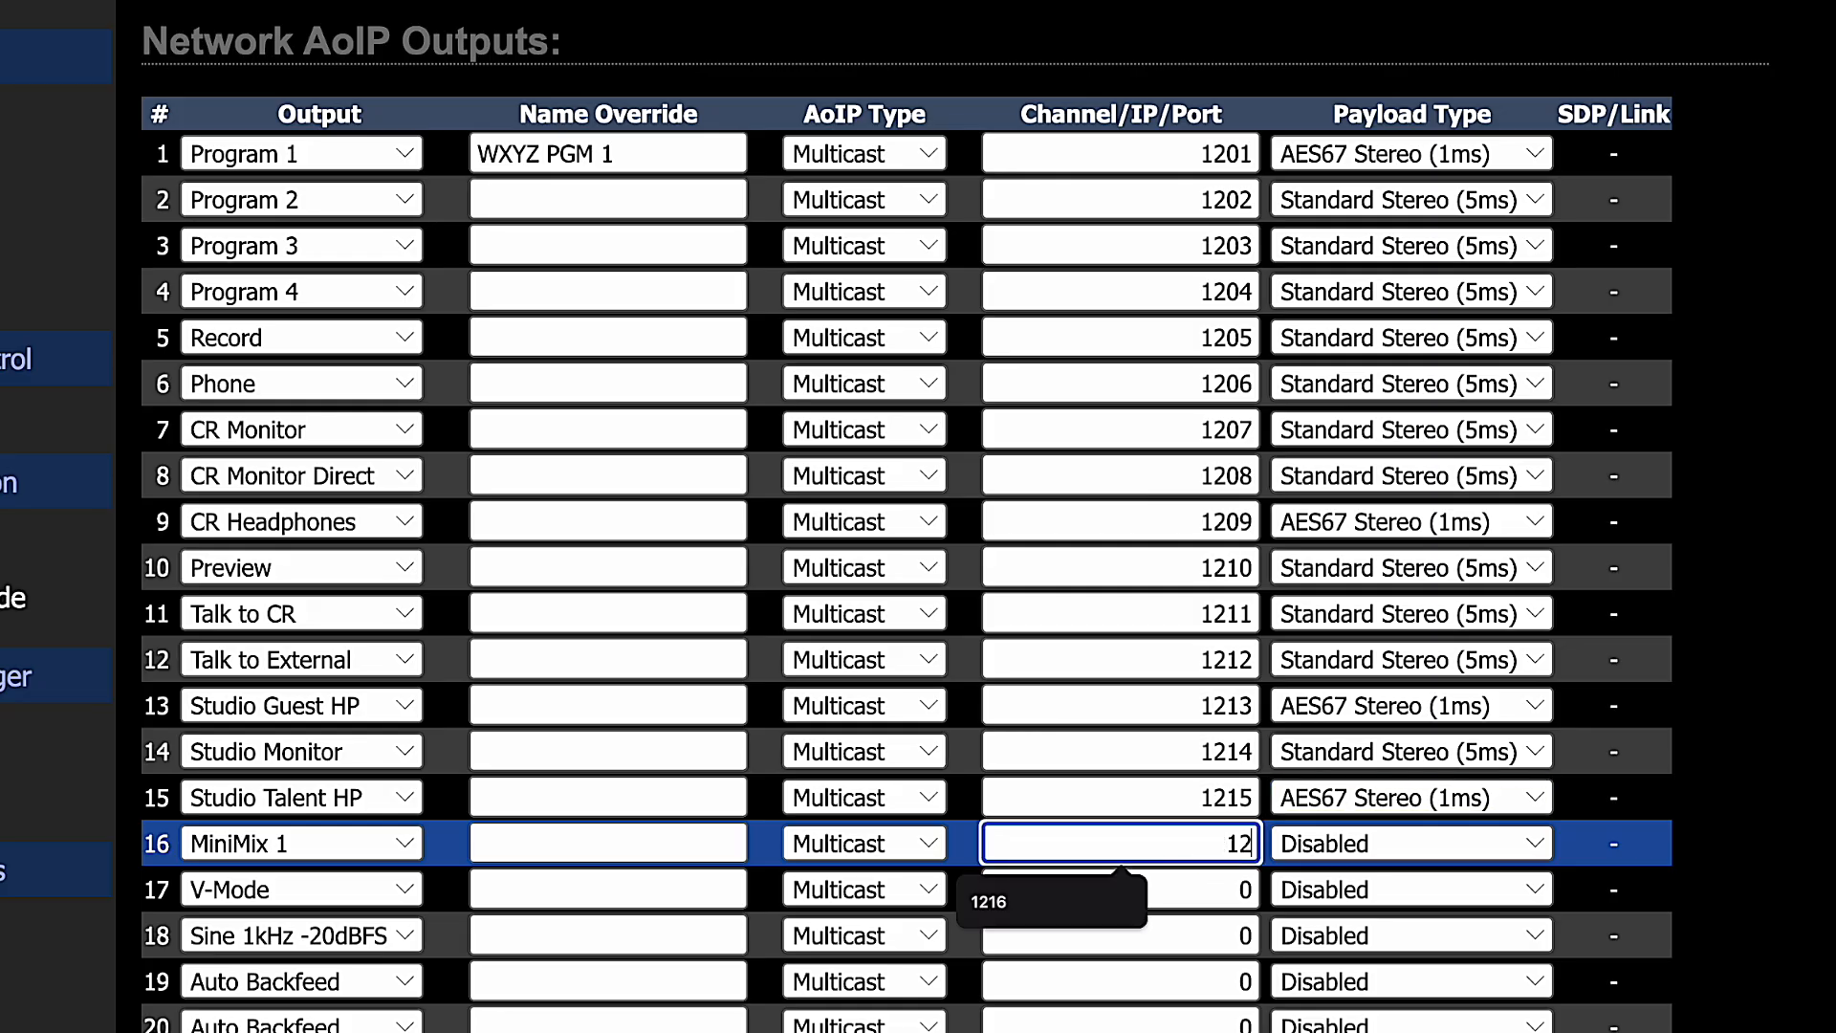
pyautogui.write('16')
pyautogui.click(1415, 845)
pyautogui.click(1419, 885)
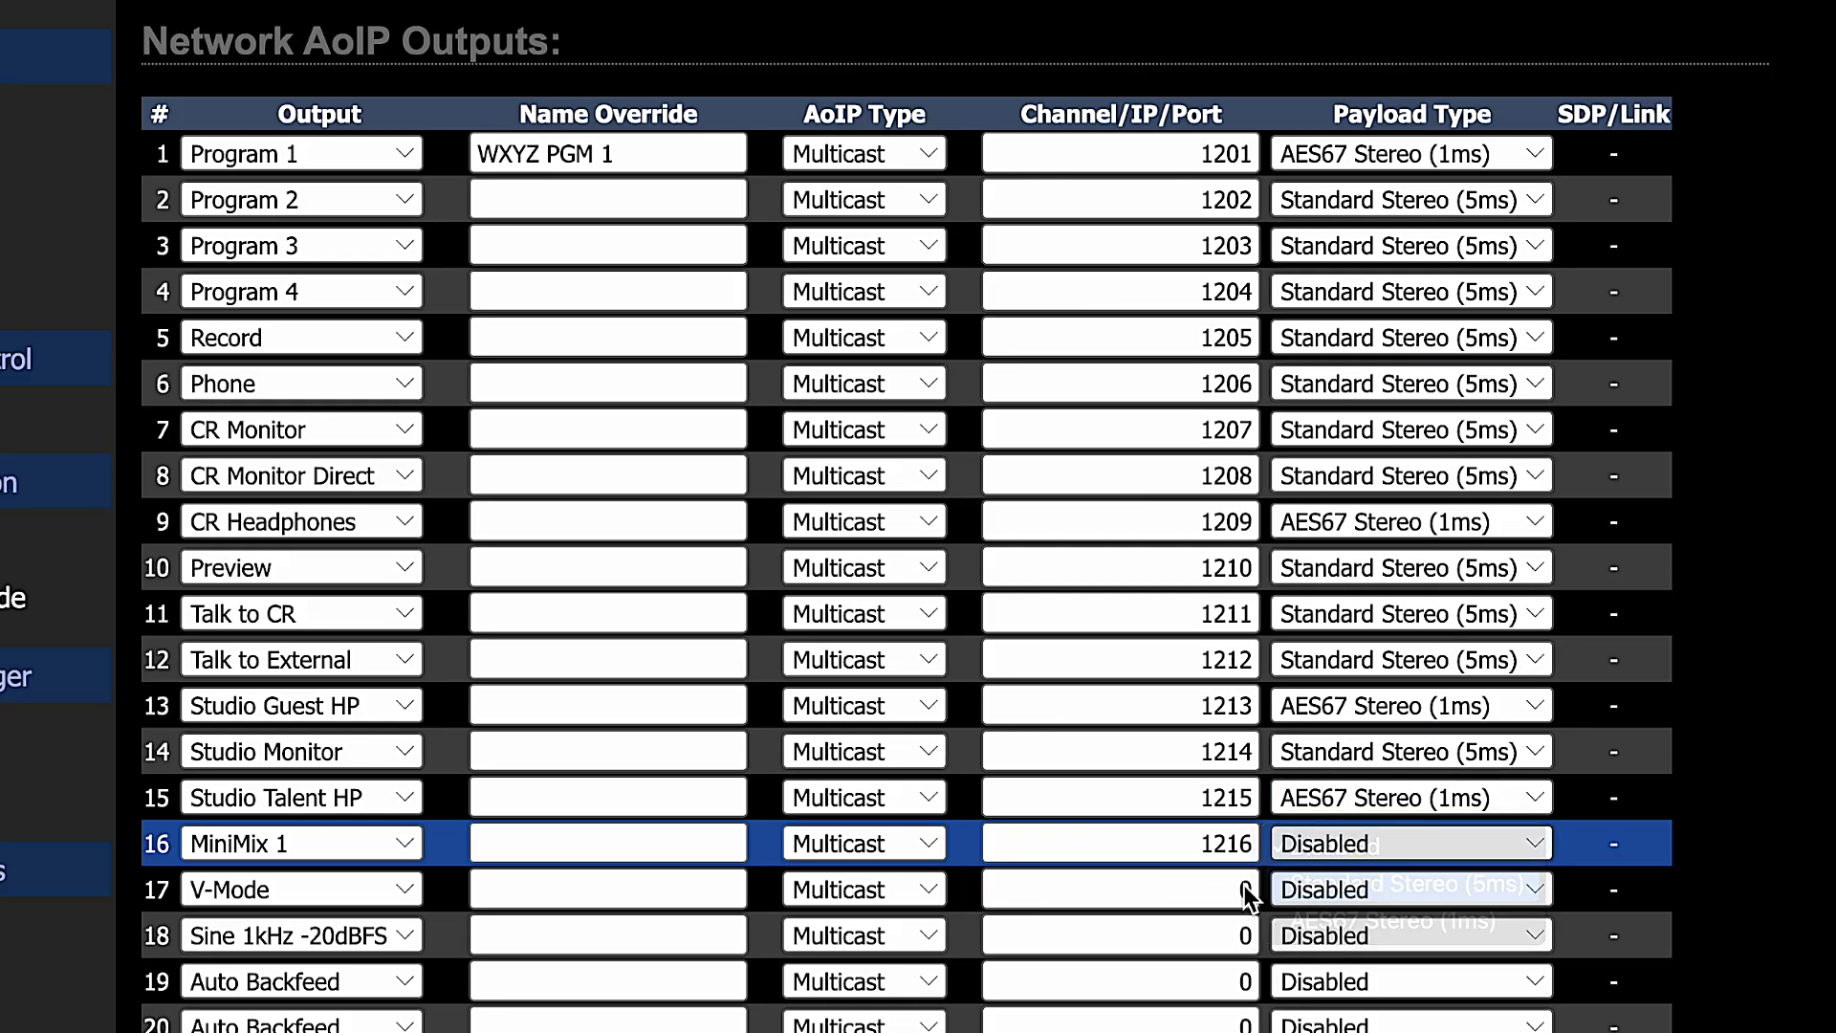
# Set the V-Mode output's channel to 1217 and its payload type to Standard Stereo (5ms).
pyautogui.click(1146, 889)
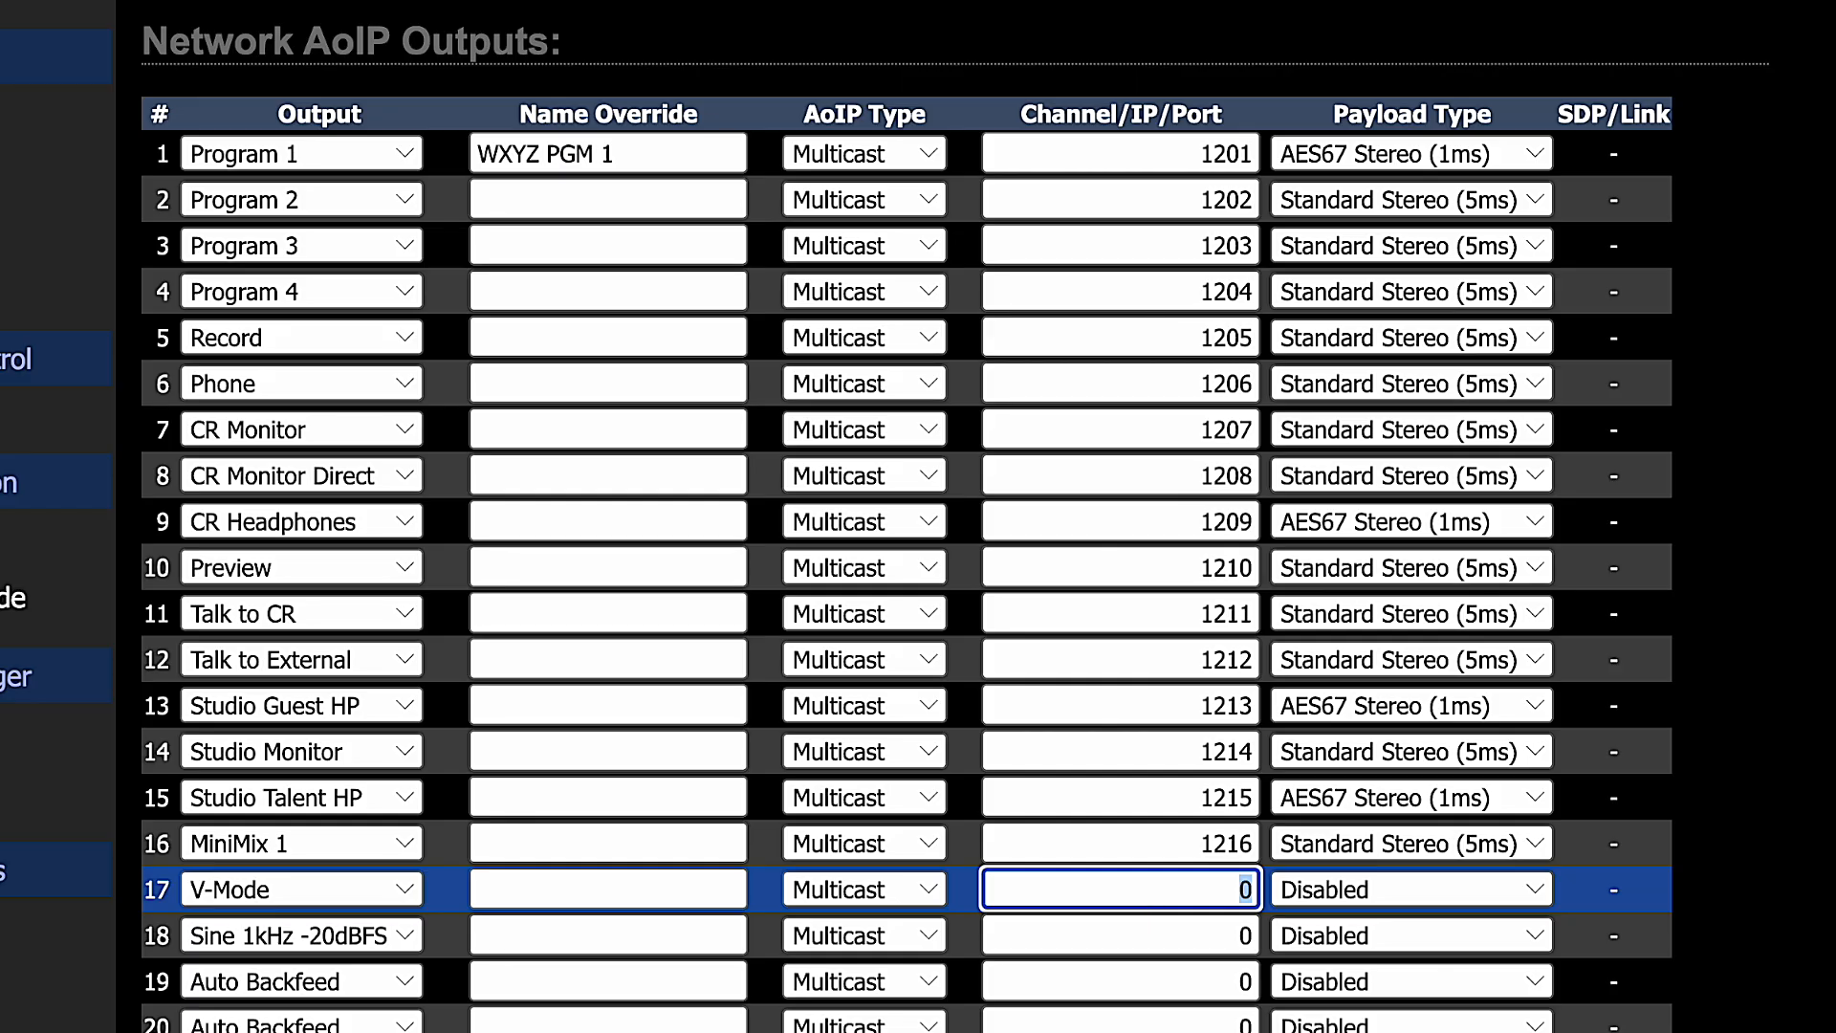
pyautogui.write('1217')
pyautogui.click(1332, 887)
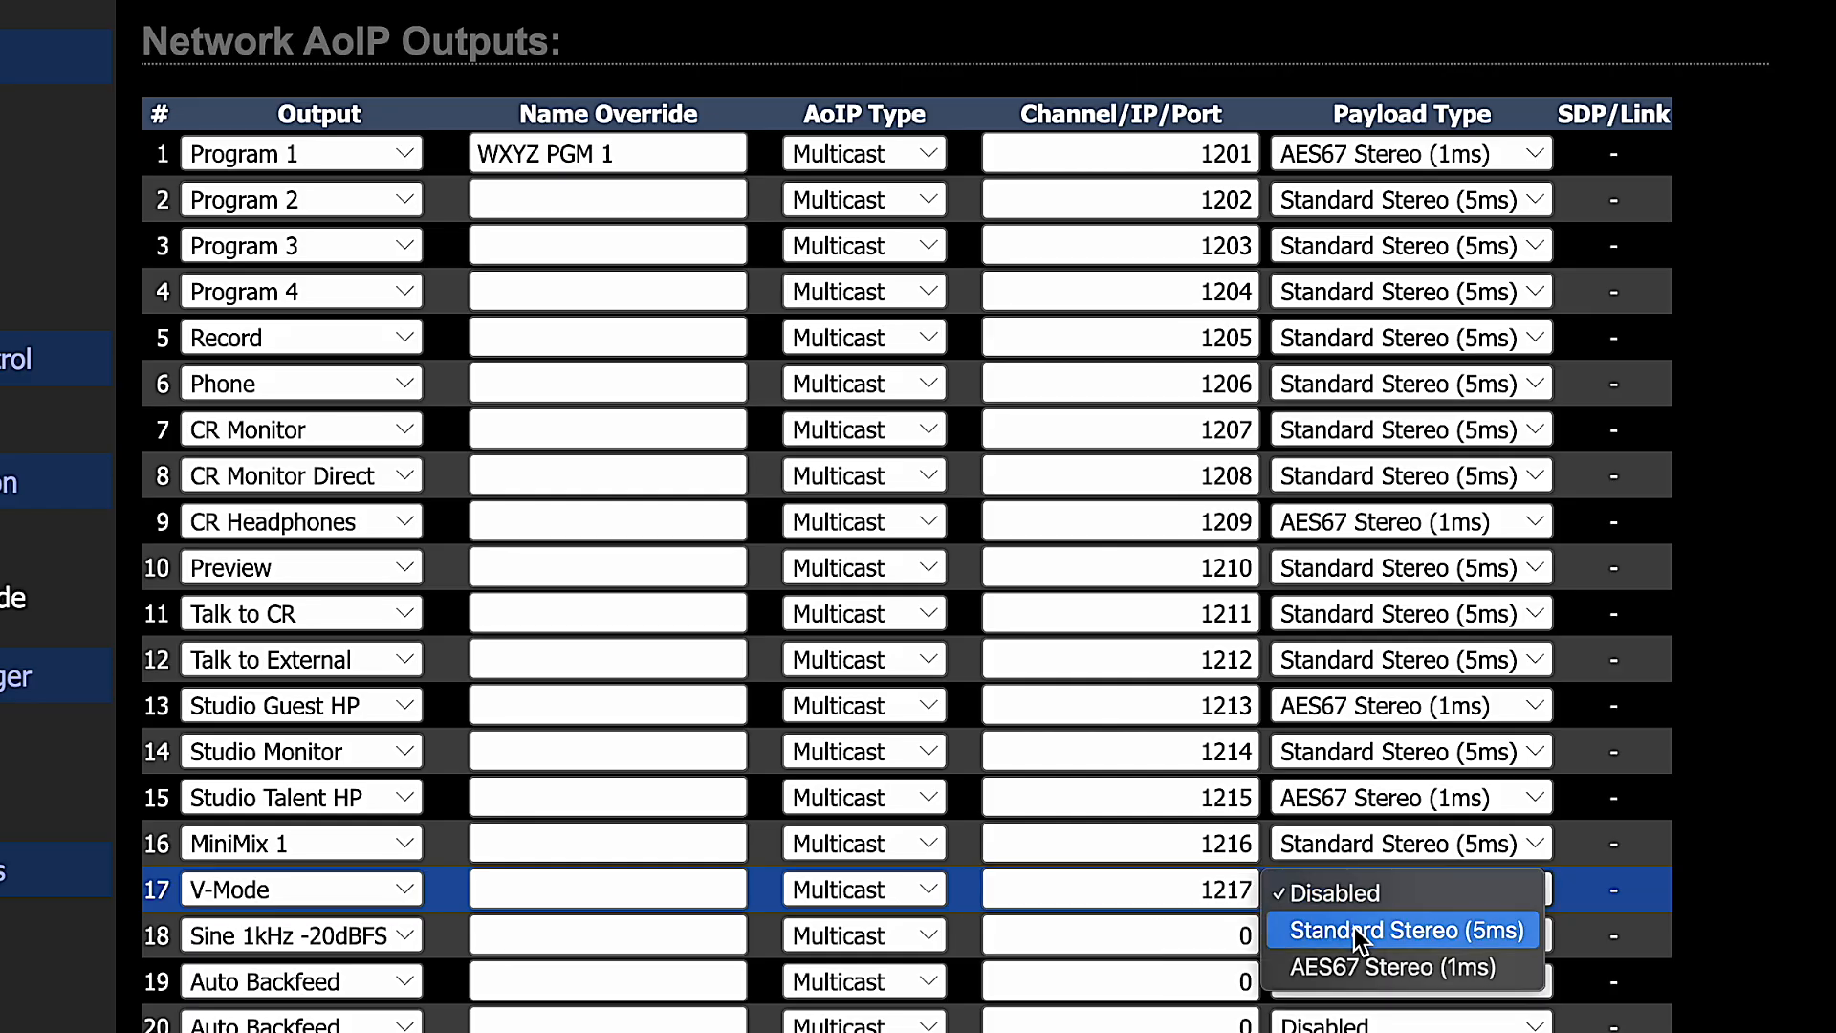
pyautogui.click(1355, 930)
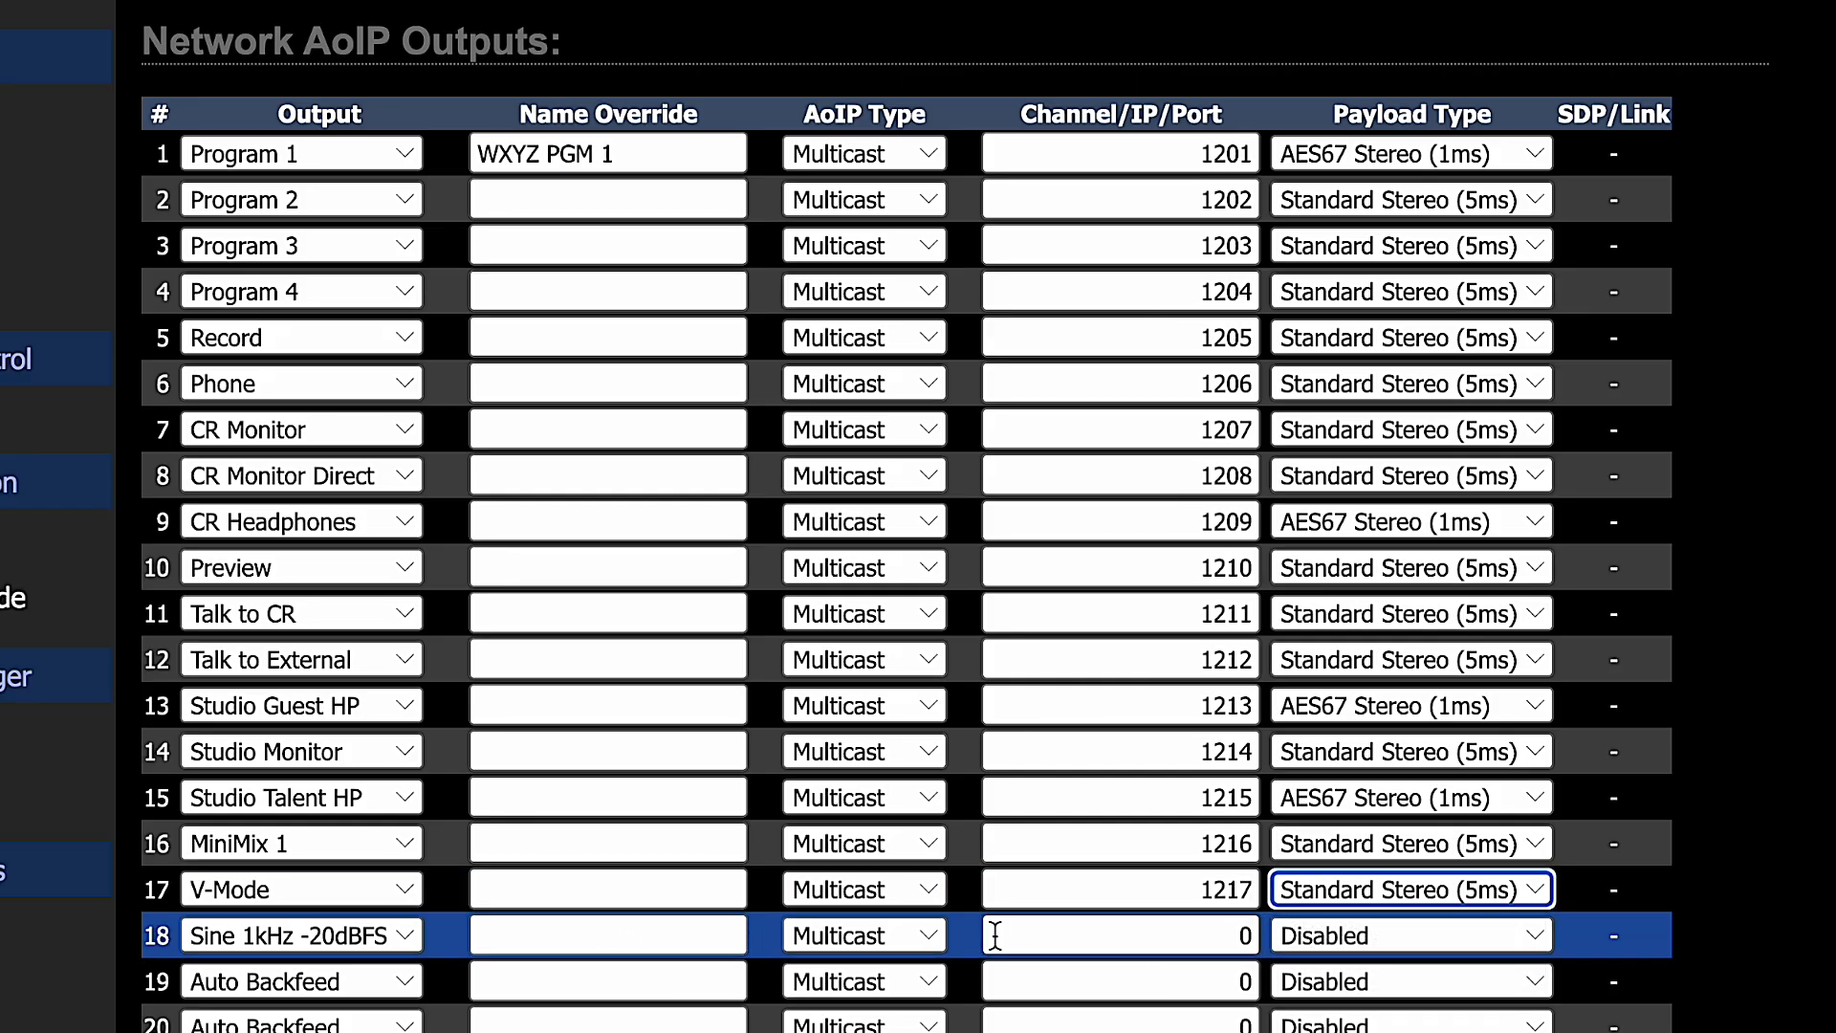
# Set the Sine 1kHz -20dBFS output's channel to 1218 and its payload type to Standard Stereo (5ms).
pyautogui.click(1102, 937)
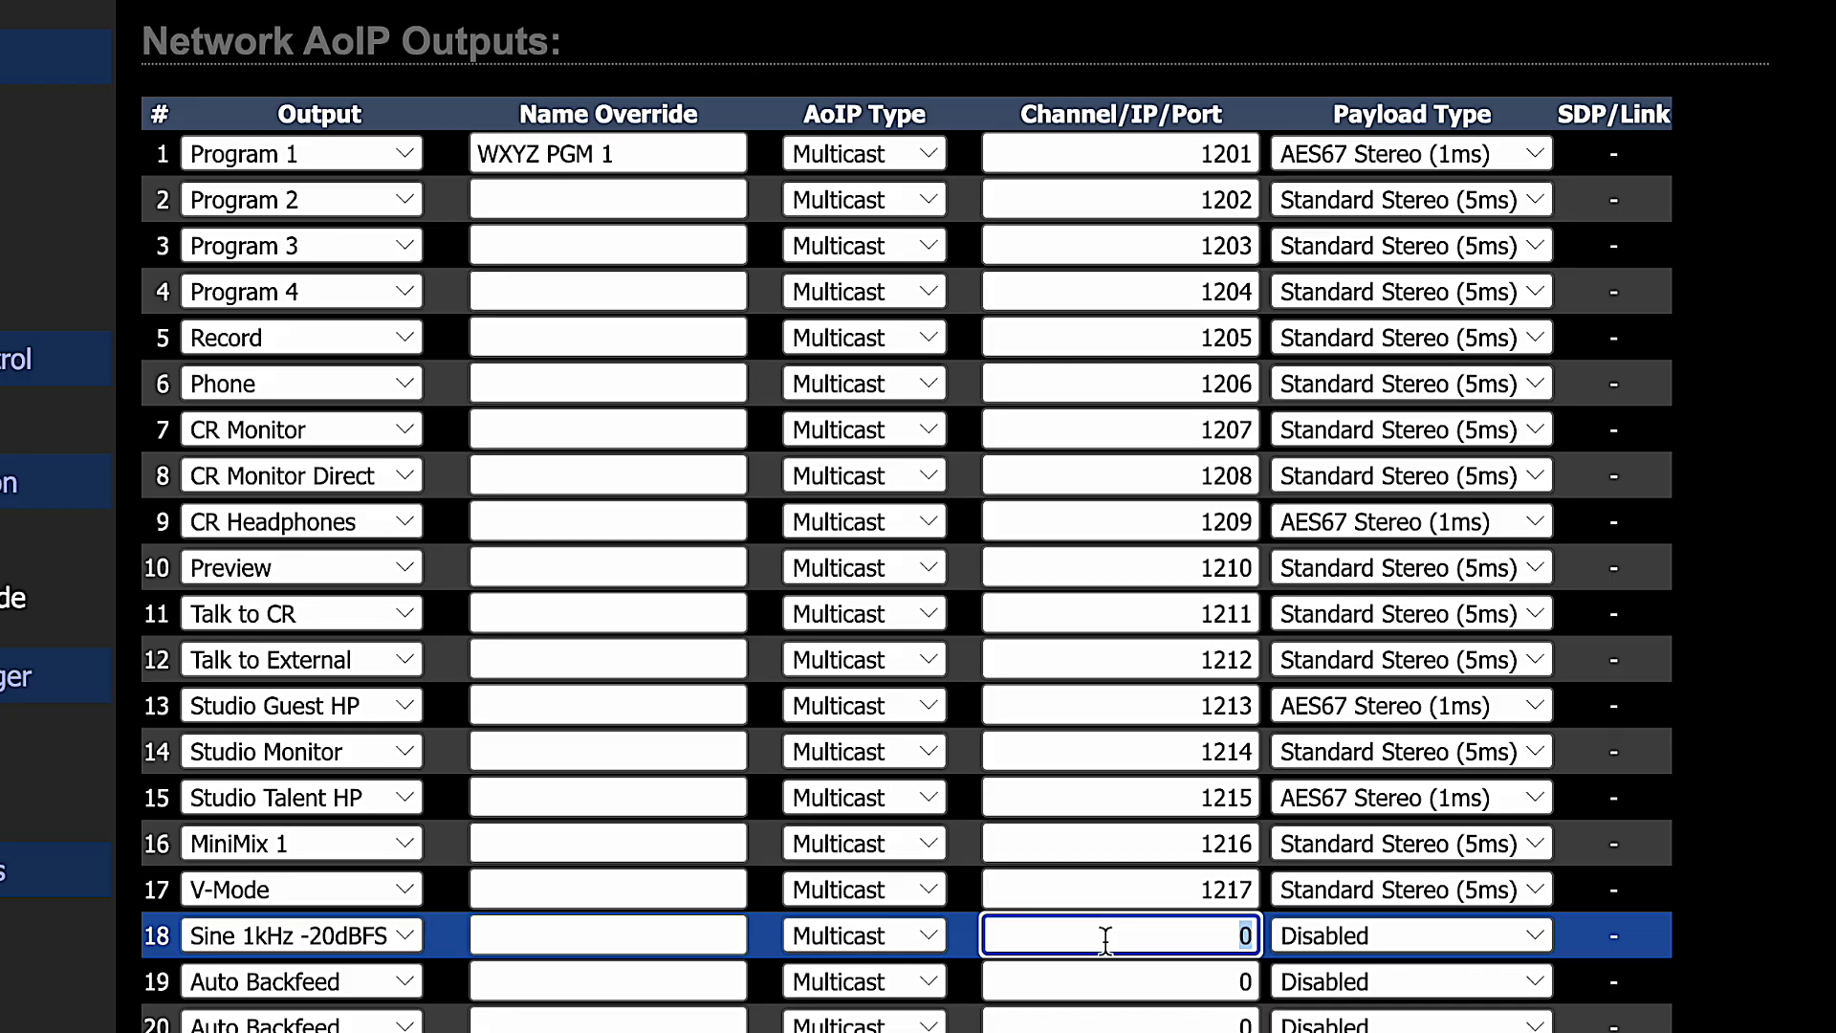
pyautogui.write('1218')
pyautogui.click(1352, 942)
pyautogui.click(1372, 979)
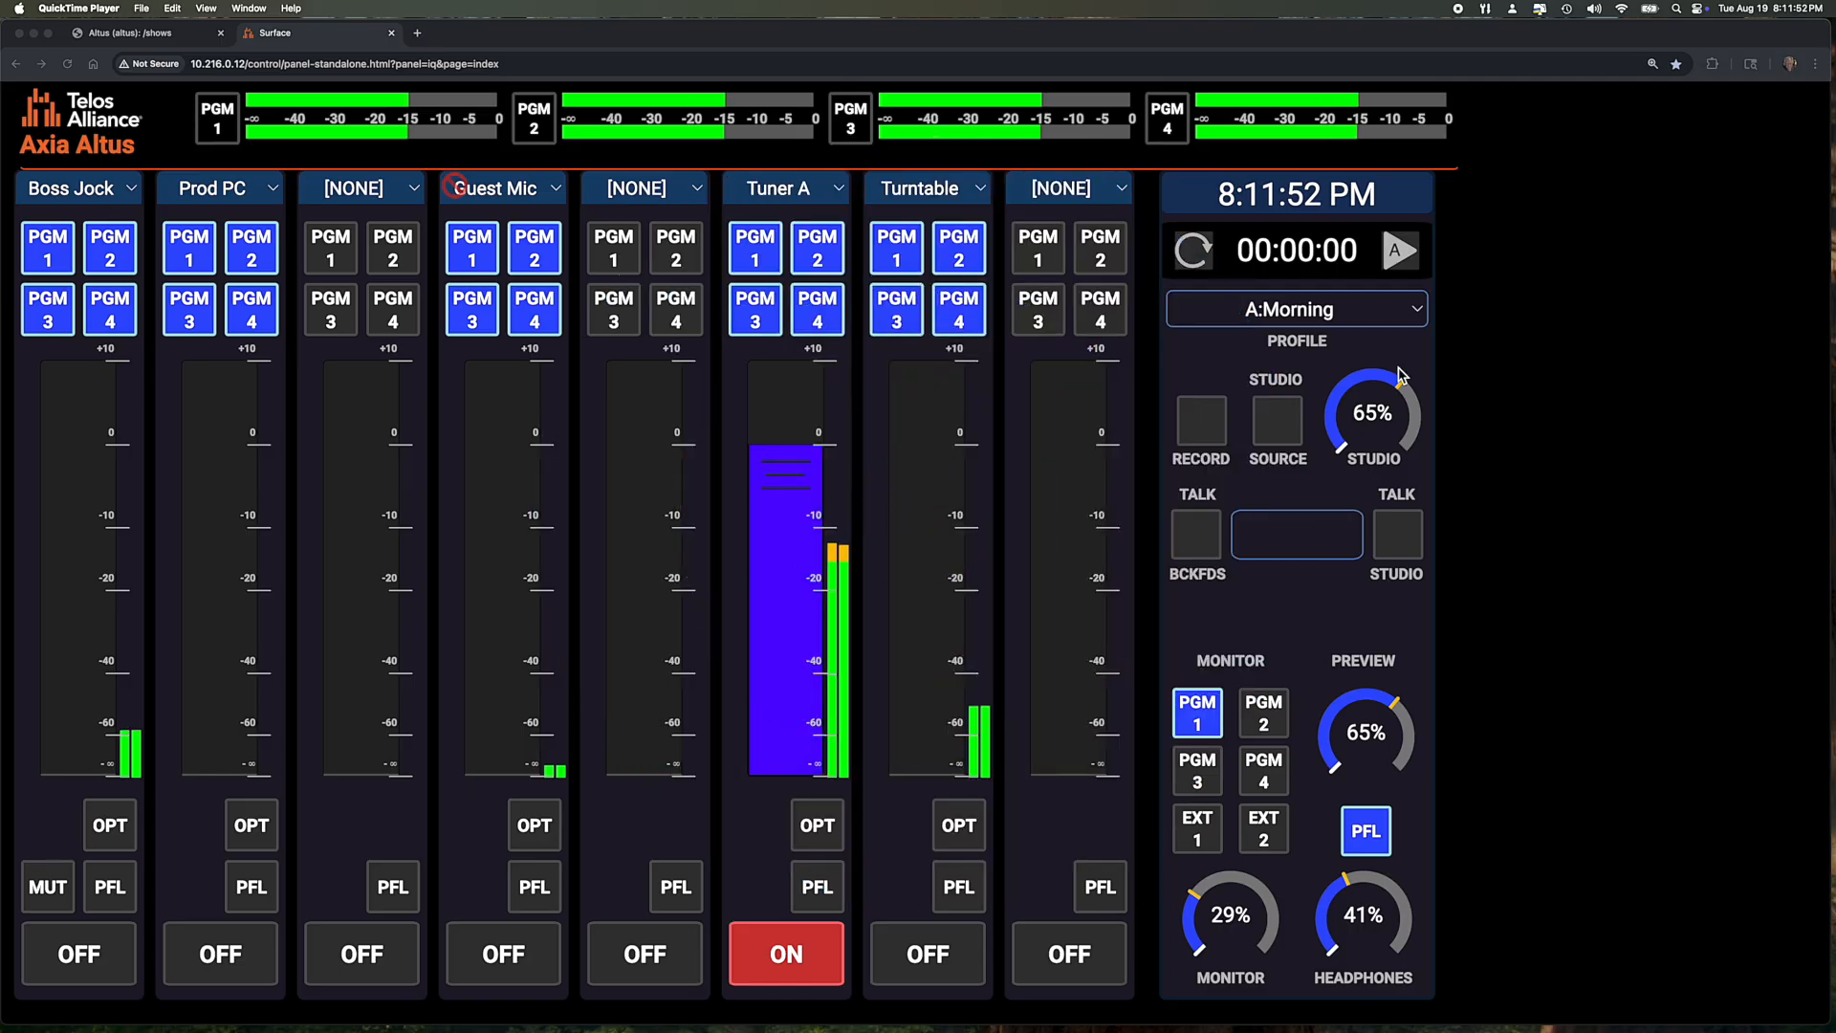
# Switch the surface's show profile to C:Footbal, E:VoiceTK and F:Imaging in turn, and return to A:Morning.
pyautogui.click(1417, 318)
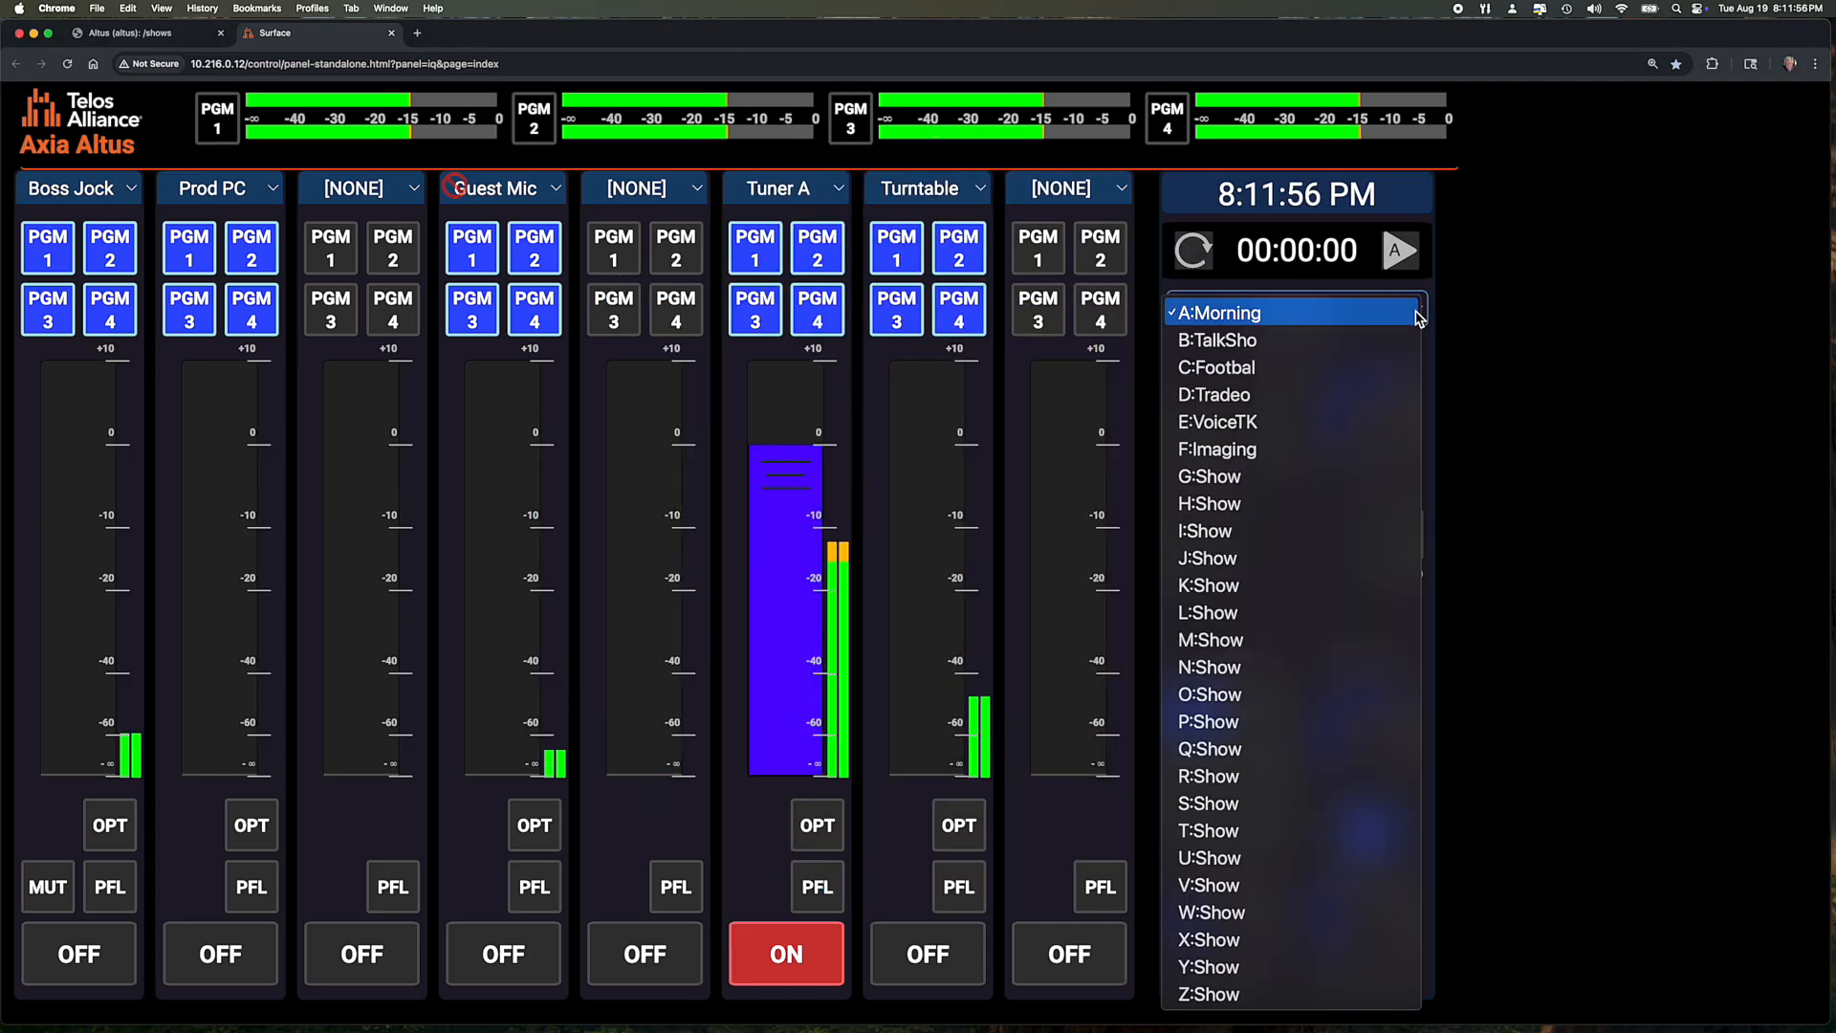
pyautogui.click(1266, 369)
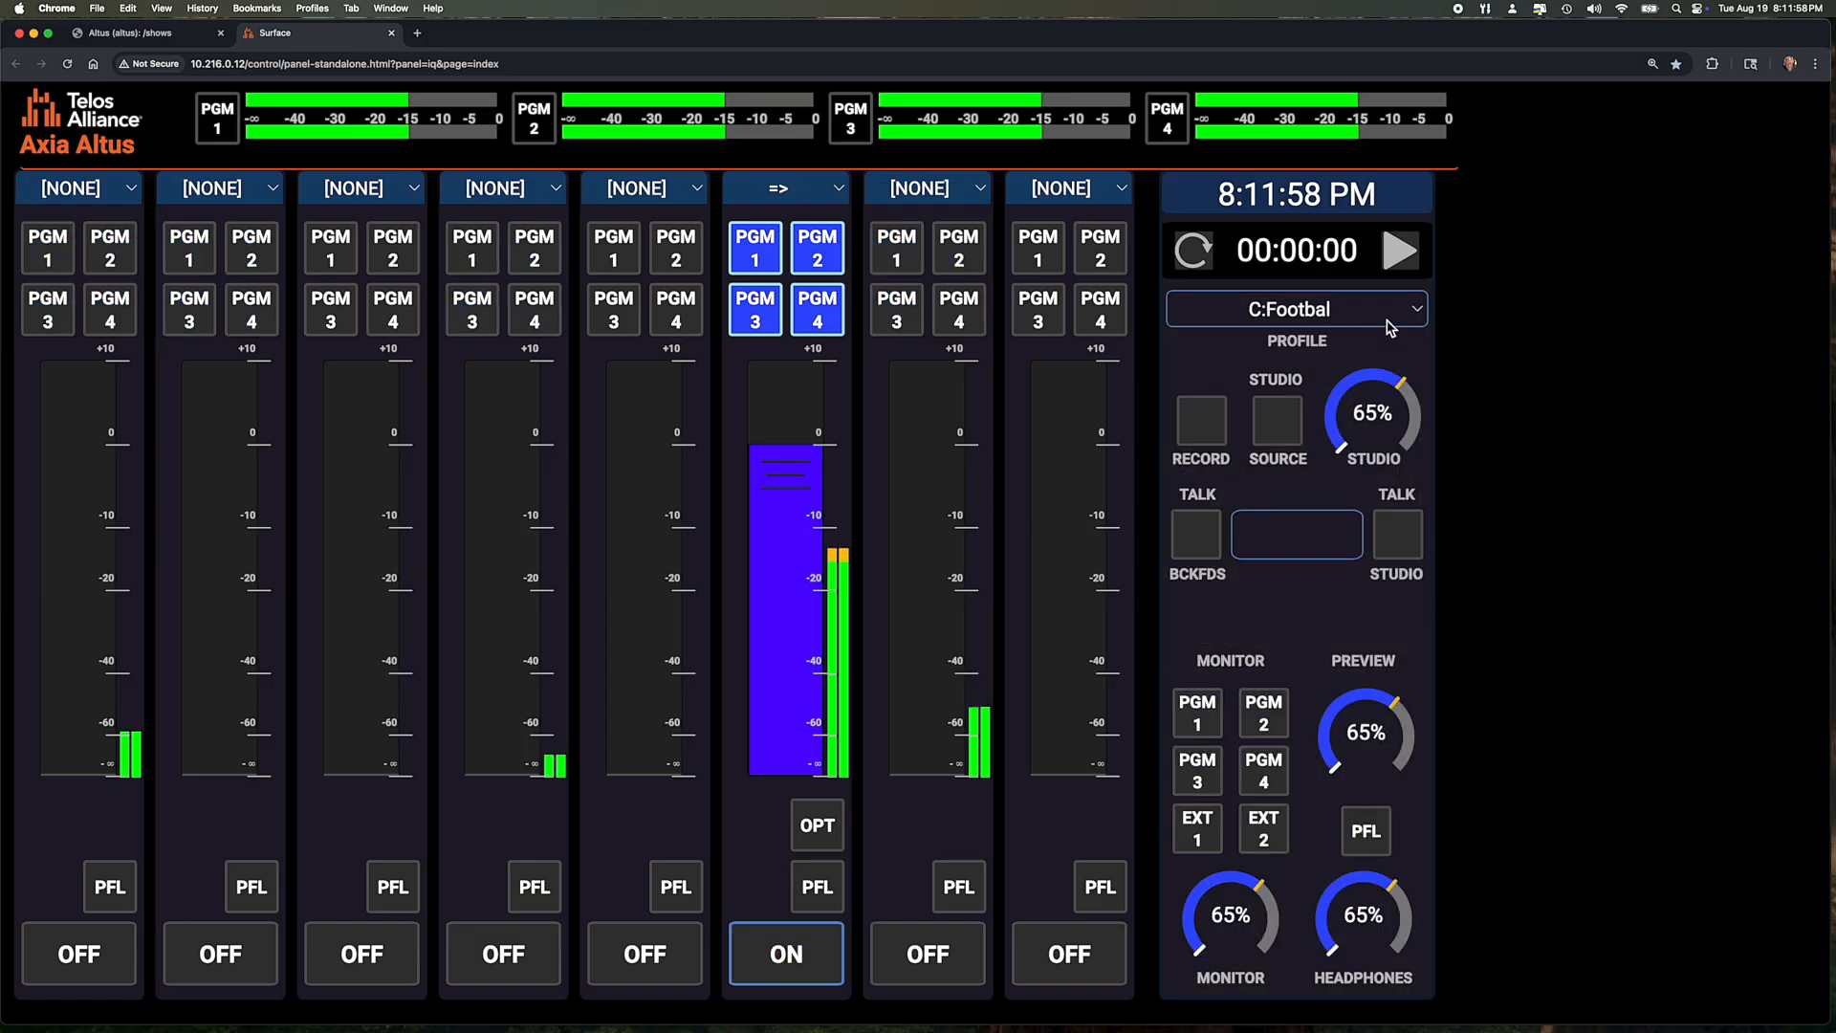
pyautogui.click(1420, 311)
pyautogui.click(1282, 373)
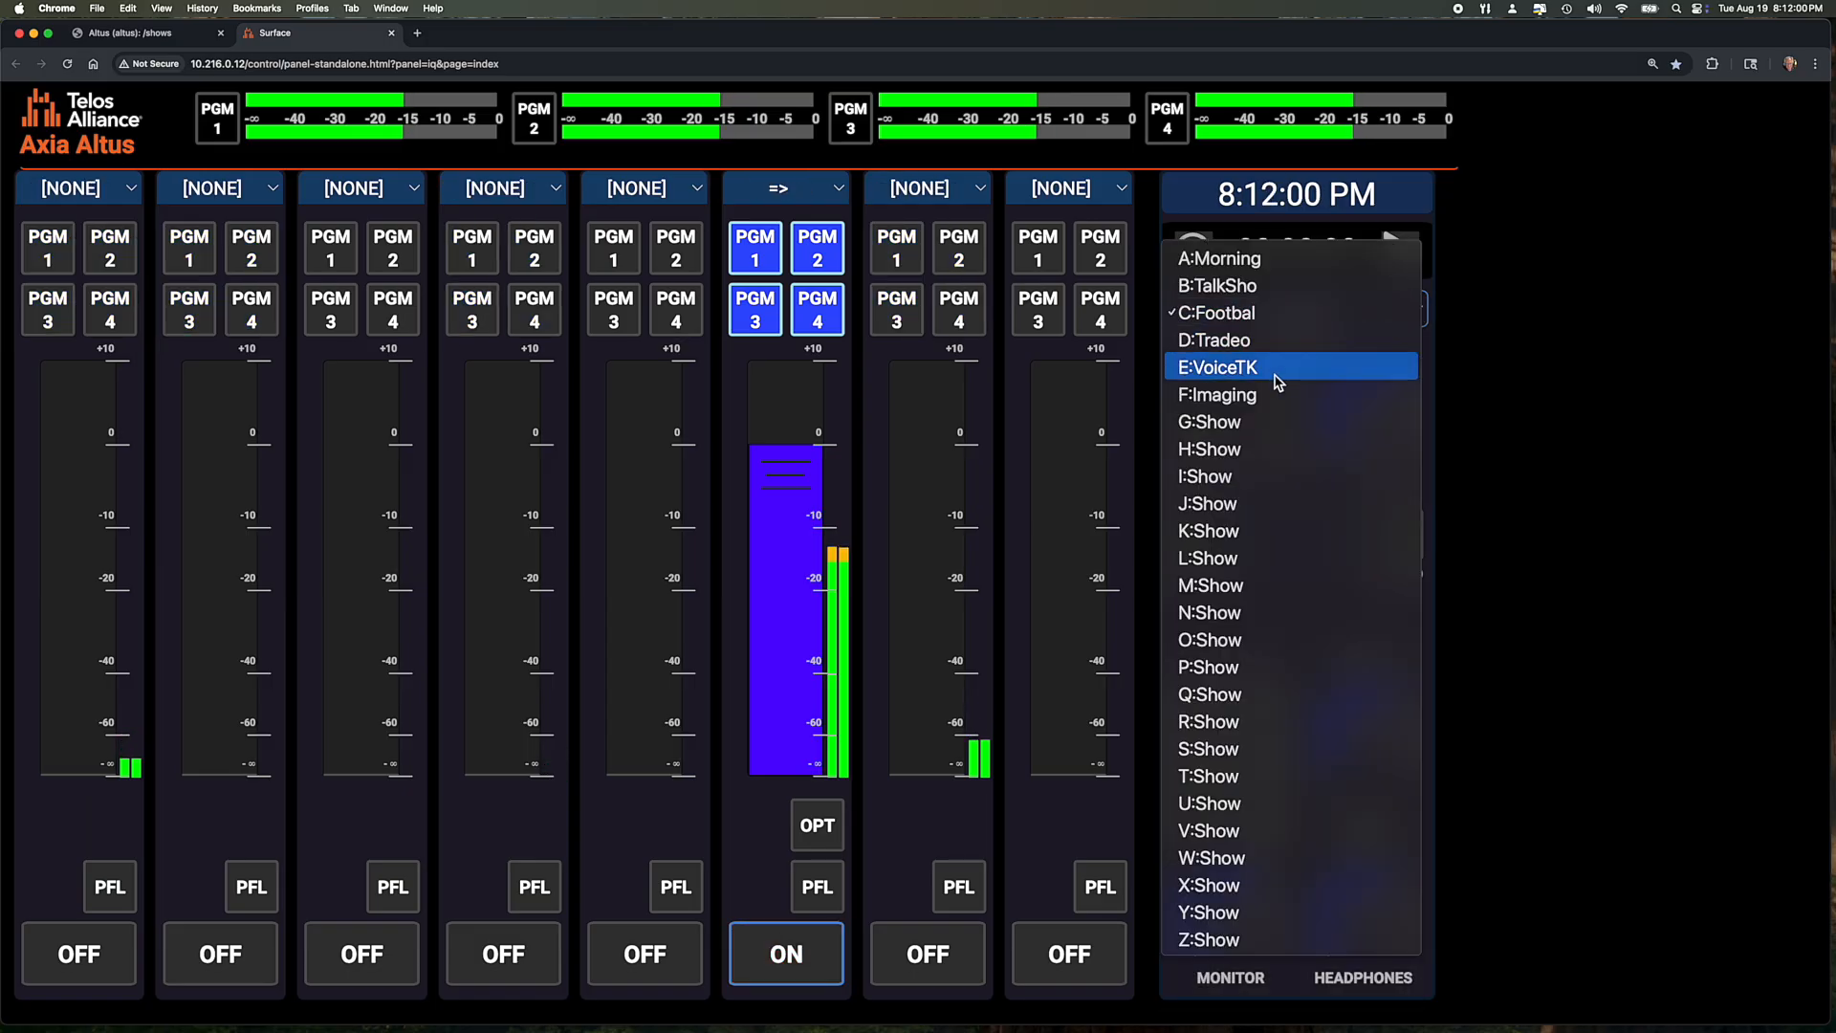
pyautogui.click(1417, 311)
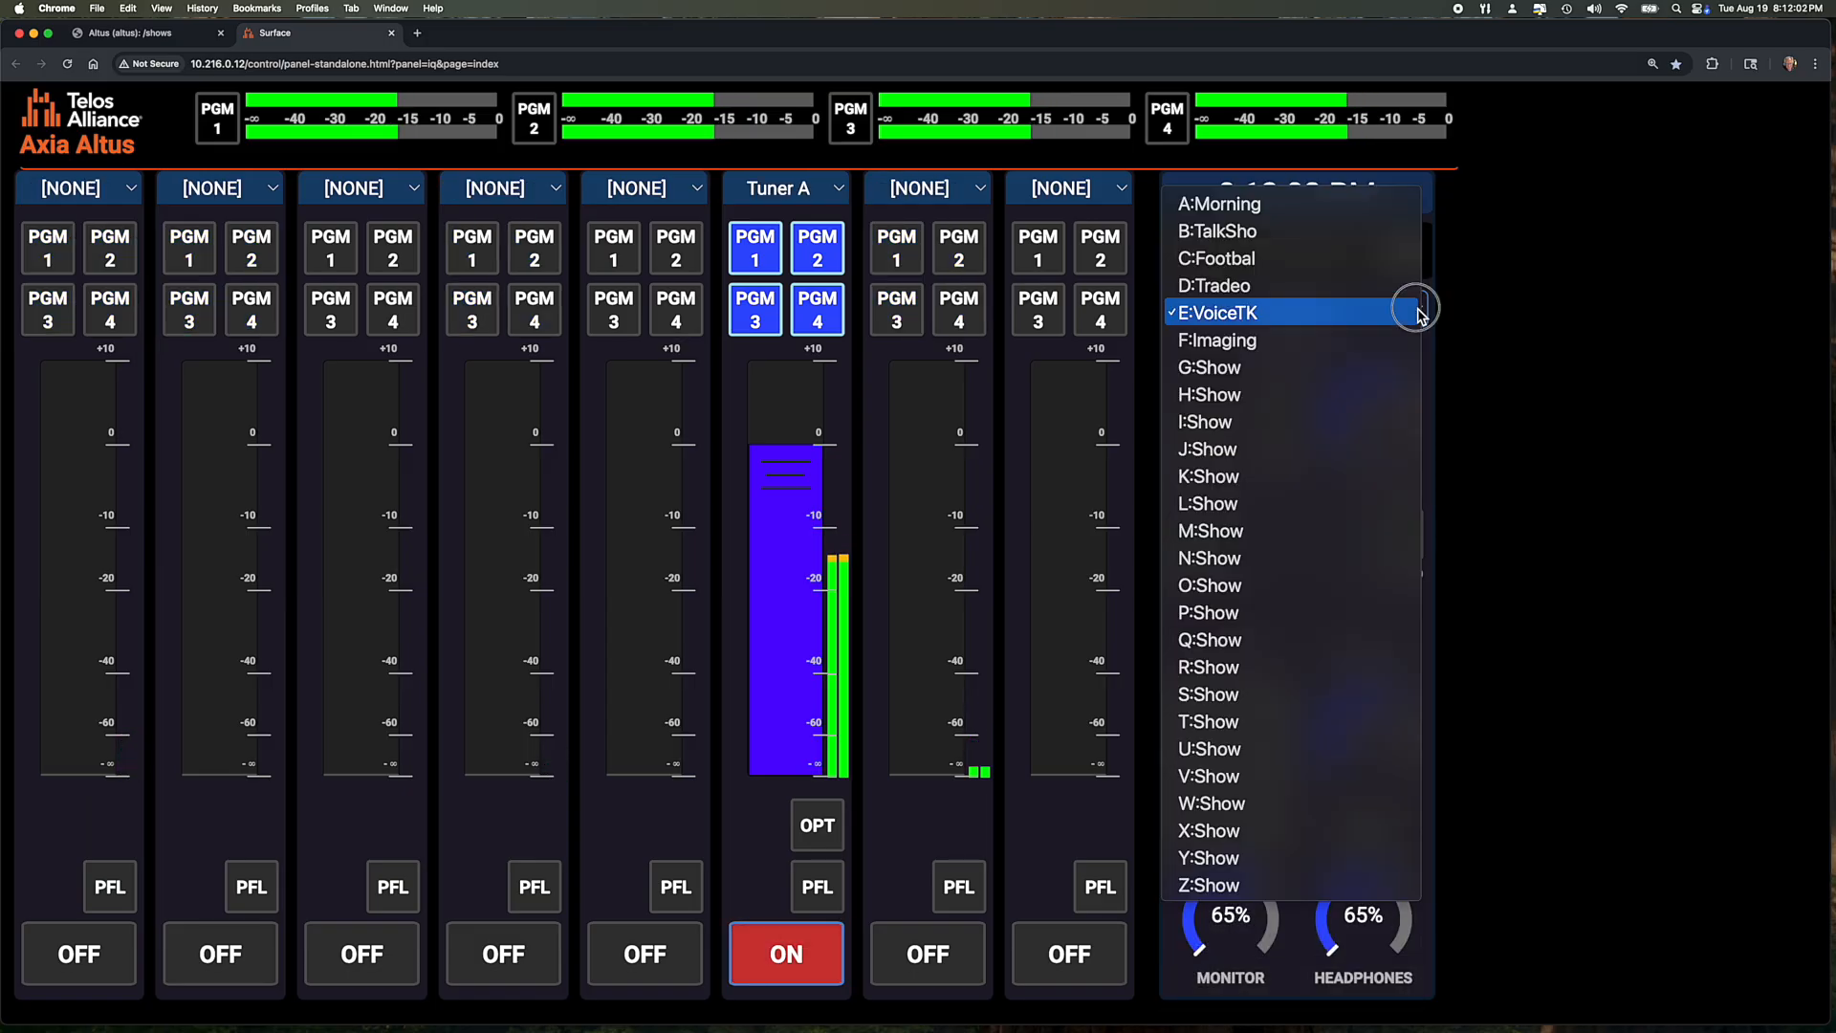
pyautogui.click(1293, 352)
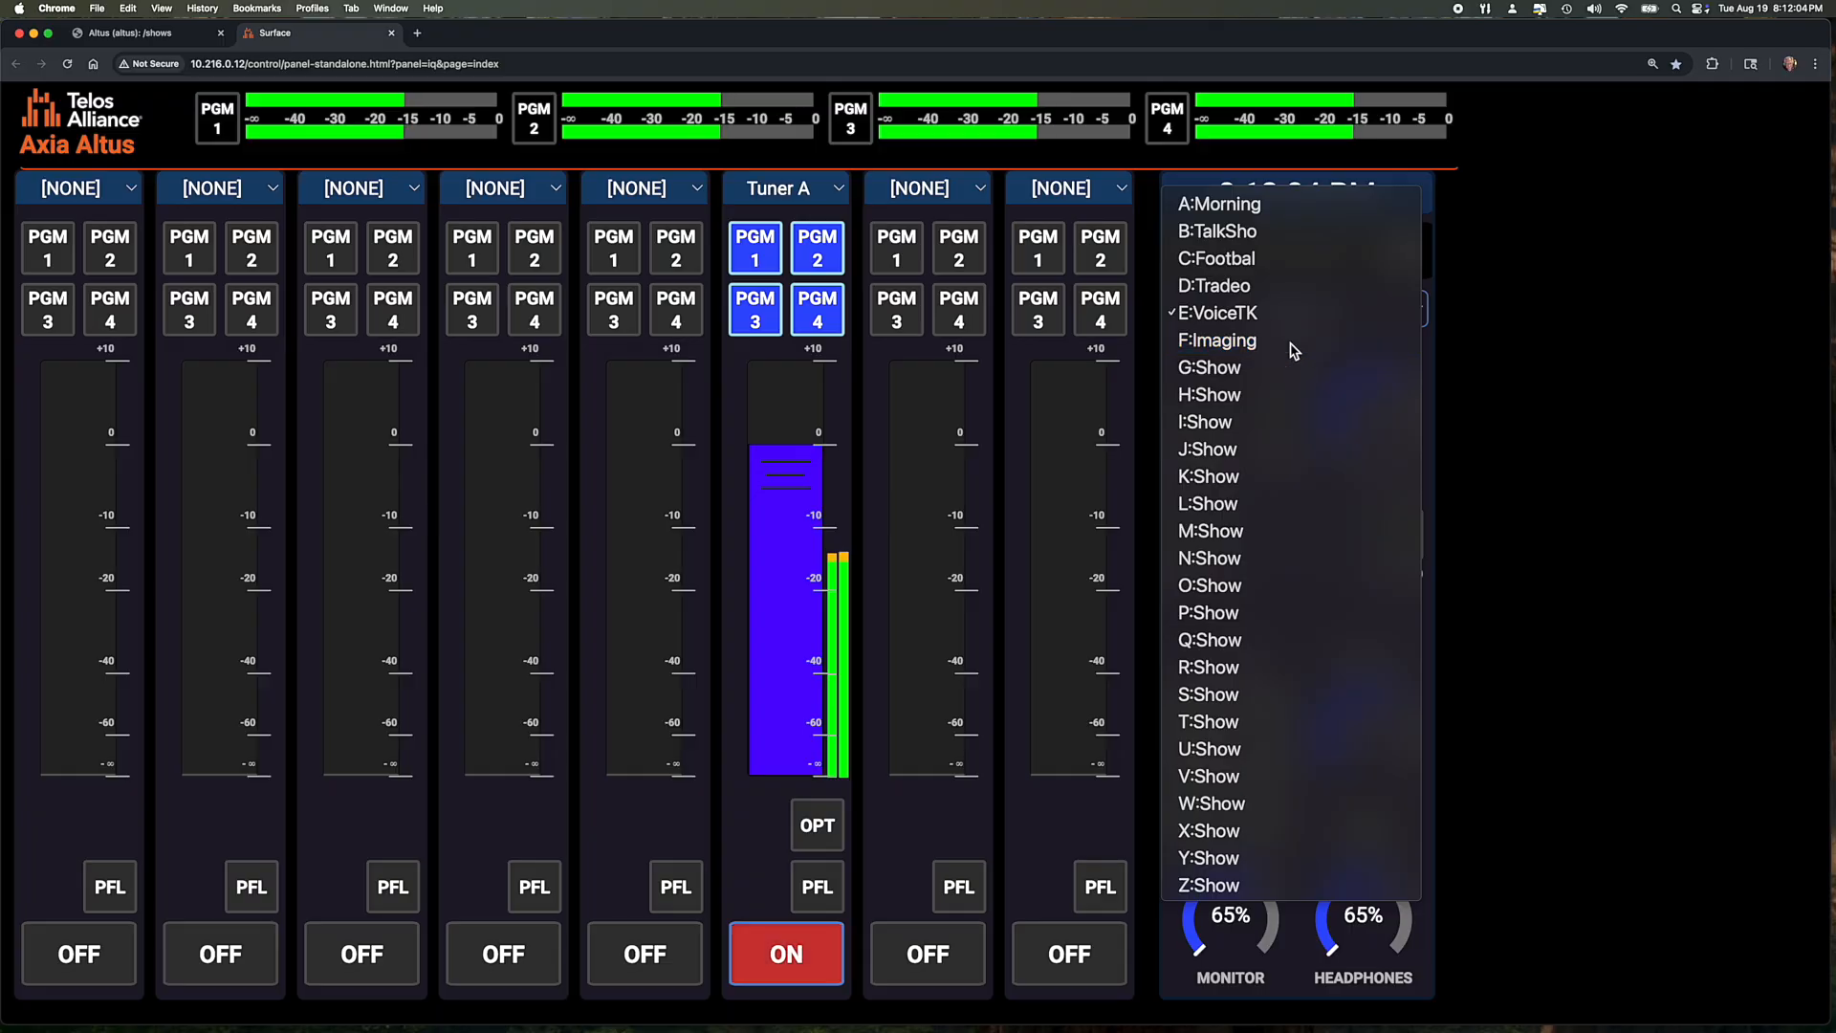
pyautogui.click(1418, 311)
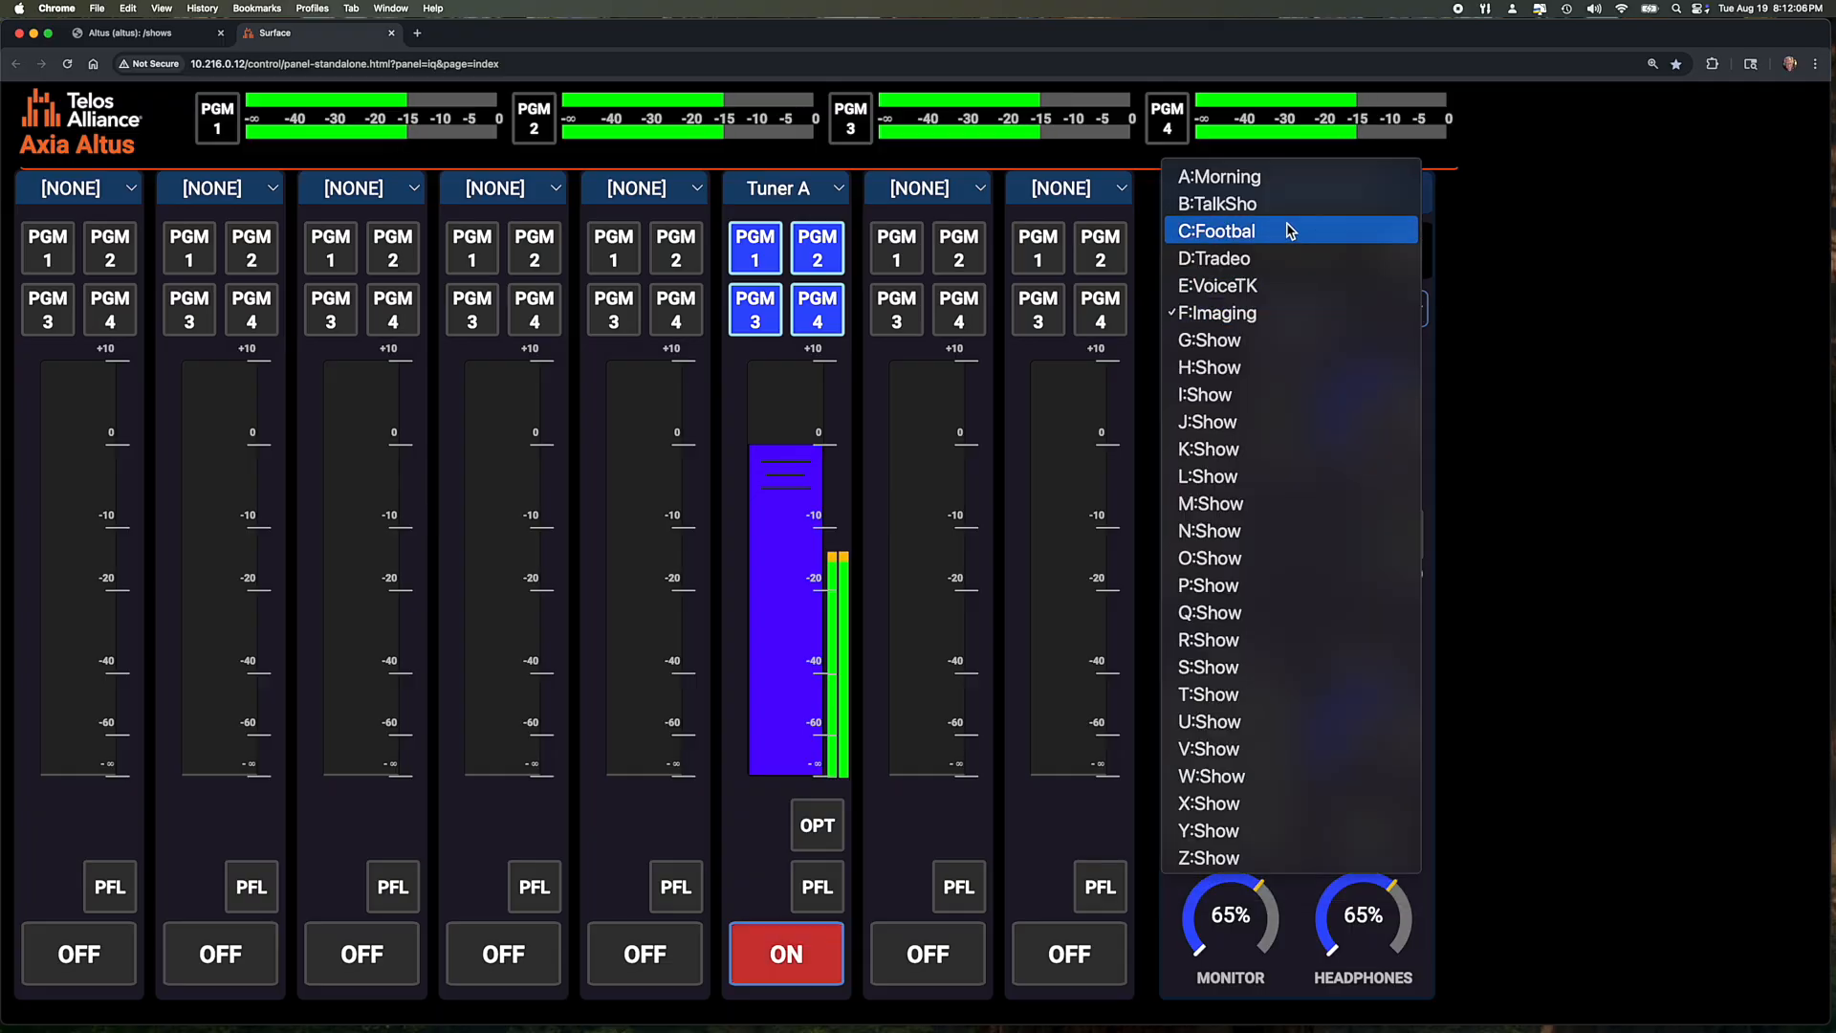
pyautogui.click(1286, 178)
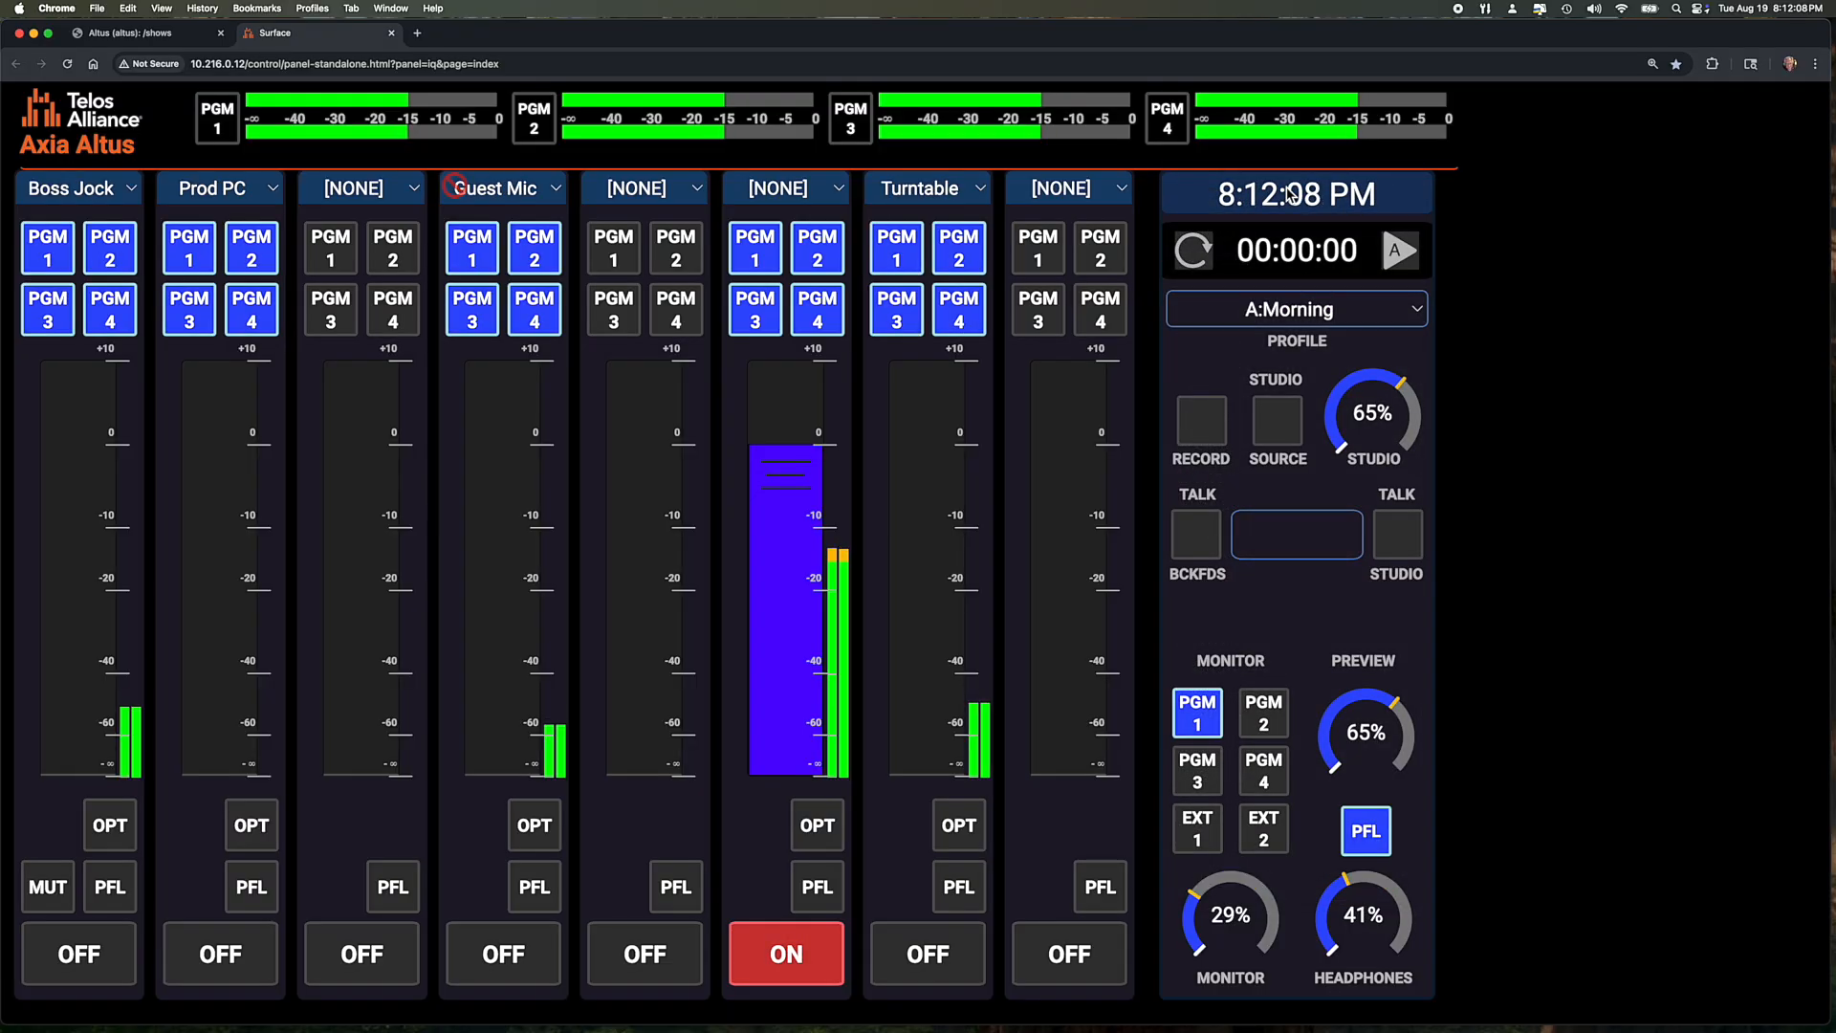
# Load the B:TalkSho show profile and turn off the Tuner A channel still on in the sixth fader strip.
pyautogui.click(1415, 311)
pyautogui.click(1269, 334)
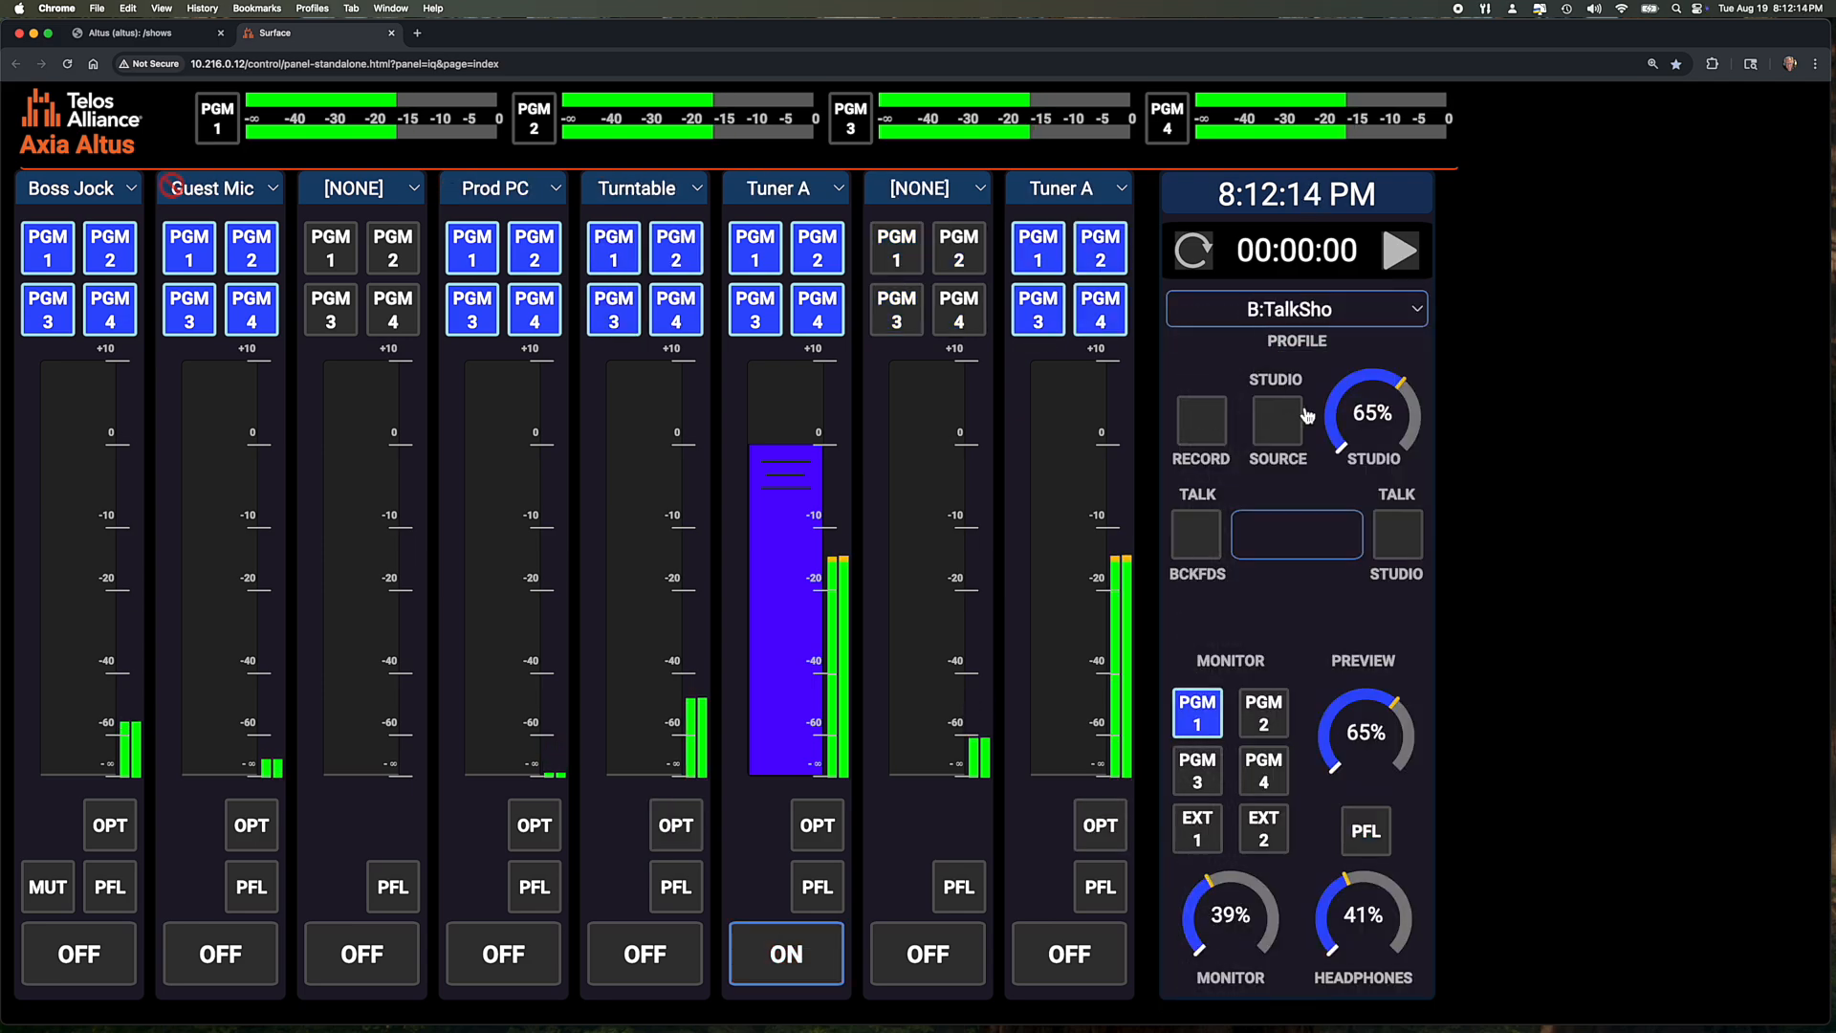
pyautogui.click(787, 952)
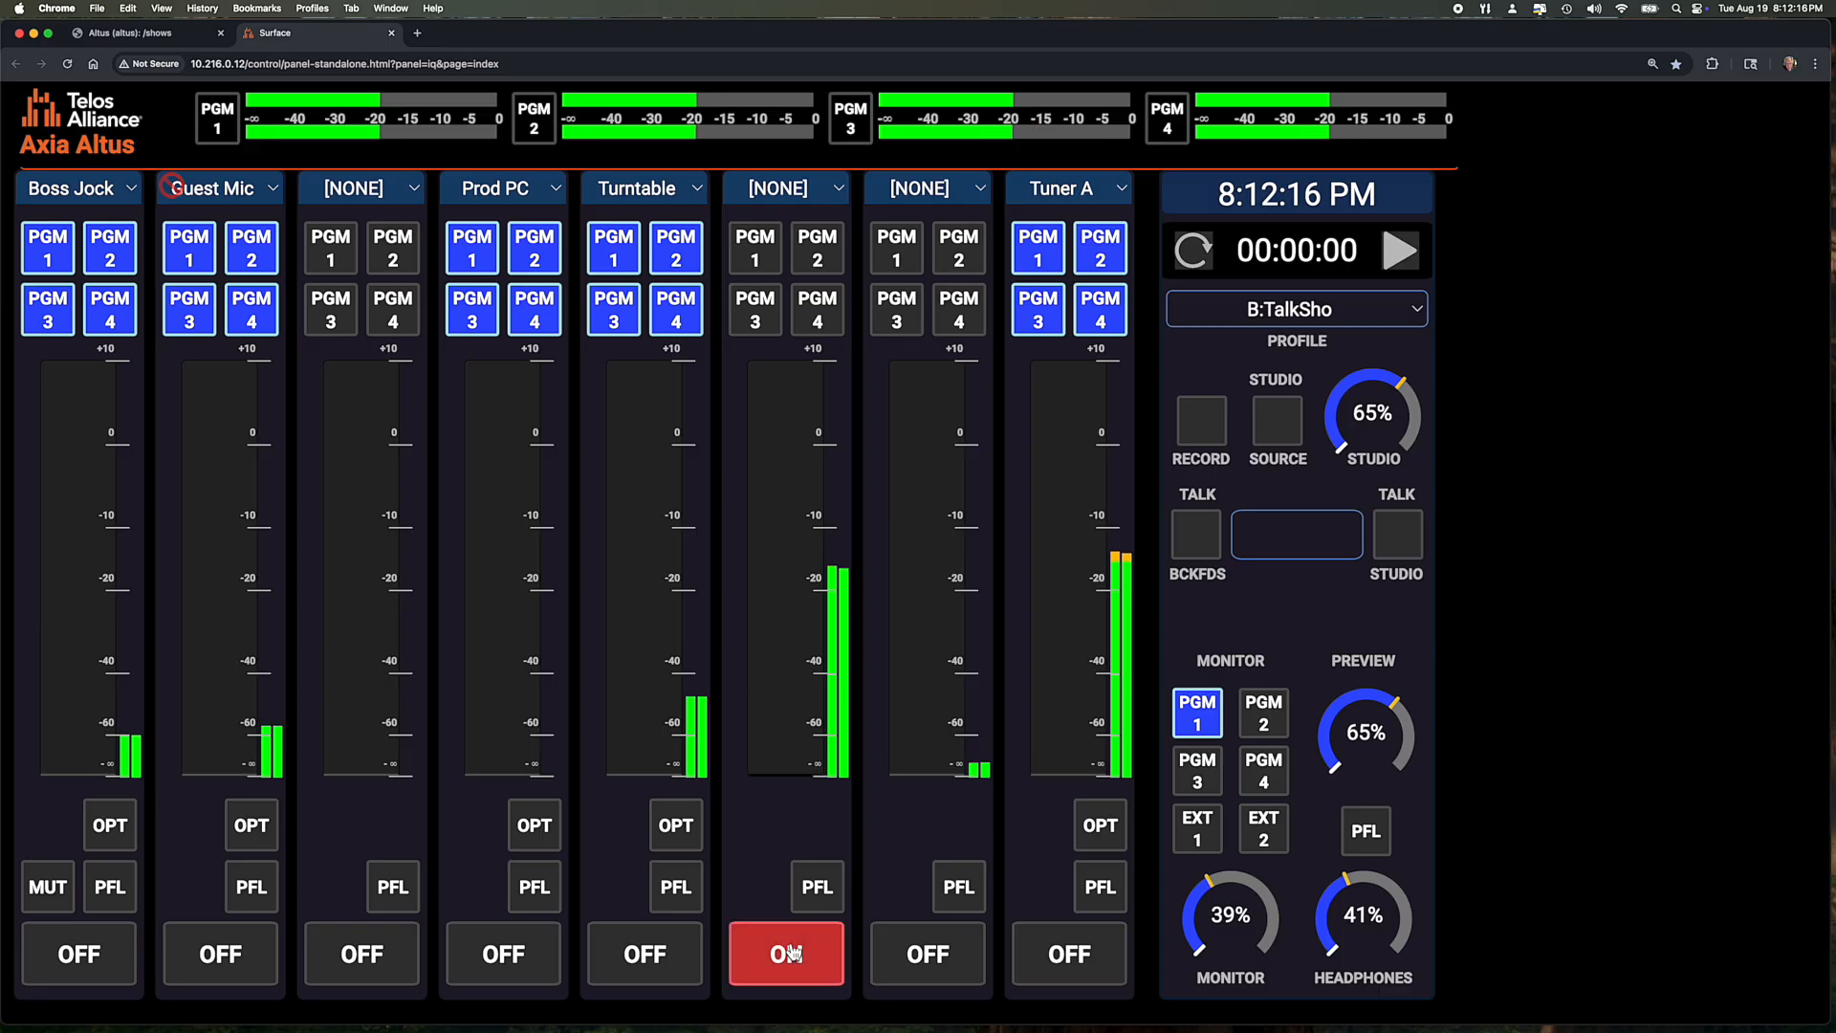
pyautogui.click(791, 474)
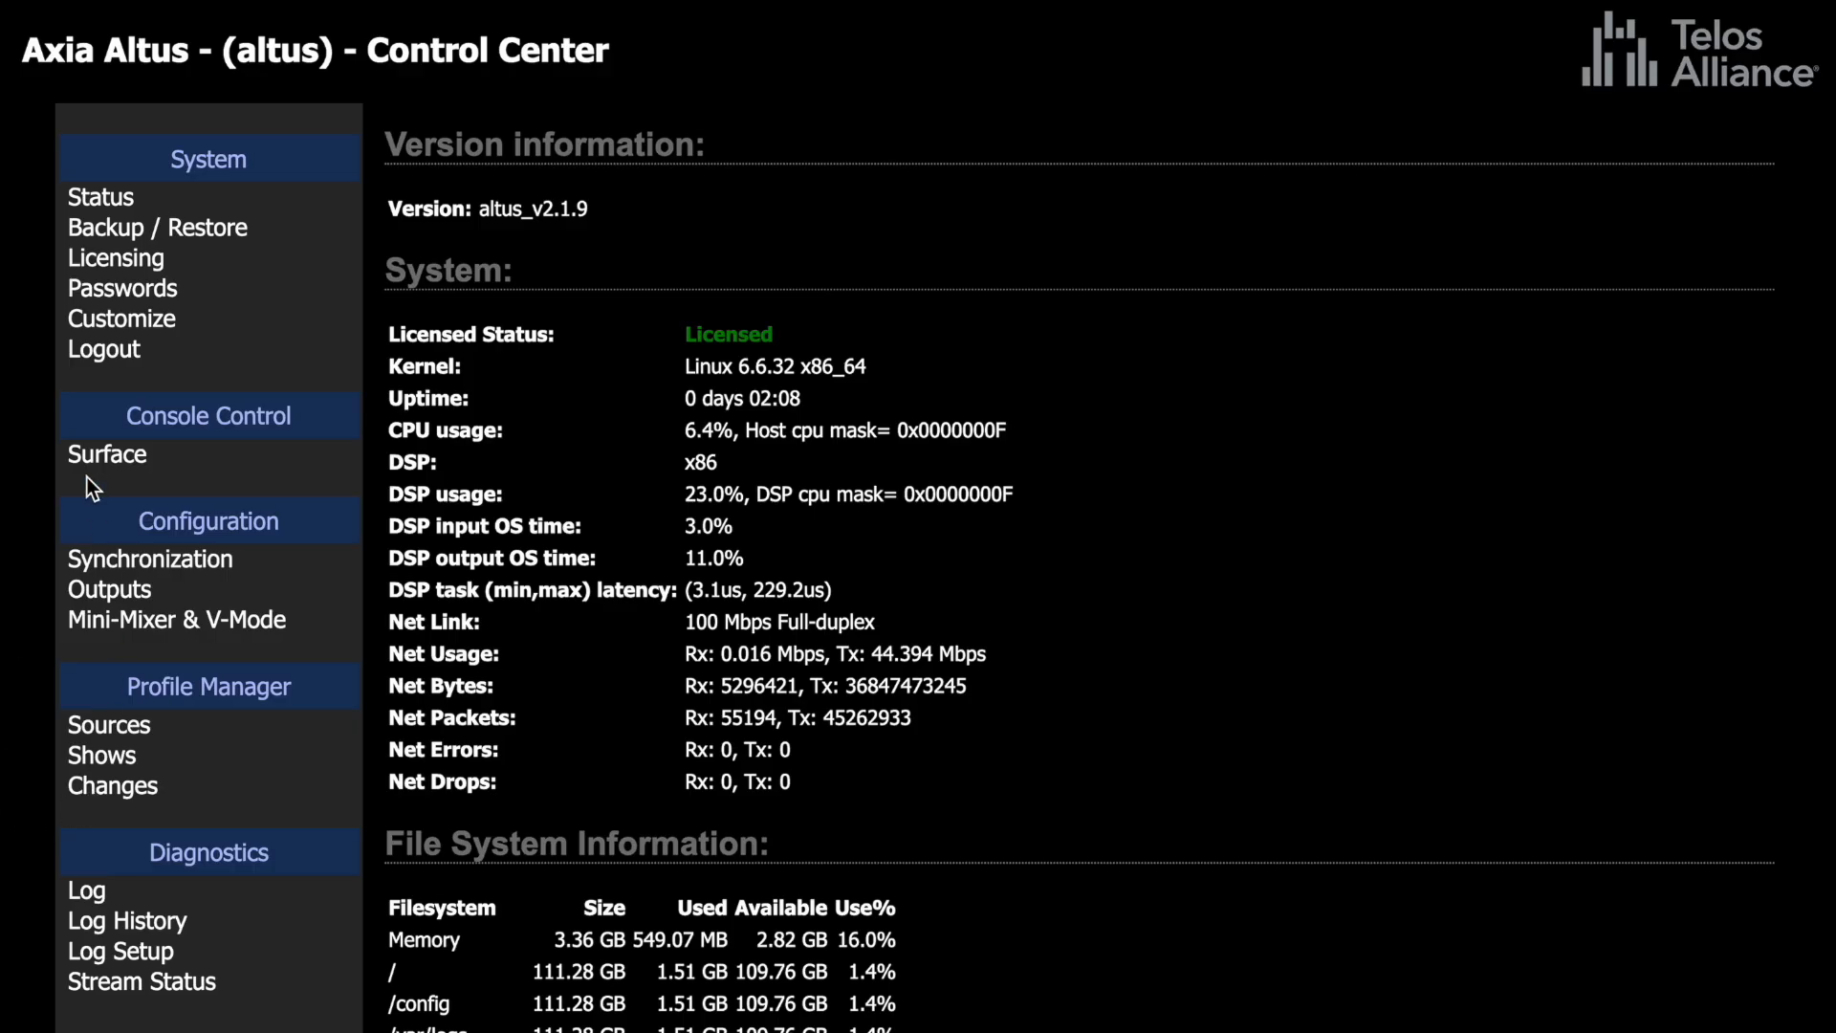
# Open the console surface, load Boss Jock on the first fader and assign it to PGM 1, 2, 3 and 4.
pyautogui.click(109, 462)
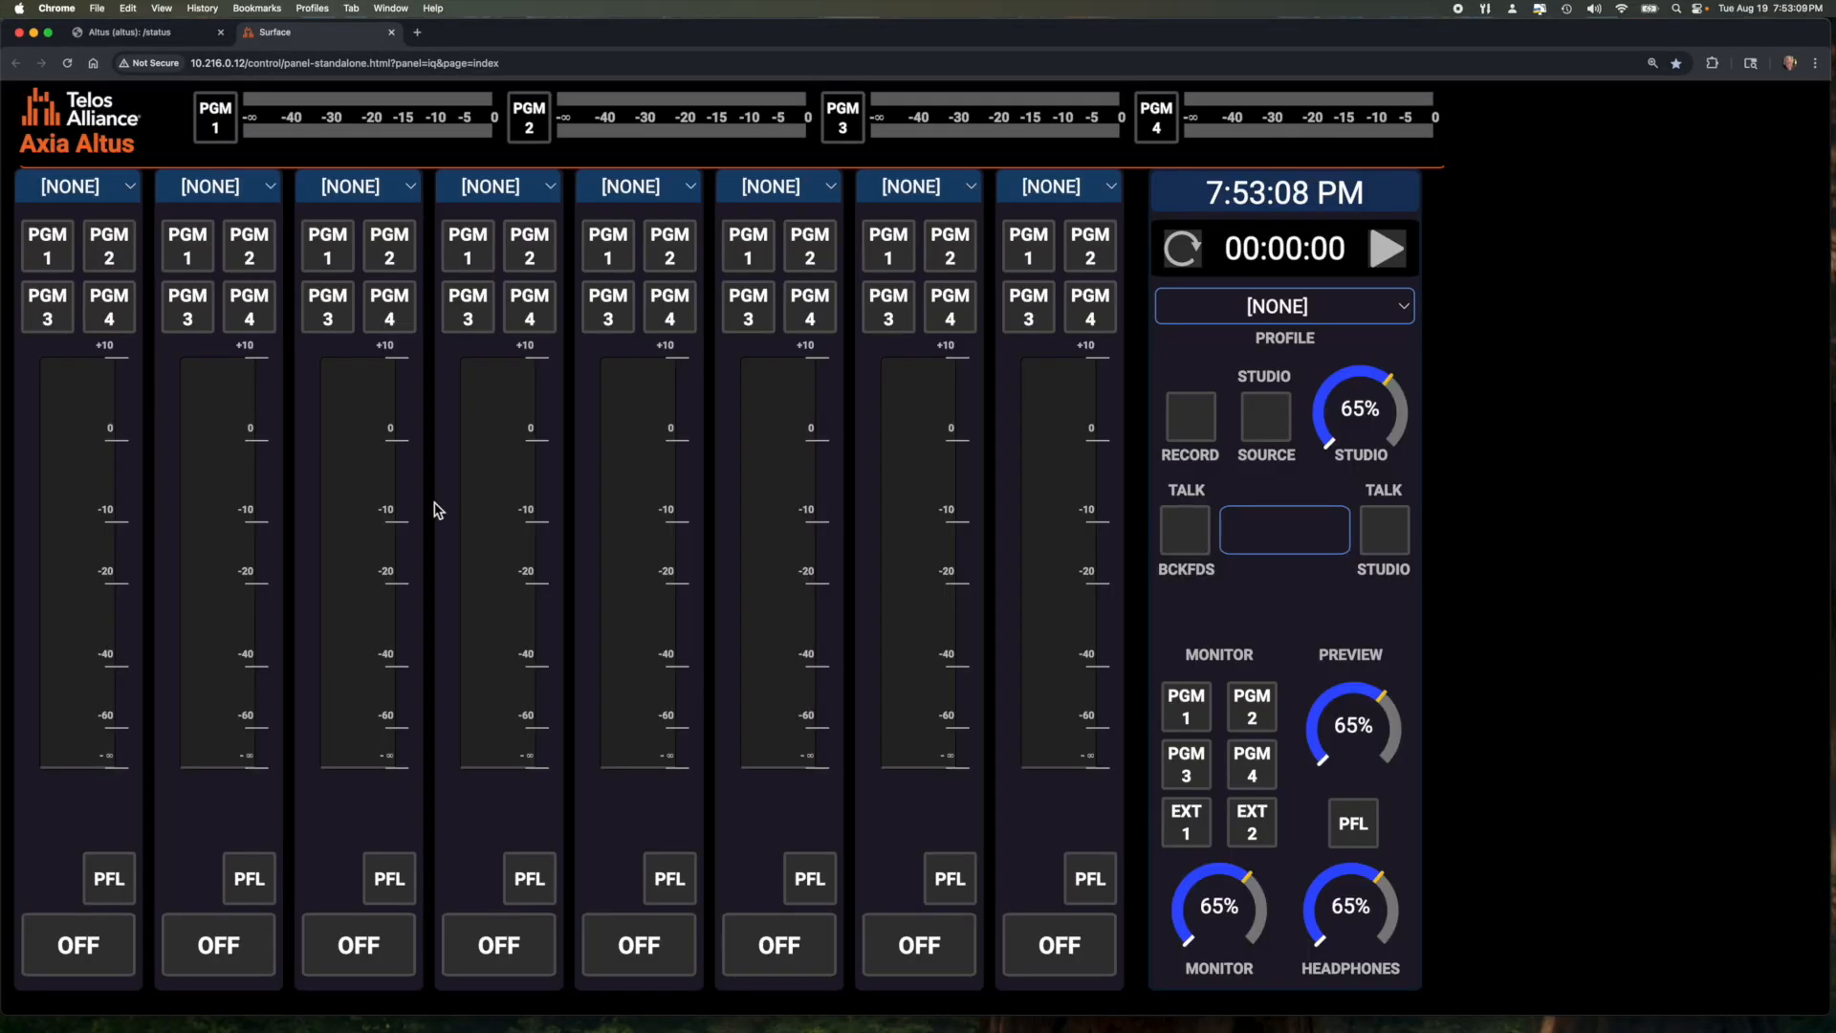
pyautogui.click(132, 195)
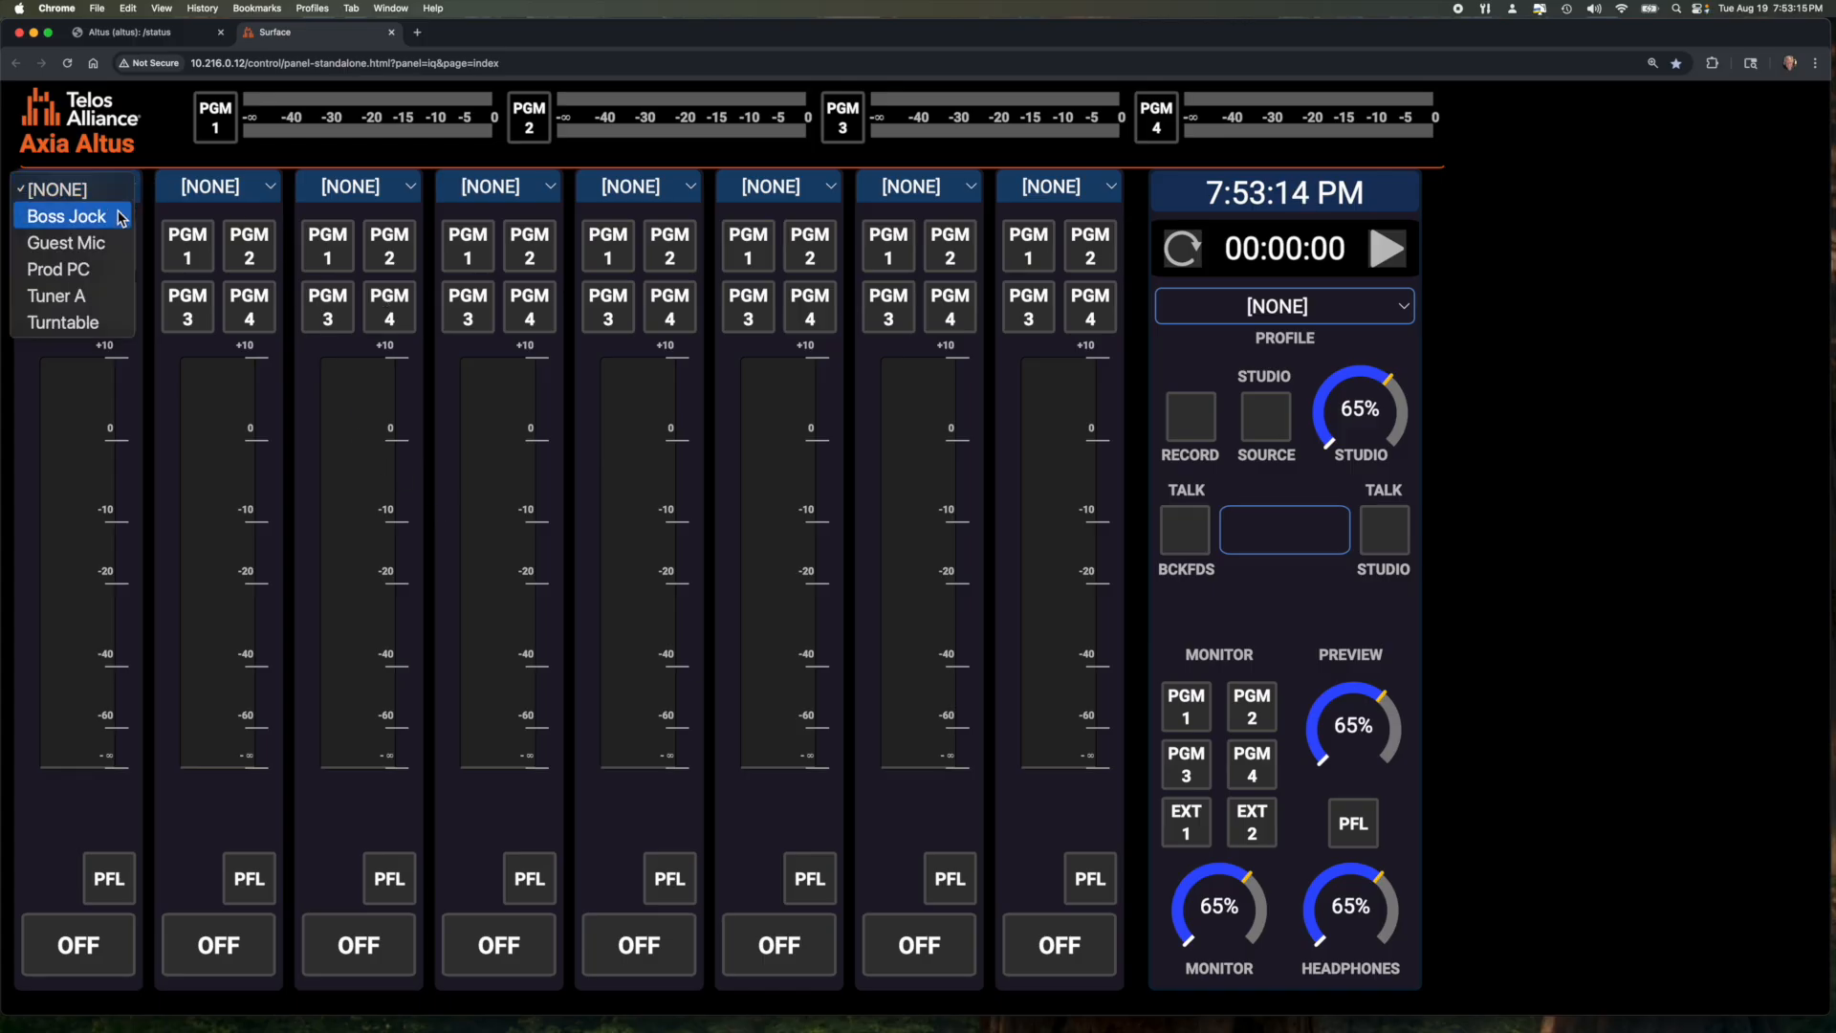
pyautogui.click(114, 216)
pyautogui.click(65, 261)
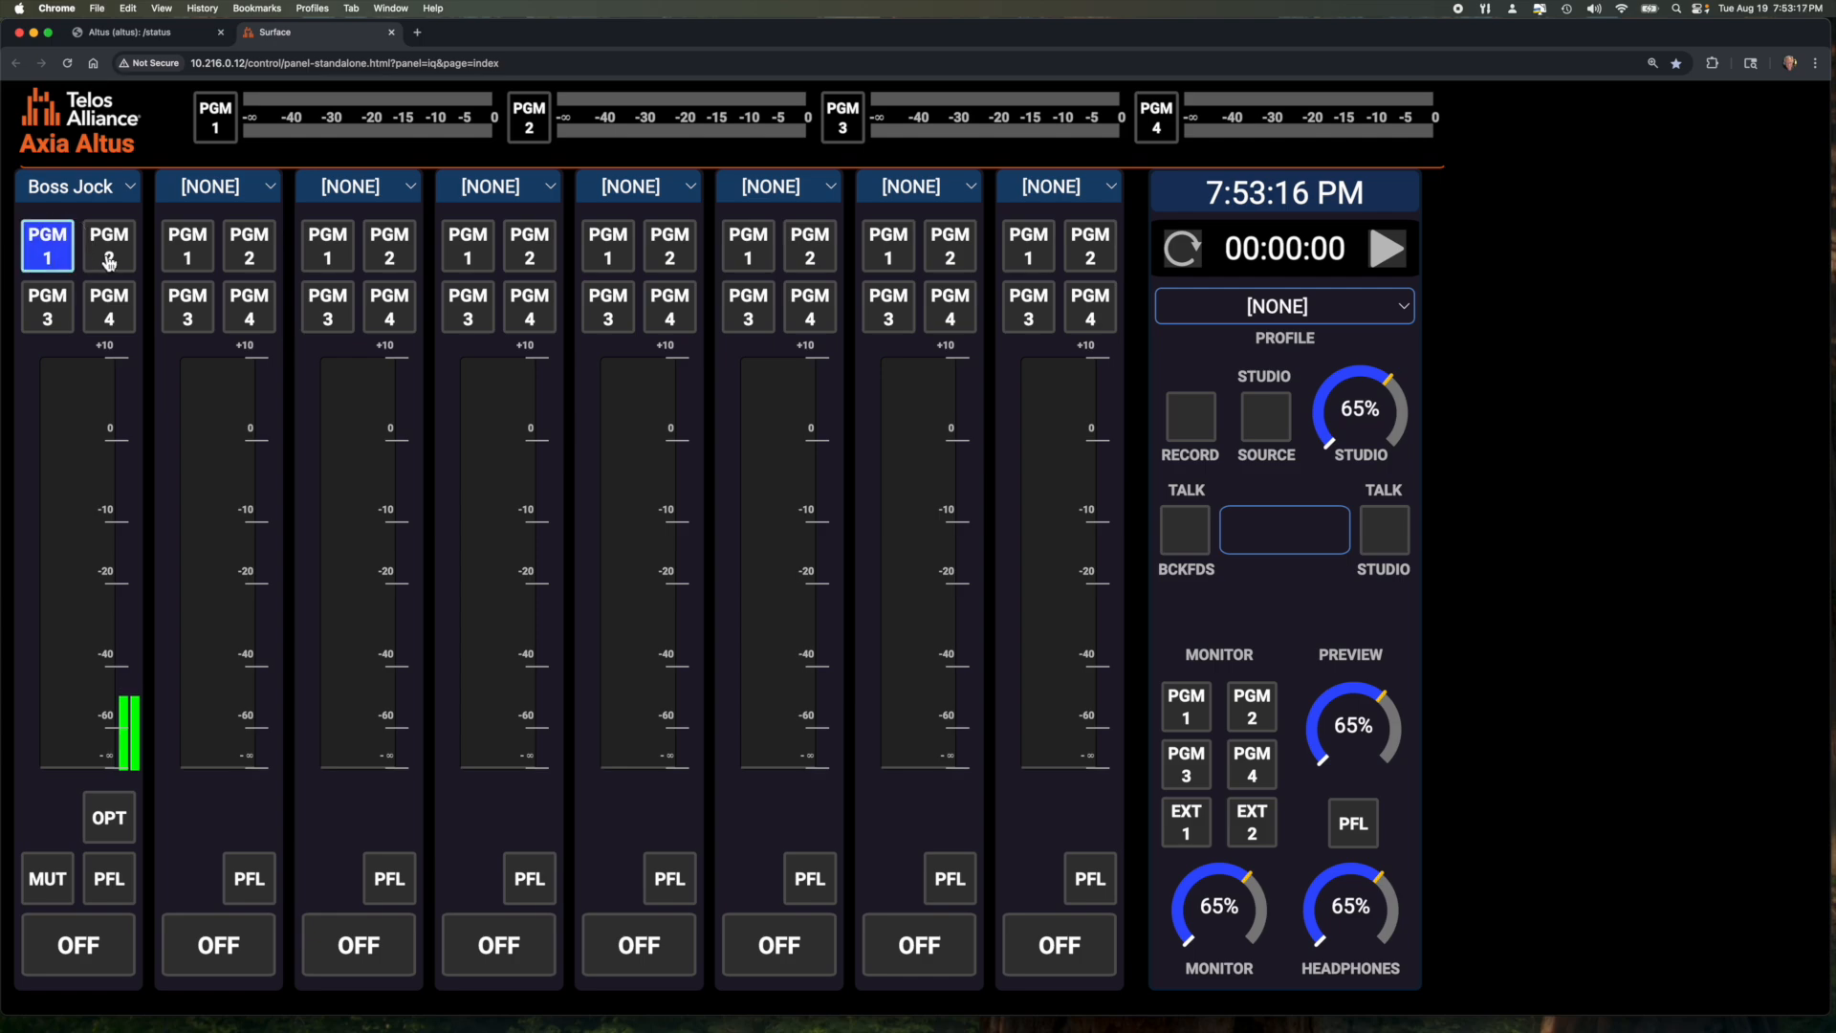
pyautogui.click(107, 263)
pyautogui.click(73, 306)
pyautogui.click(108, 317)
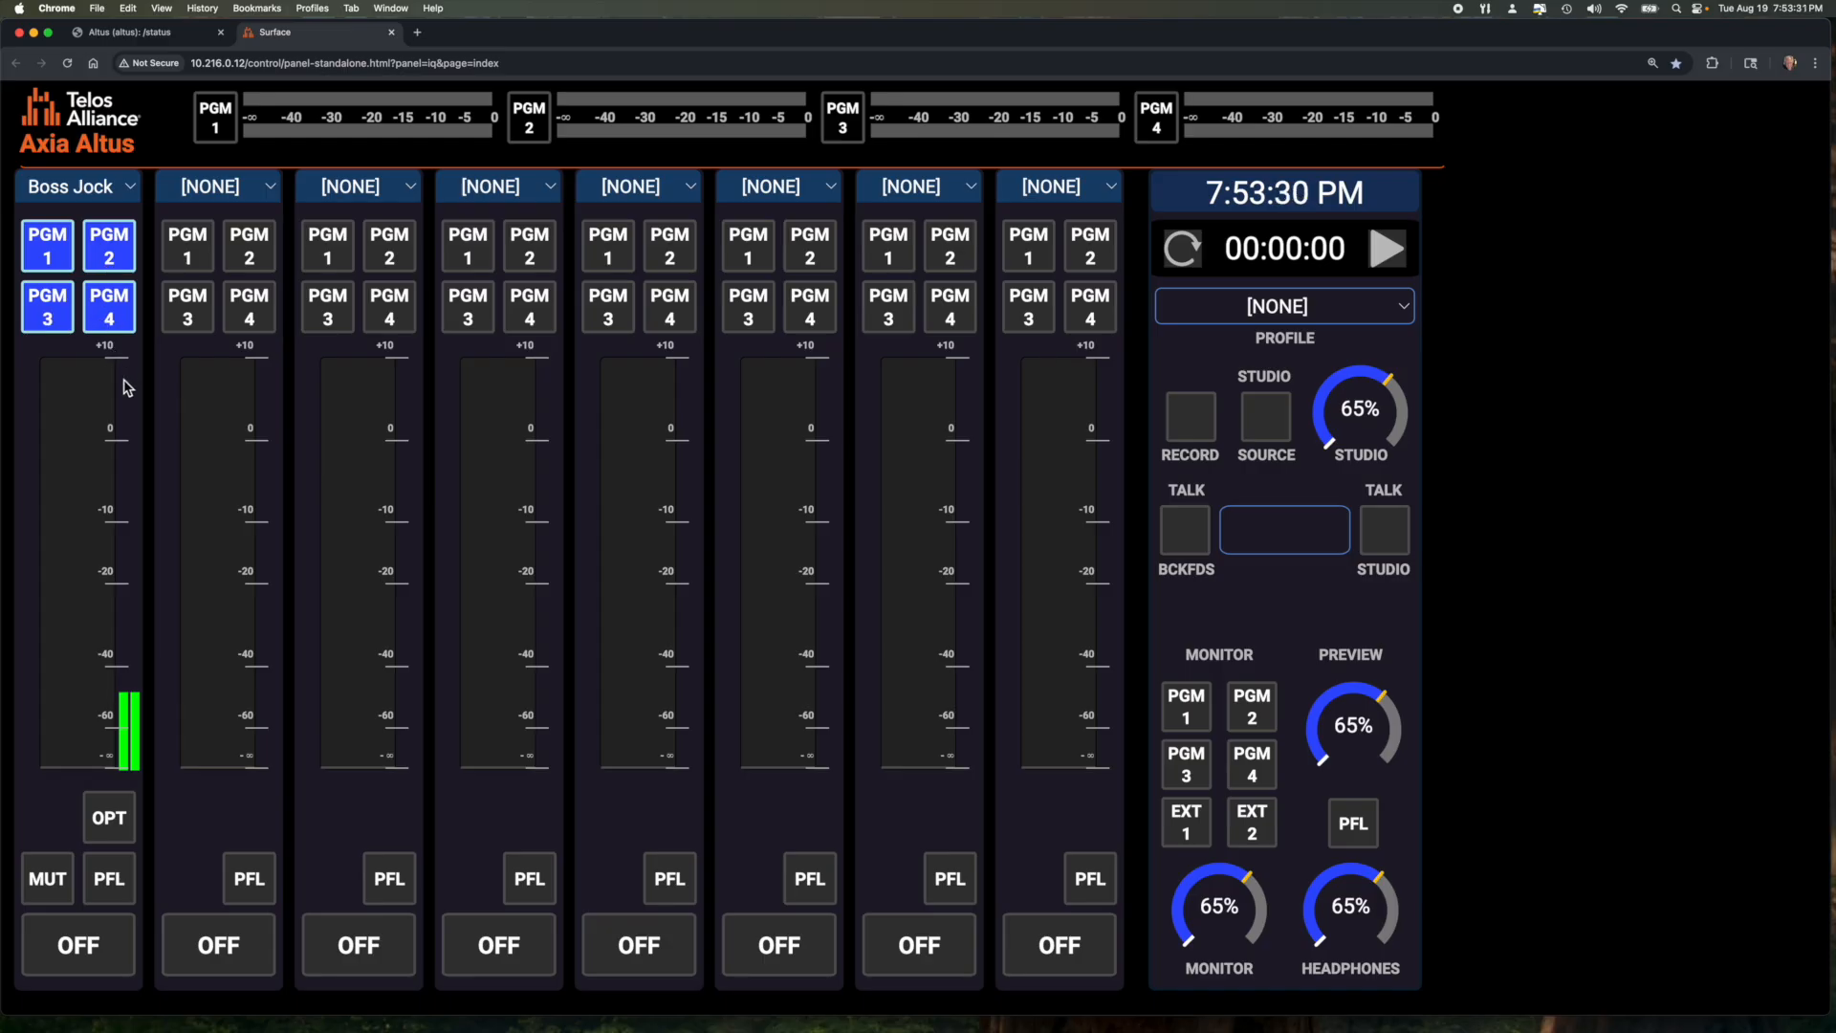
# Load Guest Mic on the second fader with PGM 1 to 4 assigned, and toggle the channel on and back off.
pyautogui.click(245, 200)
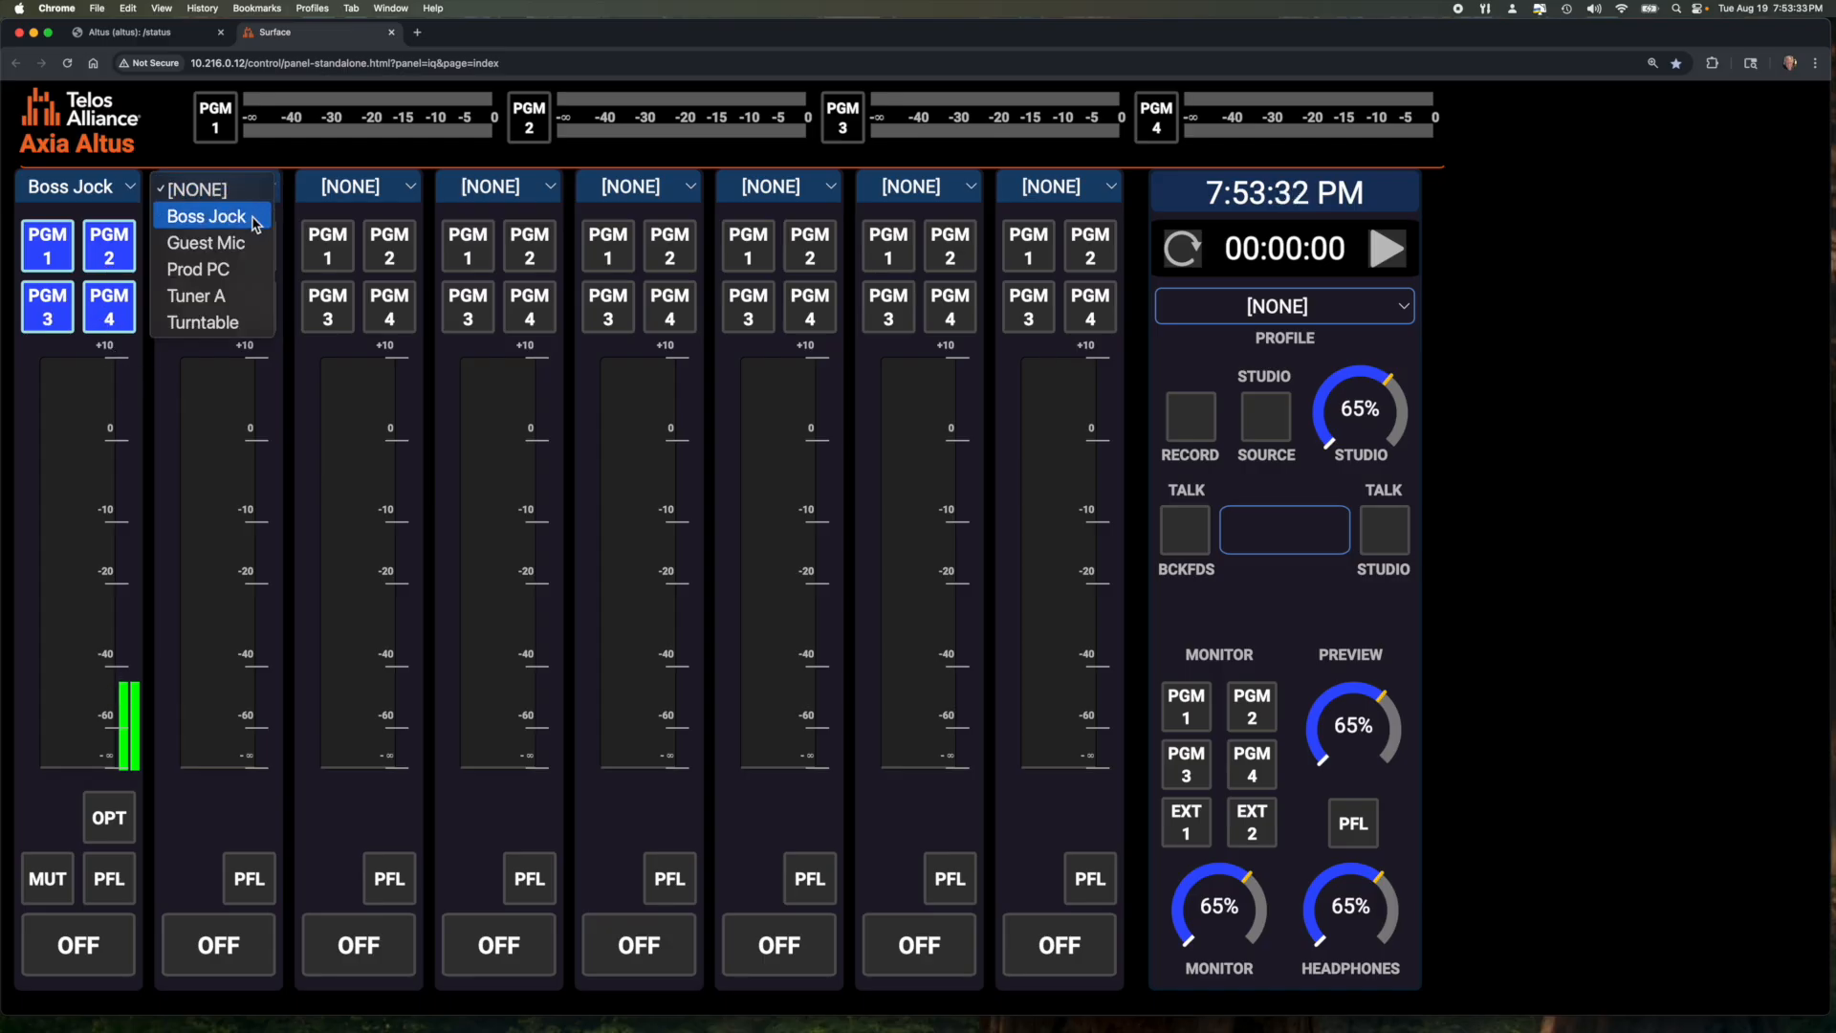
pyautogui.click(245, 244)
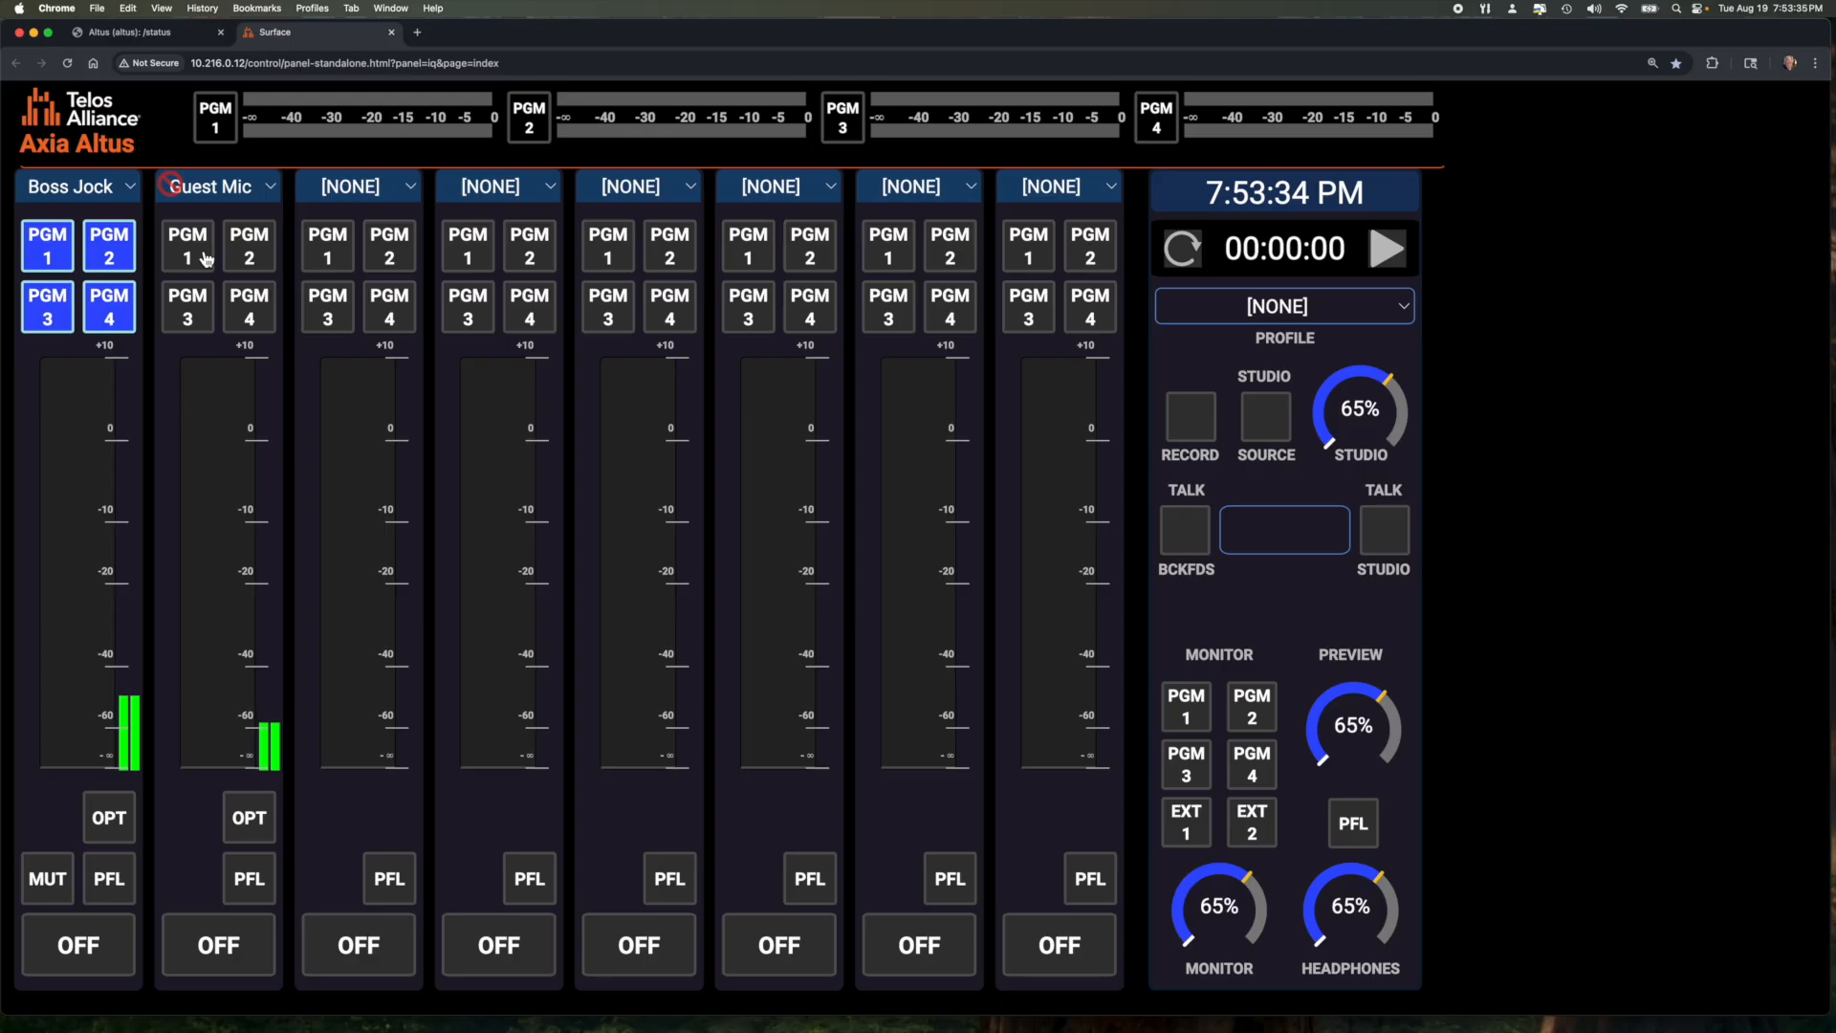
pyautogui.click(205, 259)
pyautogui.click(251, 255)
pyautogui.click(193, 311)
pyautogui.click(250, 320)
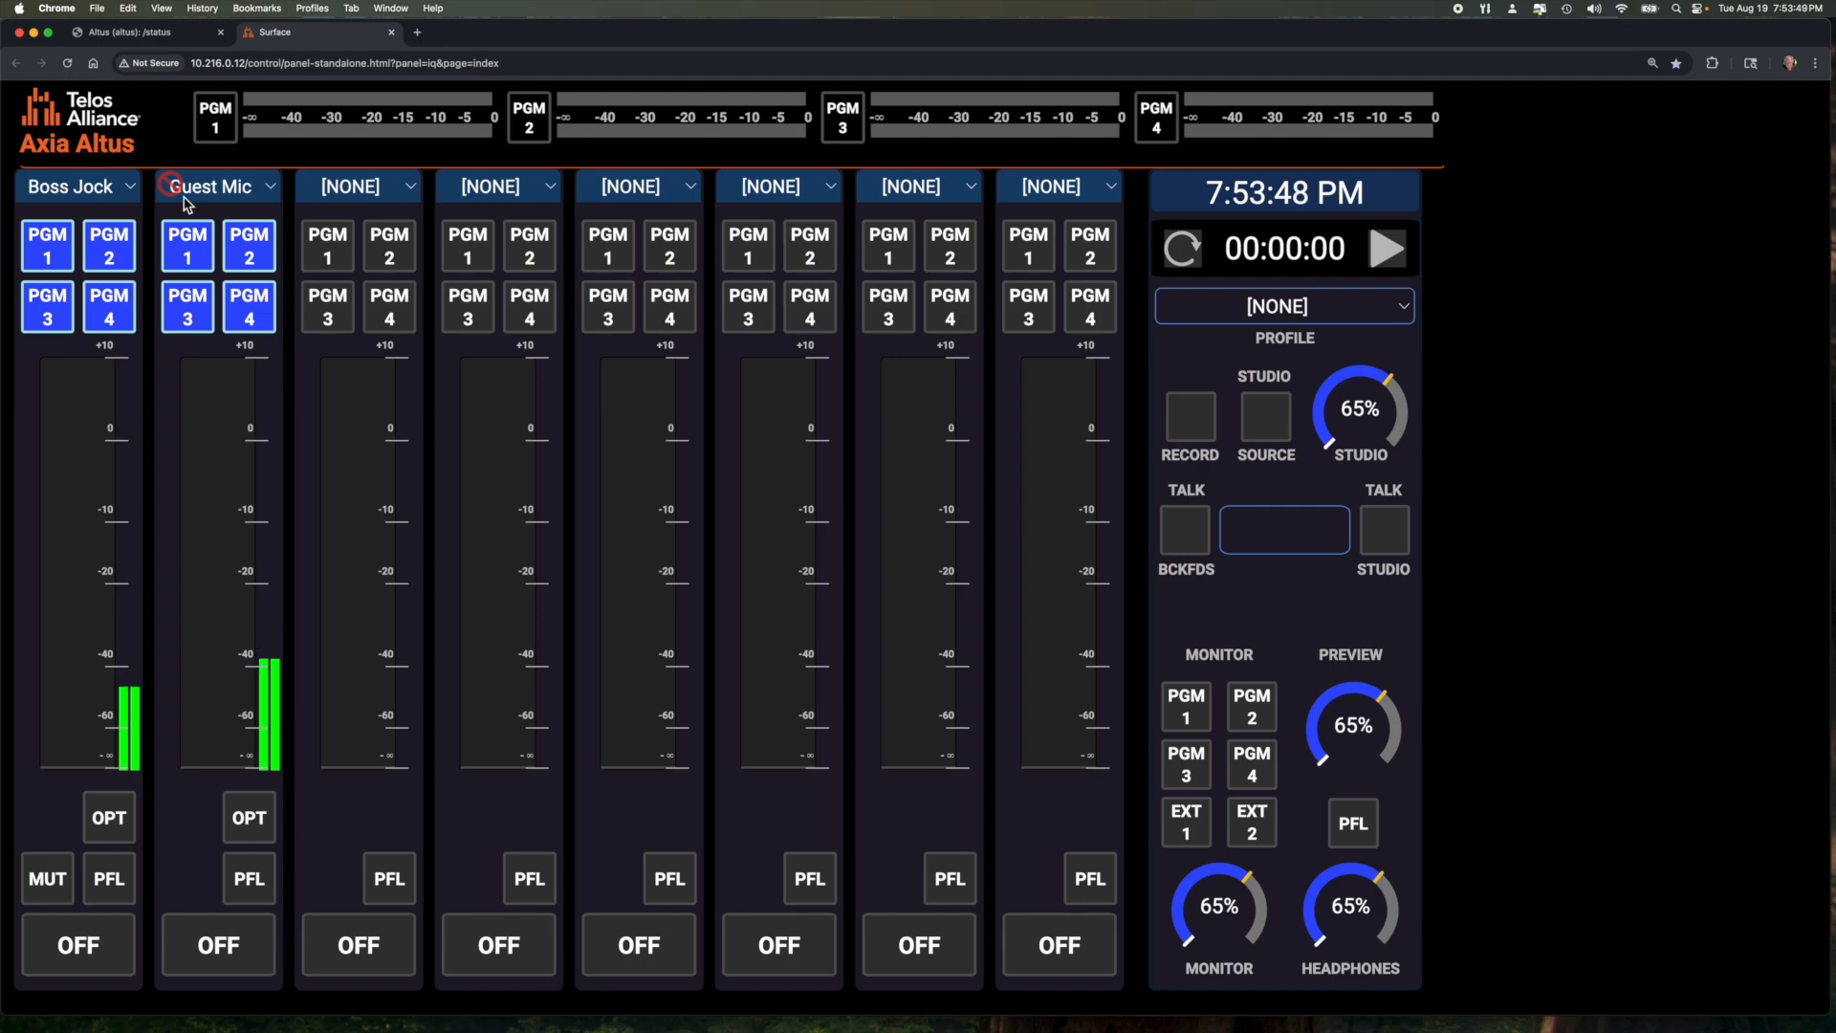
pyautogui.click(218, 942)
pyautogui.click(226, 944)
# Leave the third fader without a source, and load Prod PC on the fourth with PGM 1 to 4 assigned.
pyautogui.click(359, 189)
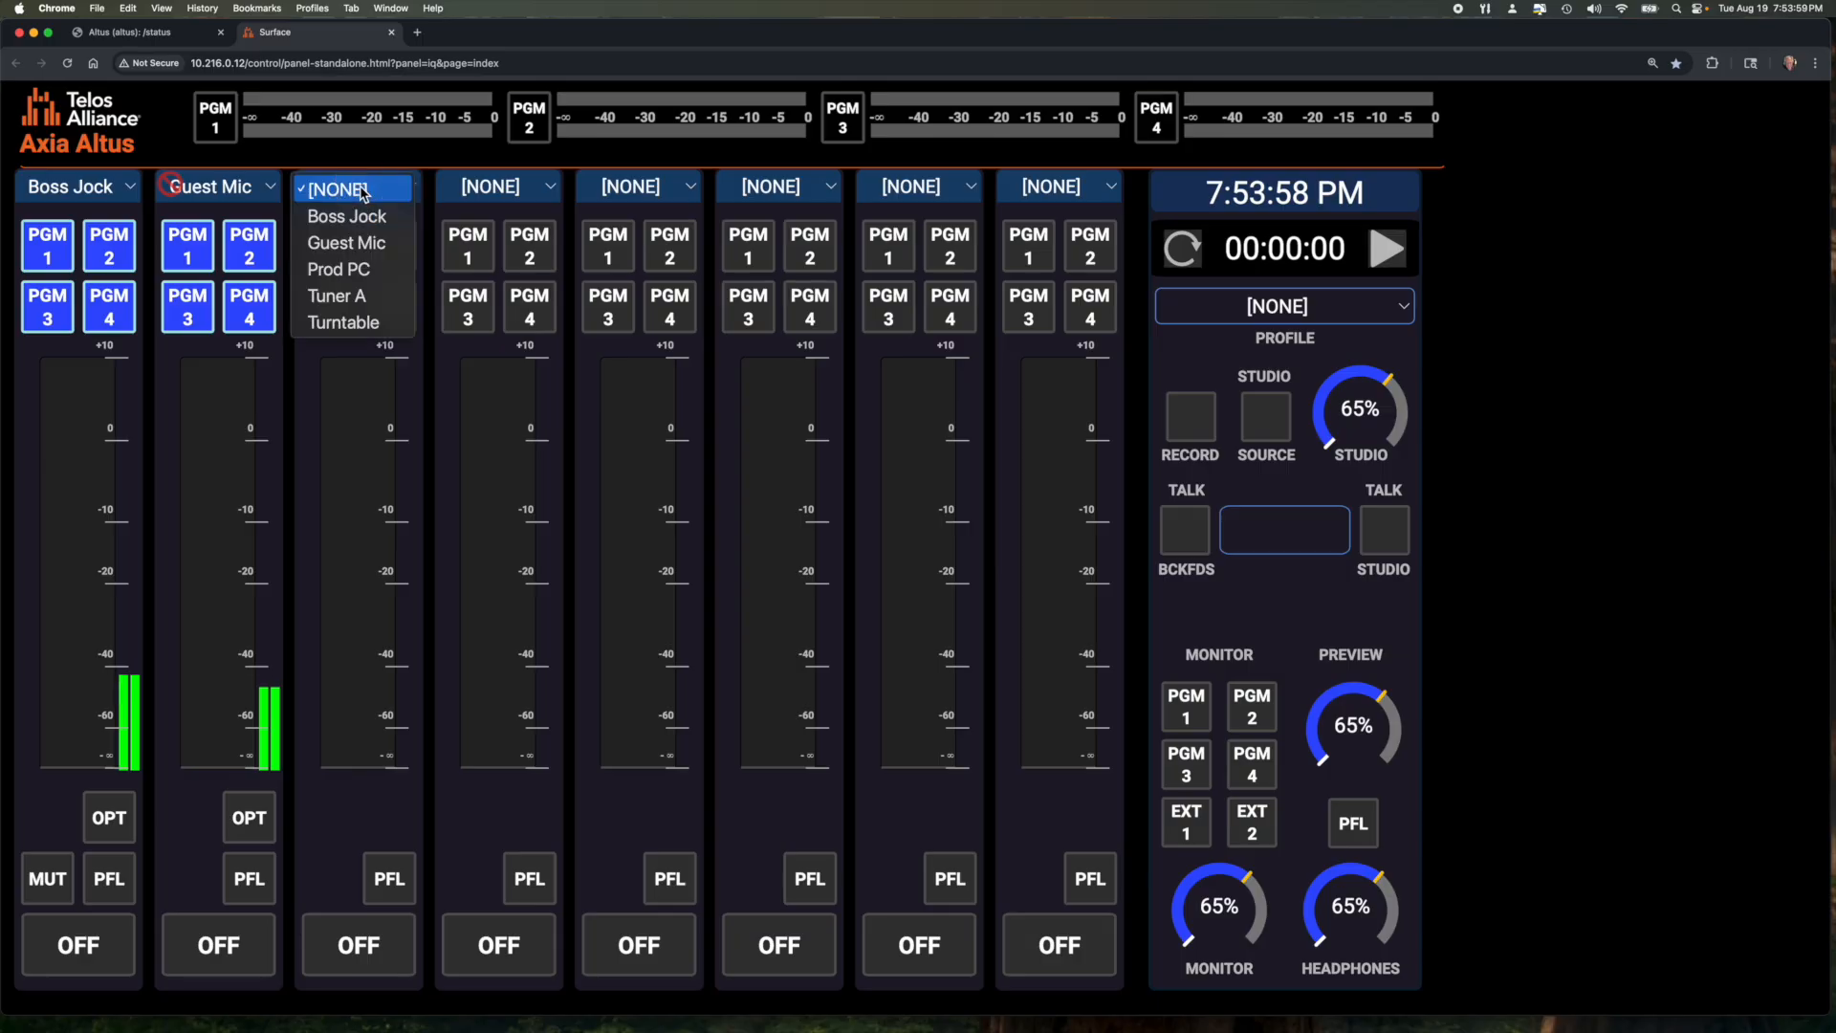
pyautogui.click(368, 191)
pyautogui.click(495, 190)
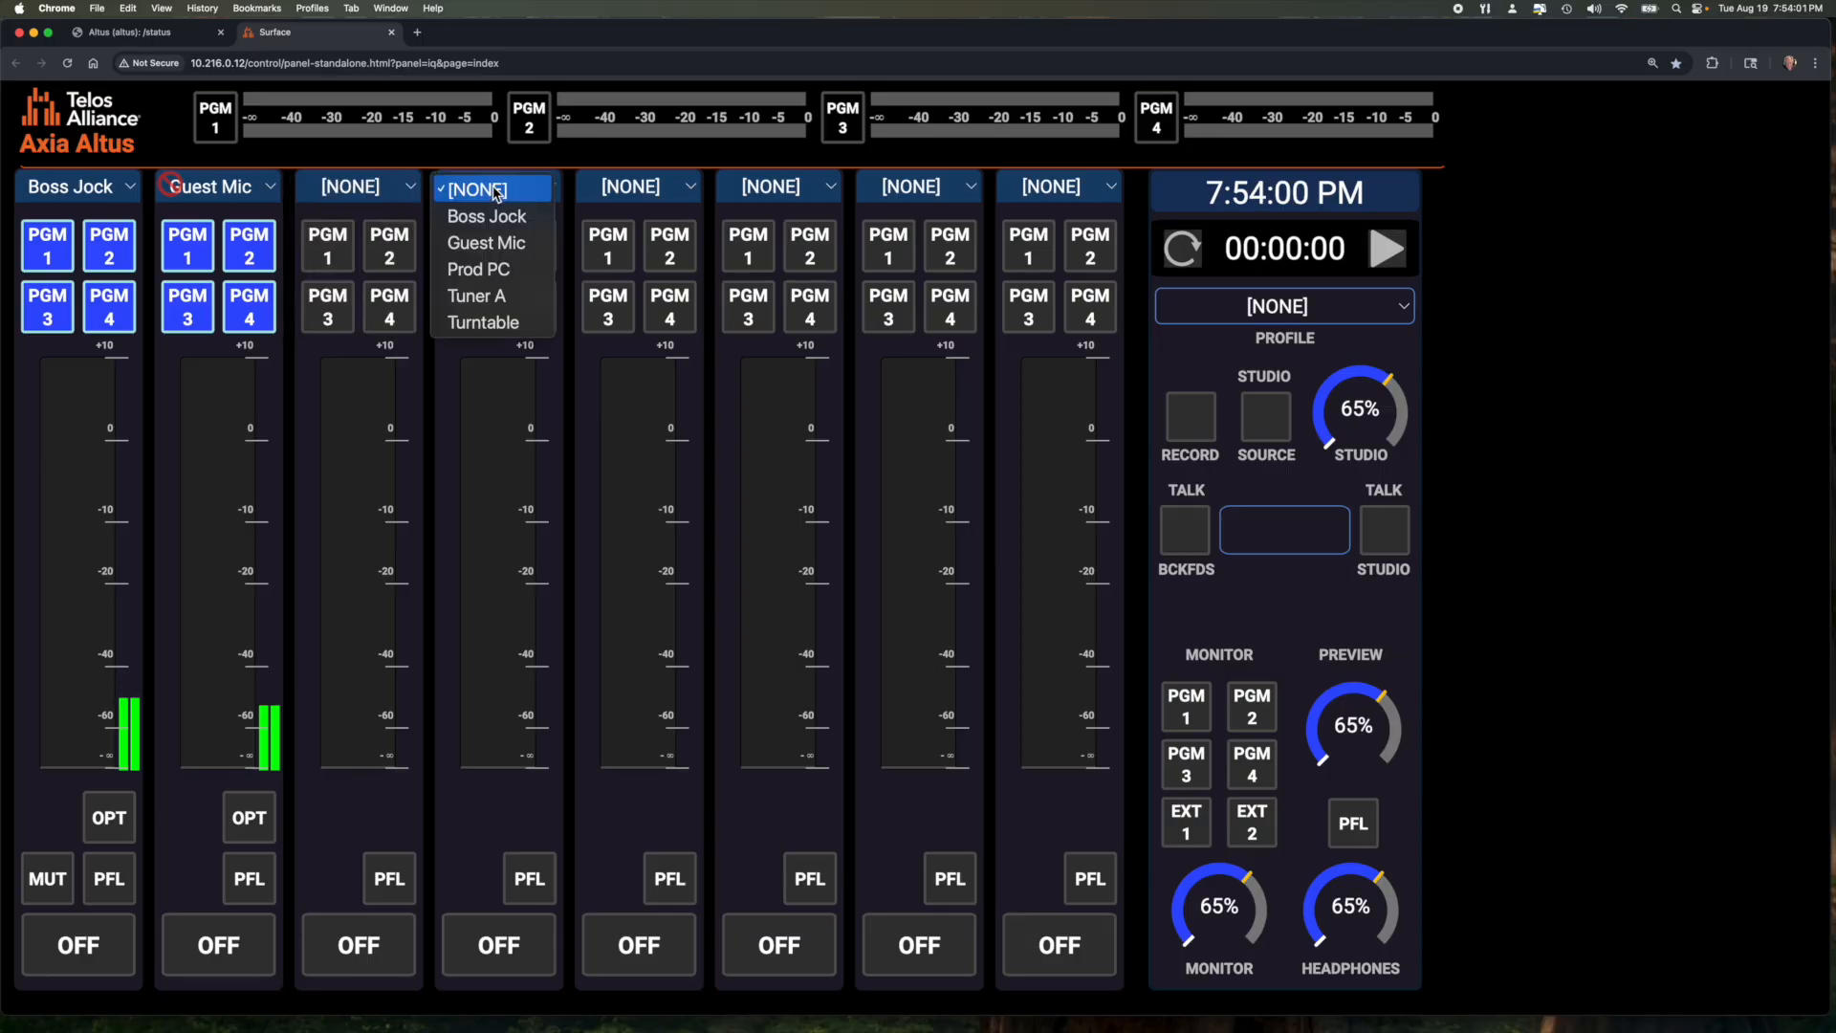
pyautogui.click(495, 271)
pyautogui.click(475, 256)
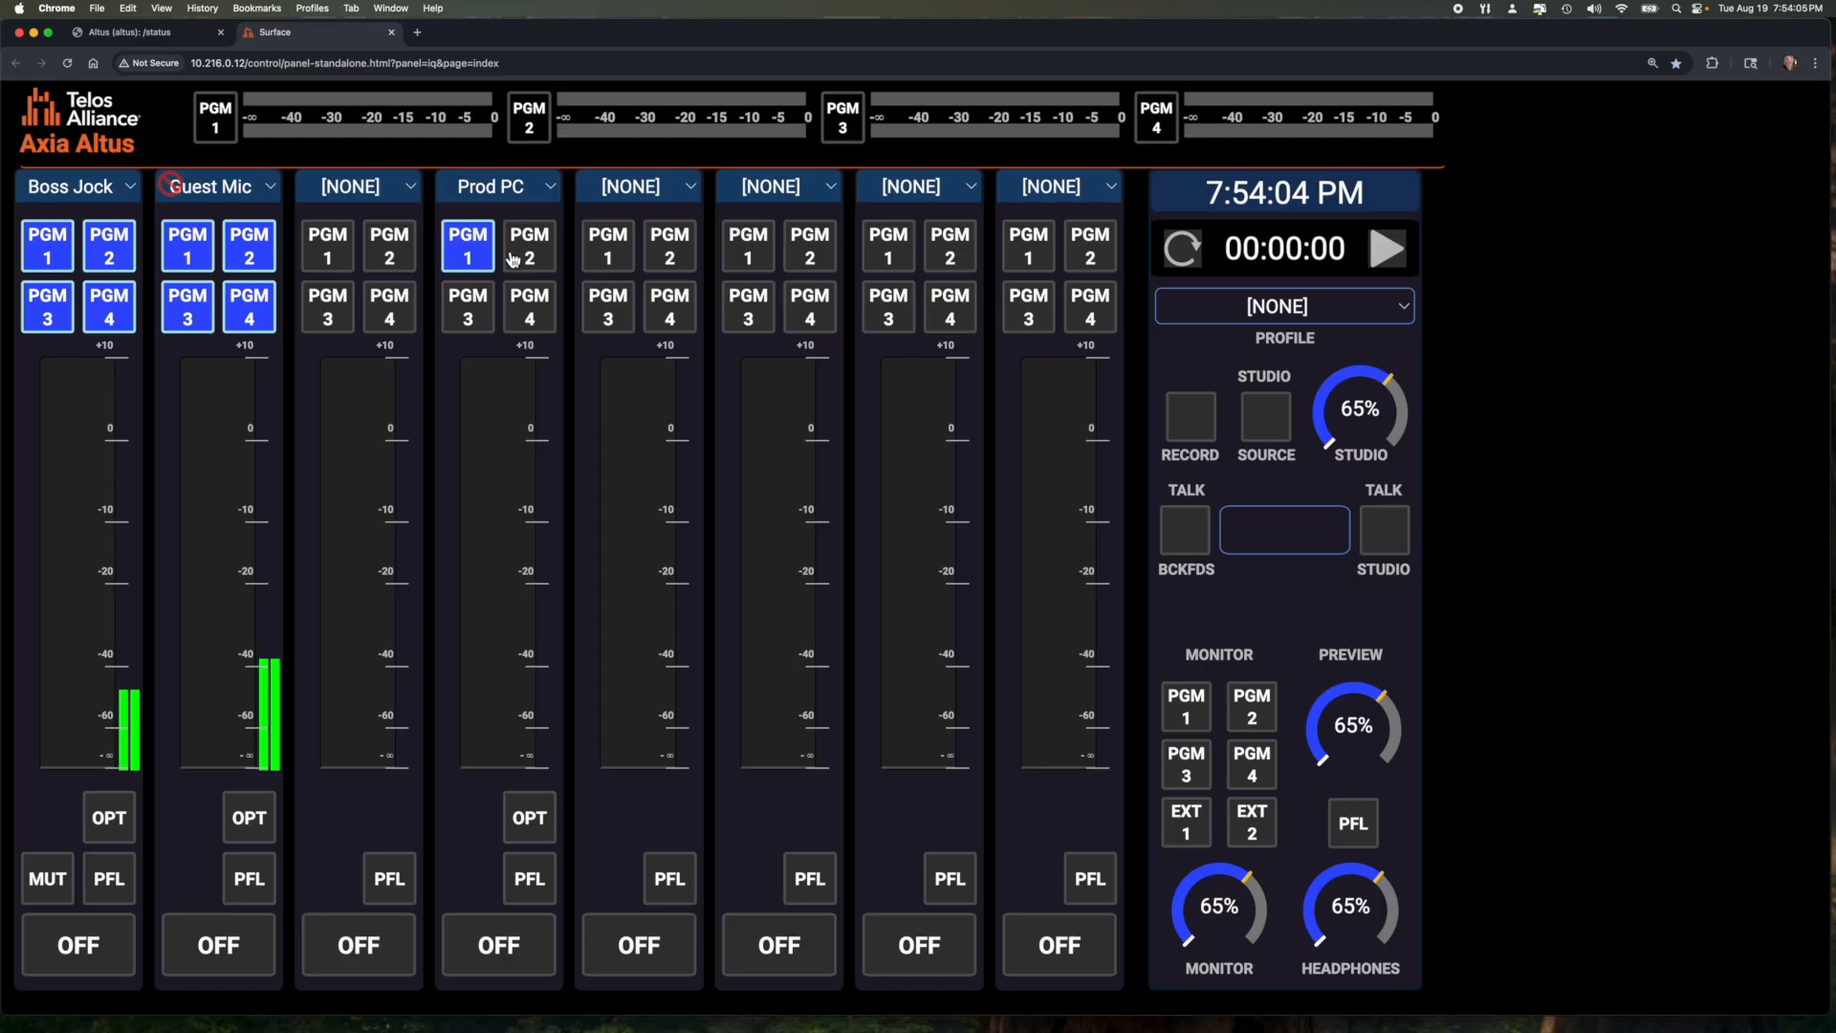
pyautogui.click(532, 250)
pyautogui.click(536, 316)
pyautogui.click(467, 306)
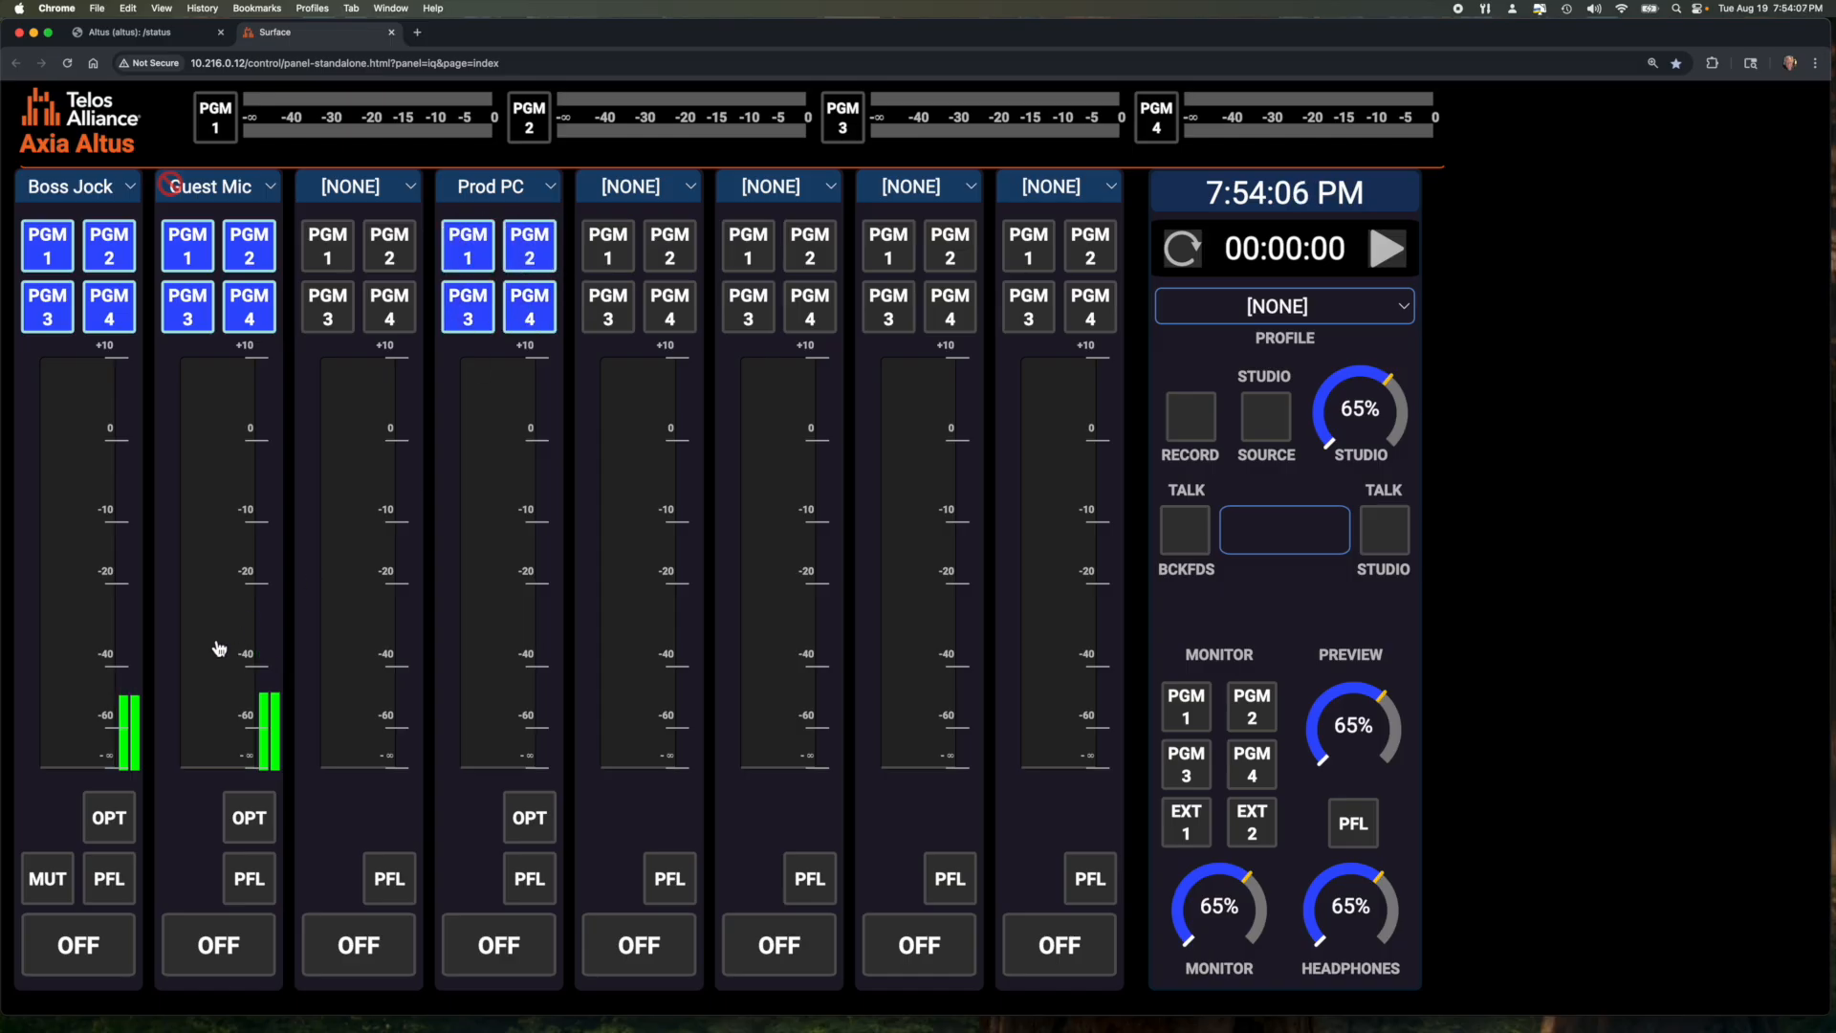
# Load Turntable on the fifth fader and assign it to PGM 1, 2, 3 and 4.
pyautogui.click(658, 190)
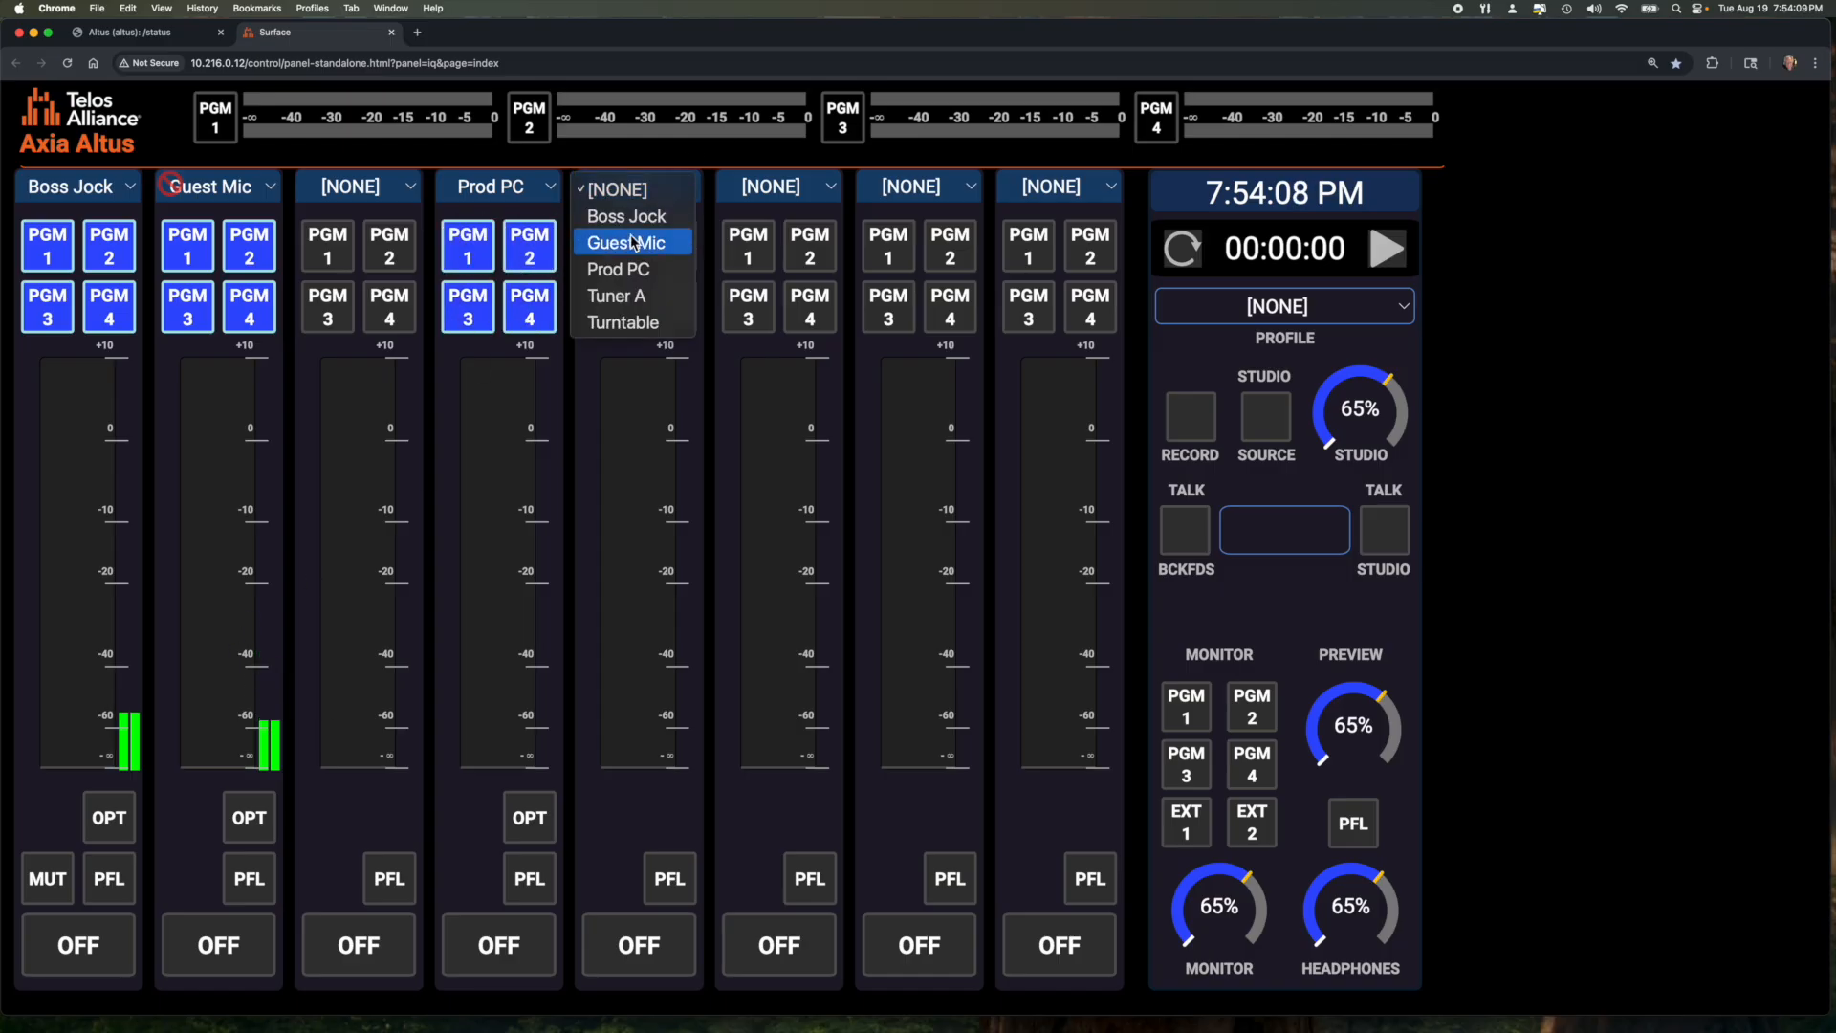
pyautogui.click(625, 323)
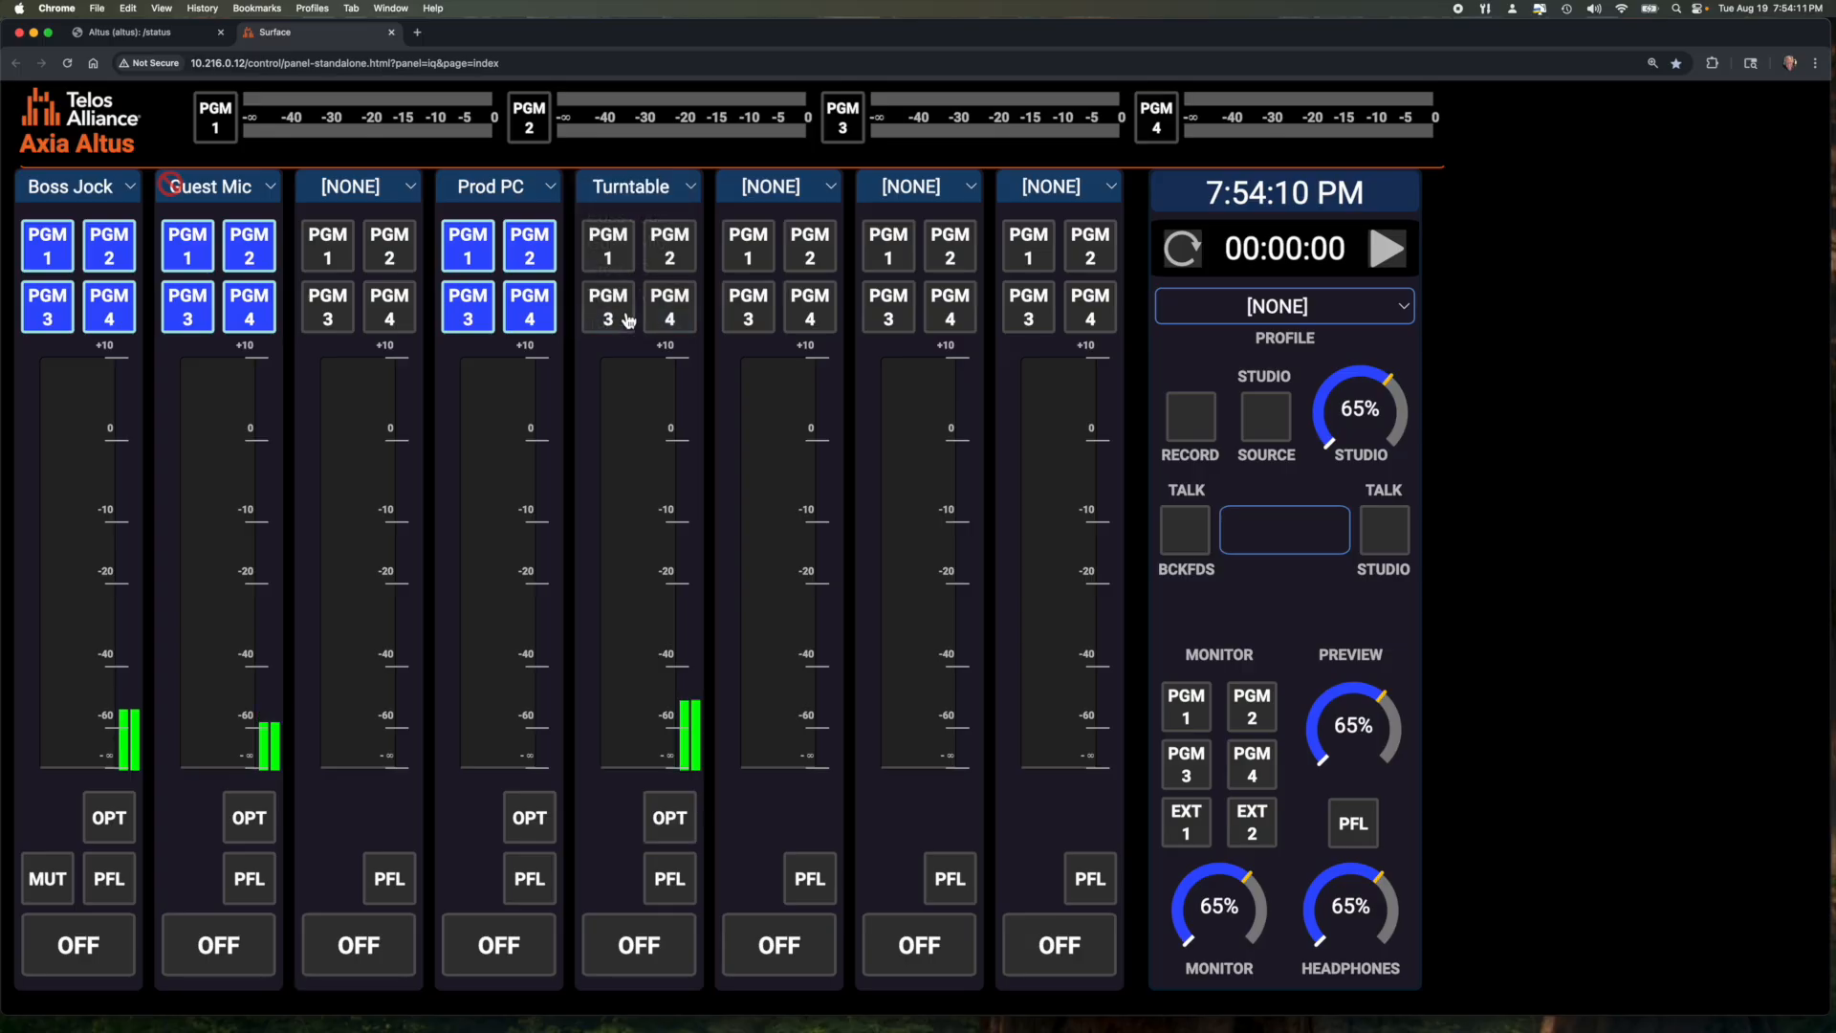
pyautogui.click(609, 246)
pyautogui.click(669, 247)
pyautogui.click(666, 318)
pyautogui.click(608, 306)
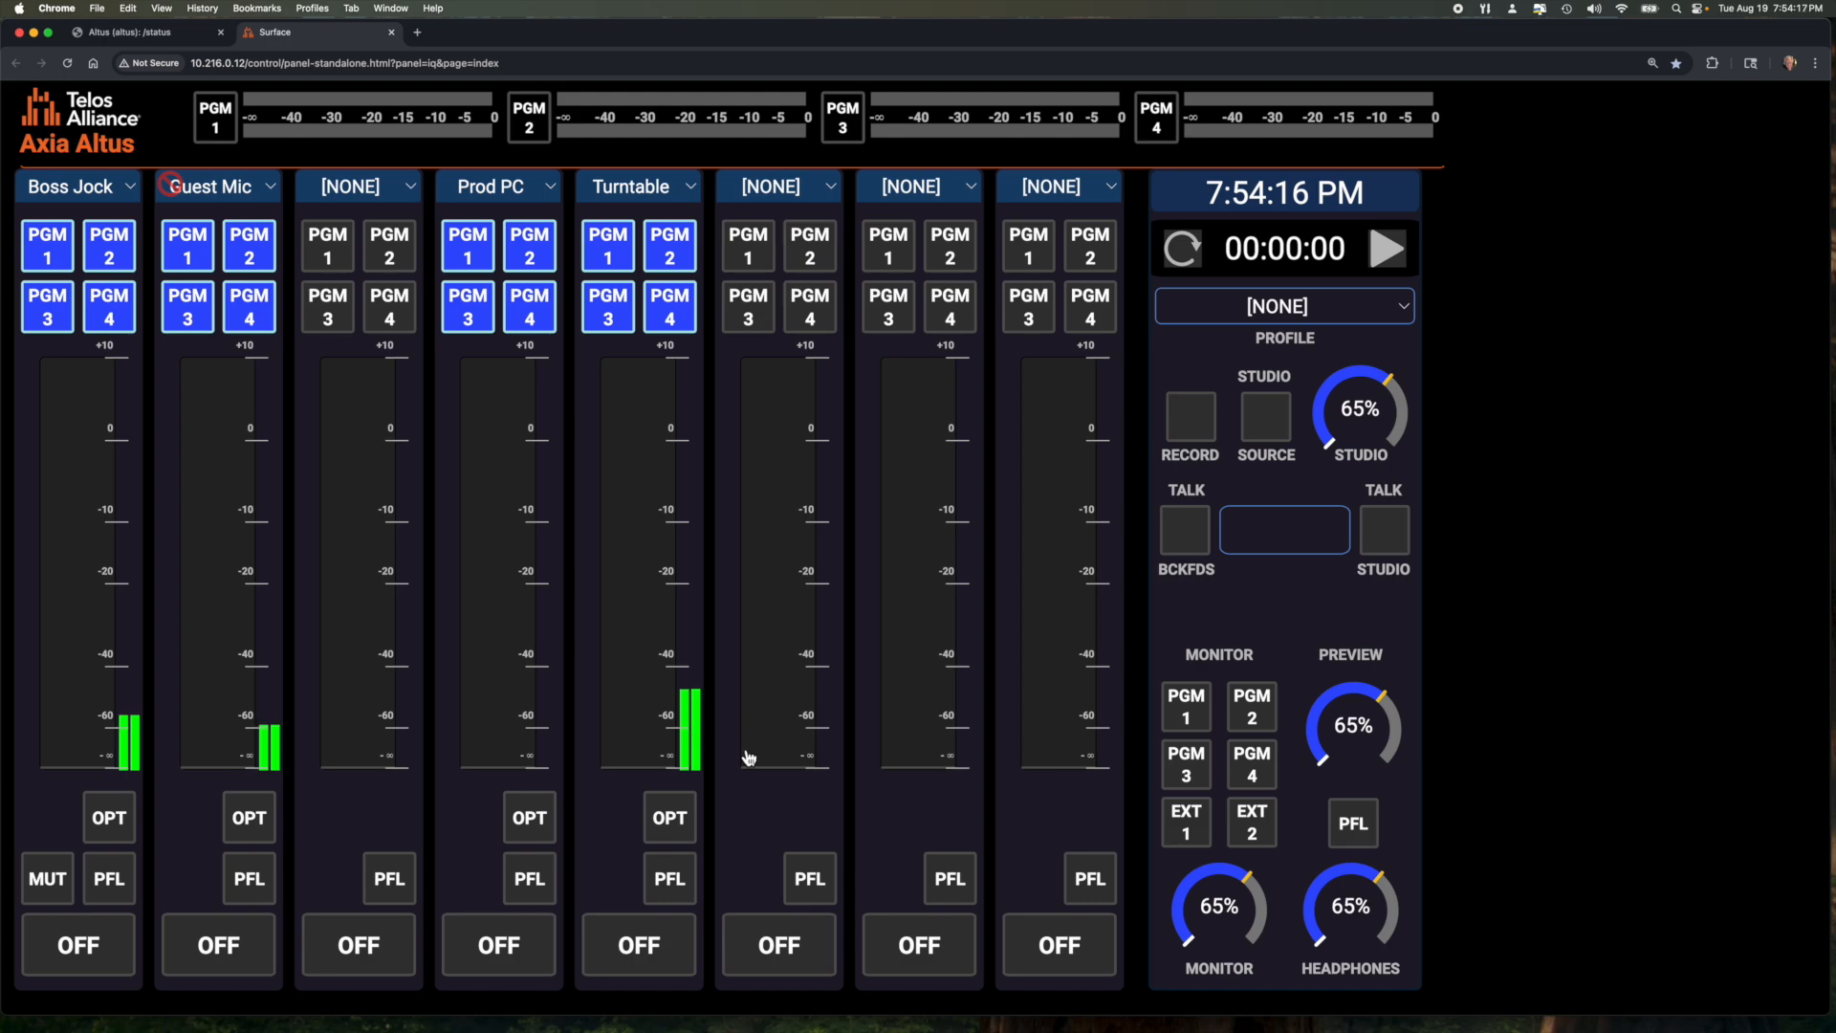
# Load Tuner A on the eighth fader and assign it to PGM 1, 2, 3 and 4.
pyautogui.click(1109, 189)
pyautogui.click(1049, 304)
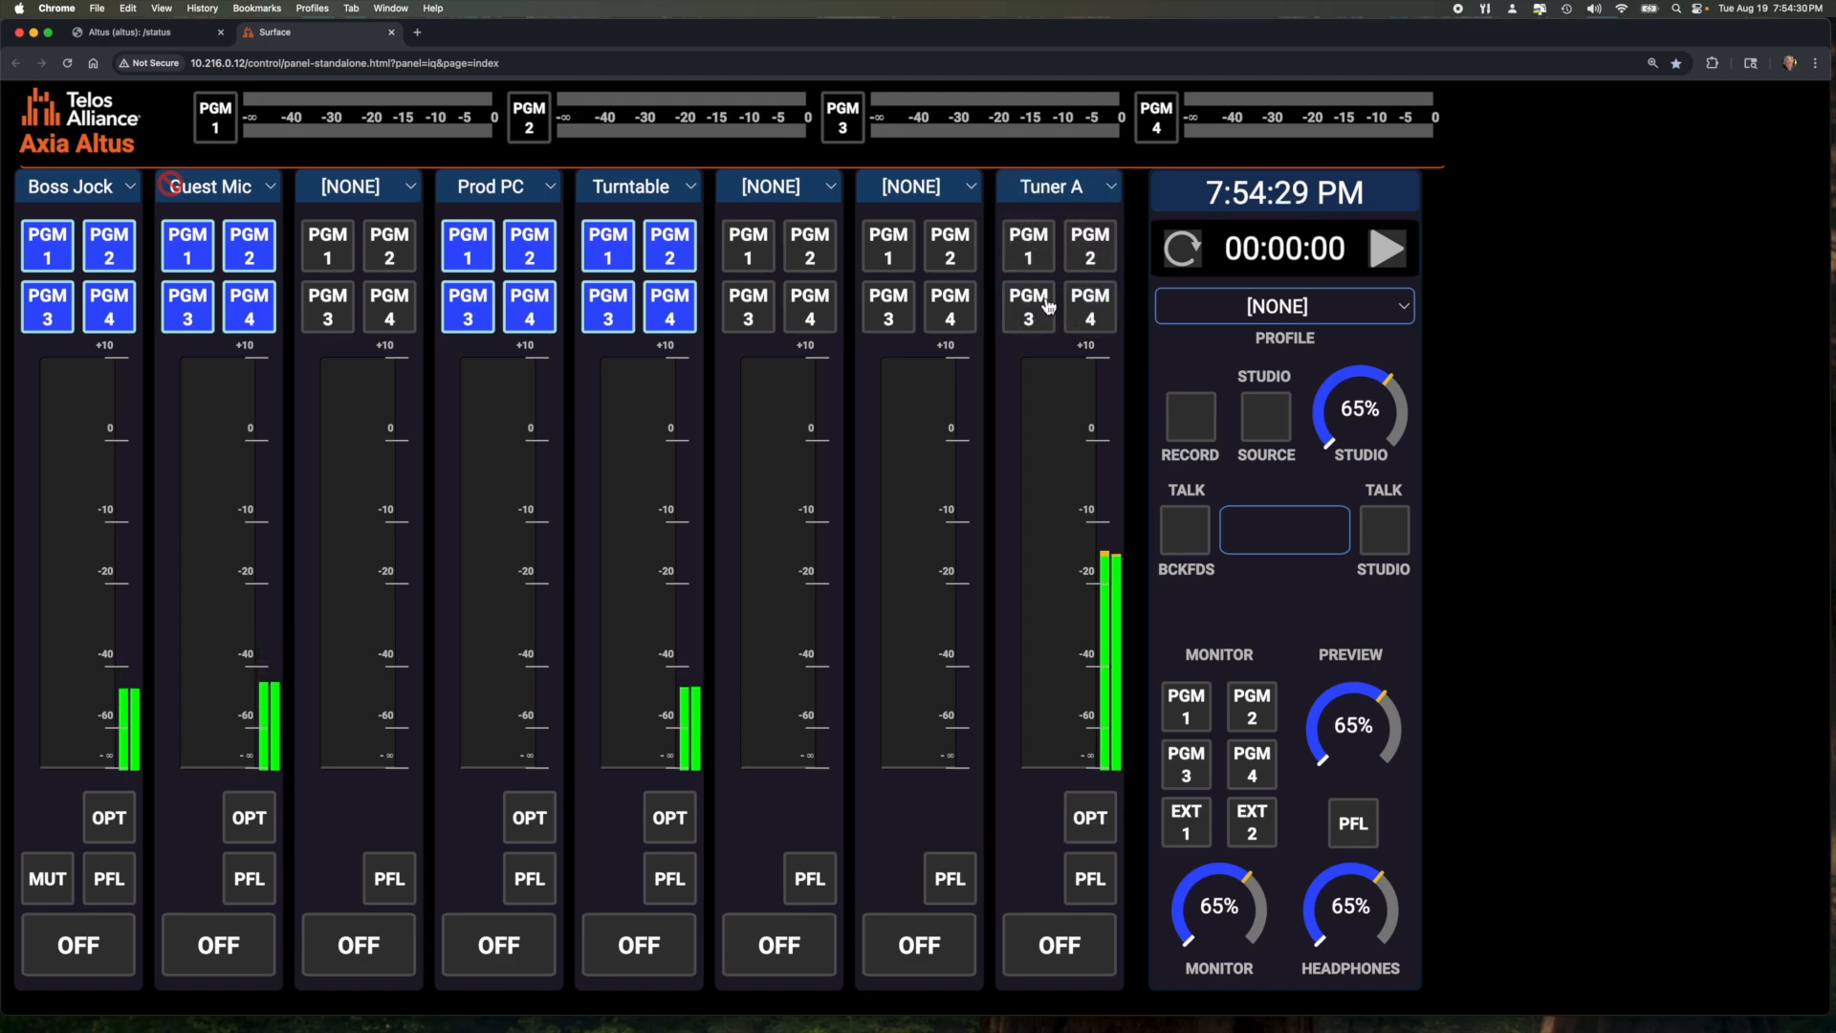
pyautogui.click(1028, 246)
pyautogui.click(1091, 246)
pyautogui.click(1095, 325)
pyautogui.click(1049, 332)
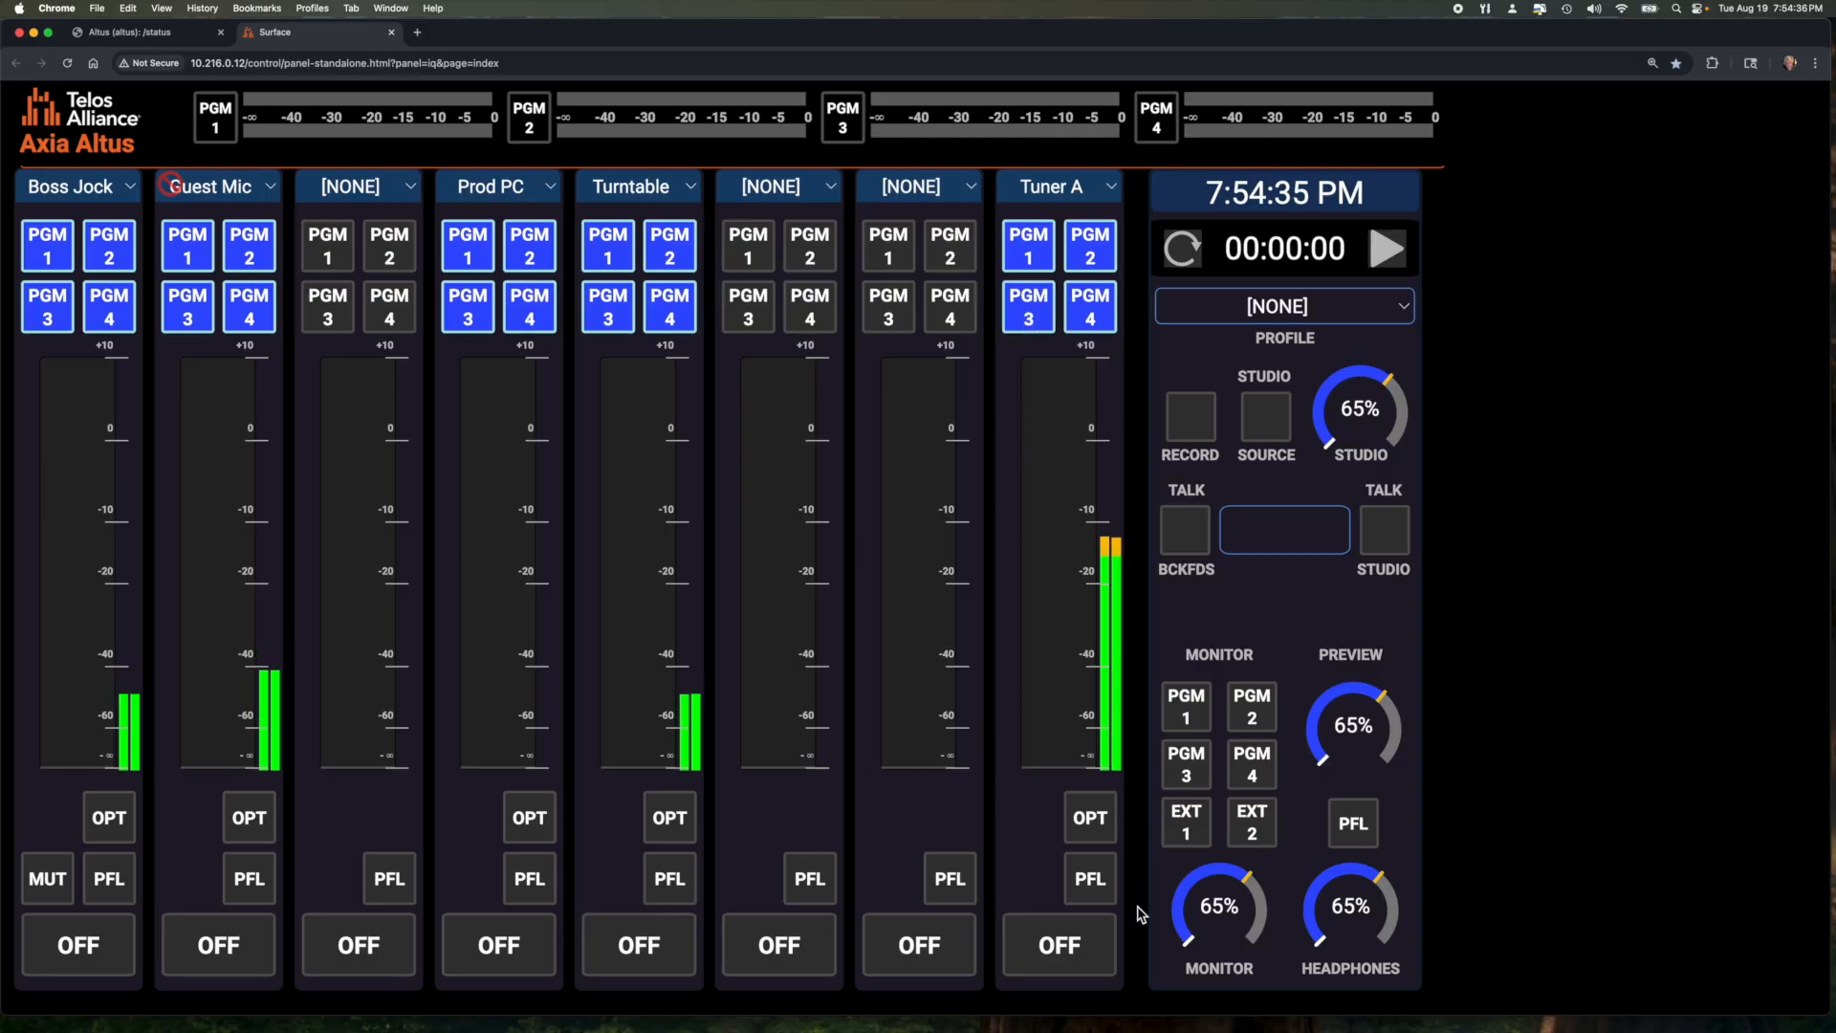
# Set the monitor volume to 39% and the headphones to 41%, with PGM 1 as the monitor source.
pyautogui.moveTo(1239, 918)
pyautogui.mouseDown()
pyautogui.moveTo(1186, 922)
pyautogui.moveTo(1308, 910)
pyautogui.moveTo(1243, 915)
pyautogui.mouseUp()
pyautogui.moveTo(1357, 730); pyautogui.dragTo(1357, 730)
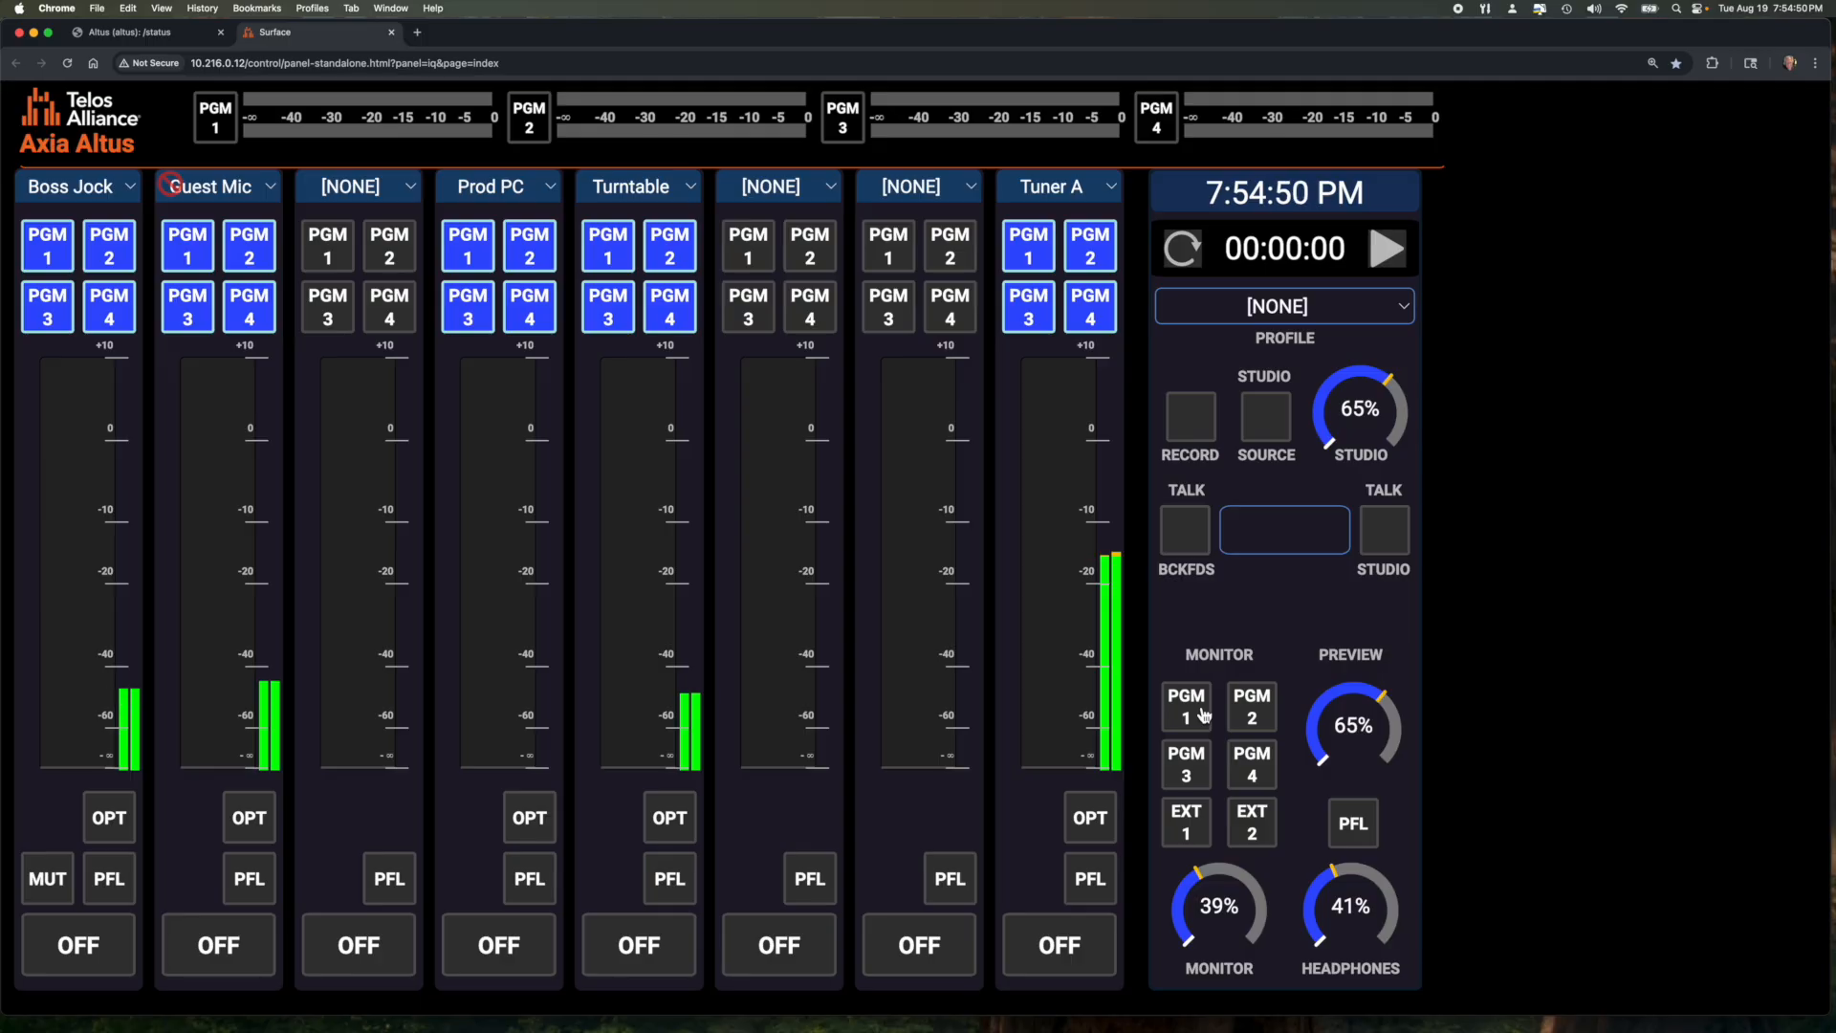
pyautogui.click(1204, 715)
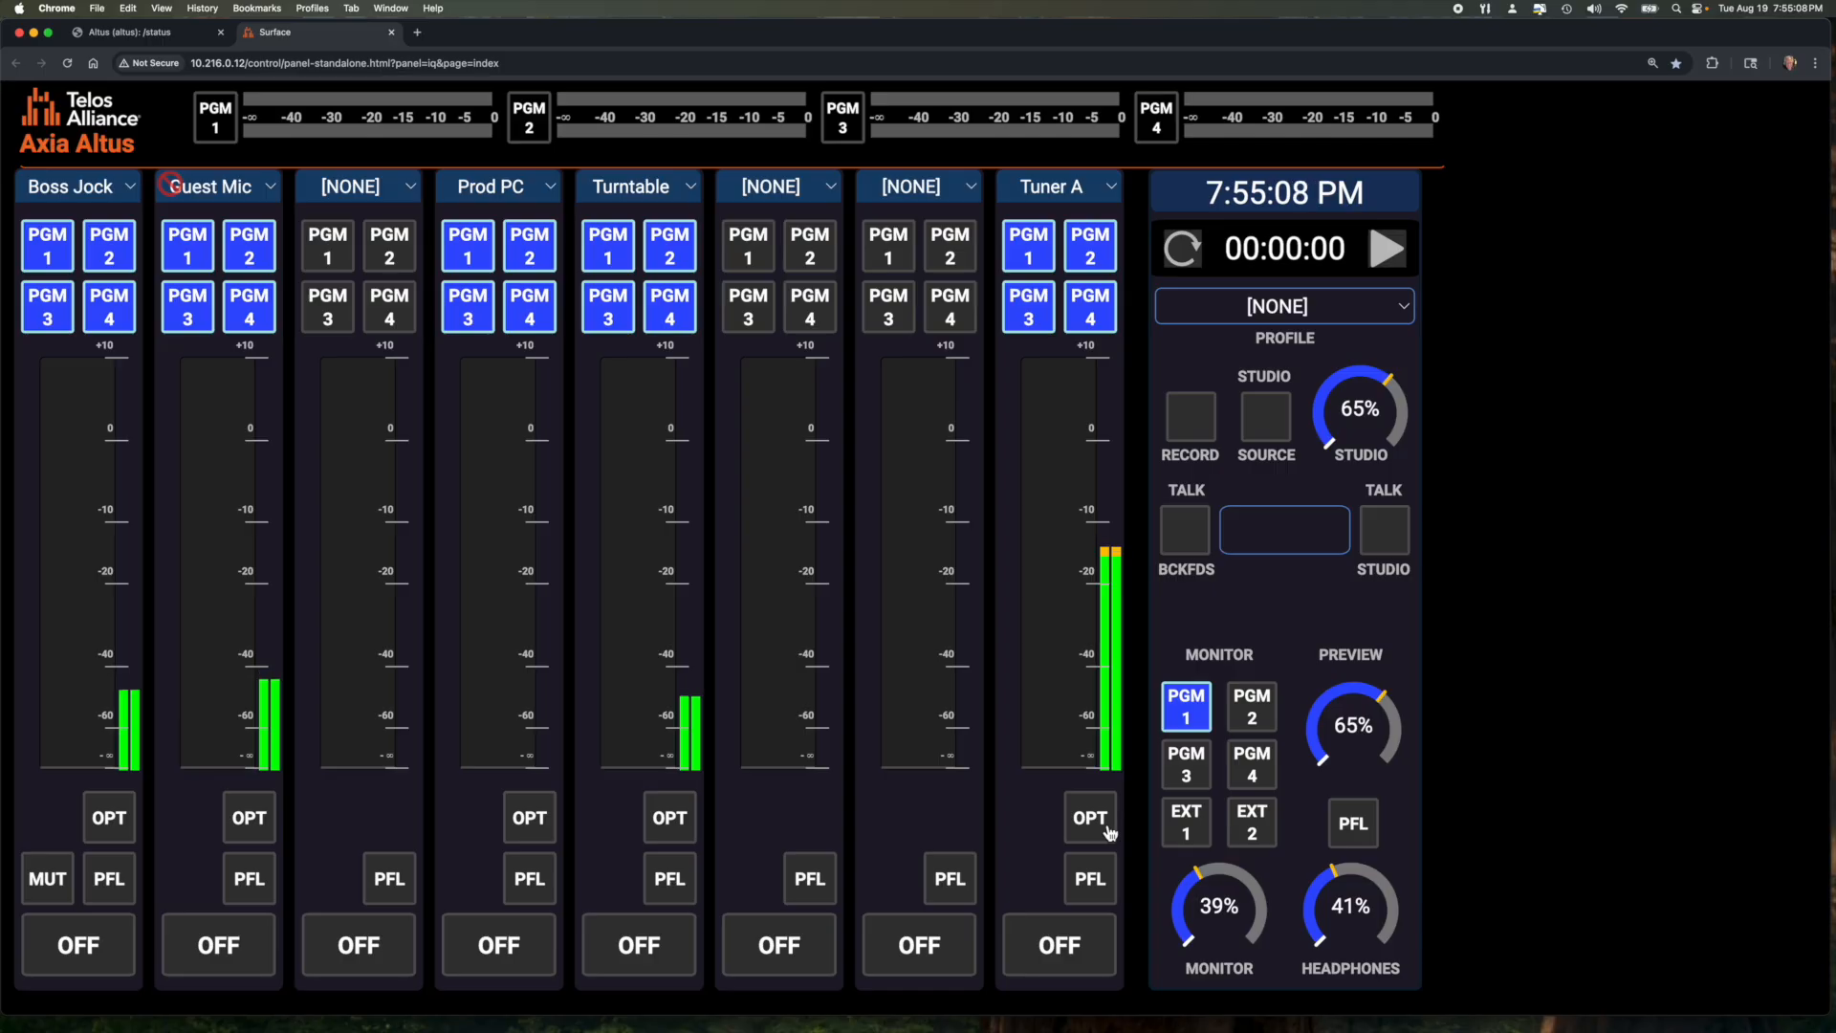
# In the Turntable channel's options, set the EQ low frequency to 94 Hz and low gain to -3.2 dB, leaving the EQ inactive.
pyautogui.click(674, 824)
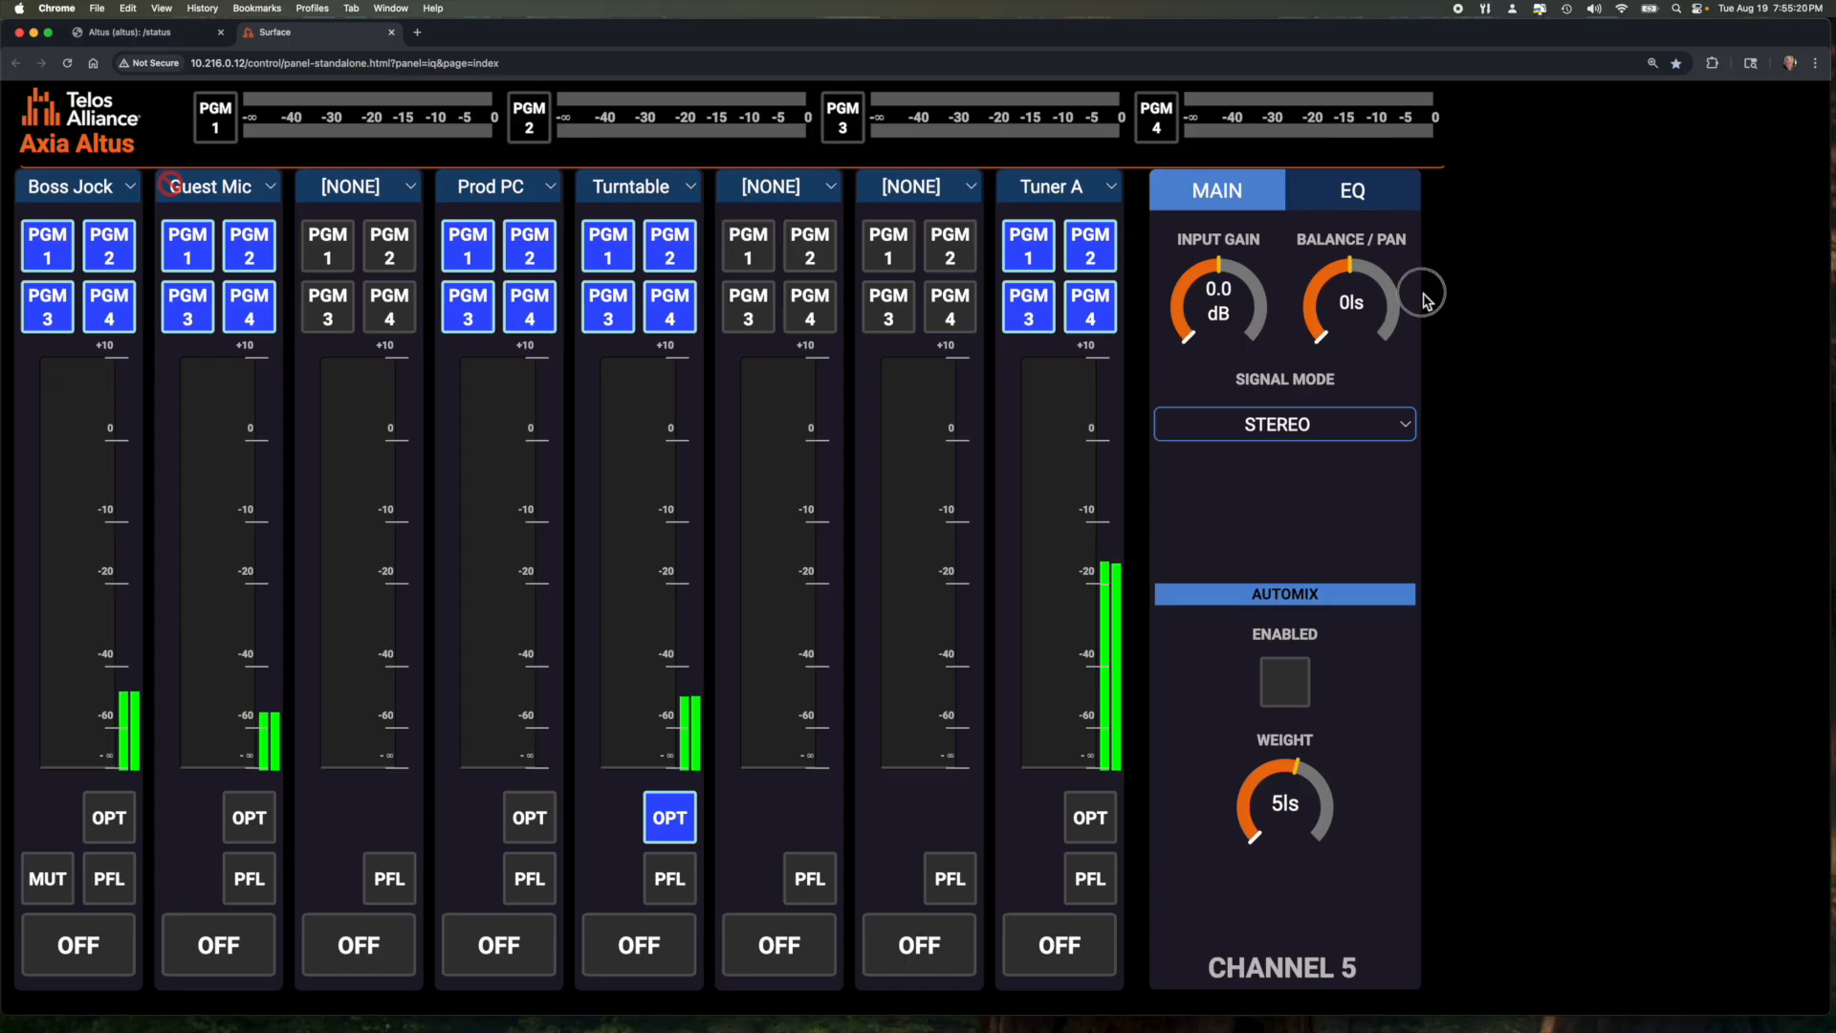
pyautogui.click(1344, 198)
pyautogui.click(1286, 306)
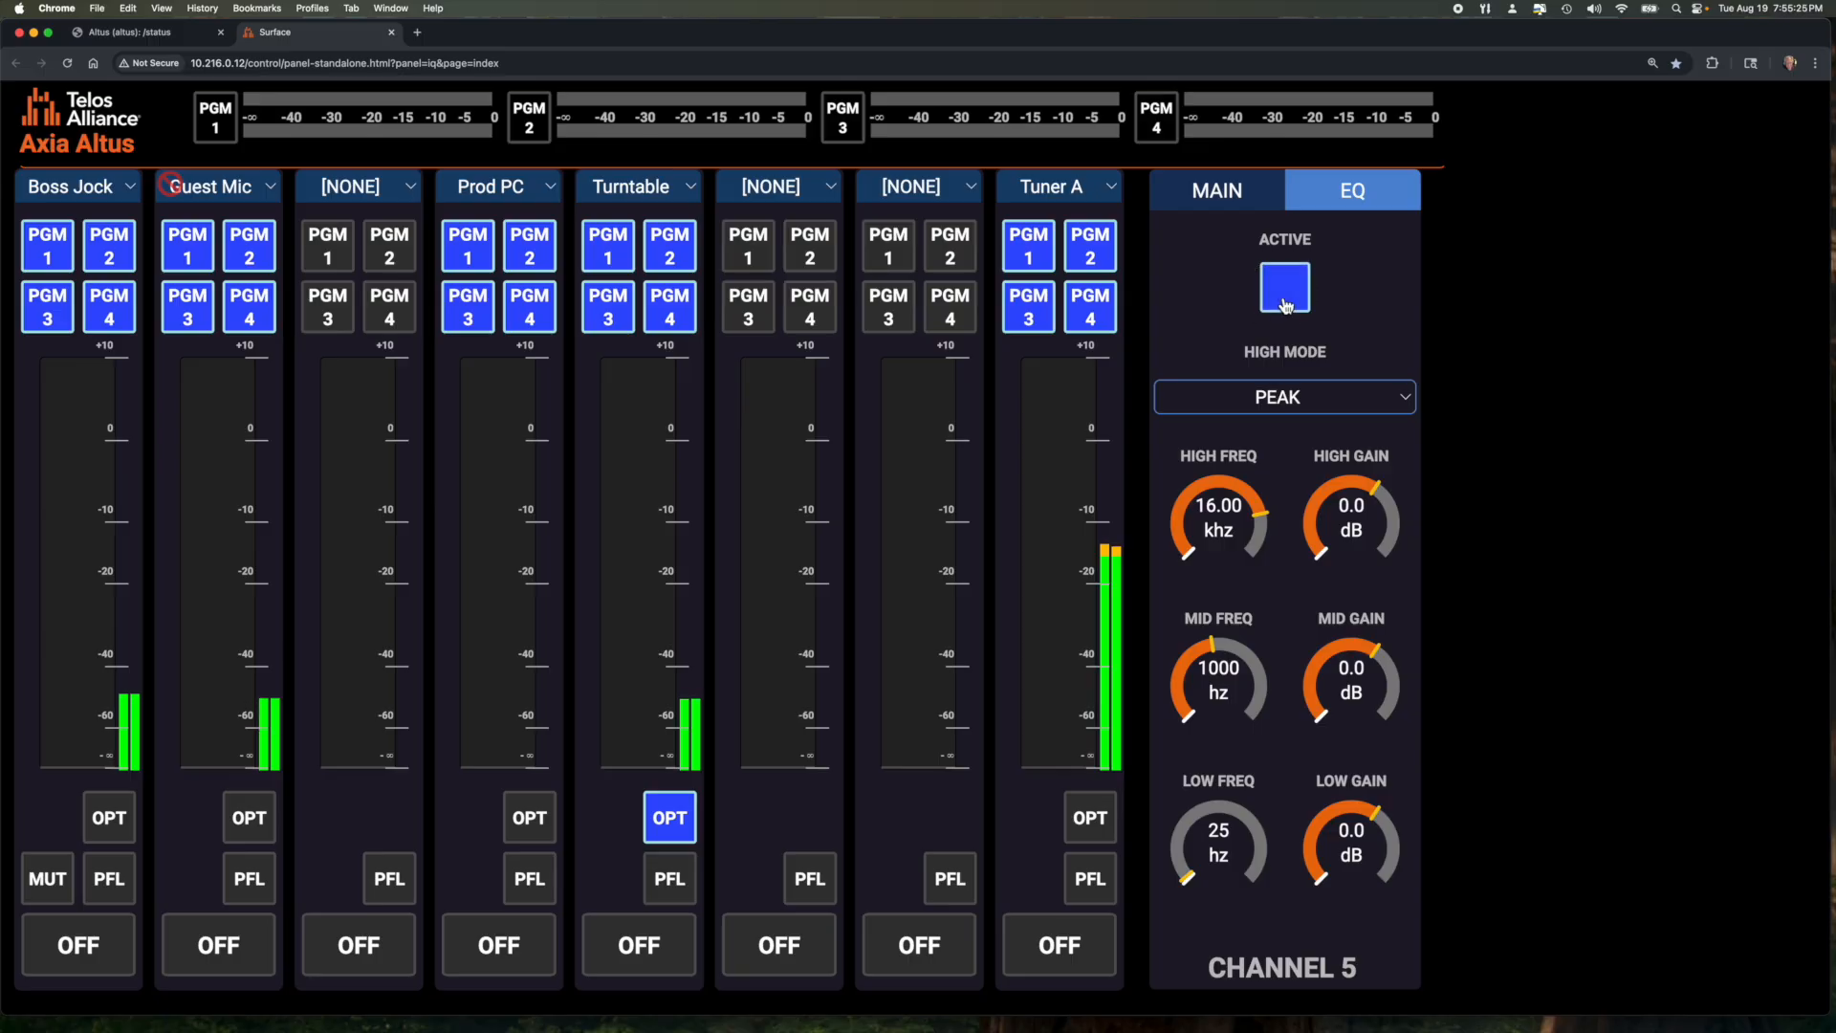
pyautogui.click(1282, 405)
pyautogui.click(1315, 398)
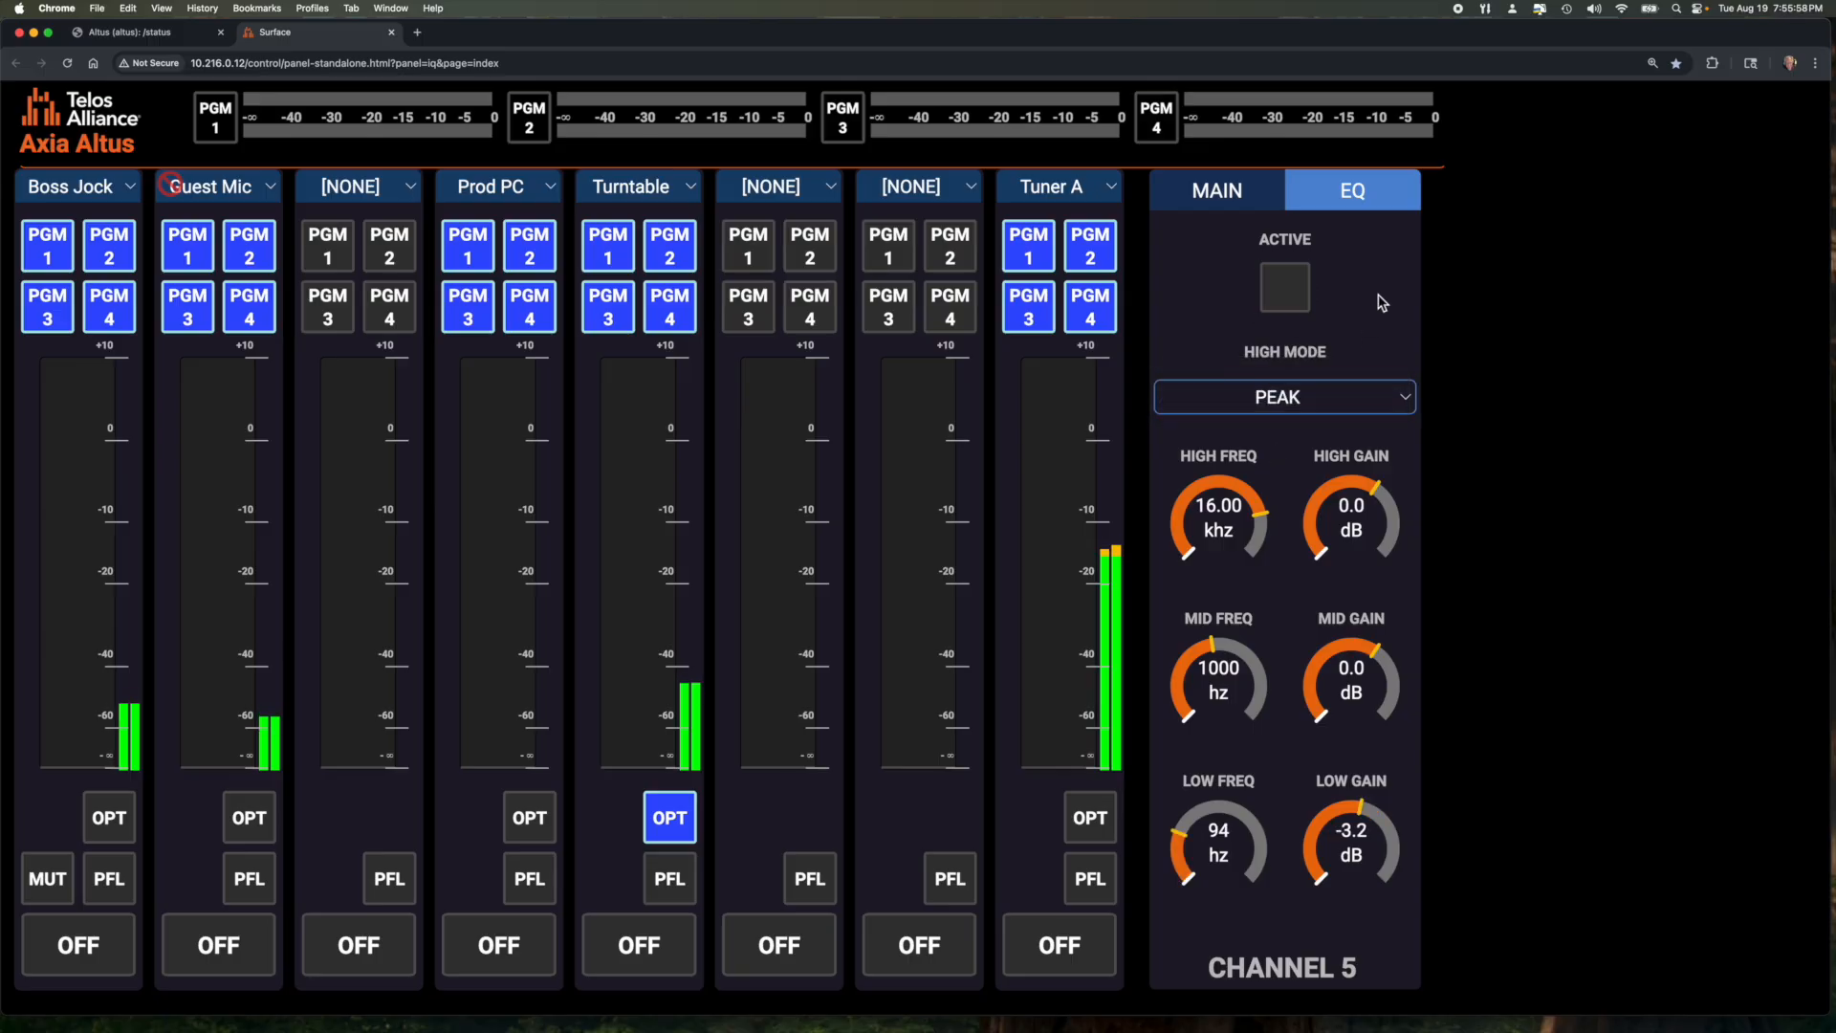
pyautogui.click(1272, 394)
pyautogui.click(1371, 326)
pyautogui.click(675, 833)
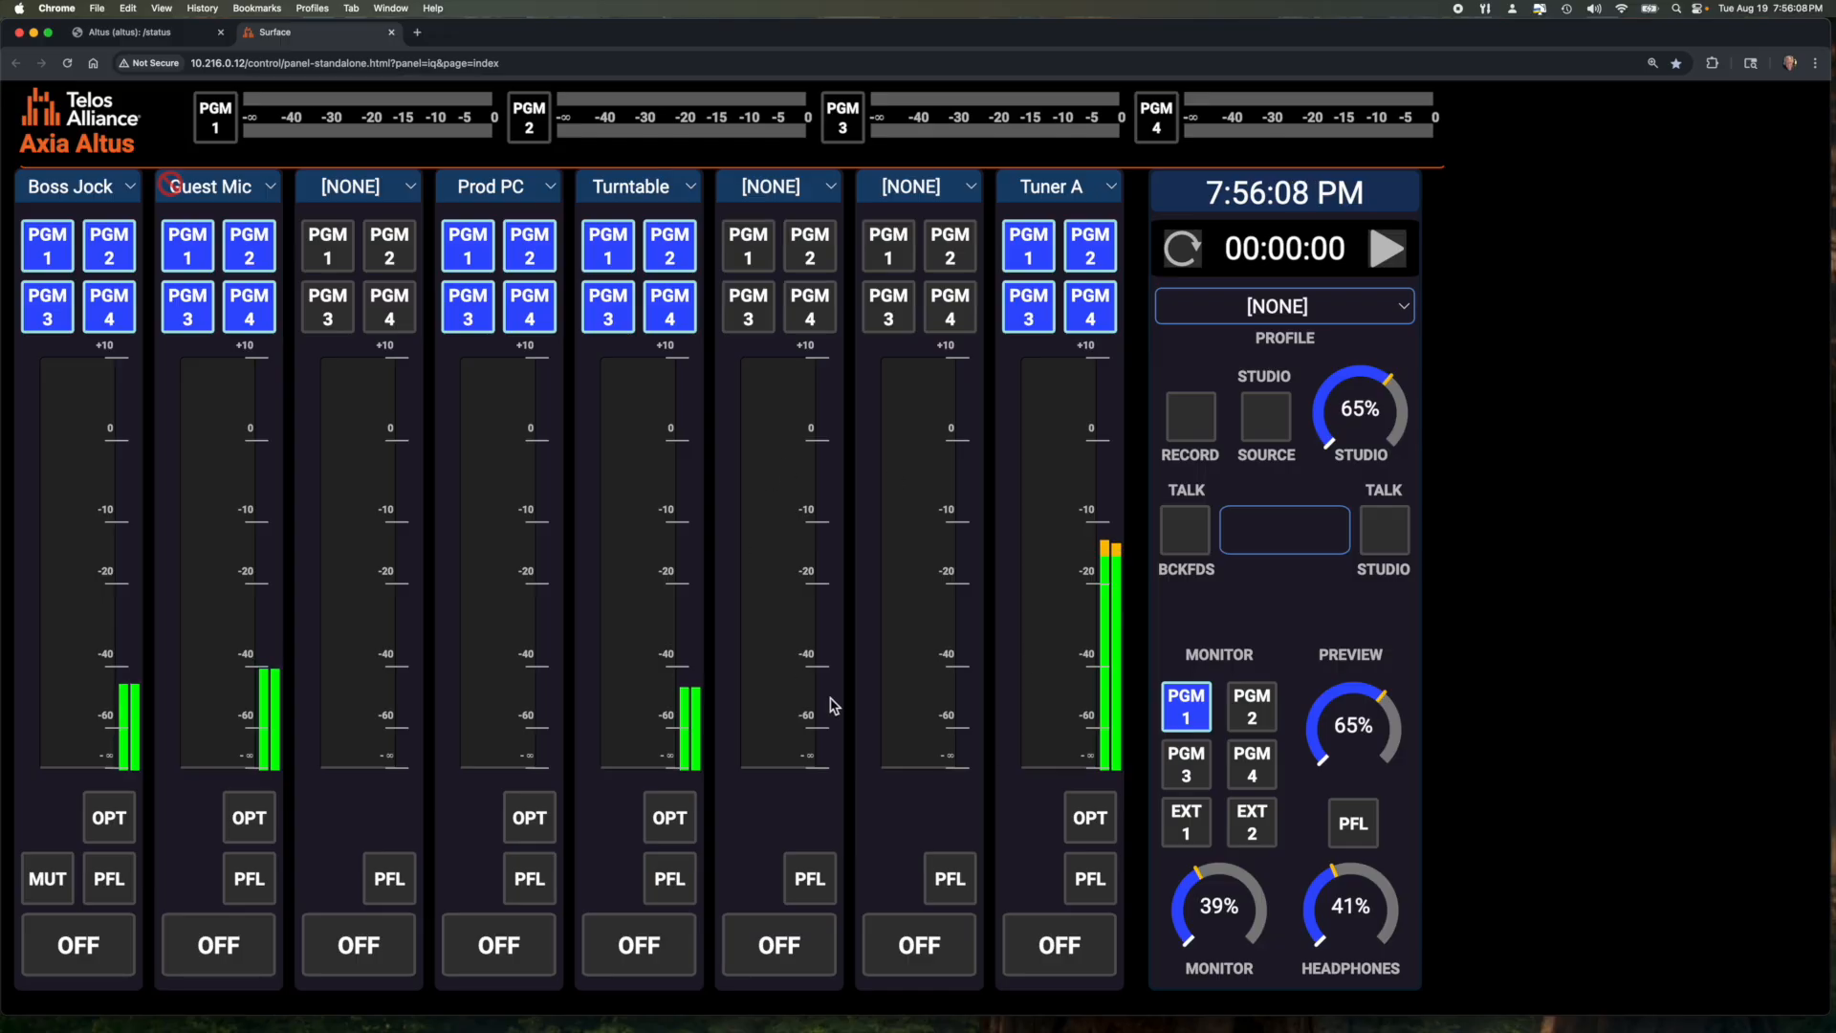
# Capture the surface's current setup into show profile B, review its fader and monitor settings, and save it.
pyautogui.click(163, 36)
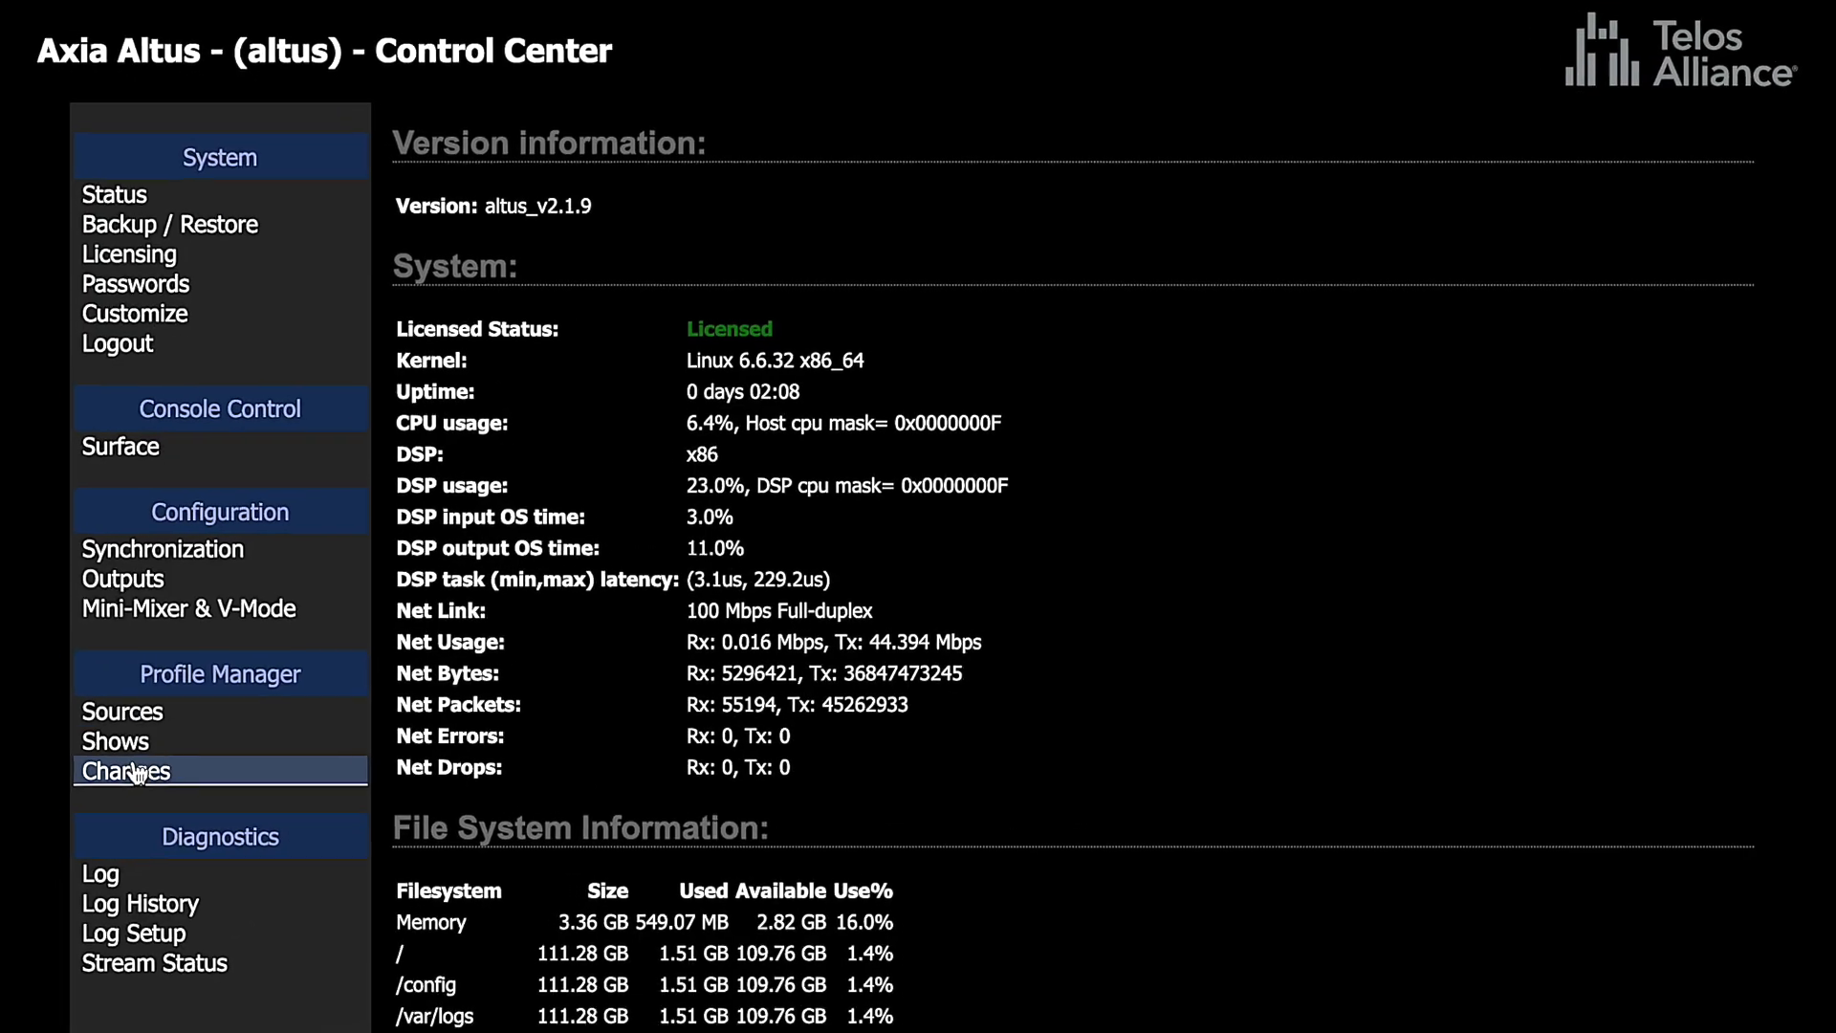
pyautogui.click(123, 752)
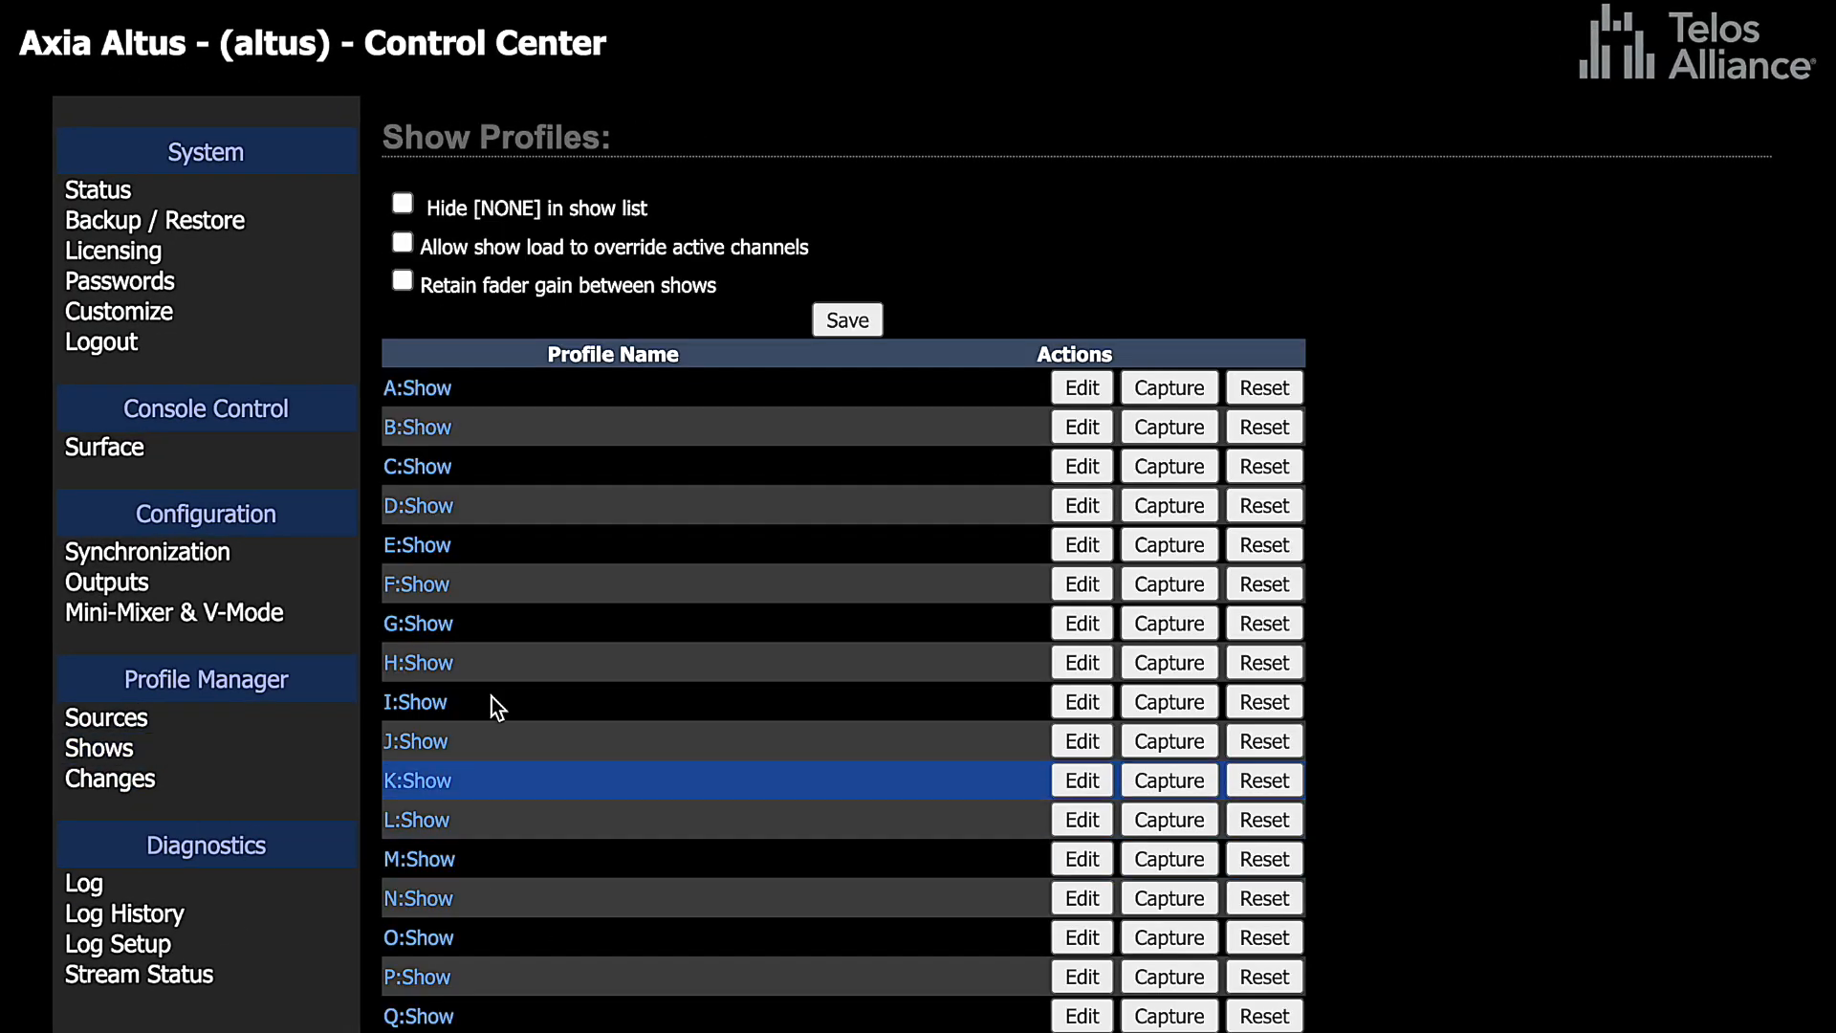
pyautogui.scroll(-2, 843, 1025)
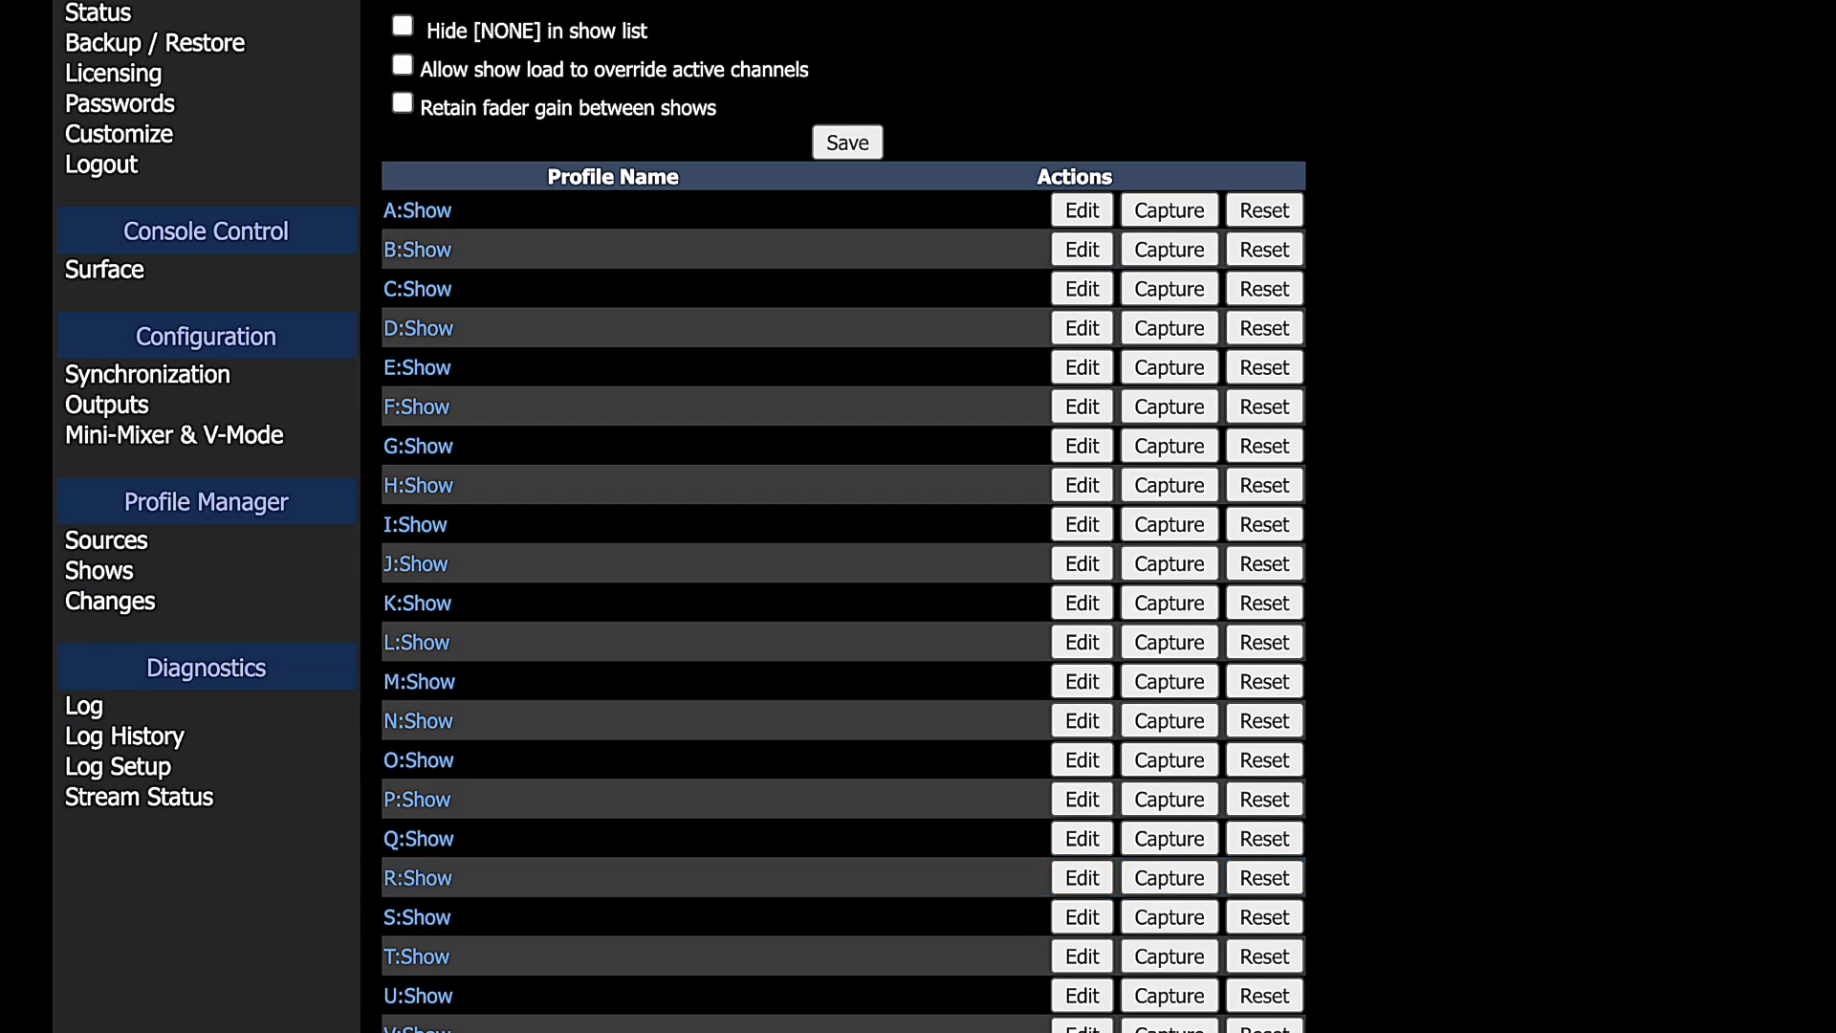
pyautogui.scroll(2, 486, 519)
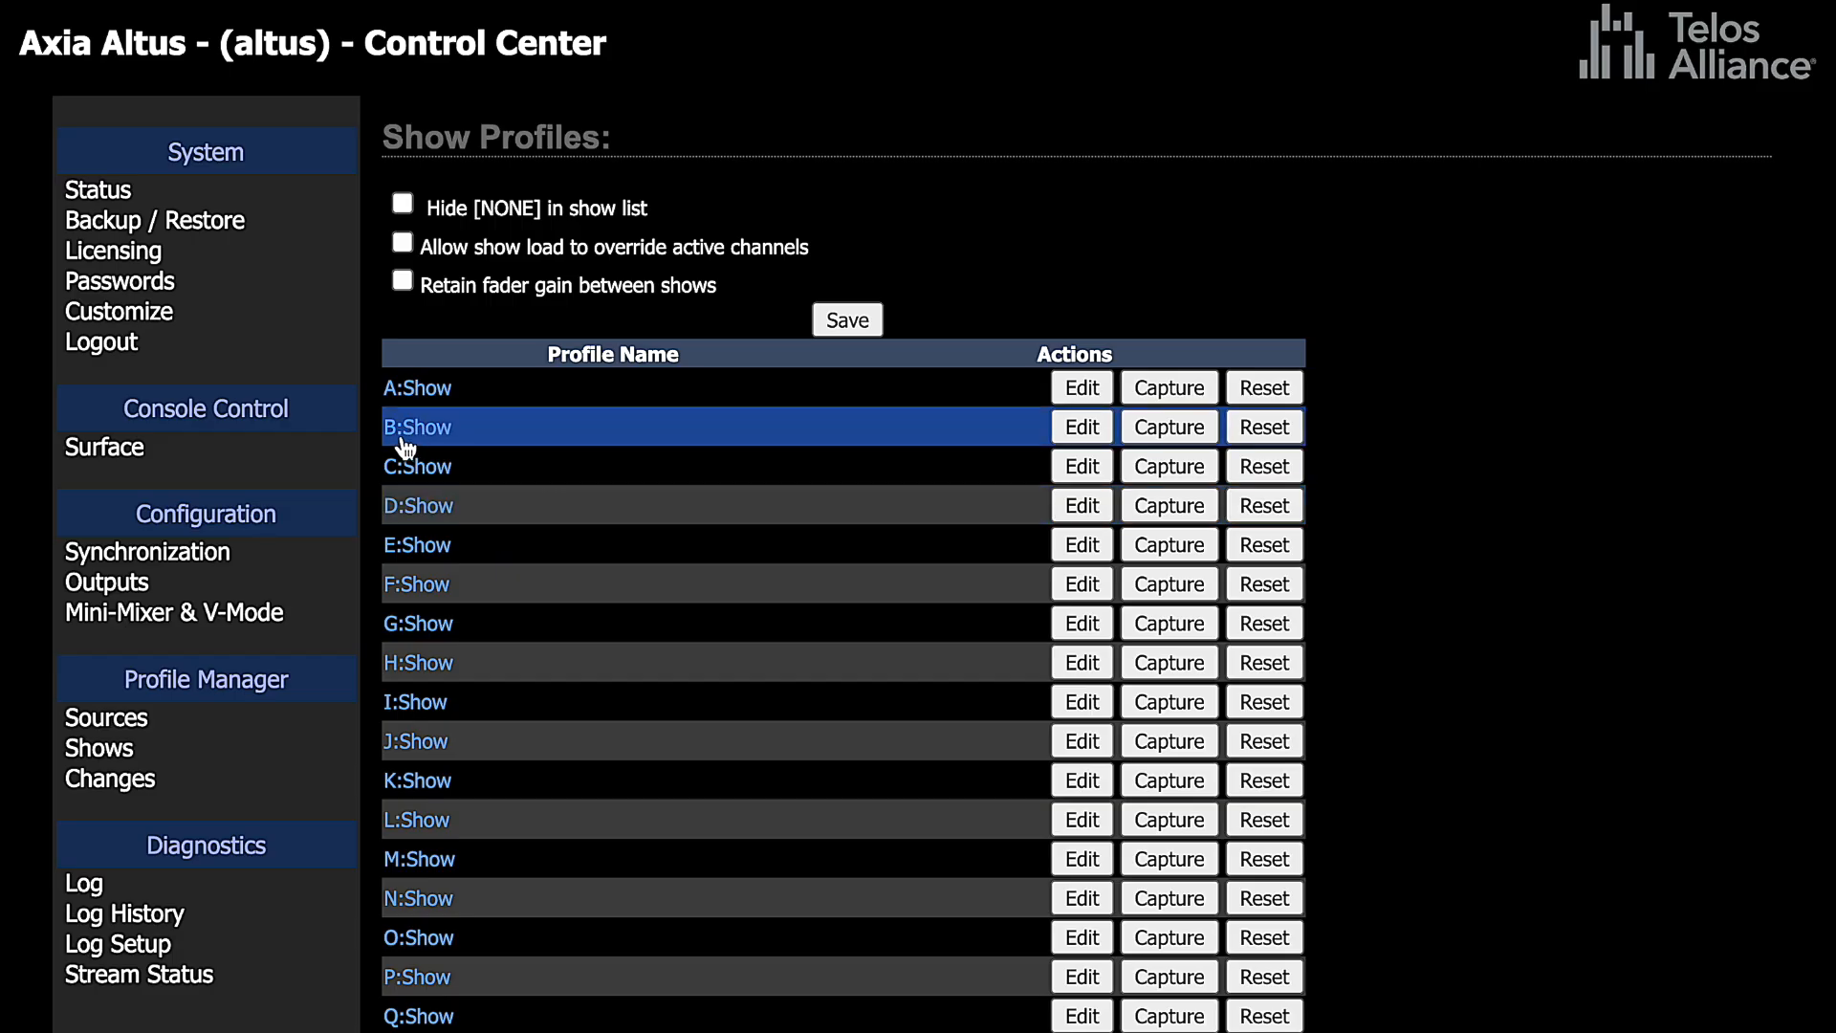
pyautogui.click(1176, 426)
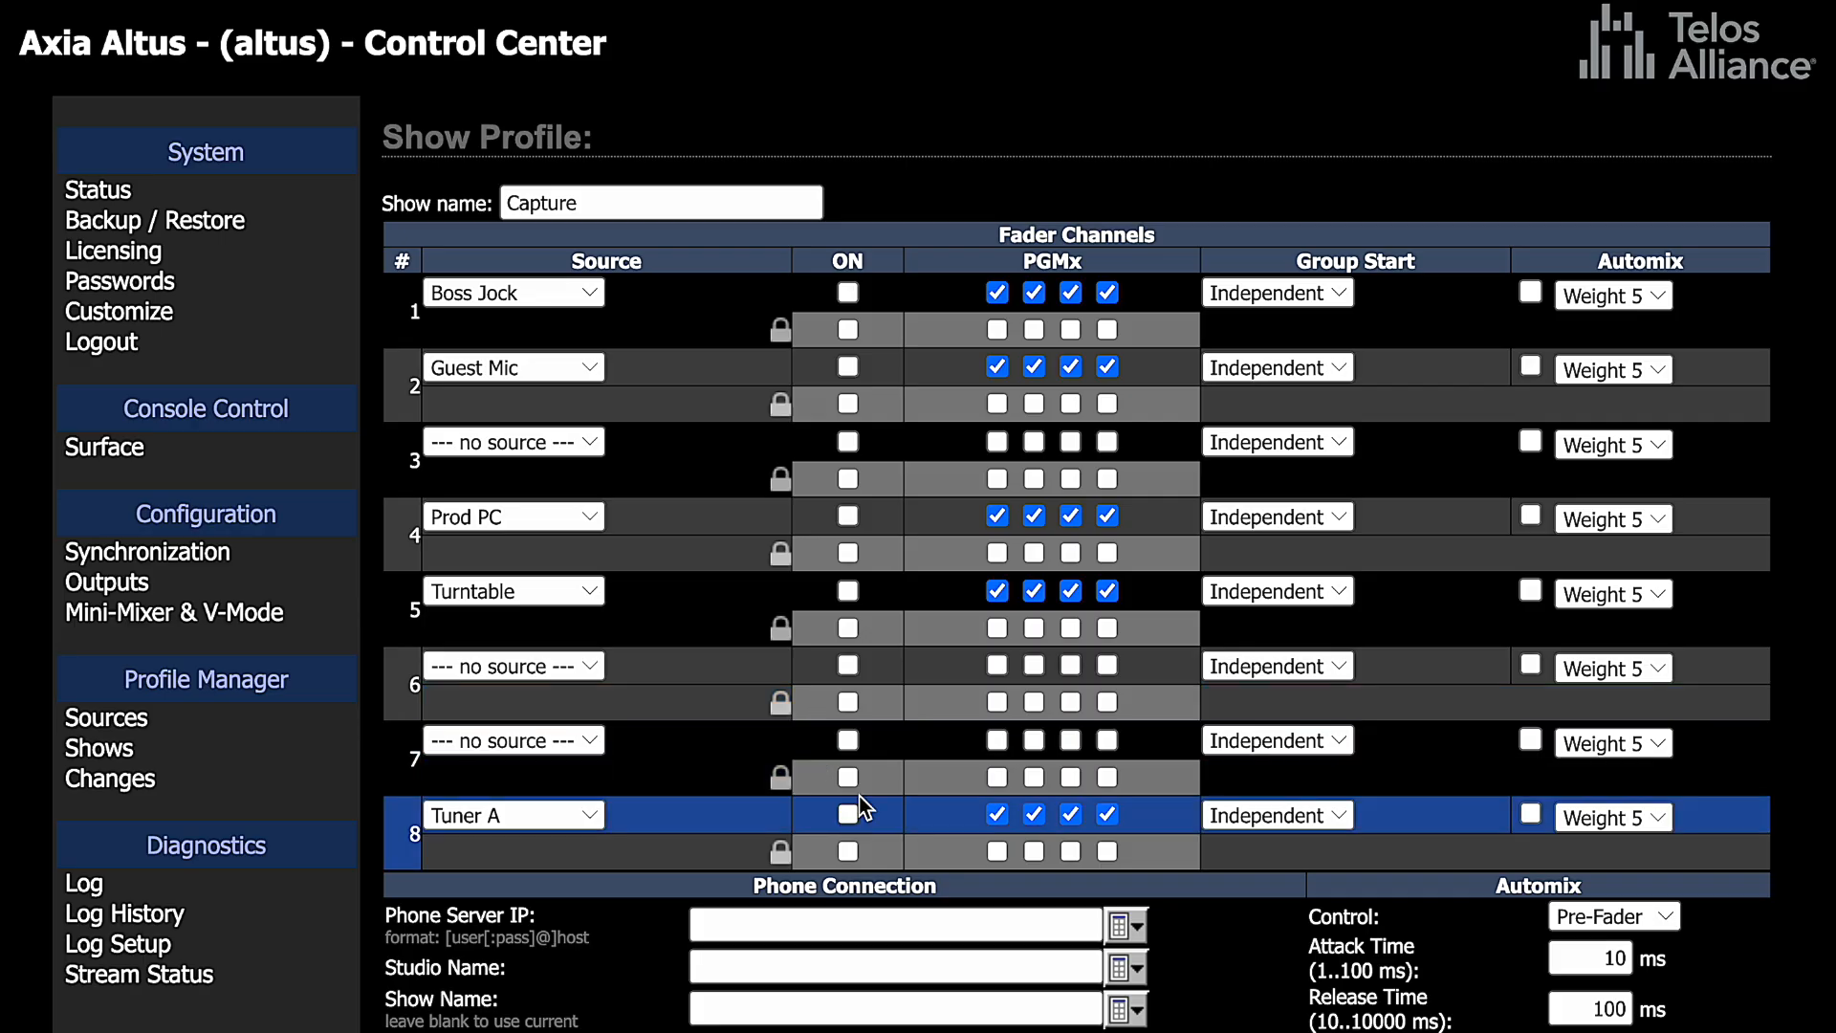
pyautogui.scroll(-2, 1081, 652)
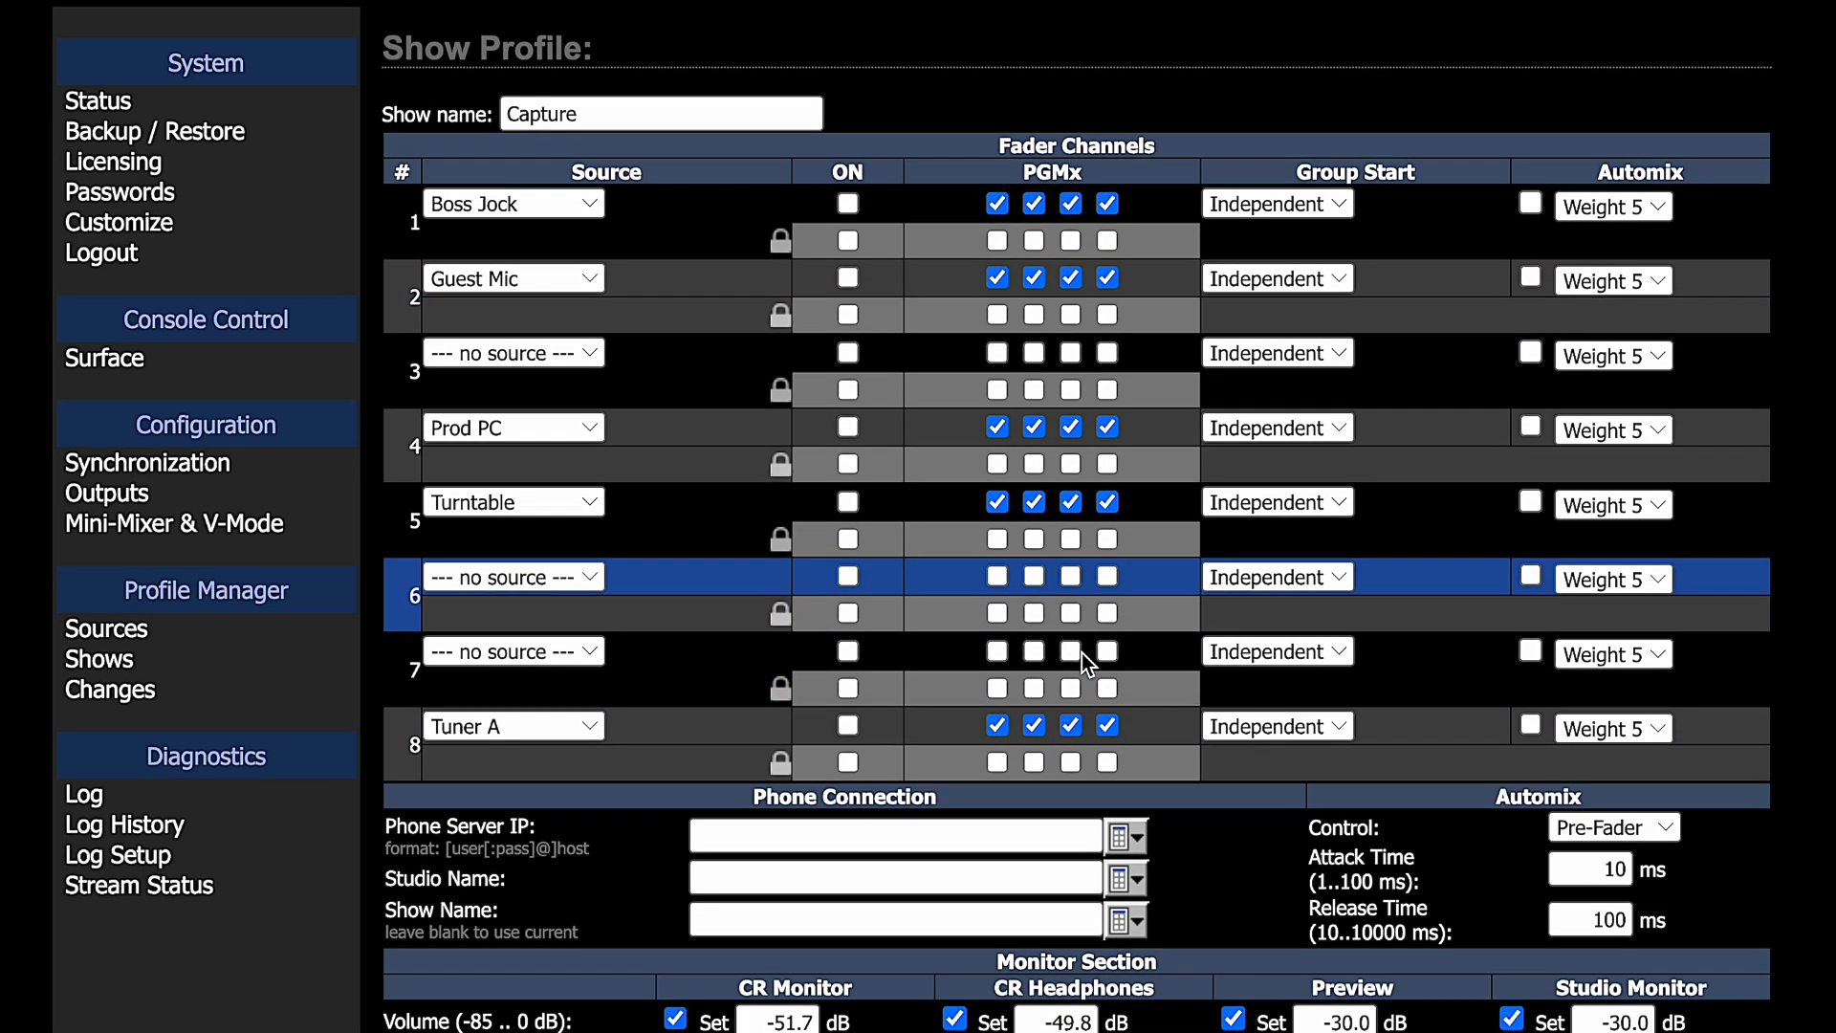
pyautogui.scroll(-4, 634, 820)
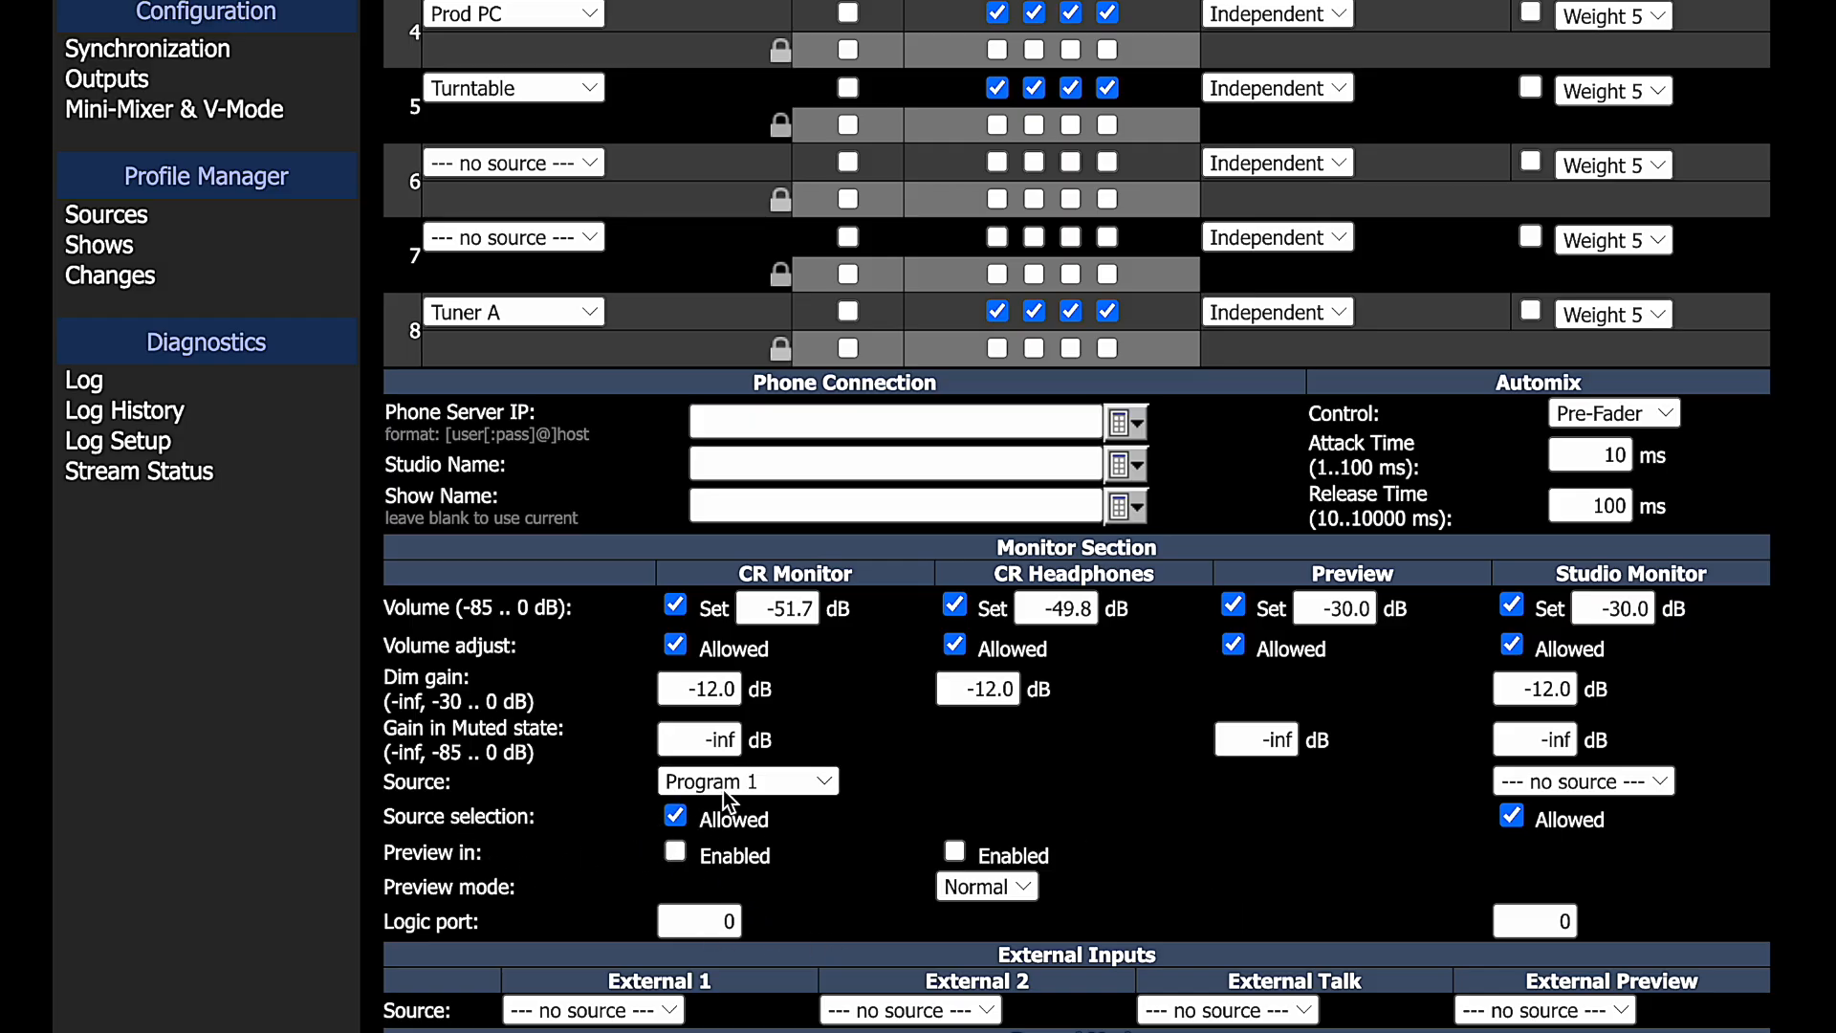
pyautogui.scroll(-2, 741, 992)
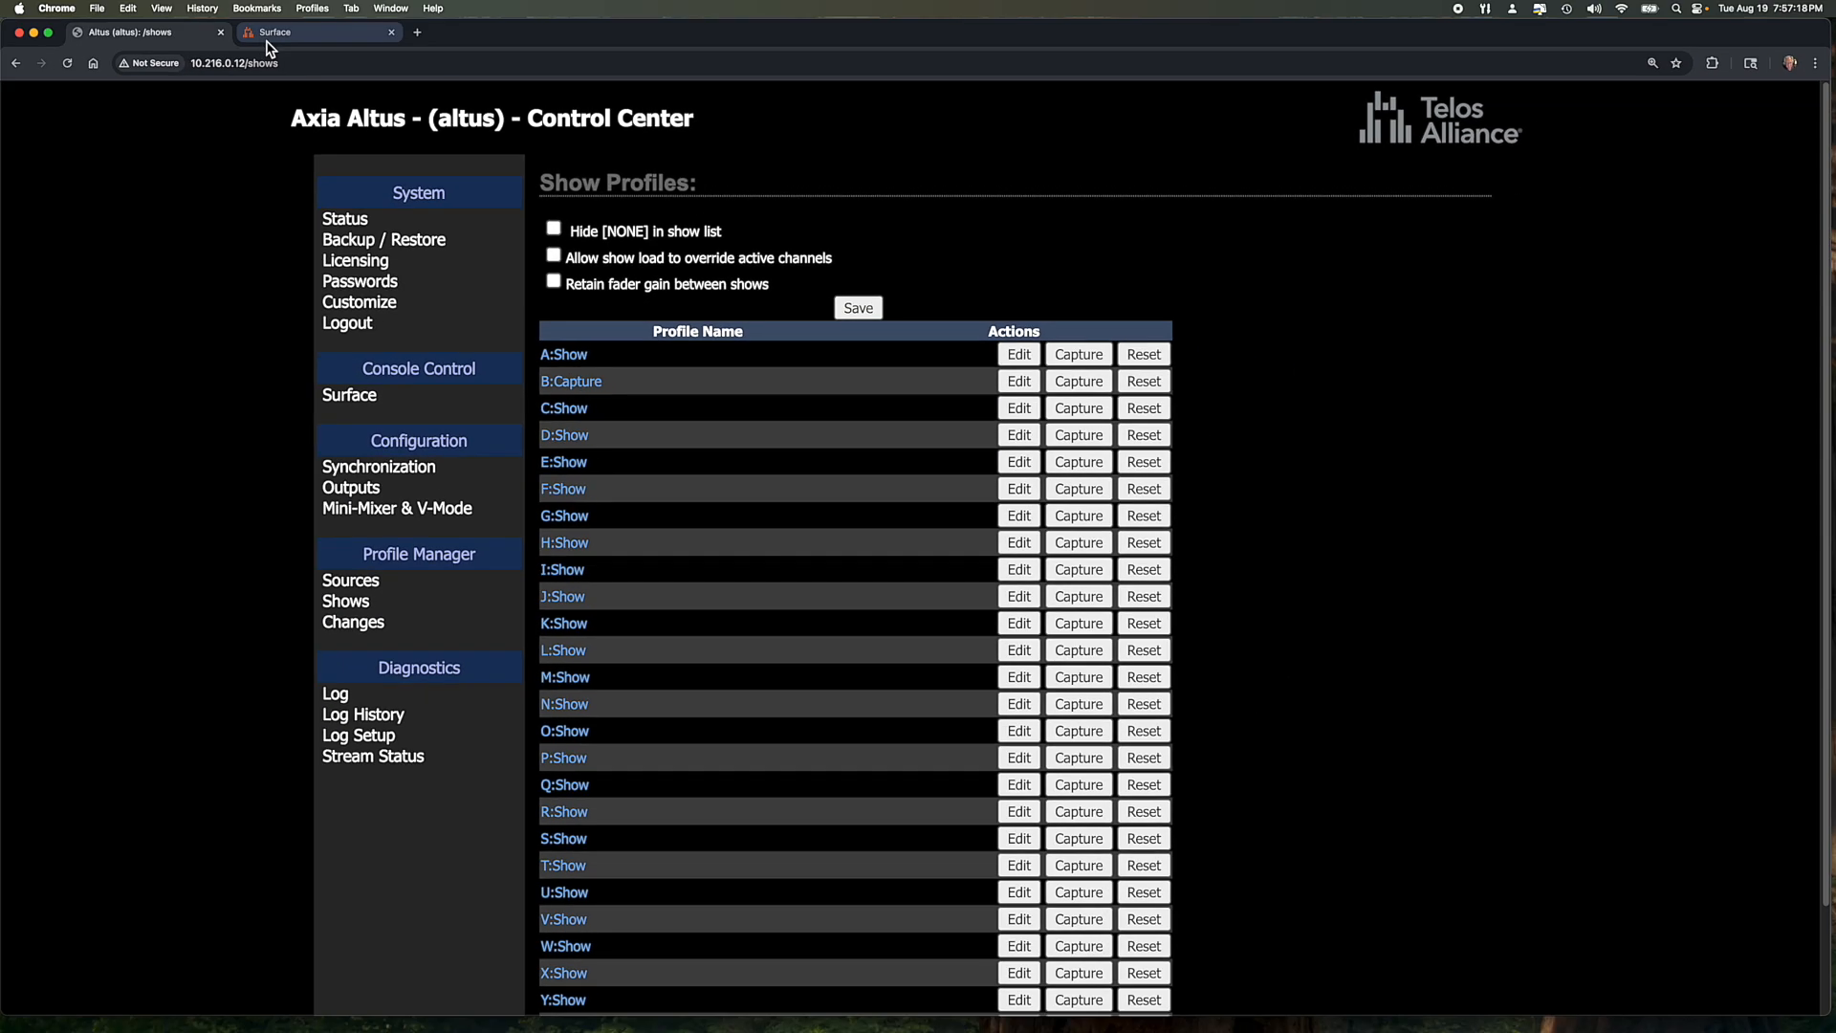
# On the console surface, load the A:Show profile and switch to B:Show to recall the captured setup.
pyautogui.click(274, 36)
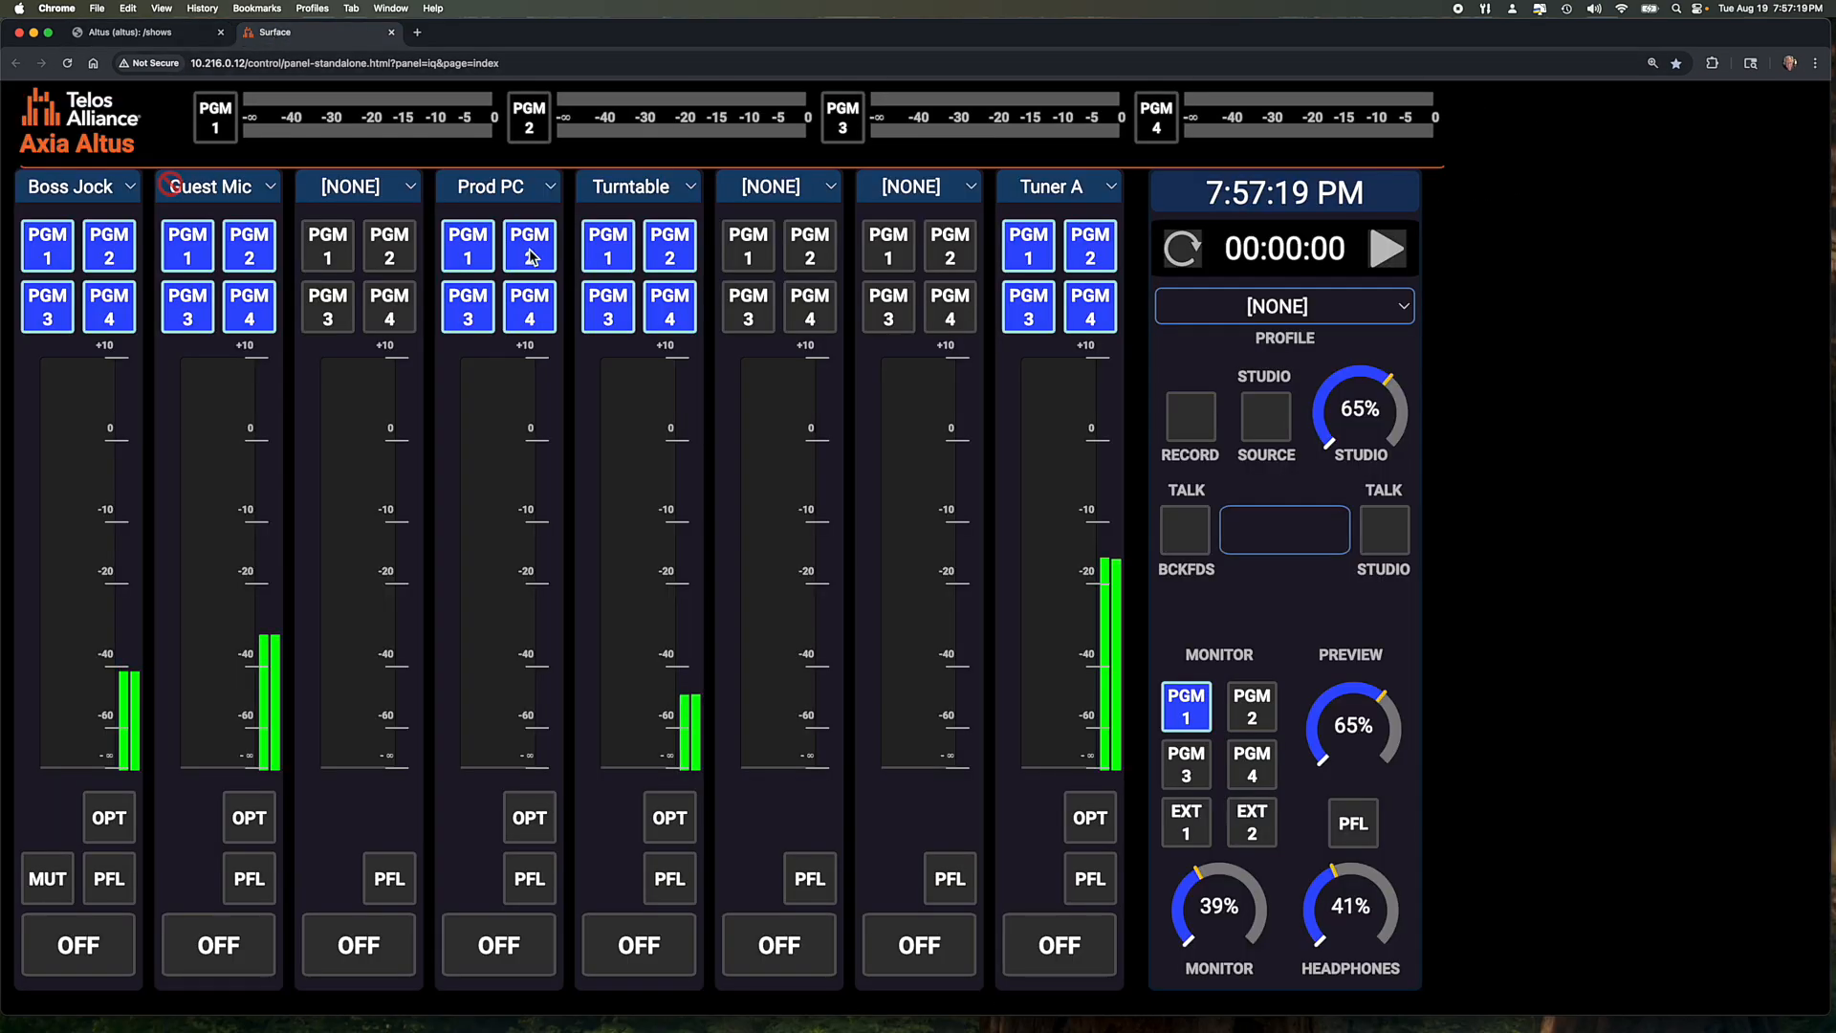
pyautogui.click(1388, 307)
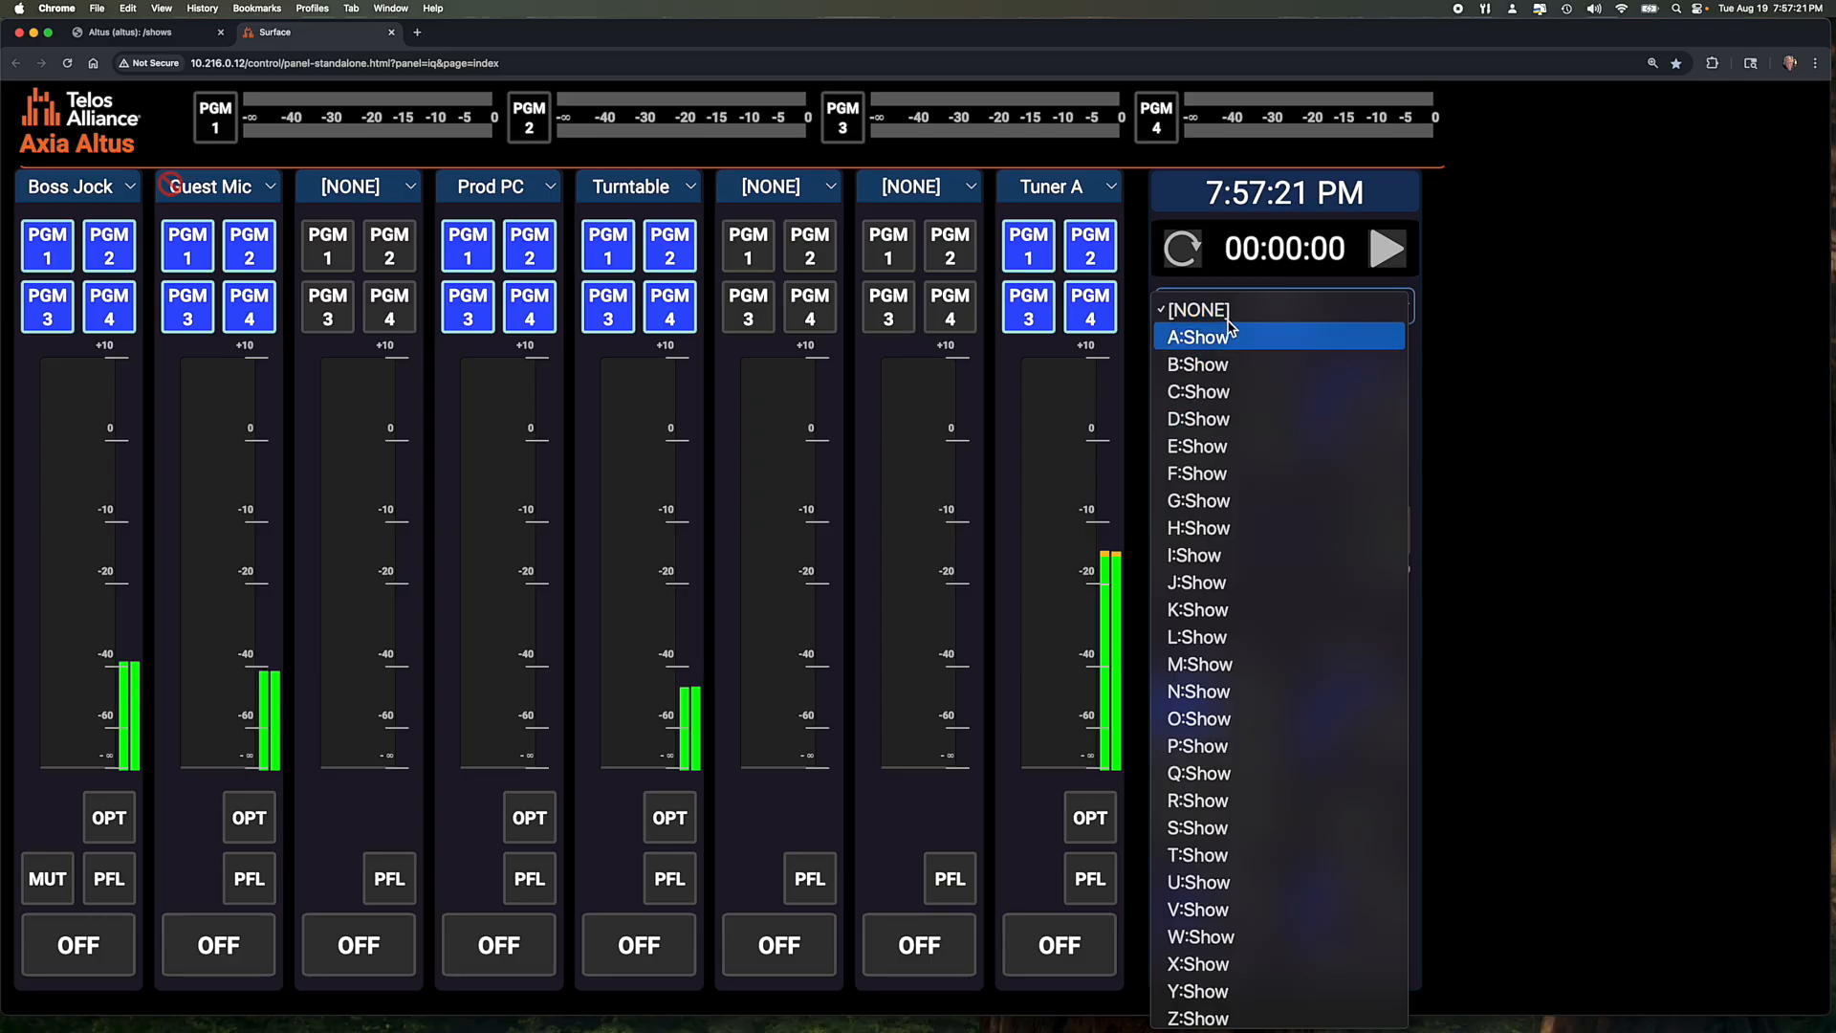
pyautogui.click(1391, 309)
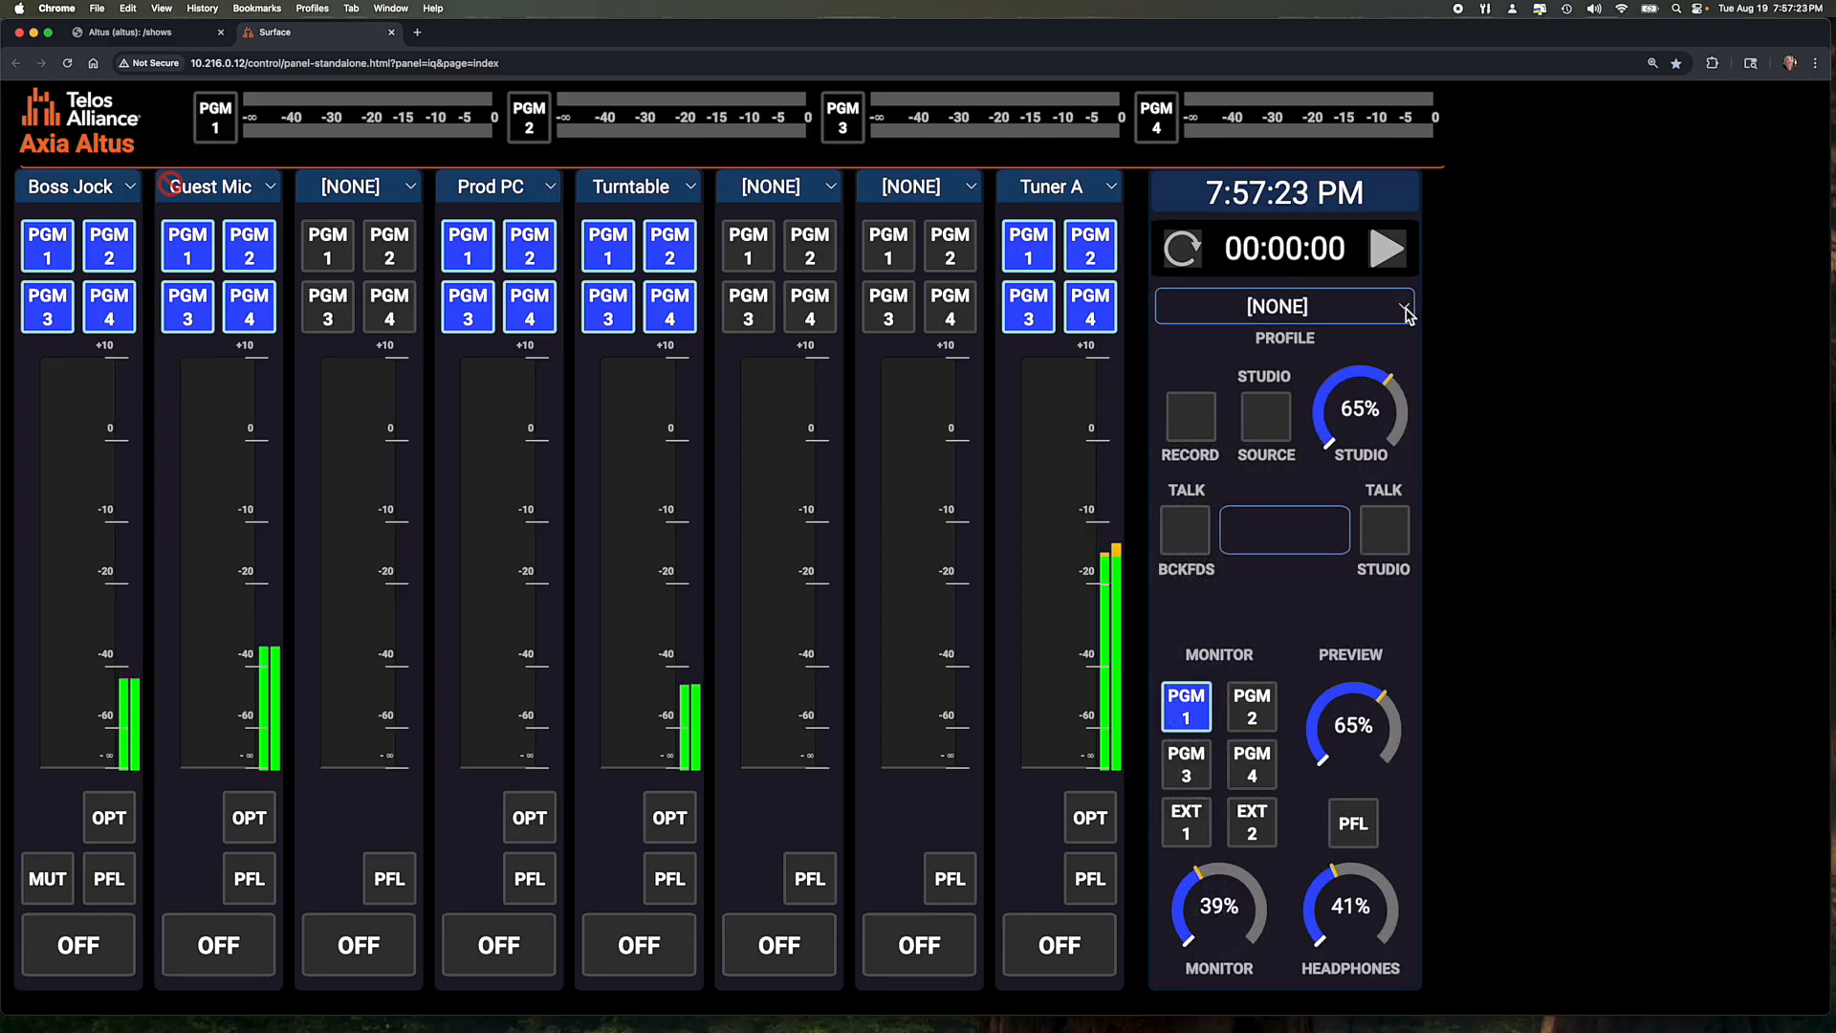
pyautogui.click(1407, 308)
pyautogui.click(1281, 341)
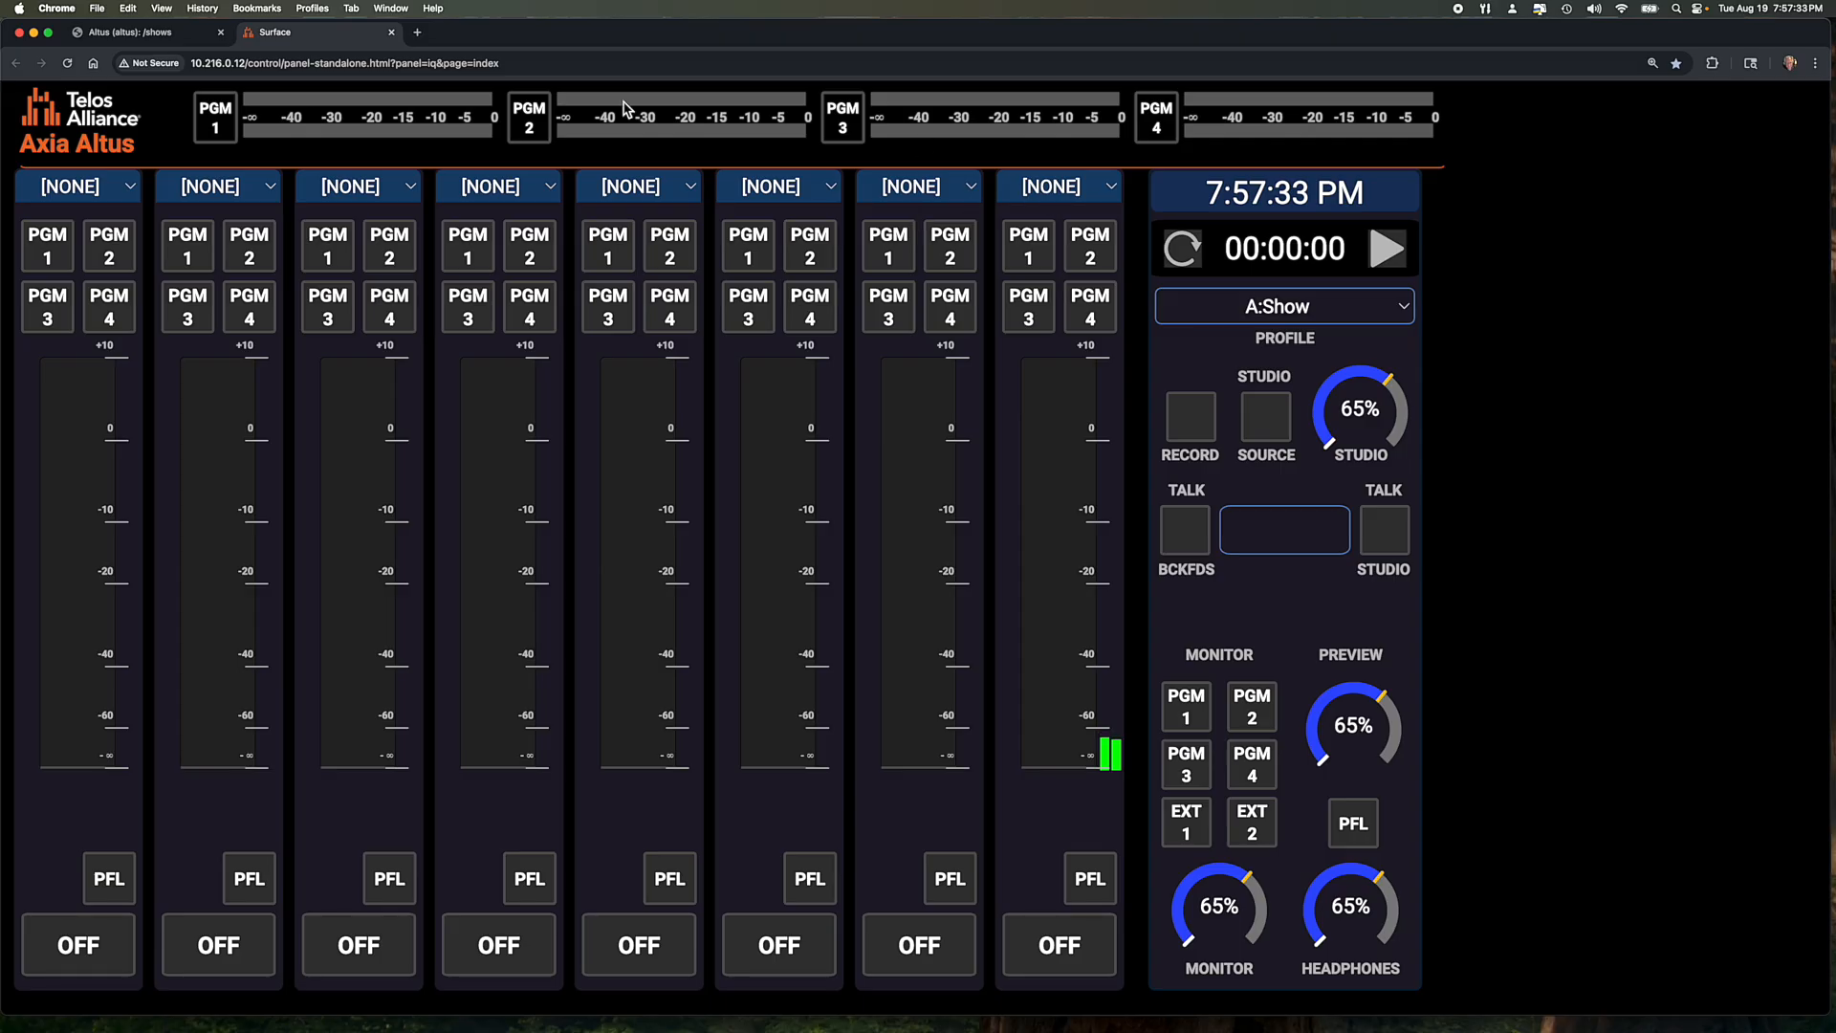
pyautogui.click(1402, 310)
pyautogui.click(1292, 338)
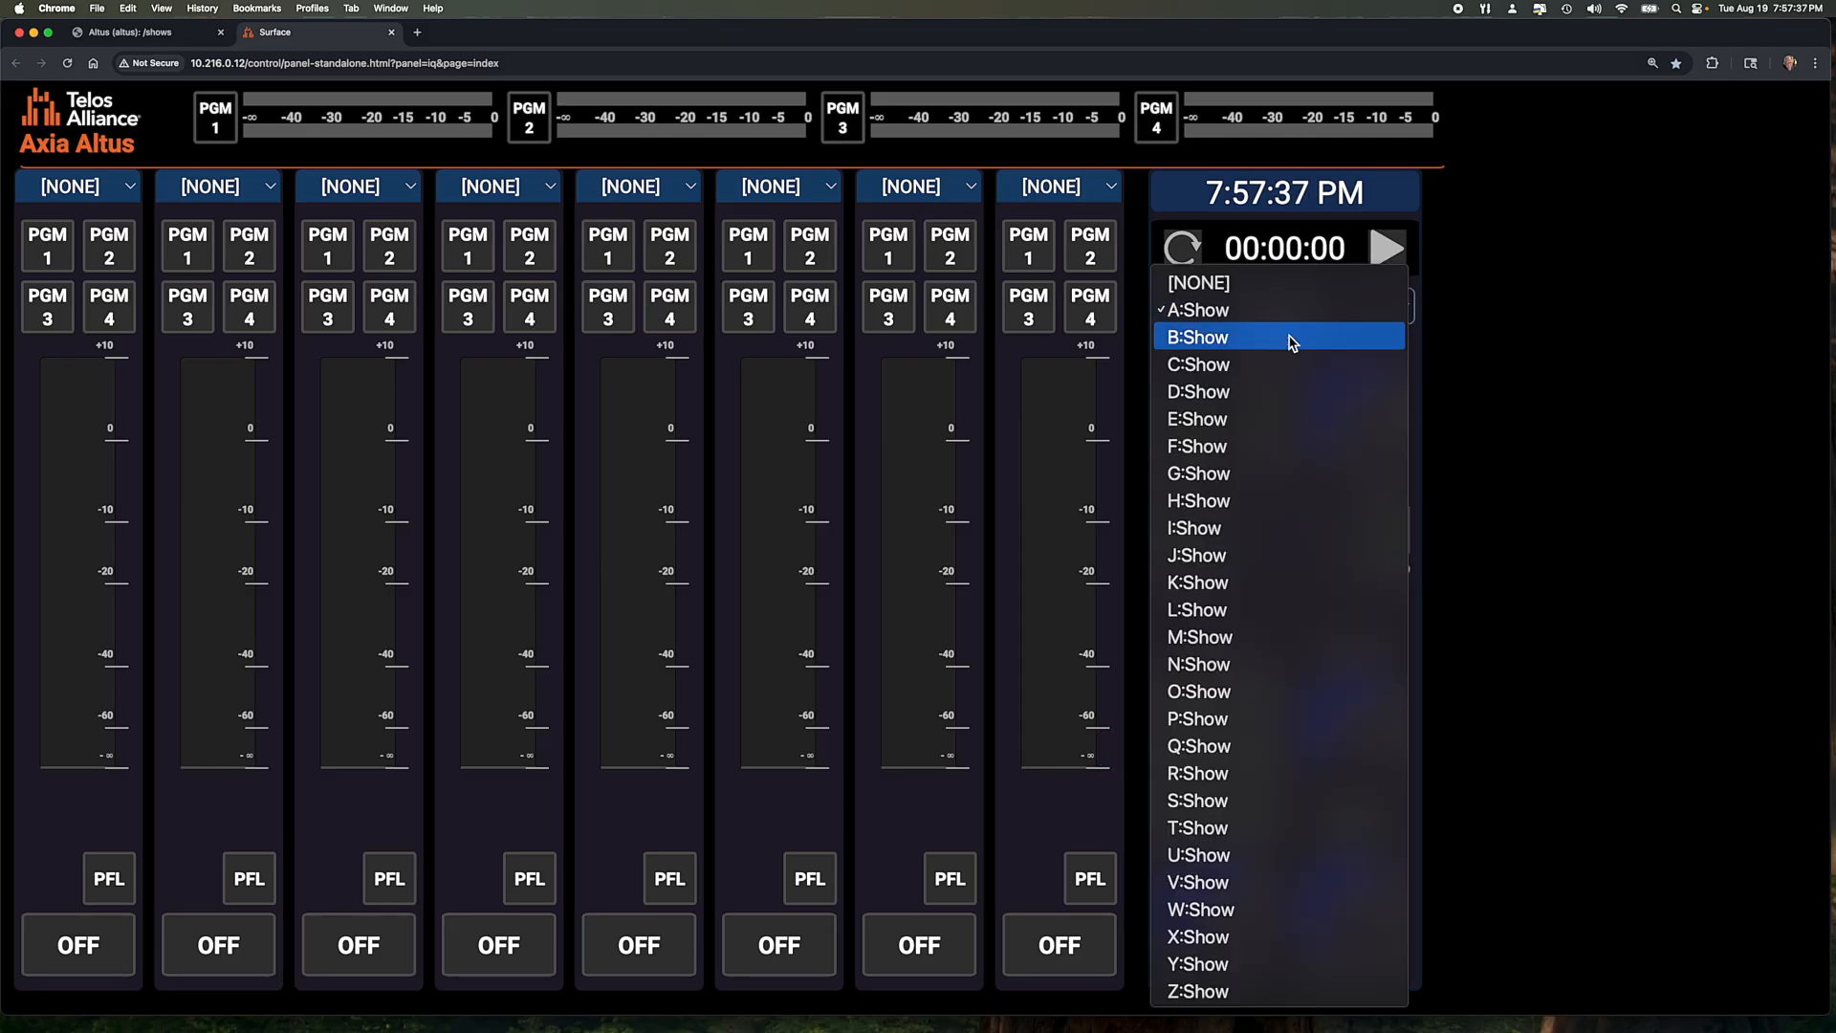
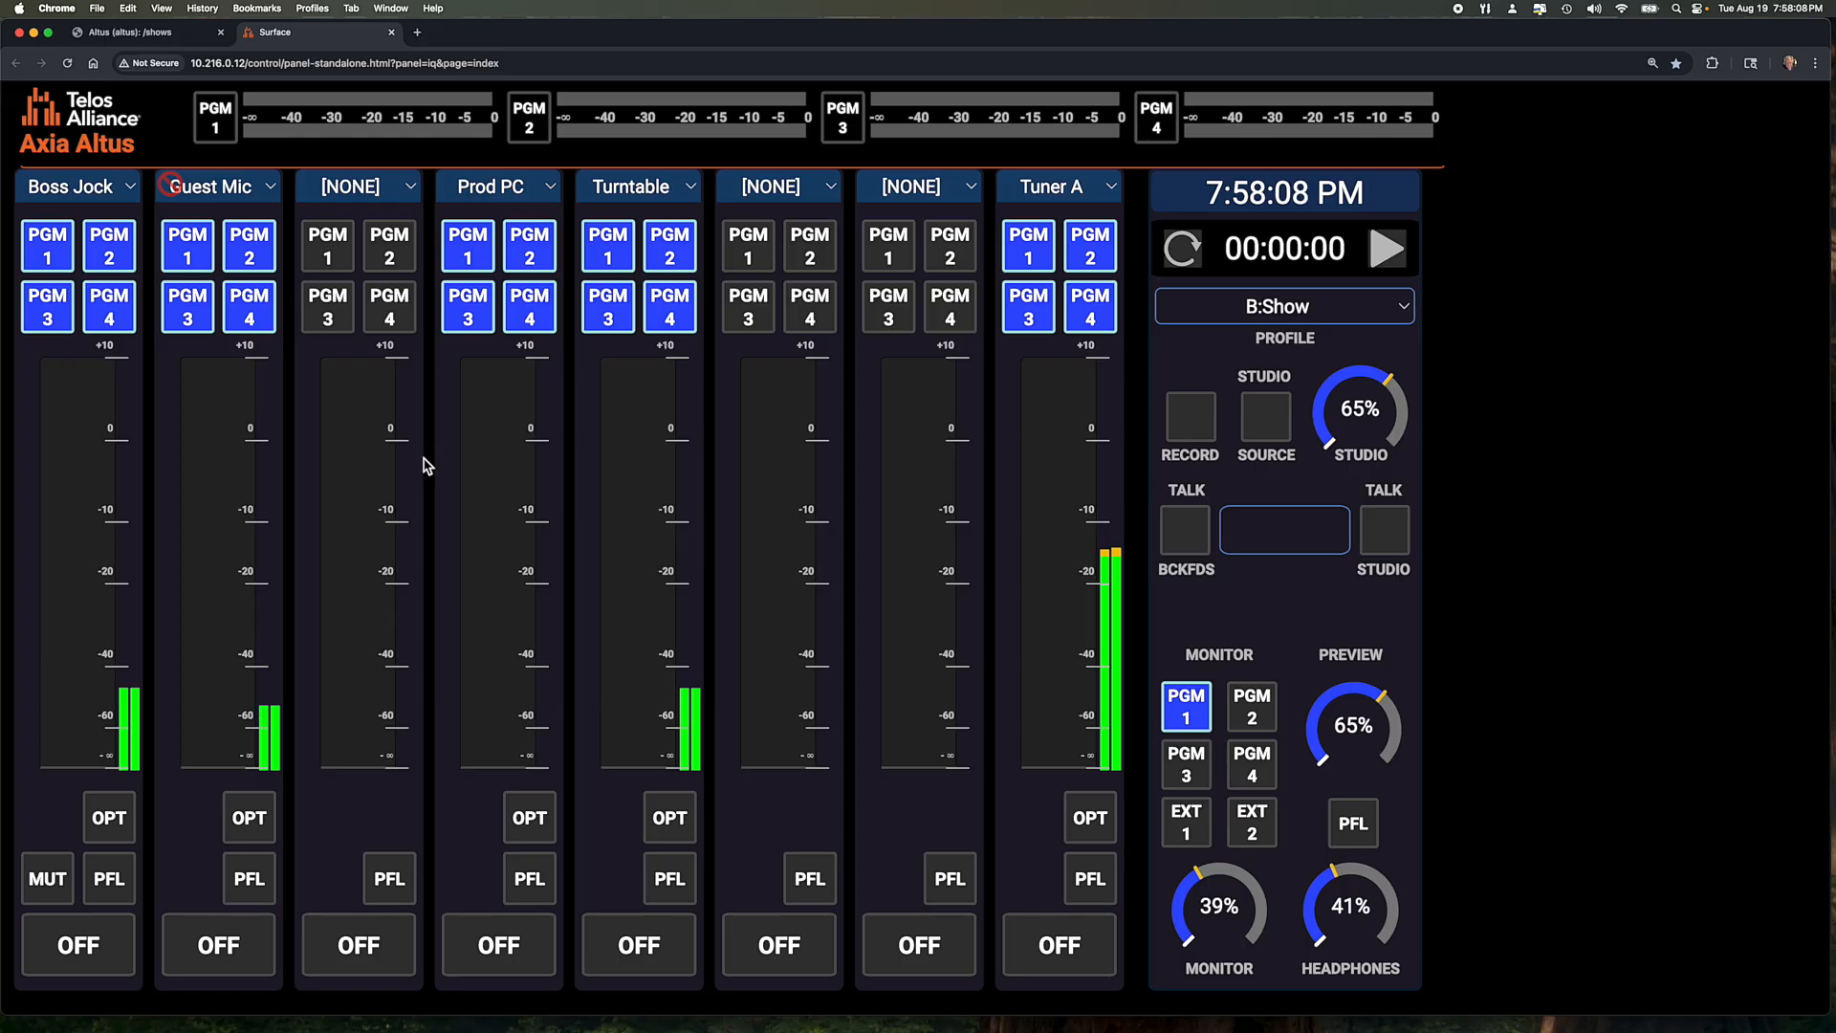
# Open show profile A for editing in the Control Center and name it Edited.
pyautogui.click(189, 34)
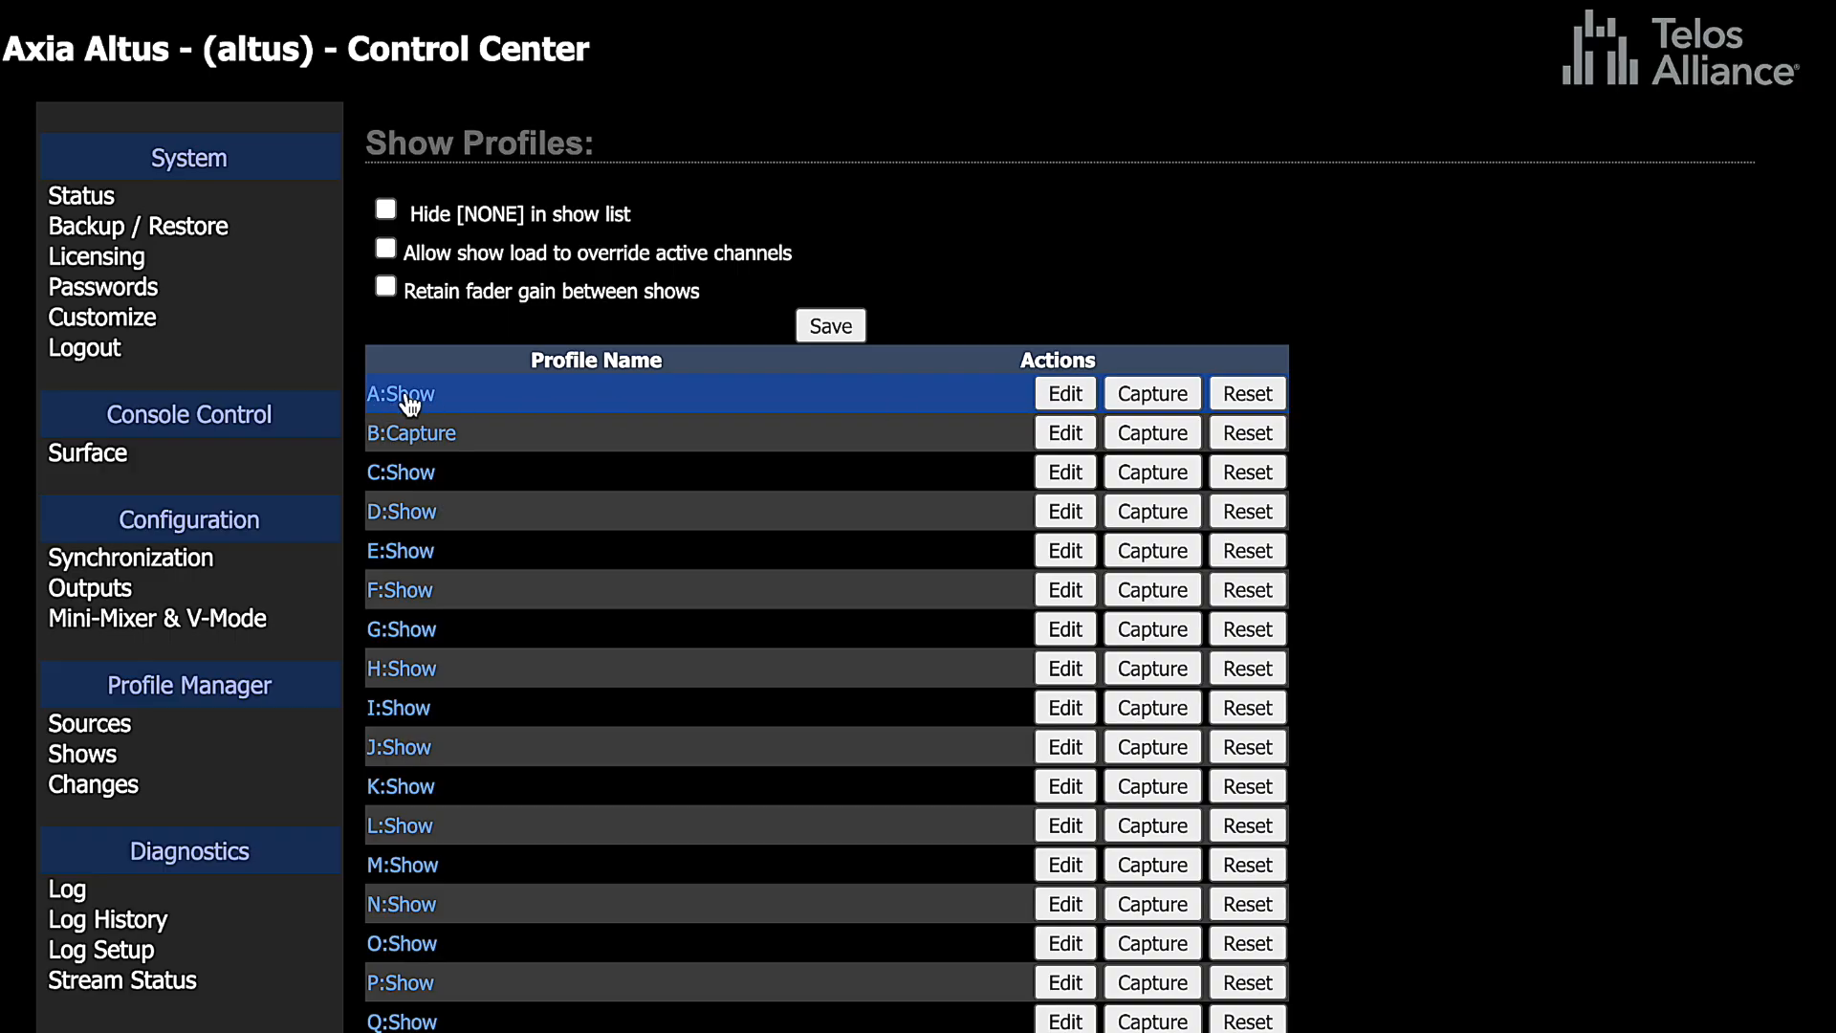
pyautogui.click(1067, 396)
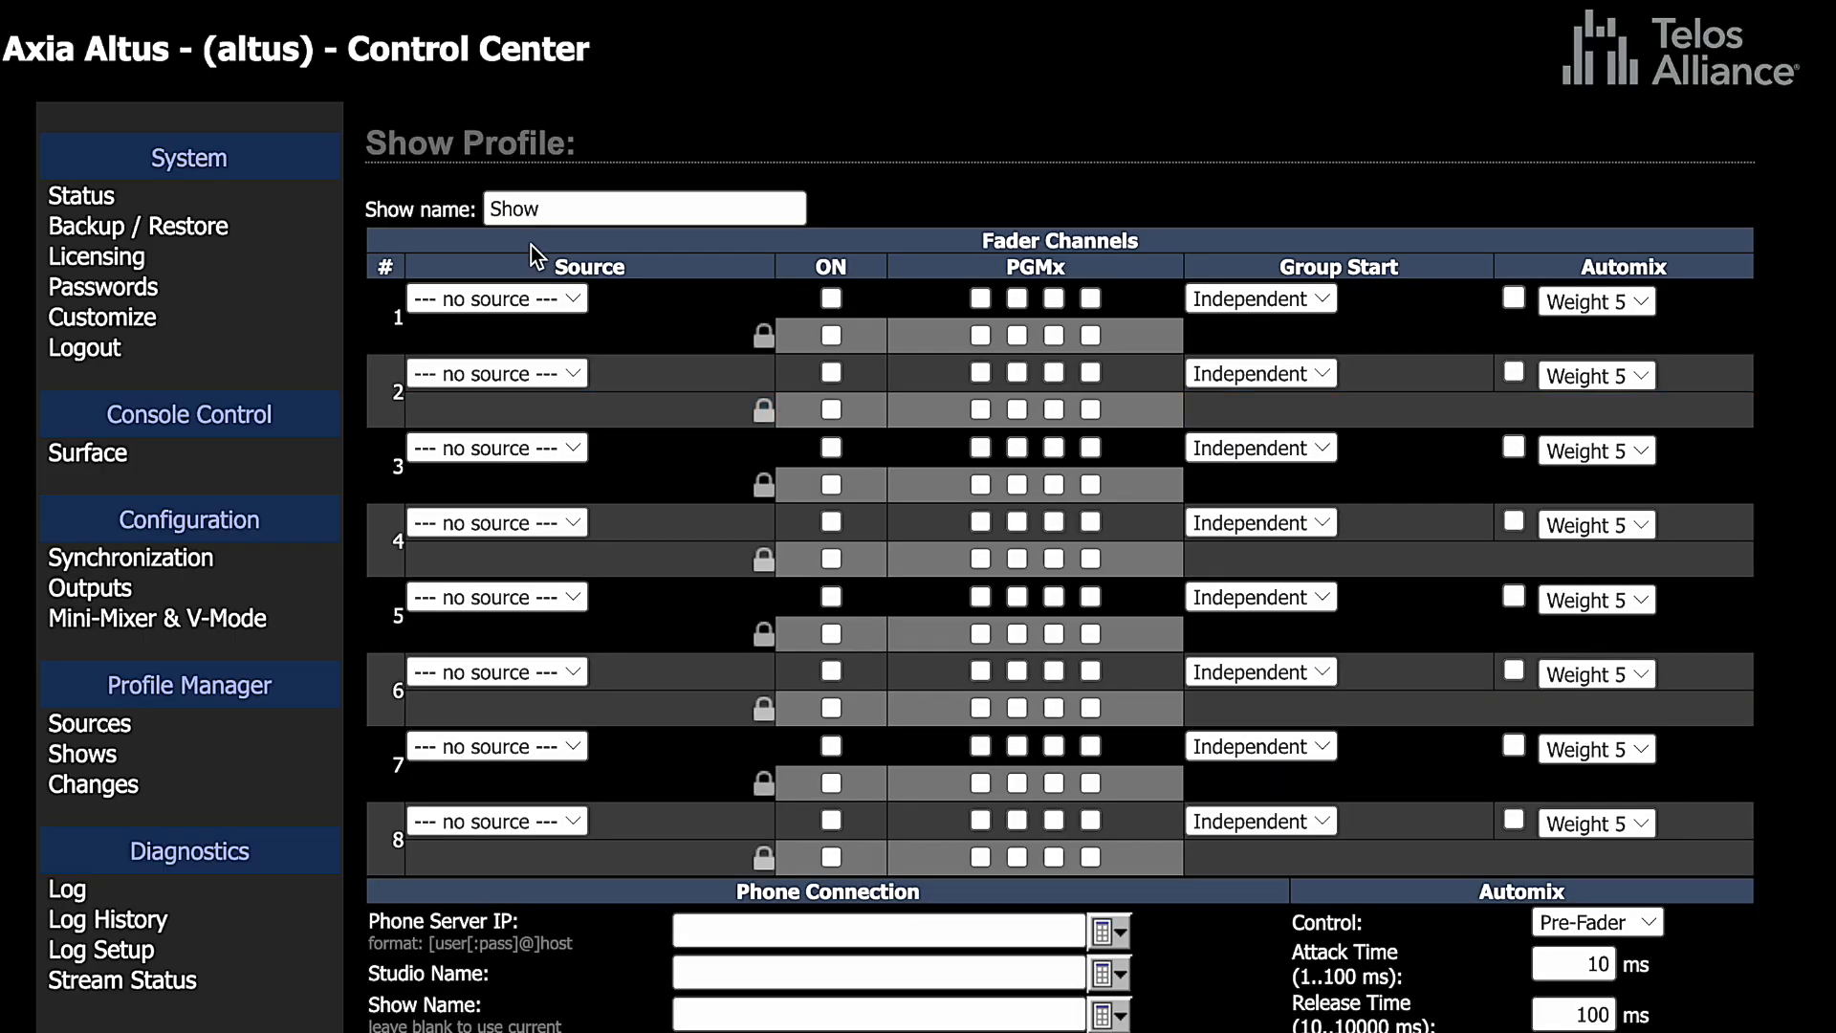
pyautogui.doubleClick(583, 212)
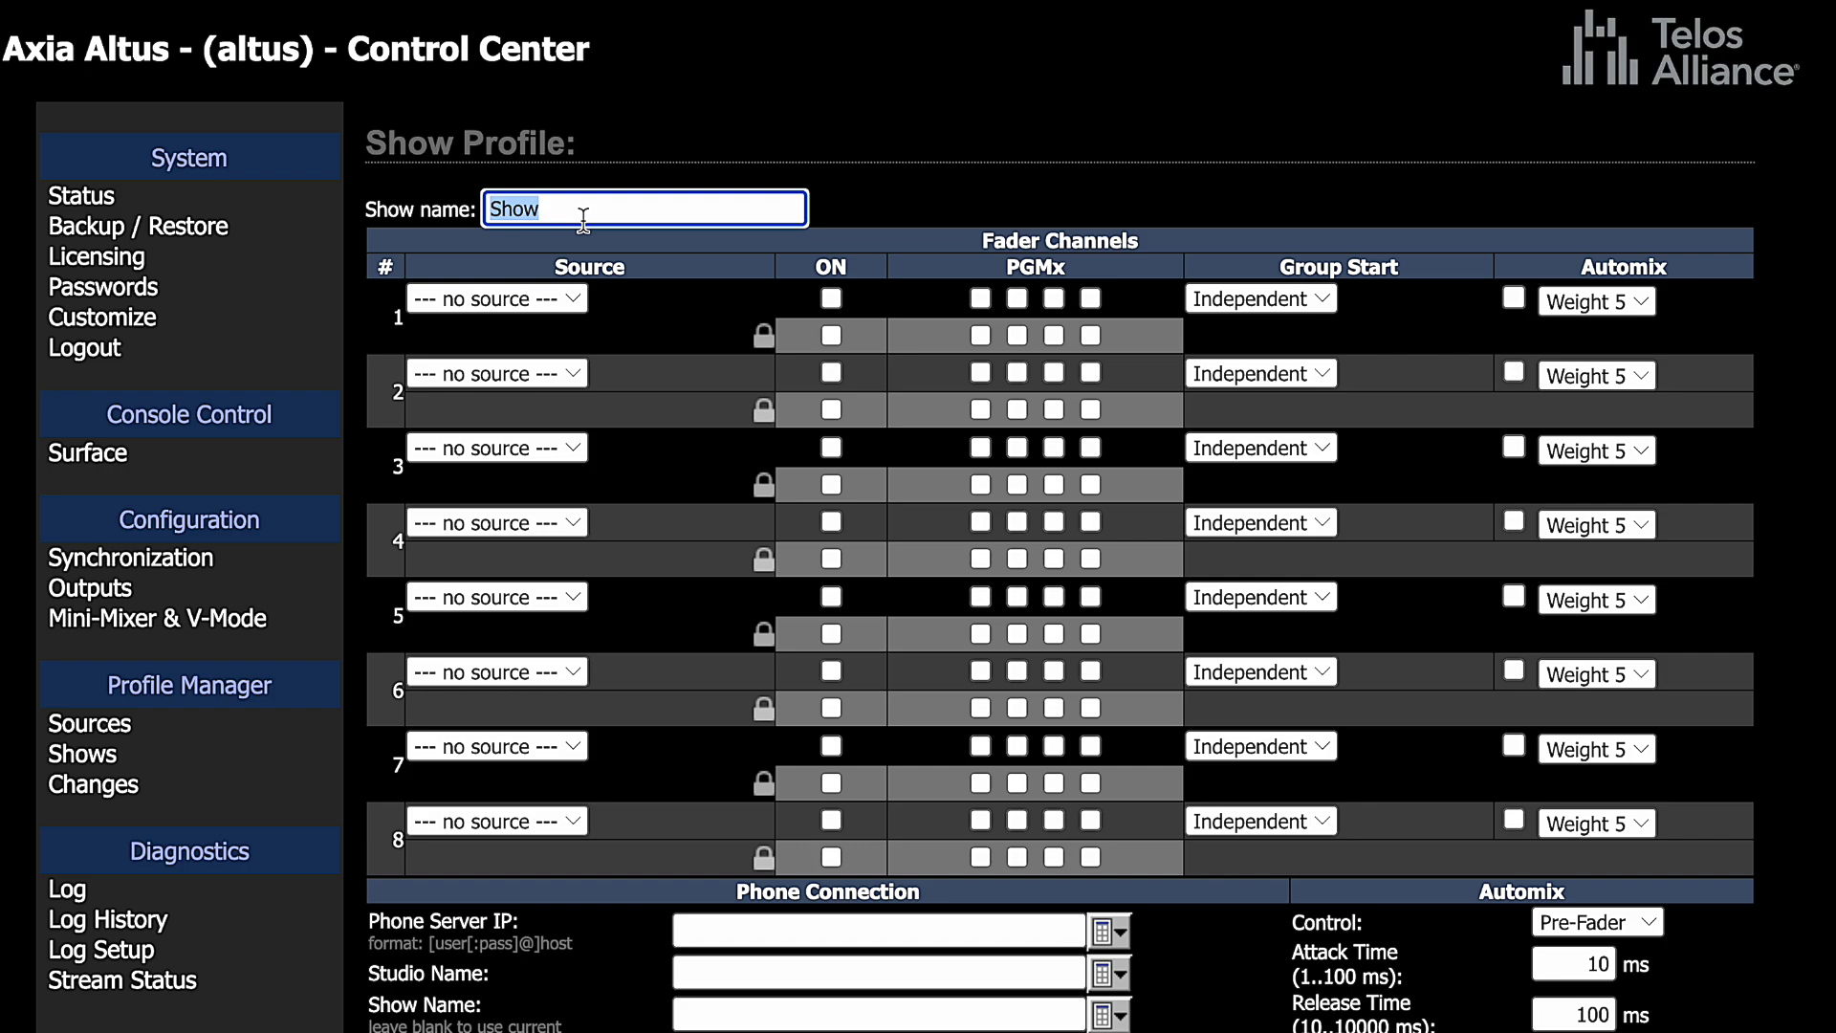
pyautogui.write('Edited')
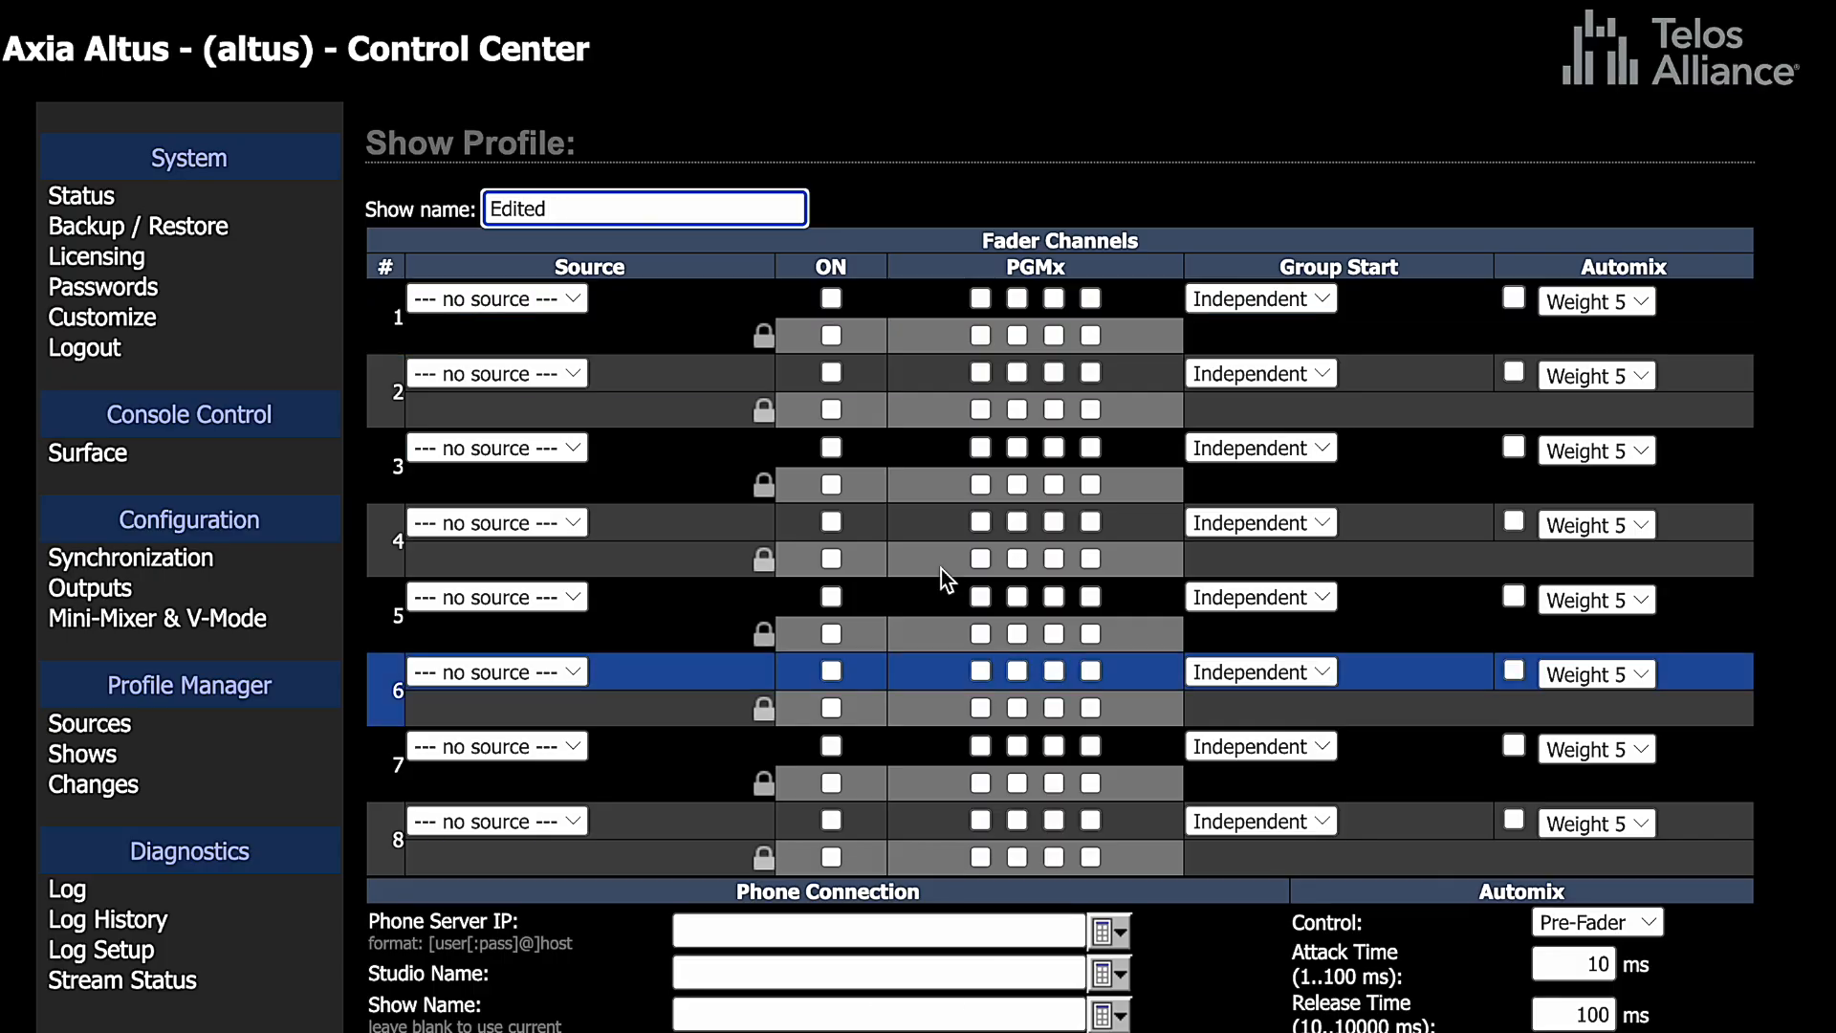
# Assign Boss Jock to fader channel 1, Prod PC to 2, Guest Mic to 4, Tuner A to 6 and Turntable to 7 in the profile.
pyautogui.click(572, 298)
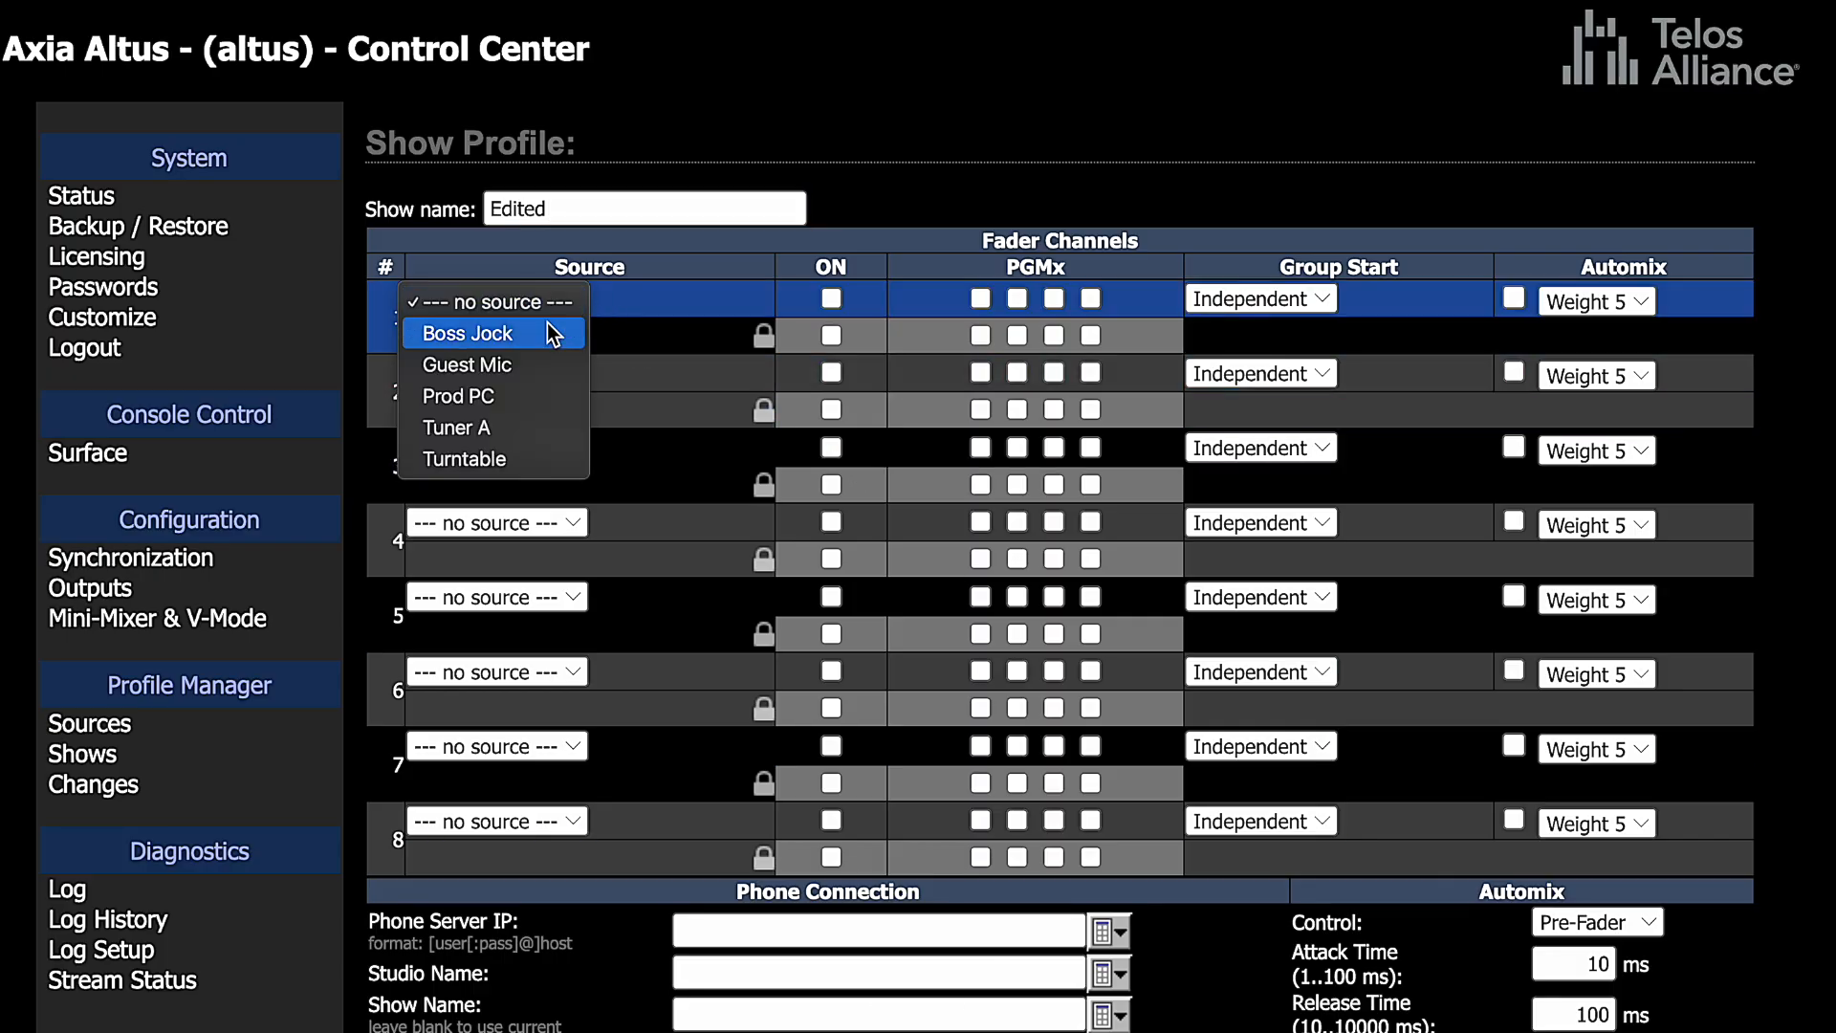
pyautogui.click(547, 331)
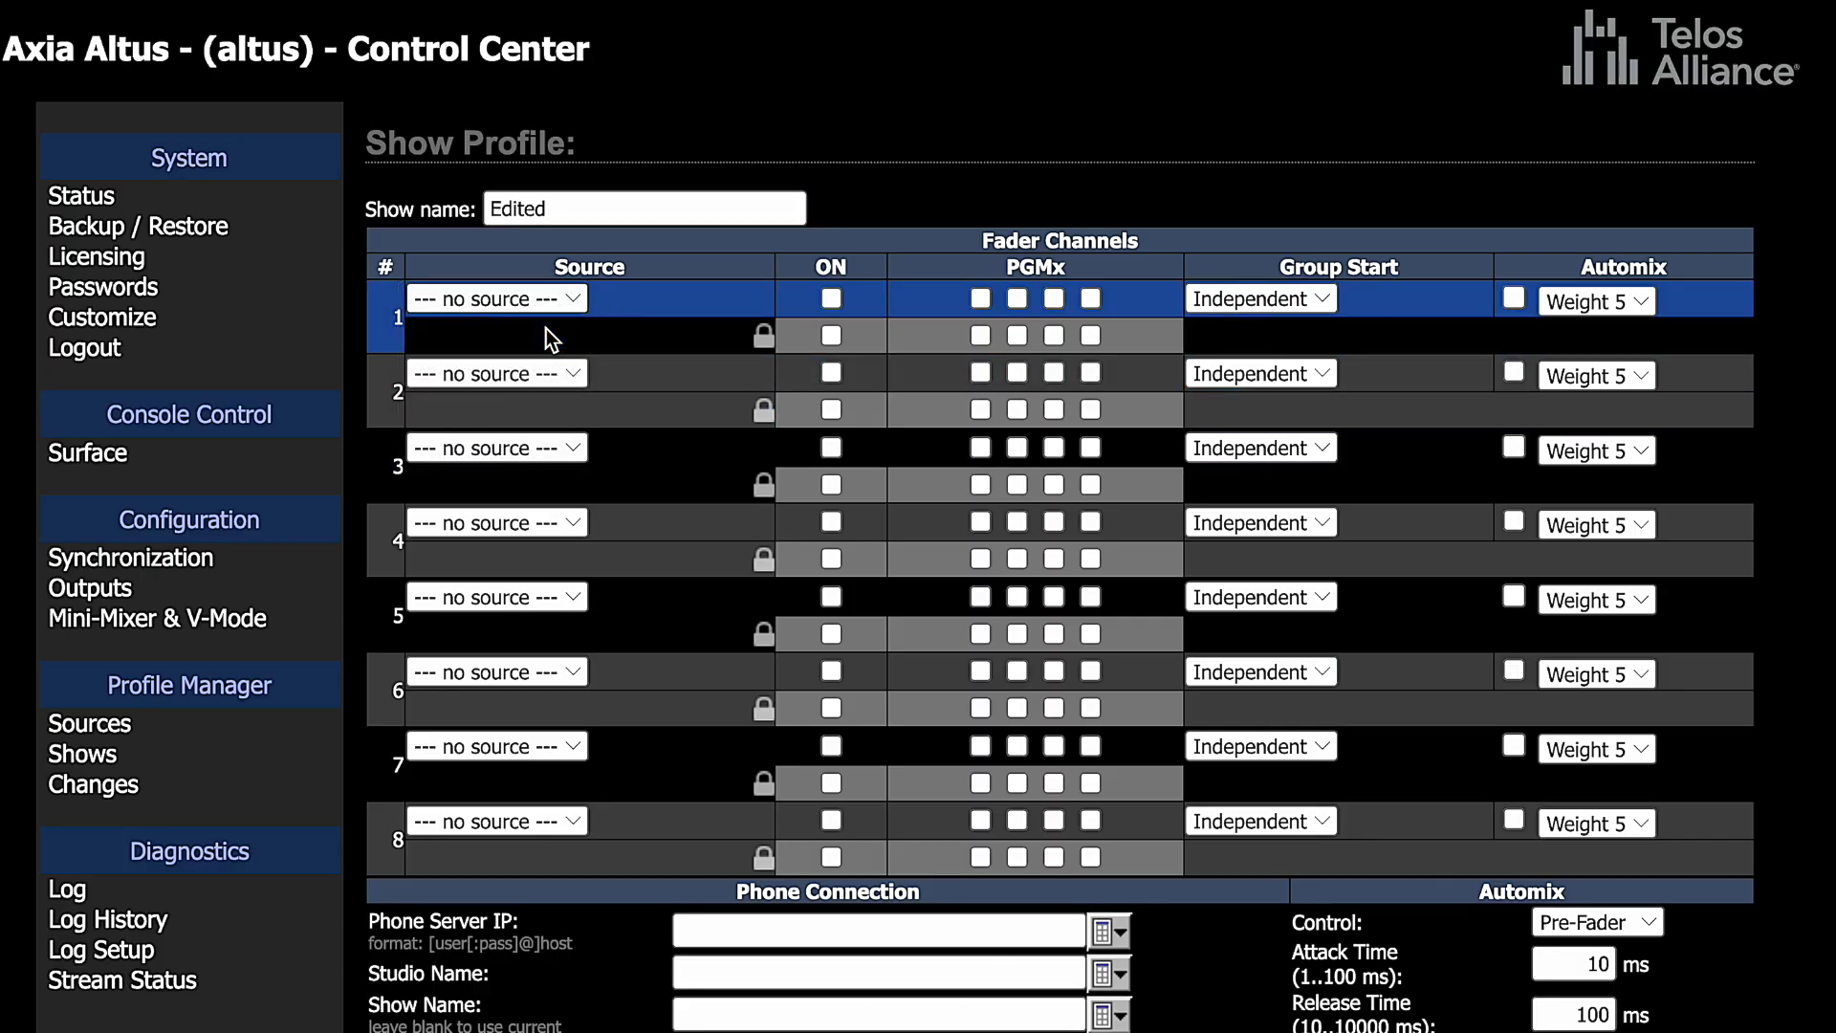
pyautogui.click(572, 375)
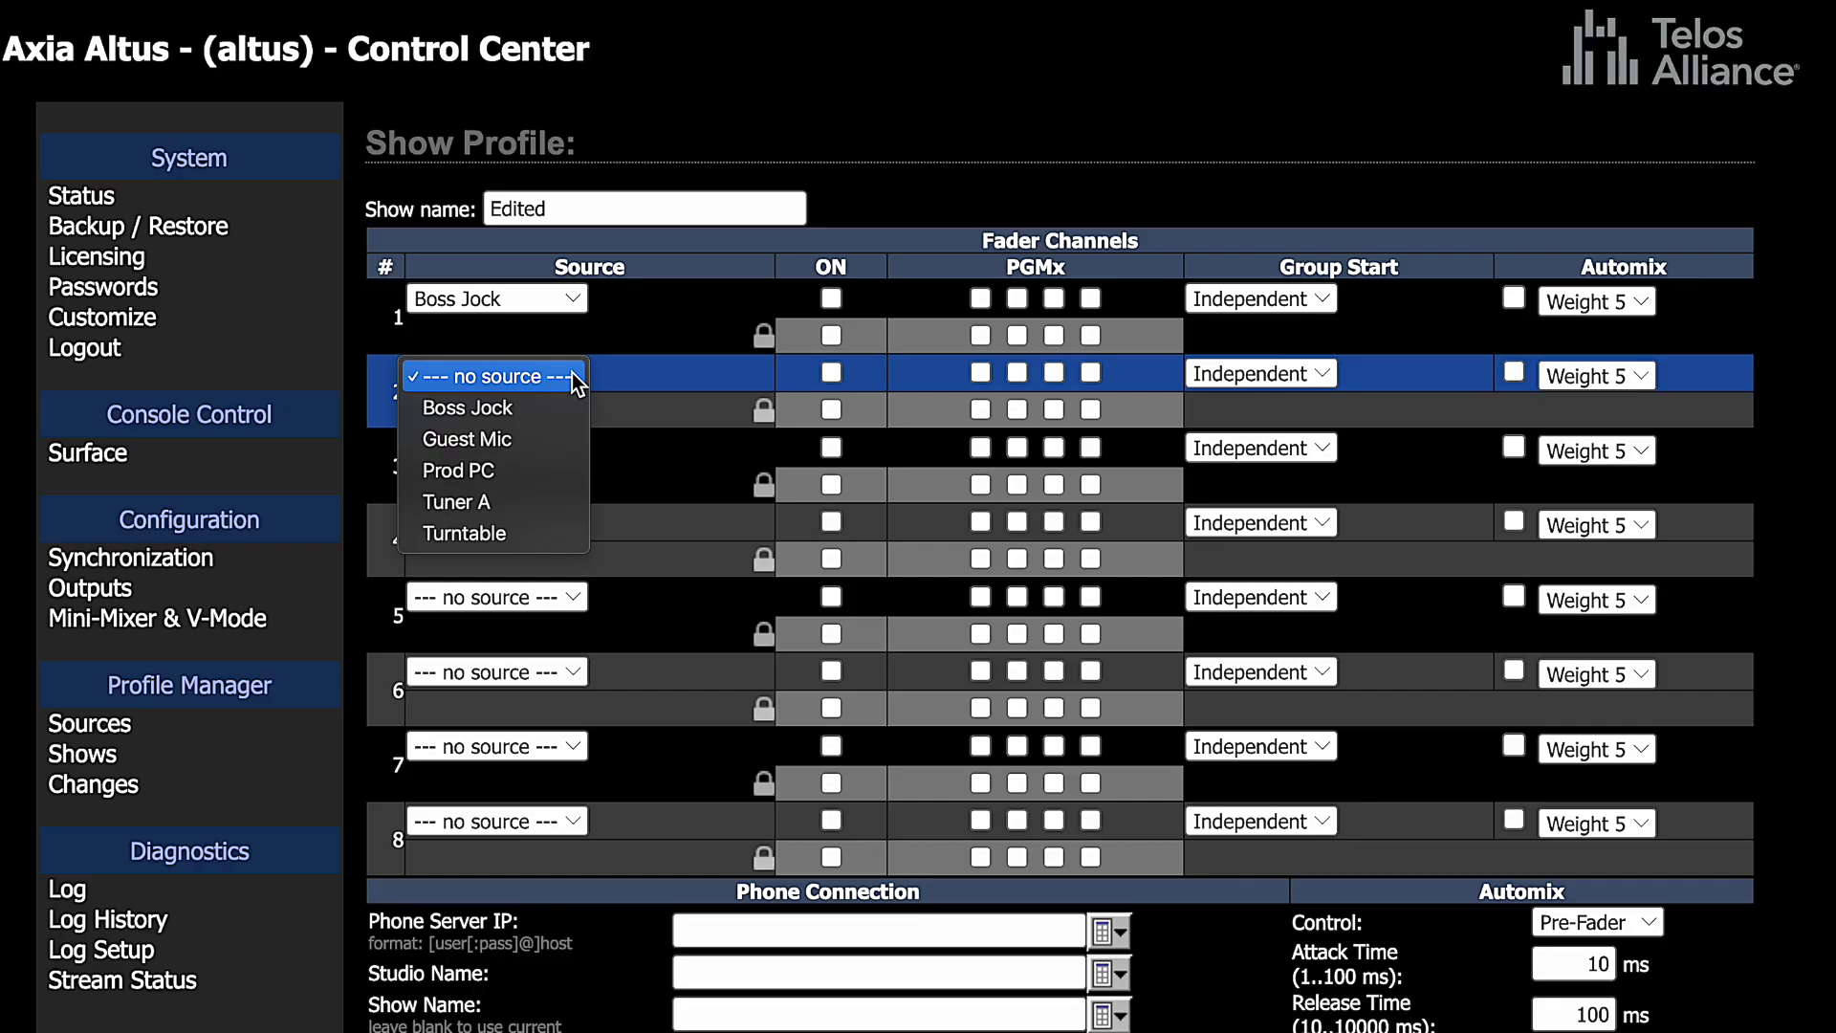
pyautogui.click(524, 474)
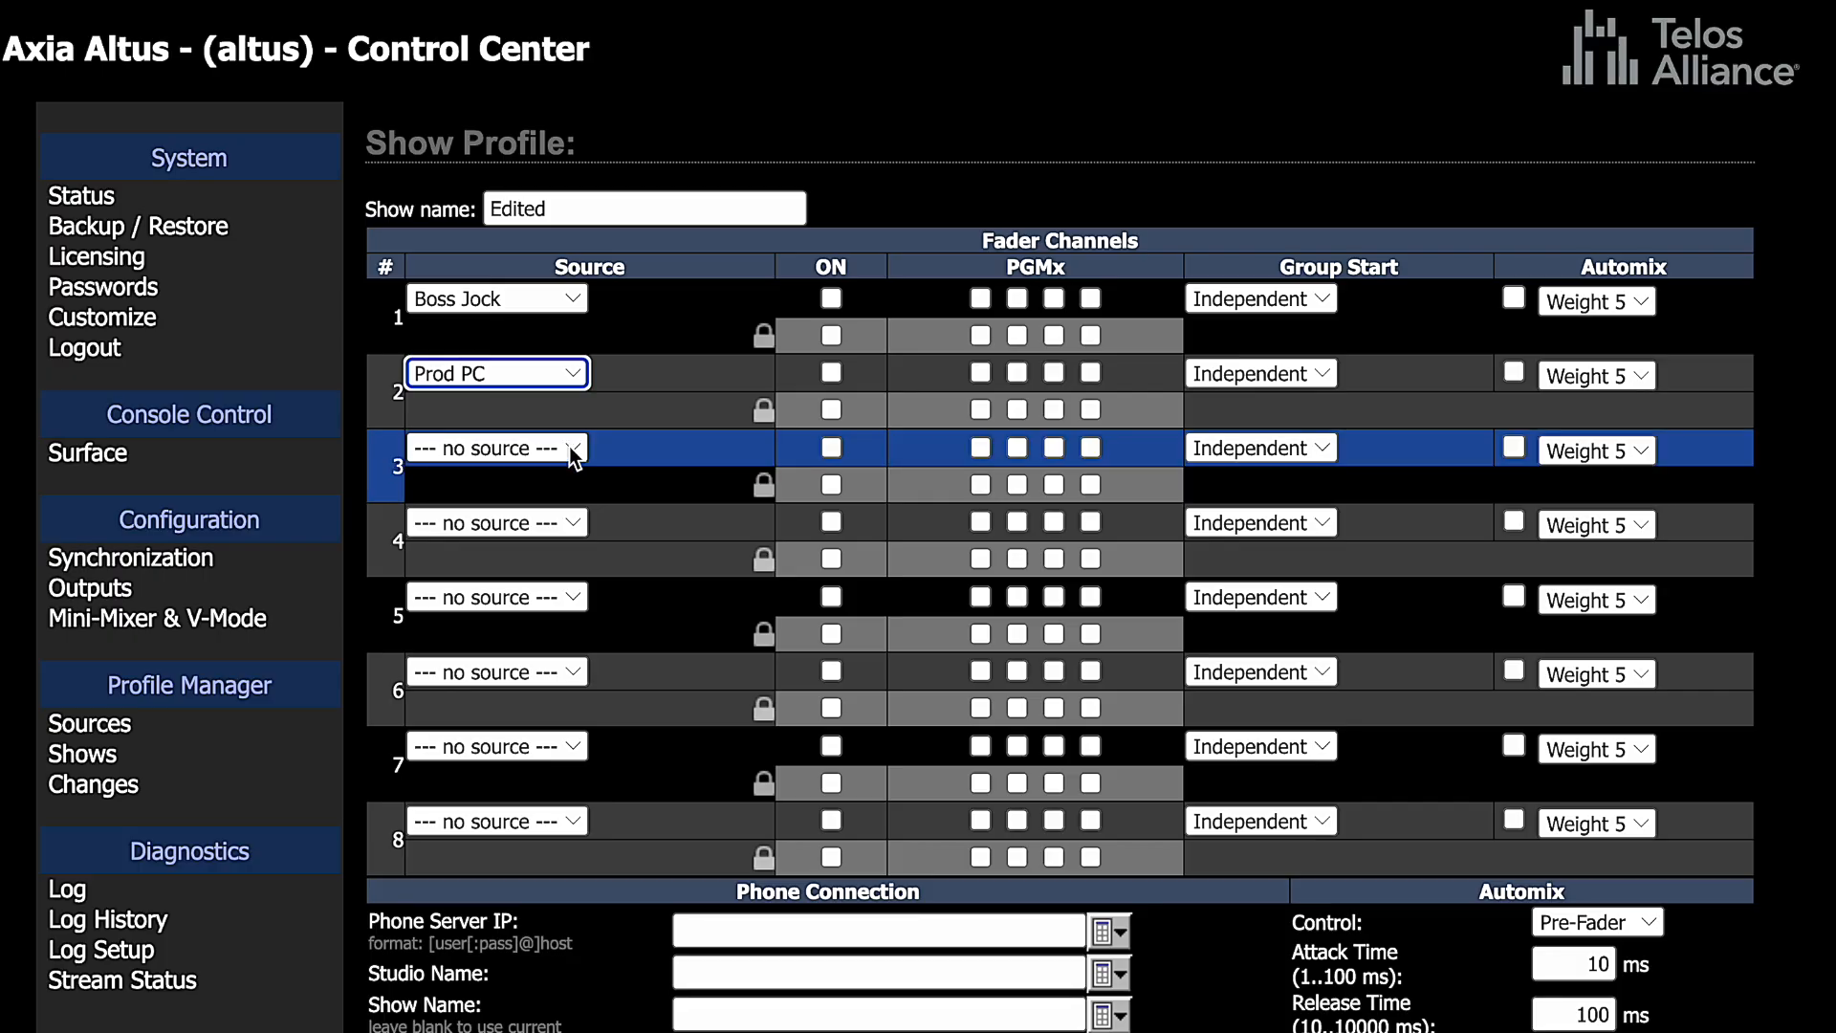
pyautogui.click(570, 524)
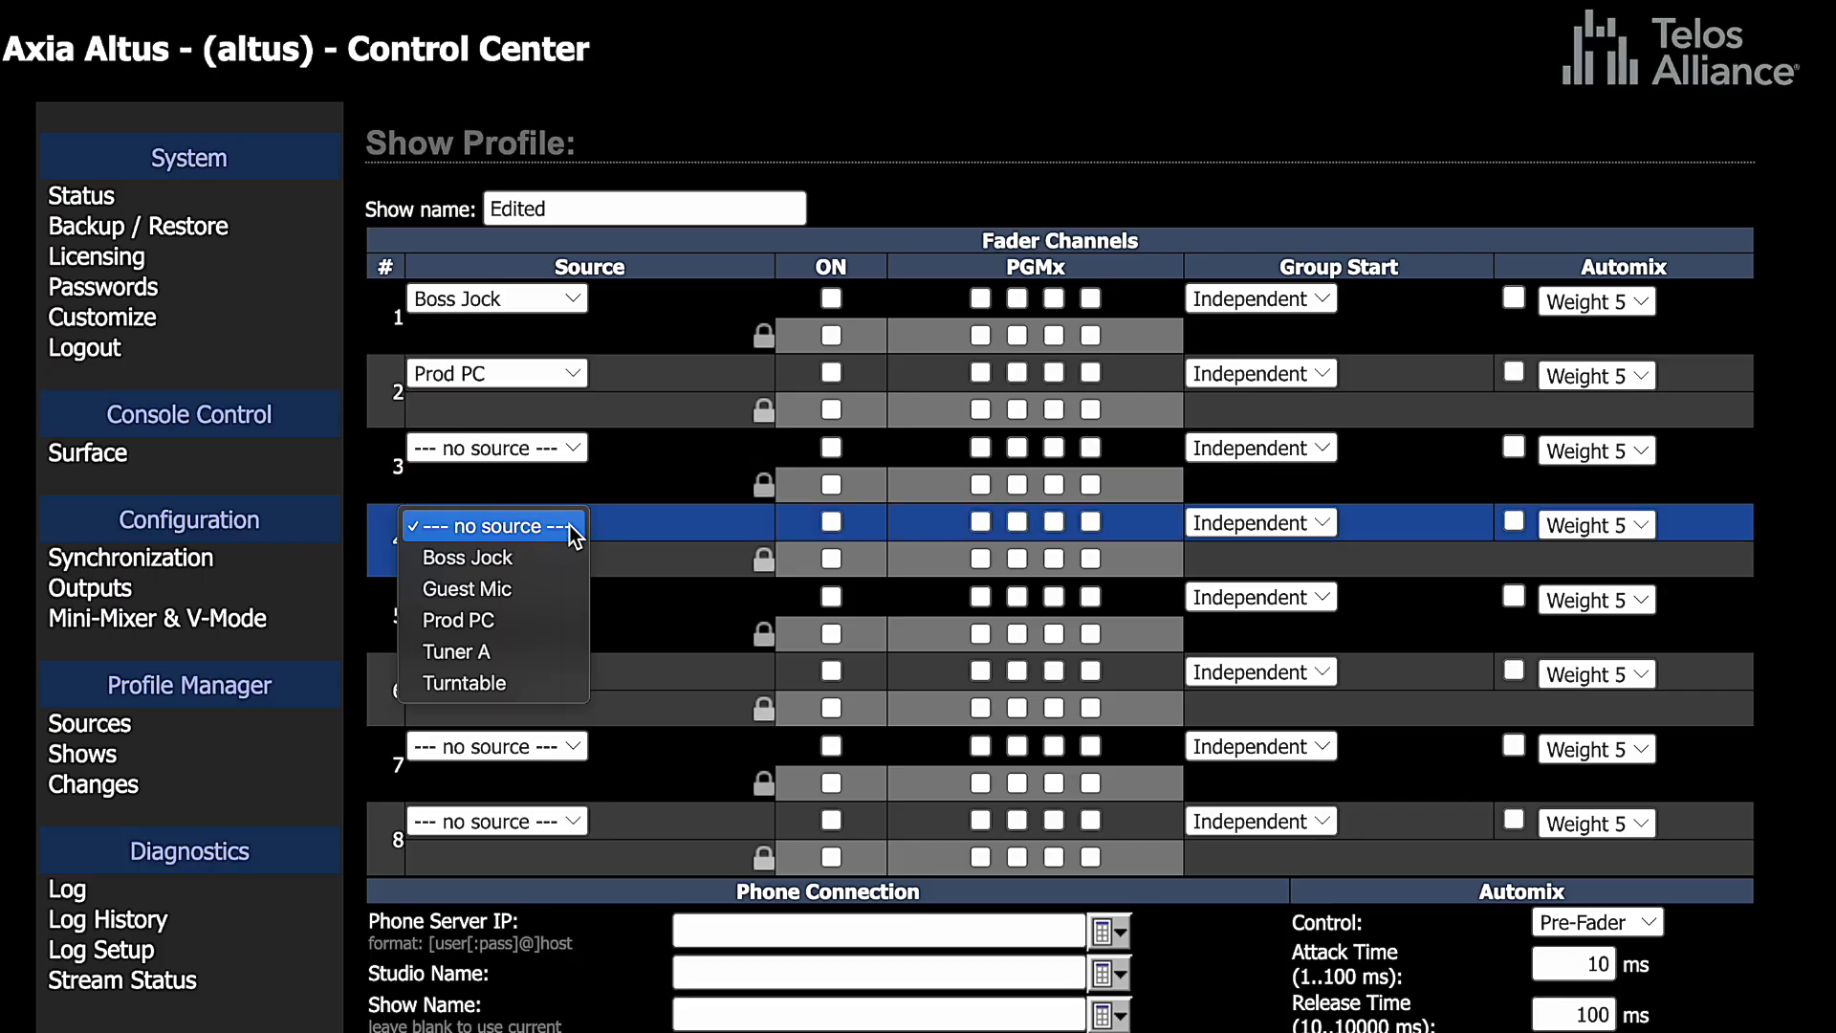
pyautogui.click(525, 586)
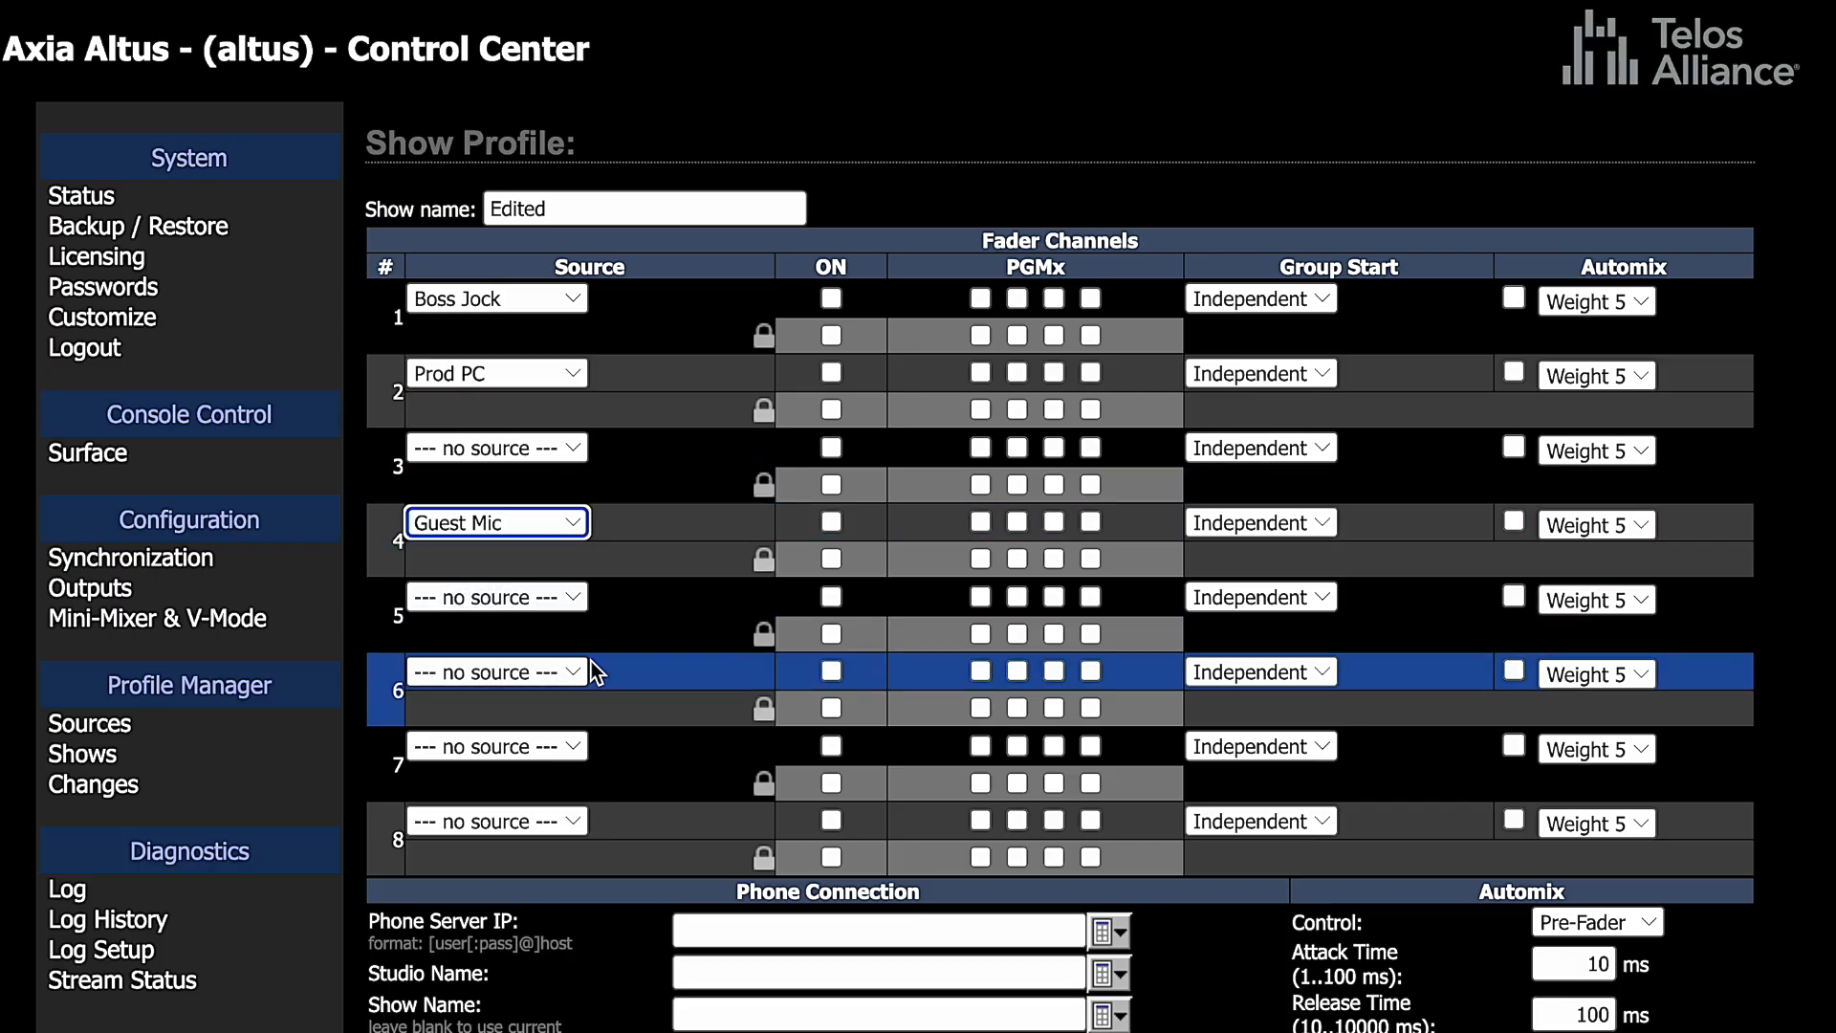
pyautogui.click(583, 674)
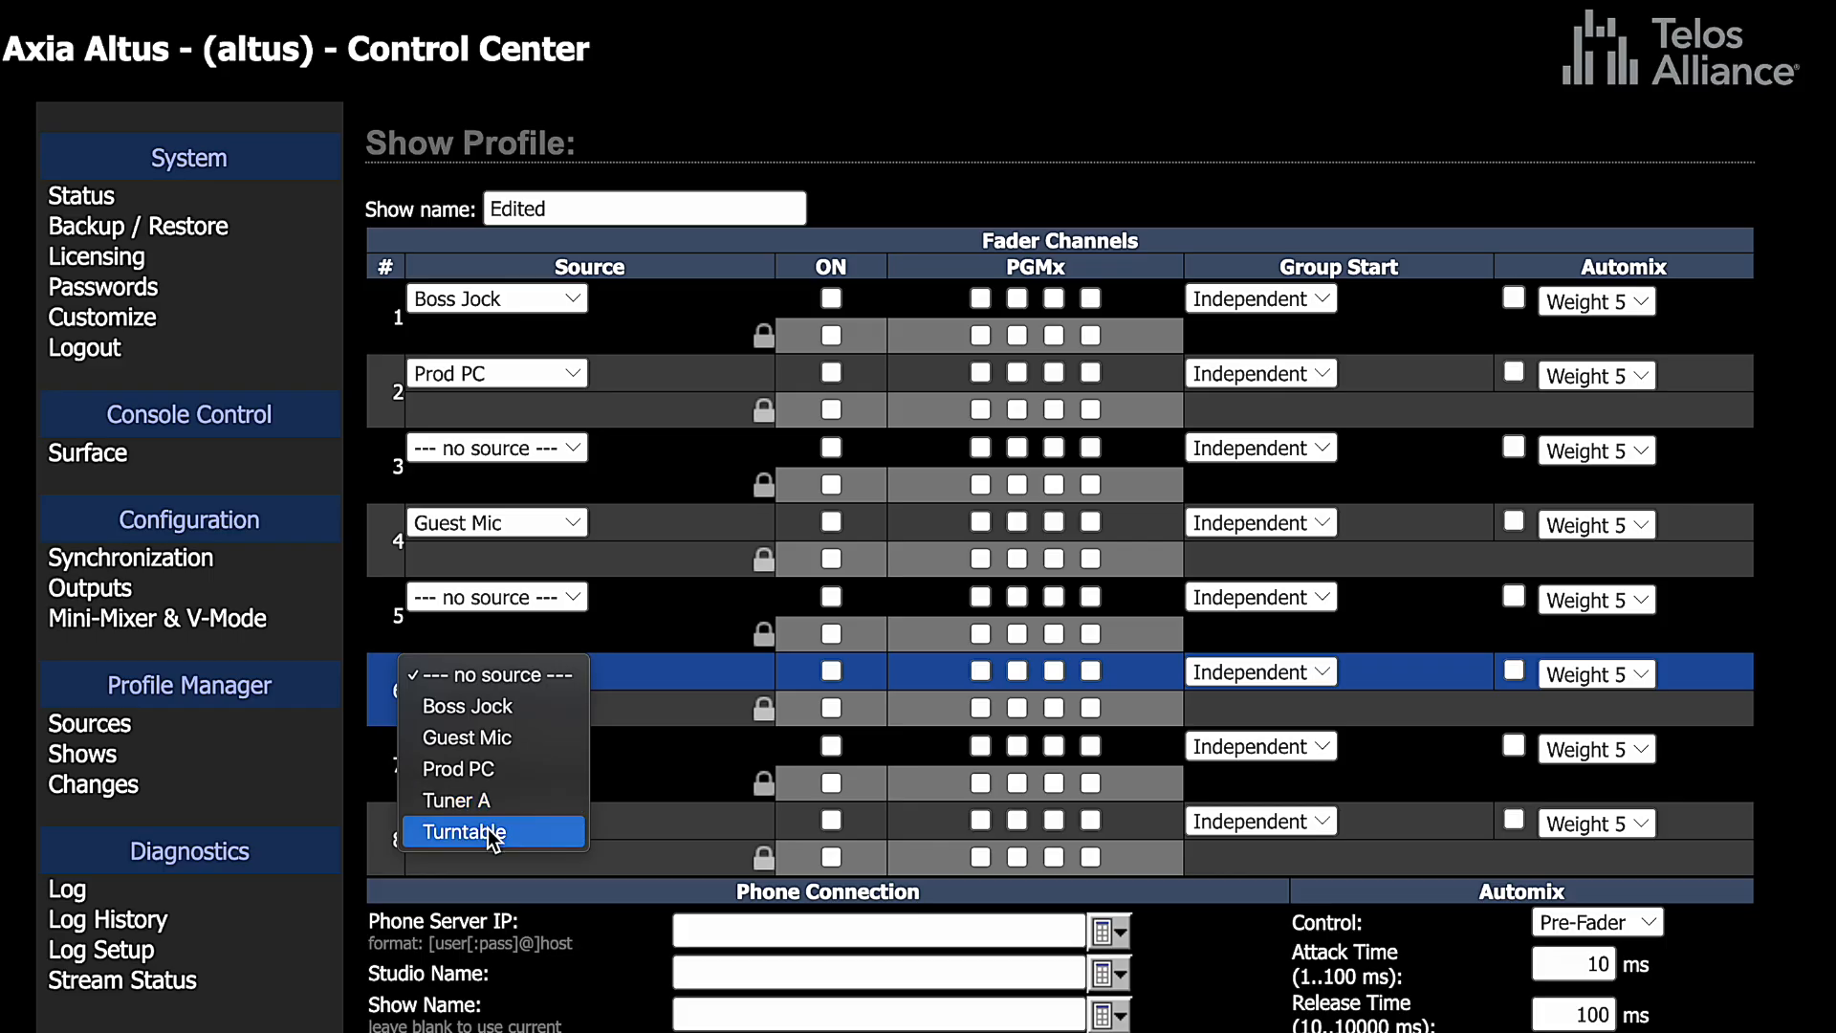
pyautogui.click(507, 803)
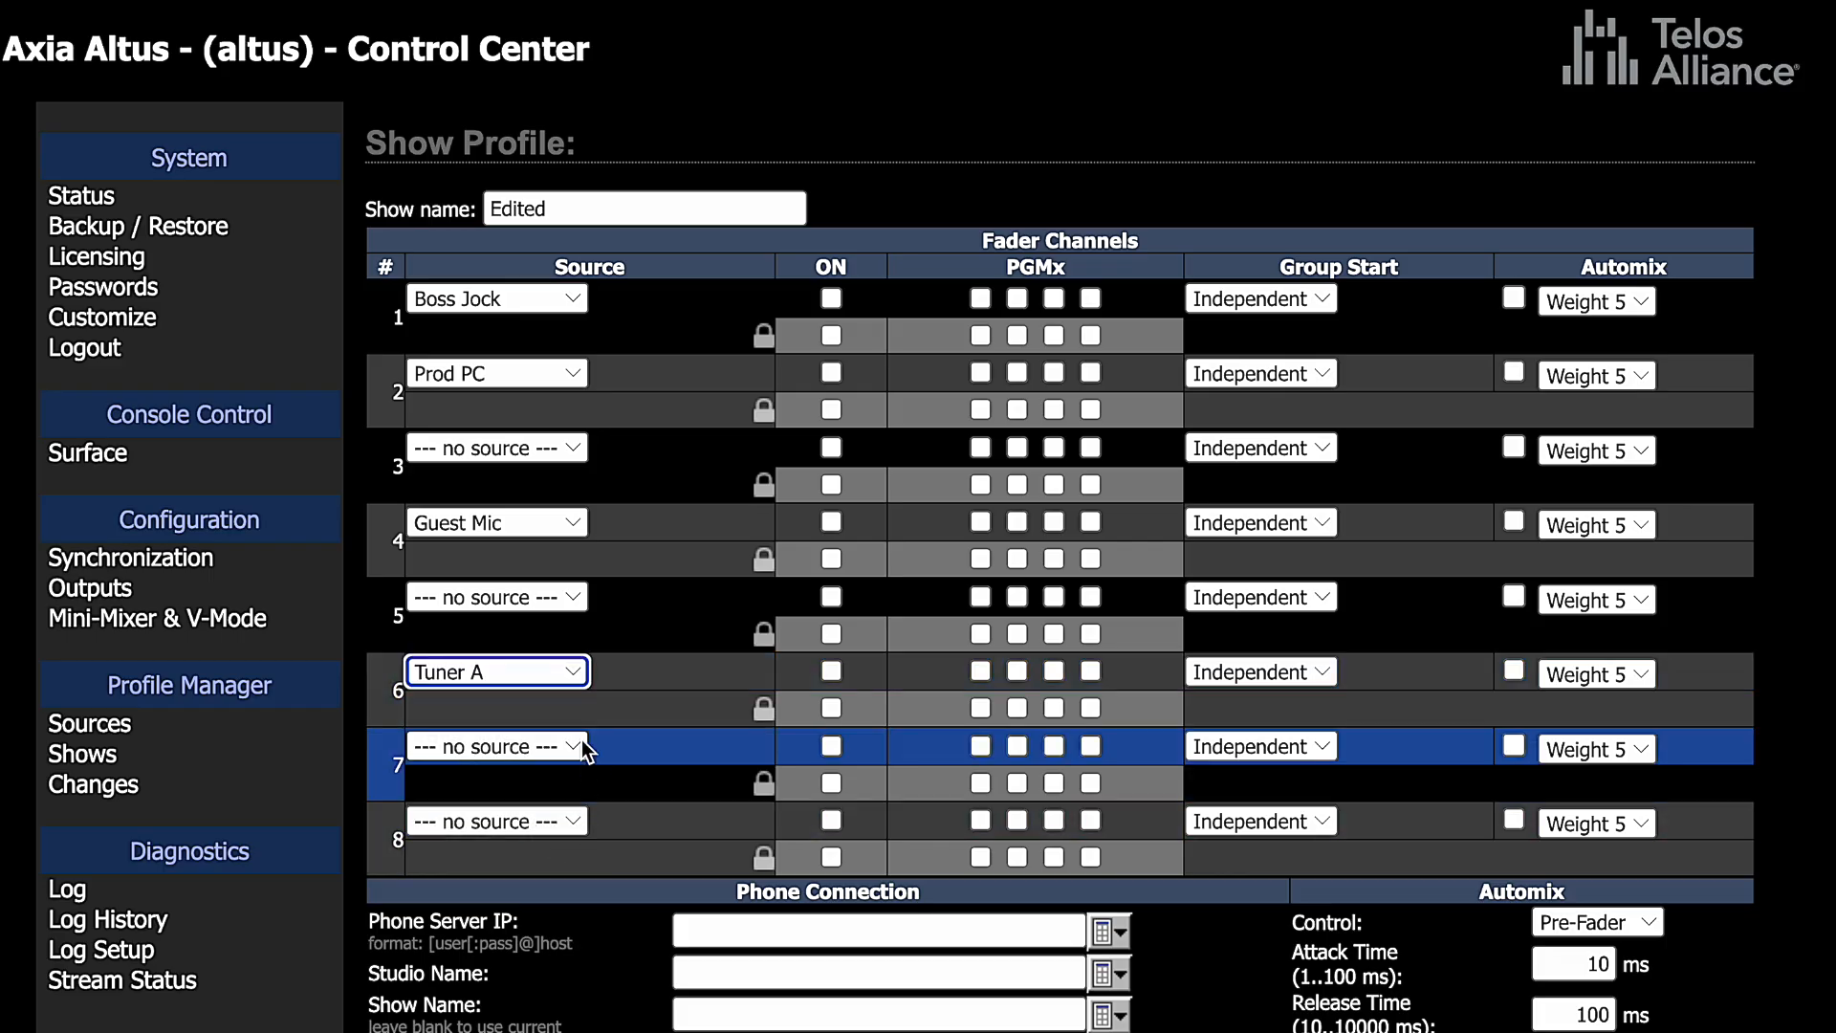
pyautogui.click(572, 746)
pyautogui.click(493, 907)
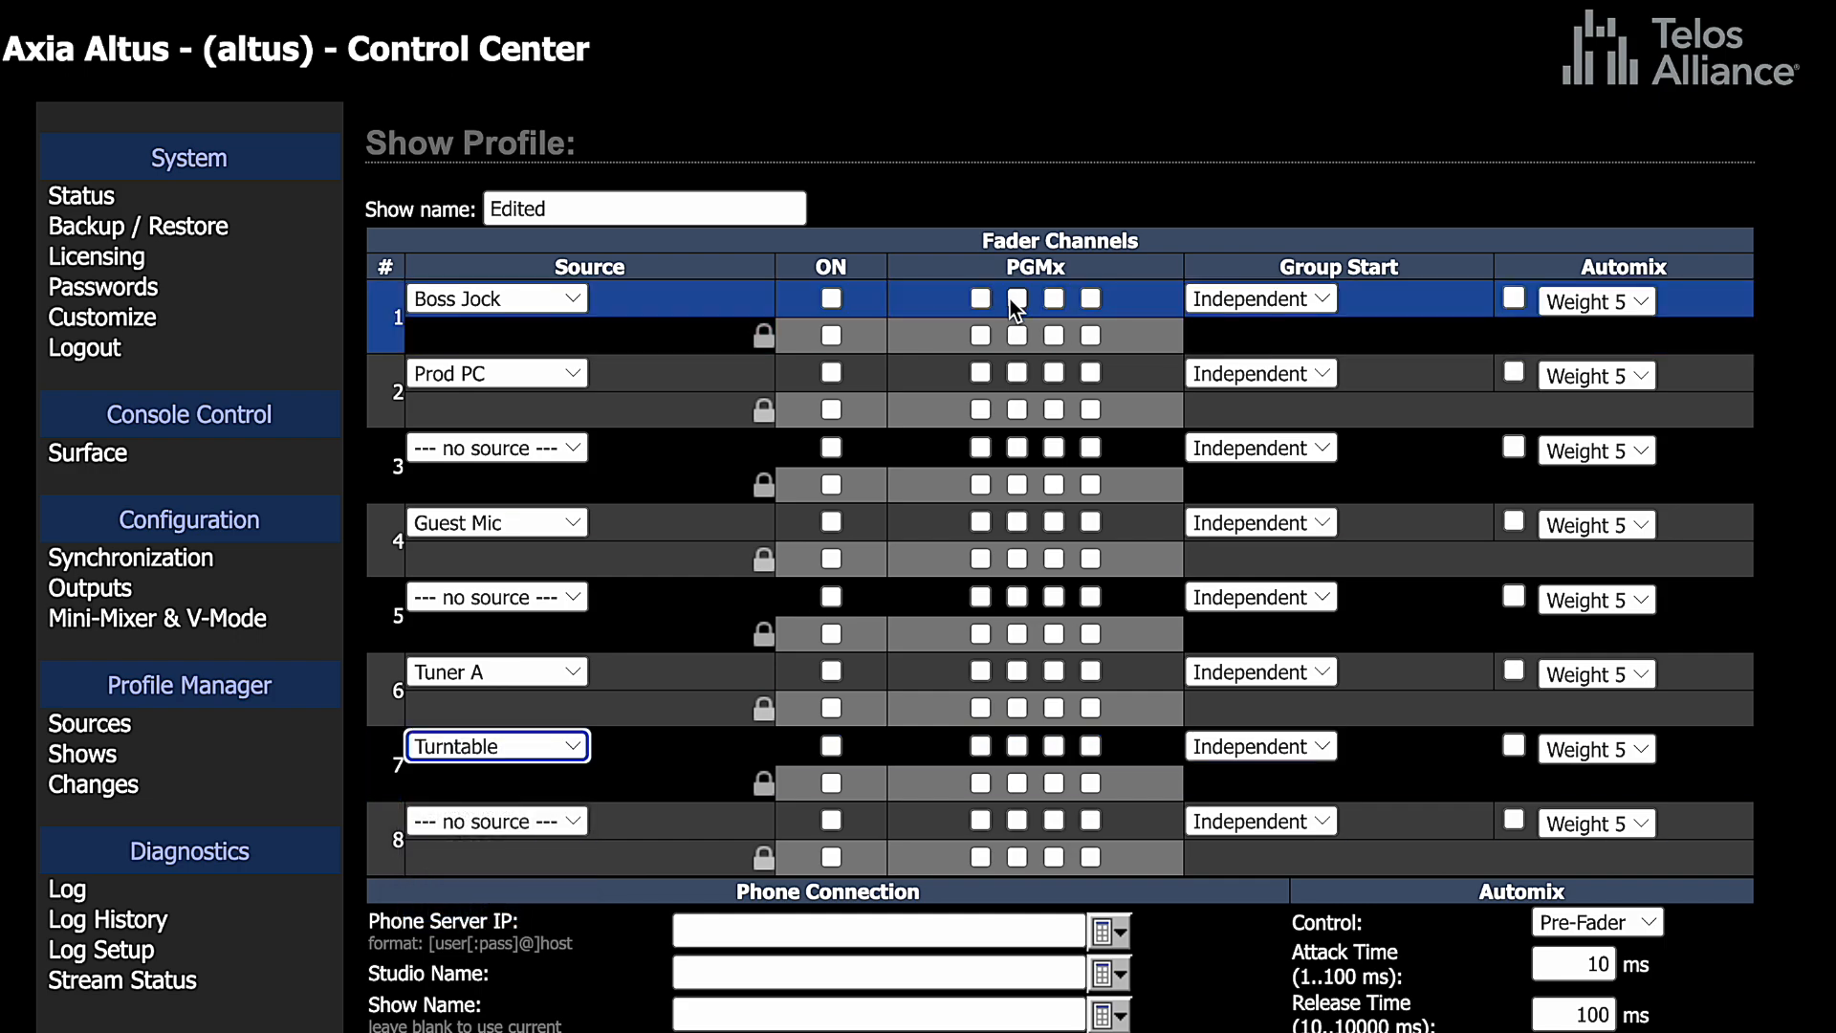
# Assign all four program buses to the Boss Jock, Prod PC, Guest Mic, Tuner A and Turntable channels in the profile.
pyautogui.click(981, 299)
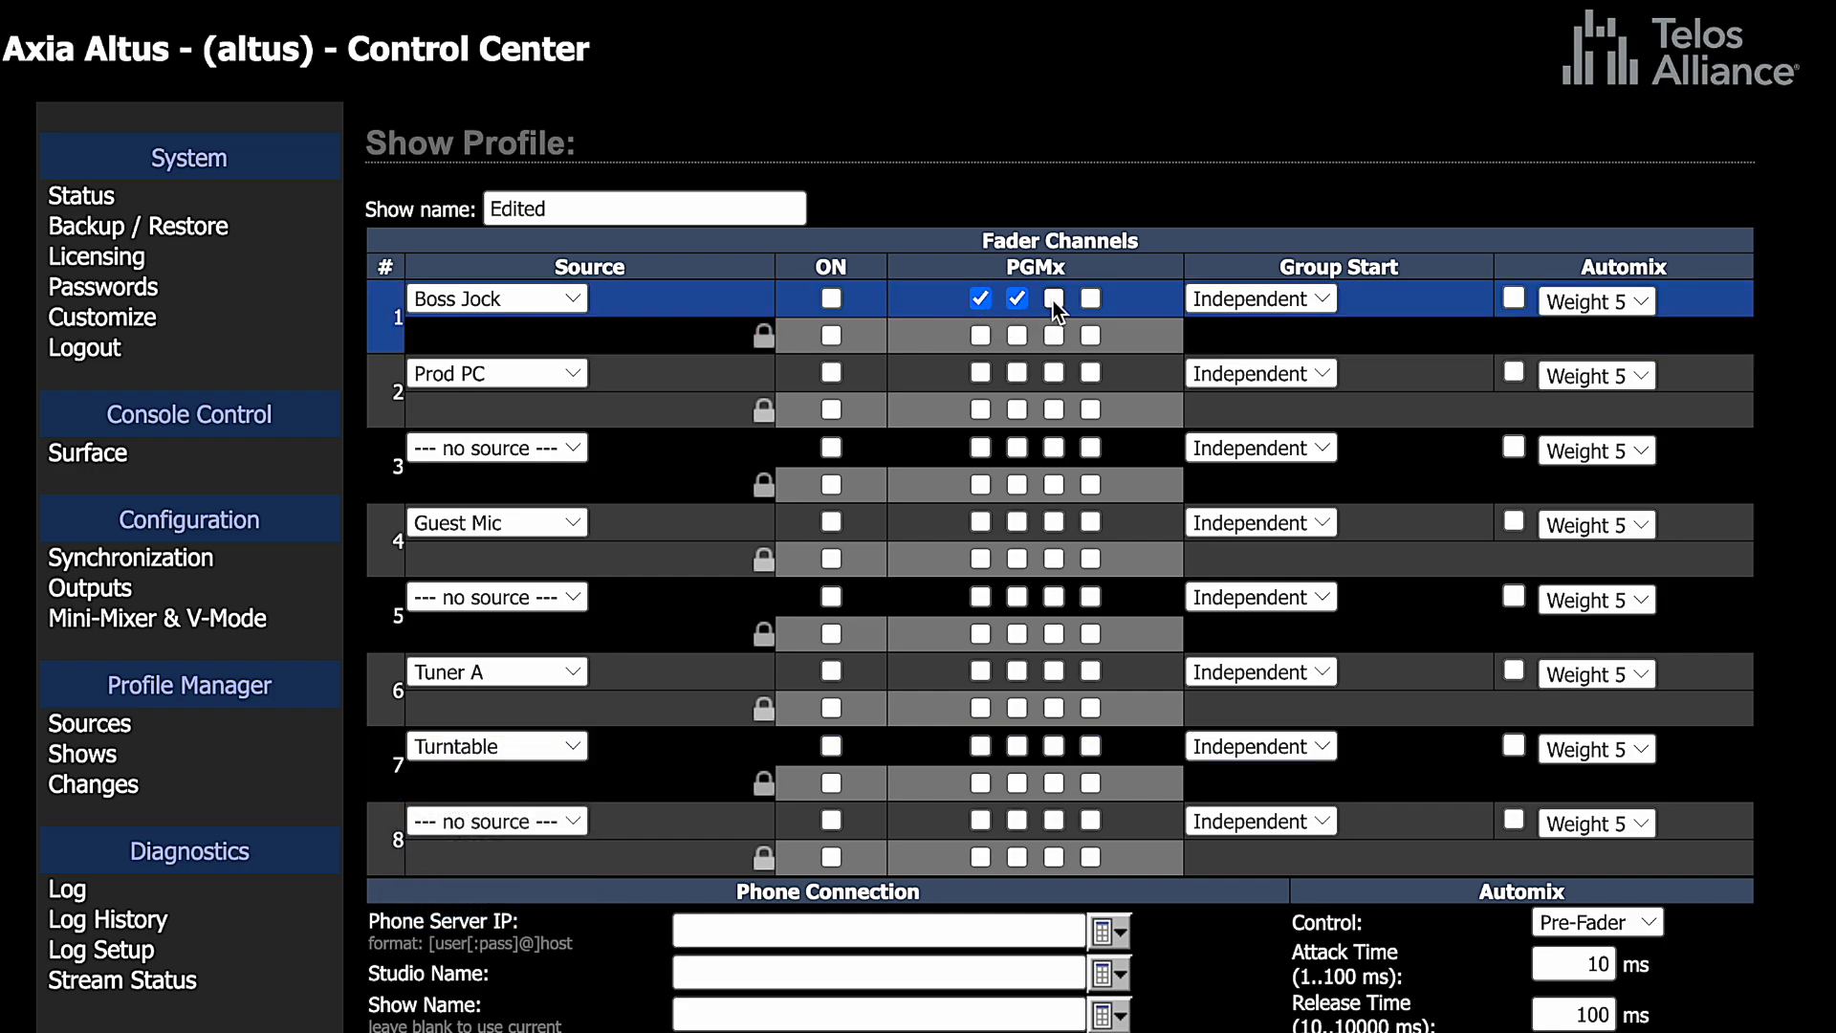
pyautogui.click(1090, 299)
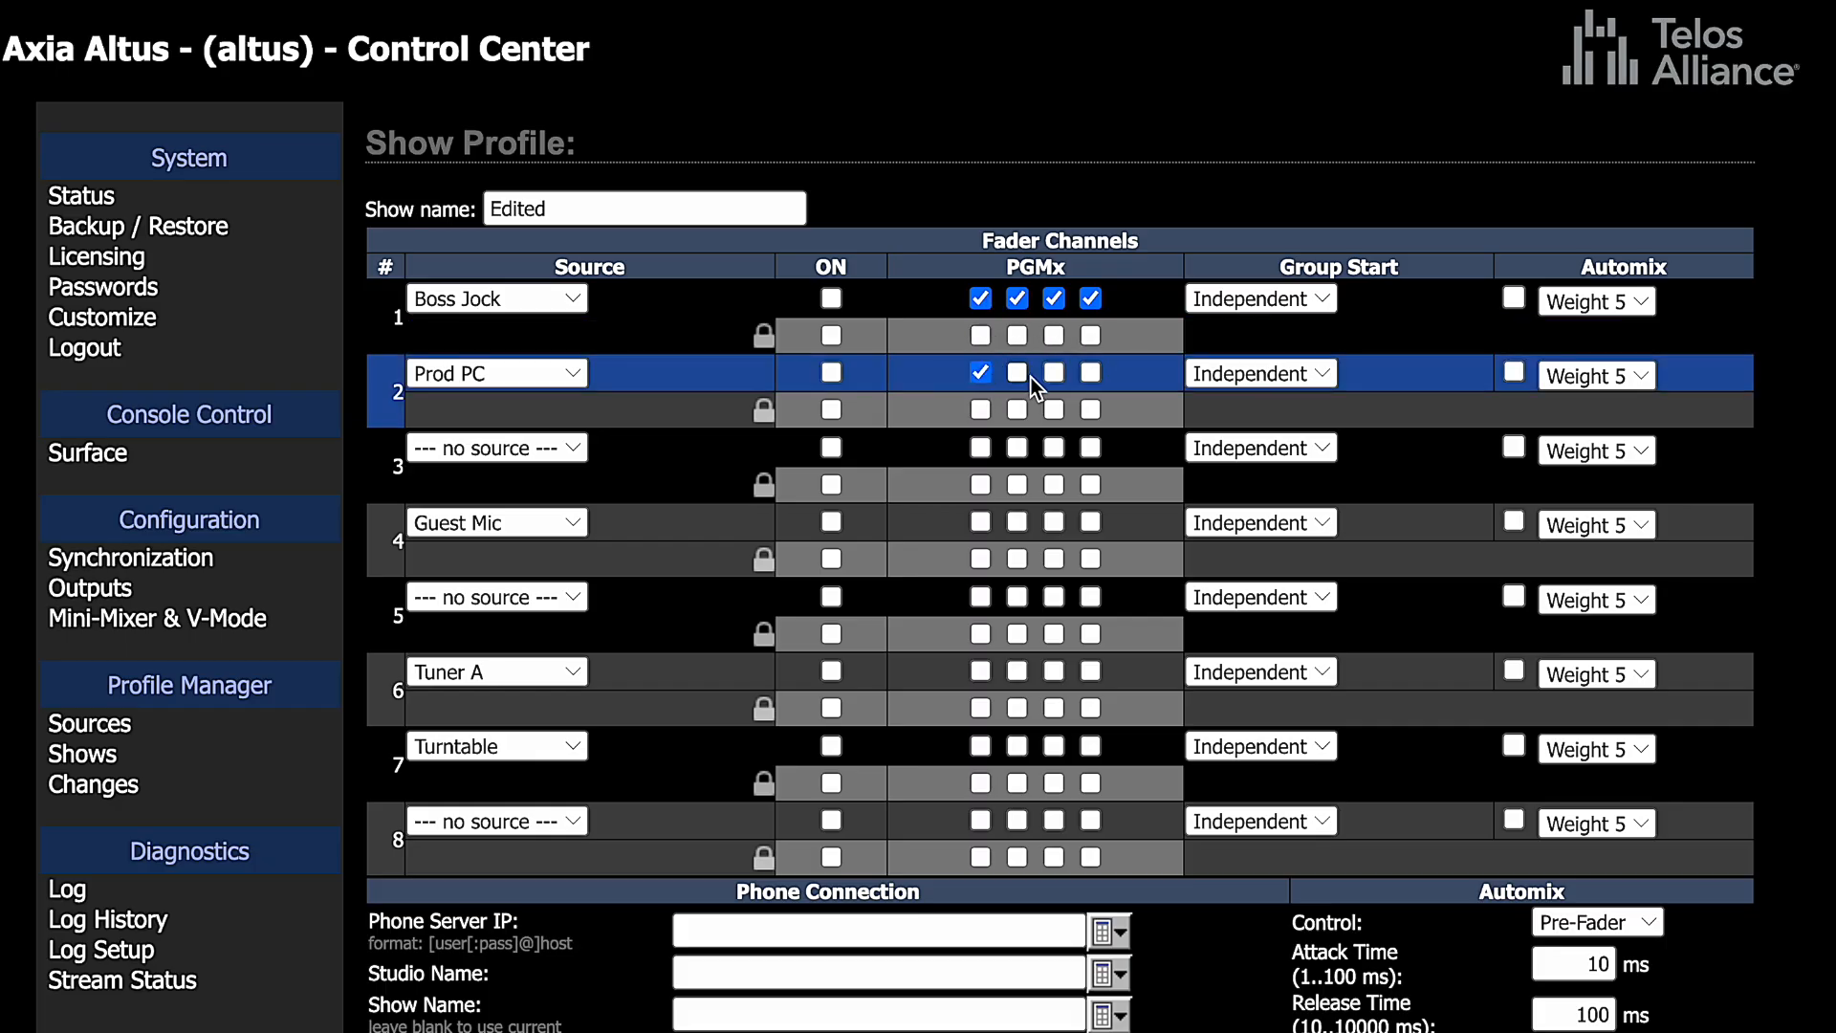
pyautogui.click(1091, 377)
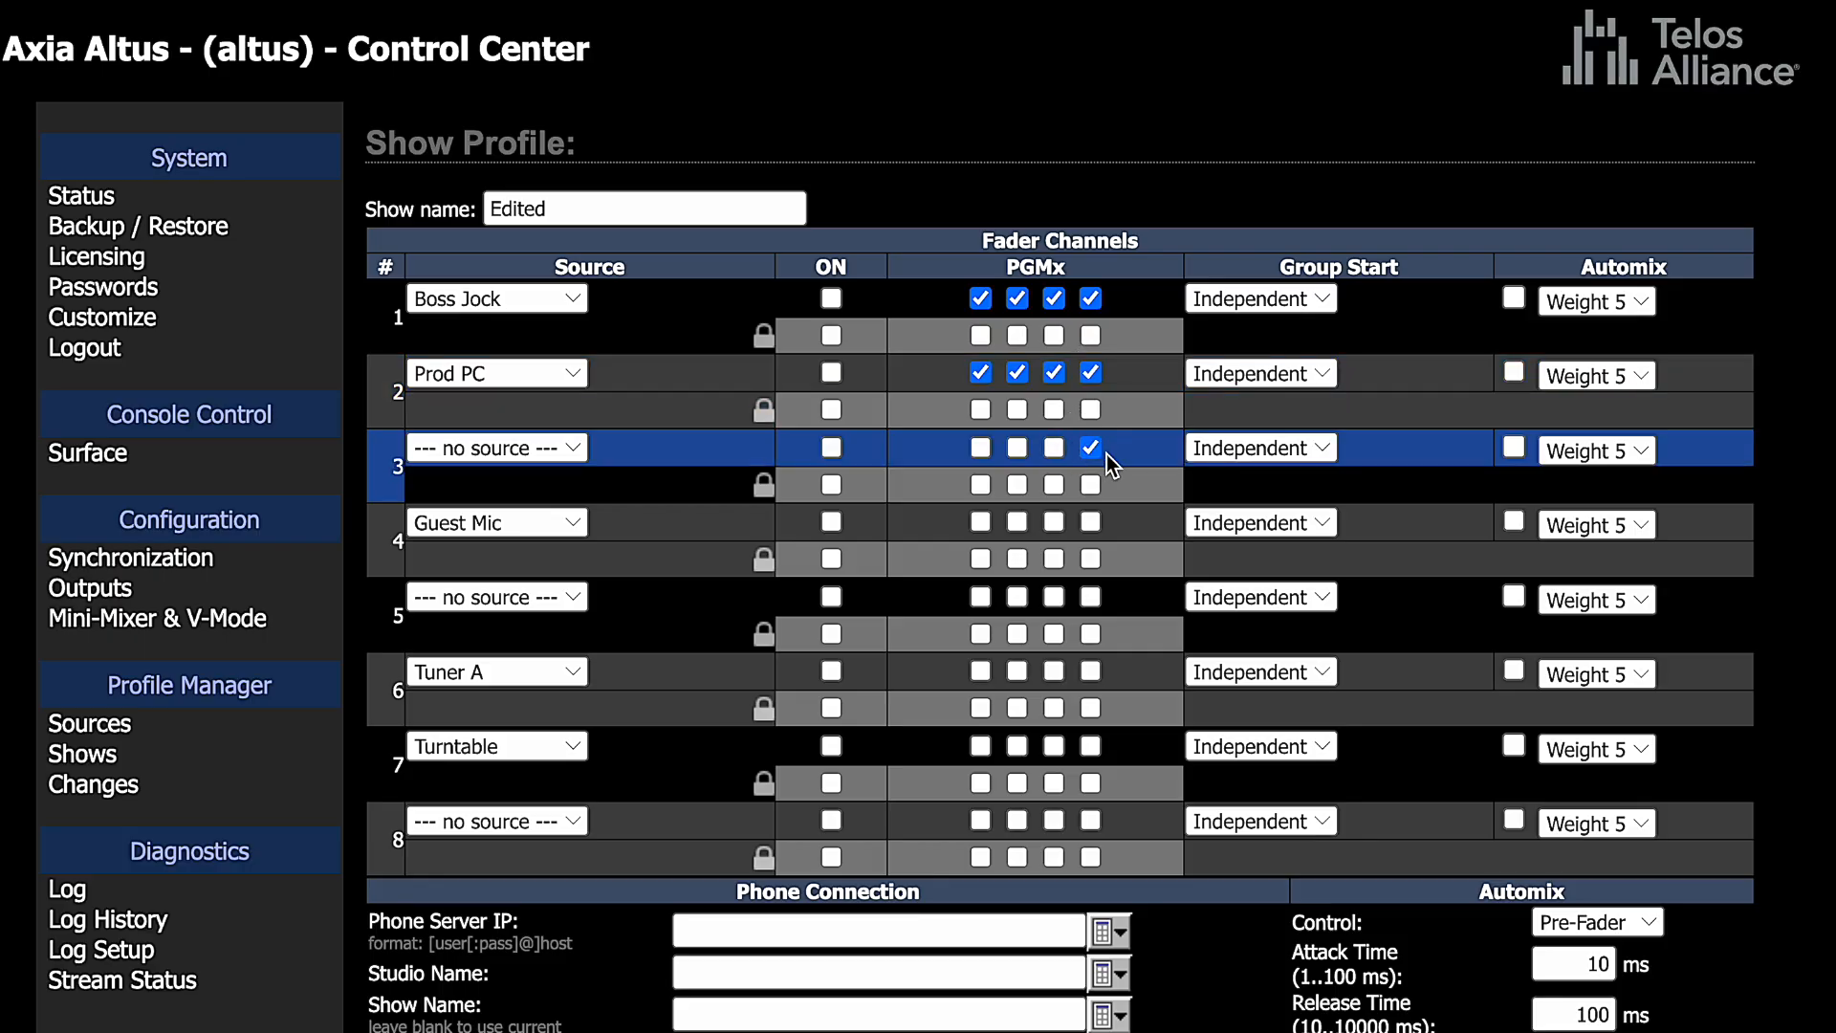
pyautogui.click(1091, 448)
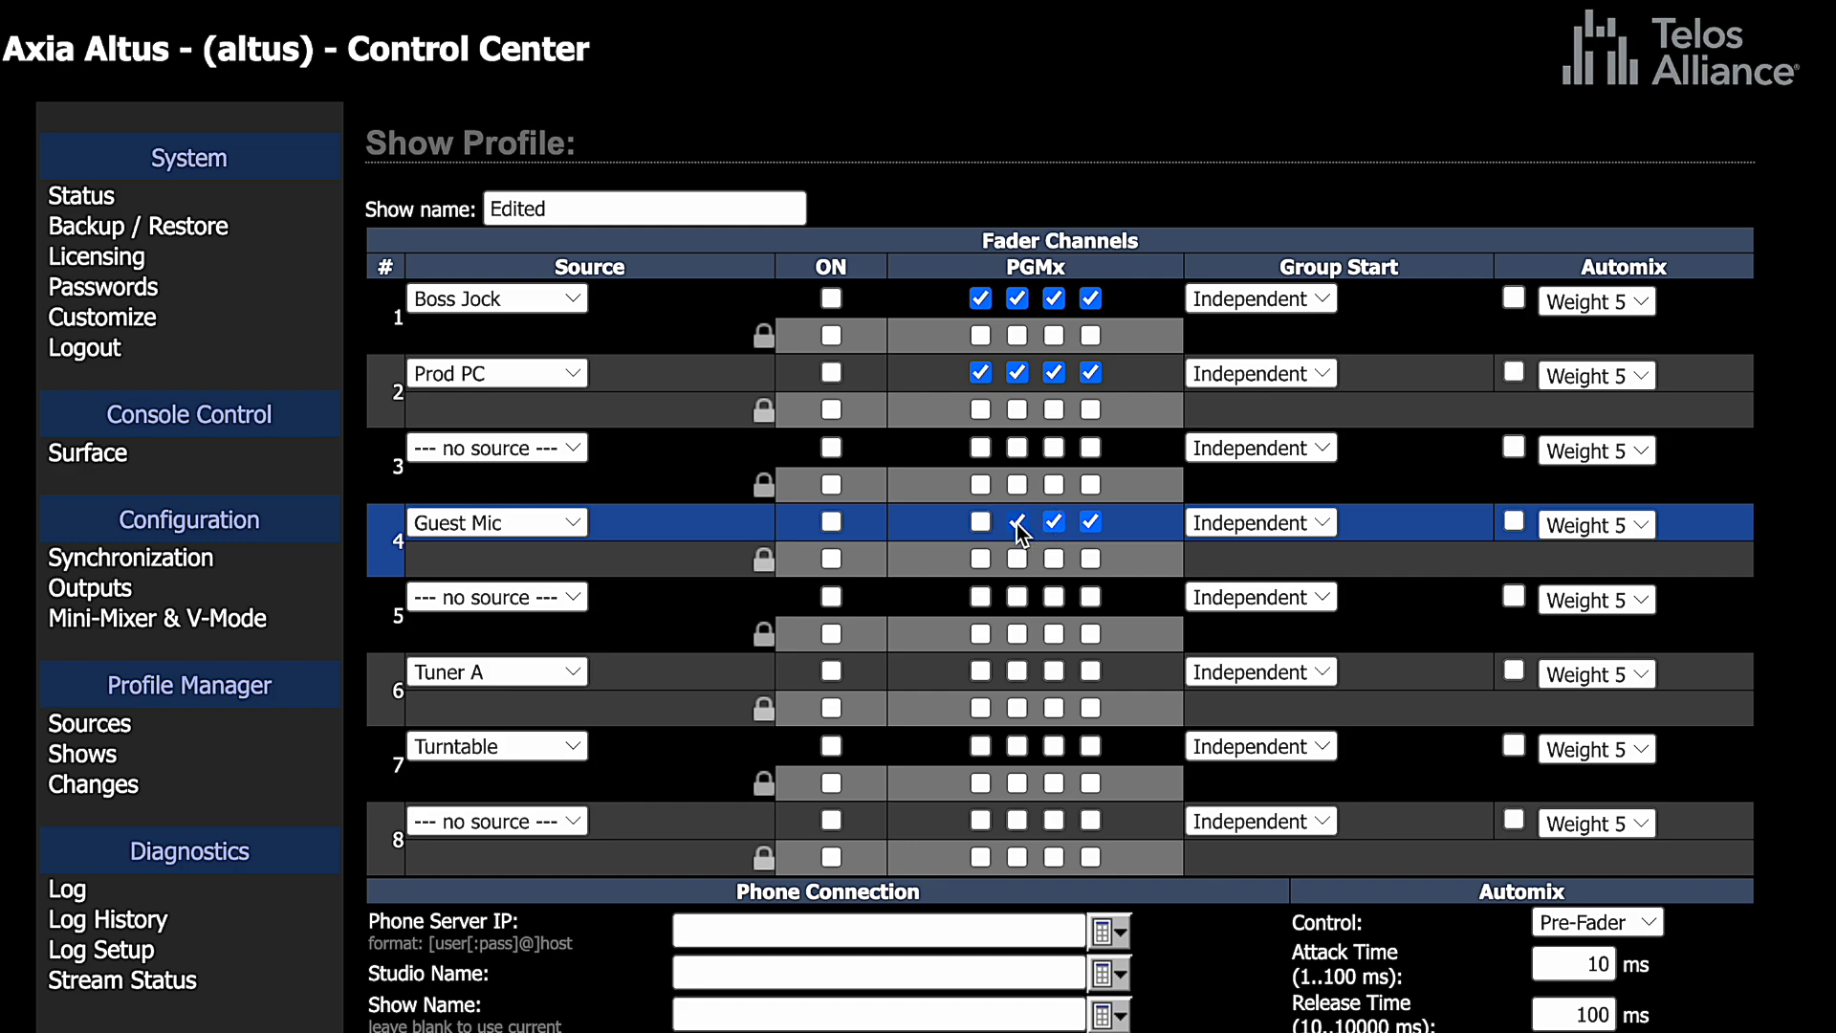
pyautogui.click(980, 523)
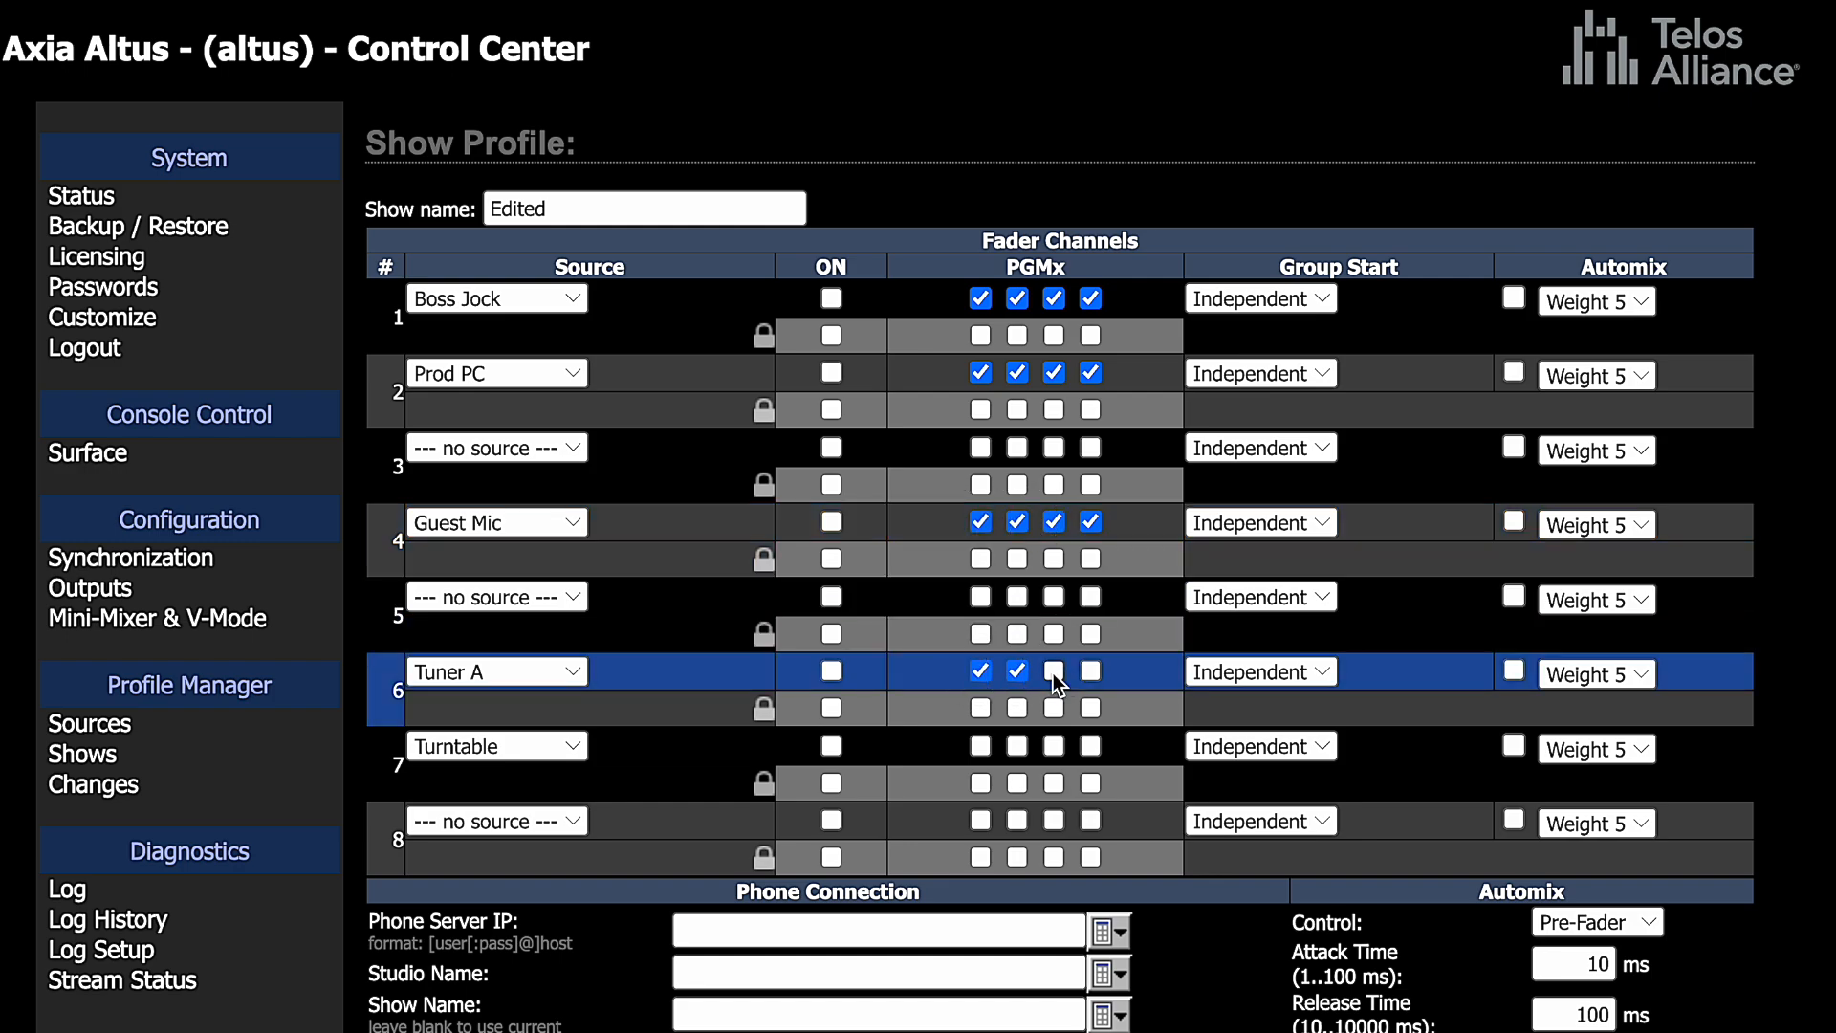
pyautogui.click(1091, 671)
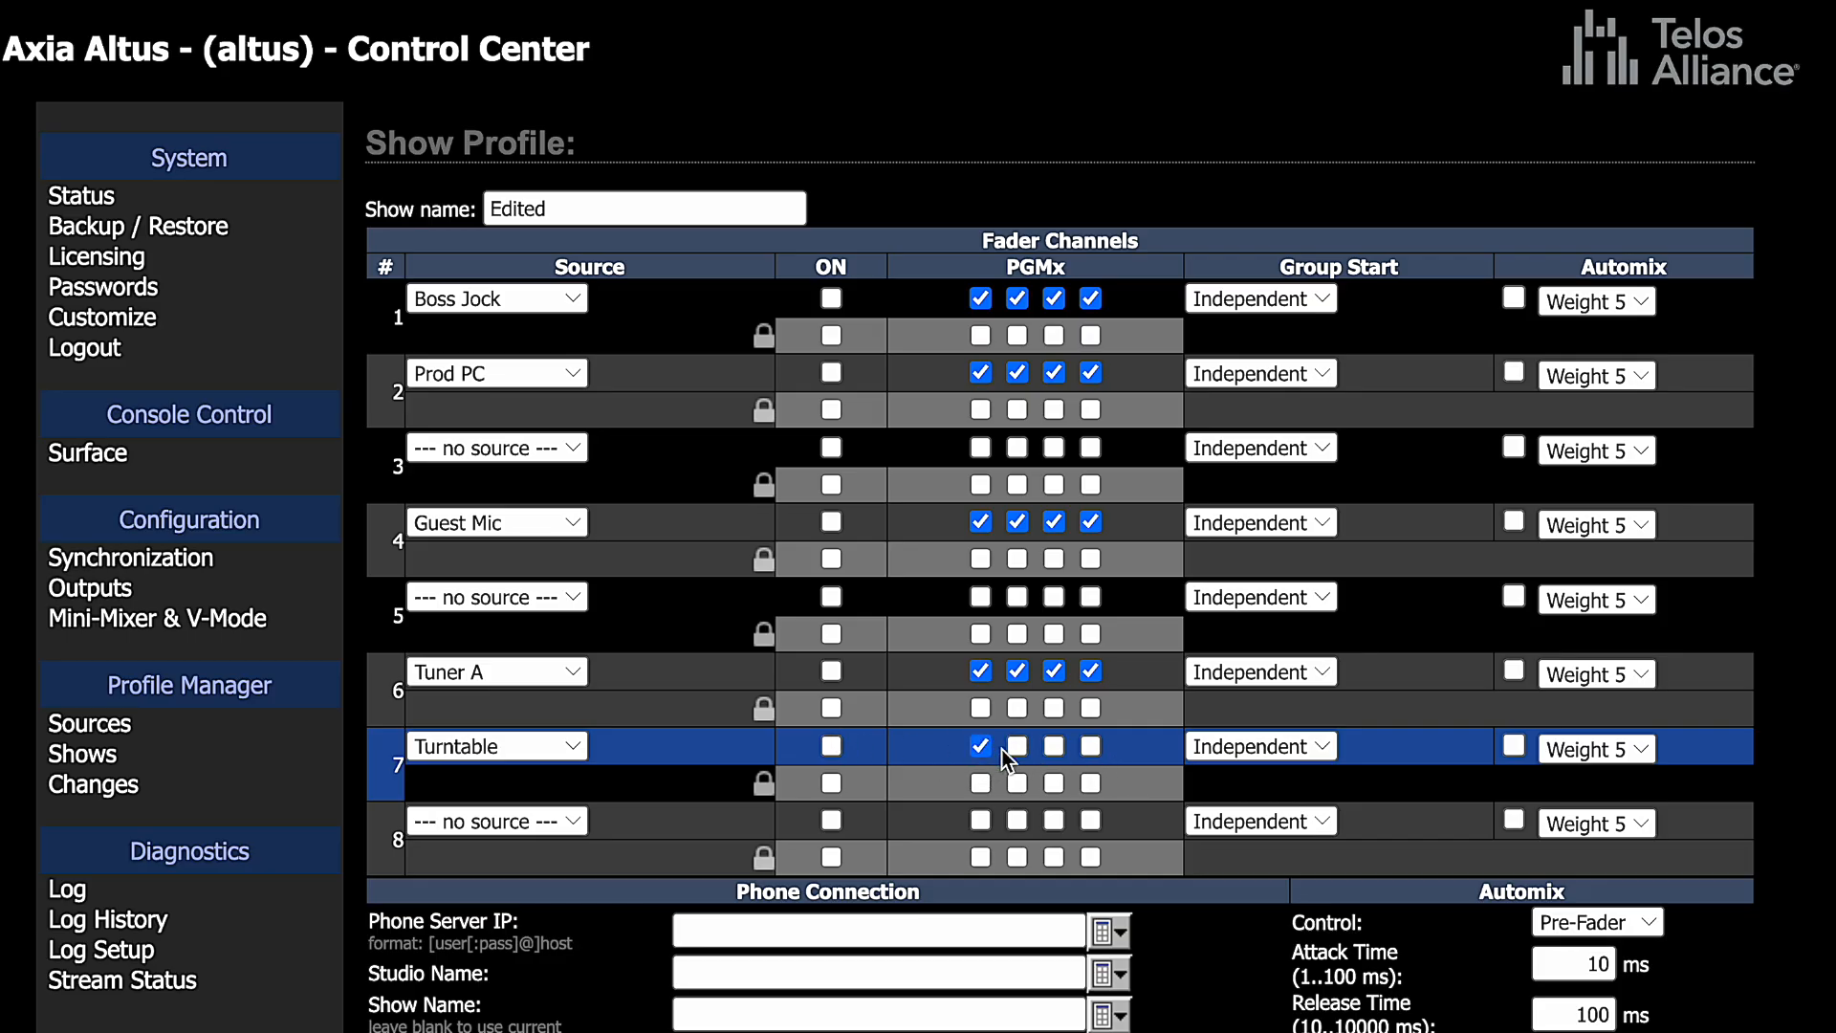
pyautogui.click(1091, 745)
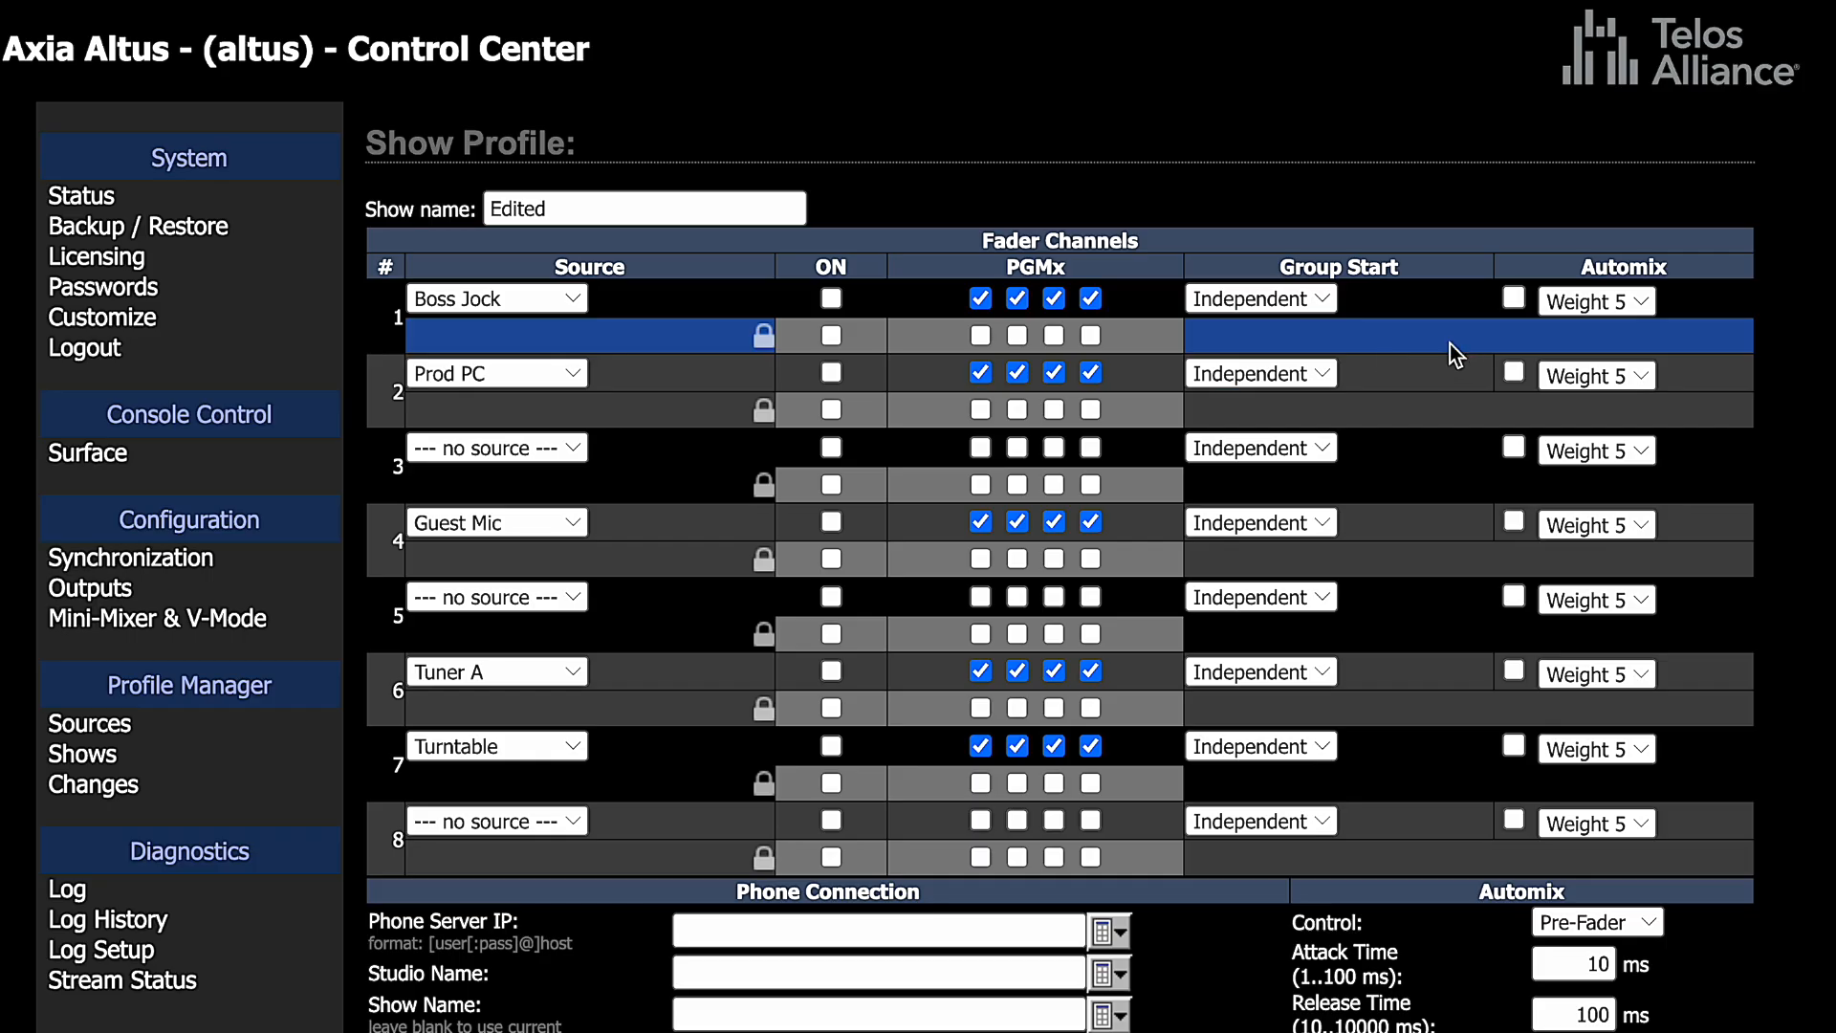
# Set the group start of the Guest Mic channel to Master and of the Boss Jock channel to Slave.
pyautogui.click(1329, 300)
pyautogui.click(1348, 306)
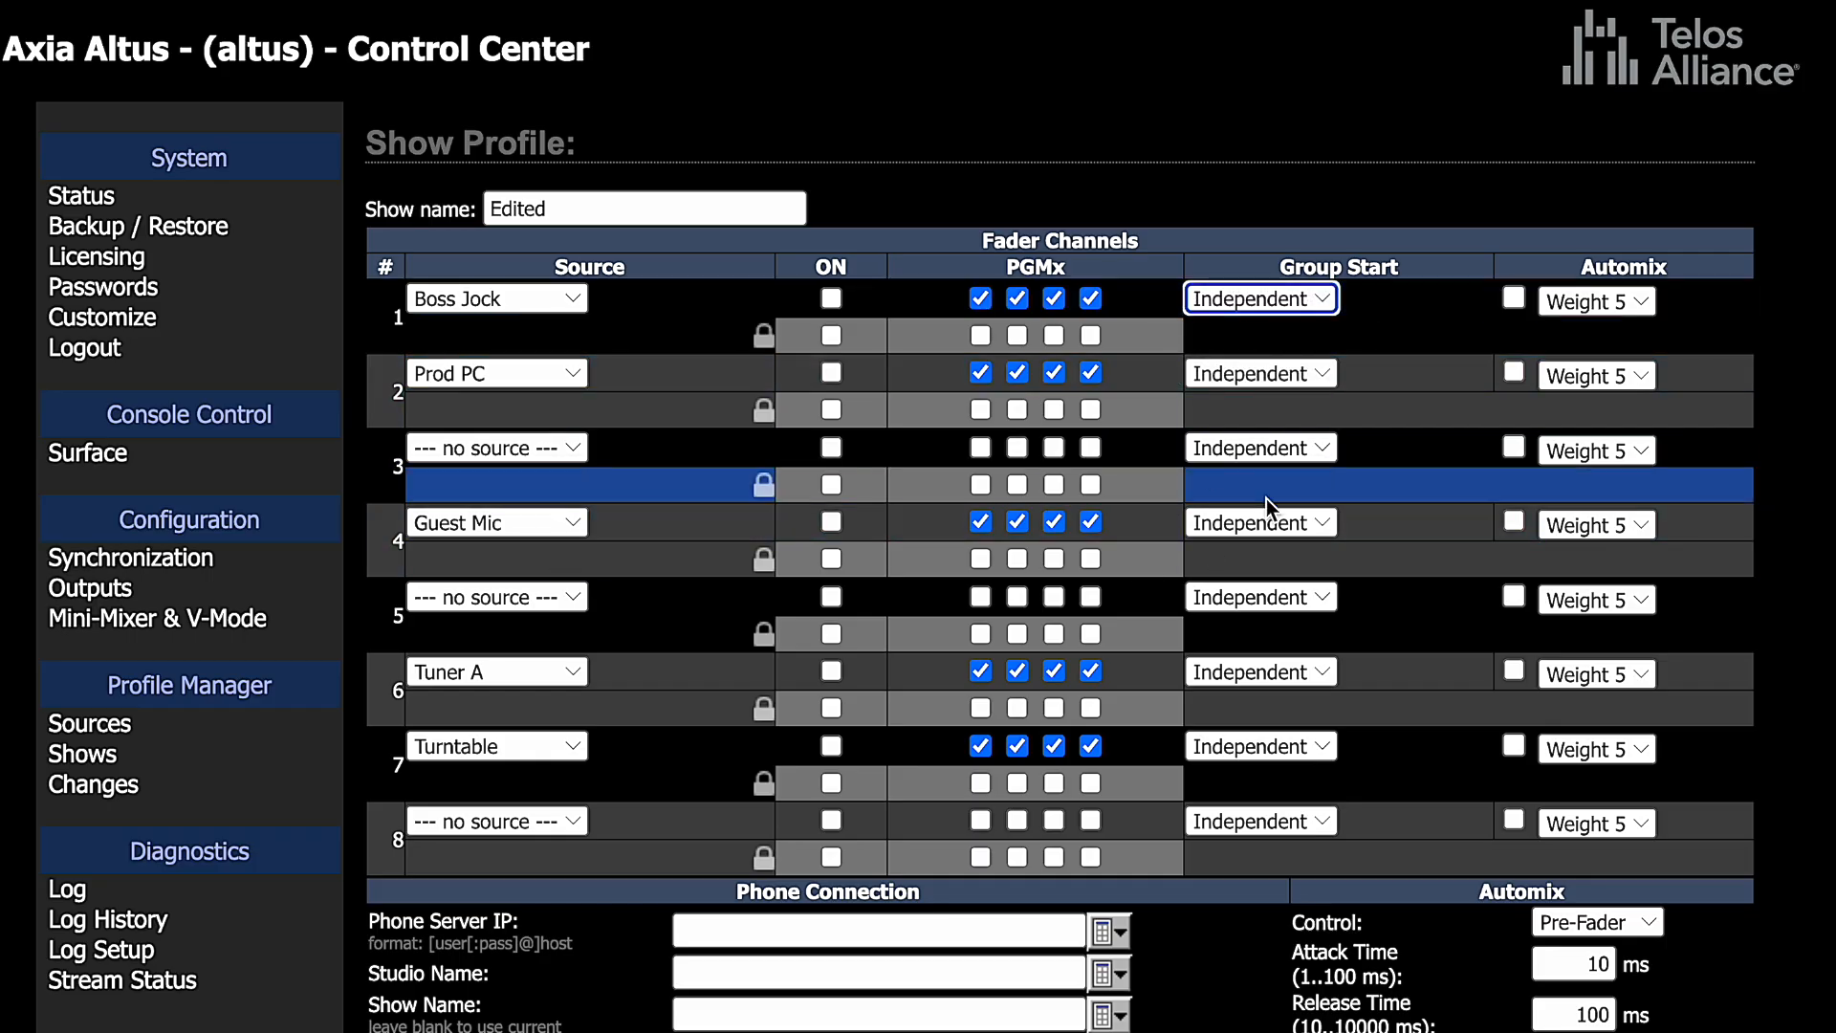
pyautogui.click(1322, 524)
pyautogui.click(1347, 383)
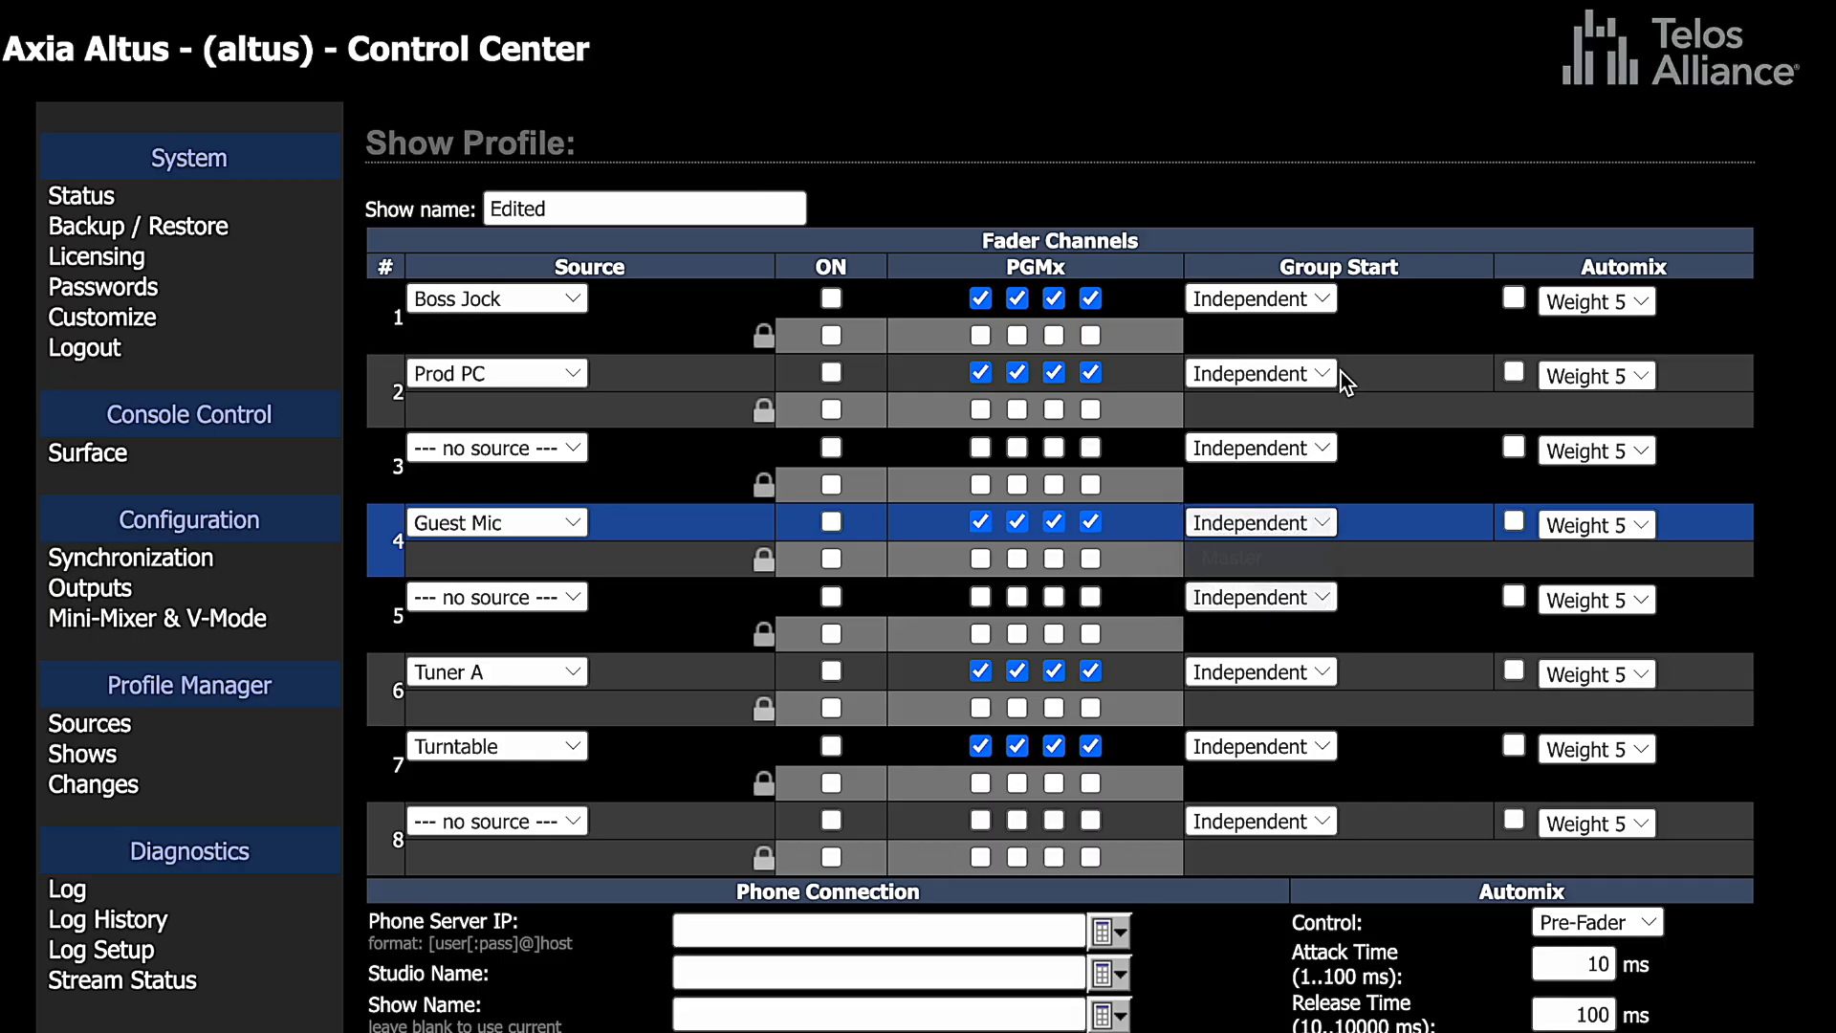
pyautogui.click(1222, 300)
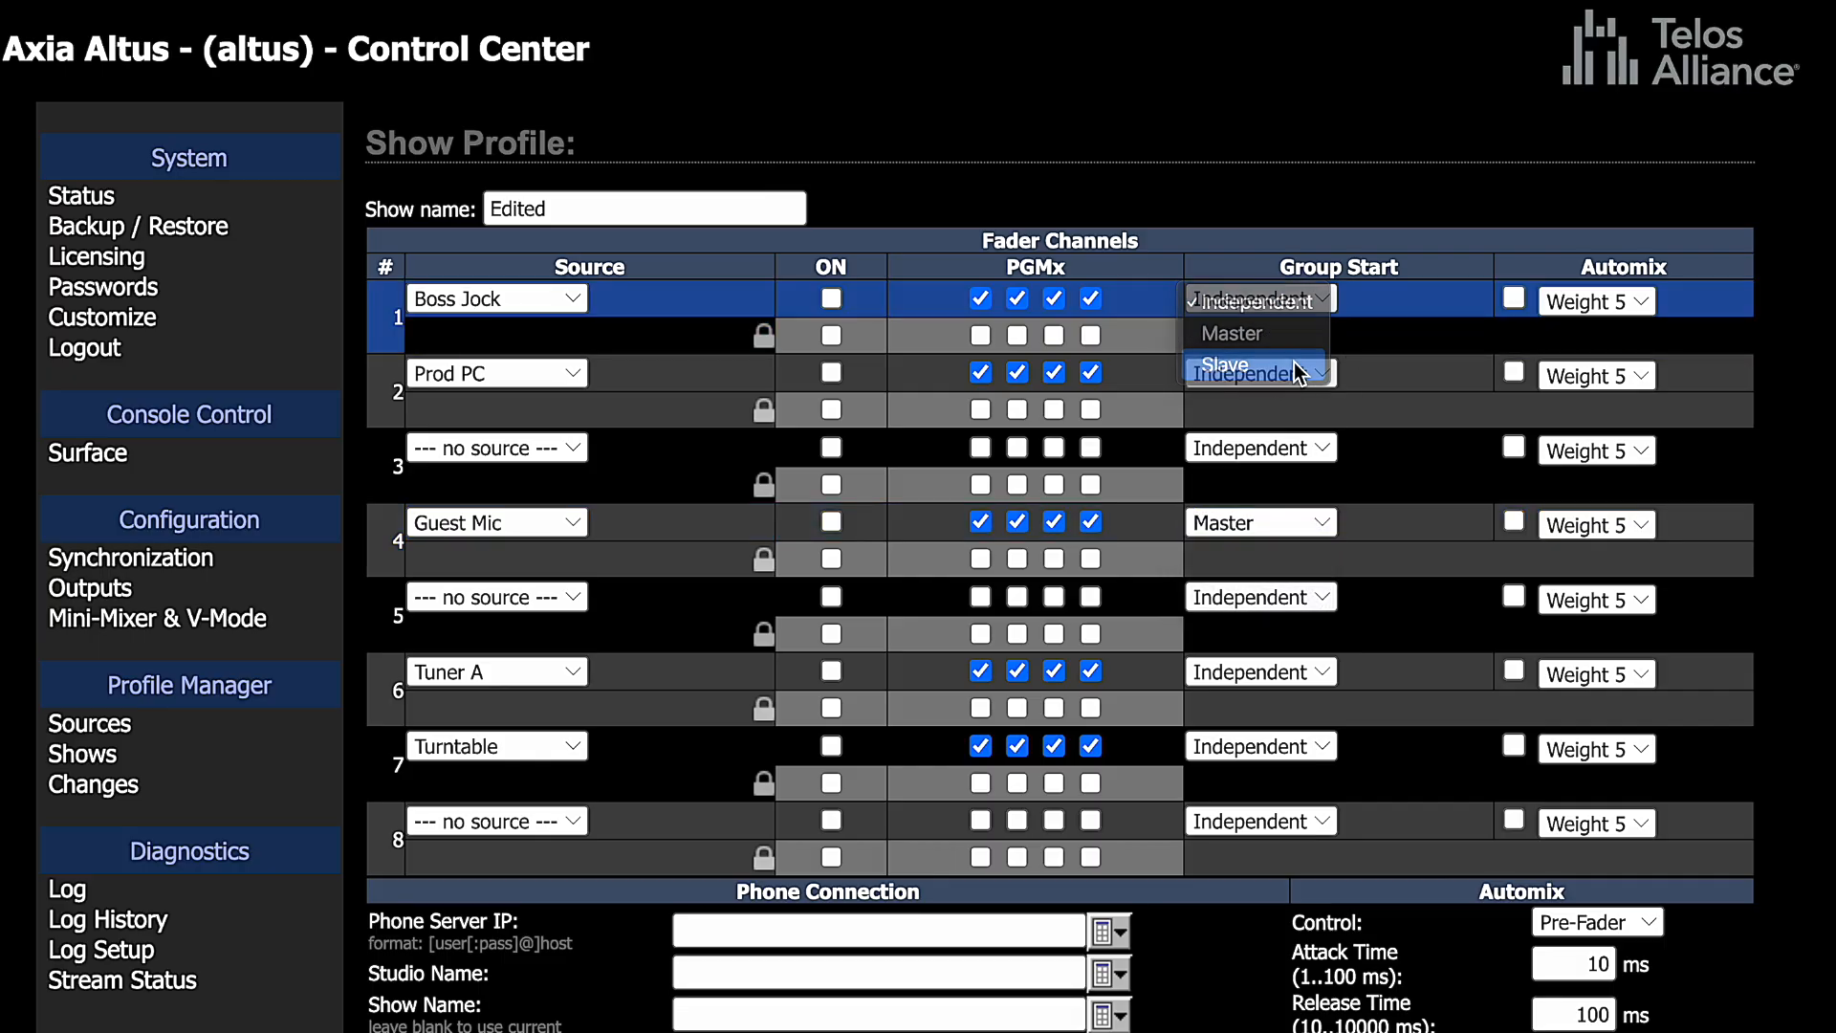
pyautogui.click(1298, 371)
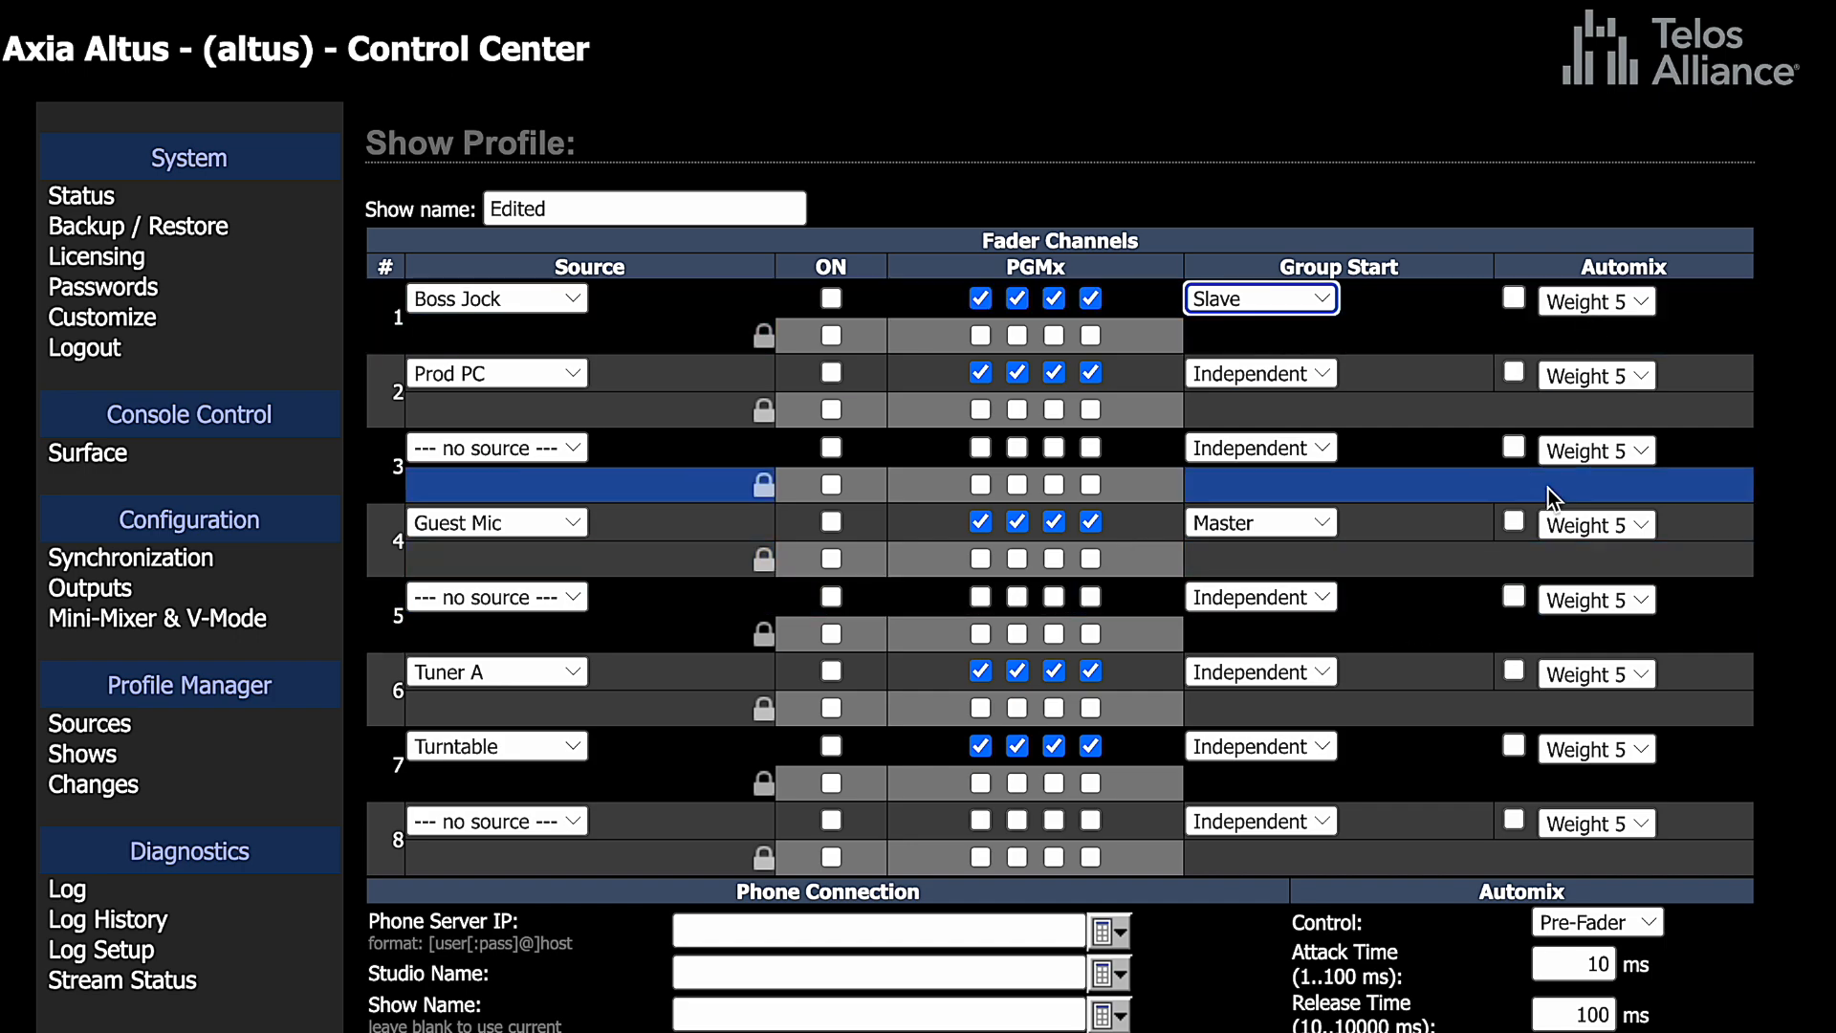
# Enable Automix on the Boss Jock and Guest Mic channels and set the Guest Mic's weight to Weight 1.
pyautogui.click(1516, 300)
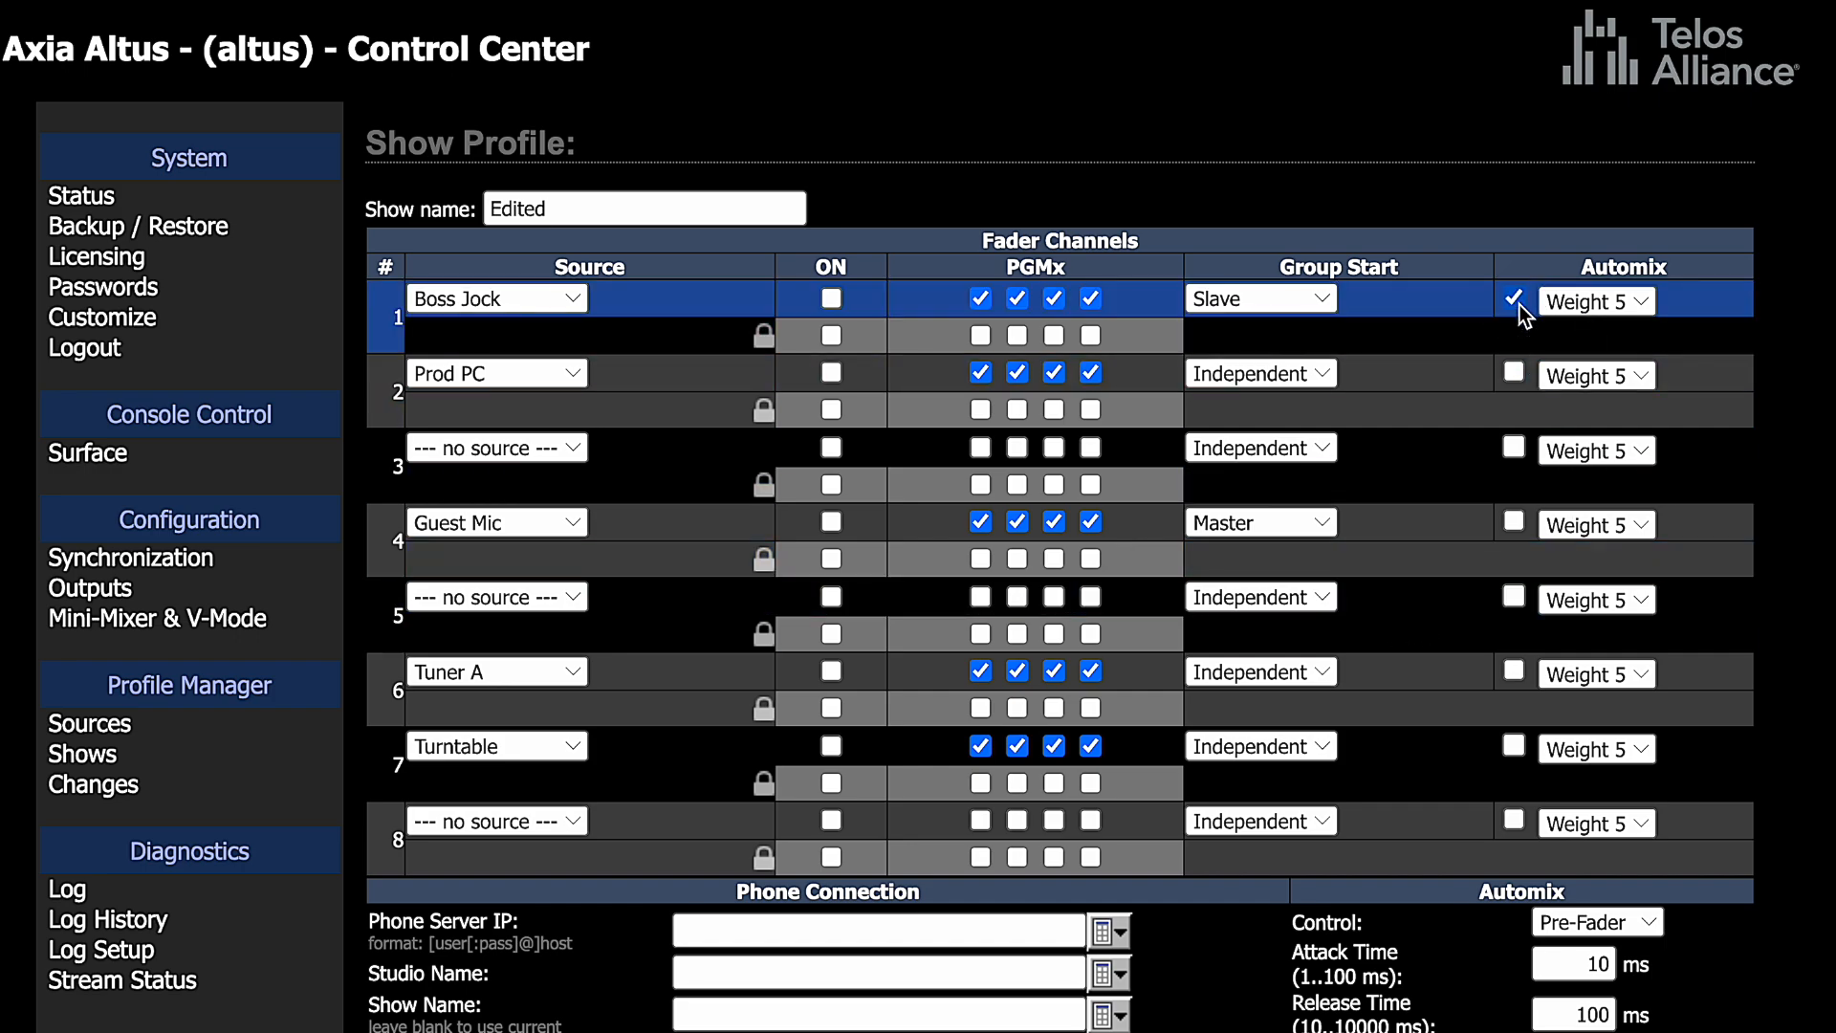
pyautogui.click(1513, 521)
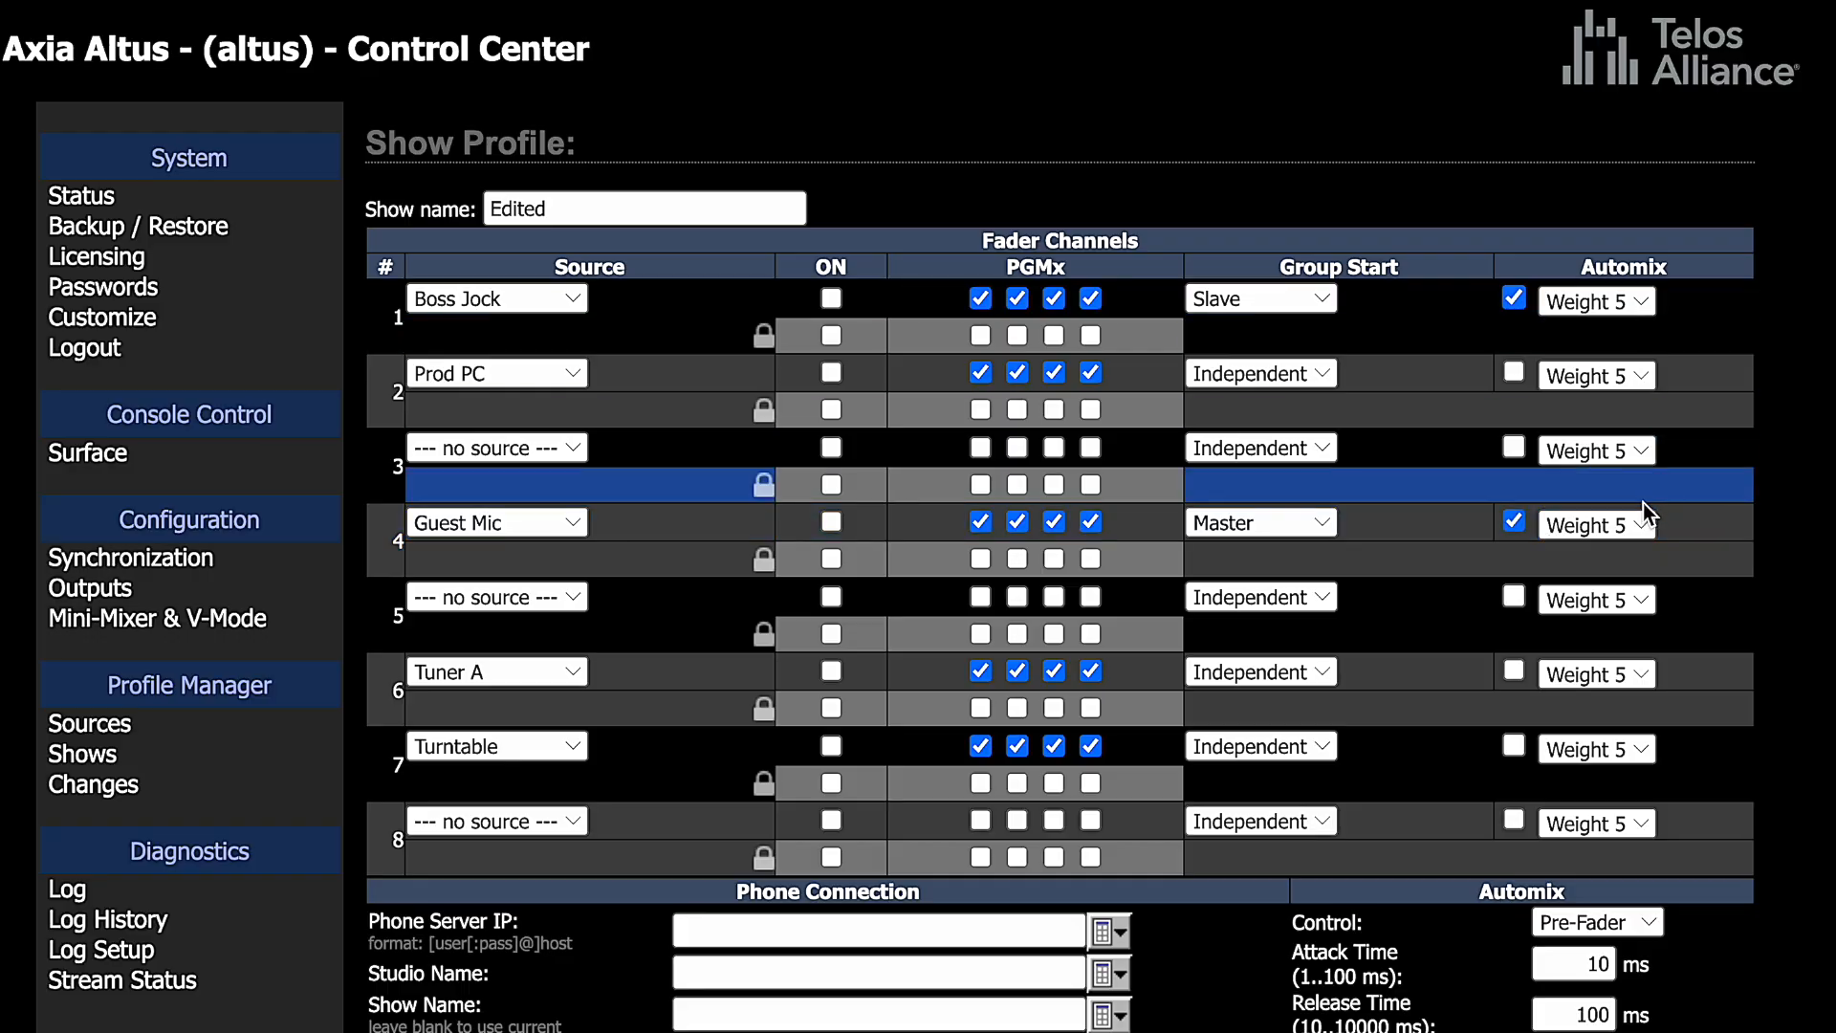
pyautogui.click(1640, 529)
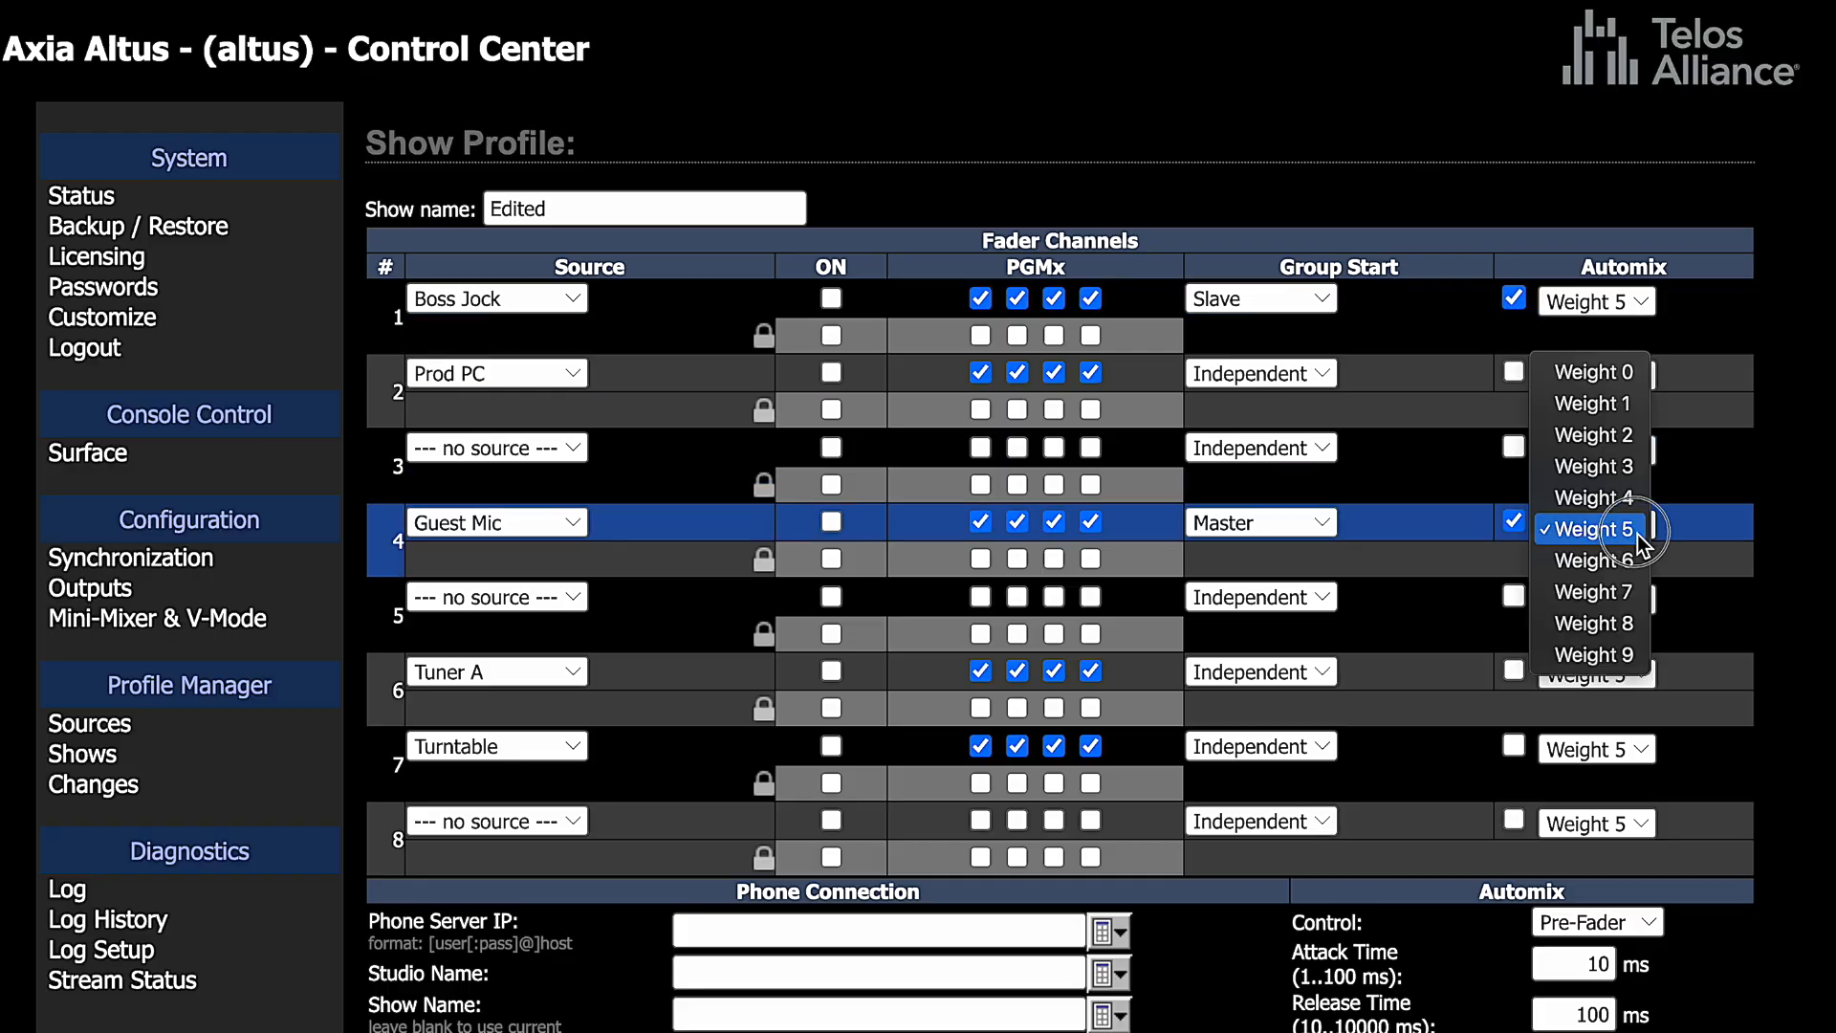
pyautogui.click(1610, 409)
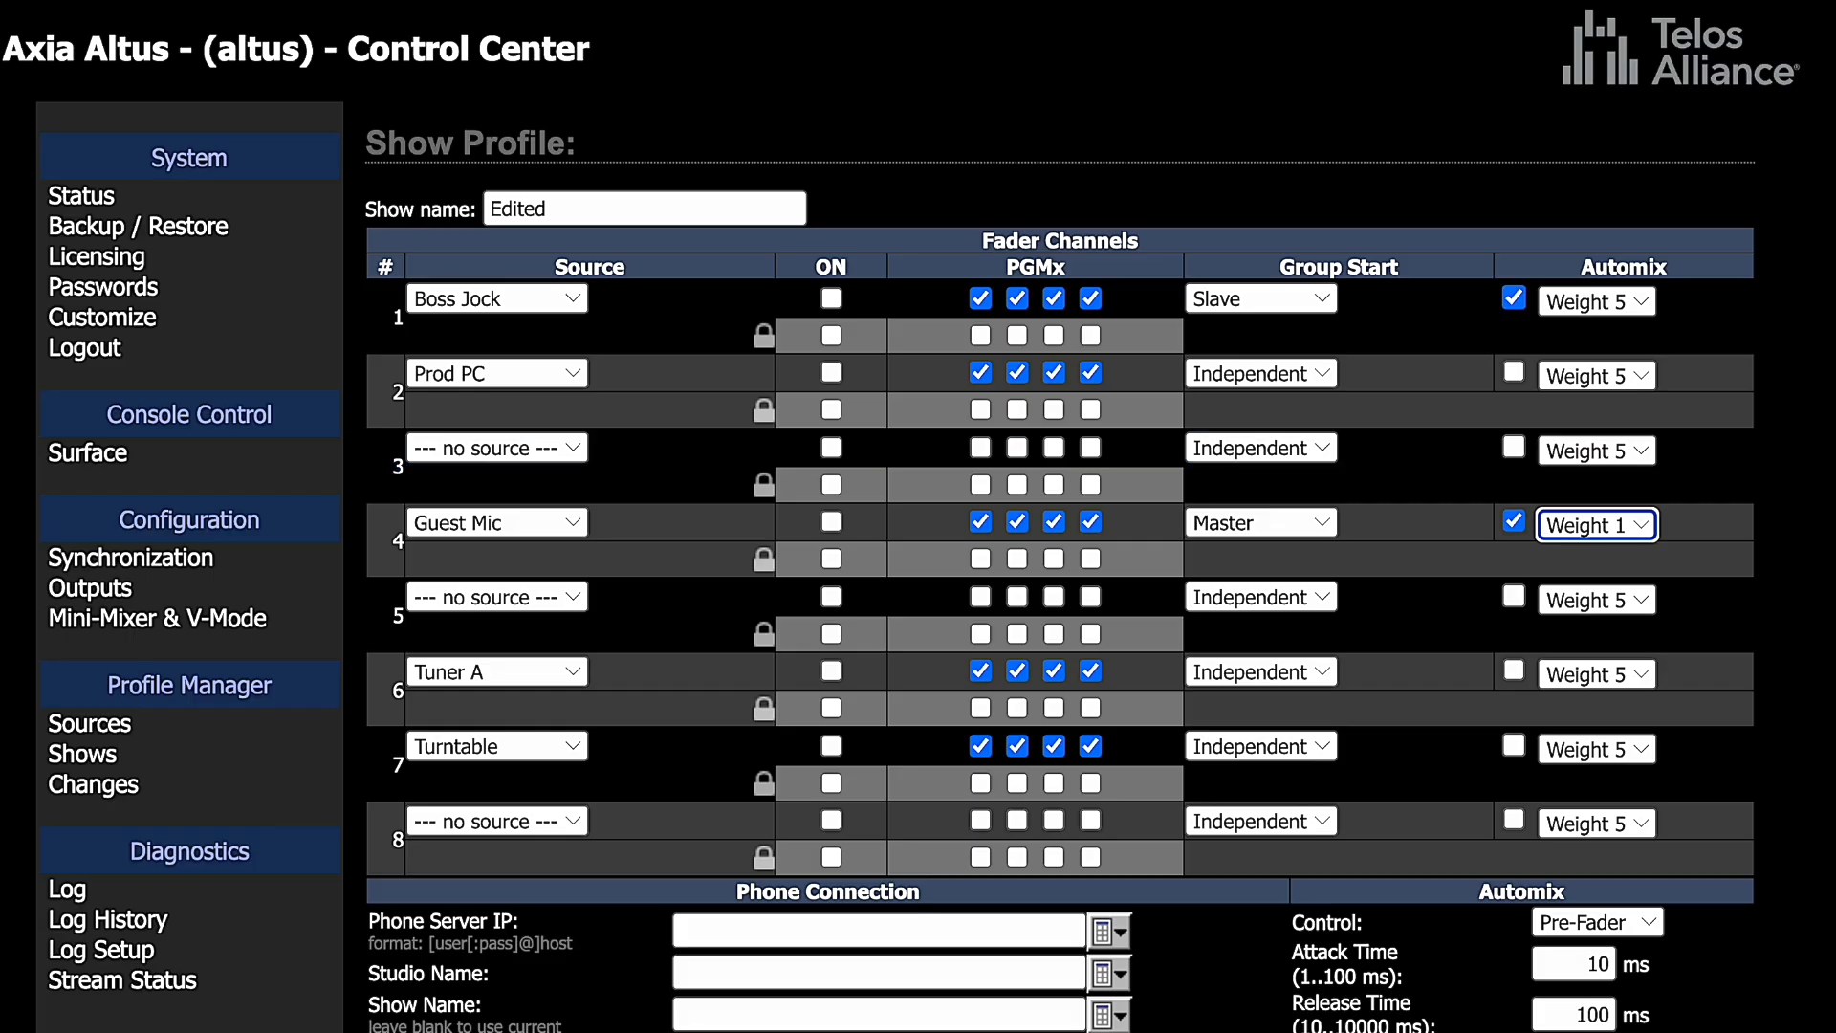
# Set the profile's CR Monitor volume to -60 dB and its CR Headphones volume to -50 dB.
pyautogui.scroll(-5, 1396, 681)
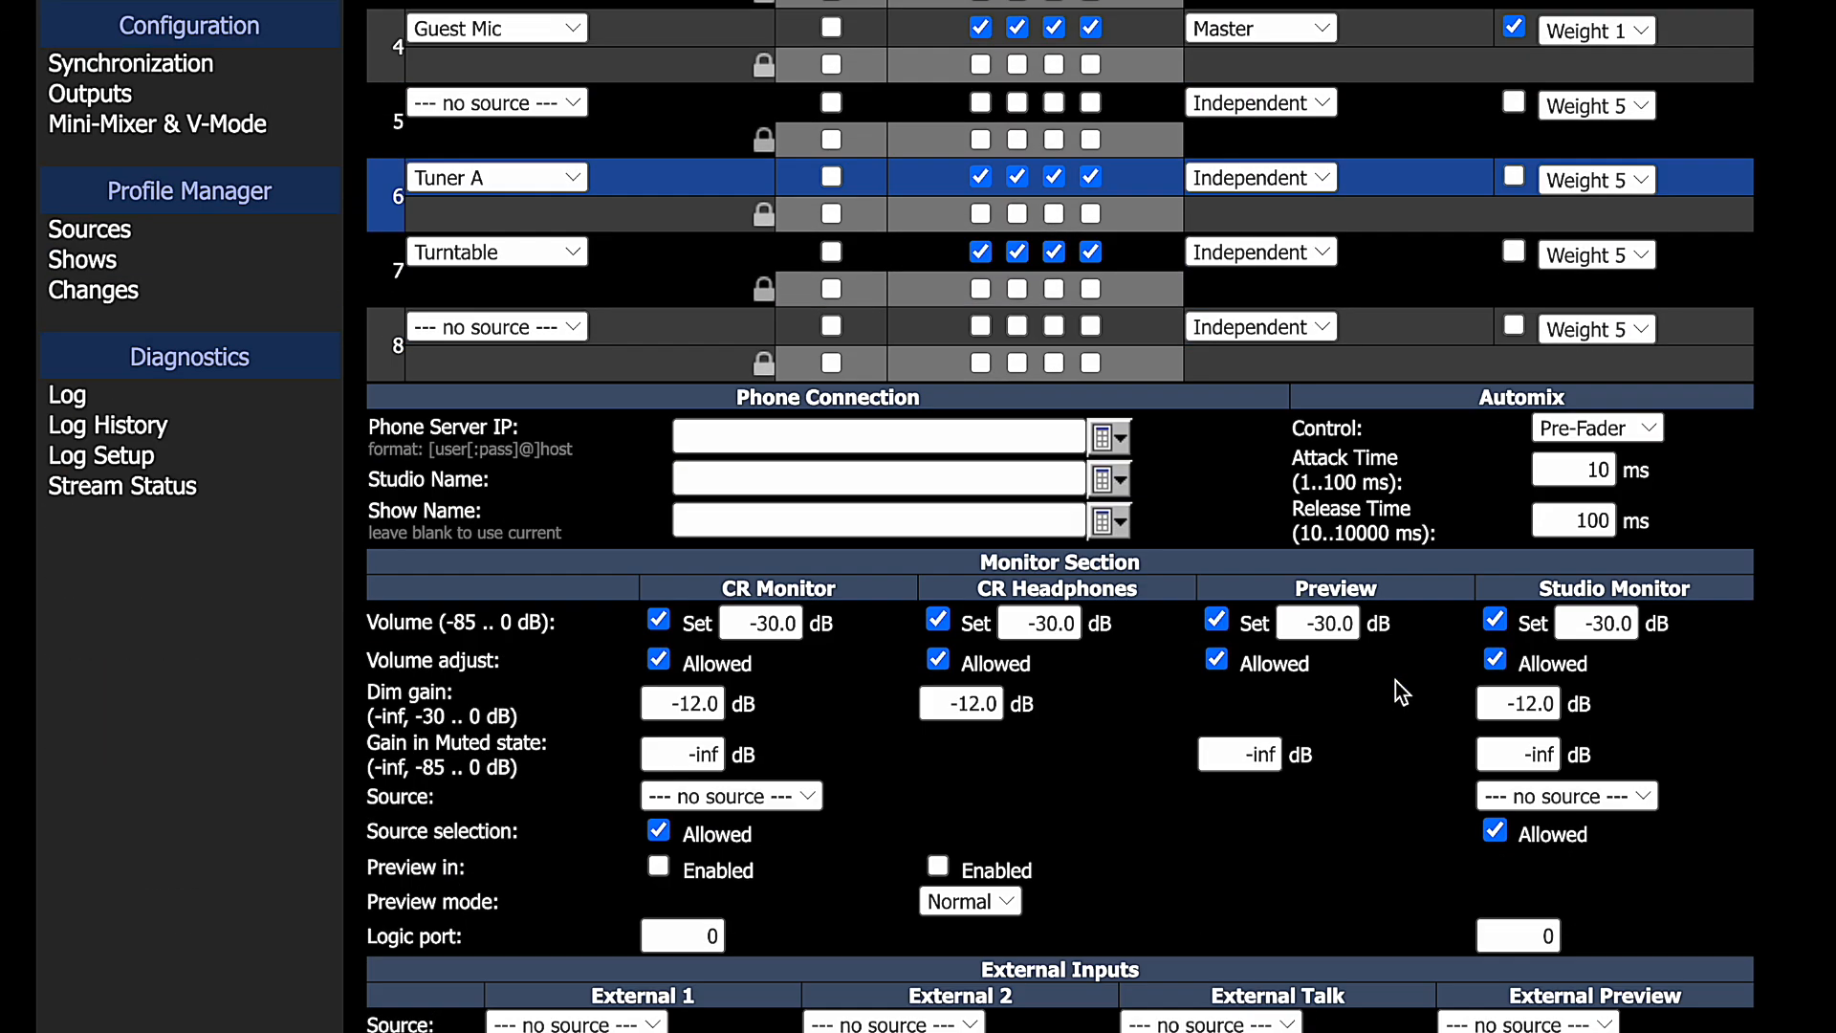
pyautogui.scroll(5, 1060, 516)
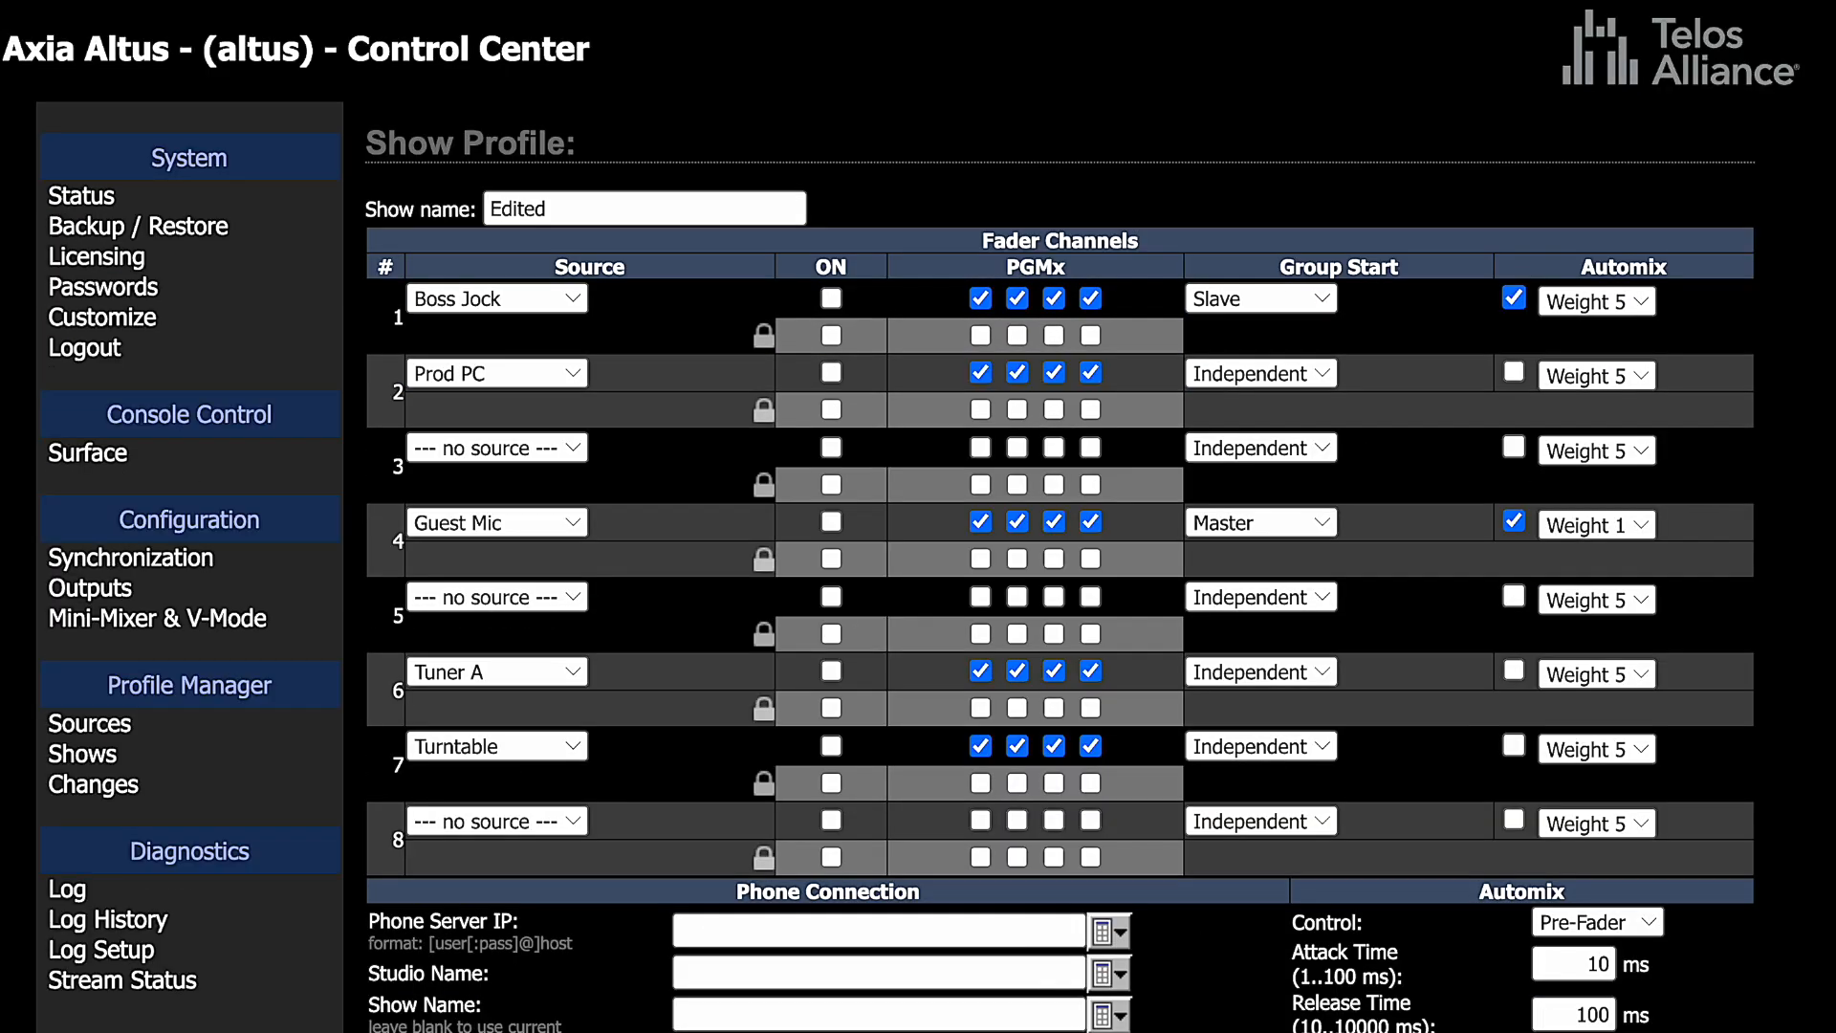
pyautogui.scroll(-3, 1111, 409)
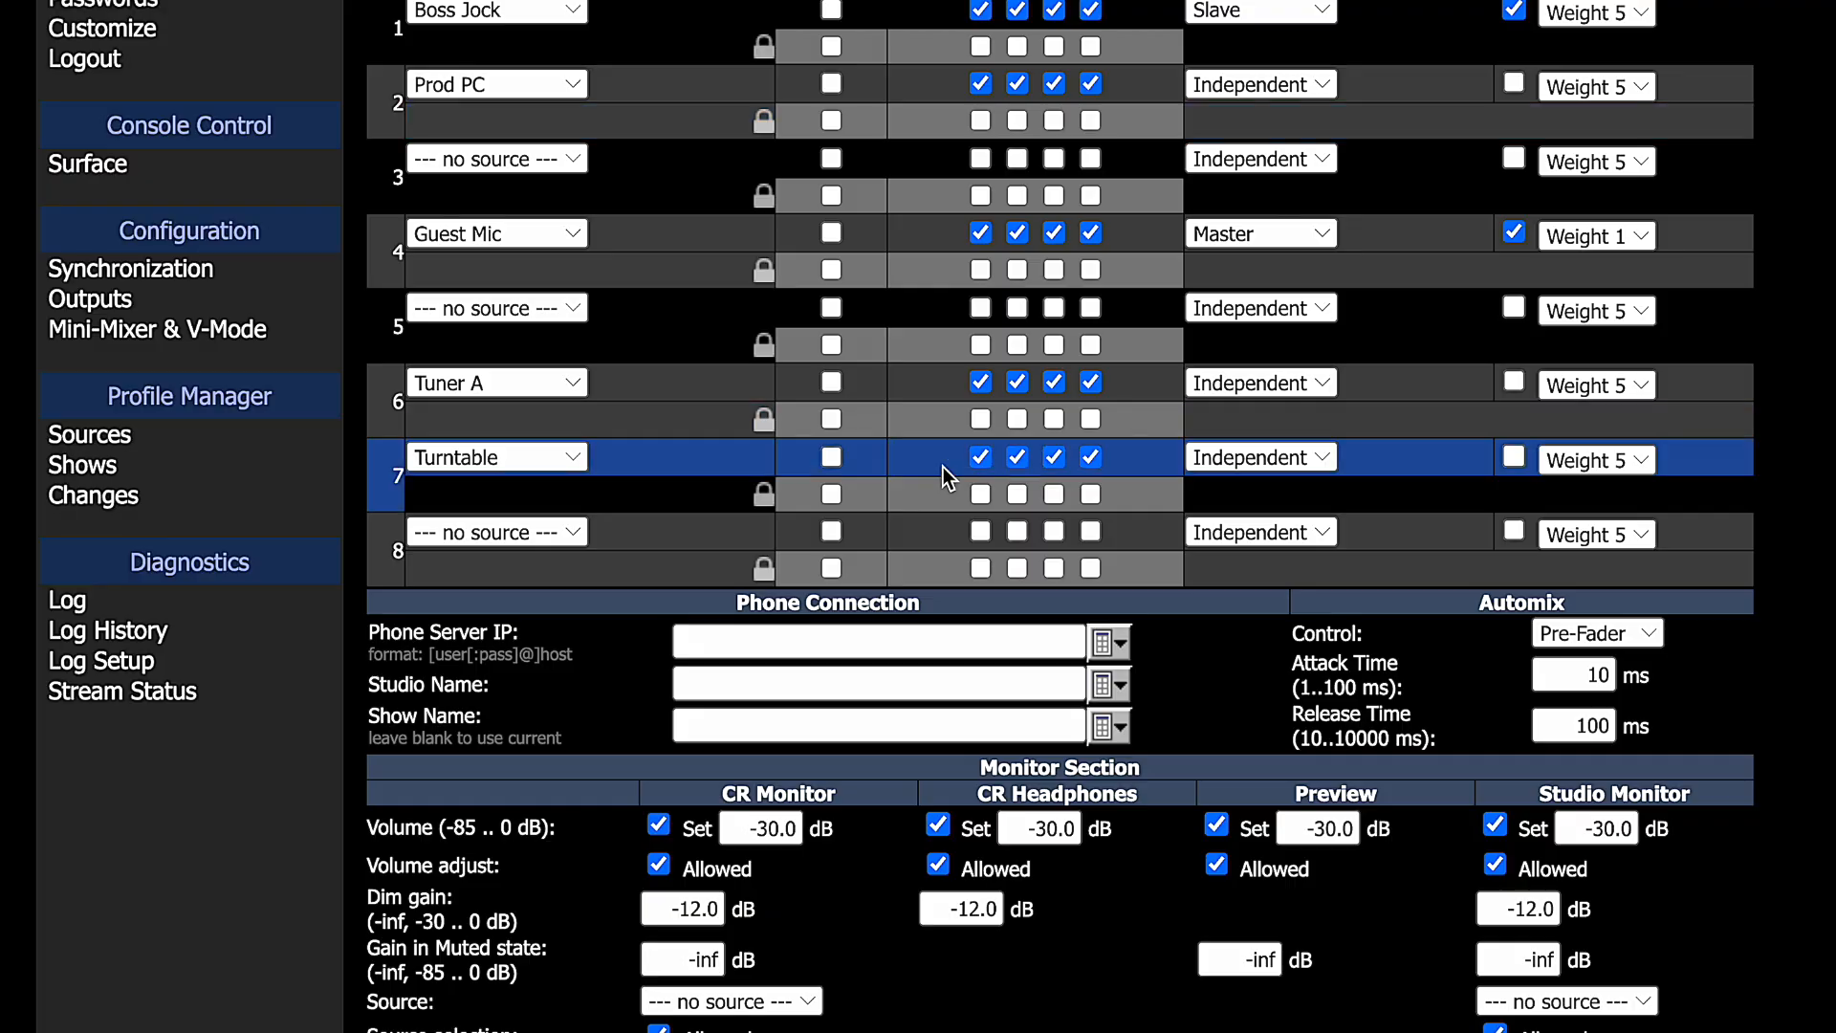
pyautogui.scroll(-3, 946, 459)
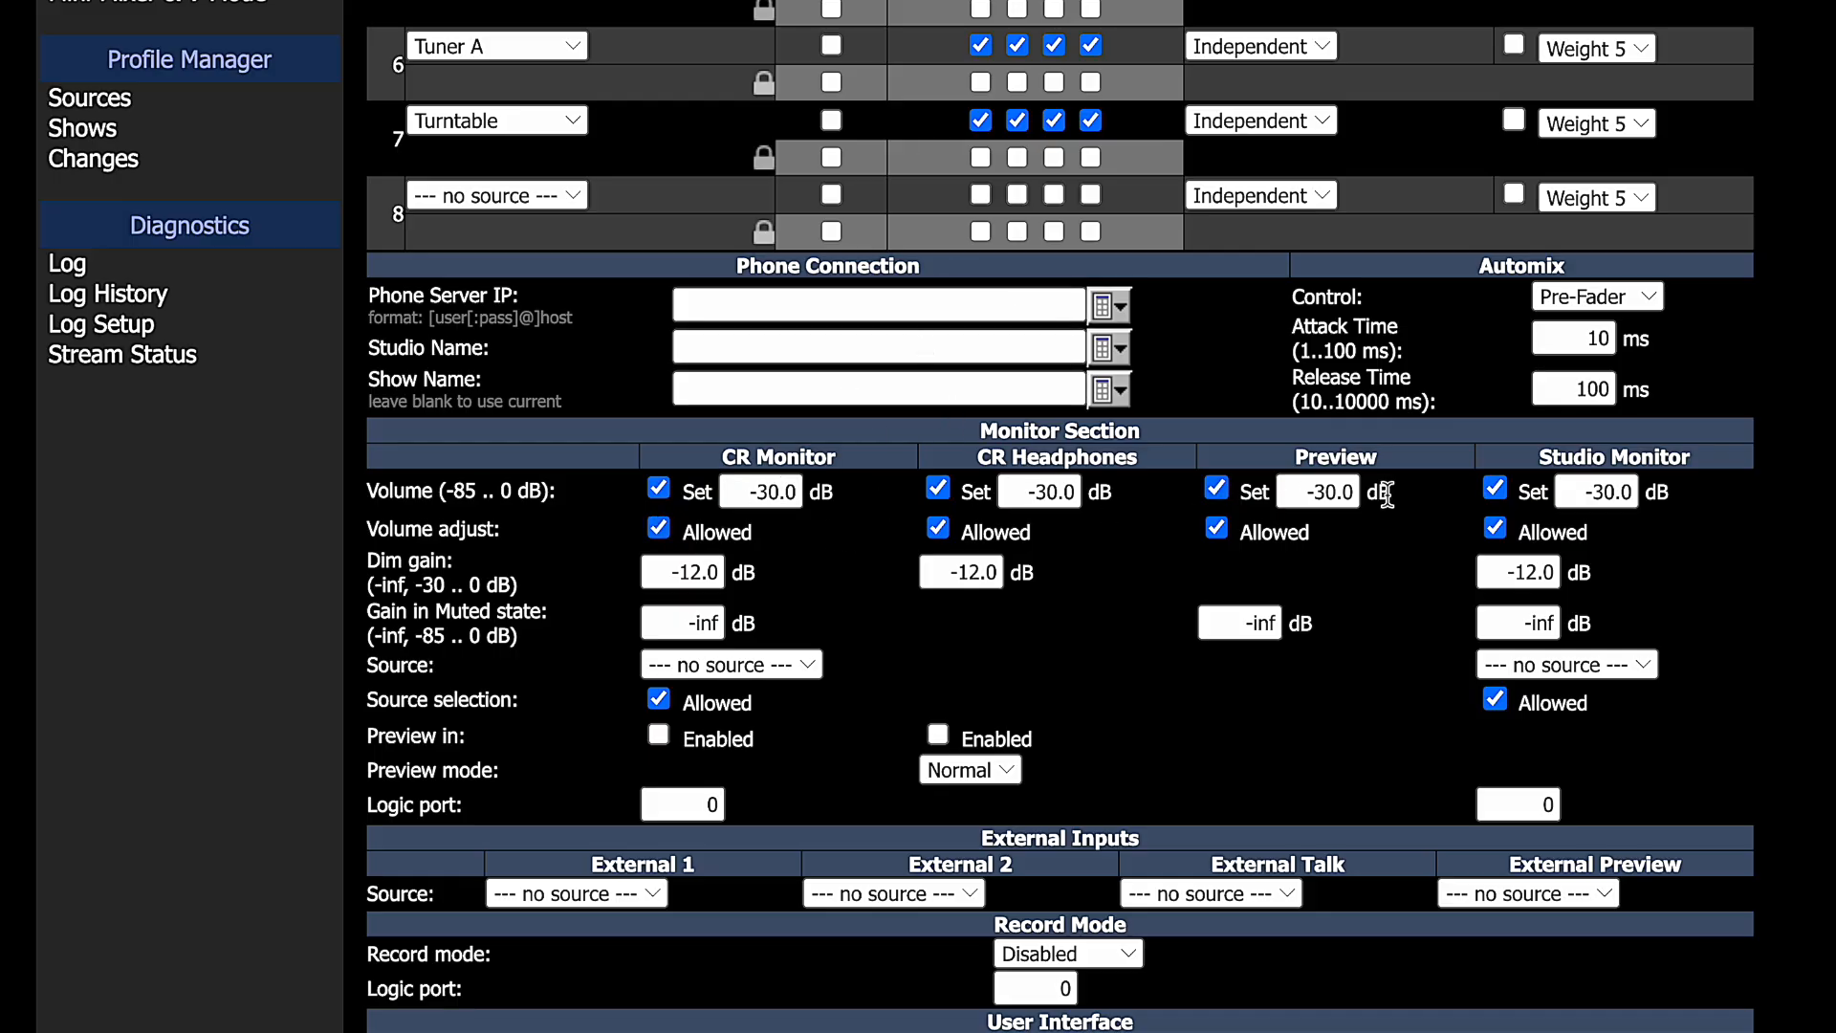
pyautogui.click(771, 493)
pyautogui.press('BackSpace')
pyautogui.write('6')
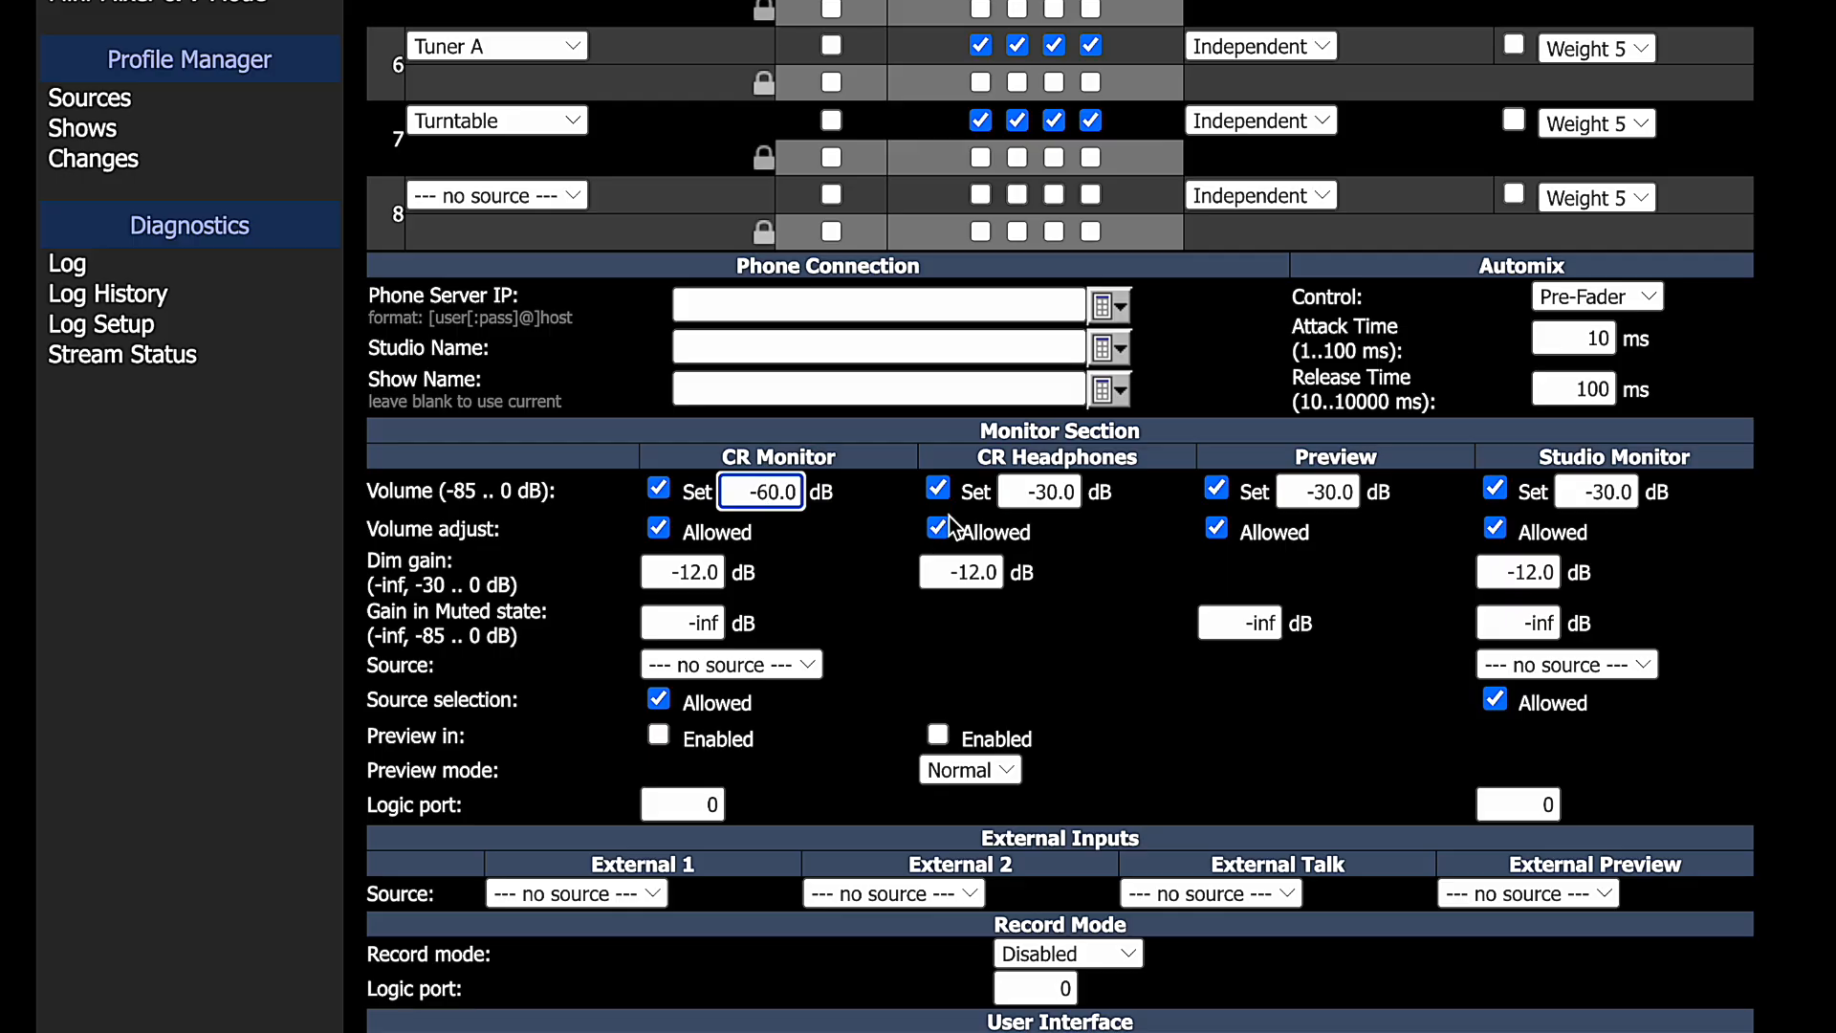
pyautogui.click(1052, 496)
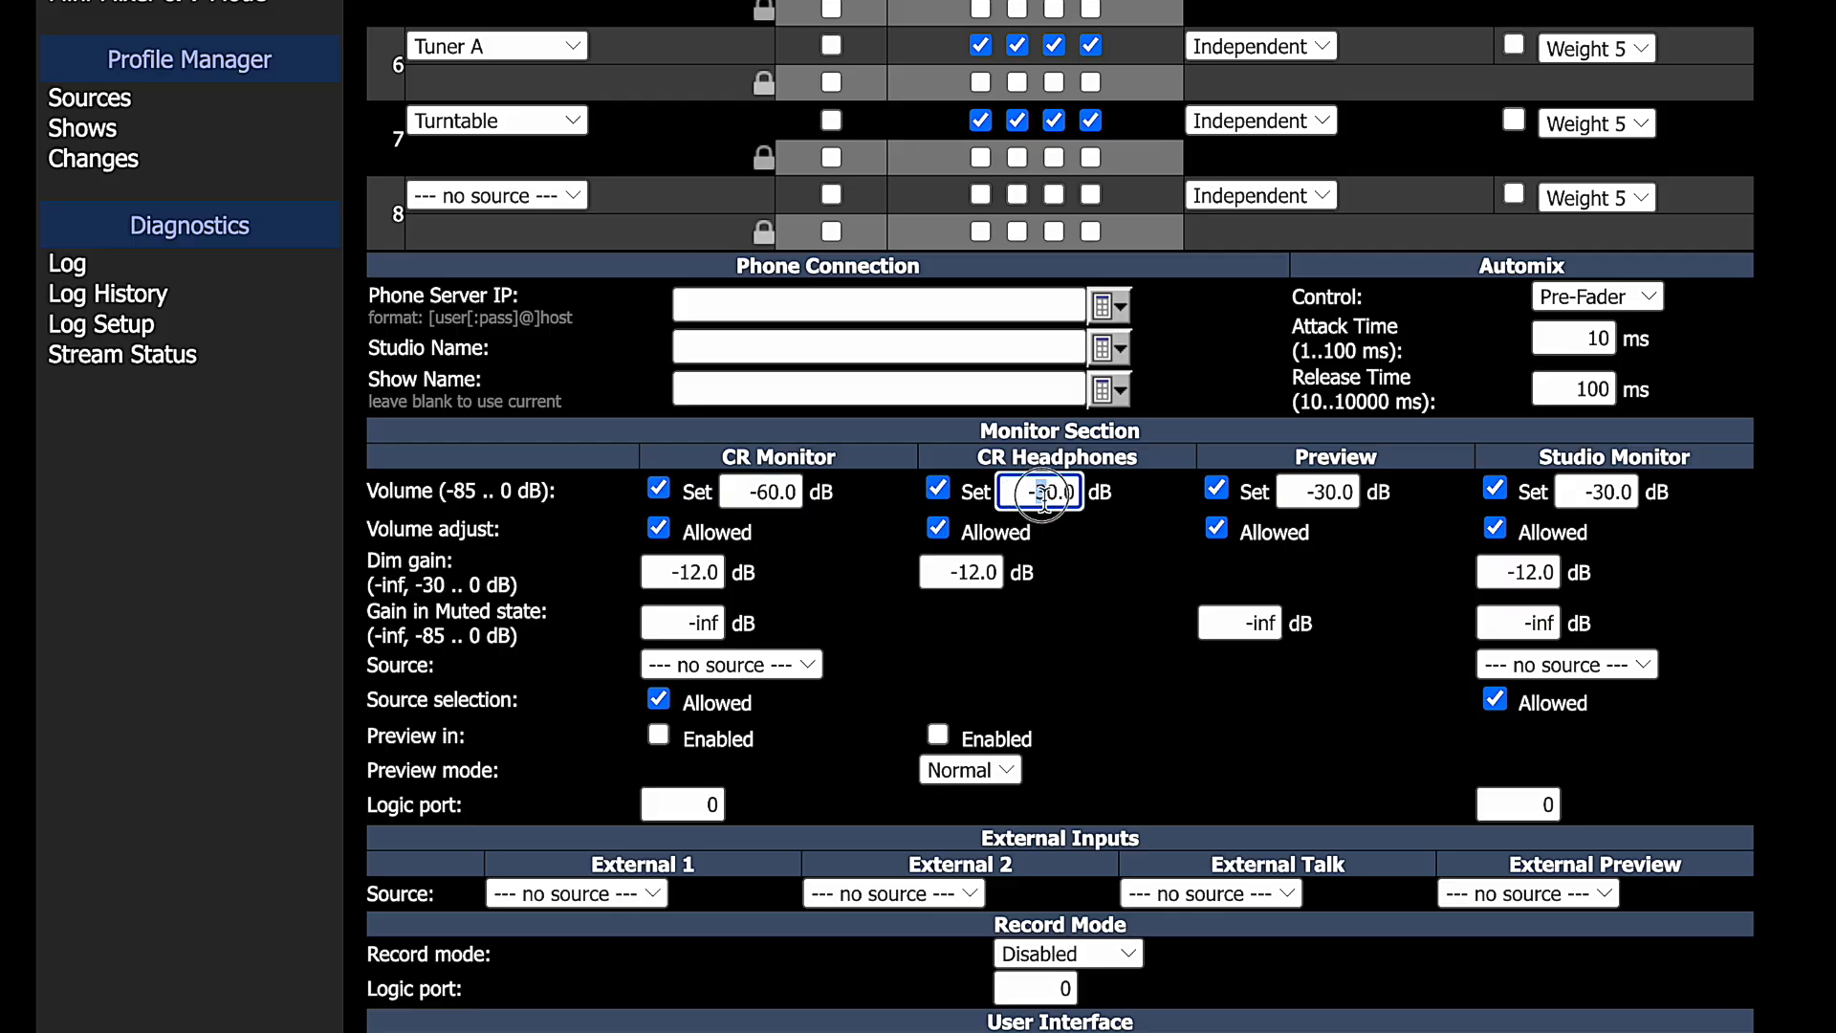
pyautogui.write('5')
# Set the CR Monitor source to Program 1, enable preview in both CR Monitor and CR Headphones, and choose Split preview mode.
pyautogui.click(803, 664)
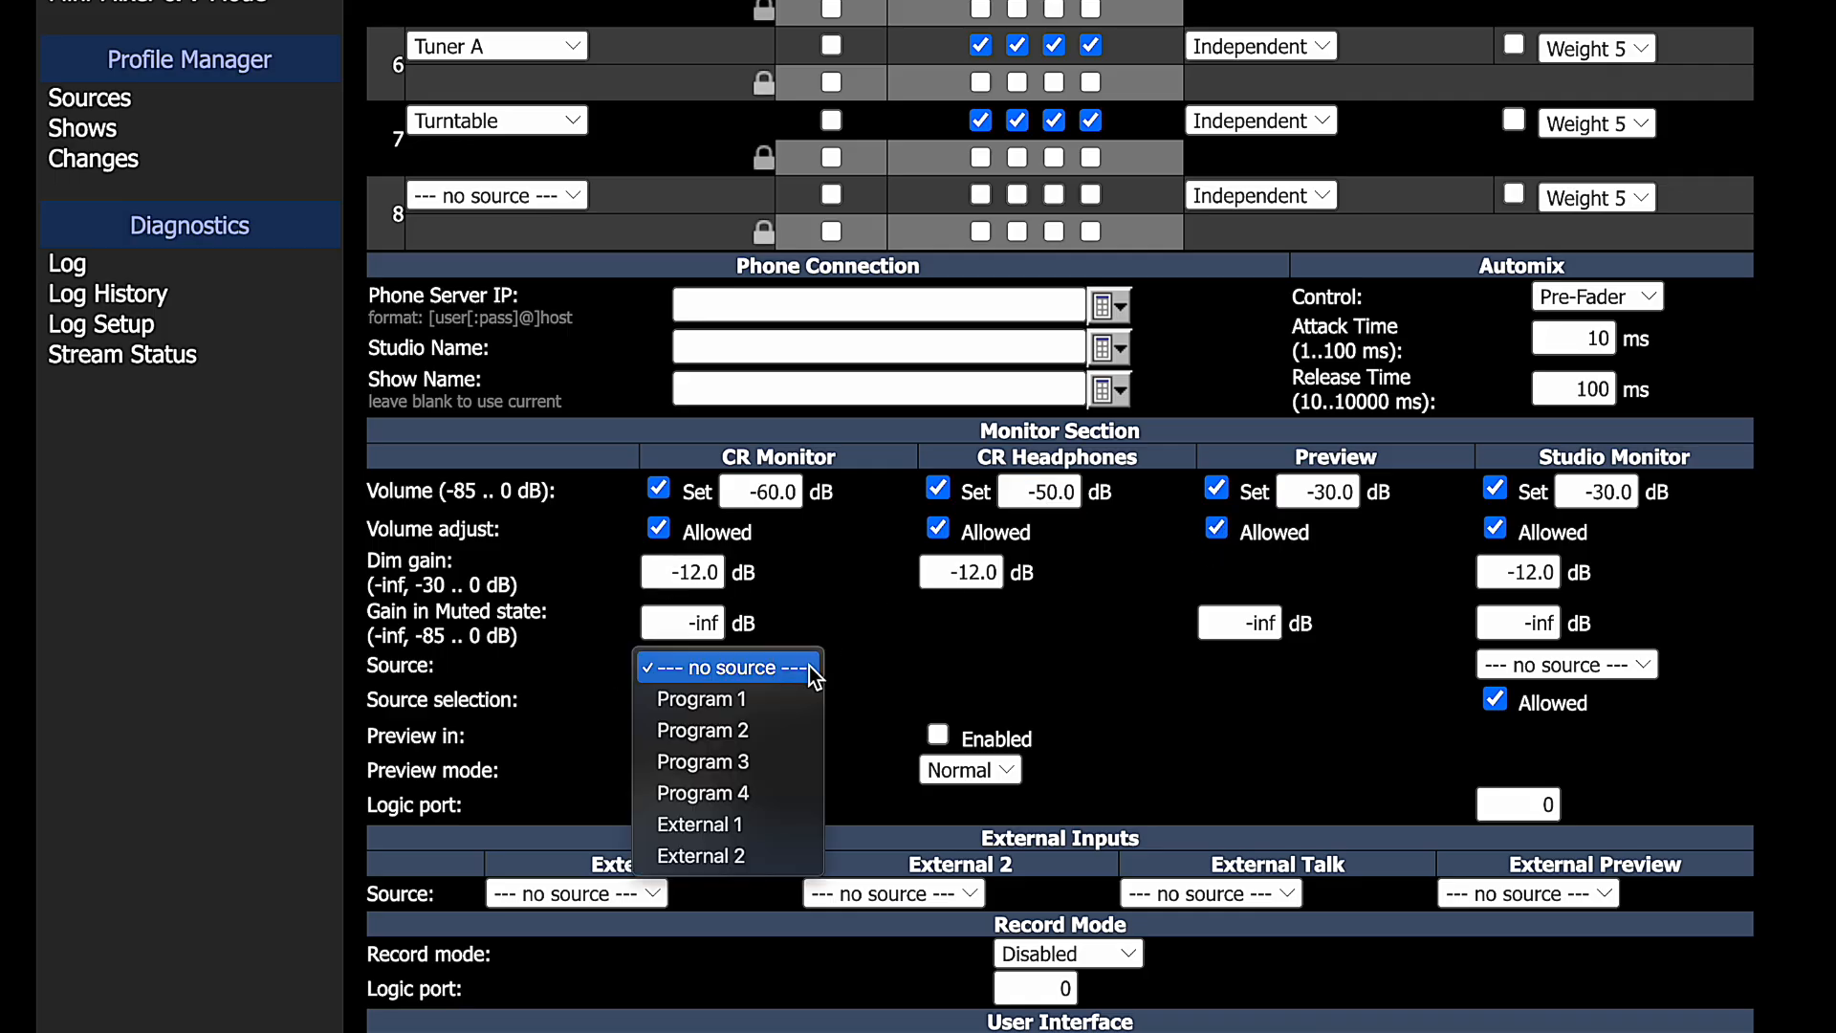
pyautogui.click(704, 699)
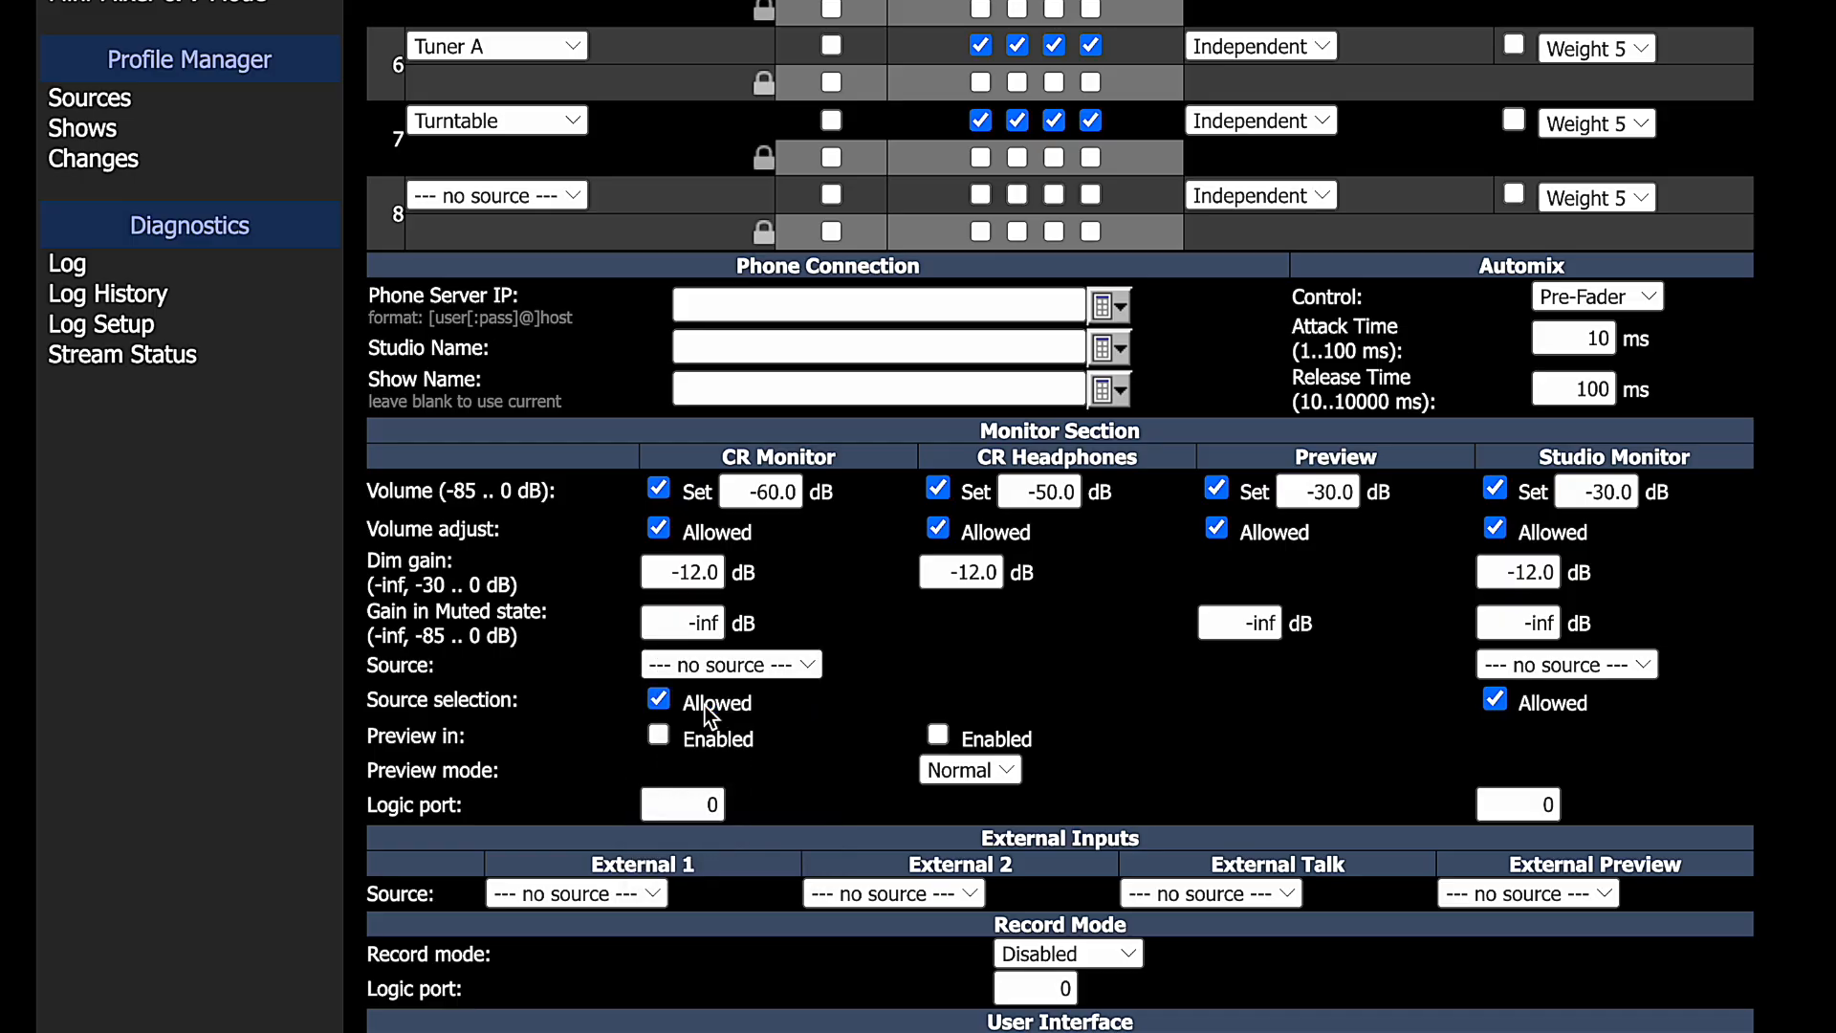
pyautogui.click(659, 737)
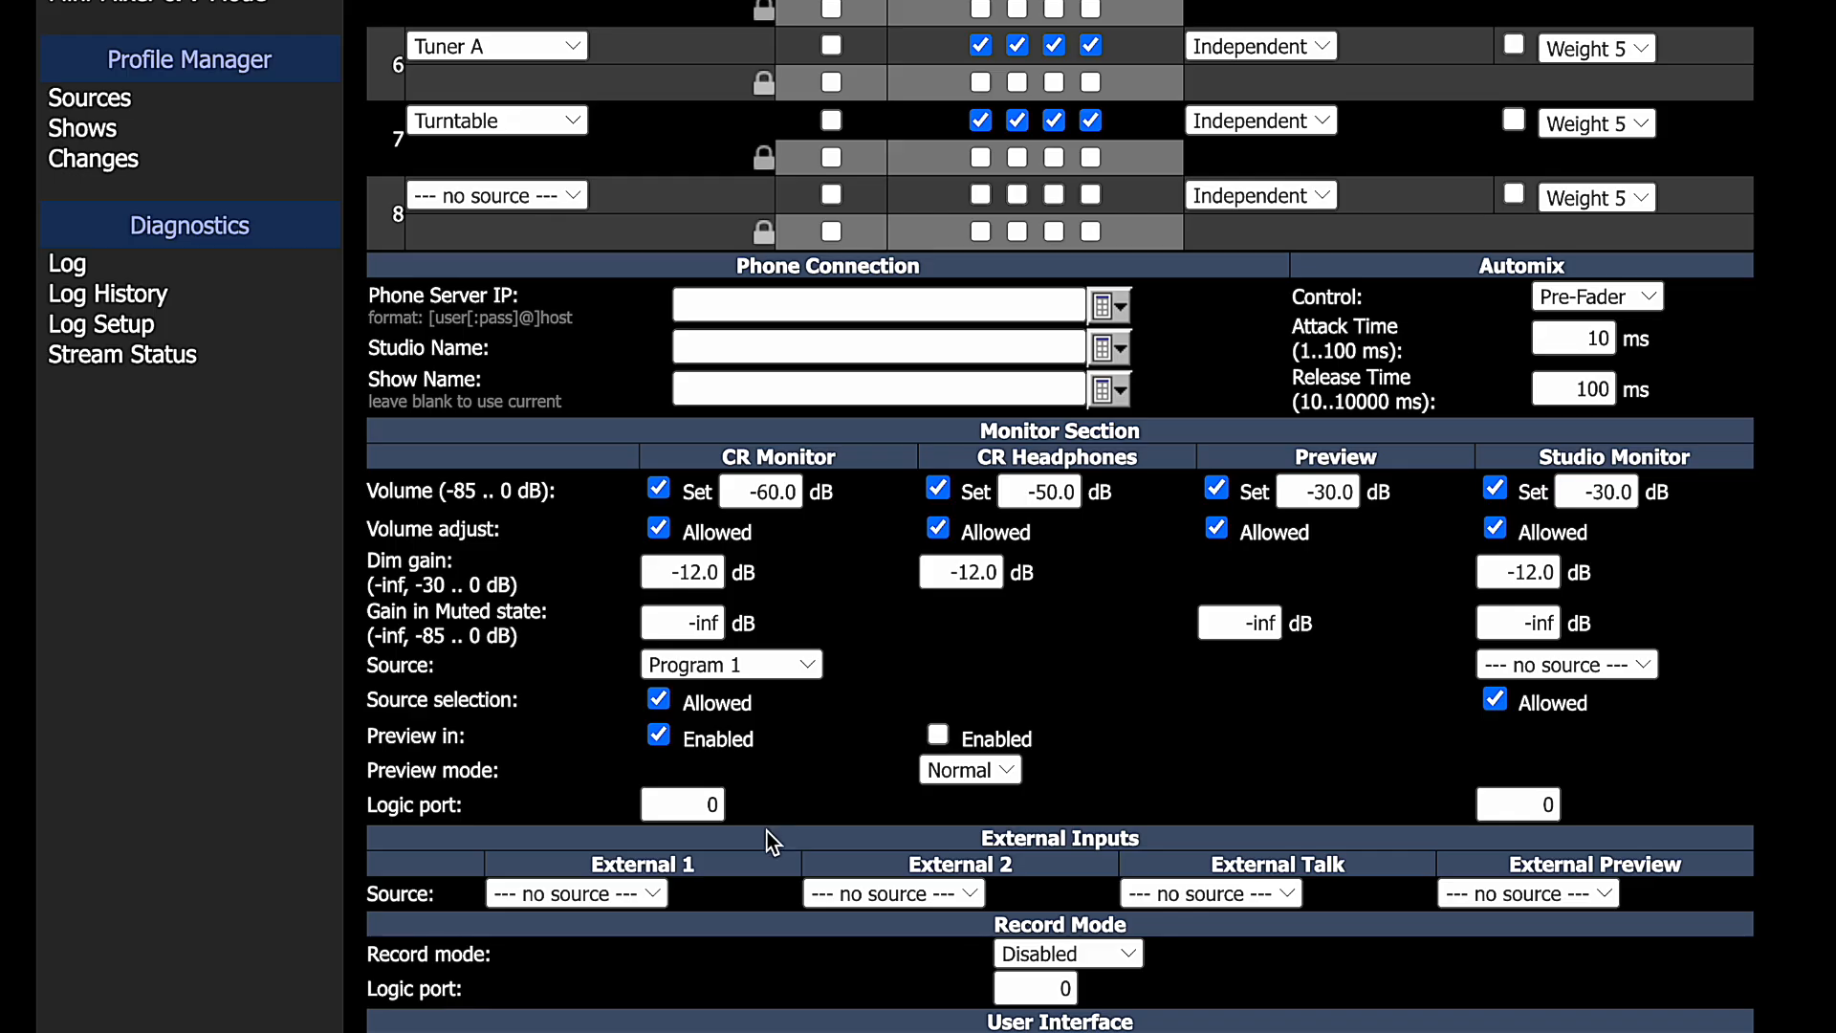
pyautogui.click(938, 735)
pyautogui.click(1004, 770)
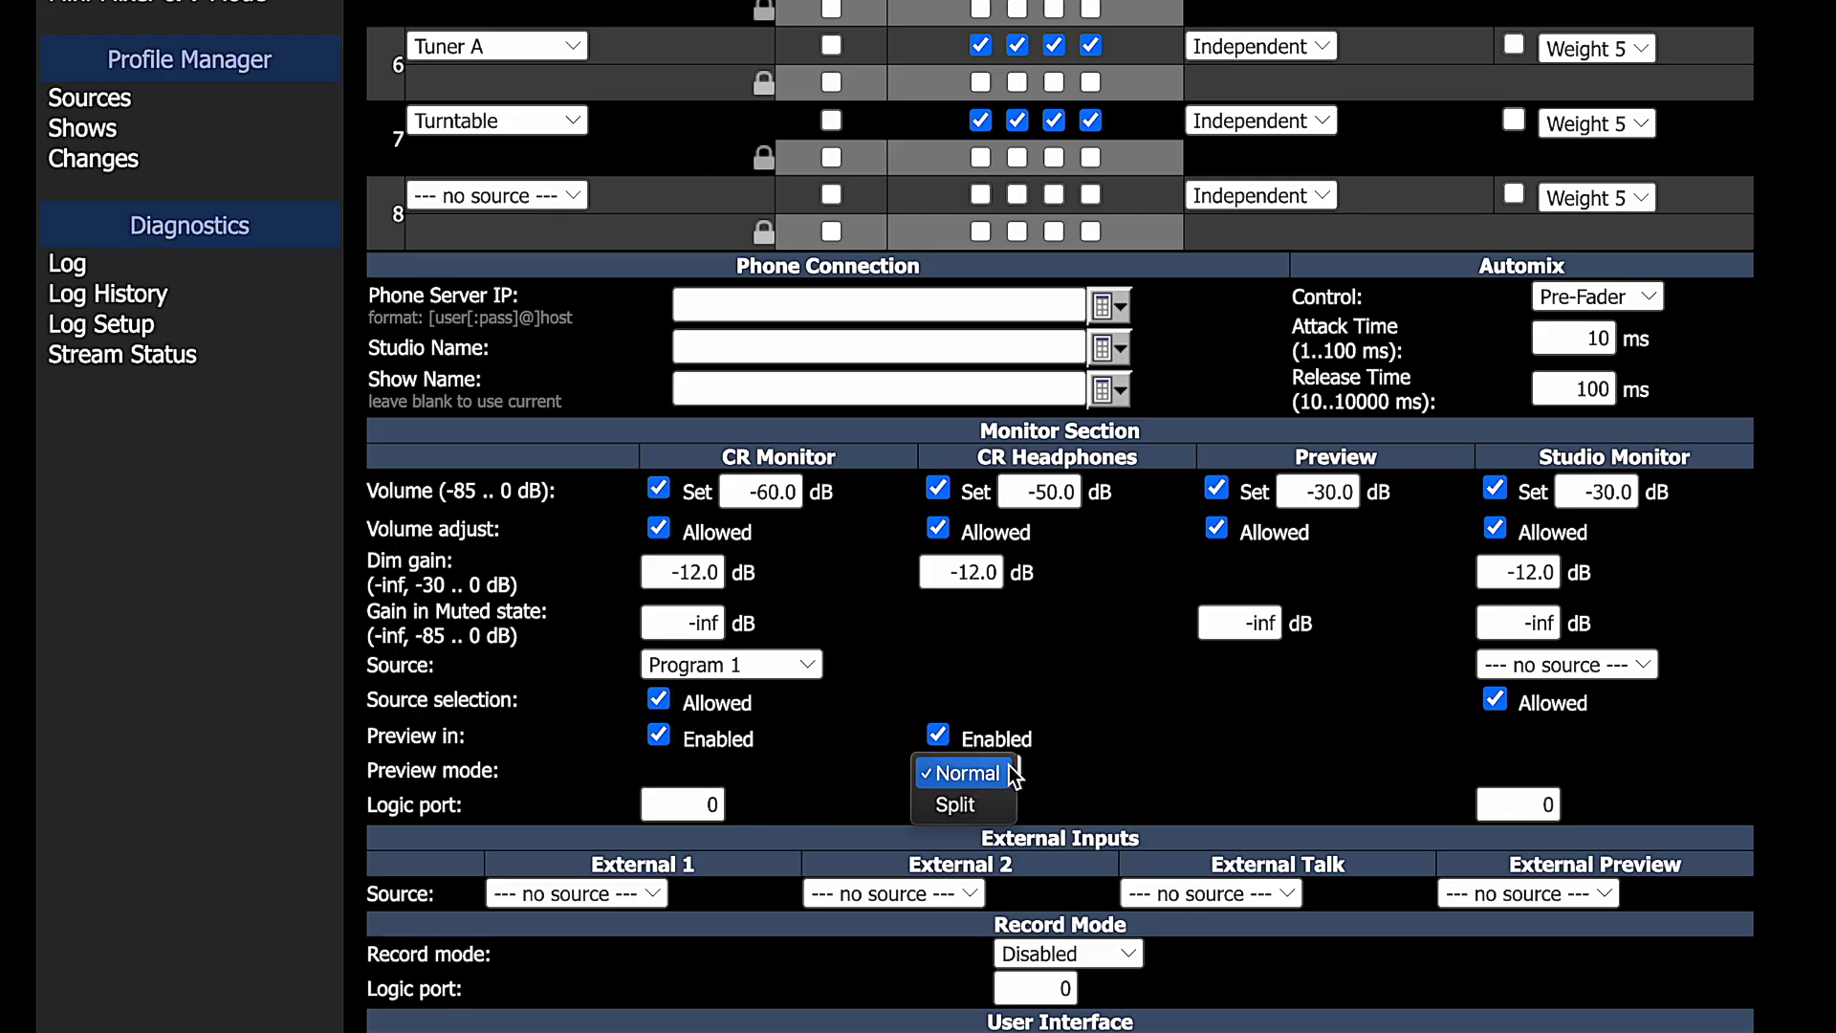
pyautogui.click(990, 805)
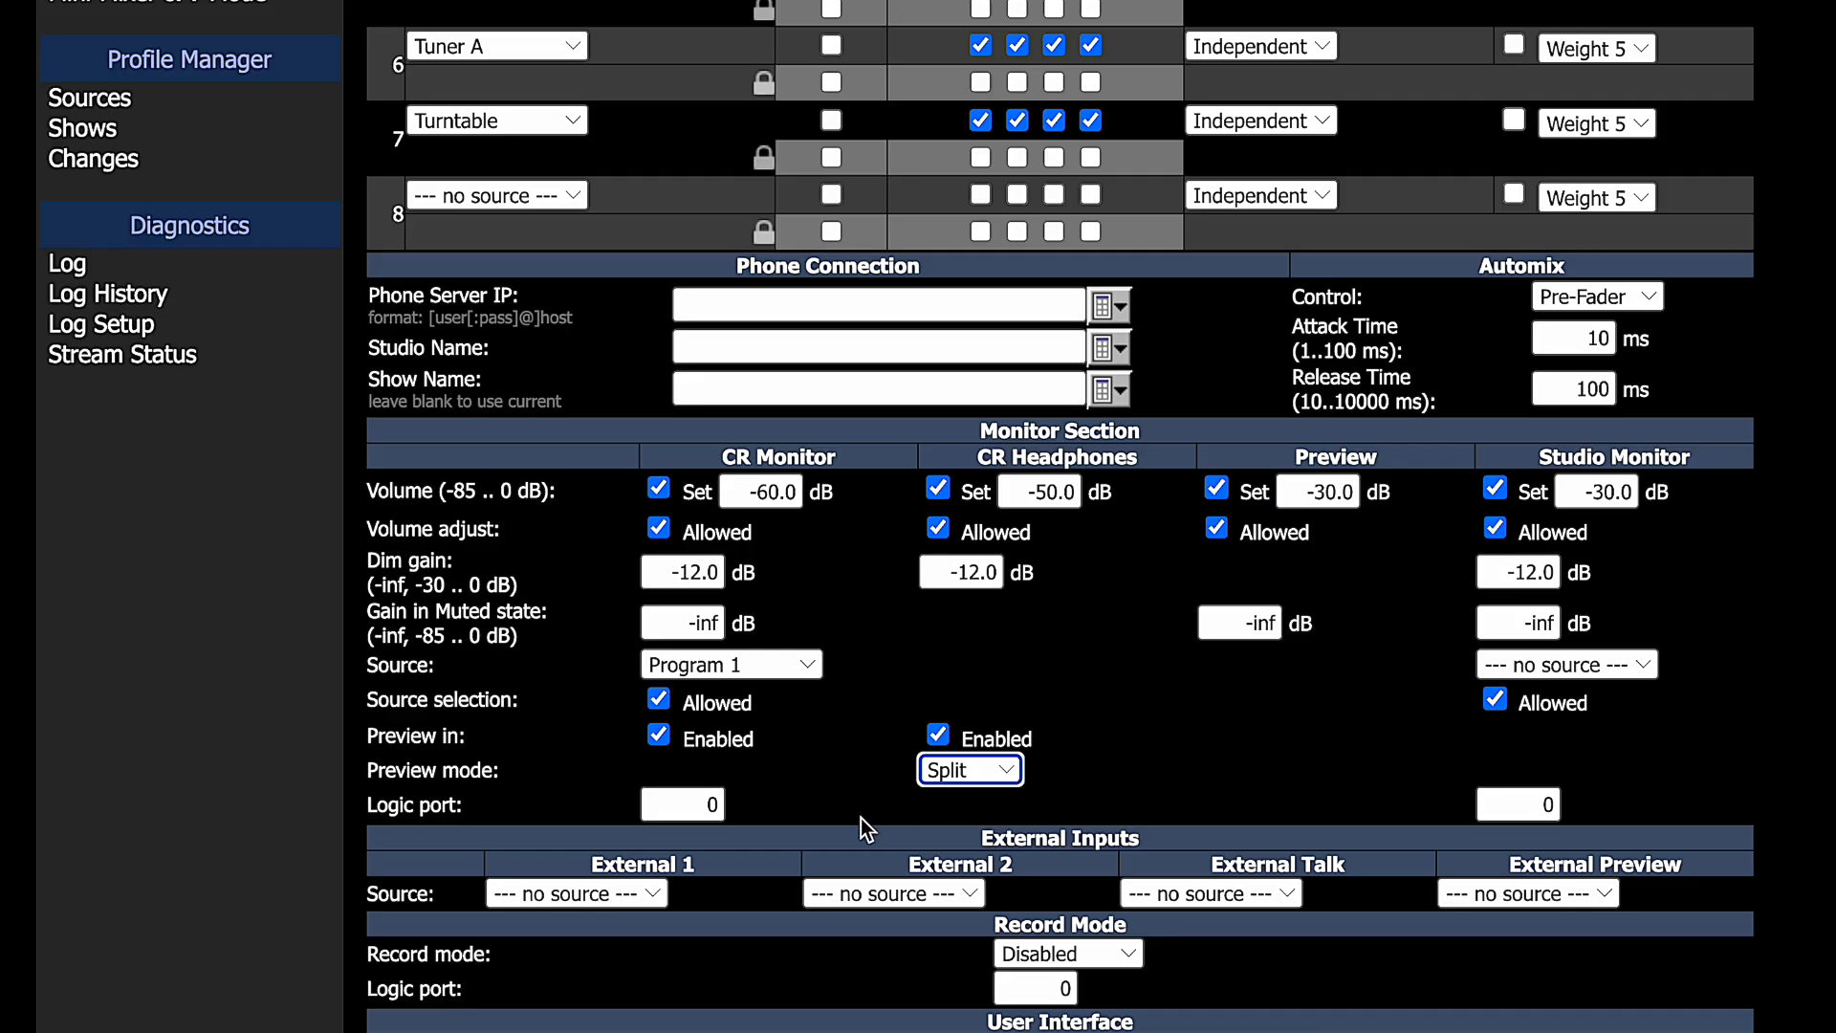
# Set the CR Monitor's logic port to 1299.
pyautogui.doubleClick(699, 808)
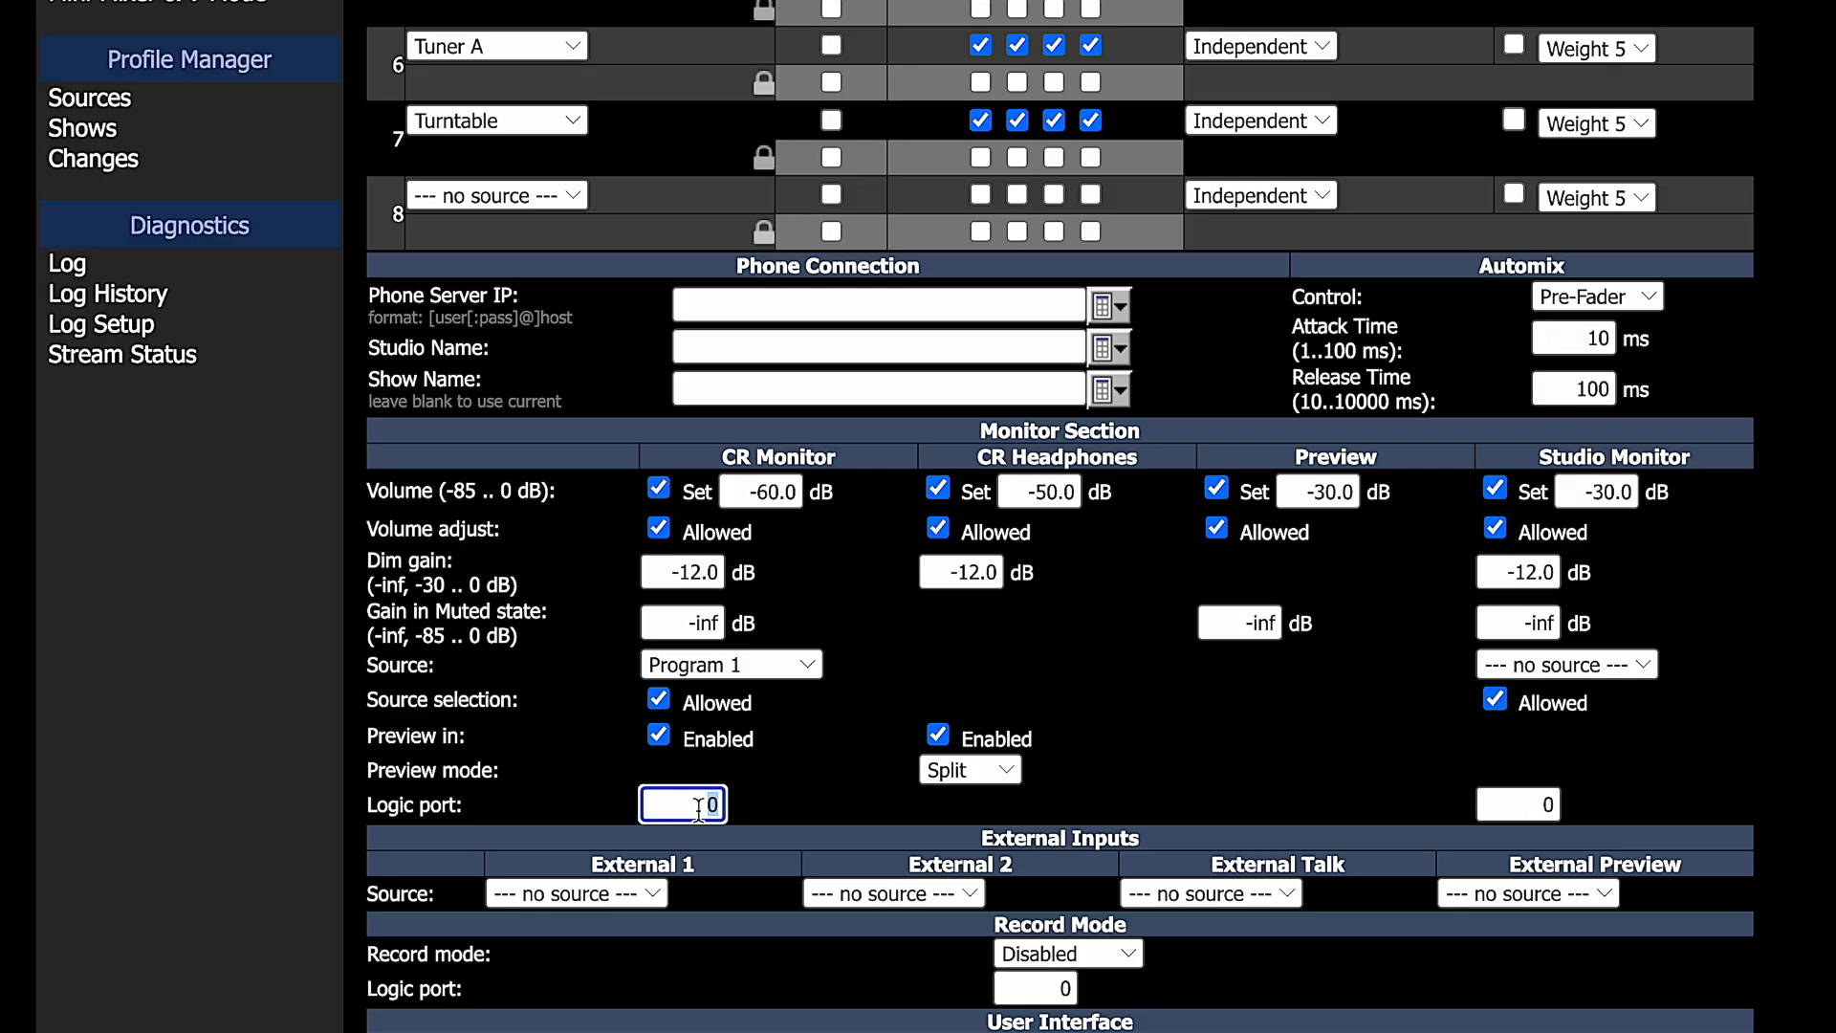
pyautogui.write('1299')
pyautogui.click(784, 805)
# Assign Tuner B as the External 1 input source and save the show profile.
pyautogui.click(647, 893)
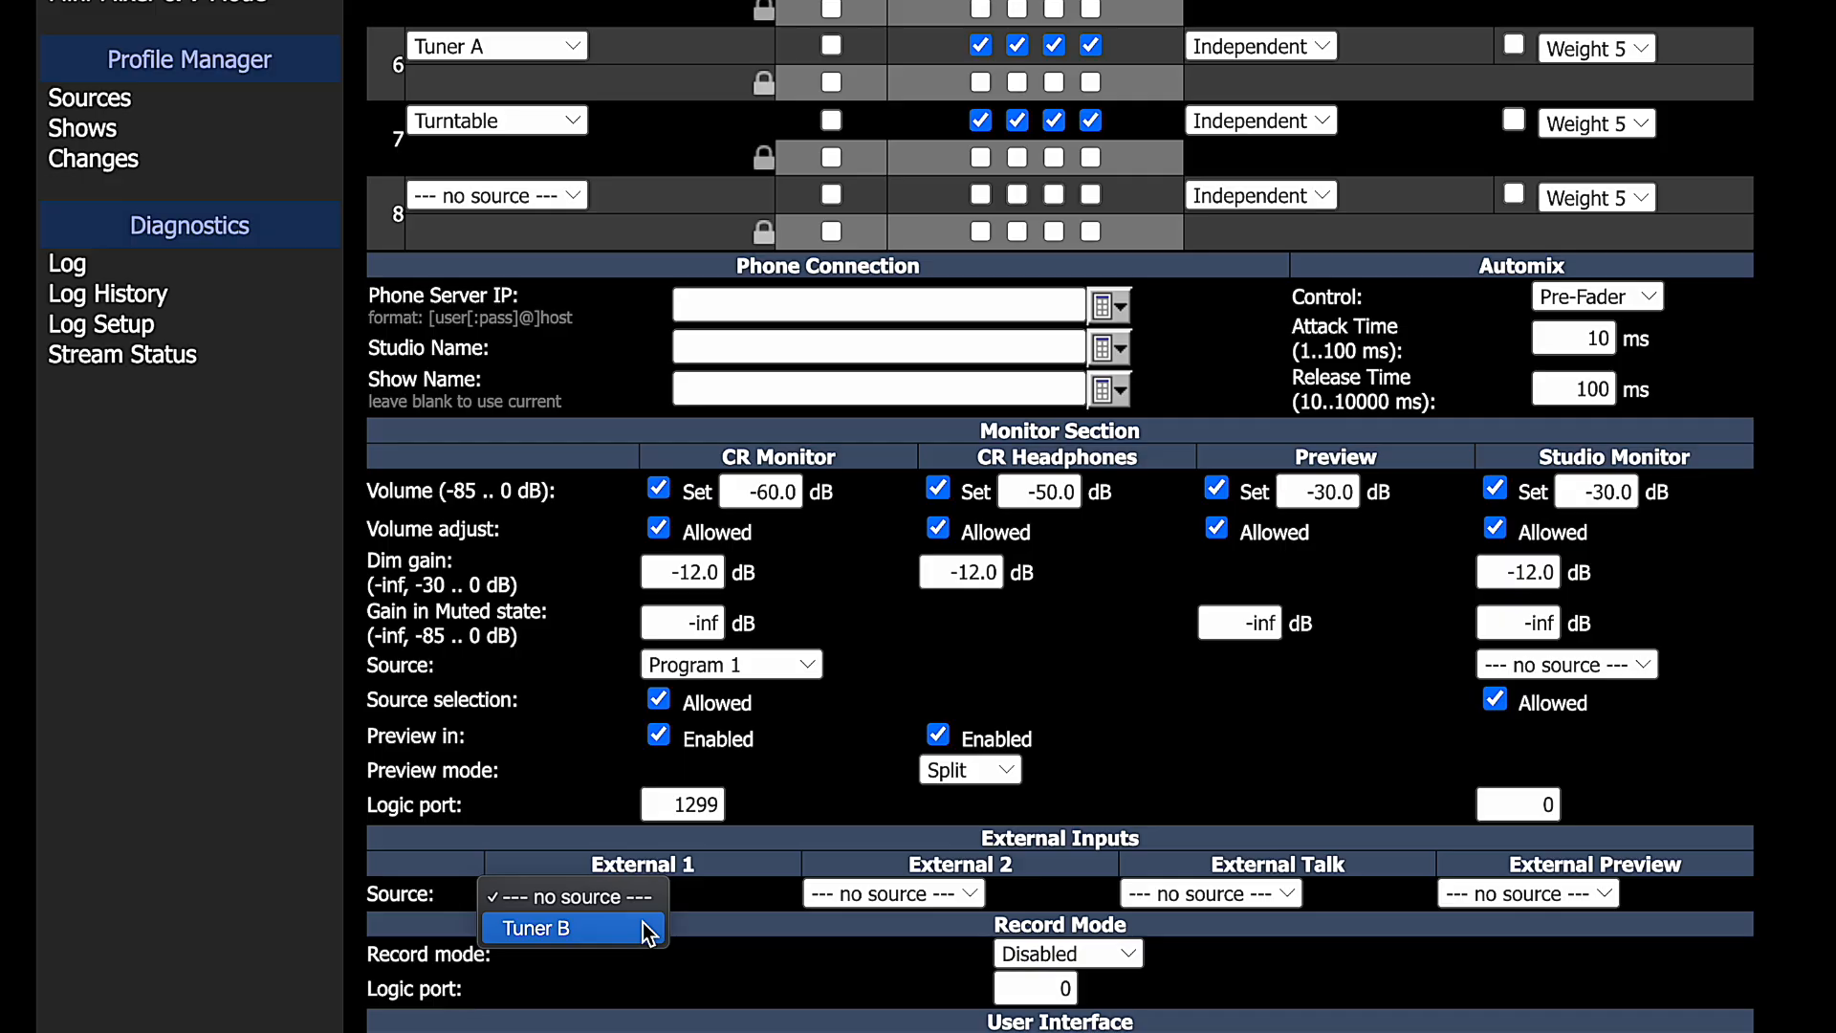
pyautogui.click(646, 929)
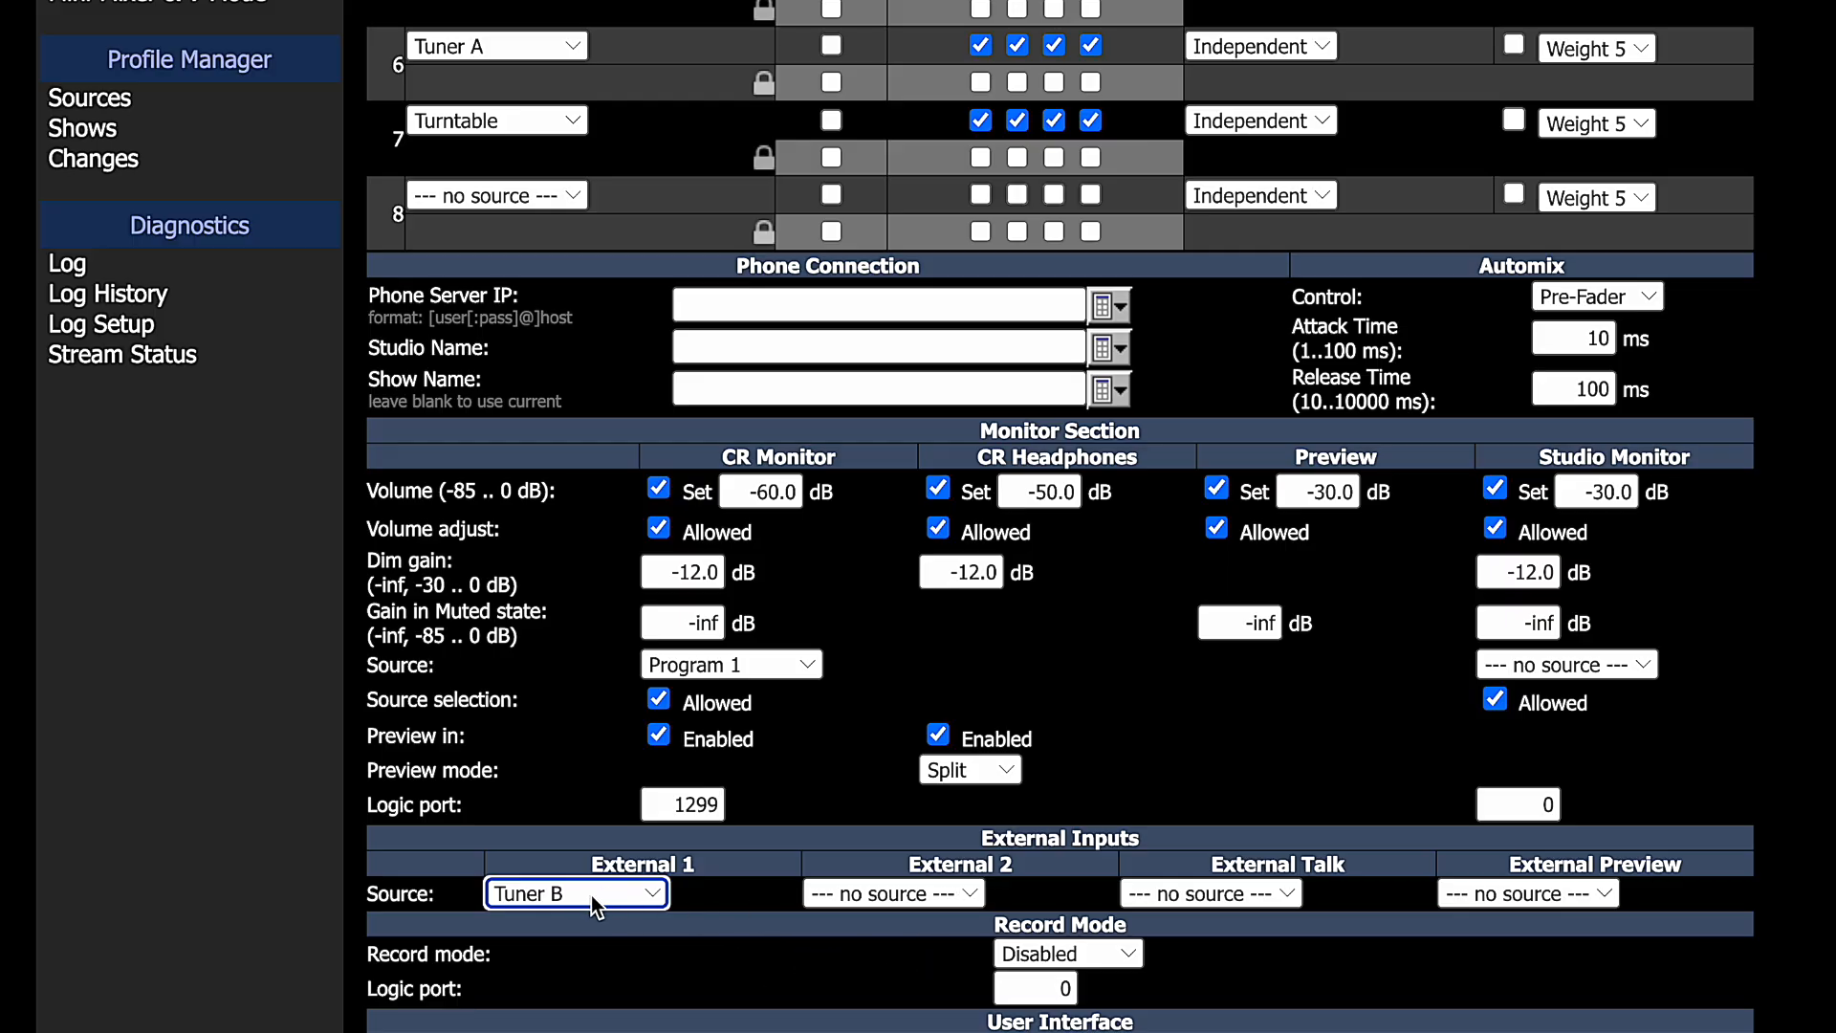
pyautogui.click(974, 897)
pyautogui.click(973, 897)
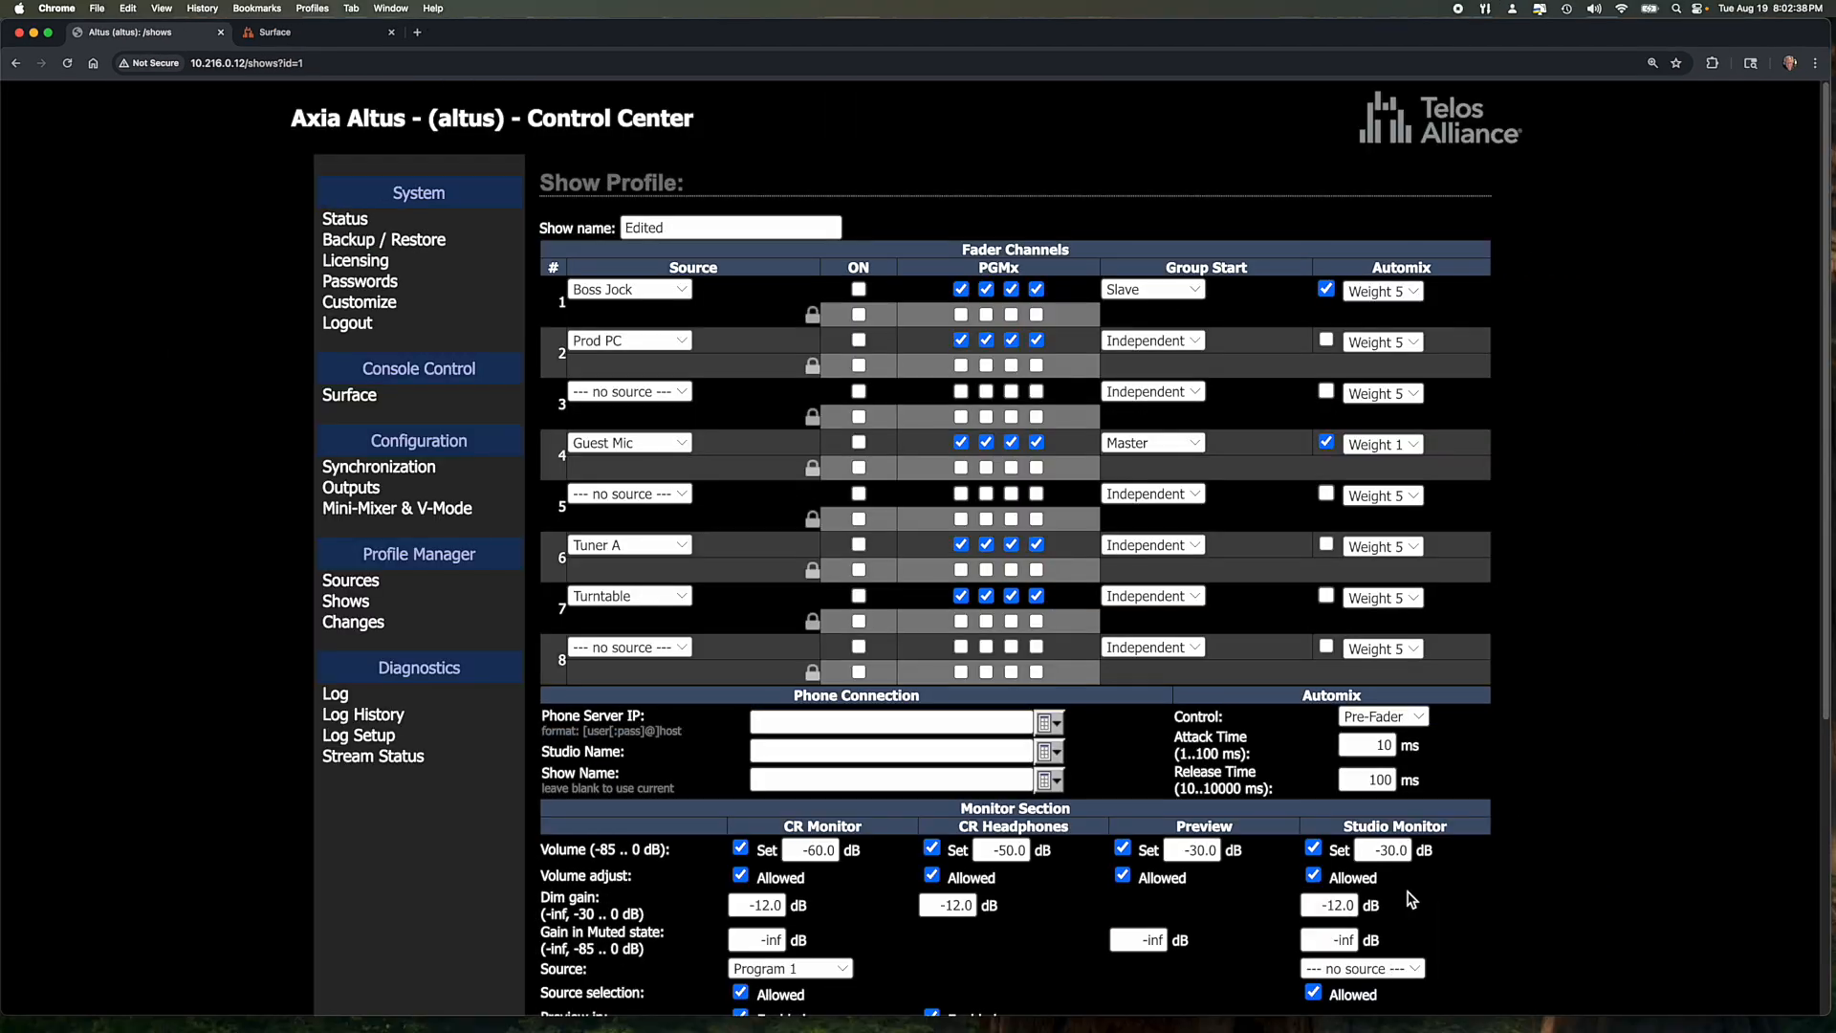
pyautogui.scroll(-10, 1407, 908)
pyautogui.click(1405, 904)
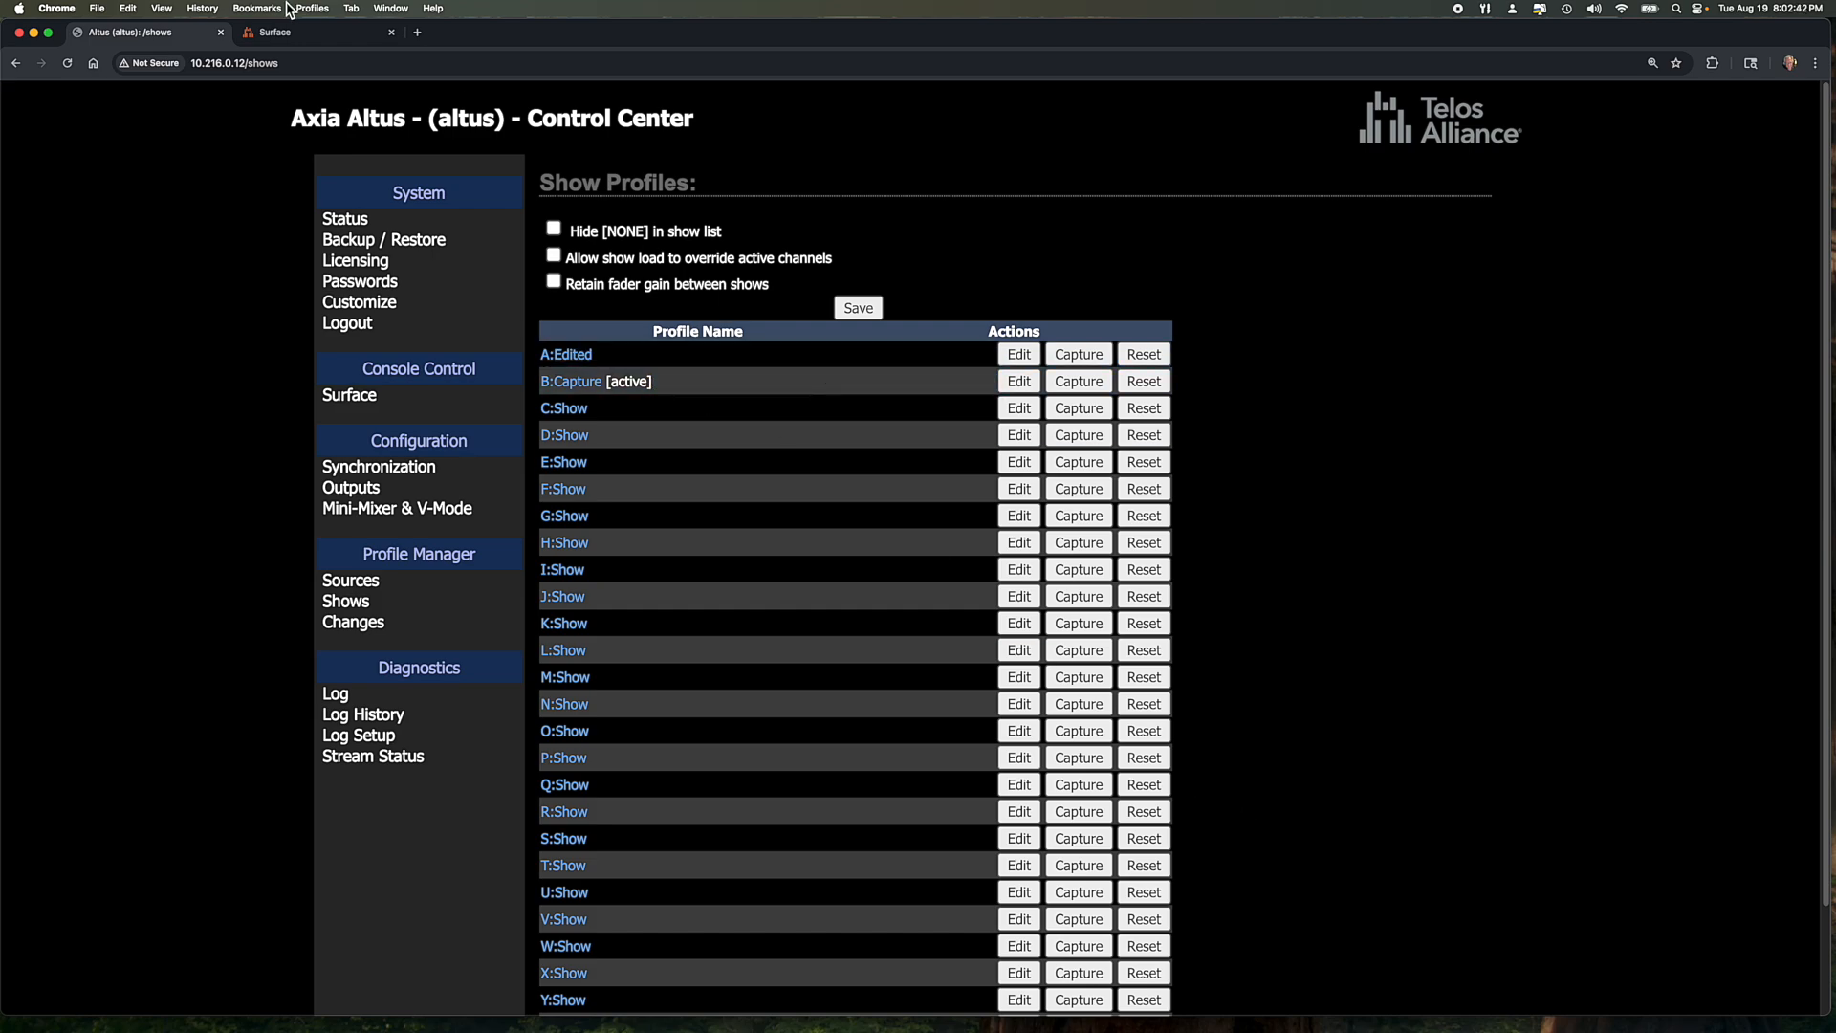
# On the console surface, load the A:Show profile and turn the Guest Mic channel on and off to test the group start.
pyautogui.click(282, 34)
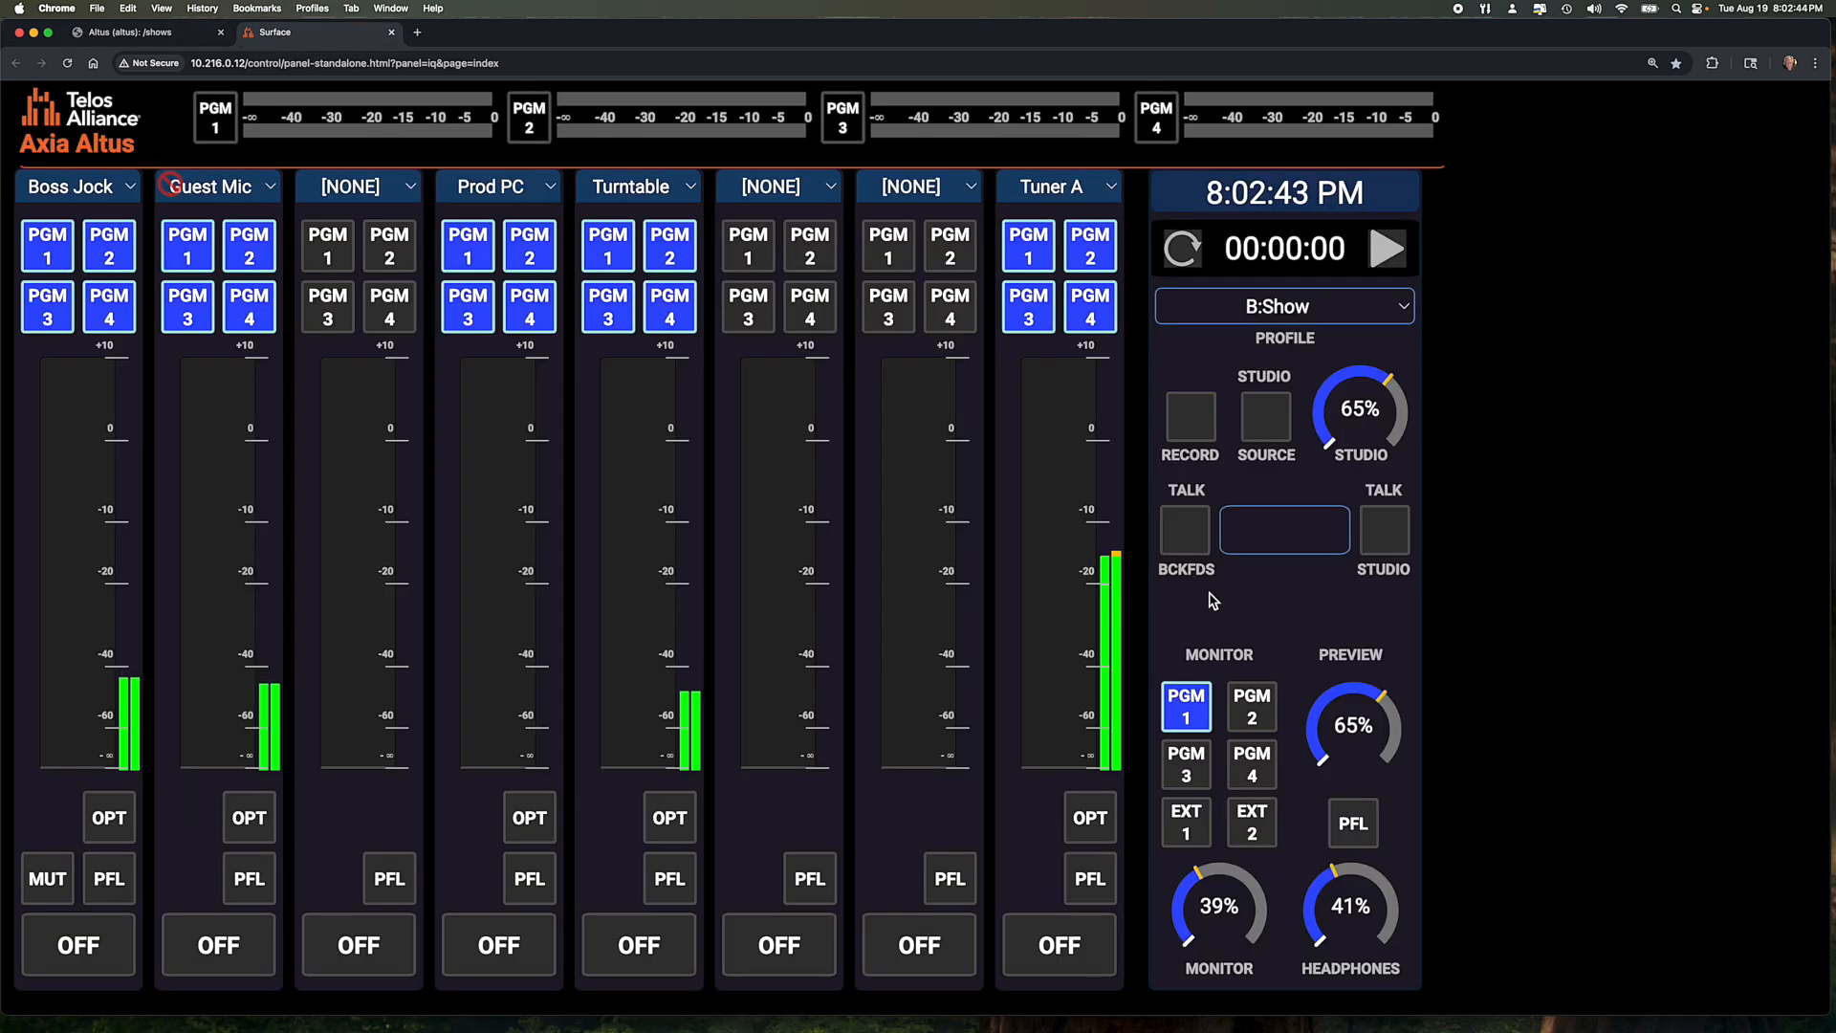
pyautogui.click(1396, 307)
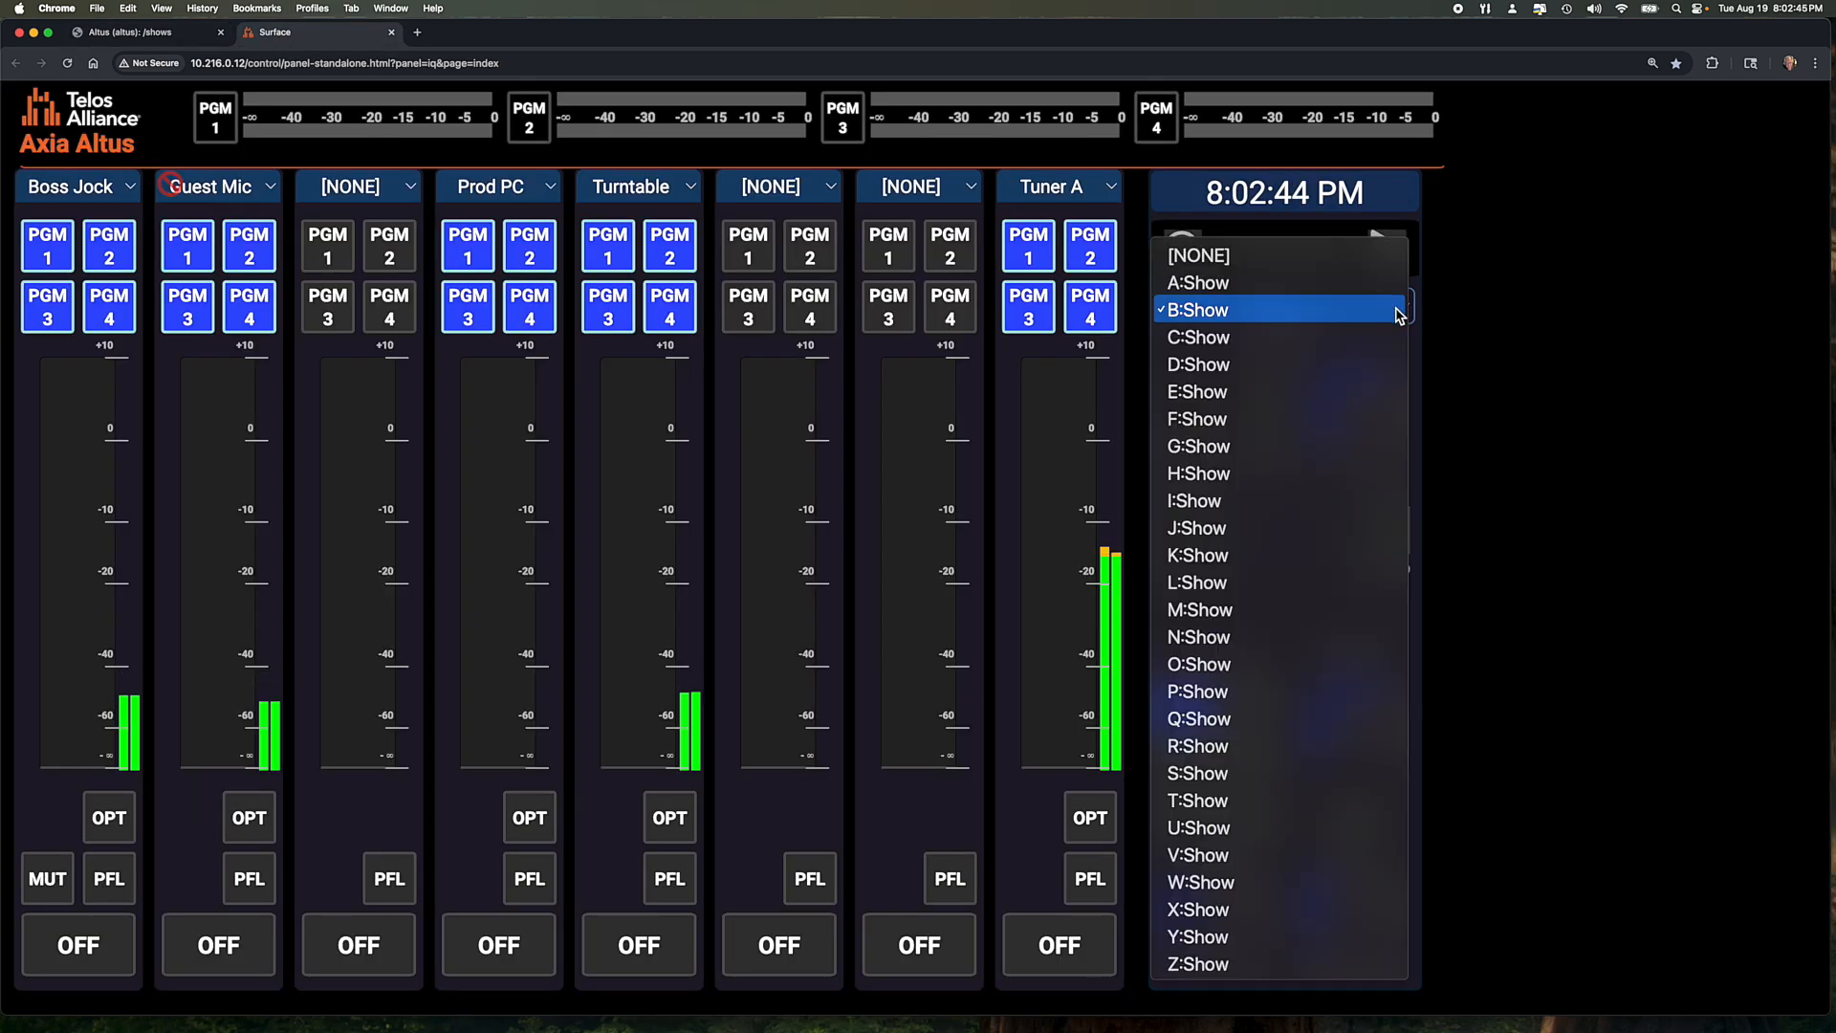
pyautogui.click(1296, 288)
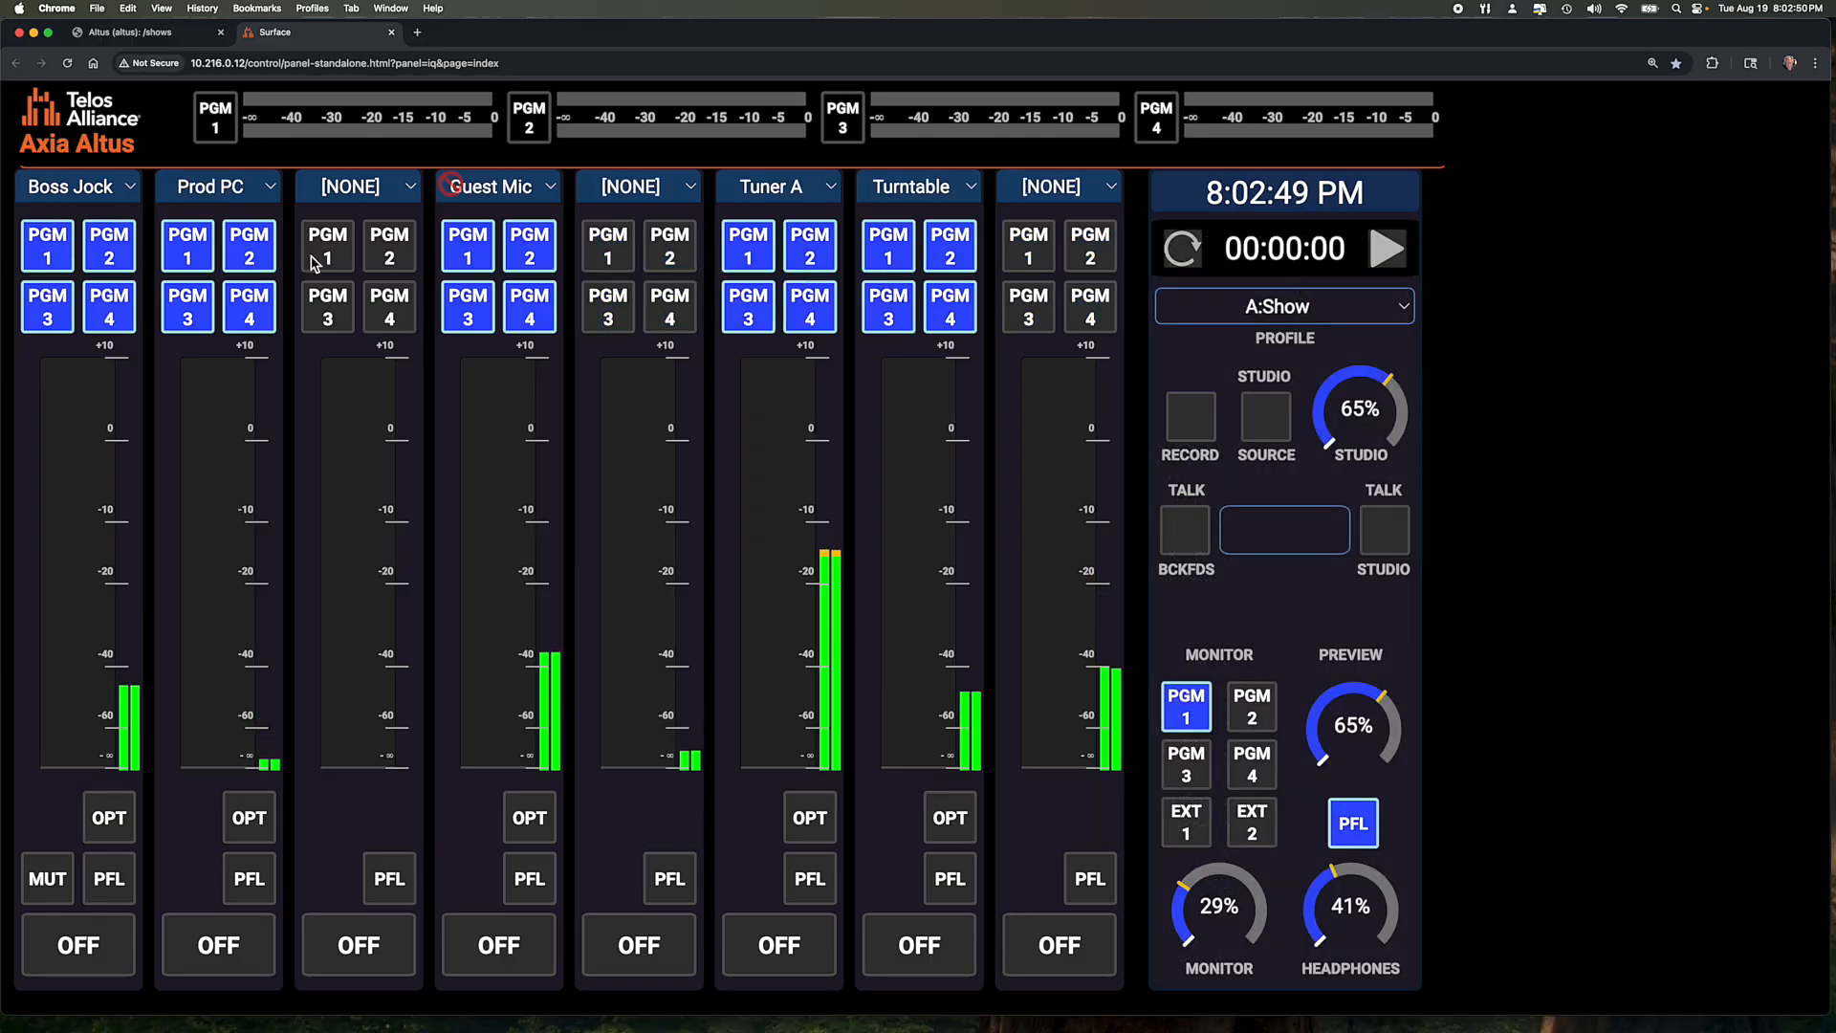
pyautogui.click(524, 948)
pyautogui.click(525, 948)
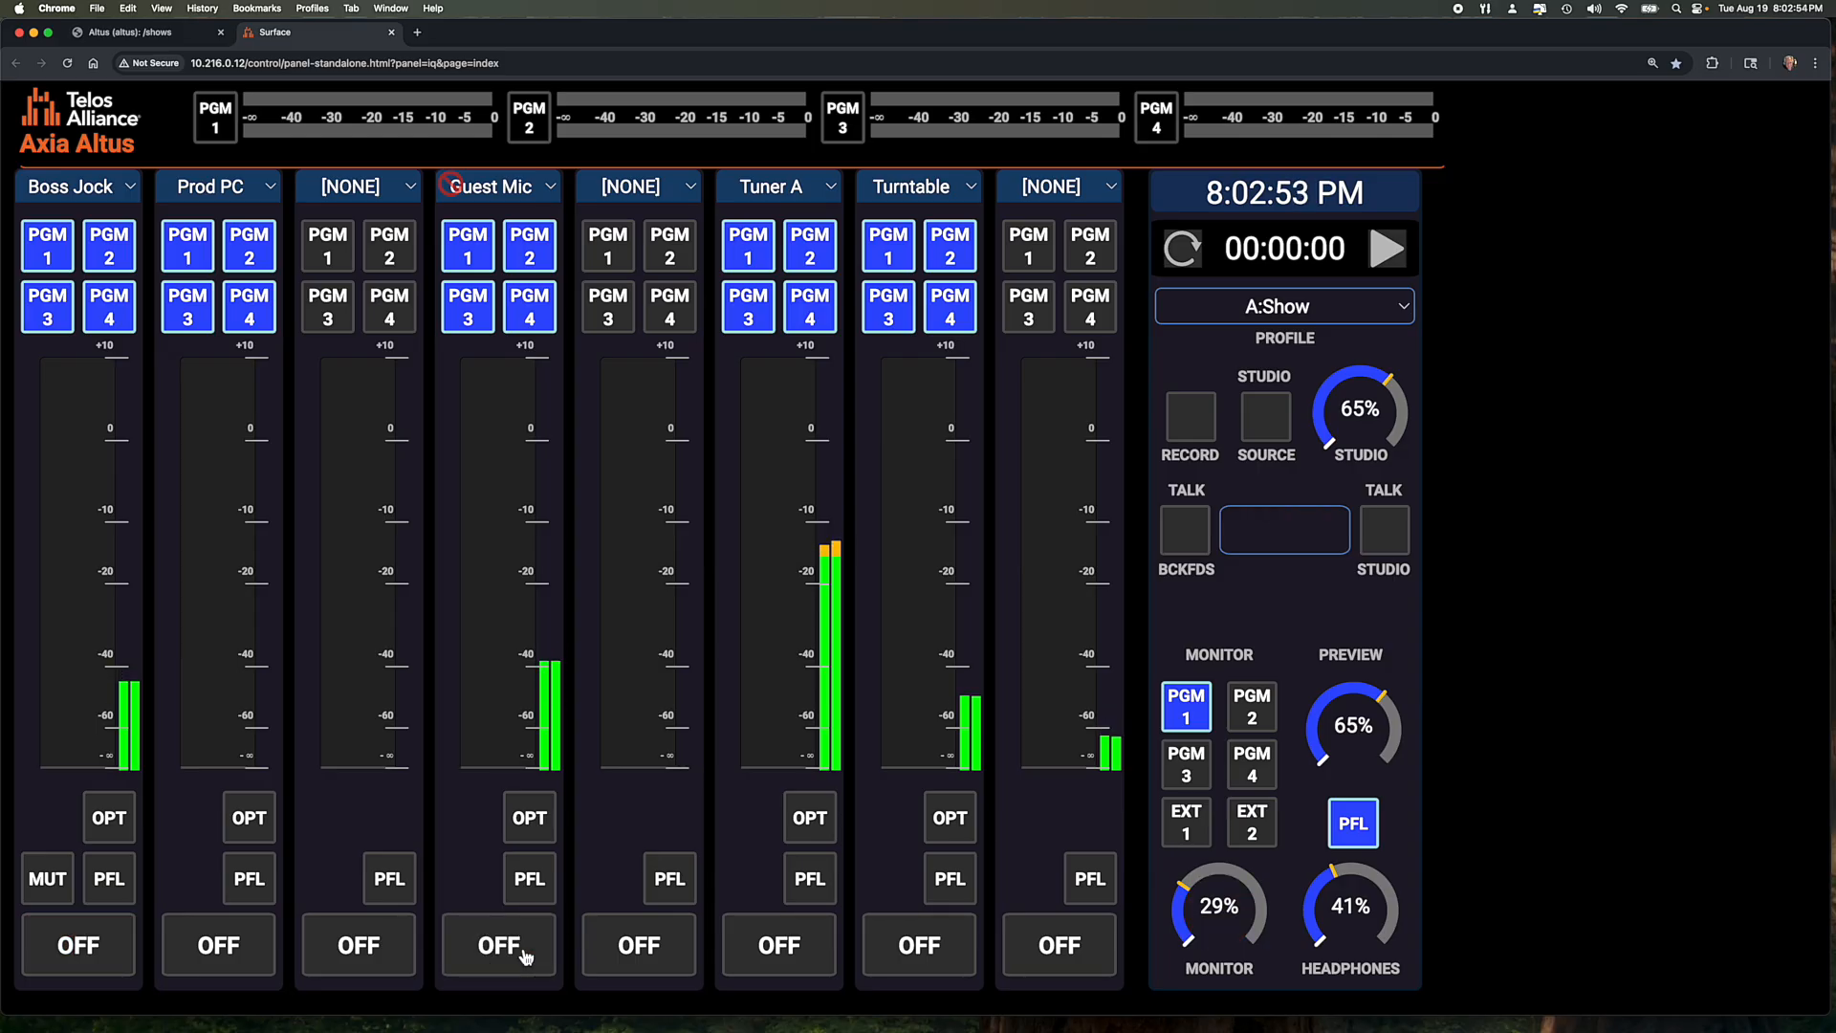
# Turn the Guest Mic channel on and off again to repeat the group start and stop test.
pyautogui.click(525, 949)
pyautogui.click(525, 948)
pyautogui.click(525, 949)
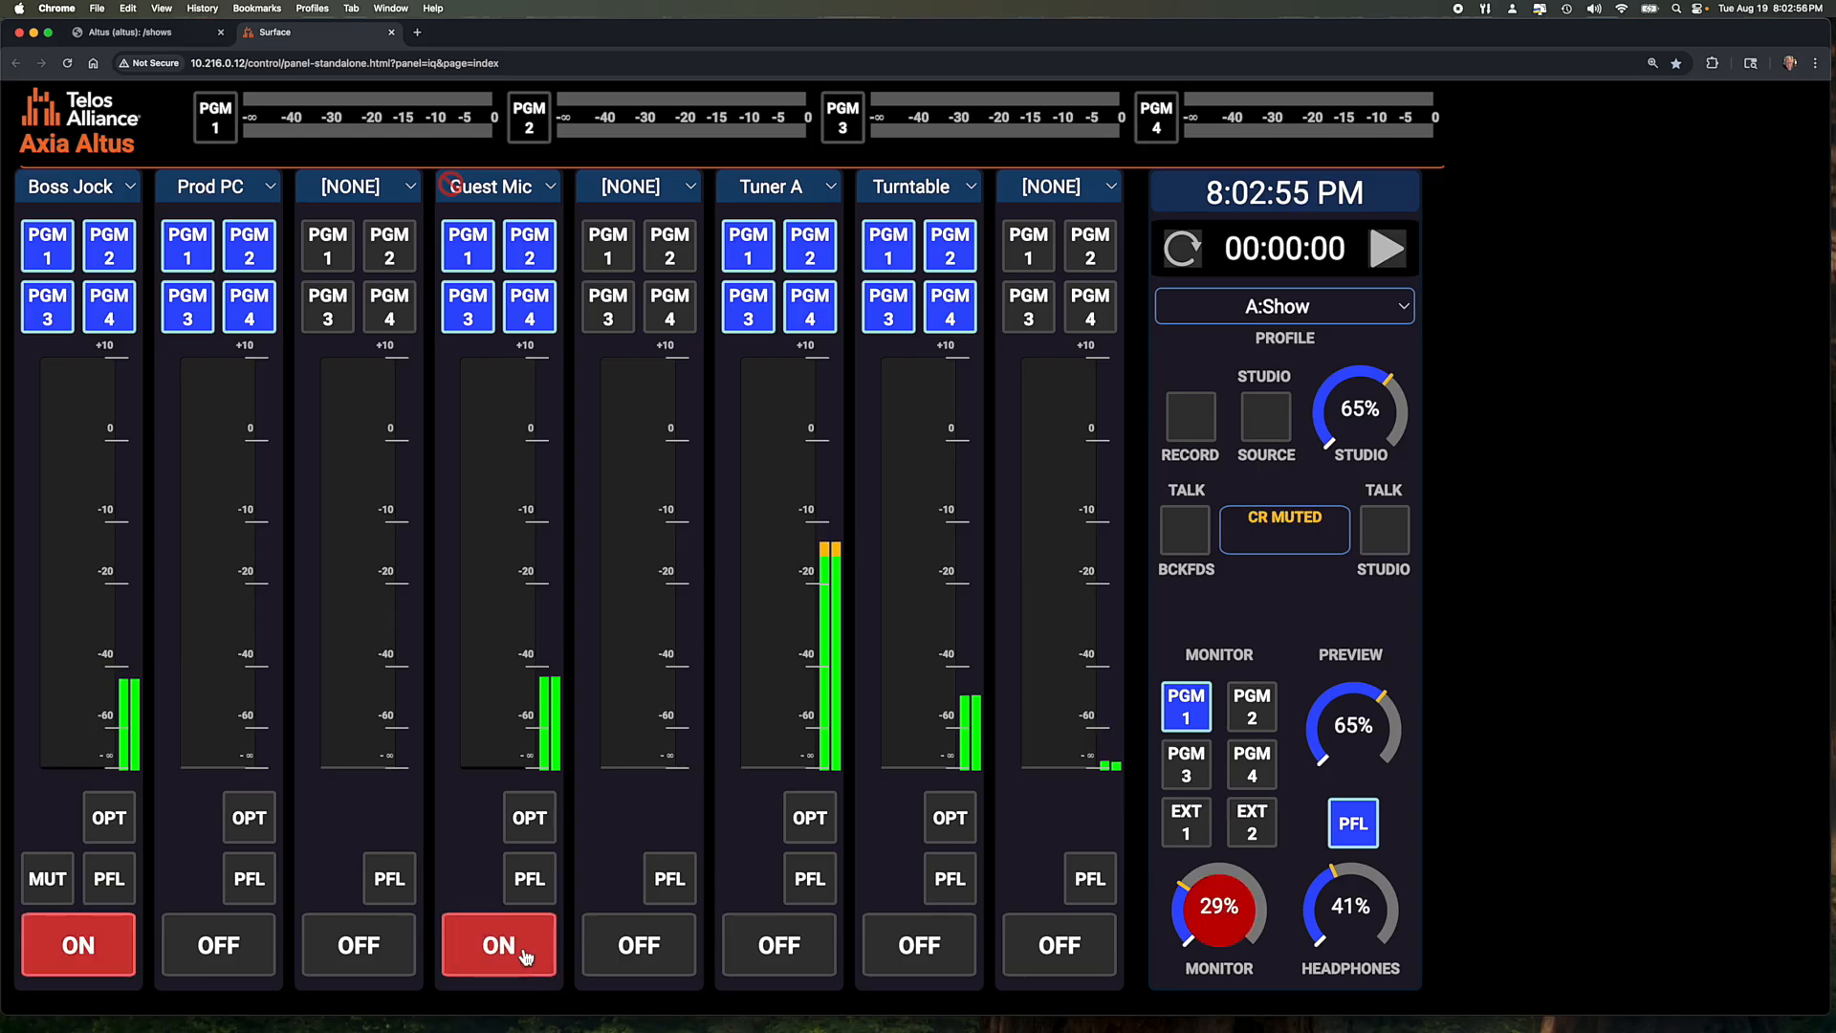
pyautogui.click(525, 949)
pyautogui.click(525, 948)
pyautogui.click(525, 948)
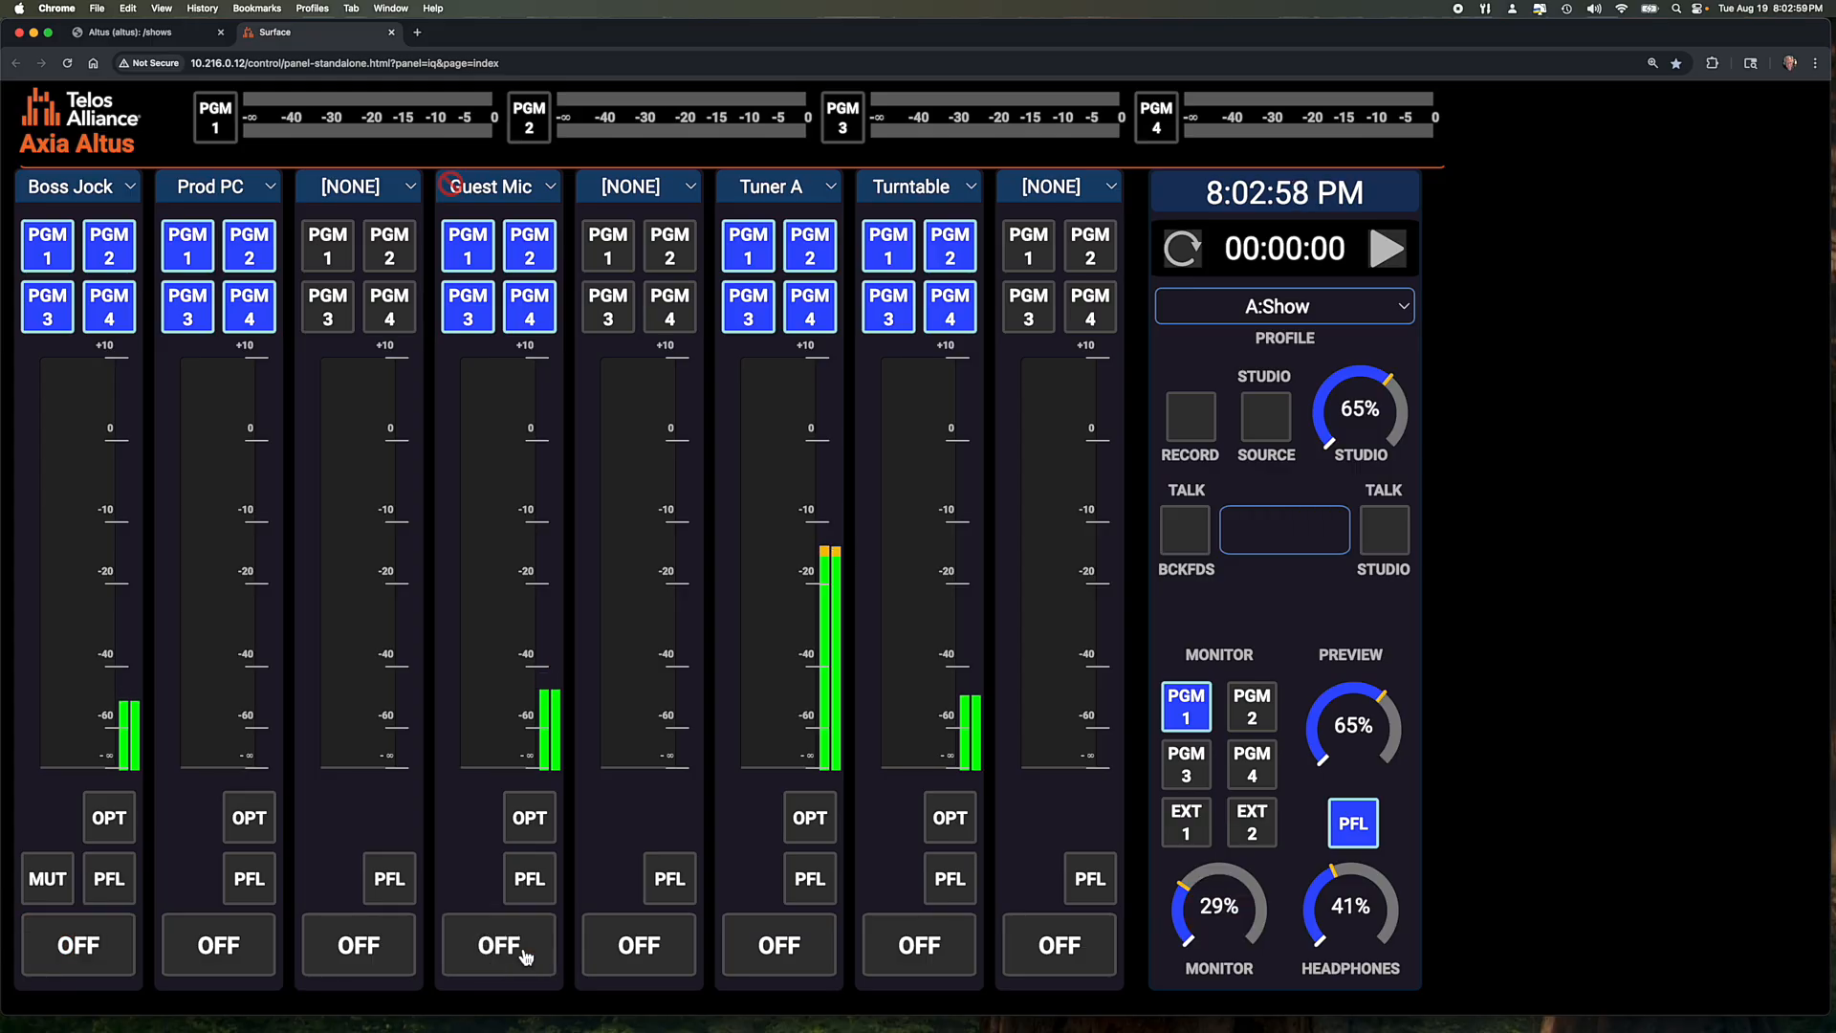
# Turn the Boss Jock channel on and off by itself, and the Guest Mic channel on and off for comparison.
pyautogui.click(78, 956)
pyautogui.click(78, 956)
pyautogui.click(79, 956)
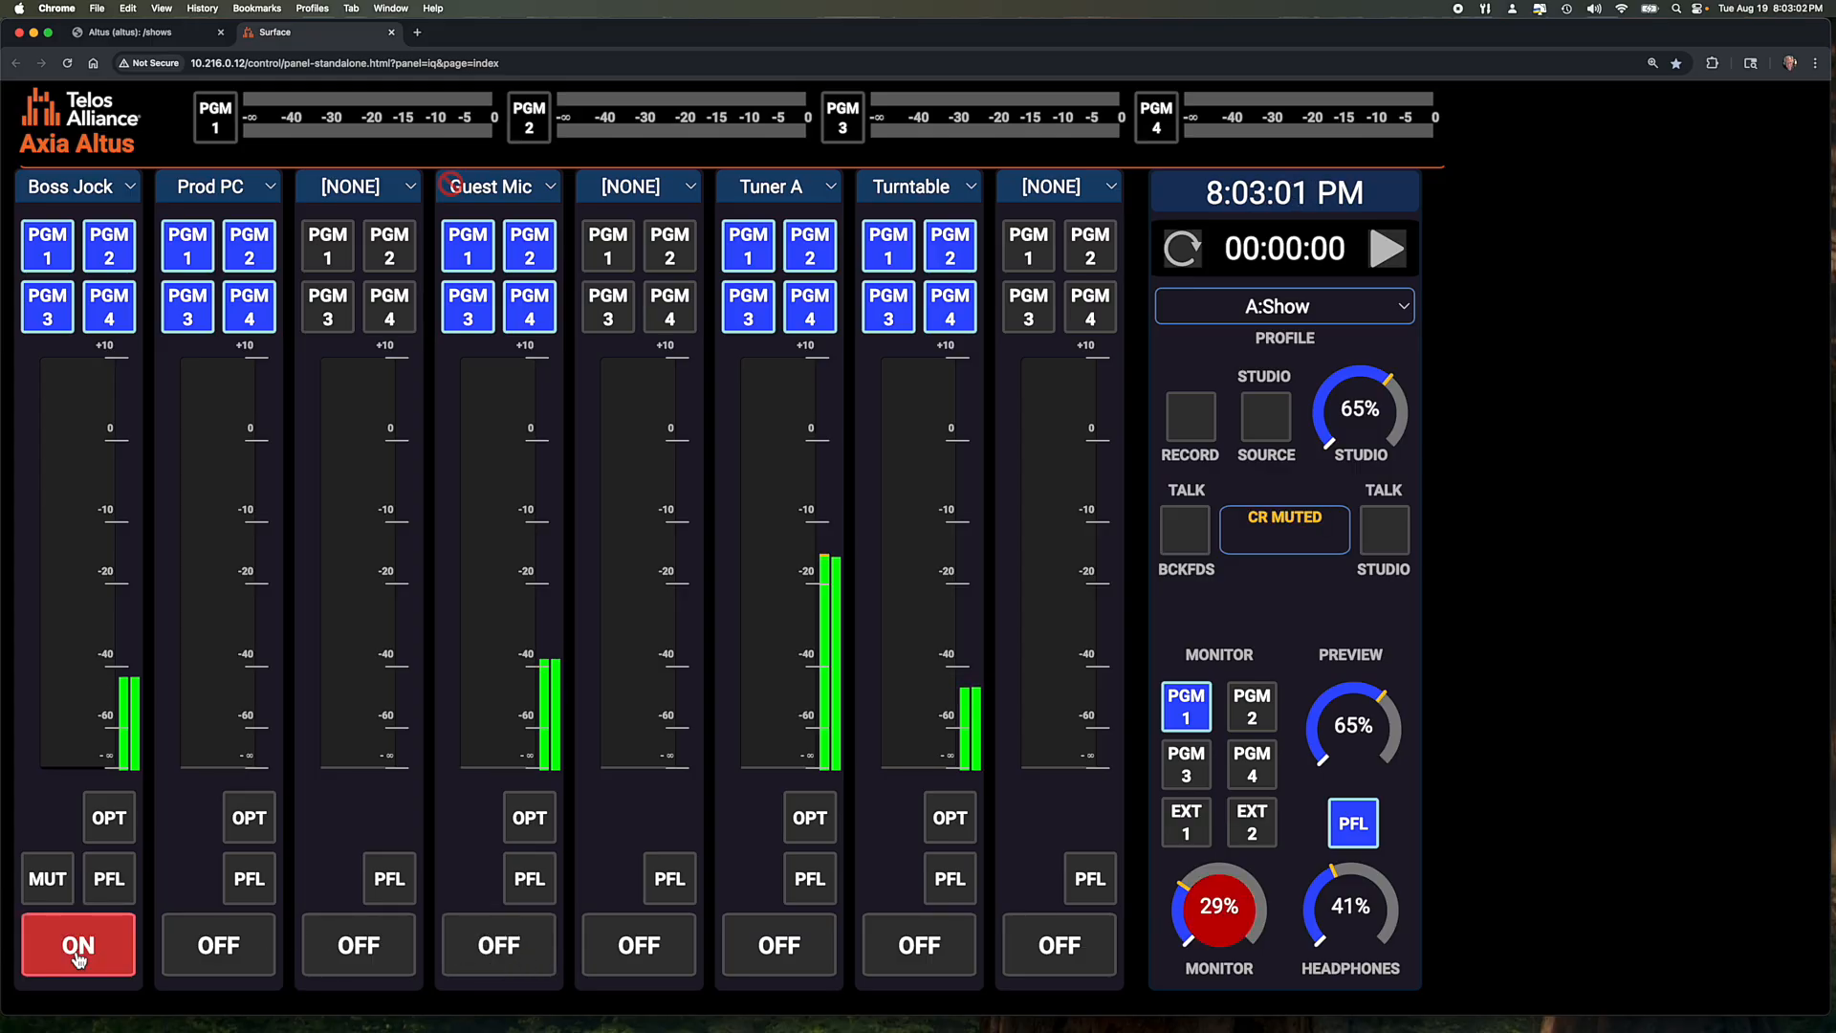
pyautogui.click(78, 956)
pyautogui.click(79, 956)
pyautogui.click(79, 956)
pyautogui.click(78, 956)
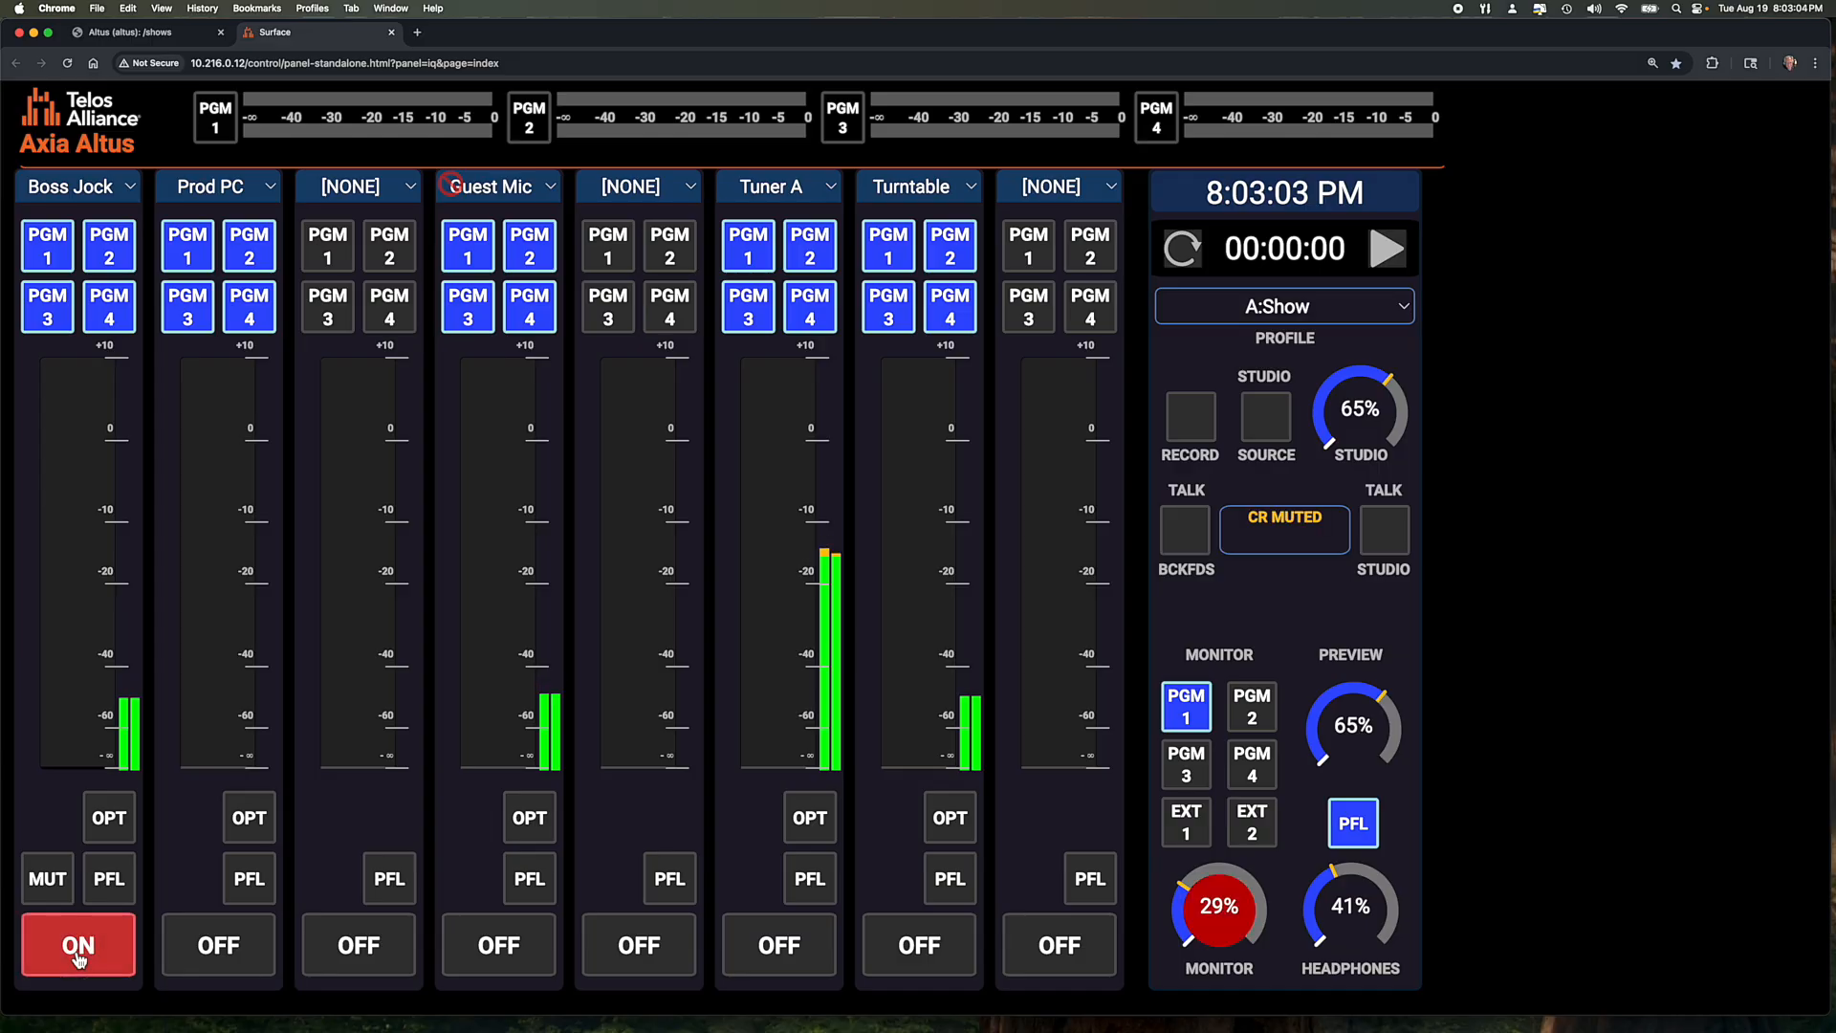
pyautogui.click(78, 957)
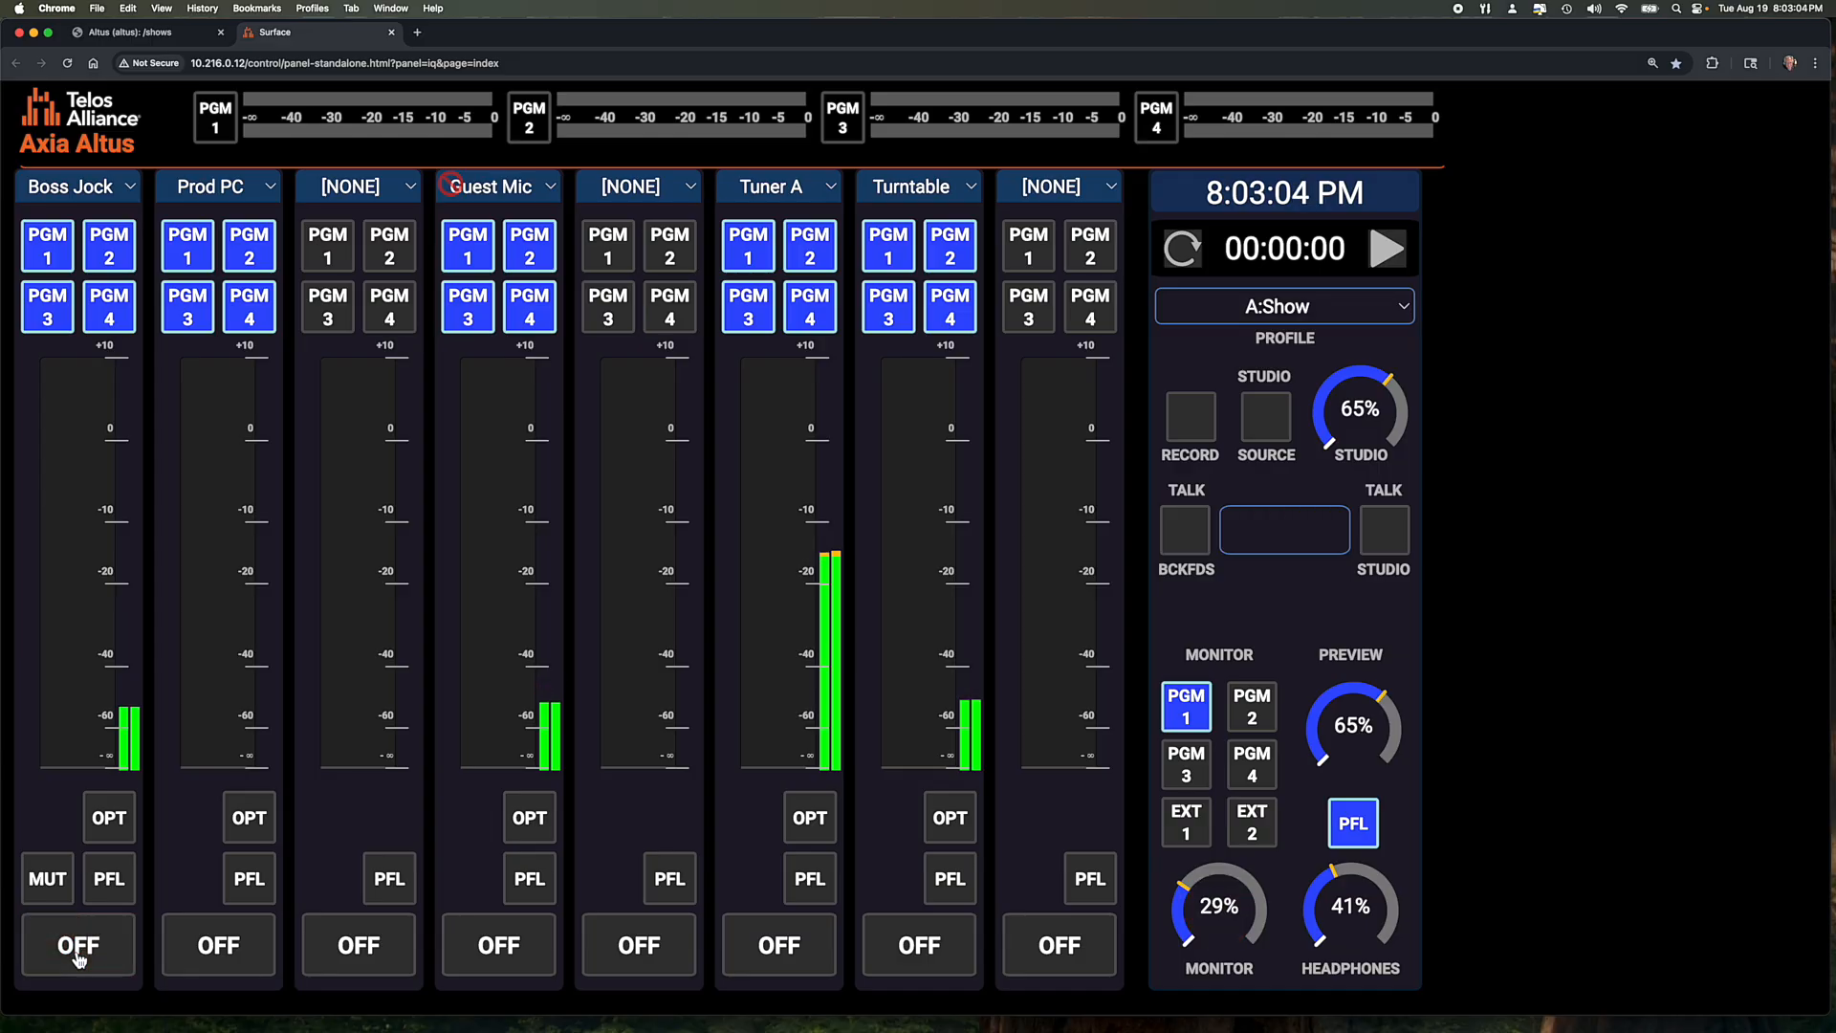
pyautogui.click(520, 964)
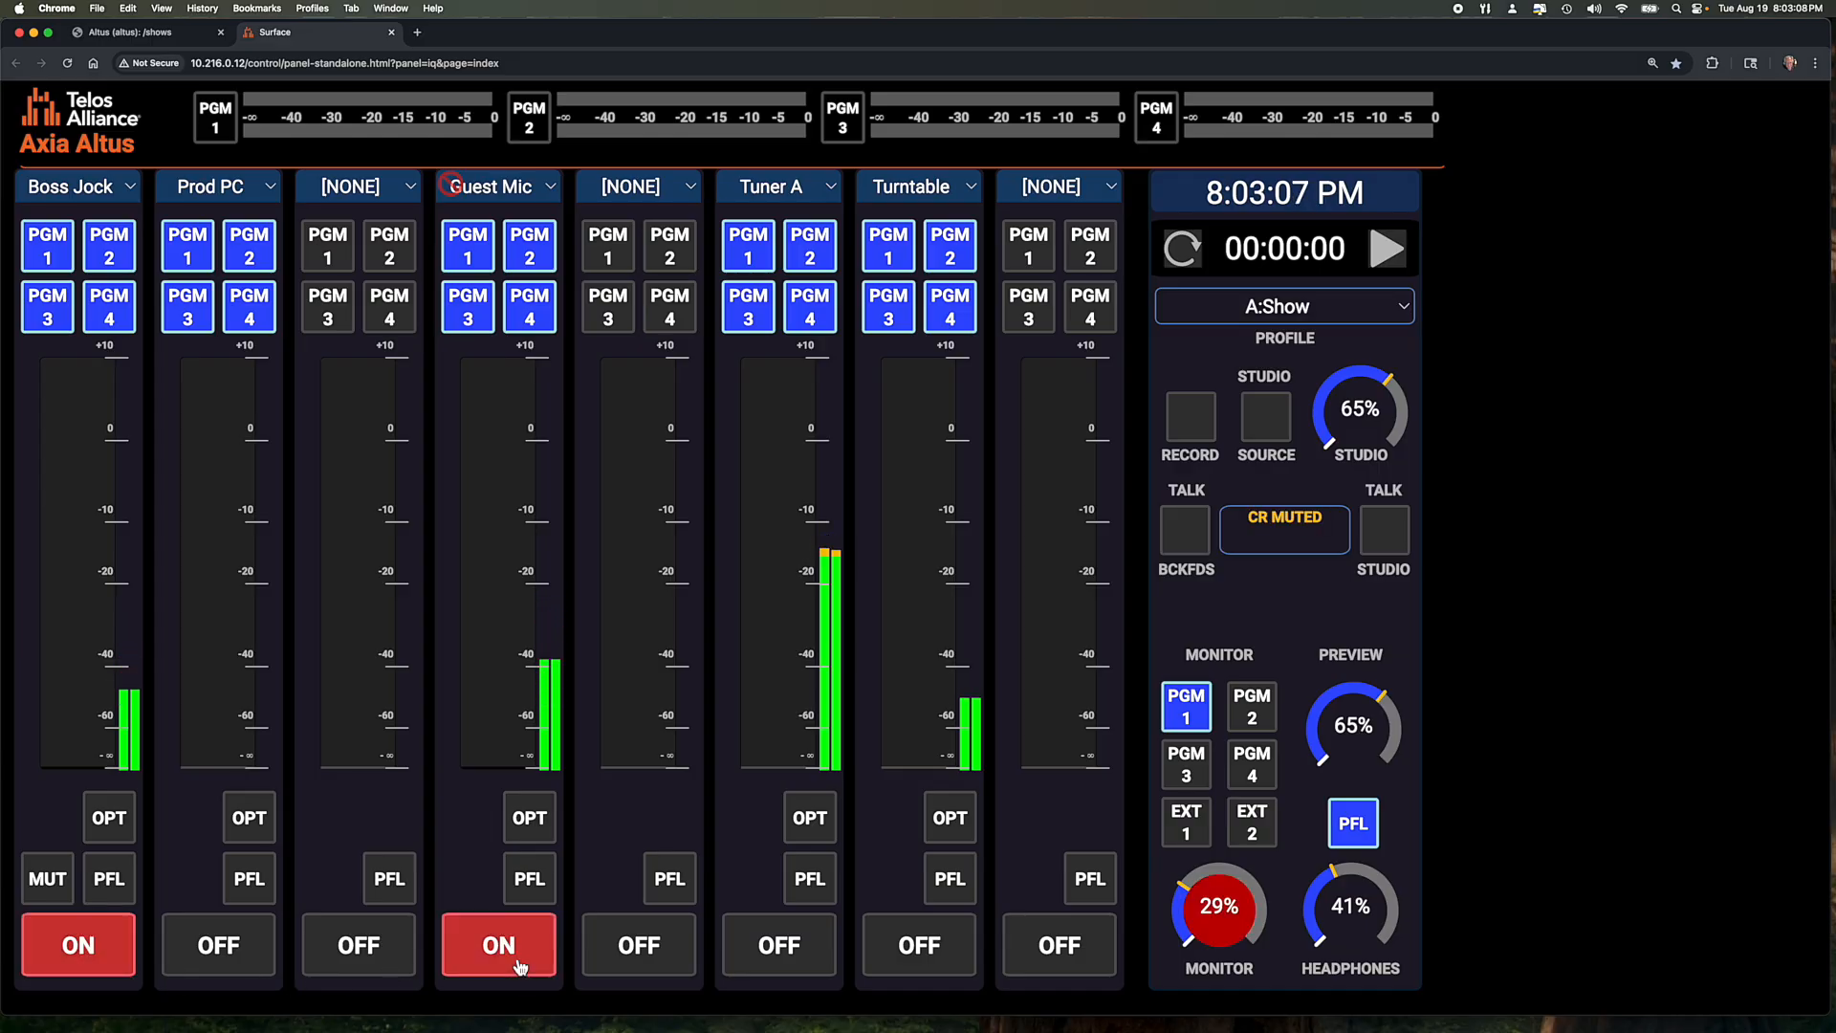
pyautogui.click(518, 966)
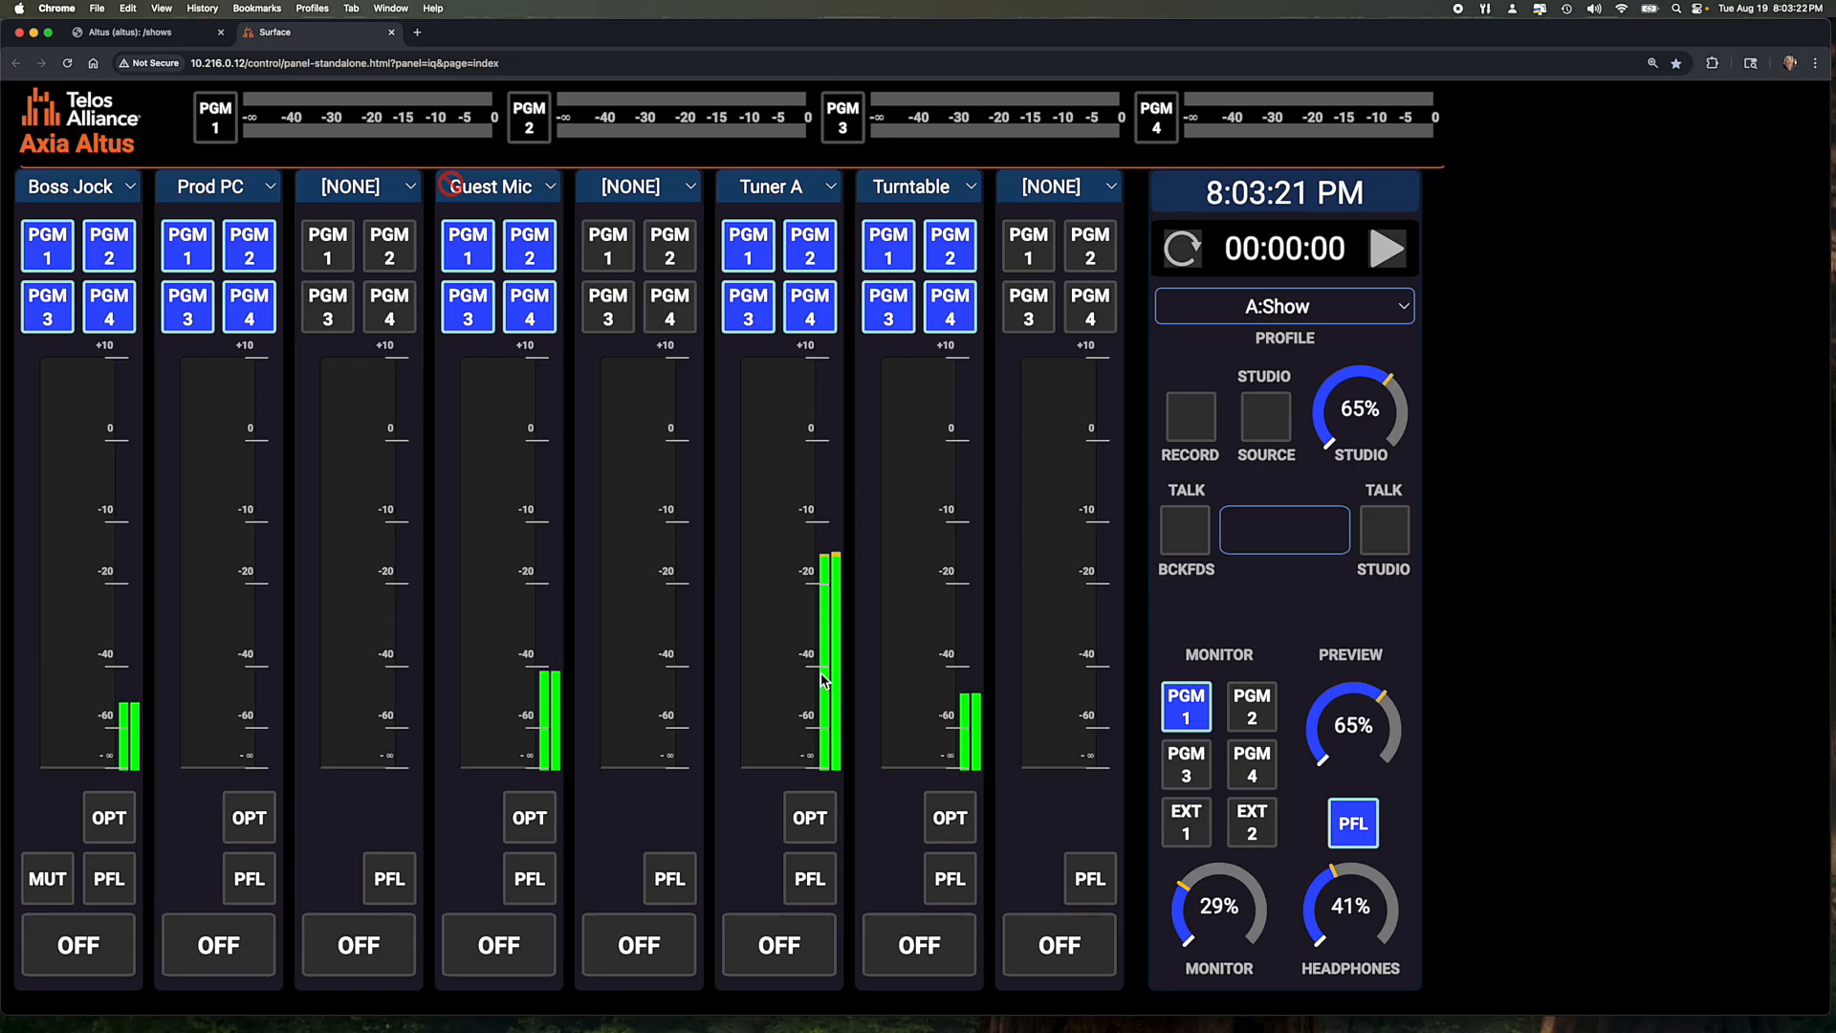
# Turn on the Tuner A channel and move its fader up and down, leaving it at about 0 dB.
pyautogui.click(792, 946)
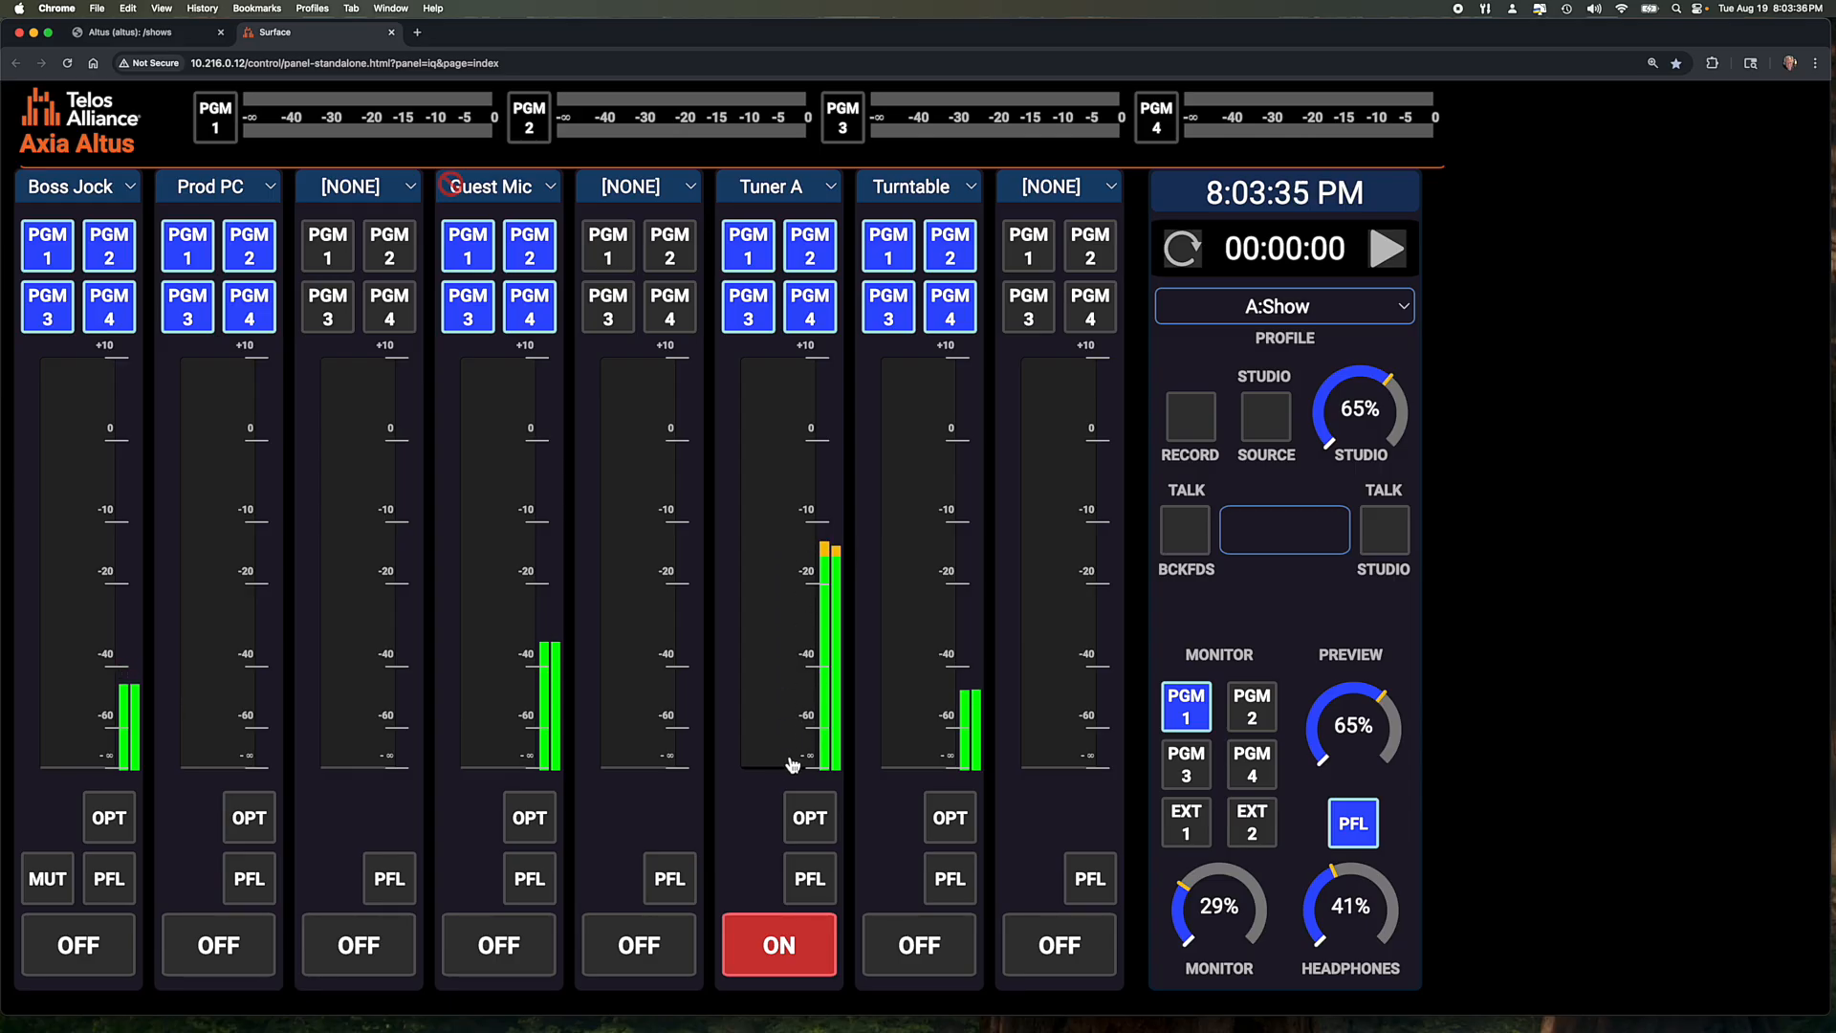
pyautogui.moveTo(791, 760); pyautogui.dragTo(801, 523)
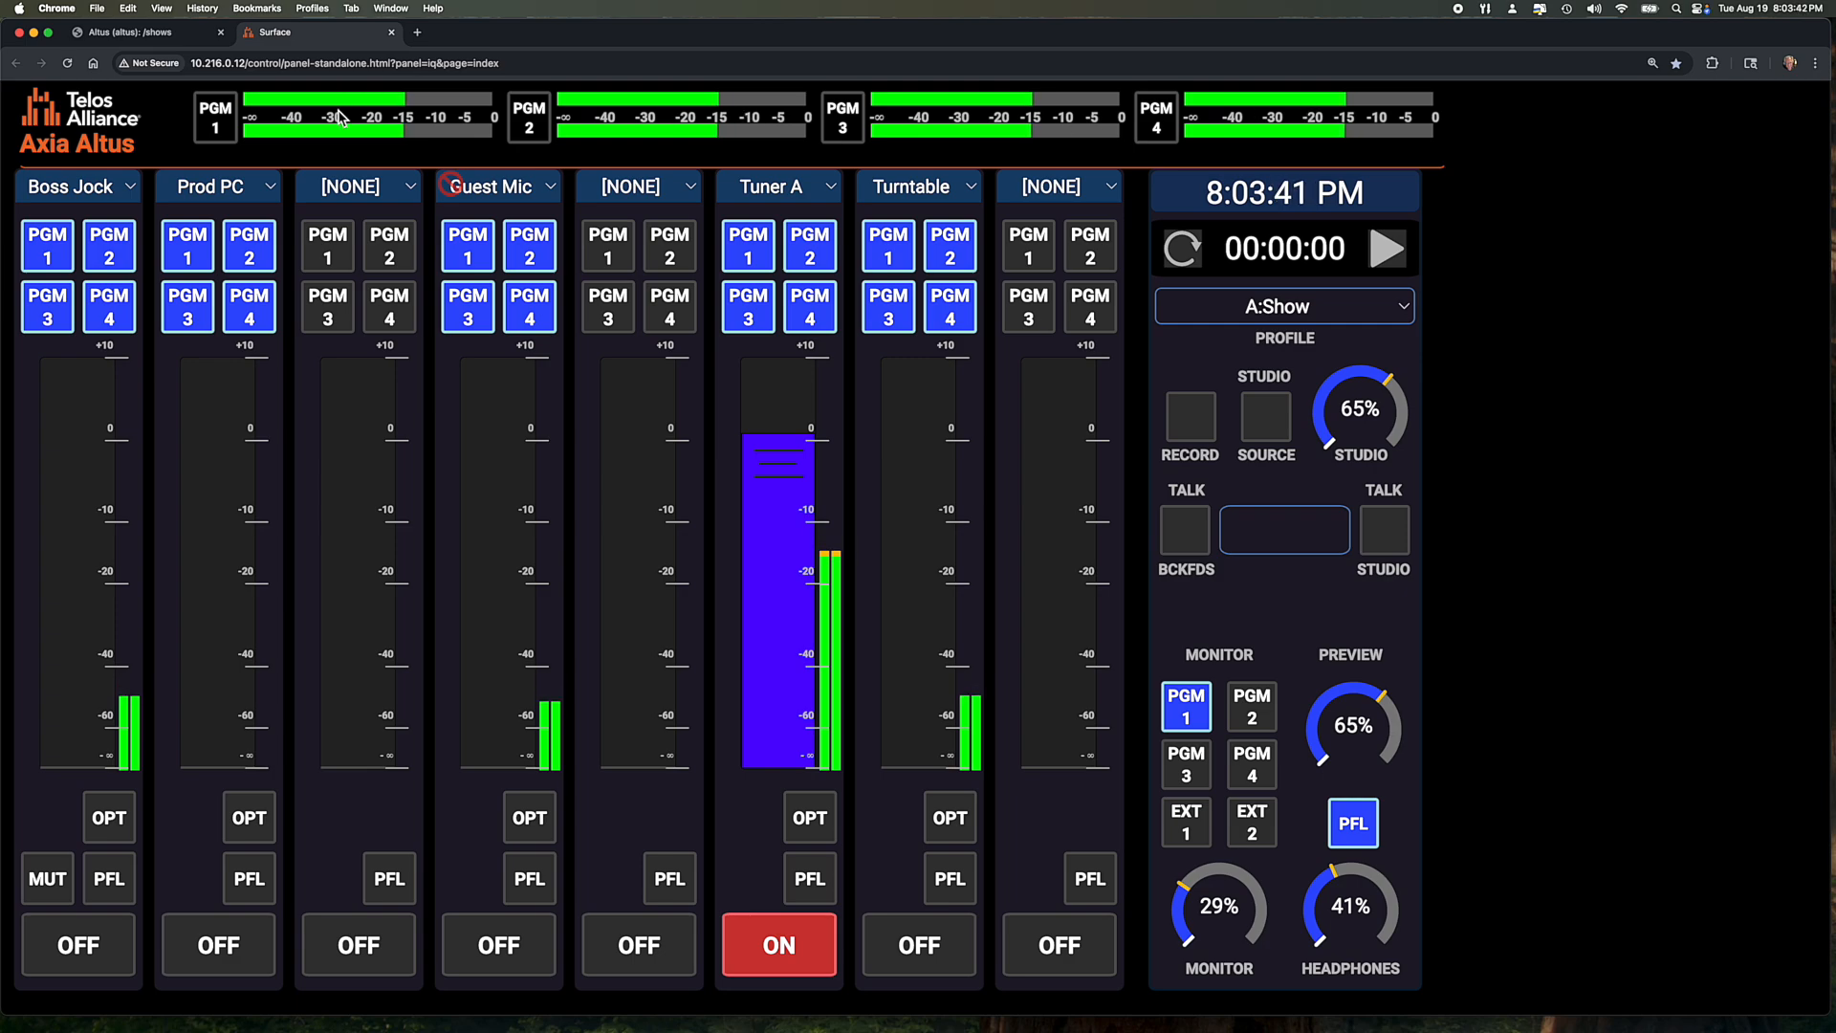
pyautogui.moveTo(778, 463)
pyautogui.mouseDown()
pyautogui.moveTo(778, 705)
pyautogui.moveTo(775, 470)
pyautogui.mouseUp()
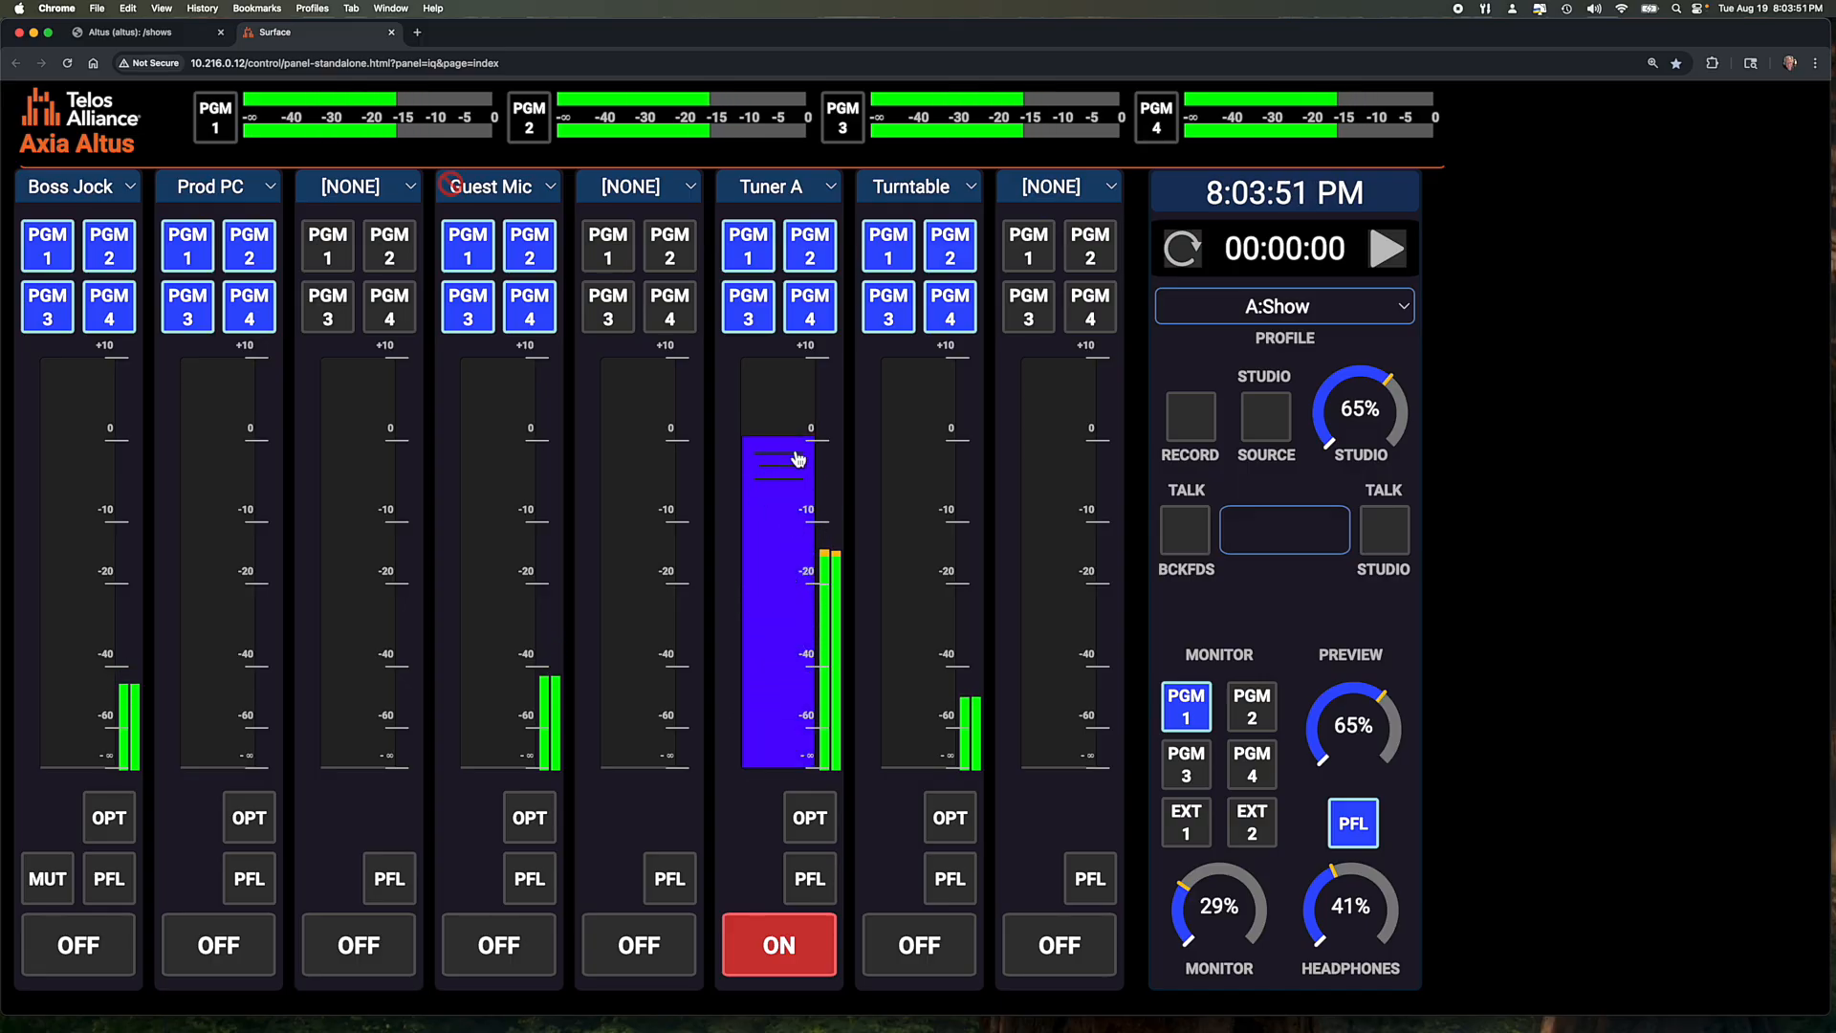
pyautogui.moveTo(794, 394); pyautogui.dragTo(802, 500)
pyautogui.moveTo(797, 437); pyautogui.dragTo(809, 393)
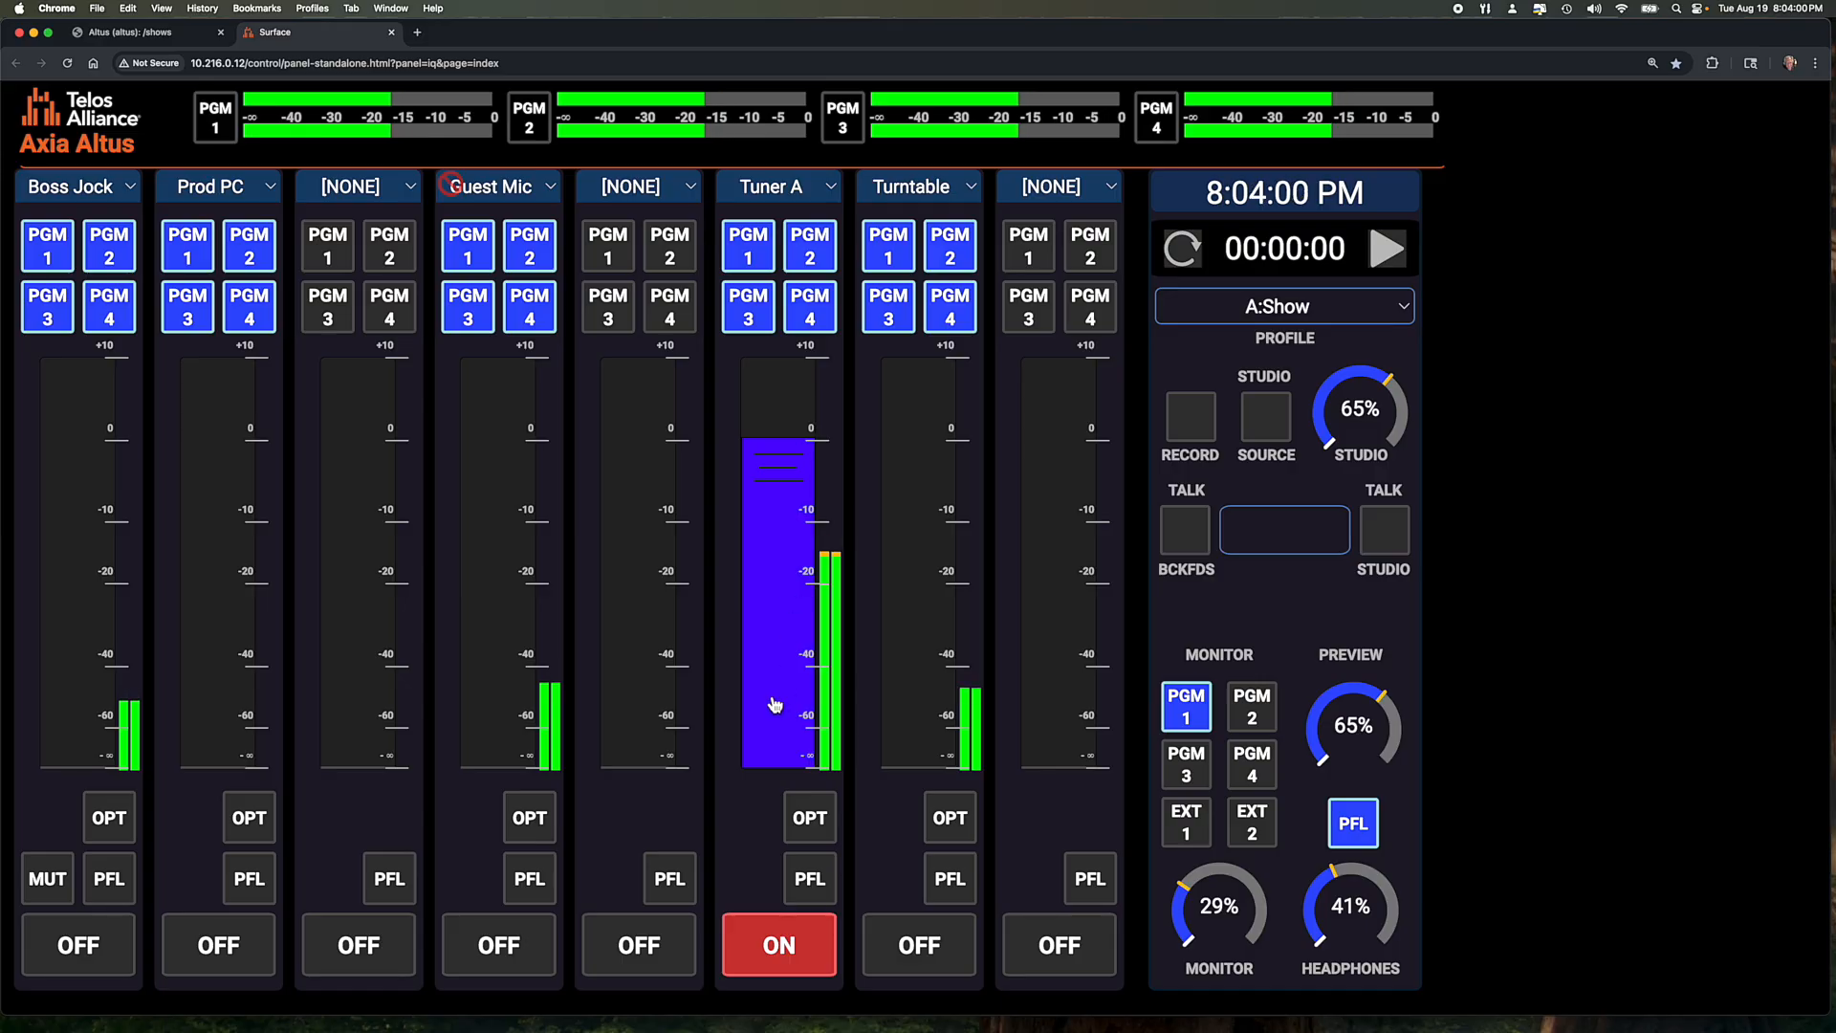
pyautogui.moveTo(793, 494); pyautogui.dragTo(816, 746)
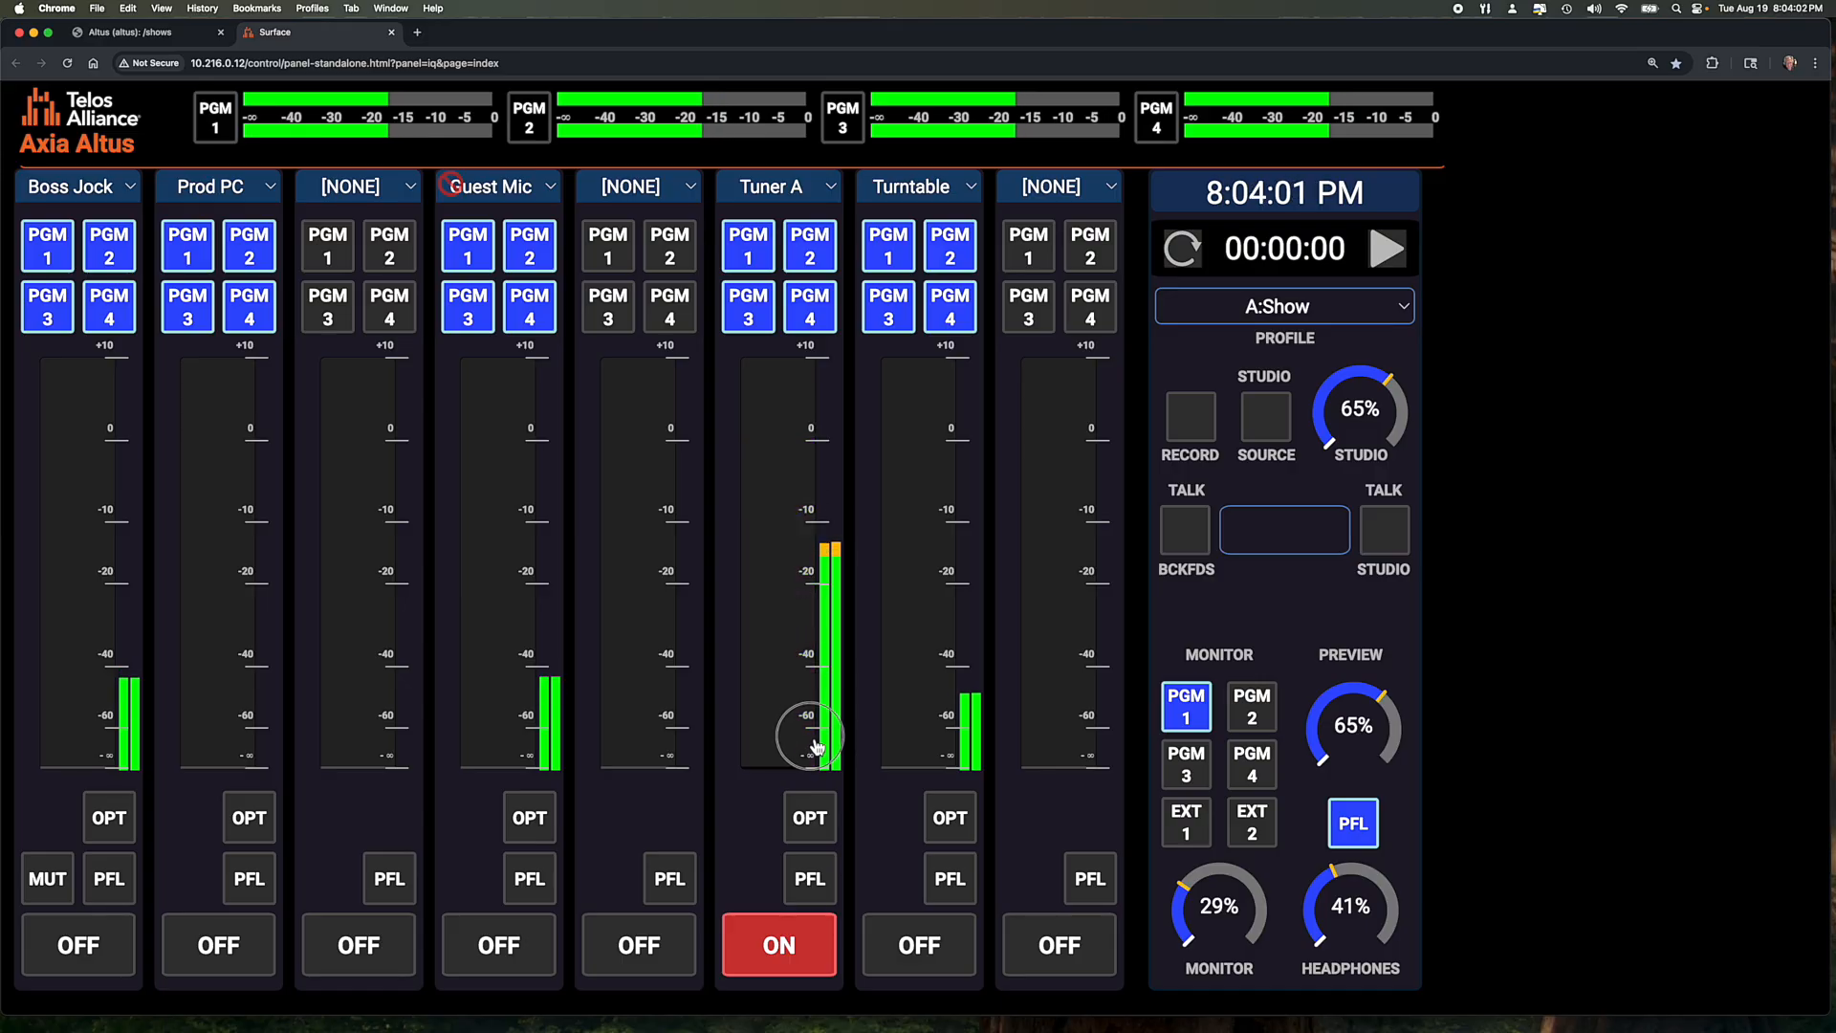
pyautogui.click(786, 484)
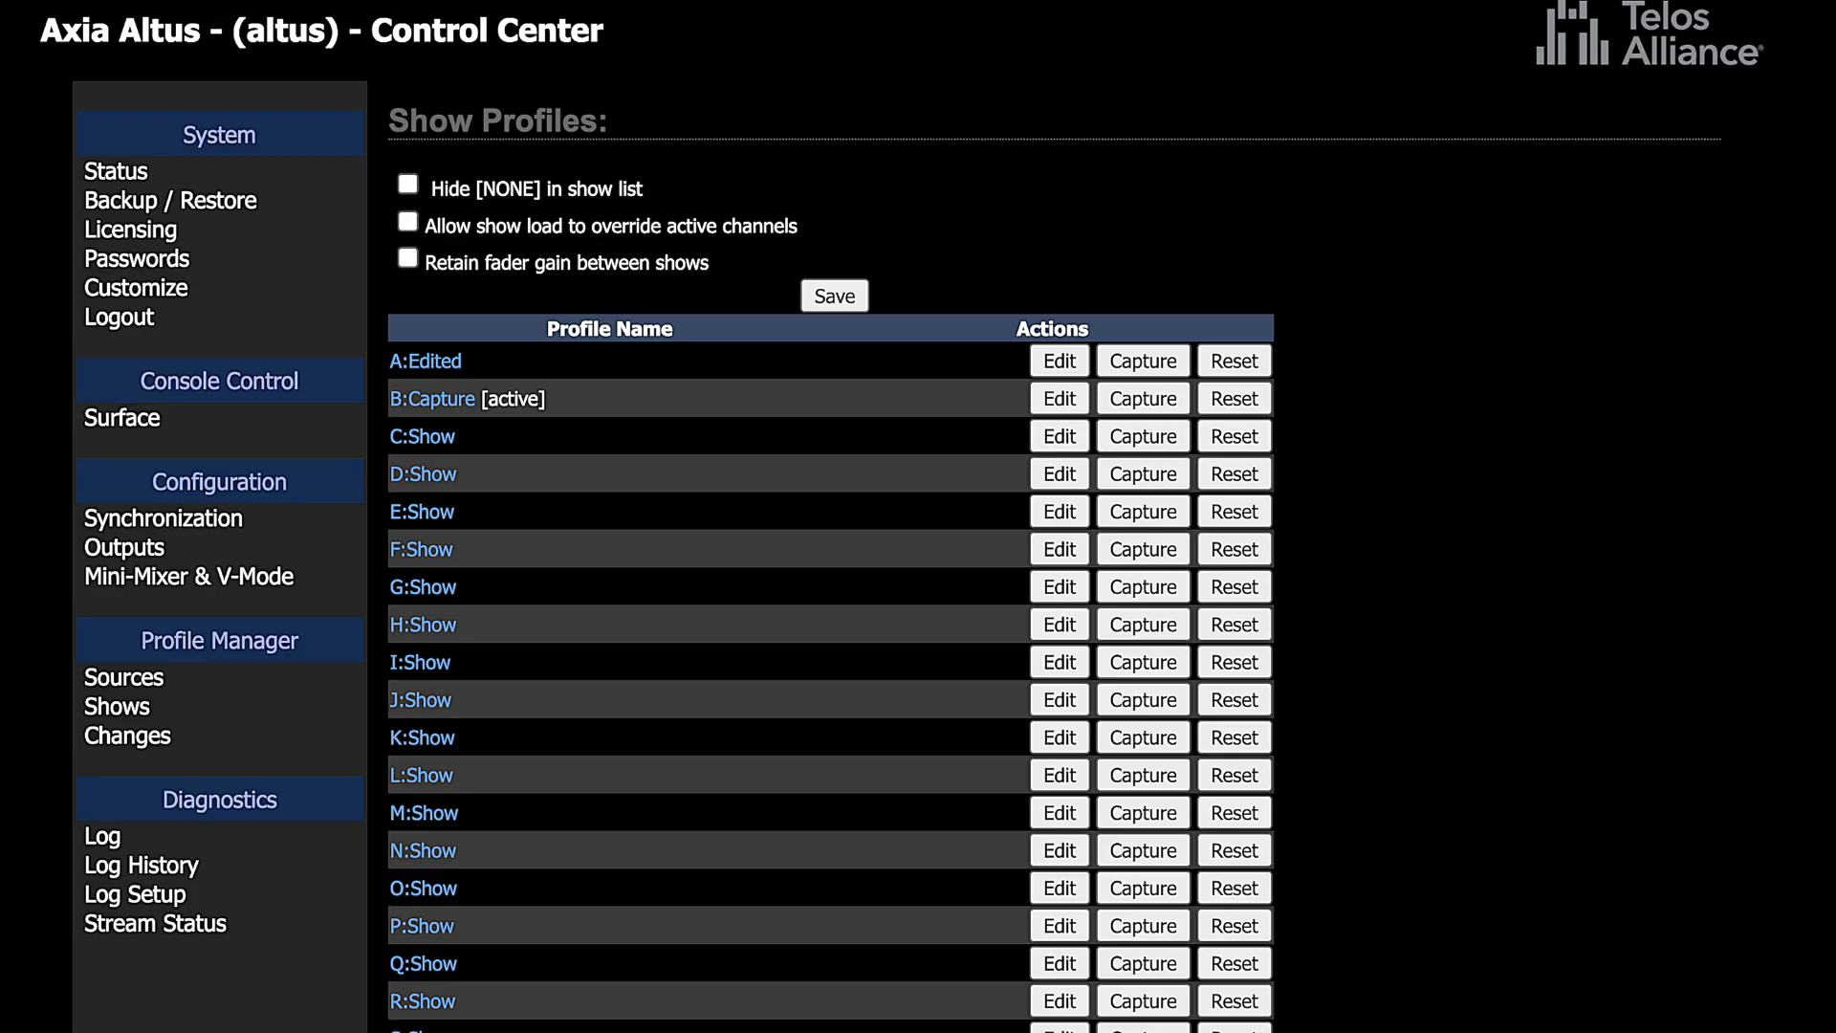
# Edit the A:Edited show profile, keeping the record mode Disabled and setting the timer mode to Automatic.
pyautogui.click(1061, 367)
pyautogui.scroll(-5, 938, 817)
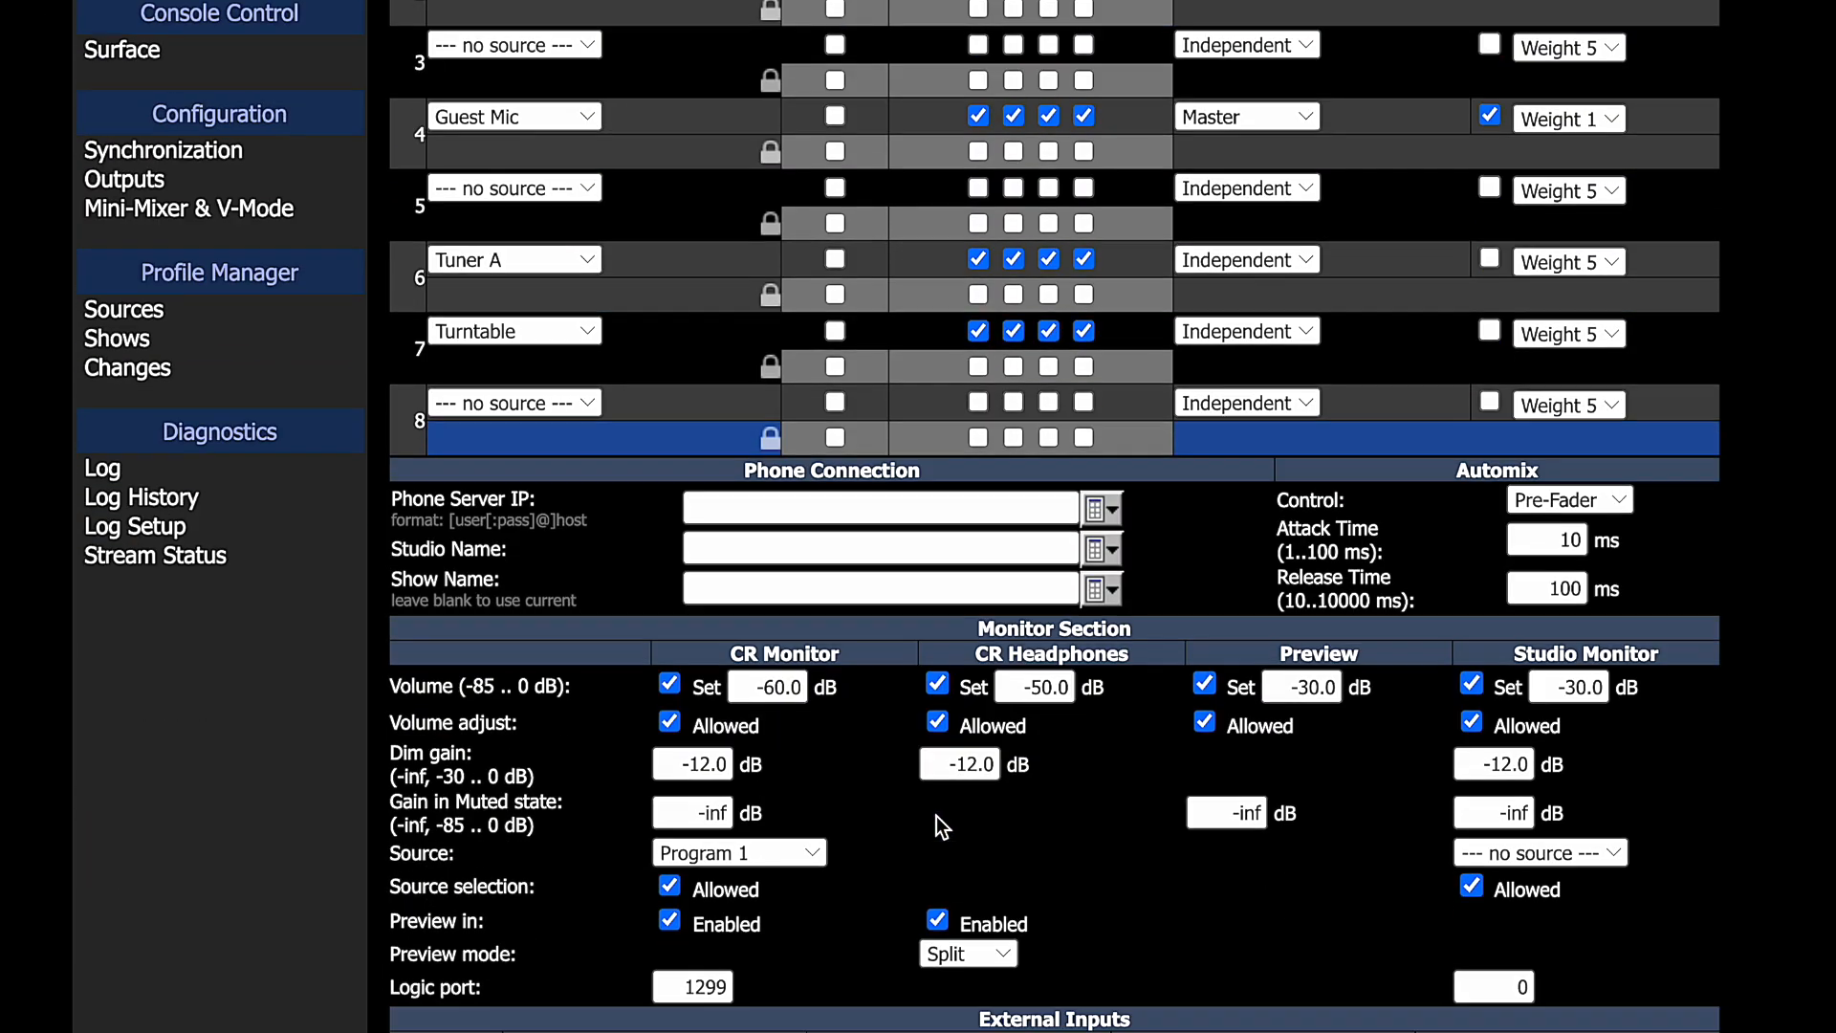
pyautogui.scroll(-1, 1092, 740)
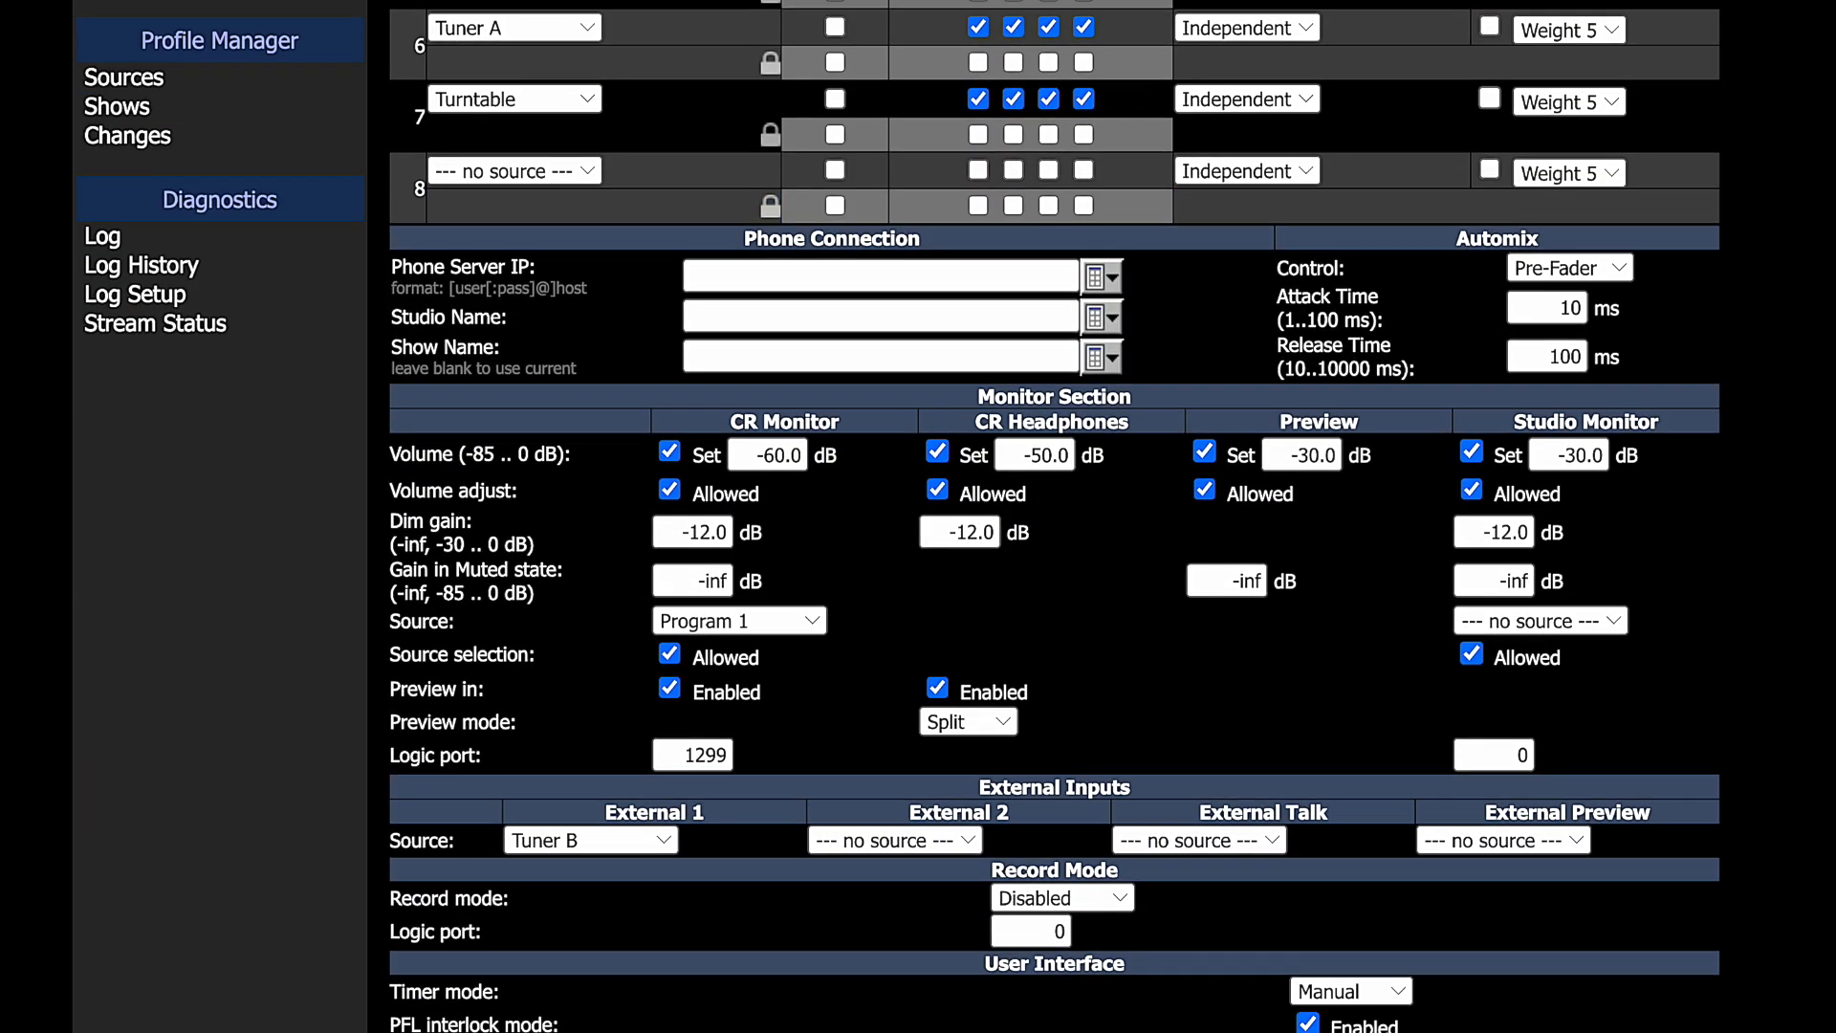
pyautogui.click(1123, 901)
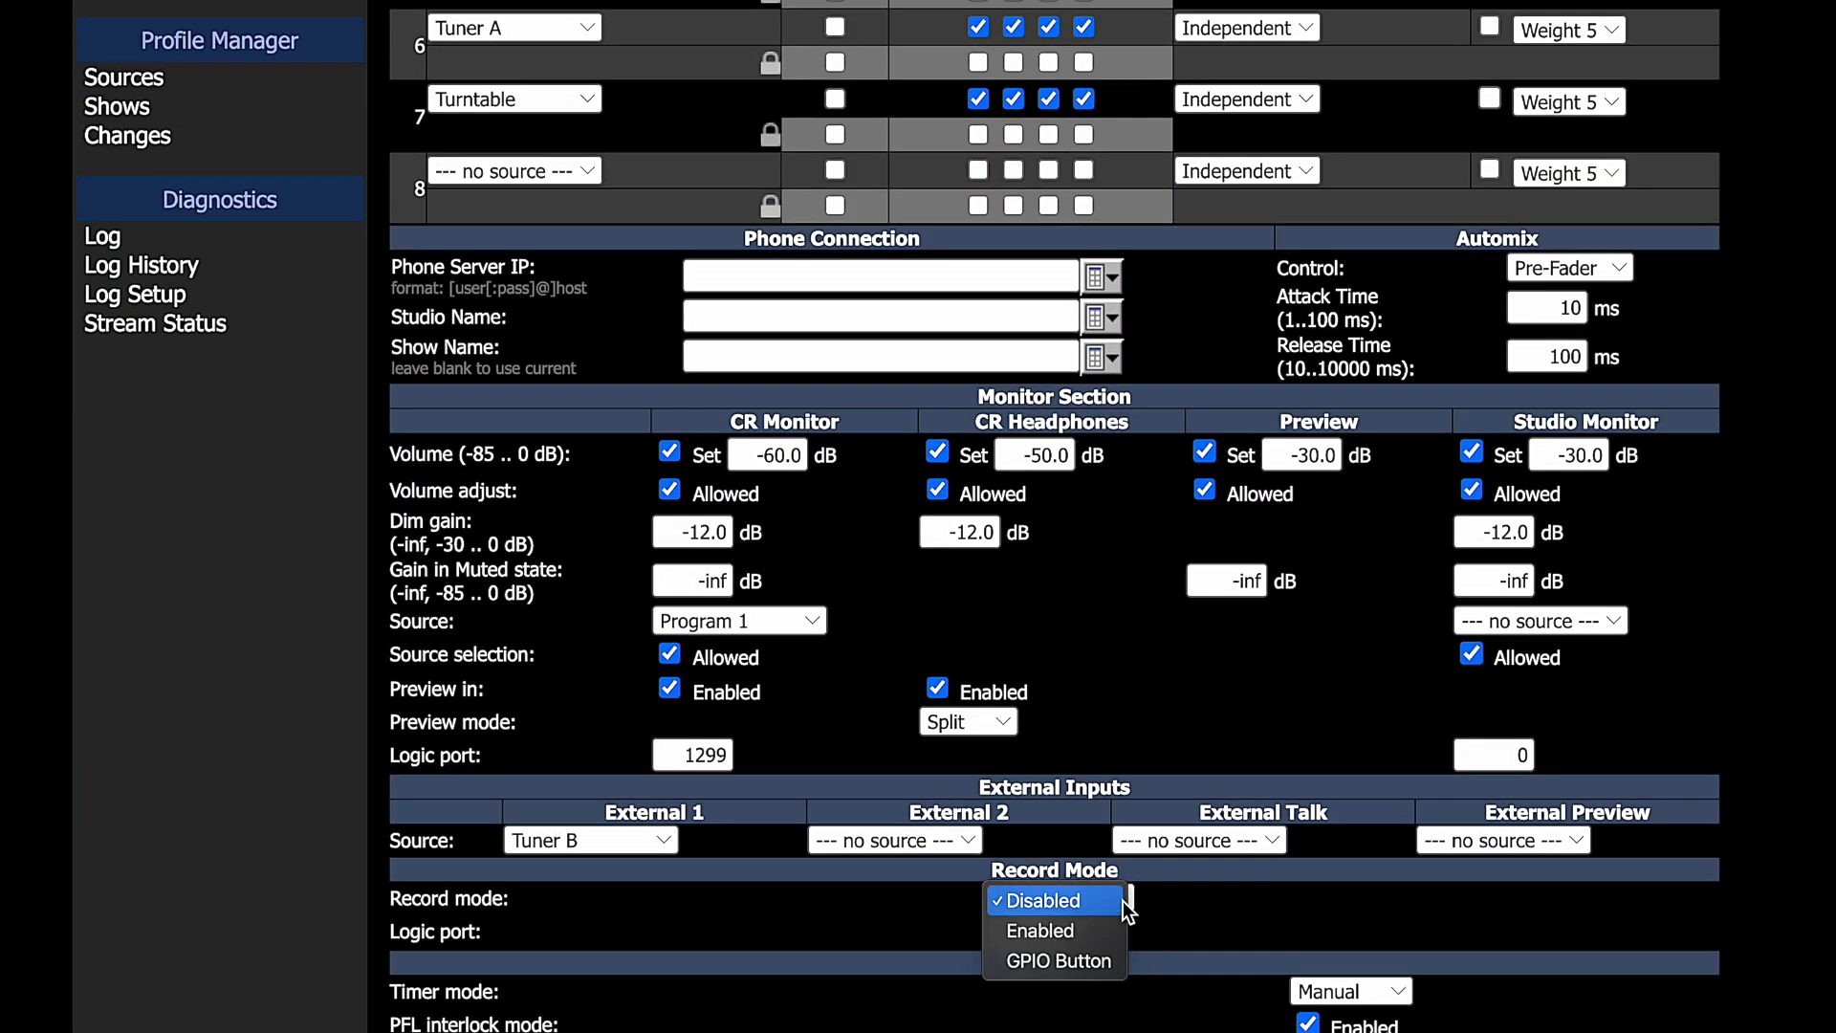
pyautogui.click(1080, 924)
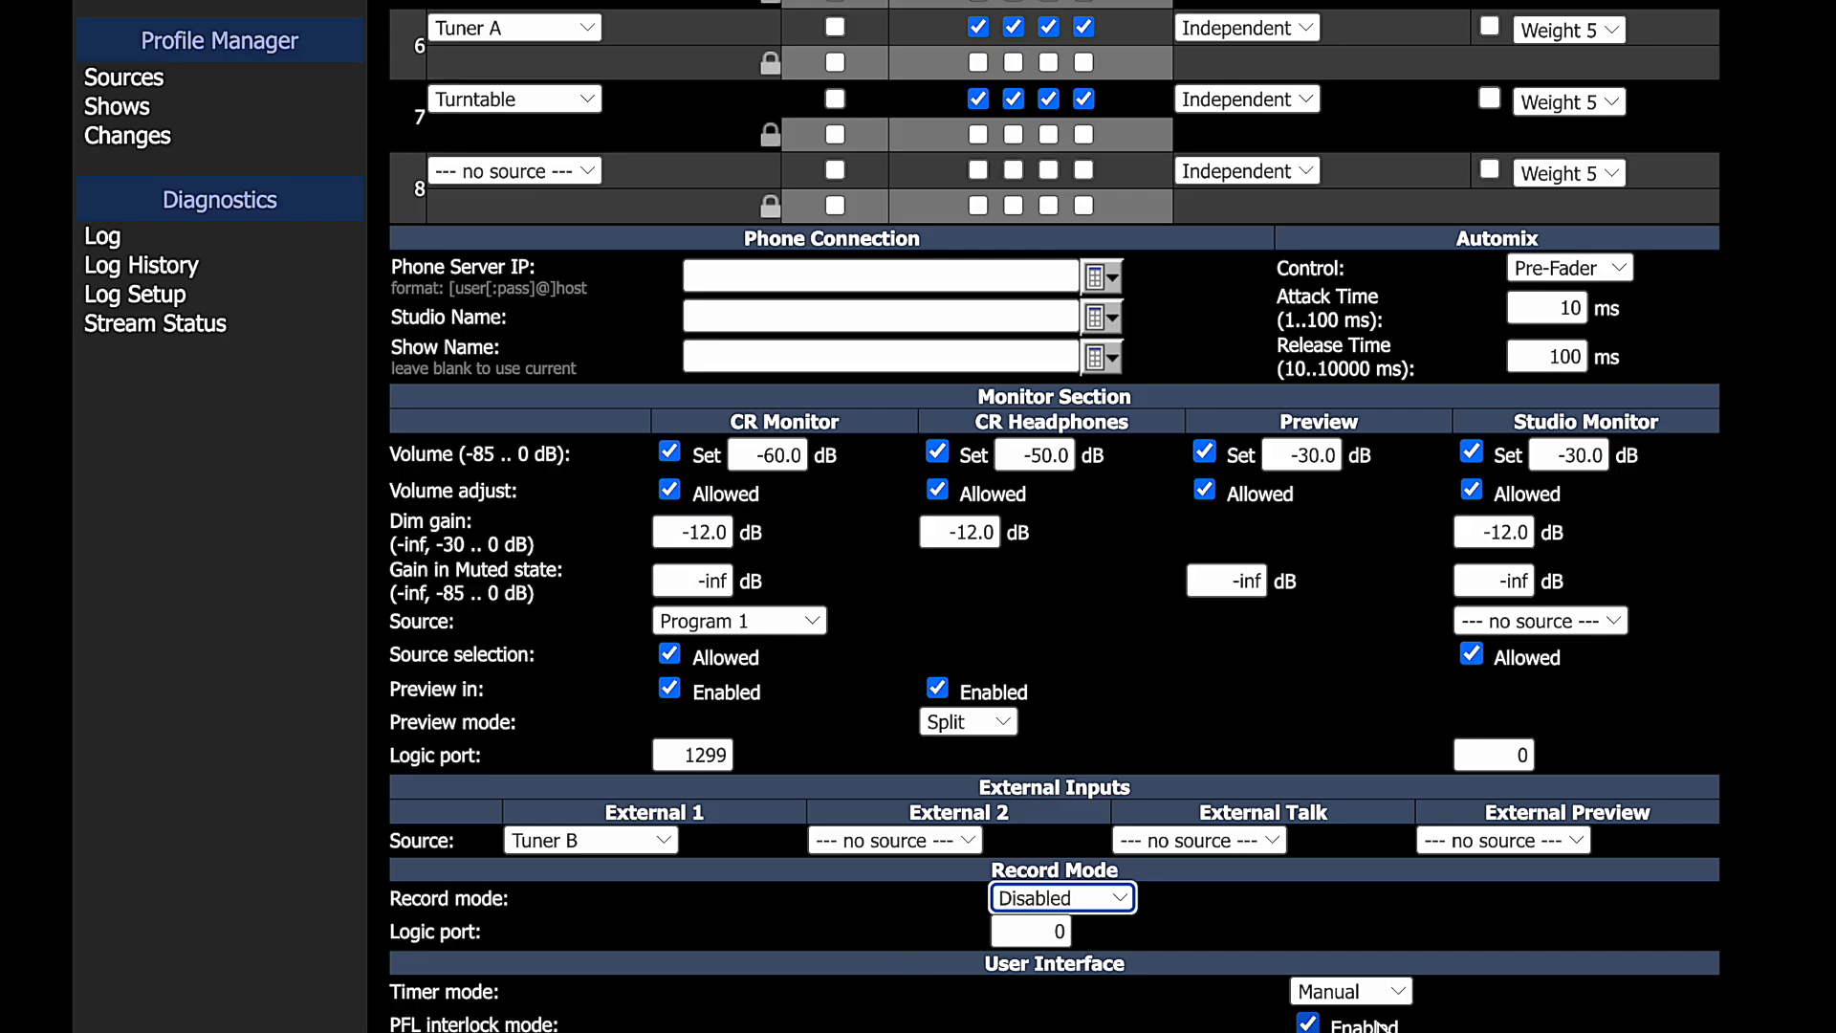
pyautogui.click(1386, 990)
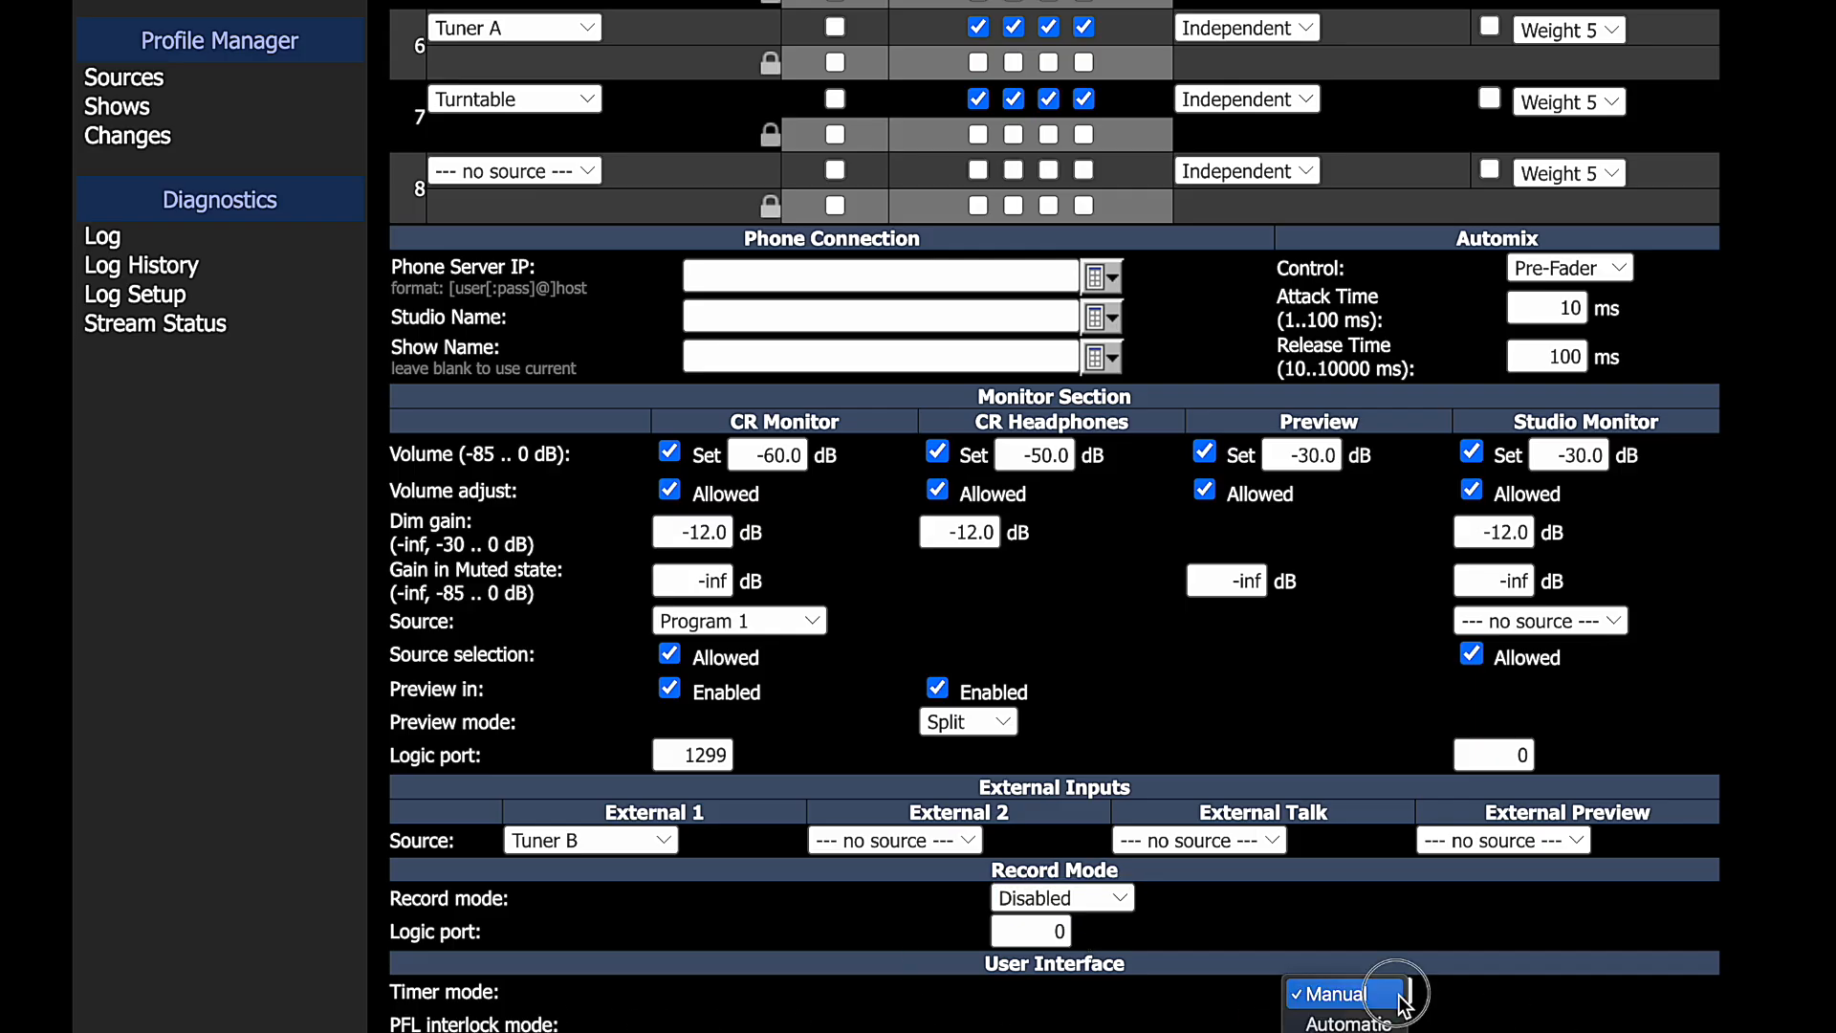
pyautogui.click(1377, 1014)
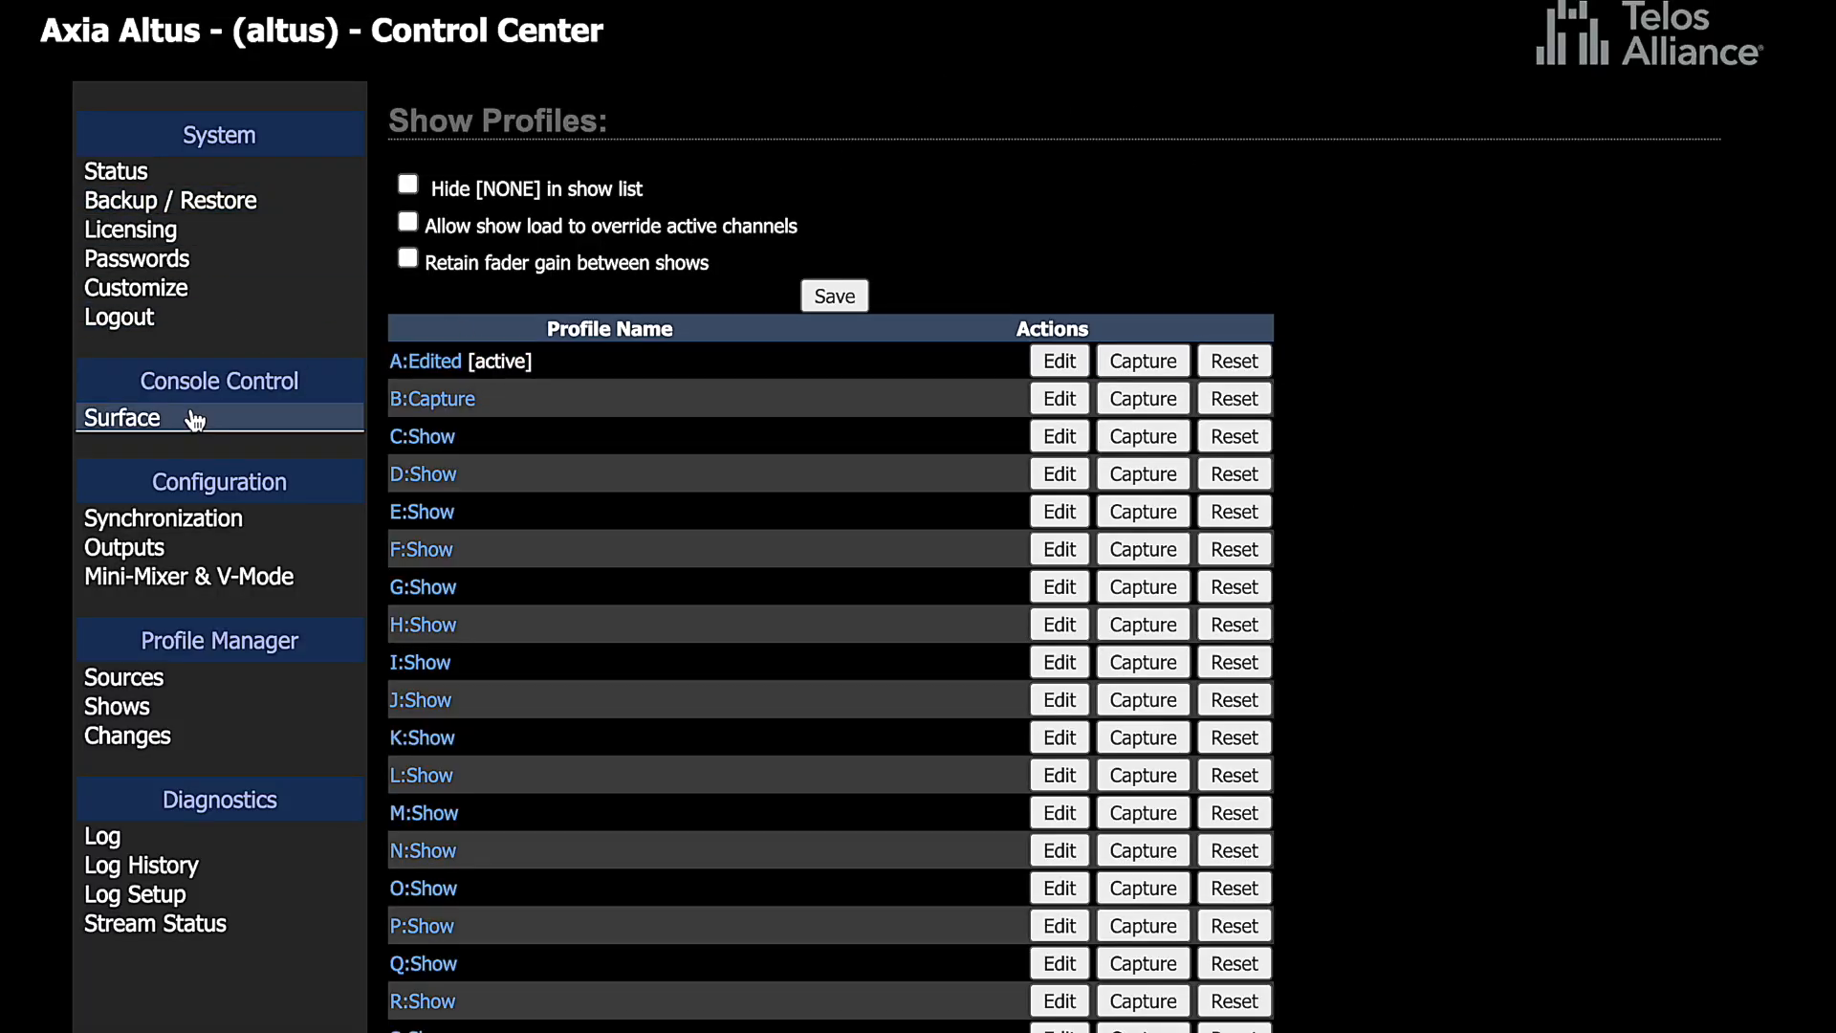
# On the console surface, load the B:Capture show profile and reload A:Edited.
pyautogui.click(88, 417)
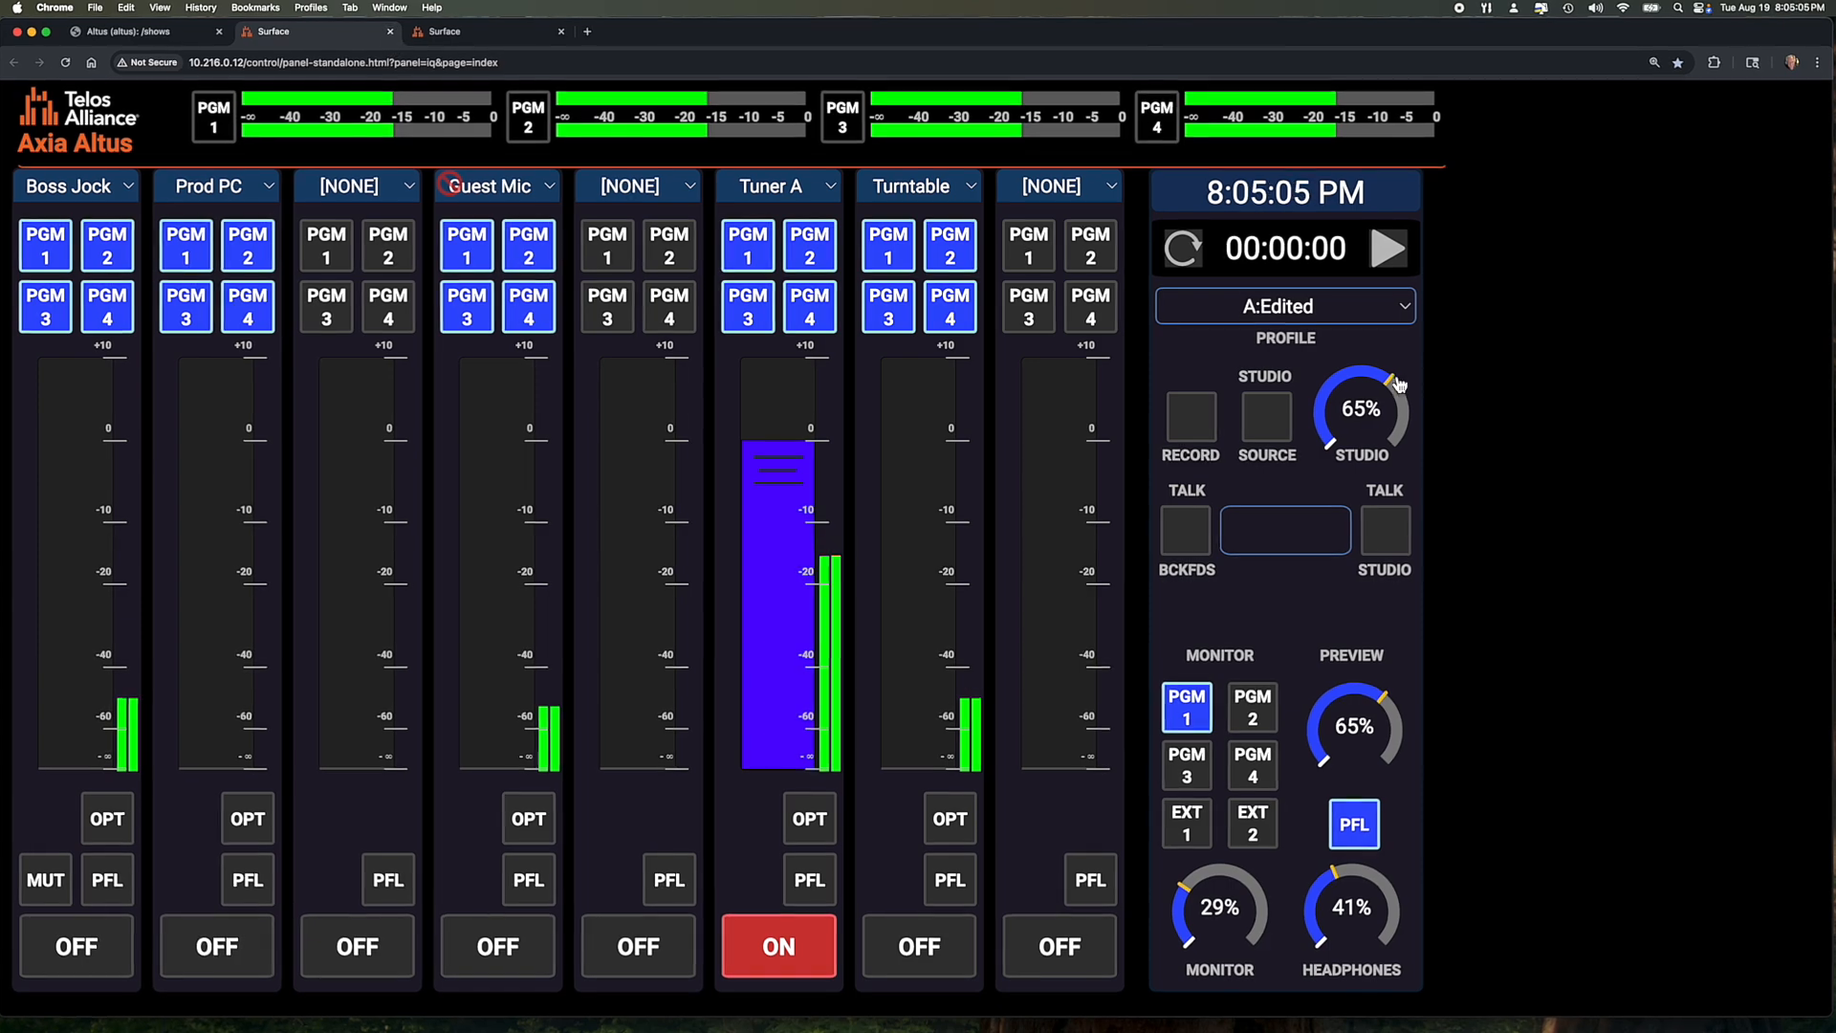
pyautogui.click(1405, 306)
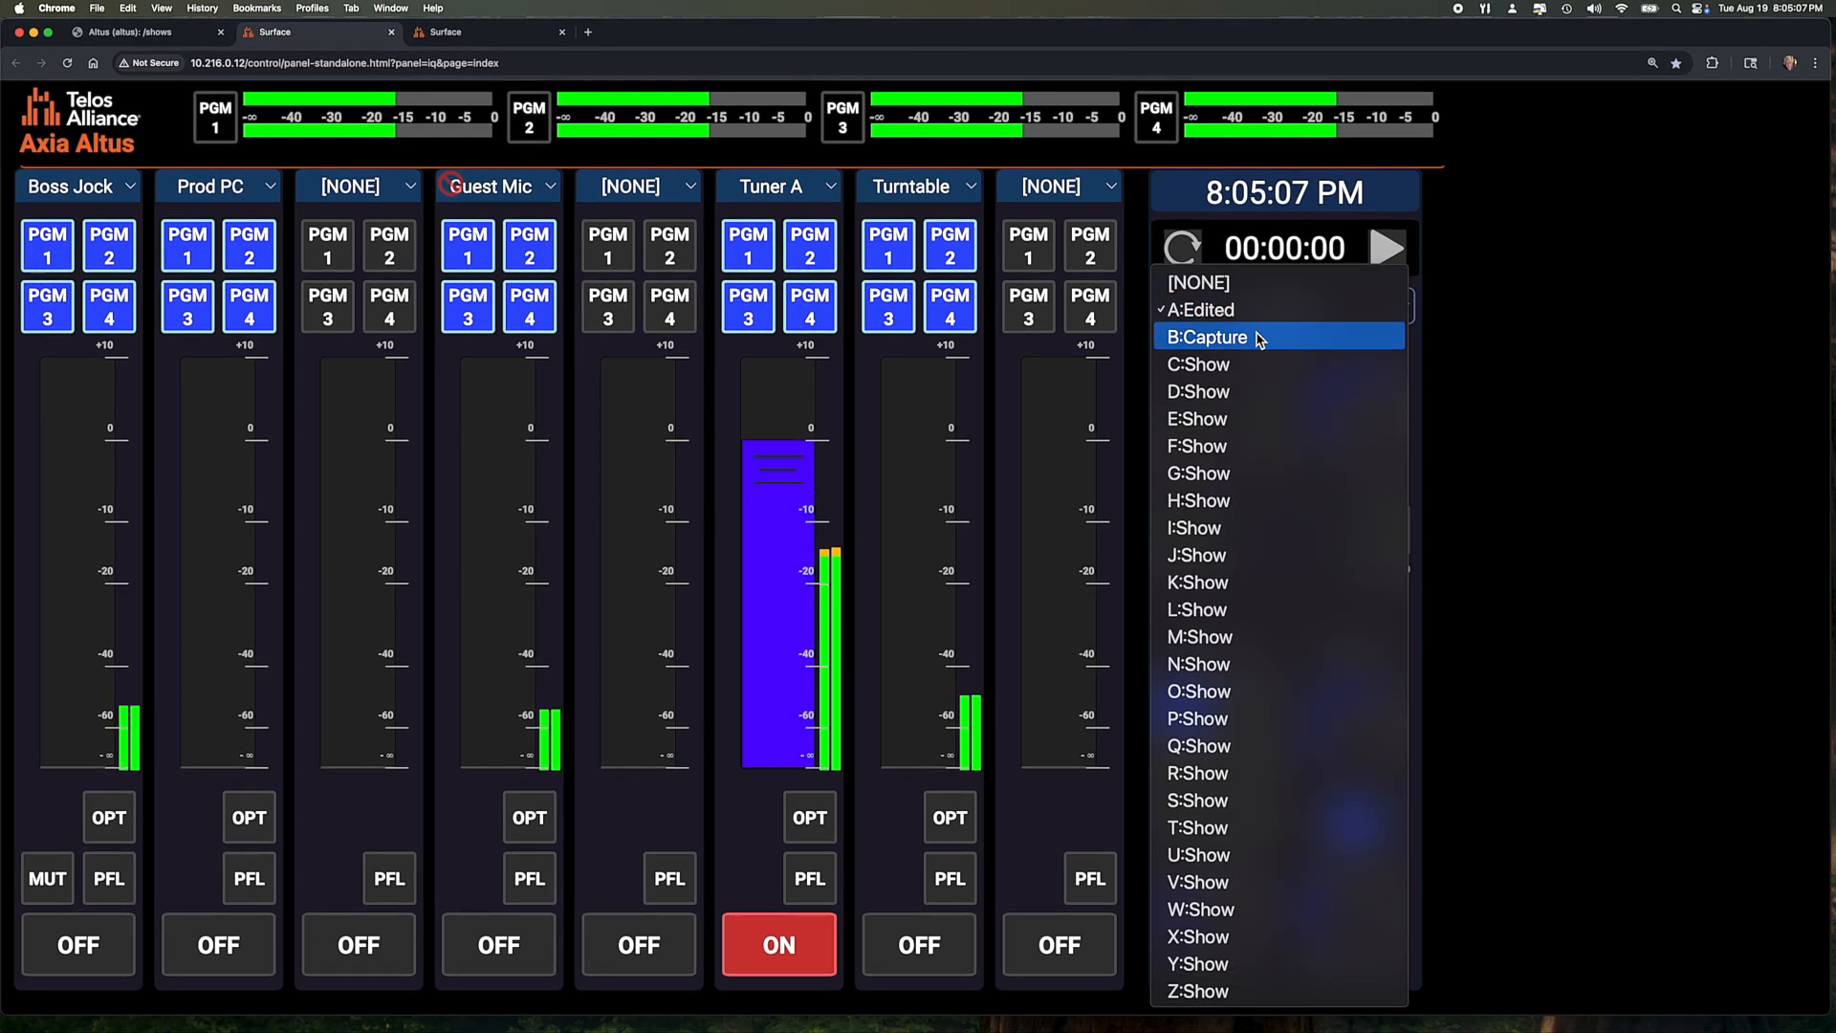
pyautogui.click(1381, 331)
pyautogui.click(1403, 312)
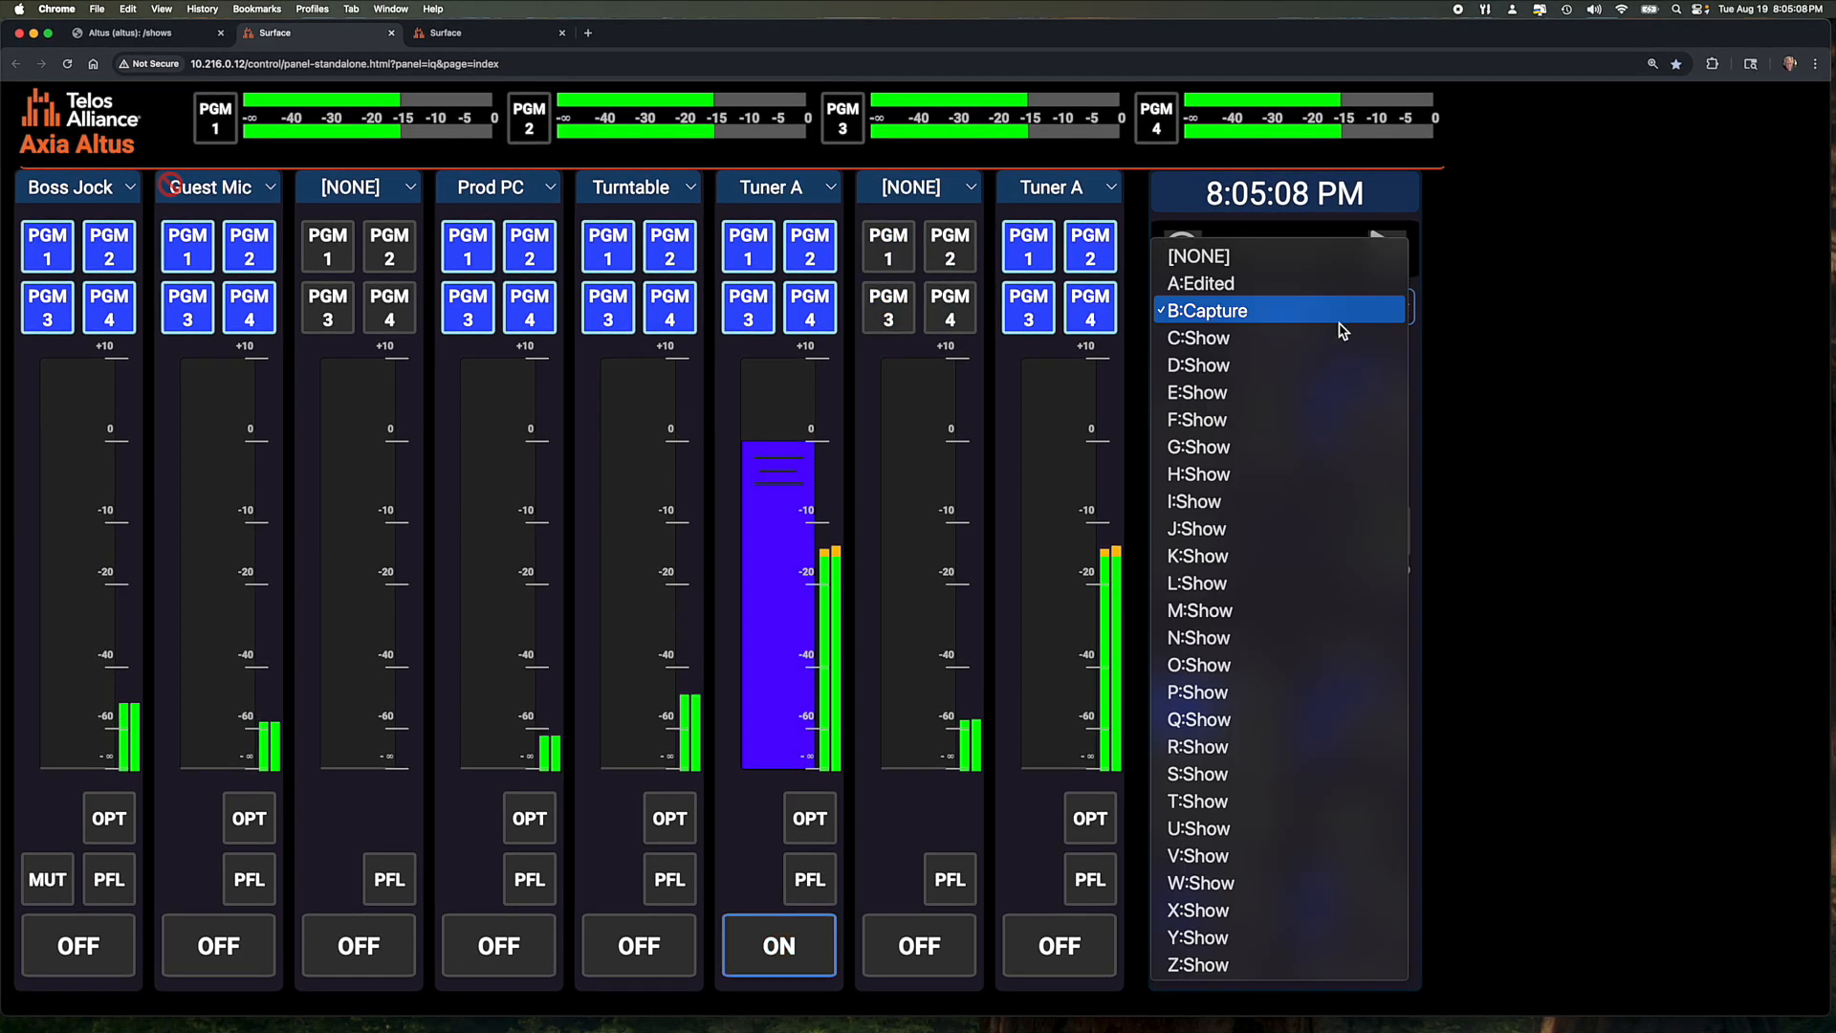
pyautogui.click(1262, 290)
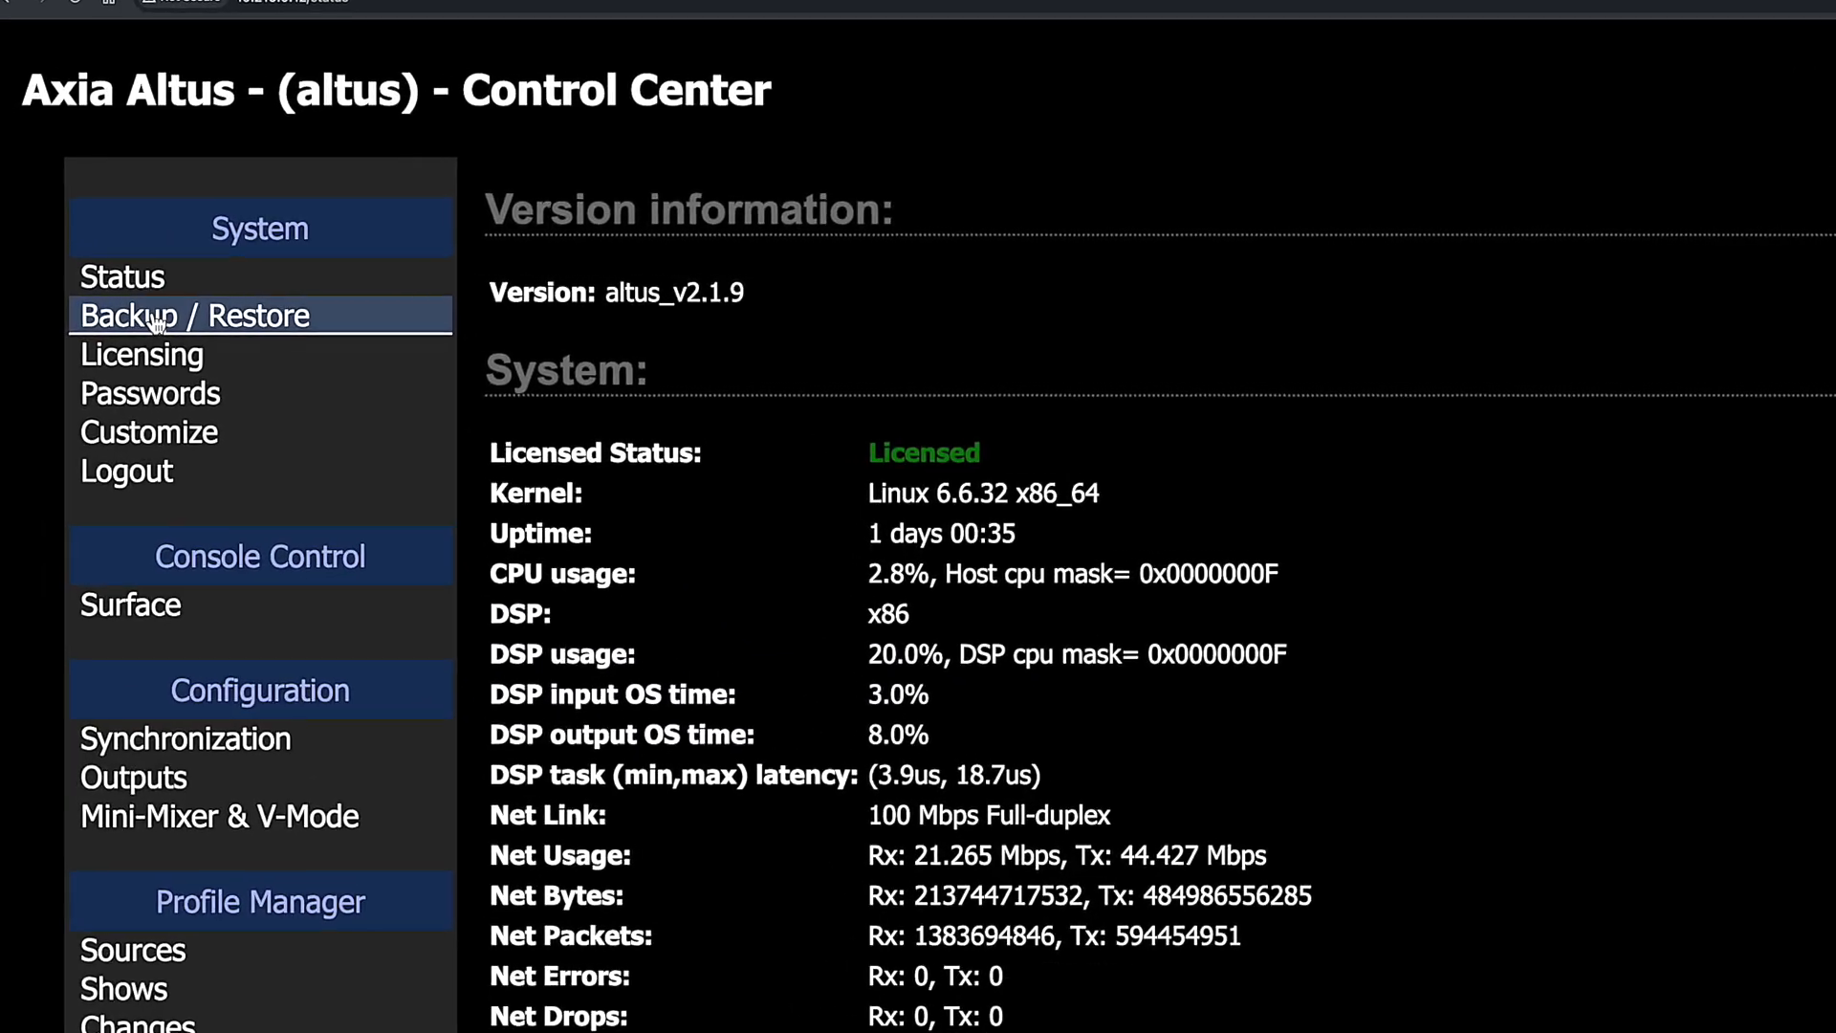
# Open the system's Backup / Restore page.
pyautogui.click(131, 310)
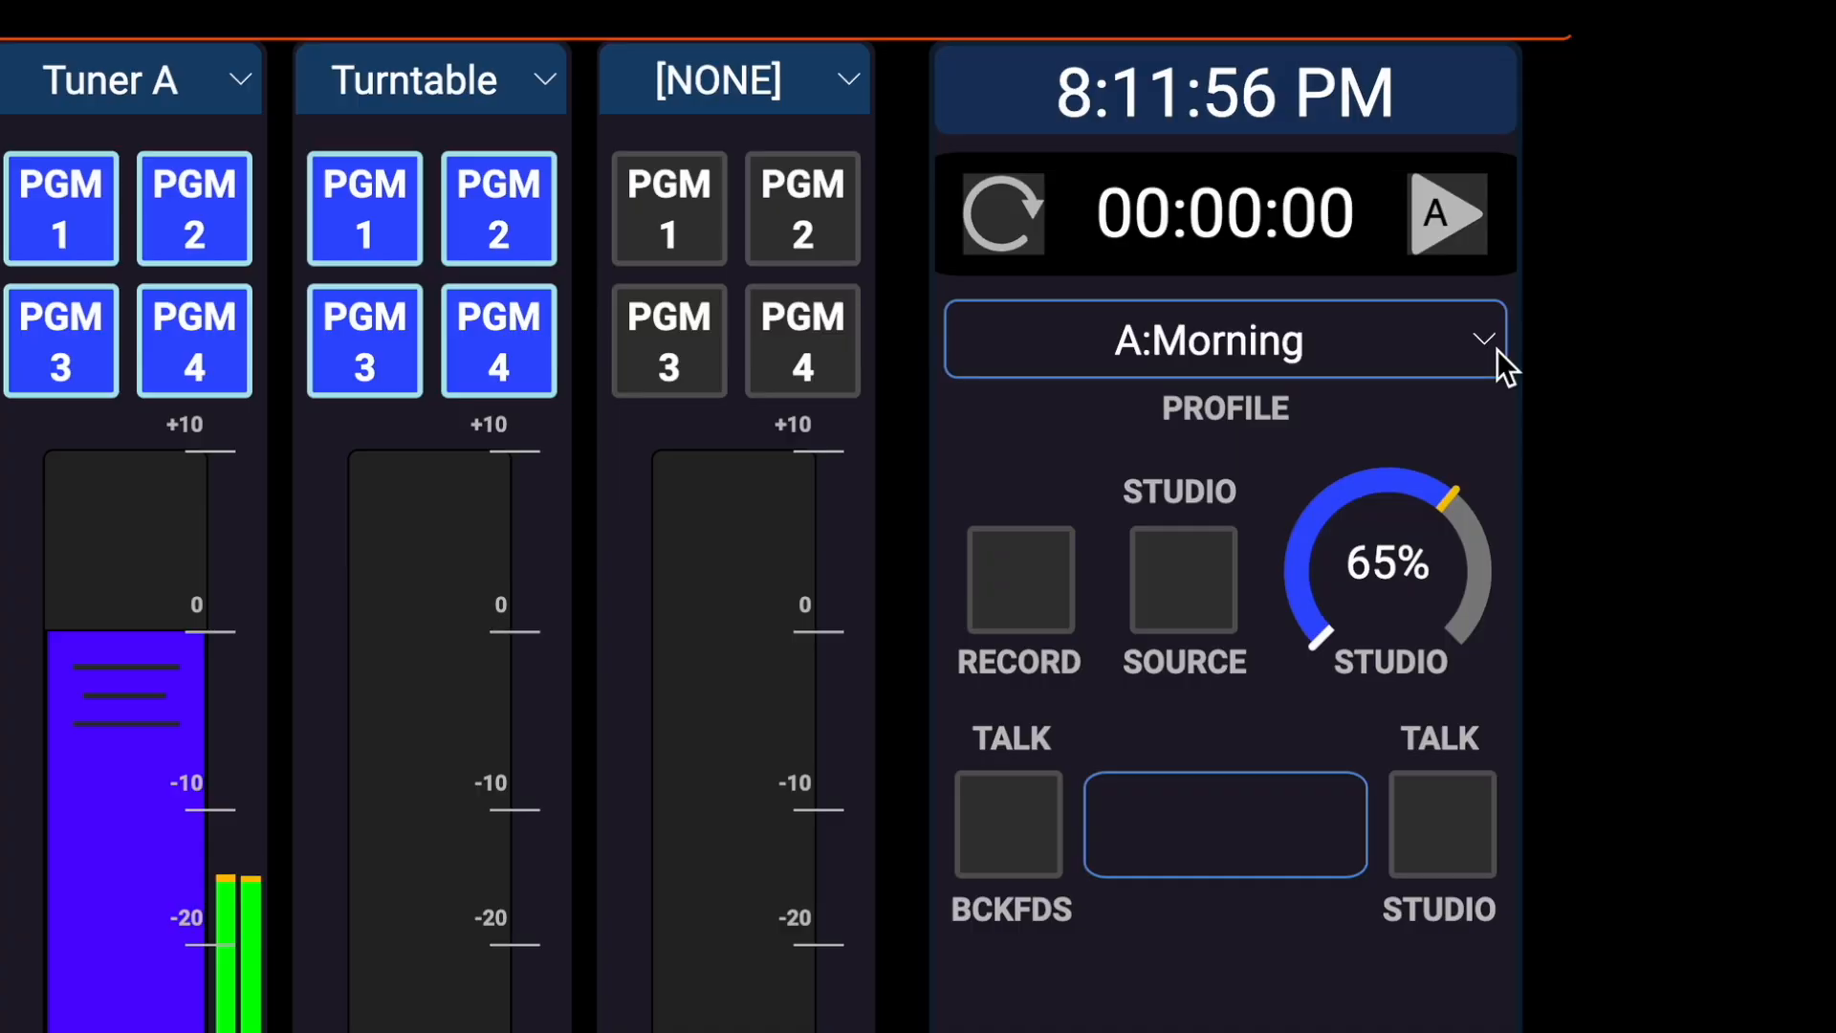
# On the console surface, choose the C:Footbal show profile and open the Turntable channel's source list.
pyautogui.click(1490, 351)
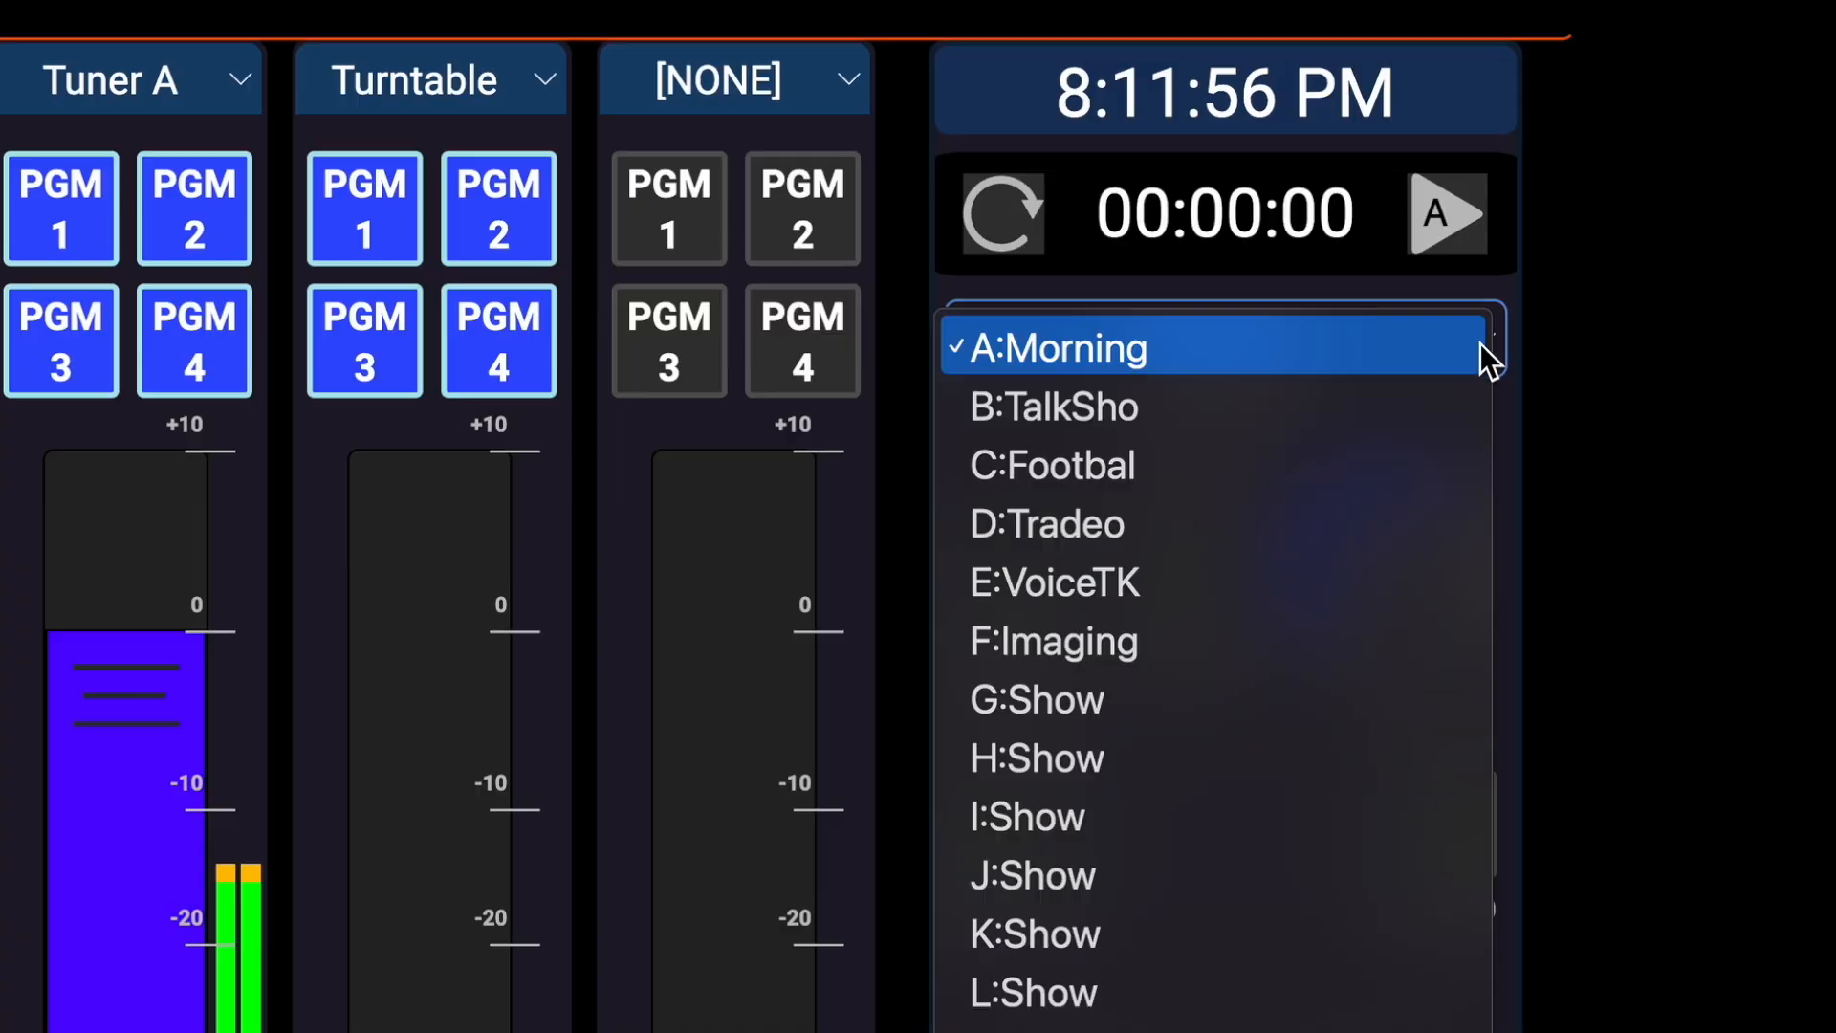
pyautogui.click(1149, 466)
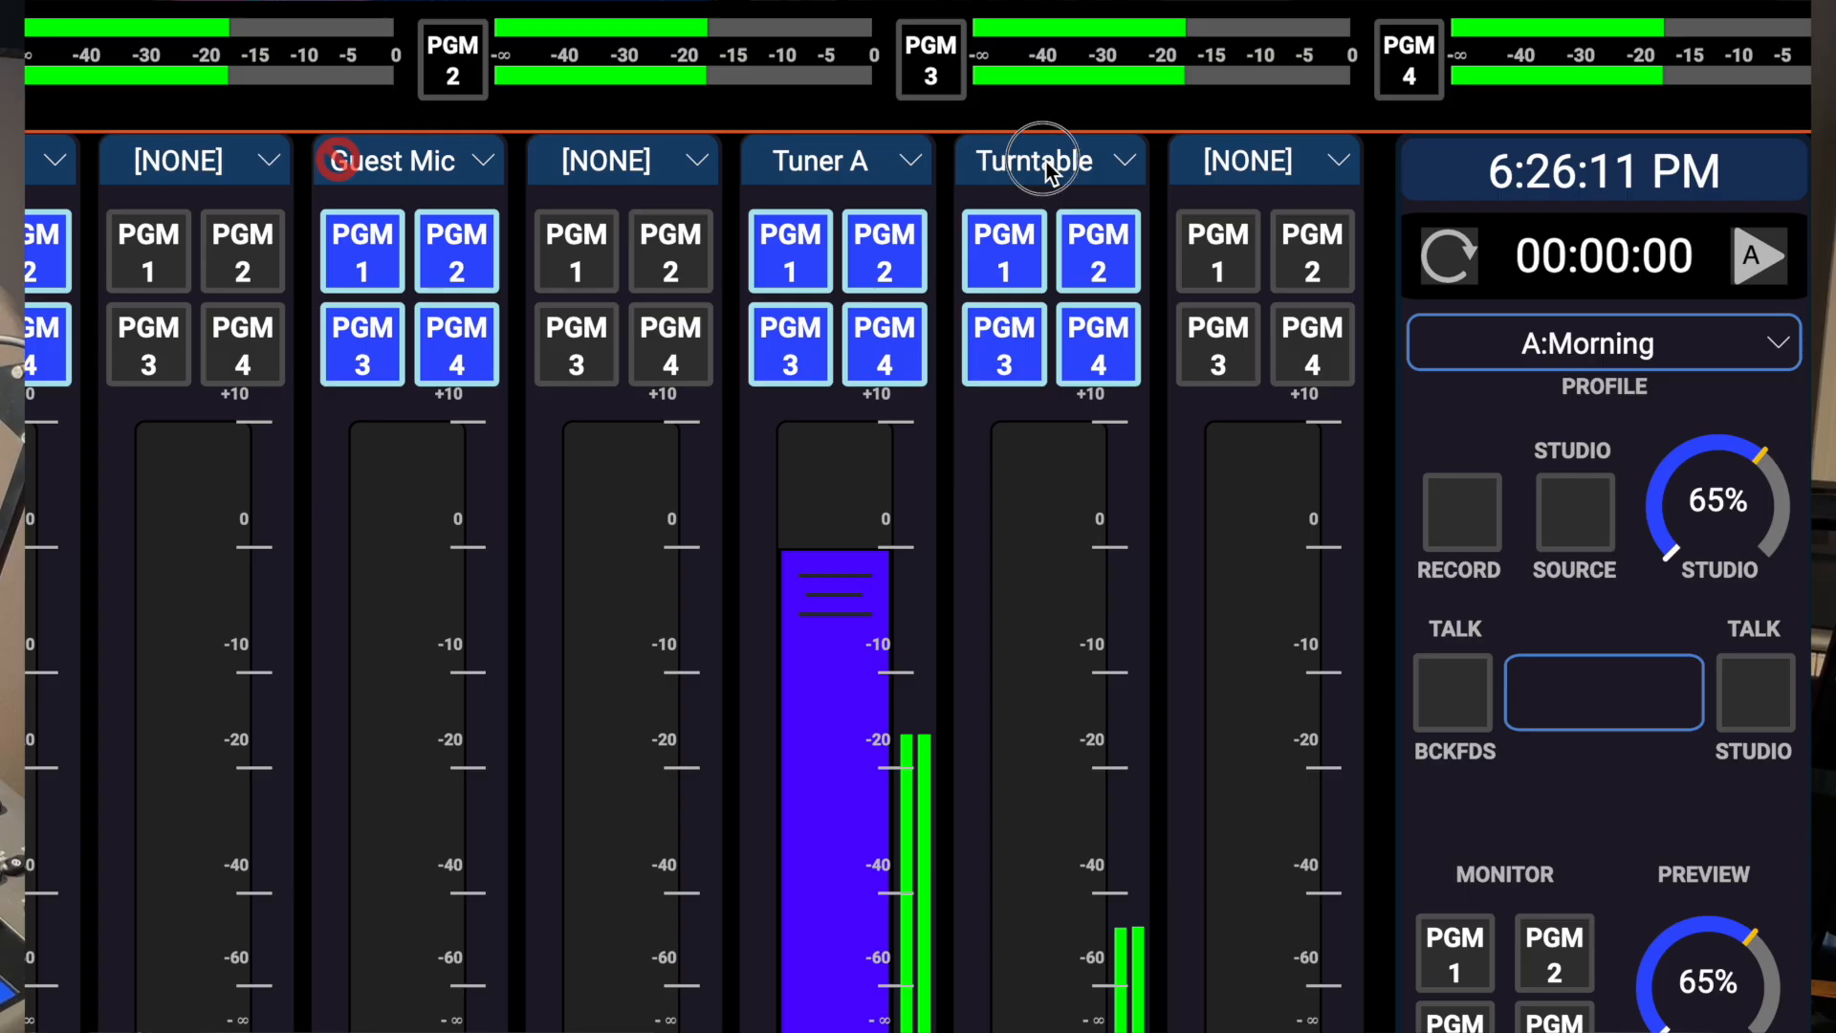
pyautogui.click(1135, 180)
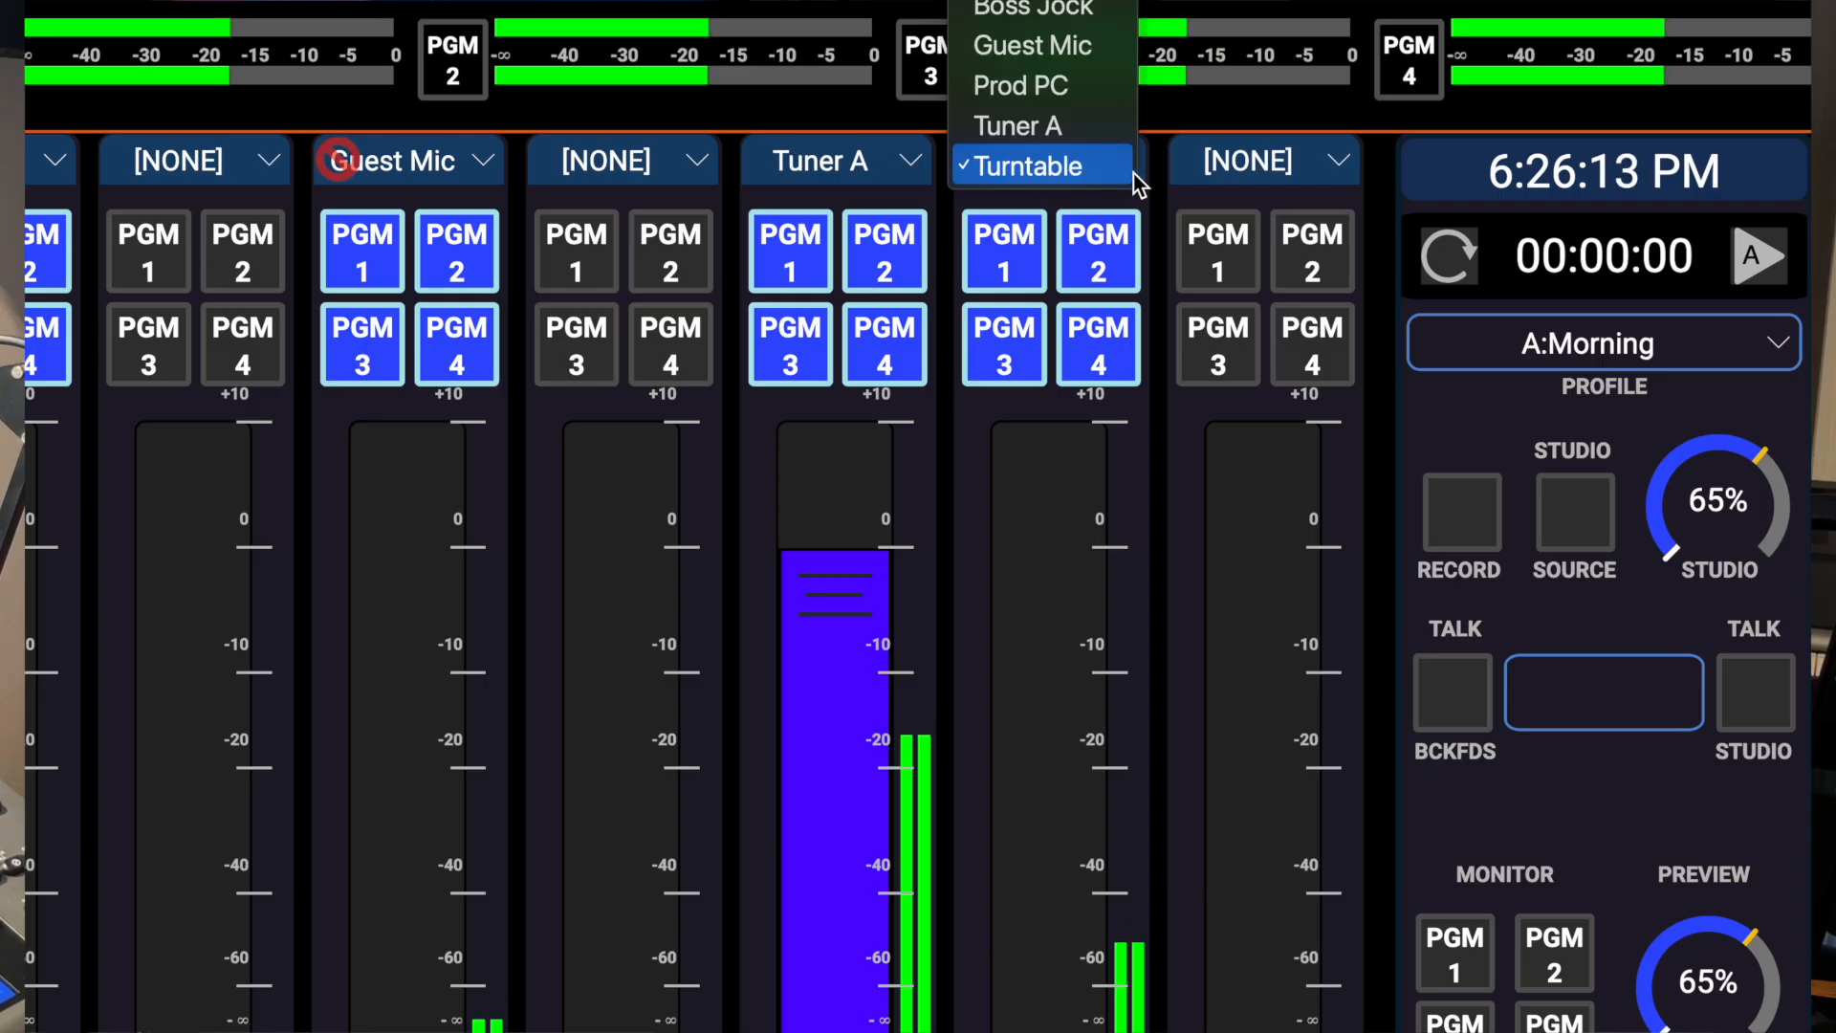